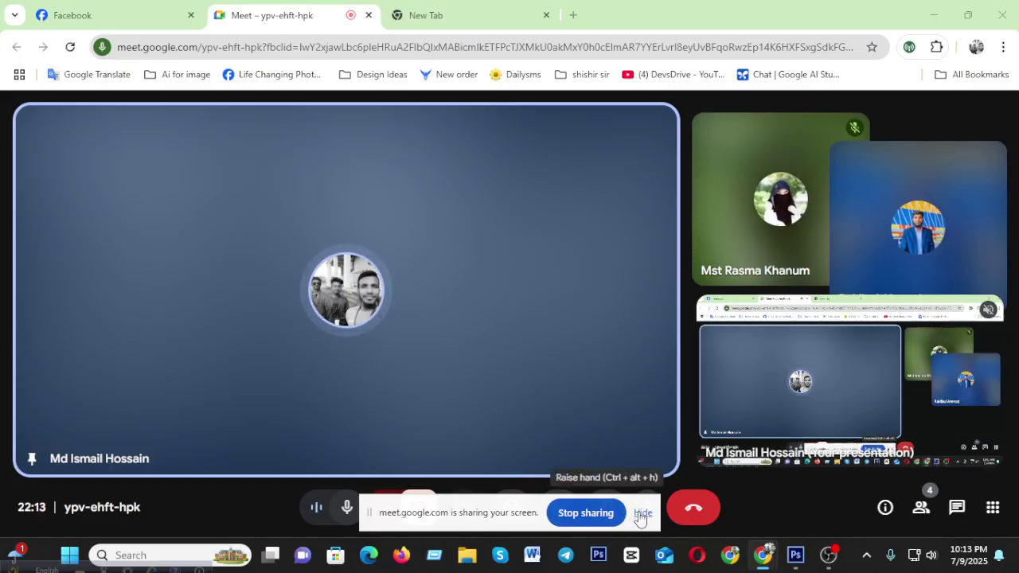
Hide the screen-sharing notice, display the shared screen in the meeting anyway, and switch to Photoshop.
{"action": "left_click", "coordinate": [642, 513]}
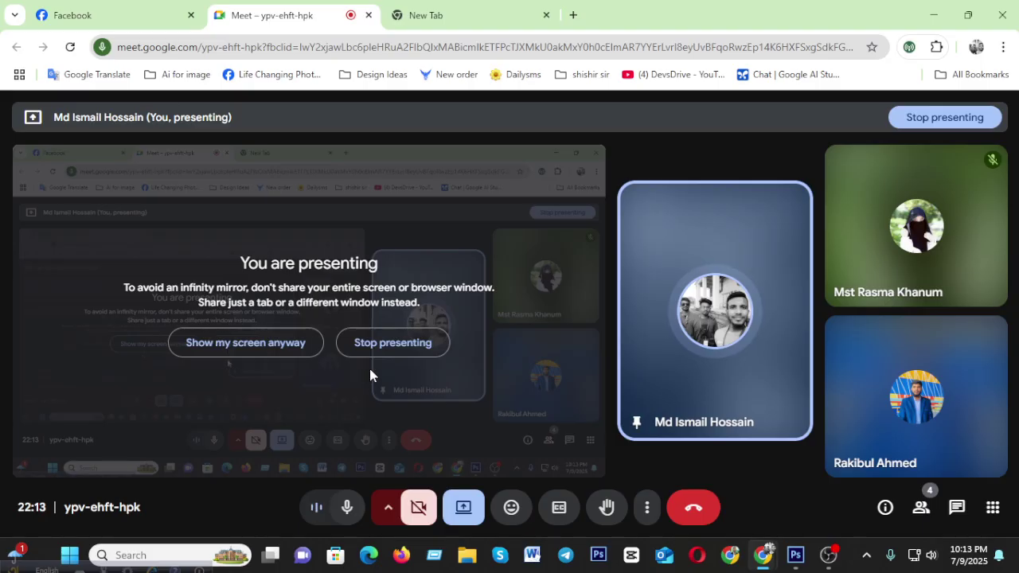
{"action": "left_click", "coordinate": [250, 348]}
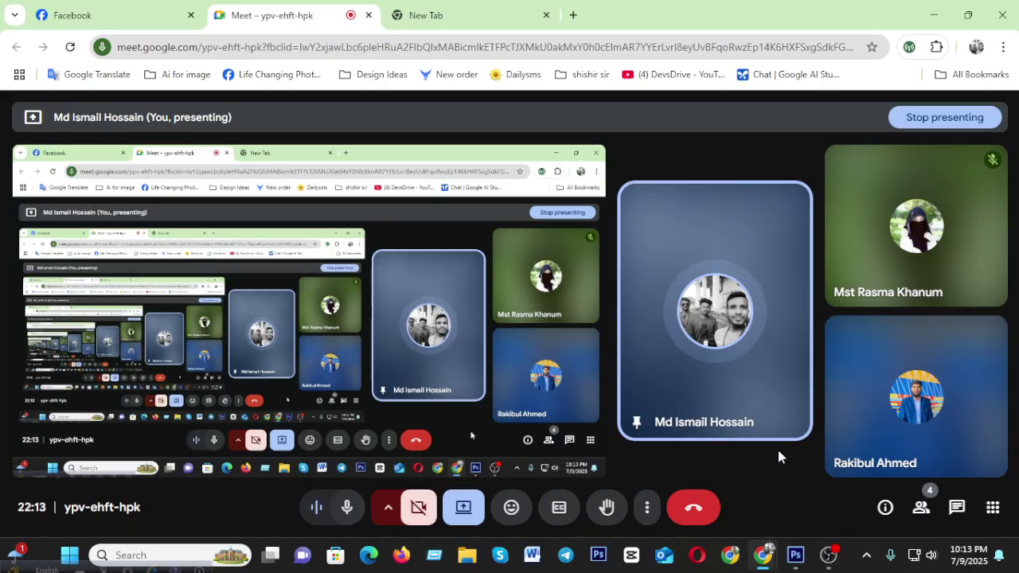
{"action": "left_click", "coordinate": [930, 12]}
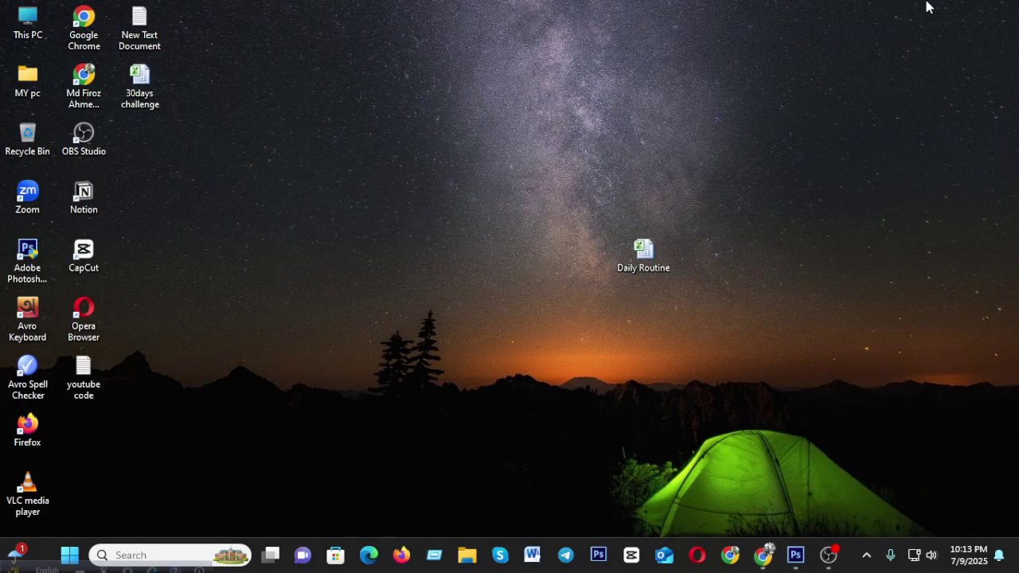
{"action": "left_click", "coordinate": [795, 554]}
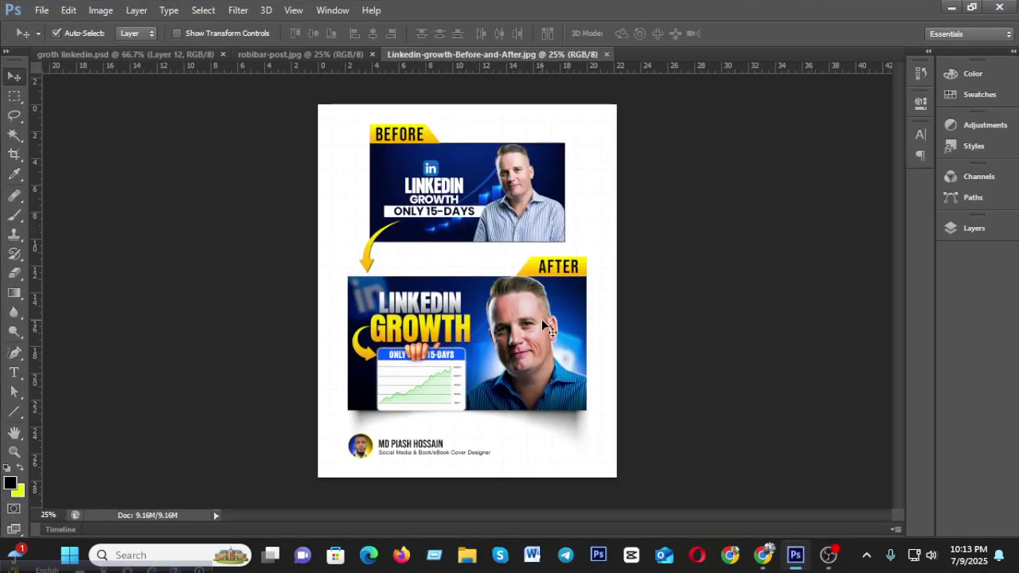
Examine the before-and-after layouts in Linkedin-growth-Before-and-After.jpg and robibar-post.jpg.
{"action": "scroll", "coordinate": [543, 324], "scroll_direction": "up", "scroll_amount": 1}
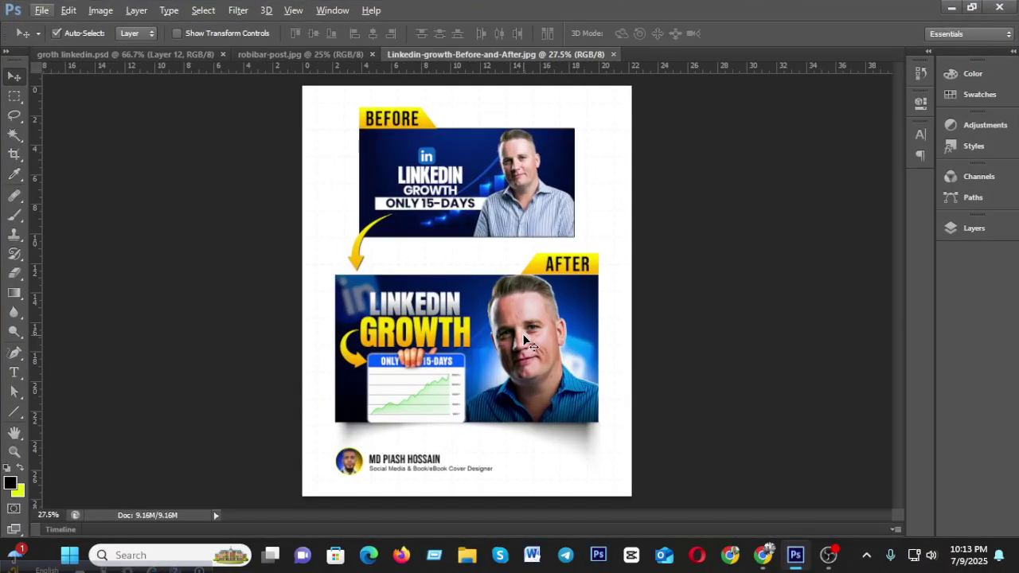
{"action": "left_click", "coordinate": [278, 55]}
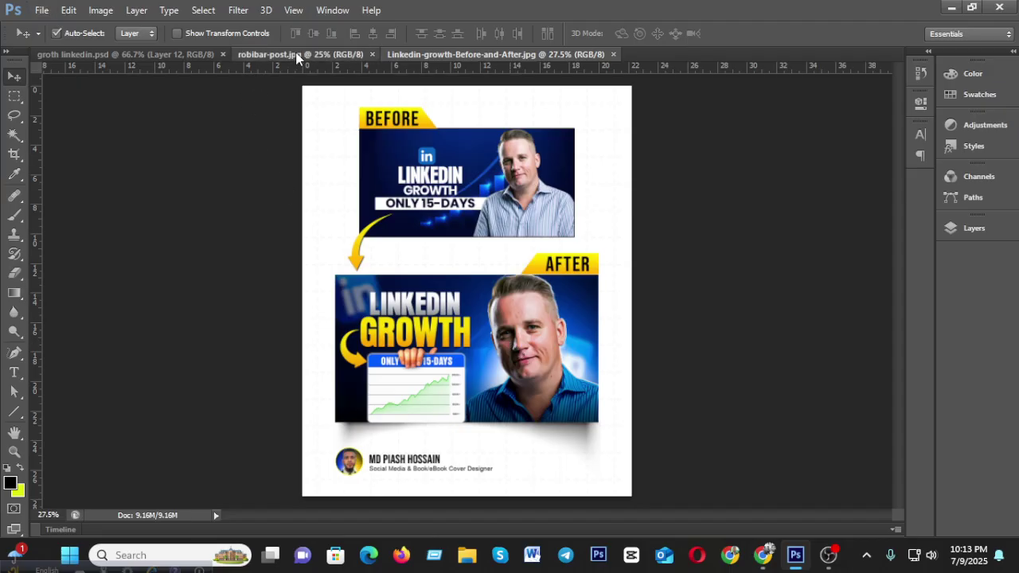
{"action": "scroll", "coordinate": [487, 343], "scroll_direction": "up", "scroll_amount": 1}
{"action": "scroll", "coordinate": [487, 343], "scroll_direction": "up", "scroll_amount": 1}
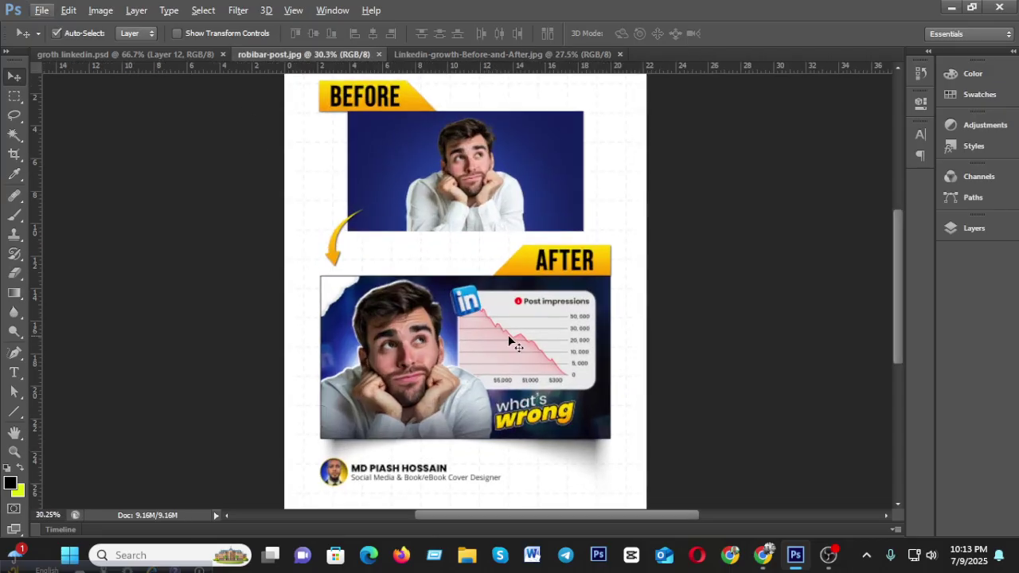
{"action": "scroll", "coordinate": [510, 340], "scroll_direction": "down", "scroll_amount": 1}
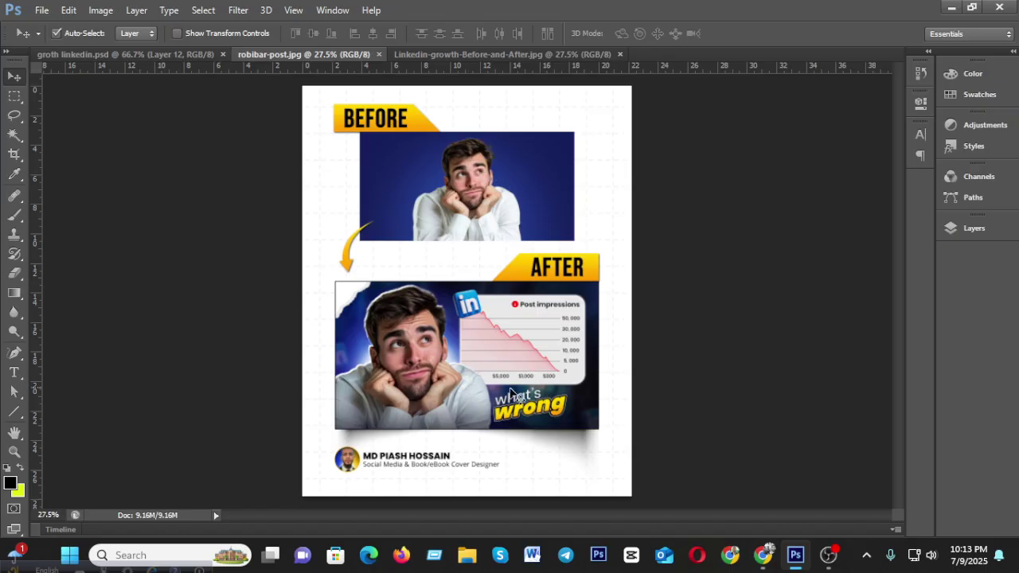
{"action": "left_click", "coordinate": [455, 54]}
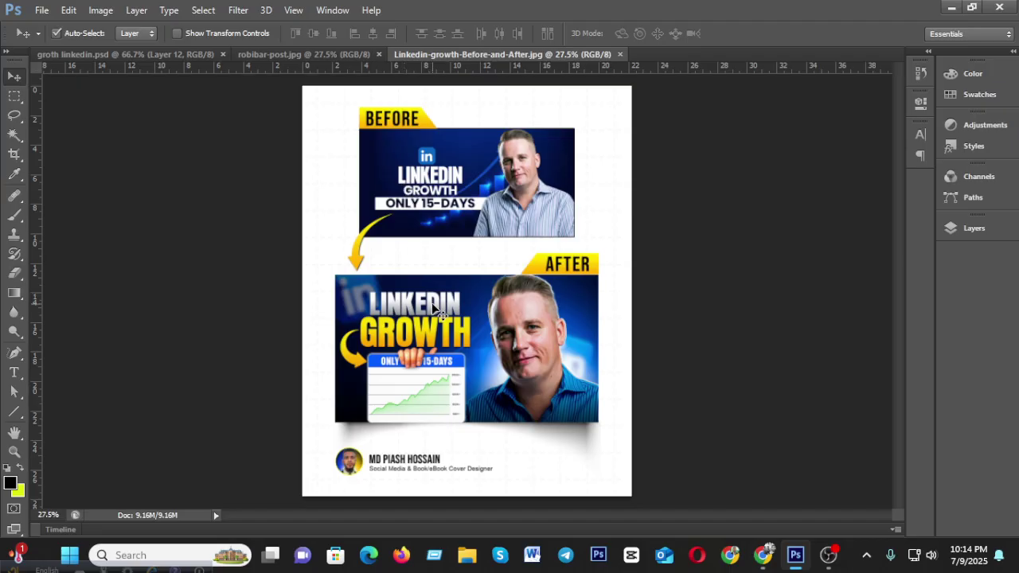
{"action": "scroll", "coordinate": [459, 264], "scroll_direction": "up", "scroll_amount": 1}
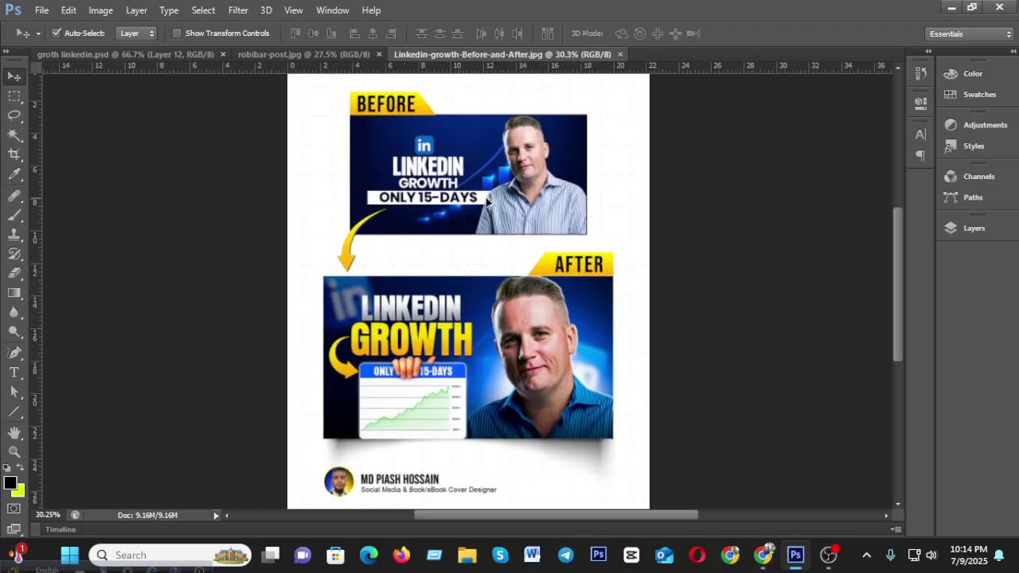
{"action": "scroll", "coordinate": [488, 202], "scroll_direction": "up", "scroll_amount": 3}
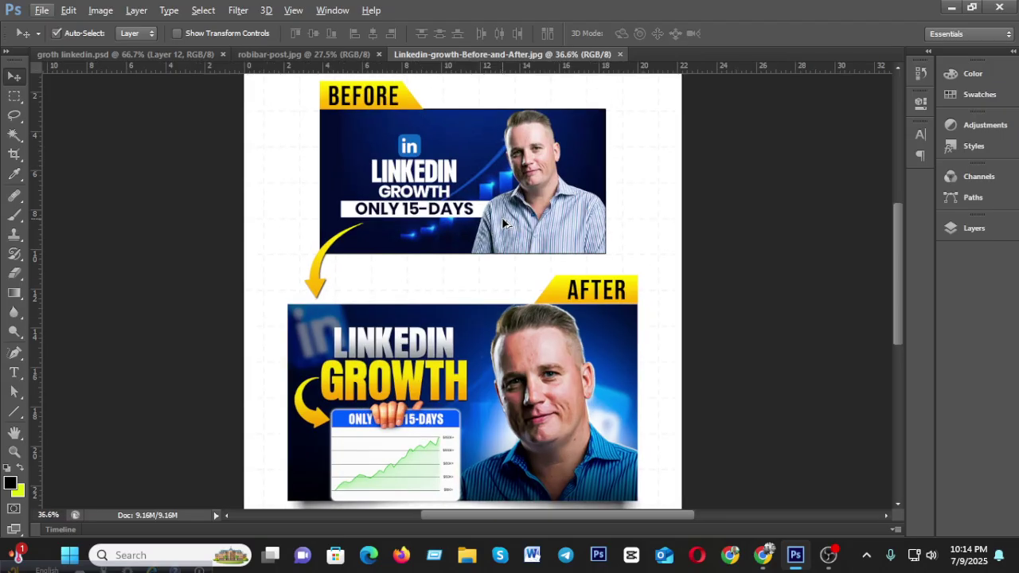
{"action": "scroll", "coordinate": [502, 223], "scroll_direction": "down", "scroll_amount": 1}
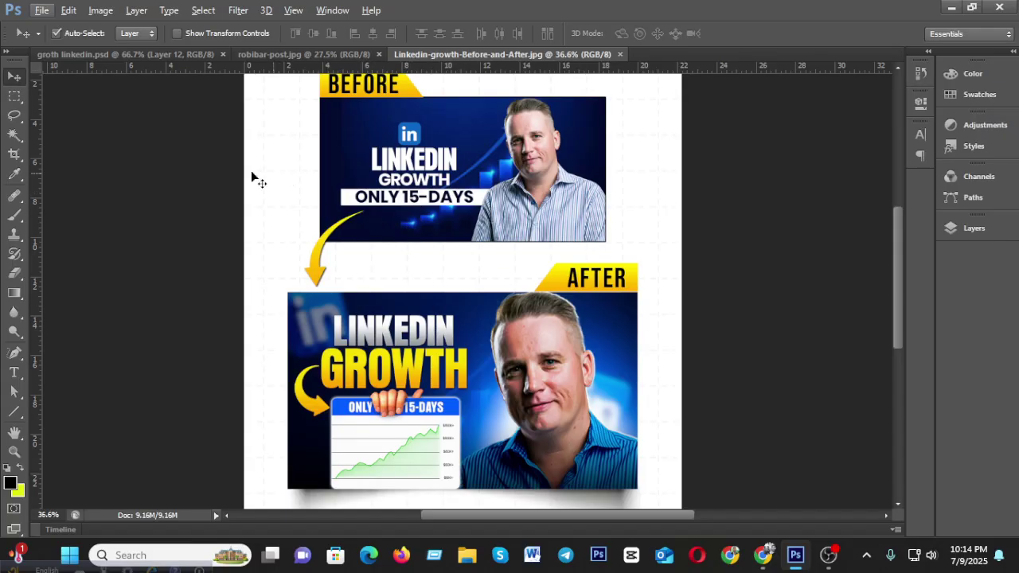
Display the layers of groth linkedin.psd and compare the design with the before-edit layer shown and hidden.
{"action": "left_click", "coordinate": [115, 54]}
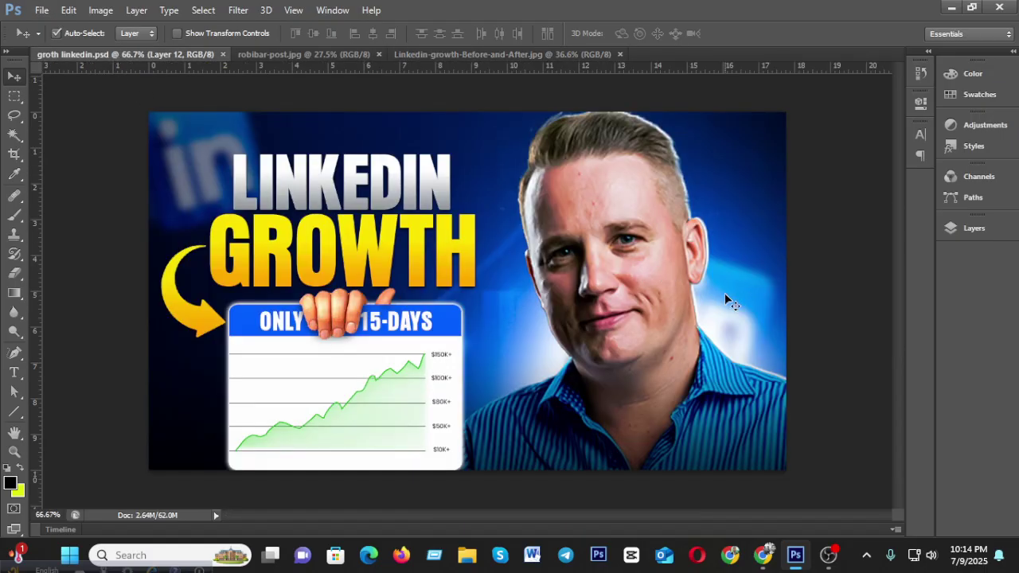
{"action": "left_click", "coordinate": [962, 231]}
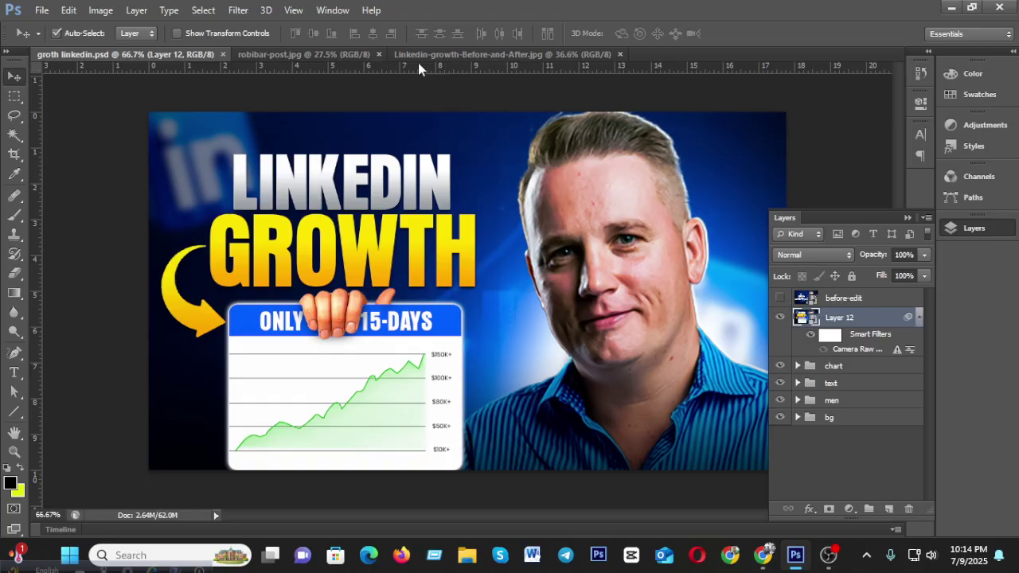
{"action": "left_click", "coordinate": [309, 51]}
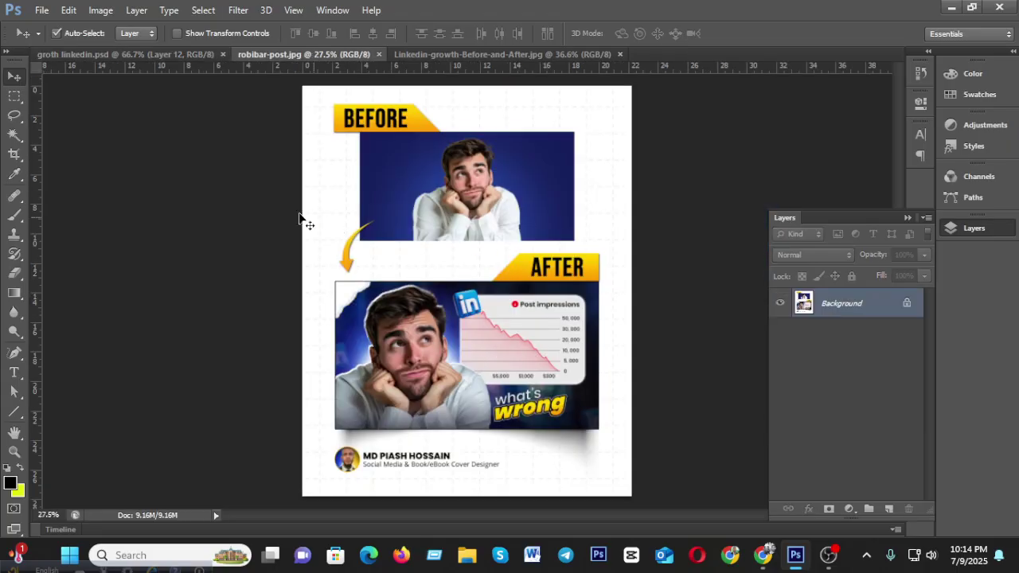
{"action": "left_click", "coordinate": [104, 54]}
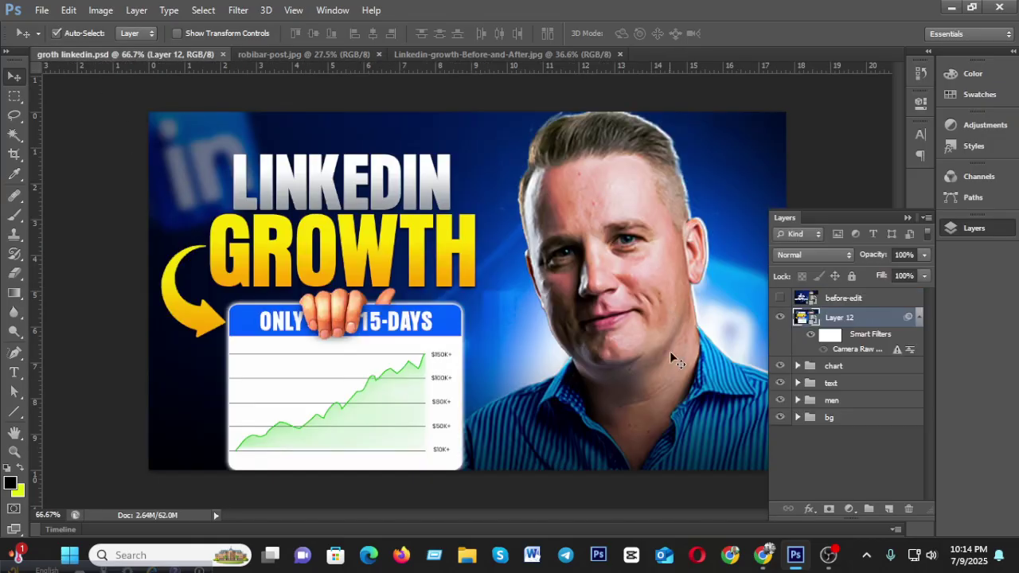
{"action": "left_click", "coordinate": [779, 298]}
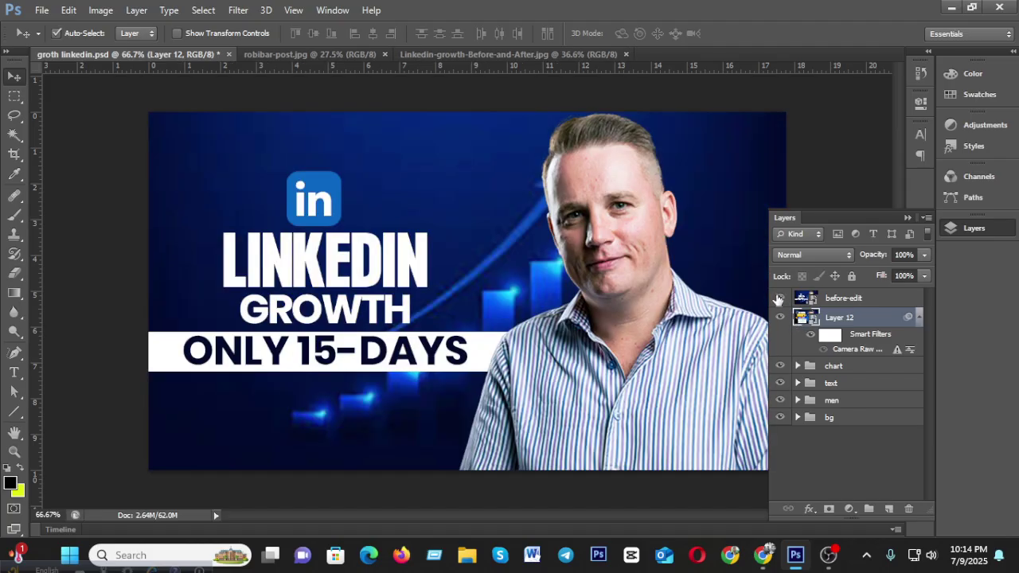
{"action": "left_click", "coordinate": [781, 298]}
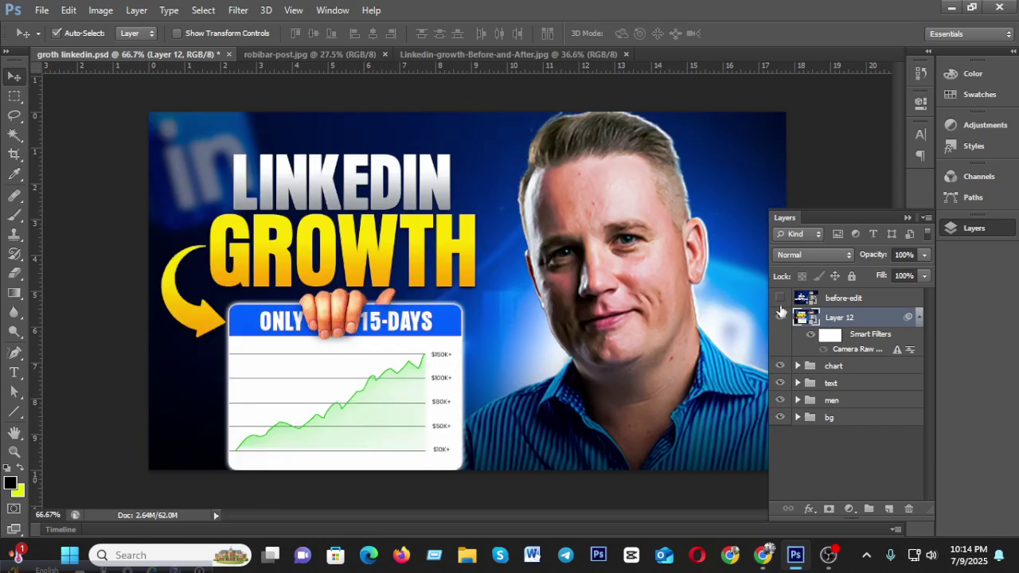
Hide Layer 12 and inspect the composition by hiding the men, text and chart groups and showing them again one by one.
{"action": "left_click", "coordinate": [780, 319]}
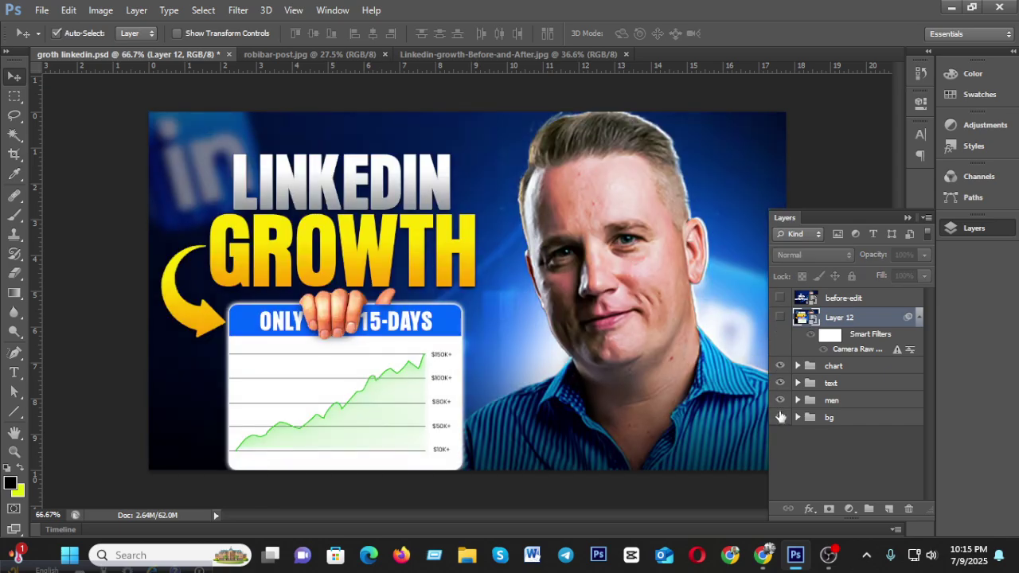
{"action": "left_click_drag", "start_coordinate": [780, 402], "coordinate": [779, 366]}
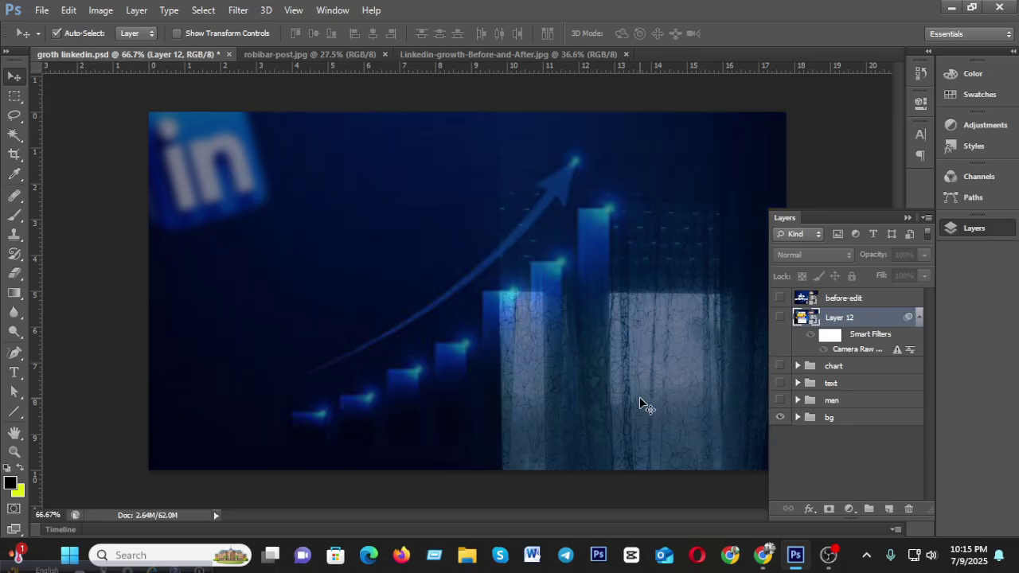
{"action": "left_click", "coordinate": [780, 401]}
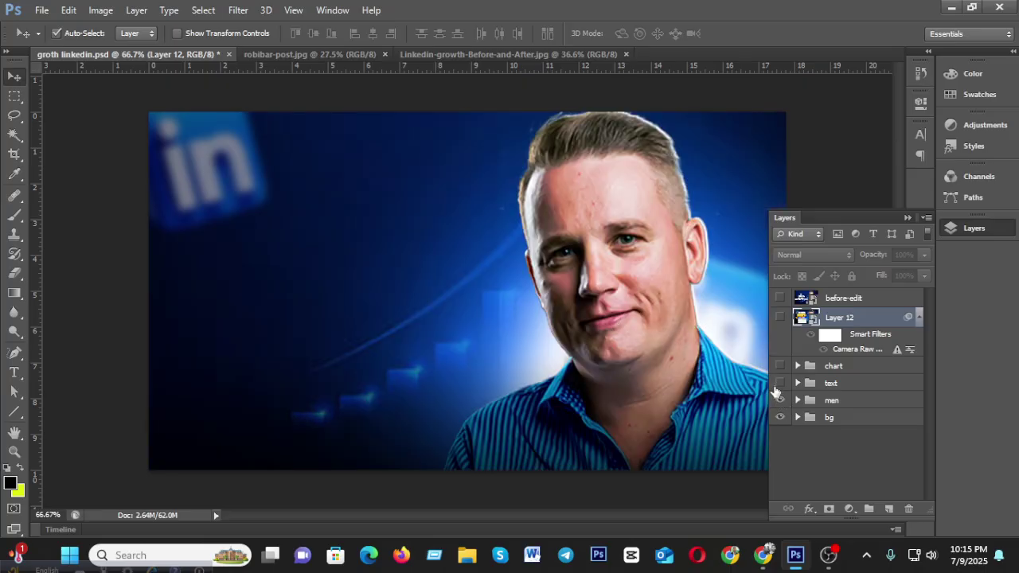
{"action": "left_click", "coordinate": [780, 383]}
{"action": "left_click", "coordinate": [780, 366]}
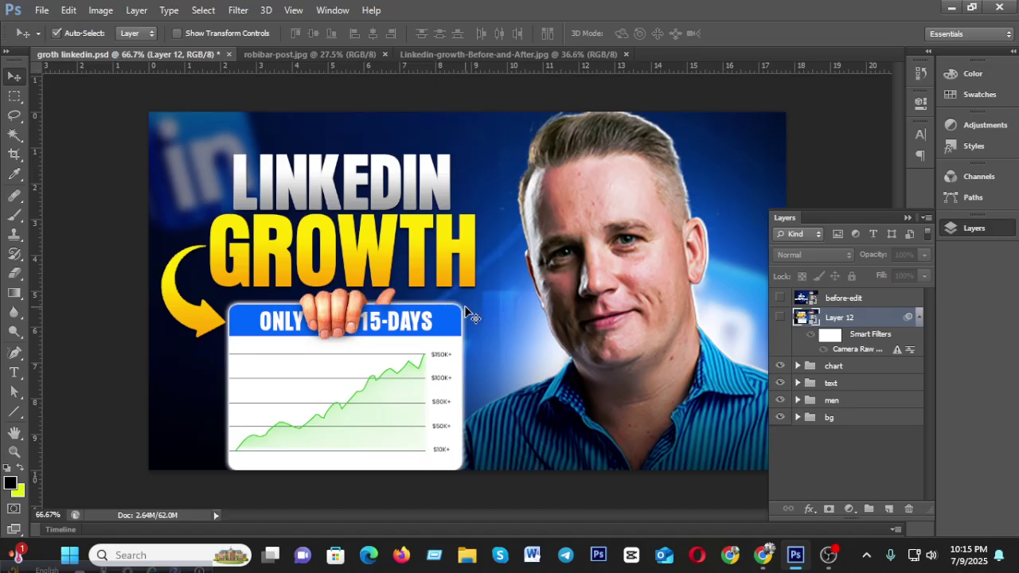
Create a new 1280 x 720 pixel RGB document at 72 pixels/inch with a white background.
{"action": "left_click", "coordinate": [48, 10]}
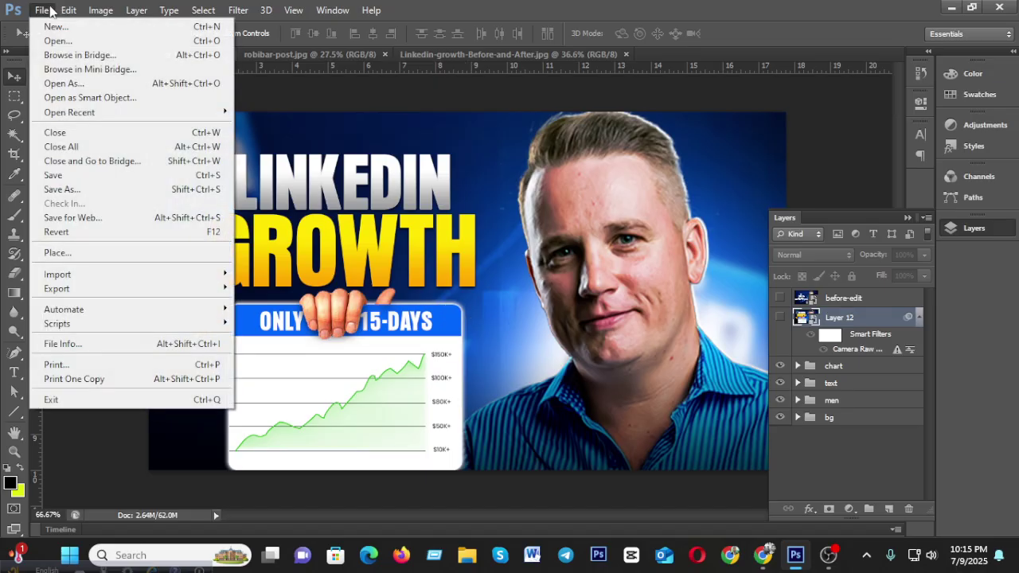
{"action": "left_click", "coordinate": [61, 29]}
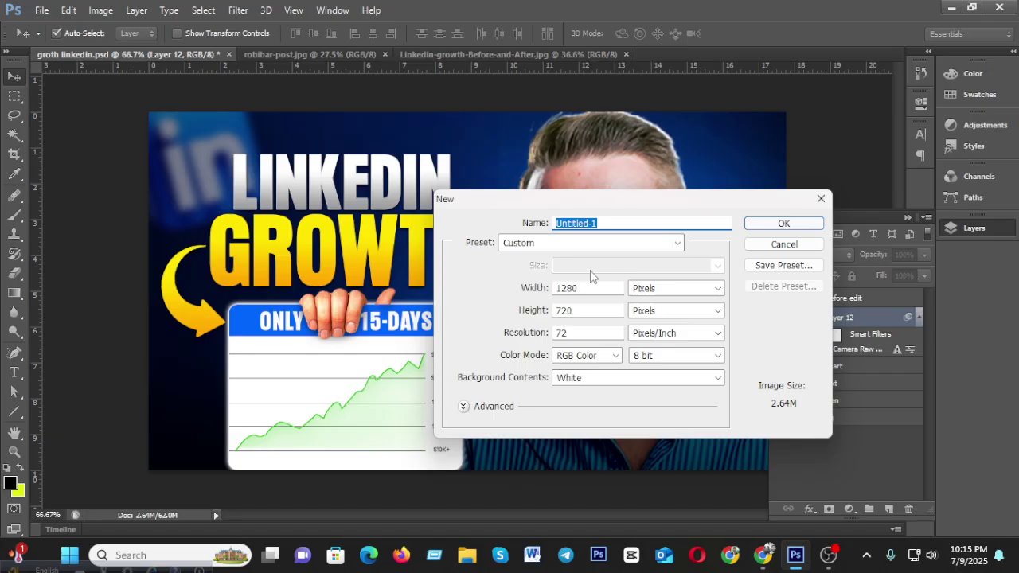
{"action": "left_click_drag", "start_coordinate": [661, 201], "coordinate": [741, 219]}
{"action": "left_click", "coordinate": [860, 240]}
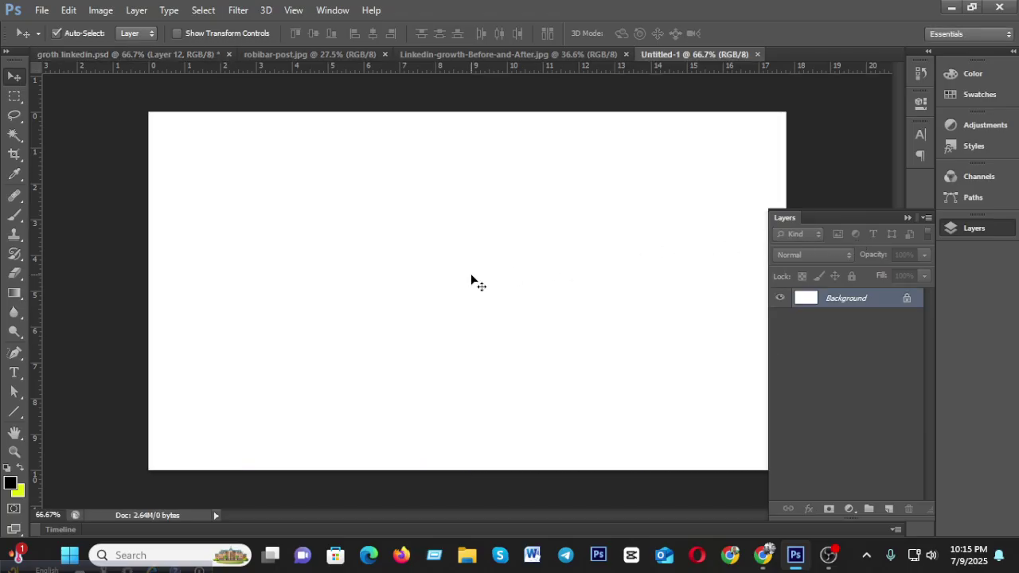
Add a Solid Color fill layer in white (ffffff) above the background.
{"action": "left_click", "coordinate": [849, 508]}
{"action": "left_click", "coordinate": [881, 174]}
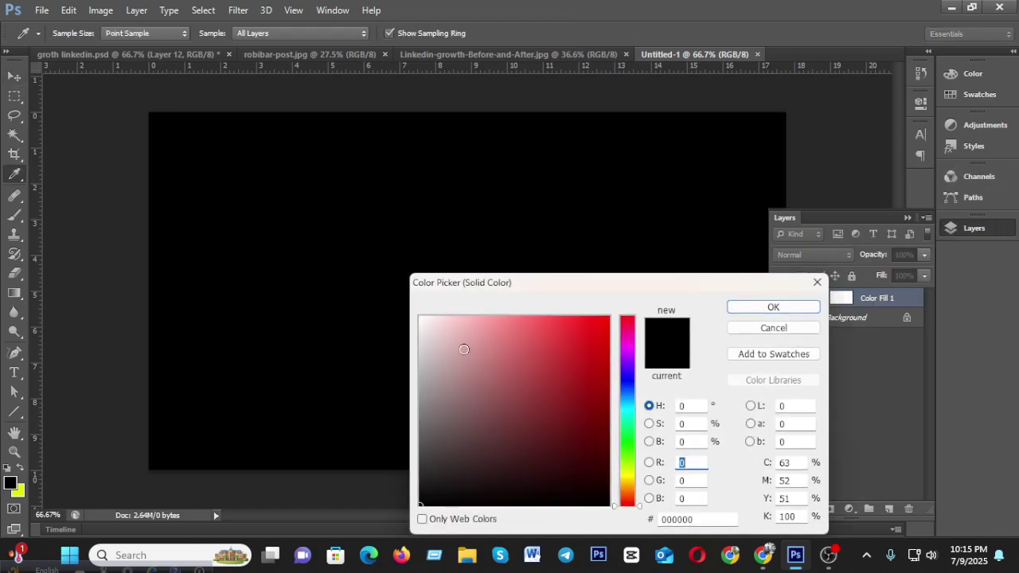
{"action": "left_click", "coordinate": [465, 348]}
{"action": "left_click_drag", "start_coordinate": [464, 349], "coordinate": [412, 297]}
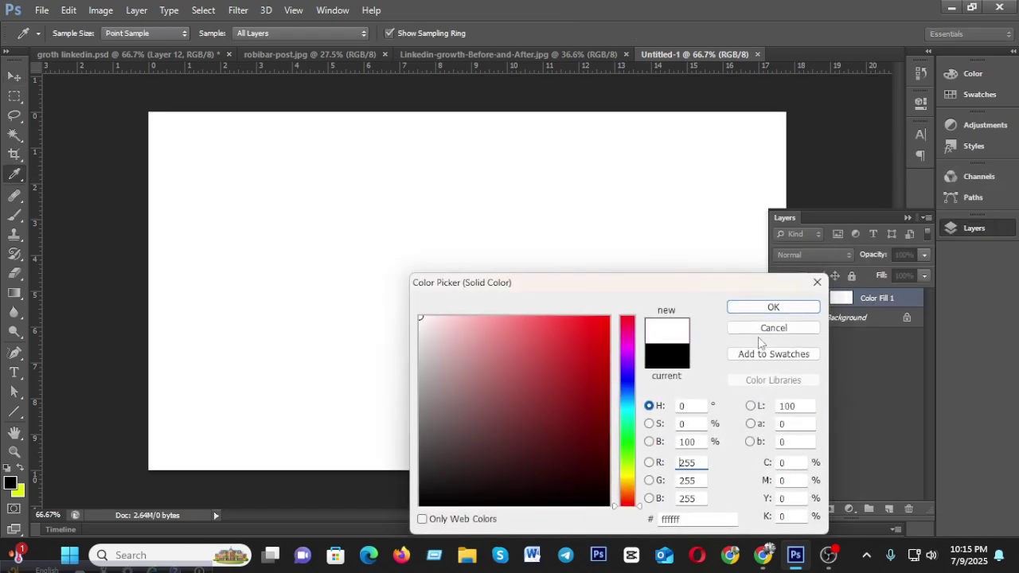
{"action": "left_click", "coordinate": [764, 308]}
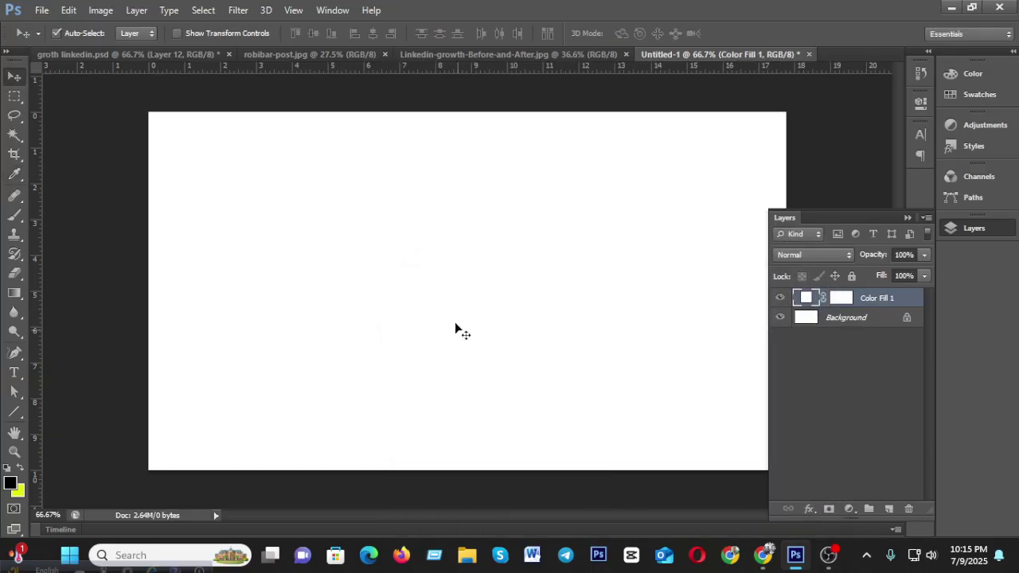
Review the full design in groth linkedin.psd with the layer list collapsed, and return to the blank Untitled-1 document.
{"action": "left_click", "coordinate": [133, 55]}
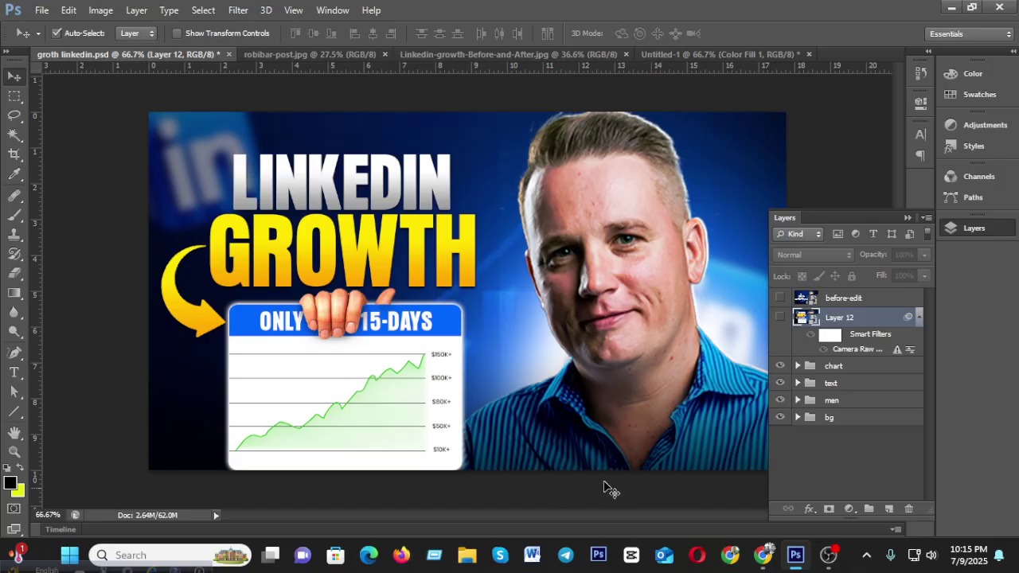
{"action": "left_click", "coordinate": [964, 229]}
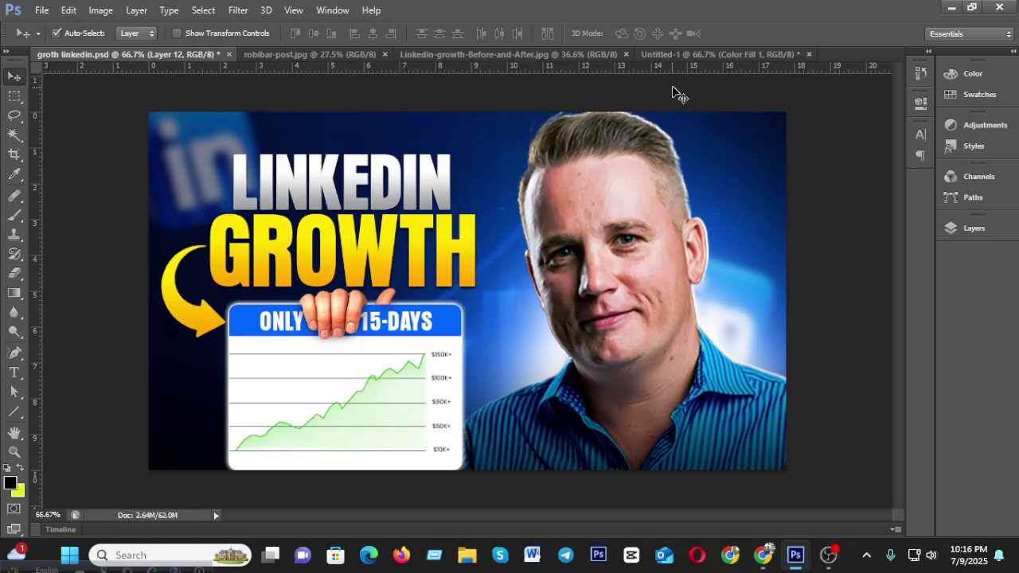
{"action": "left_click", "coordinate": [678, 56]}
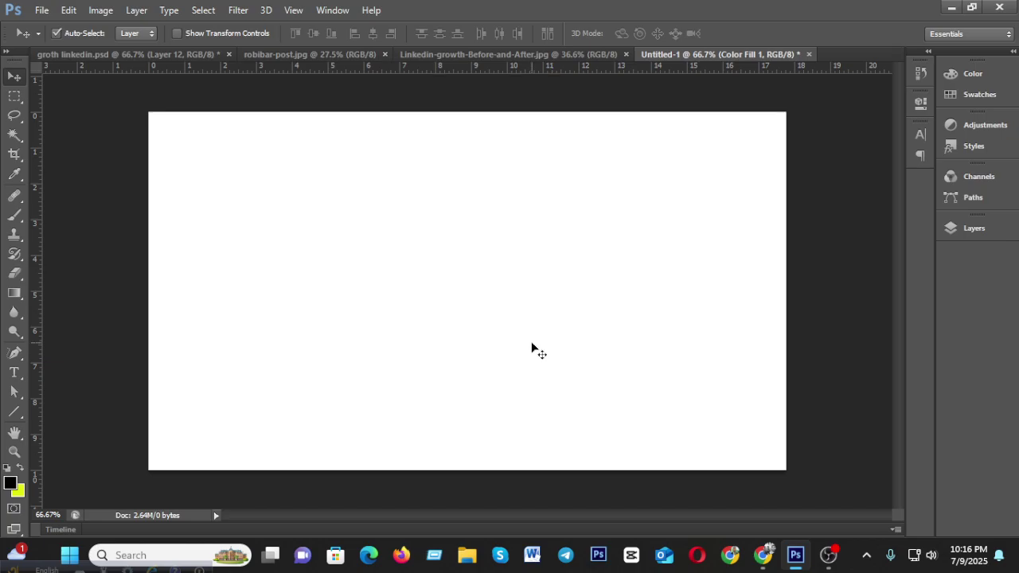
Switch to Chrome and search Google for "indoor background" in a new tab.
{"action": "mouse_move", "coordinate": [763, 554]}
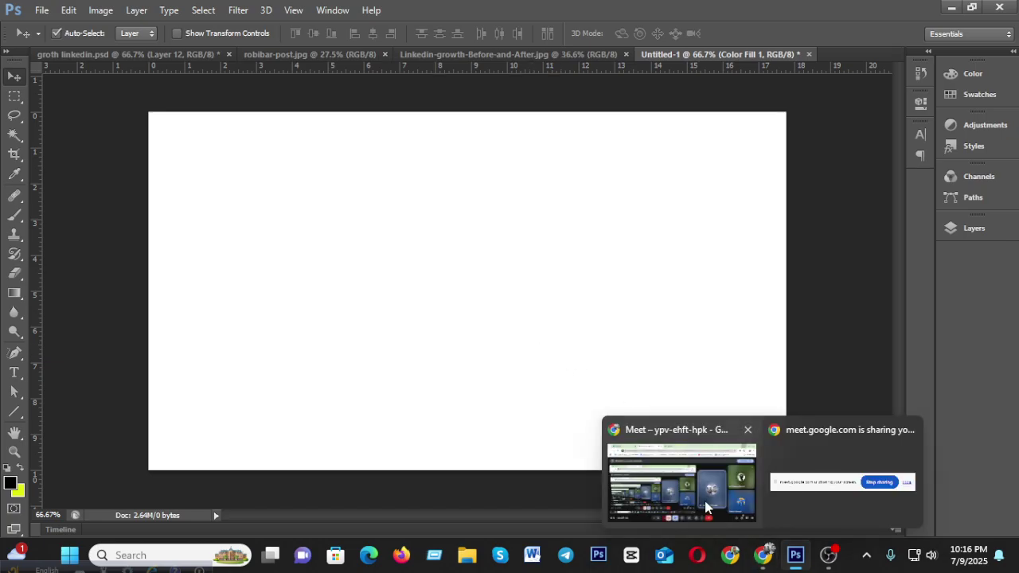
{"action": "left_click", "coordinate": [704, 501]}
{"action": "left_click", "coordinate": [472, 6]}
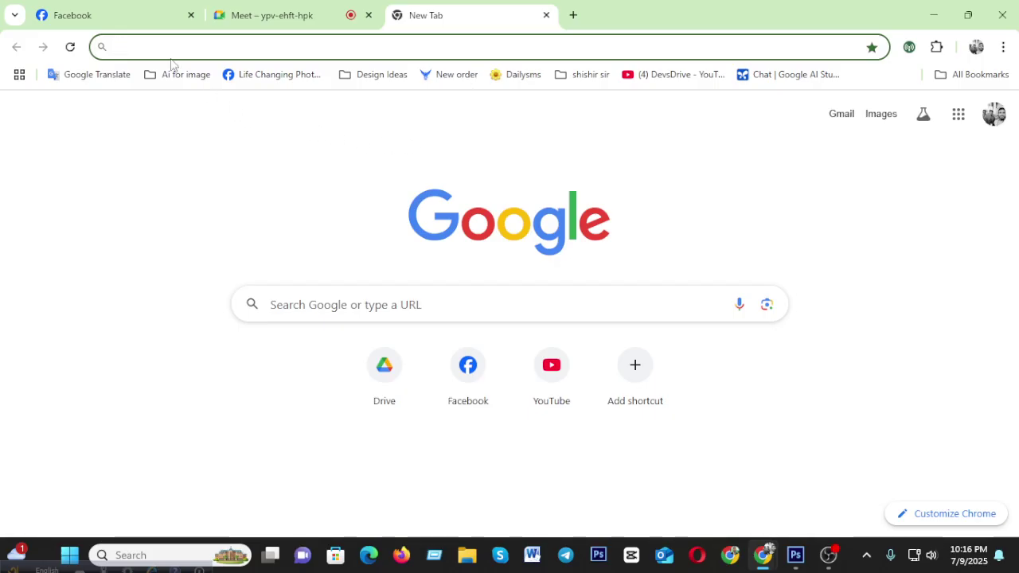
{"action": "type", "text": "in"}
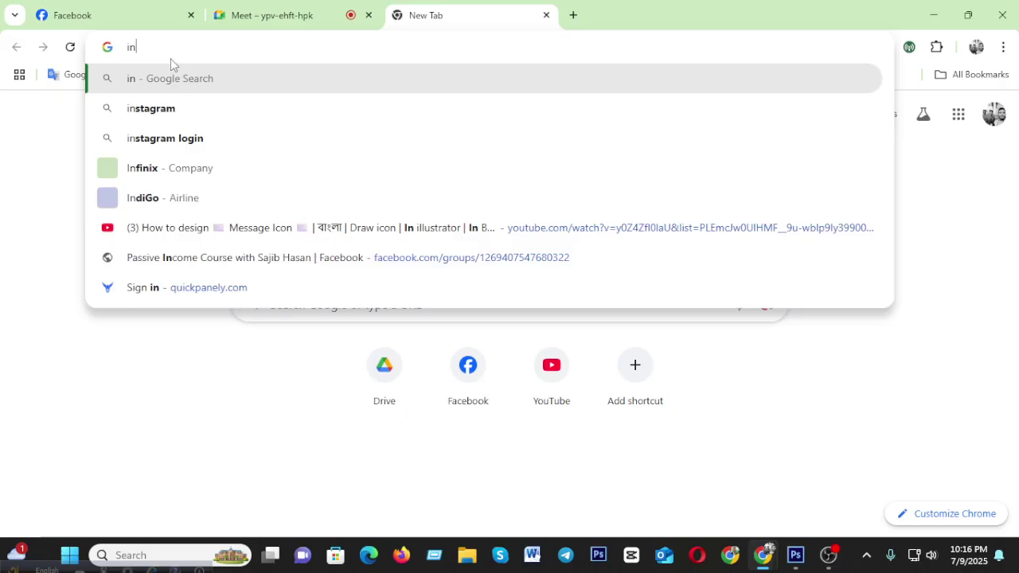
{"action": "type", "text": "door bc"}
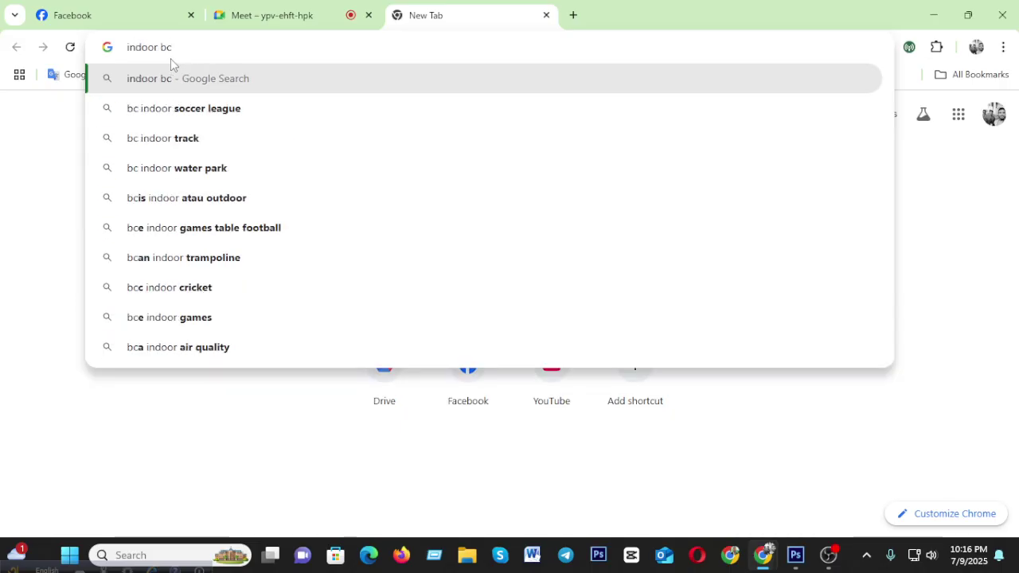
{"action": "key", "text": "BackSpace"}
{"action": "type", "text": "ak"}
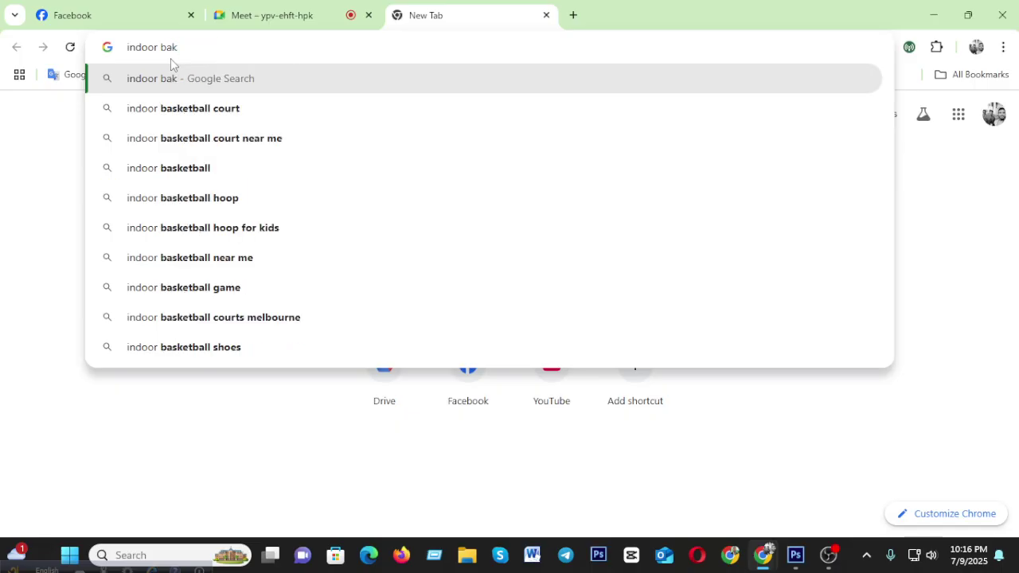
{"action": "key", "text": "BackSpace"}
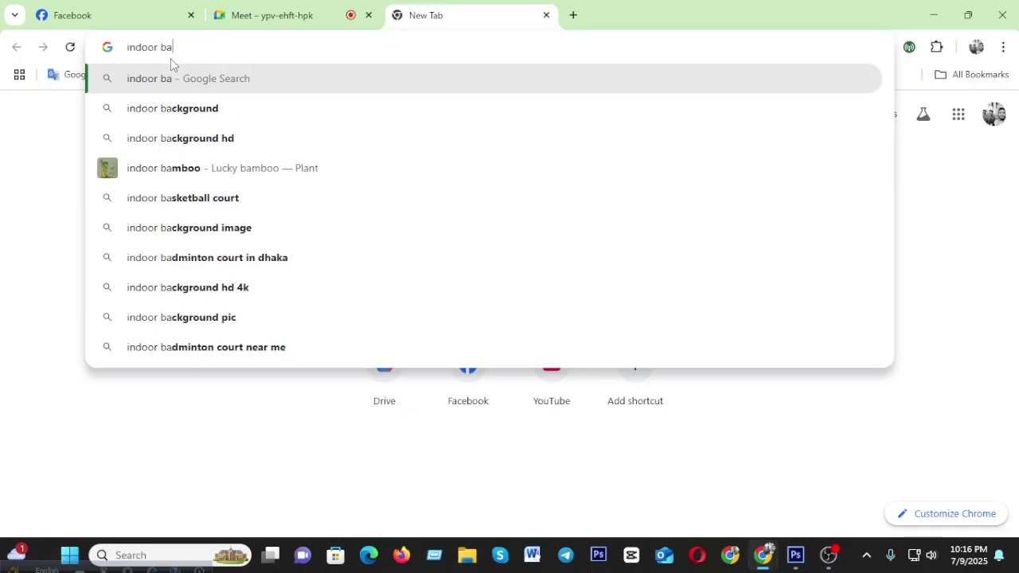
{"action": "left_click", "coordinate": [196, 111]}
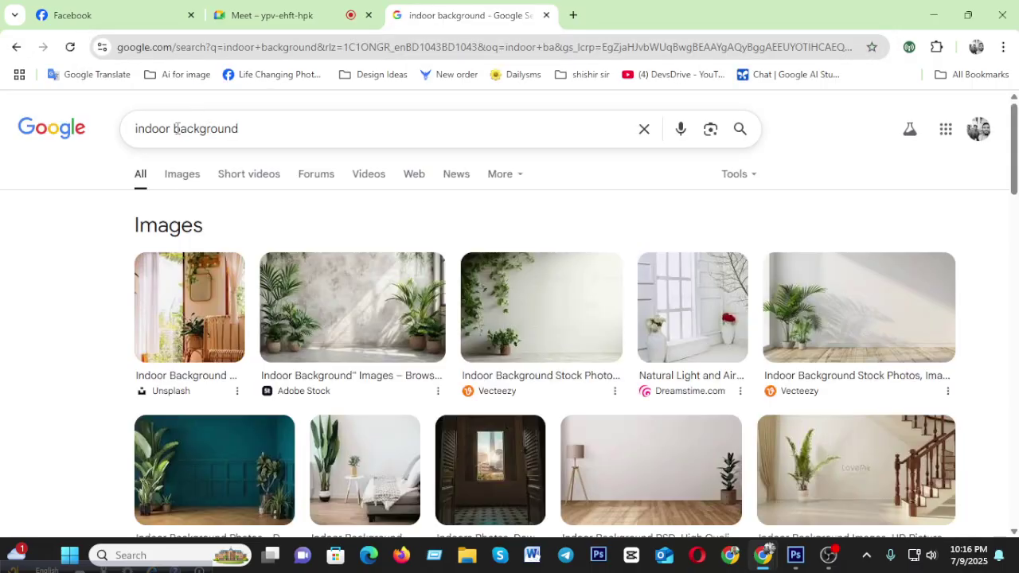
Refine the Google search to "indoor dark background".
{"action": "left_click", "coordinate": [177, 129]}
{"action": "type", "text": "dark"}
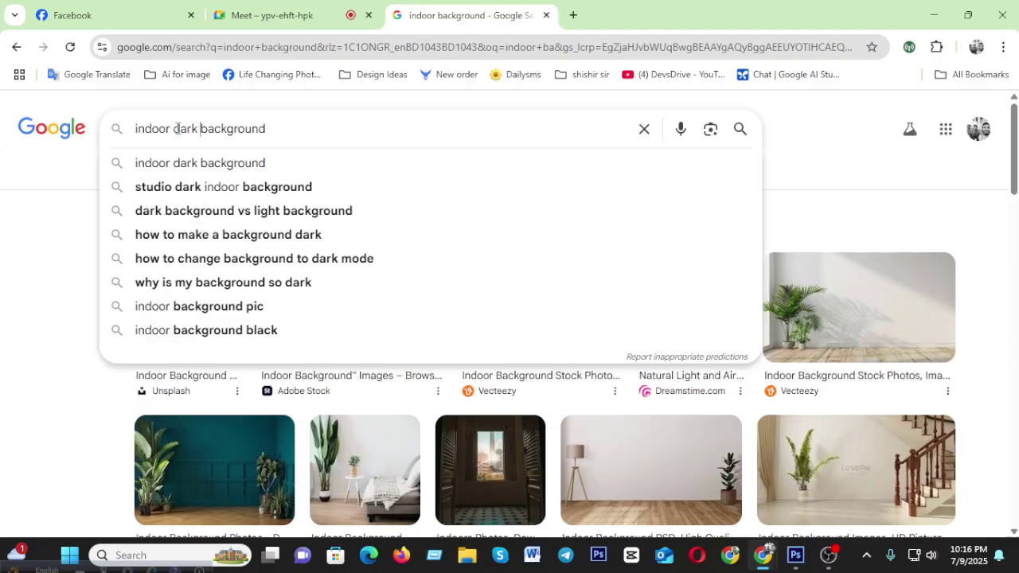
{"action": "key", "text": "Return"}
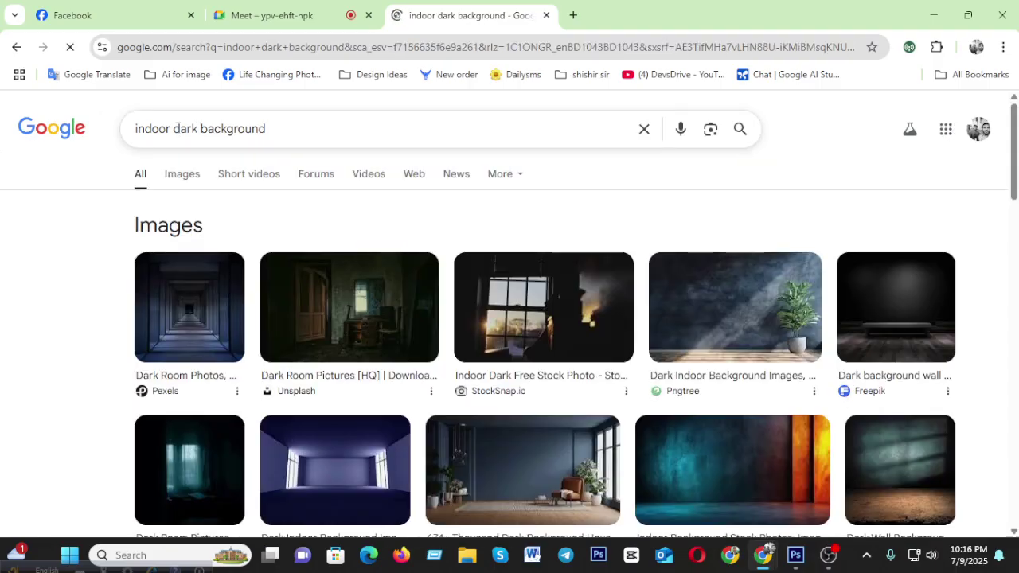
Open Unsplash's dark room pictures from the search results and copy the dark photo of the curtained window.
{"action": "scroll", "coordinate": [995, 239], "scroll_direction": "down", "scroll_amount": 5}
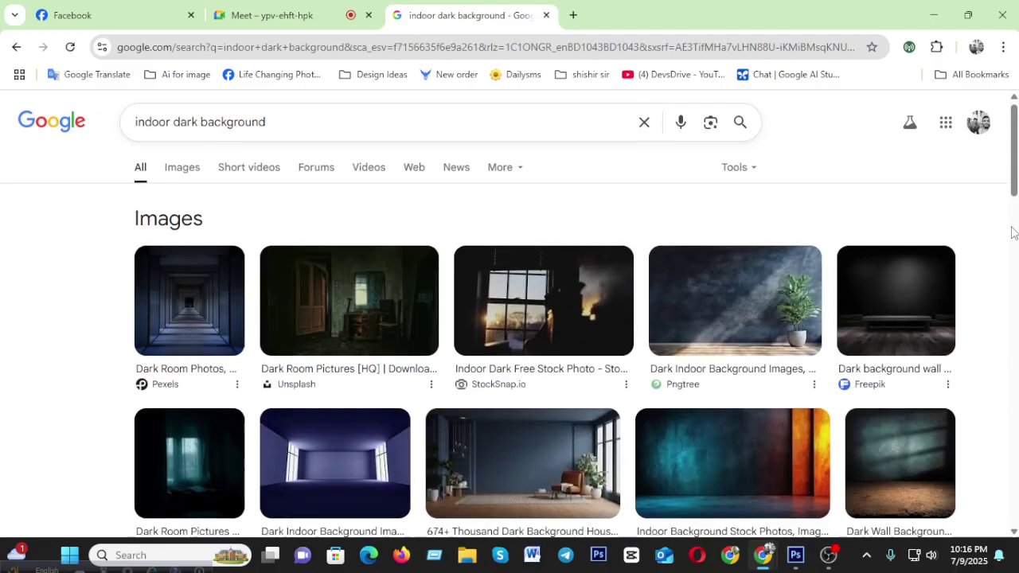
{"action": "scroll", "coordinate": [851, 282], "scroll_direction": "down", "scroll_amount": 1}
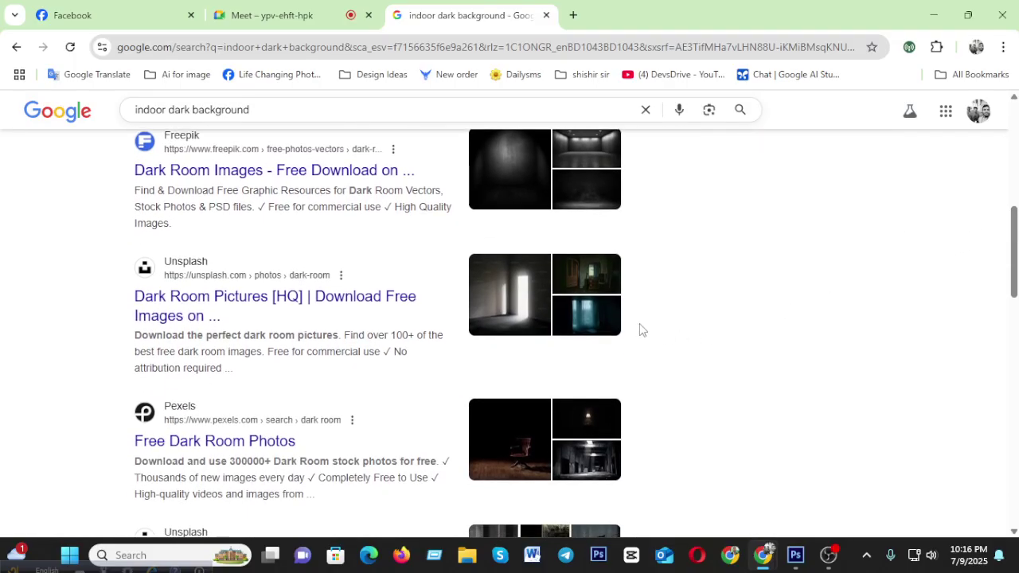
{"action": "left_click", "coordinate": [588, 324]}
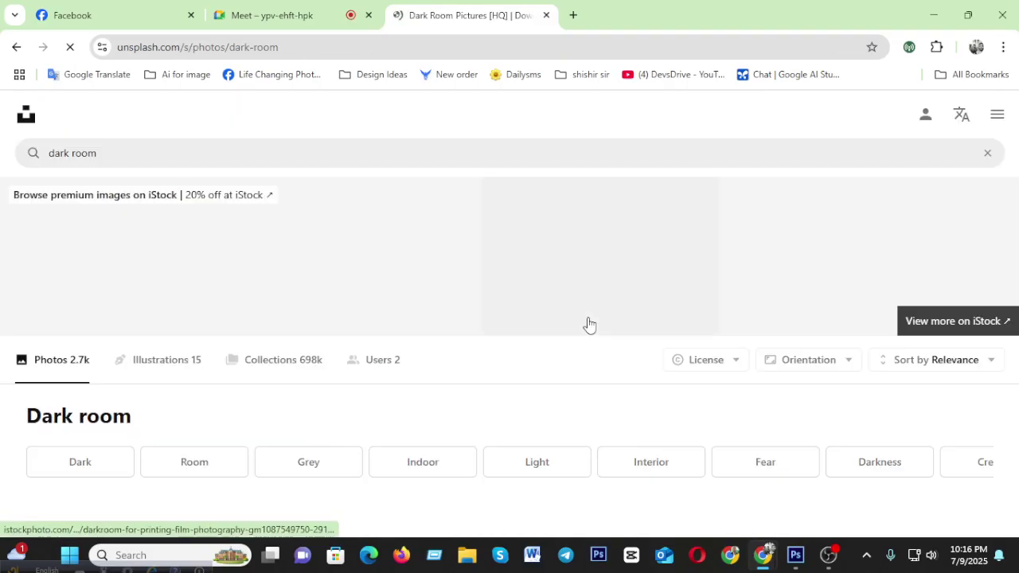
{"action": "scroll", "coordinate": [457, 343], "scroll_direction": "down", "scroll_amount": 1}
{"action": "scroll", "coordinate": [546, 330], "scroll_direction": "down", "scroll_amount": 4}
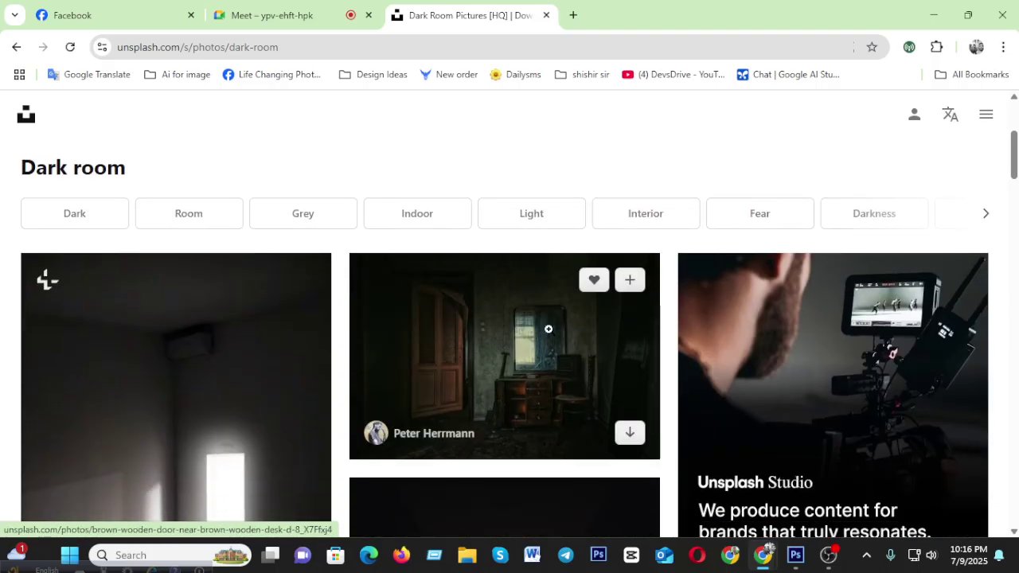
{"action": "scroll", "coordinate": [550, 333], "scroll_direction": "down", "scroll_amount": 3}
{"action": "scroll", "coordinate": [550, 333], "scroll_direction": "up", "scroll_amount": 1}
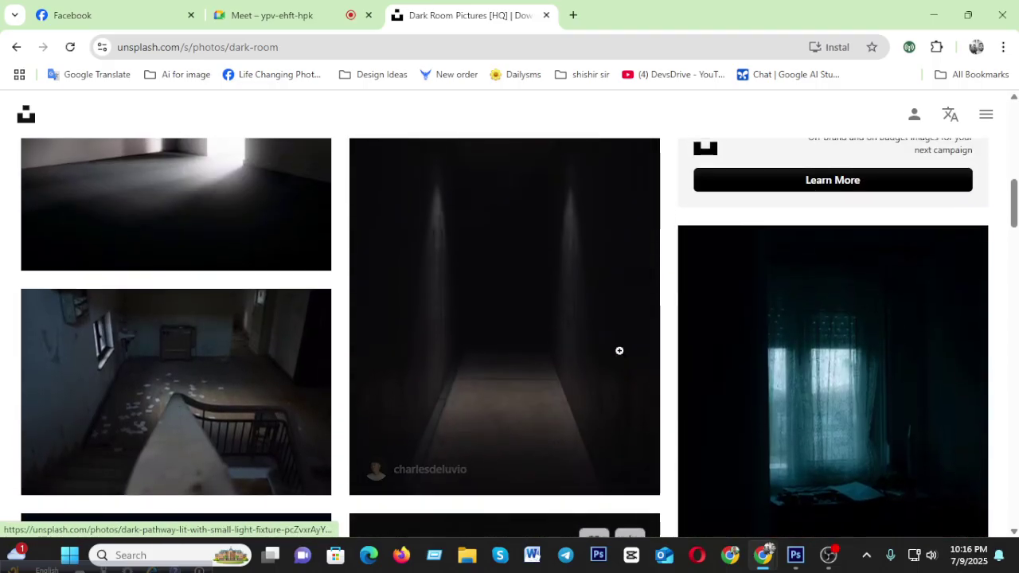
{"action": "right_click", "coordinate": [799, 386]}
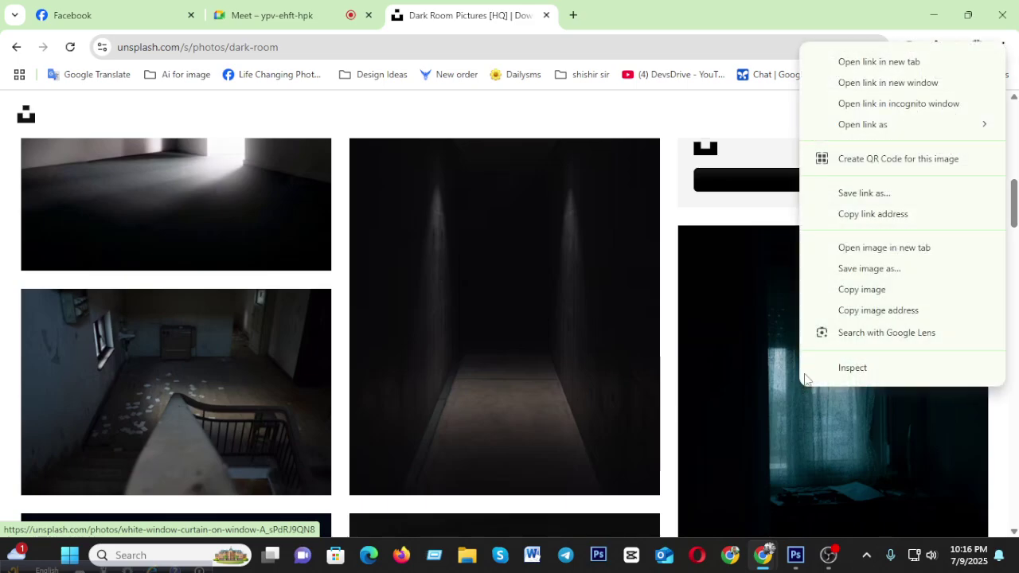
{"action": "left_click", "coordinate": [850, 290]}
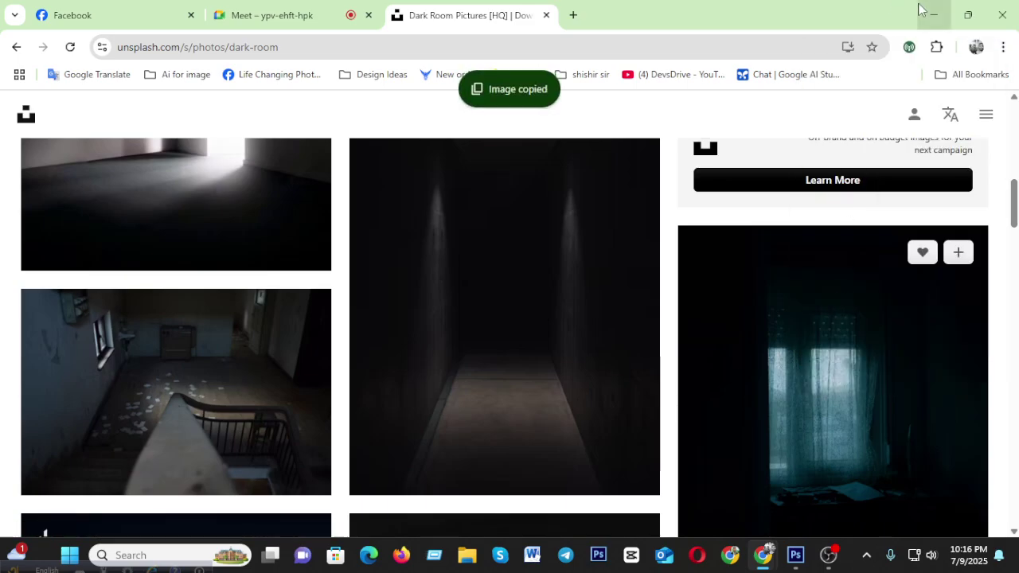
Send the copied window photo to the open class group chat on Facebook.
{"action": "left_click", "coordinate": [130, 9]}
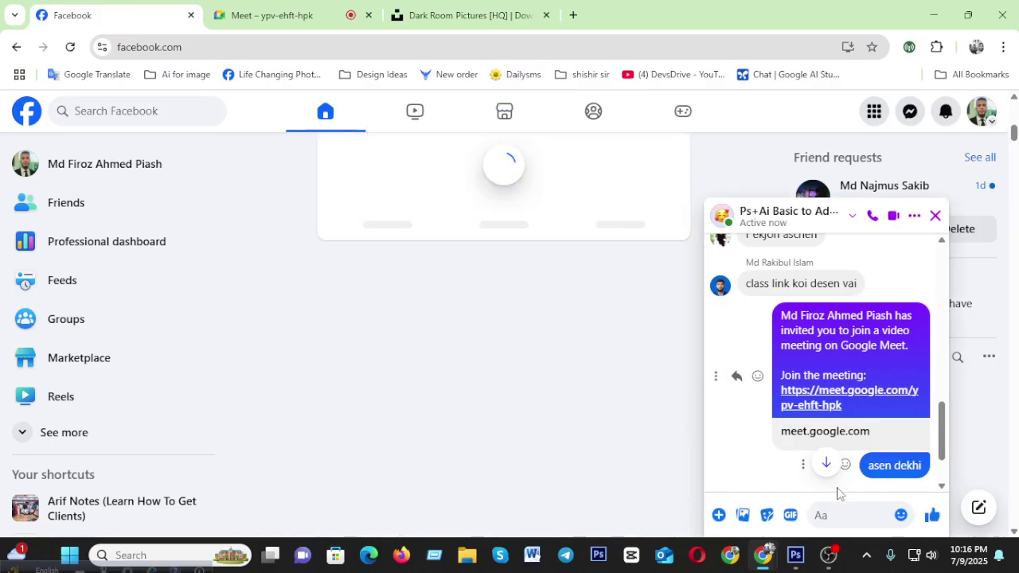
{"action": "left_click", "coordinate": [832, 514]}
{"action": "key", "text": "ctrl+v"}
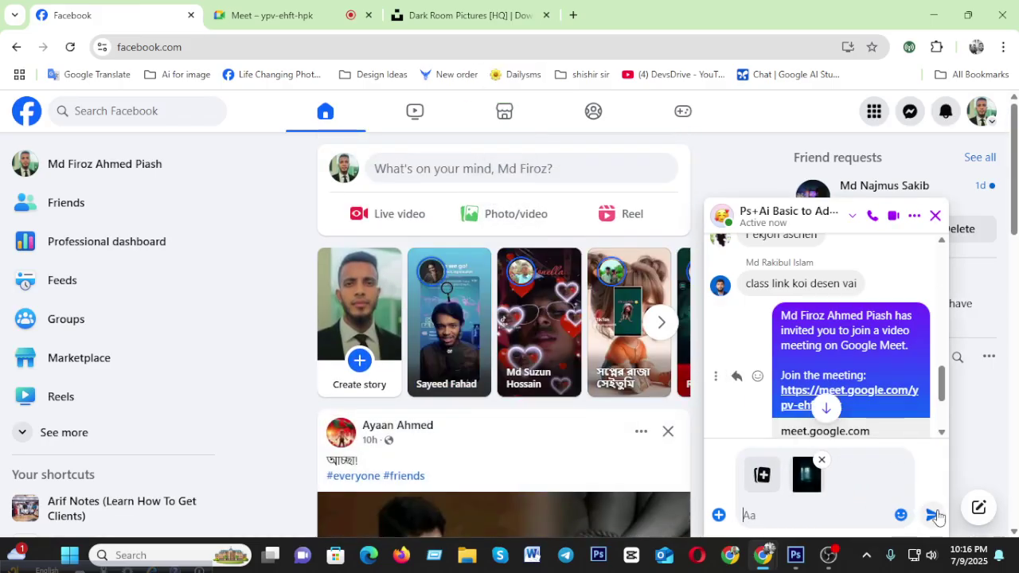
{"action": "left_click", "coordinate": [932, 515]}
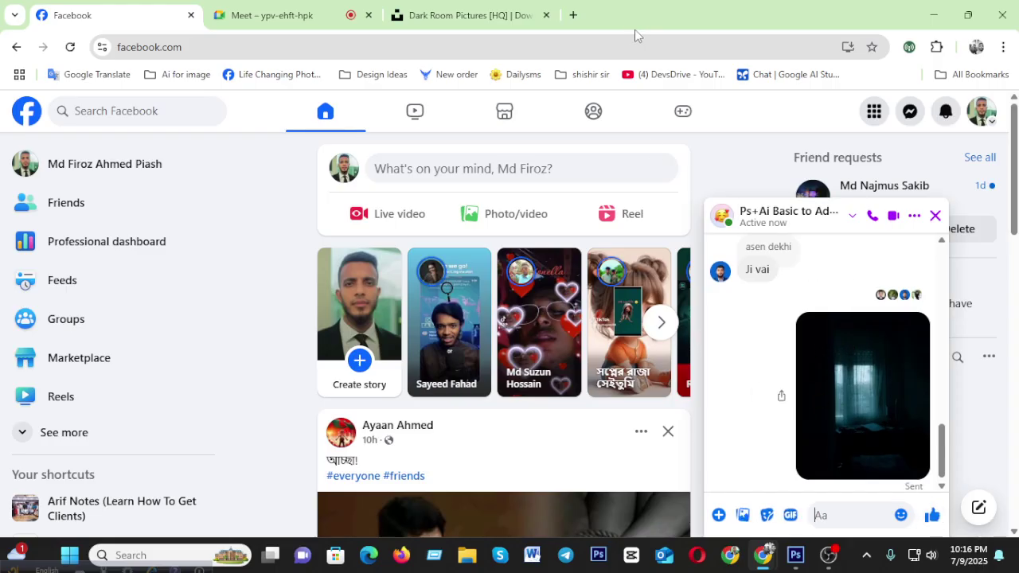
Return to Photoshop, paste the window photo into the Untitled-1 document and show its layer list.
{"action": "left_click", "coordinate": [924, 10]}
{"action": "key", "text": "ctrl+v"}
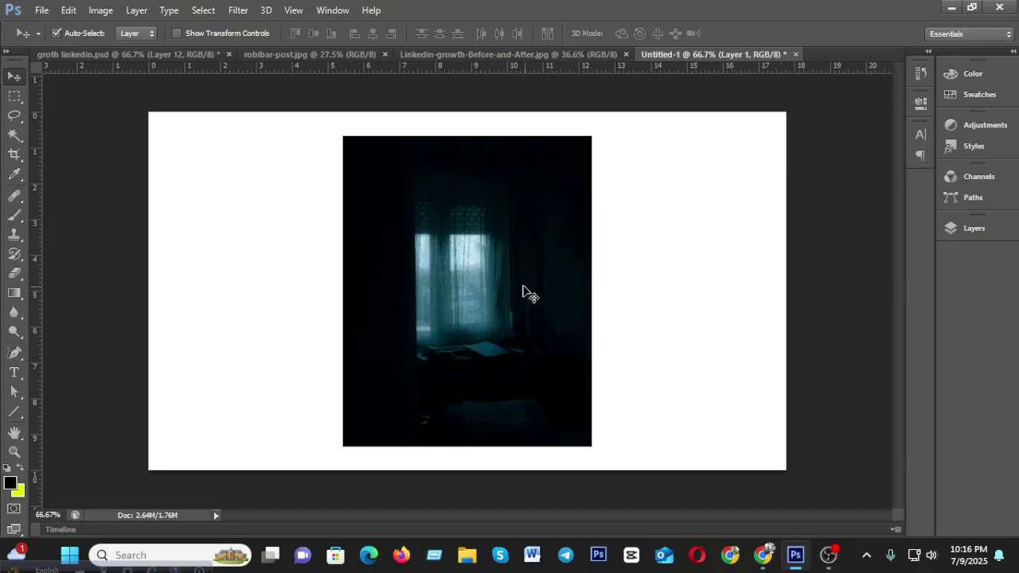
{"action": "left_click", "coordinate": [973, 228]}
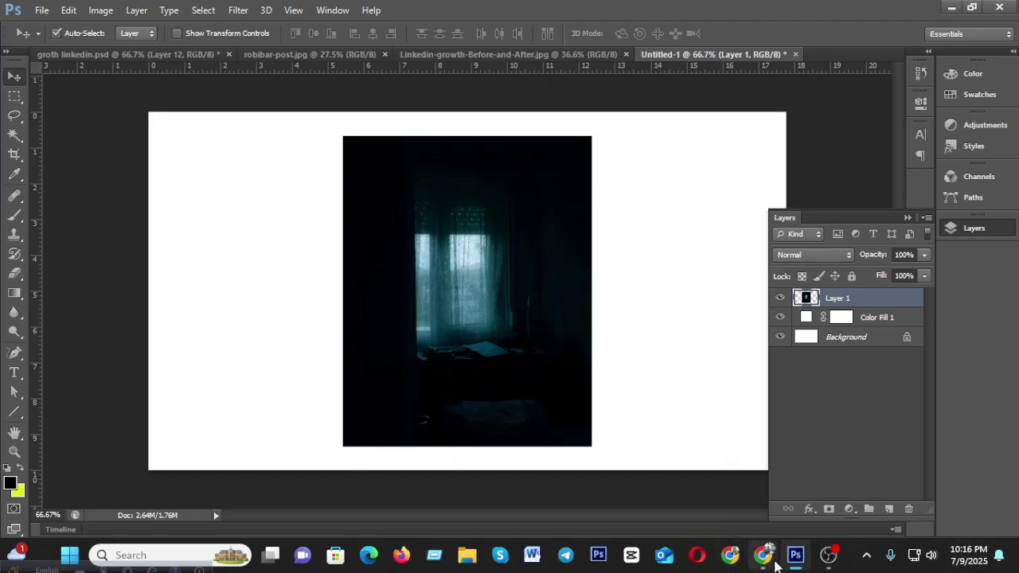
Switch to the Google Meet call in Chrome to check on the participants, and return to Photoshop.
{"action": "mouse_move", "coordinate": [762, 555]}
{"action": "left_click", "coordinate": [702, 503]}
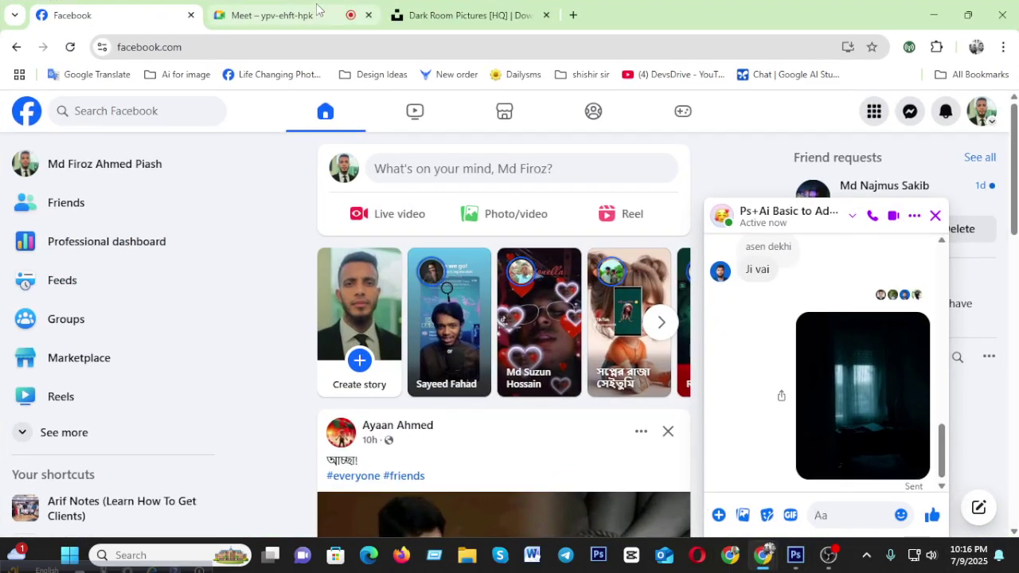
{"action": "left_click", "coordinate": [317, 19]}
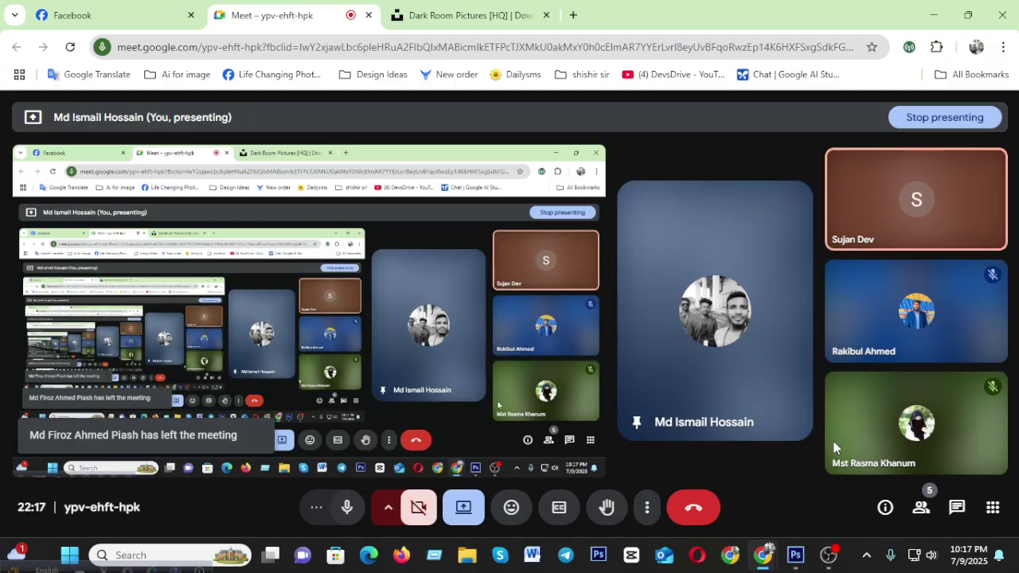
{"action": "mouse_move", "coordinate": [909, 205]}
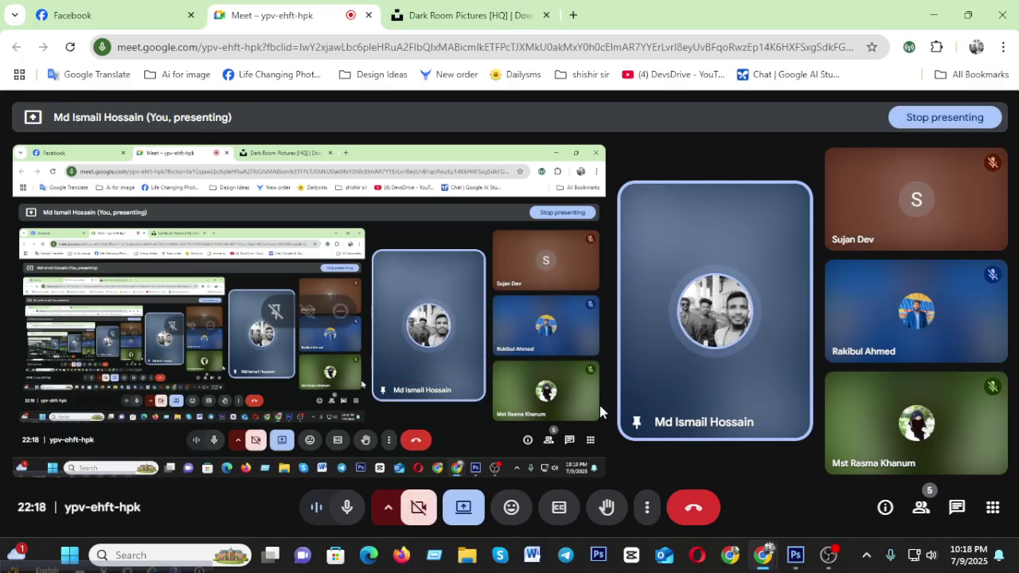
{"action": "left_click", "coordinate": [939, 9]}
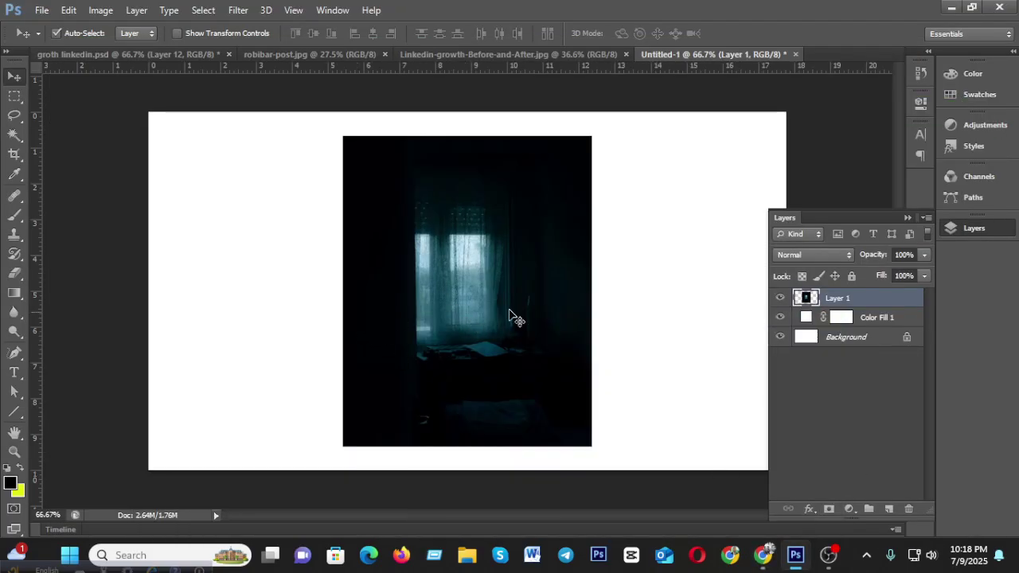
Convert the window photo on Layer 1 to a smart object and move it slightly right of the canvas centre.
{"action": "right_click", "coordinate": [878, 303]}
{"action": "left_click", "coordinate": [625, 150]}
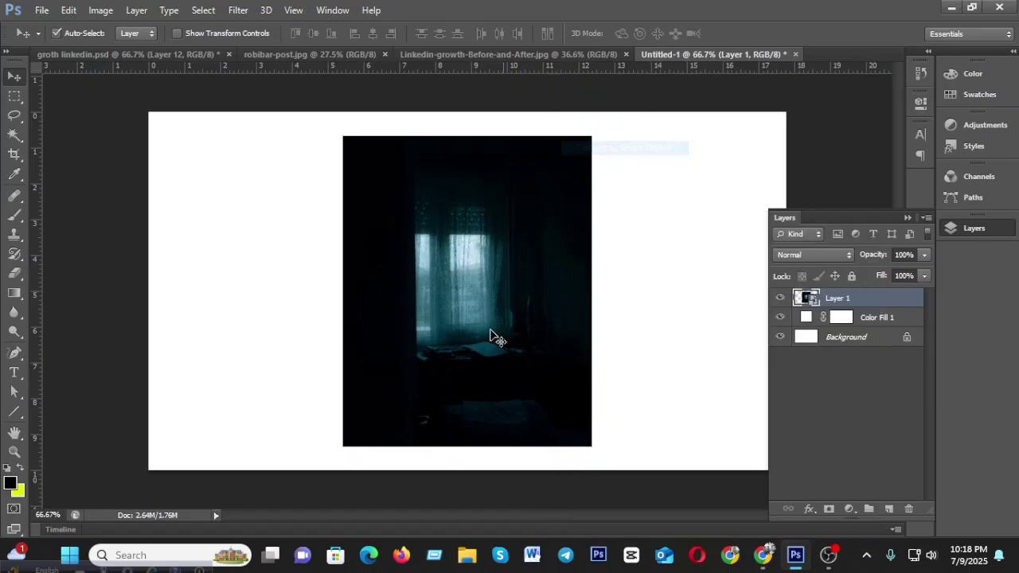
{"action": "left_click_drag", "start_coordinate": [464, 289], "coordinate": [438, 297]}
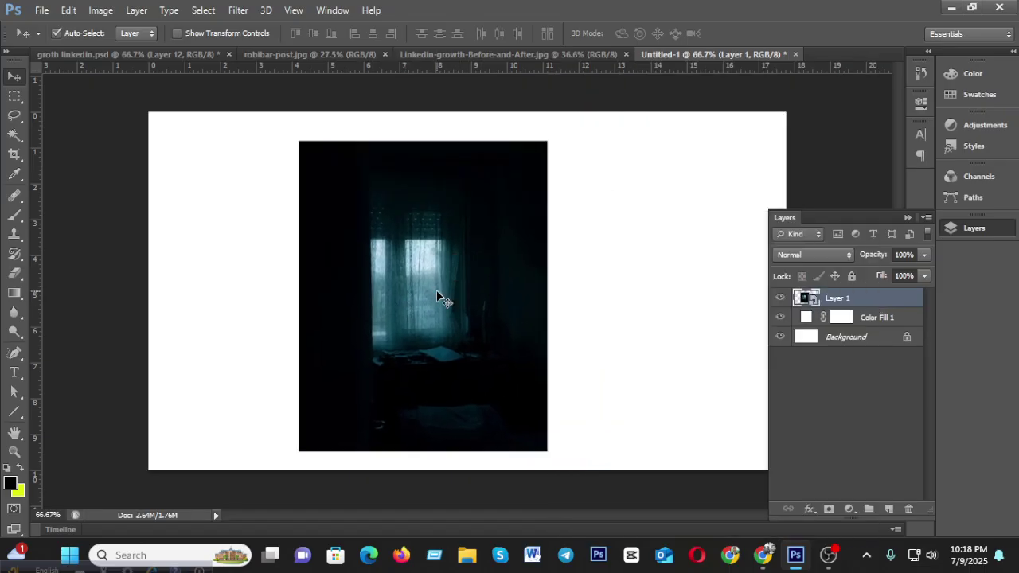
{"action": "scroll", "coordinate": [565, 319], "scroll_direction": "down", "scroll_amount": 8}
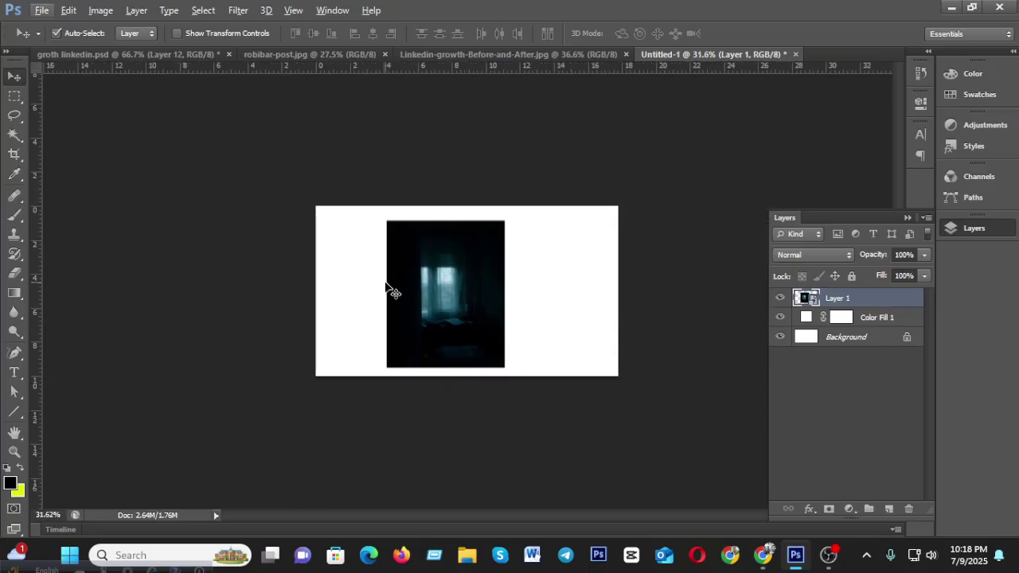
{"action": "left_click", "coordinate": [384, 283]}
{"action": "left_click", "coordinate": [437, 281]}
{"action": "key", "text": "ctrl+t"}
{"action": "left_click", "coordinate": [750, 33]}
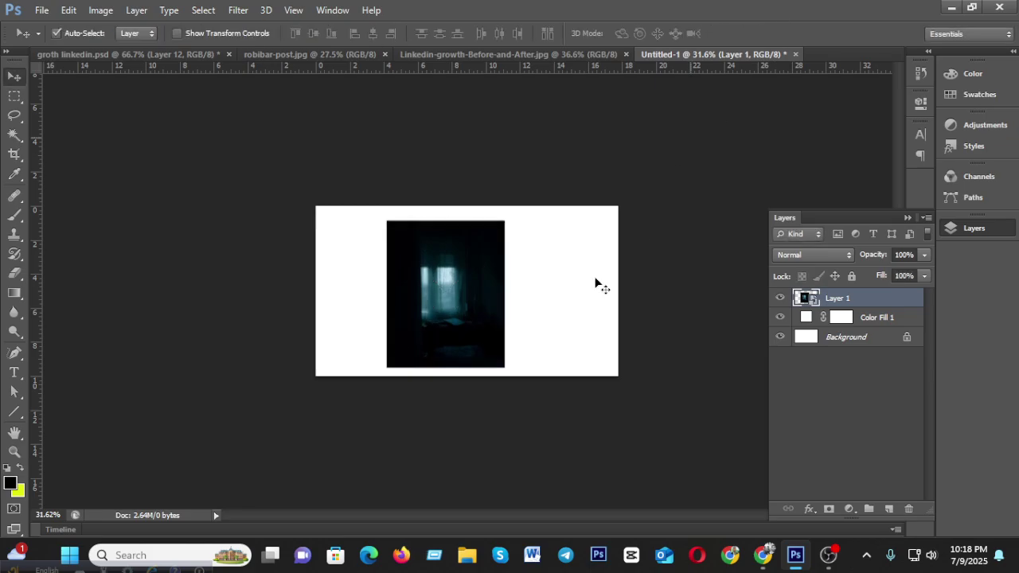
{"action": "left_click_drag", "start_coordinate": [442, 304], "coordinate": [488, 299]}
Scale the window photo to about 235.5% and position it to cover the right-hand two thirds of the canvas.
{"action": "key", "text": "ctrl+t"}
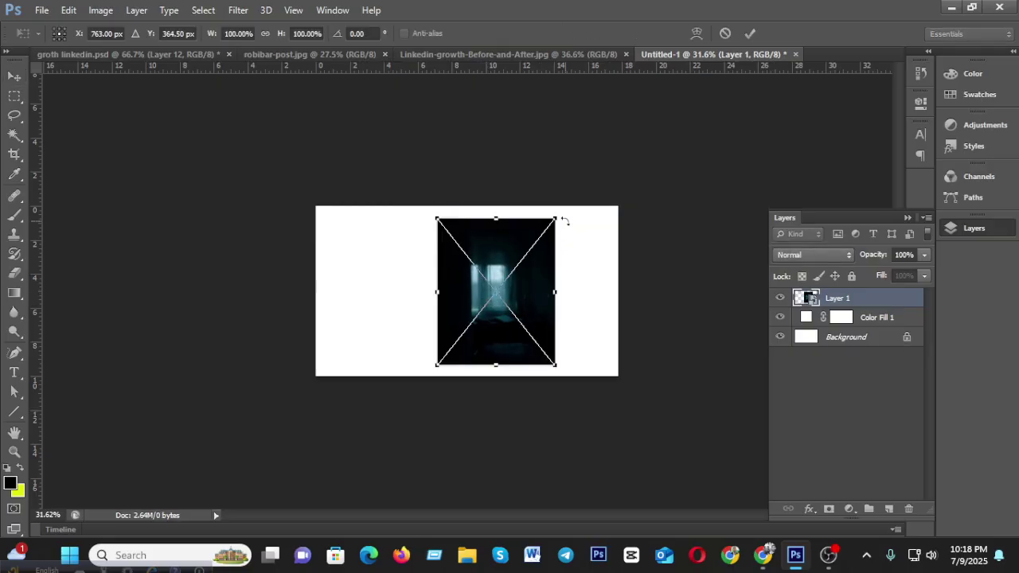
{"action": "left_click_drag", "start_coordinate": [561, 214], "coordinate": [674, 128]}
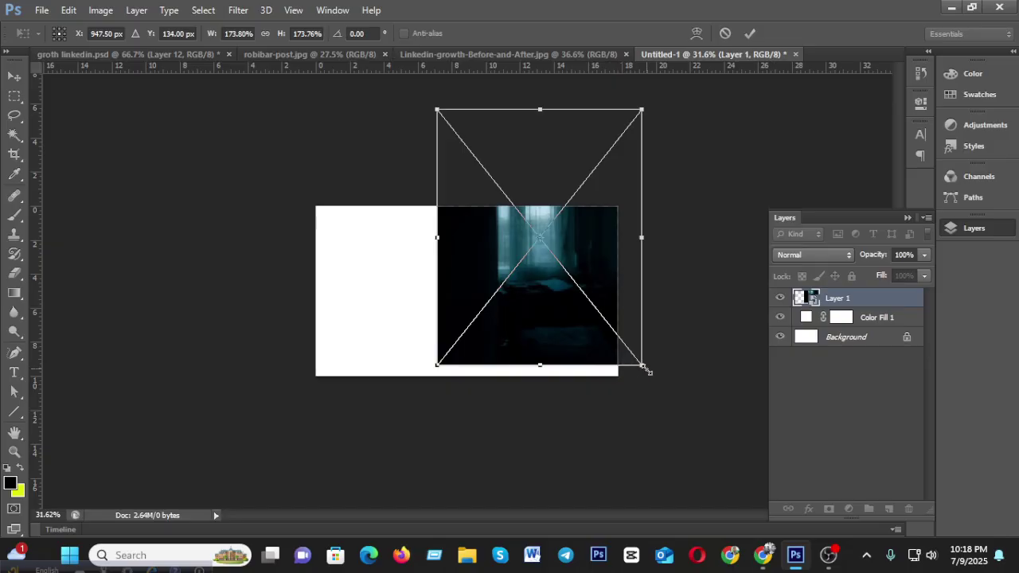
{"action": "left_click_drag", "start_coordinate": [647, 370], "coordinate": [714, 460]}
{"action": "left_click_drag", "start_coordinate": [563, 237], "coordinate": [549, 271]}
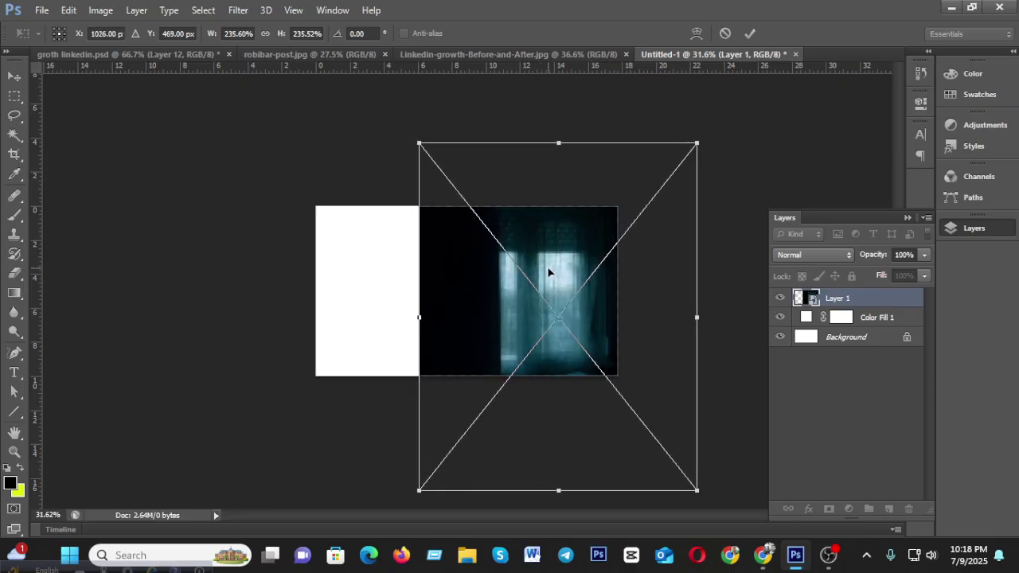
{"action": "left_click", "coordinate": [752, 35]}
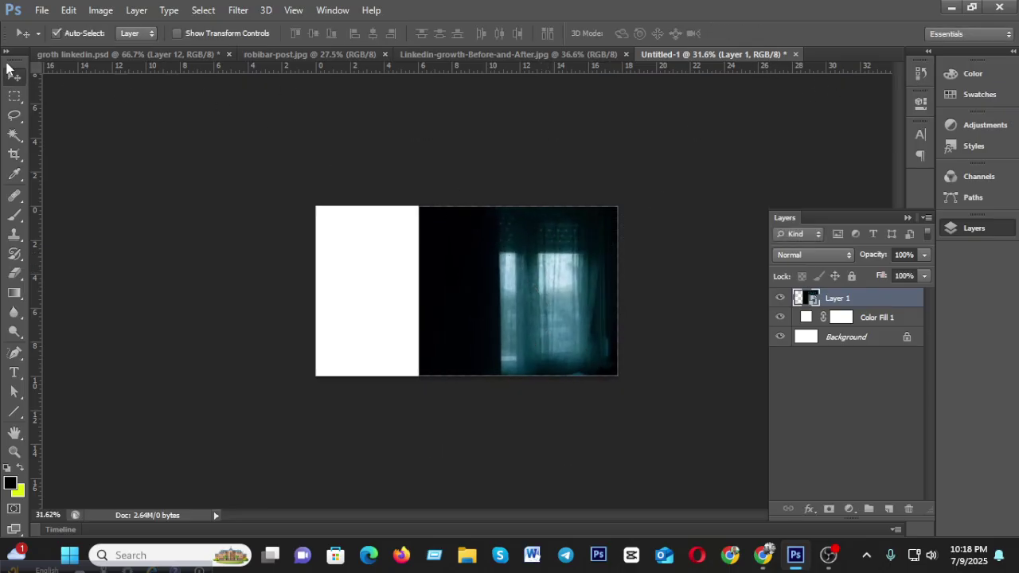
Compare with the finished design in groth linkedin.psd and return to the Untitled-1 document.
{"action": "left_click", "coordinate": [123, 54]}
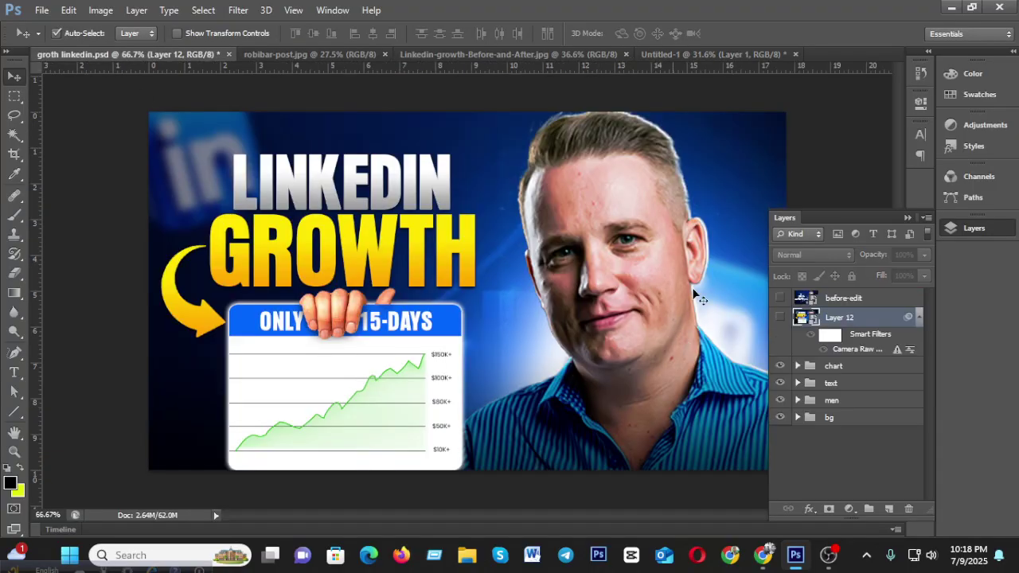
{"action": "left_click", "coordinate": [677, 55]}
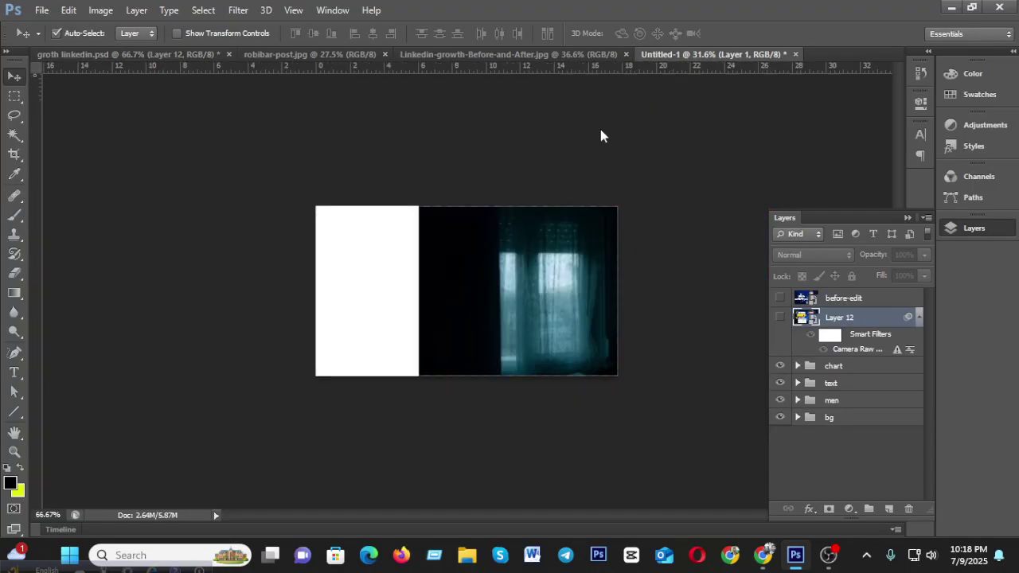
Nudge the window photo slightly down and recolour Color Fill 1 to near-black #010103 sampled from the photo's dark area.
{"action": "left_click_drag", "start_coordinate": [530, 302], "coordinate": [532, 312]}
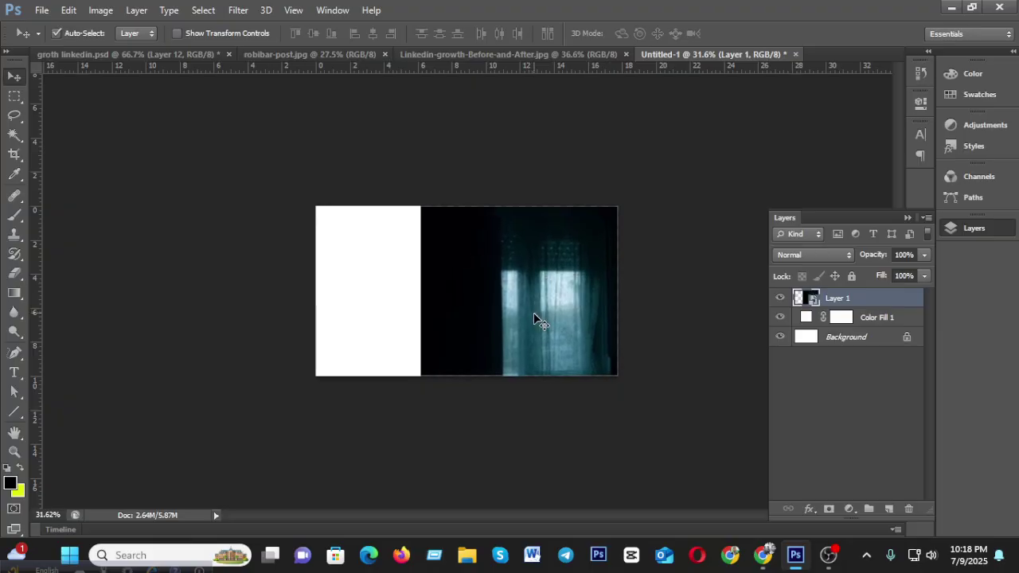
{"action": "left_click", "coordinate": [806, 319]}
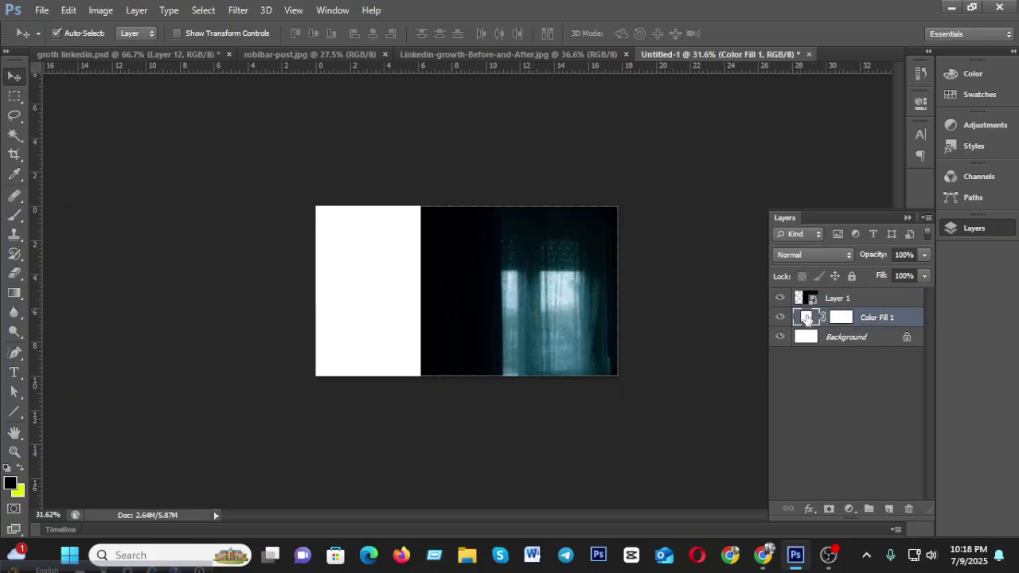
{"action": "double_click", "coordinate": [807, 319]}
{"action": "left_click", "coordinate": [434, 238]}
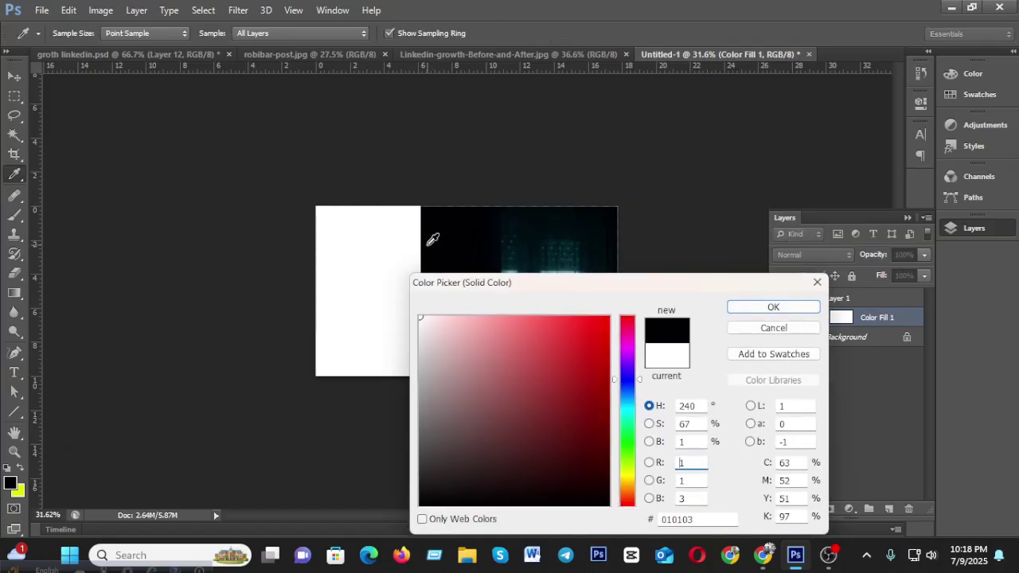
{"action": "left_click", "coordinate": [746, 309]}
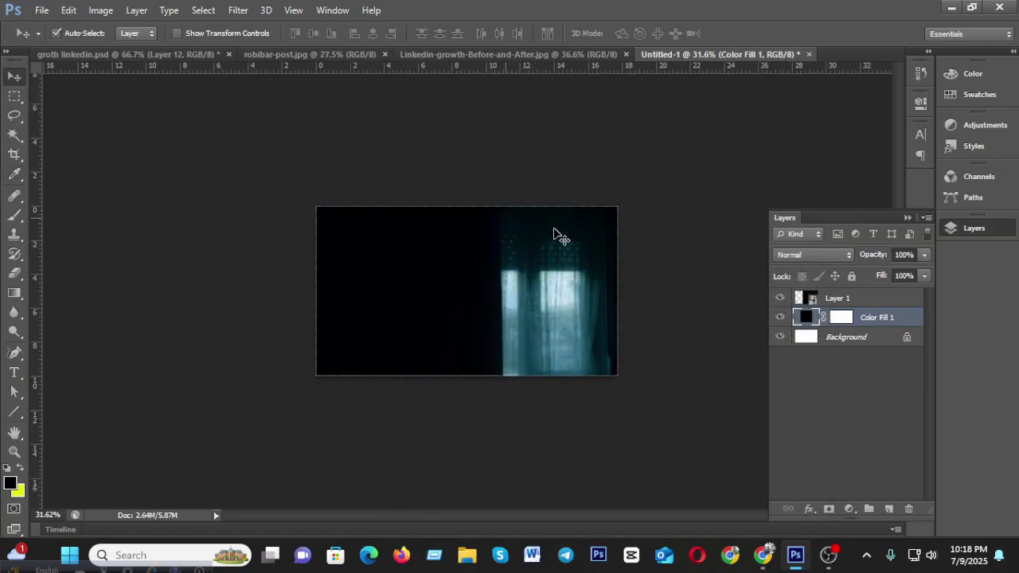
Combine Layer 1 and Color Fill 1 into one smart object, and convert the combined layer to a smart object again.
{"action": "key", "text": "ctrl+0"}
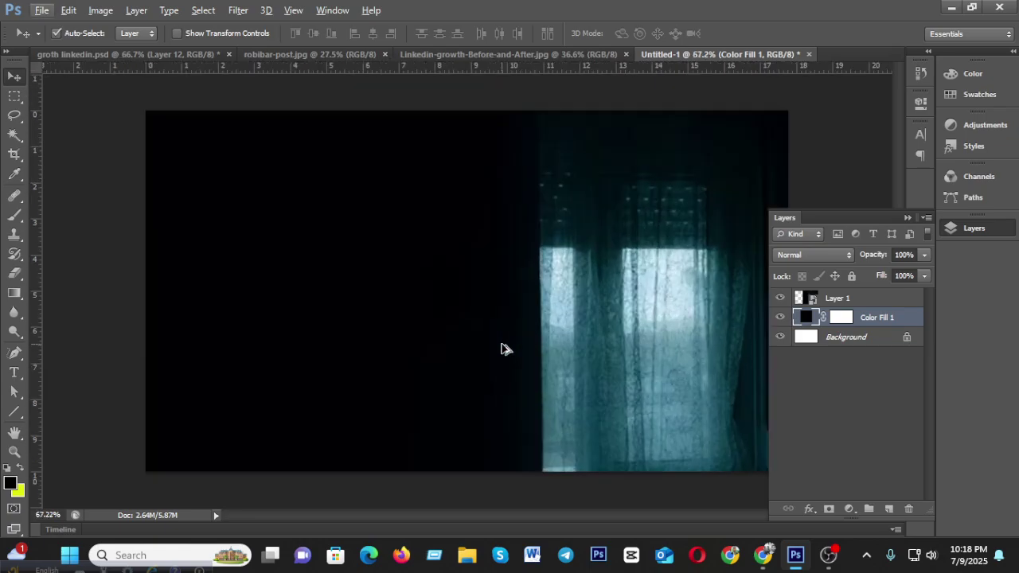
{"action": "scroll", "coordinate": [502, 345], "scroll_direction": "down", "scroll_amount": 4}
{"action": "scroll", "coordinate": [589, 352], "scroll_direction": "up", "scroll_amount": 5}
{"action": "scroll", "coordinate": [589, 353], "scroll_direction": "down", "scroll_amount": 3}
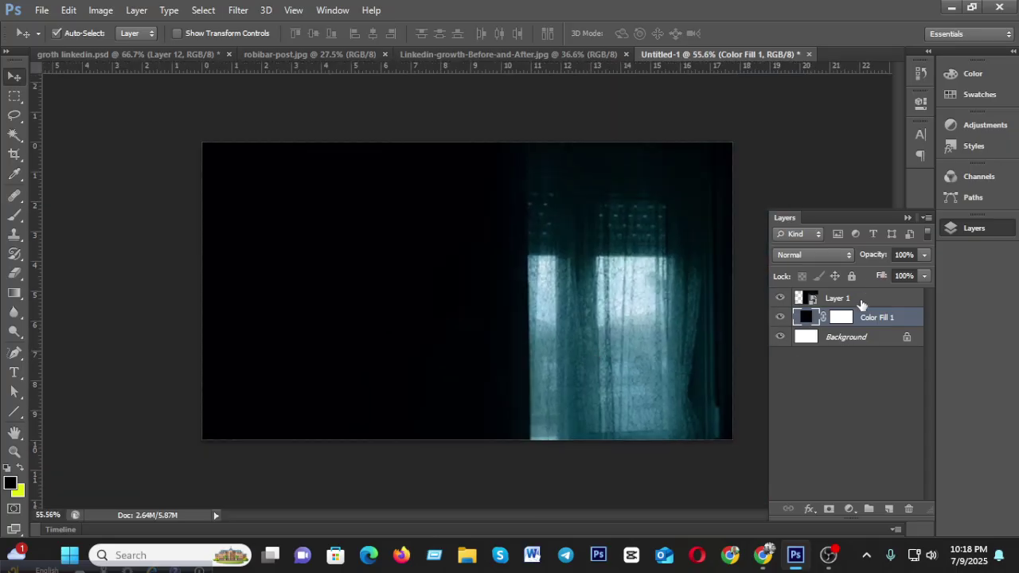
{"action": "left_click", "coordinate": [866, 305], "text": "shift"}
{"action": "right_click", "coordinate": [869, 307]}
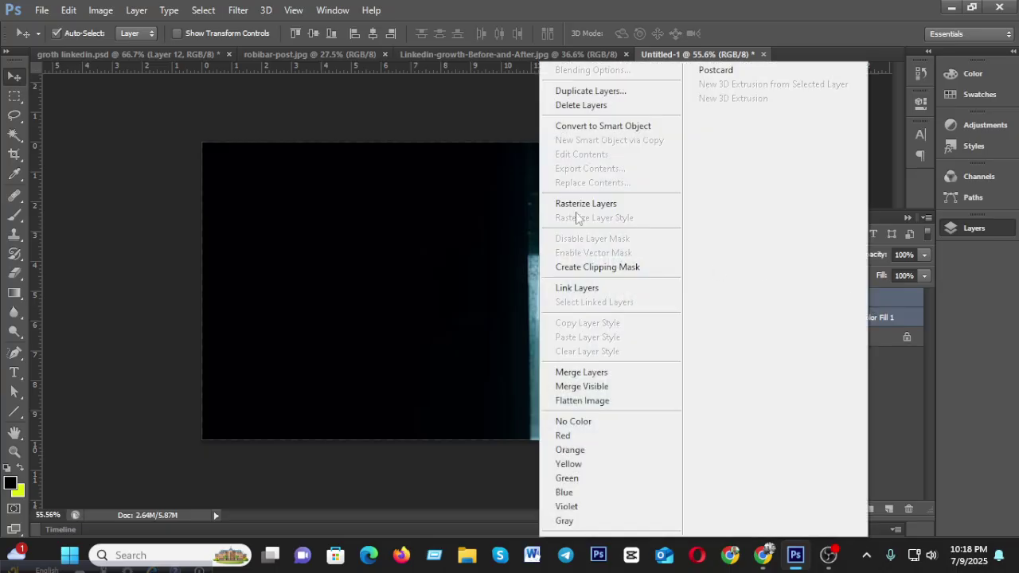
{"action": "left_click", "coordinate": [610, 127]}
{"action": "scroll", "coordinate": [565, 296], "scroll_direction": "down", "scroll_amount": 3}
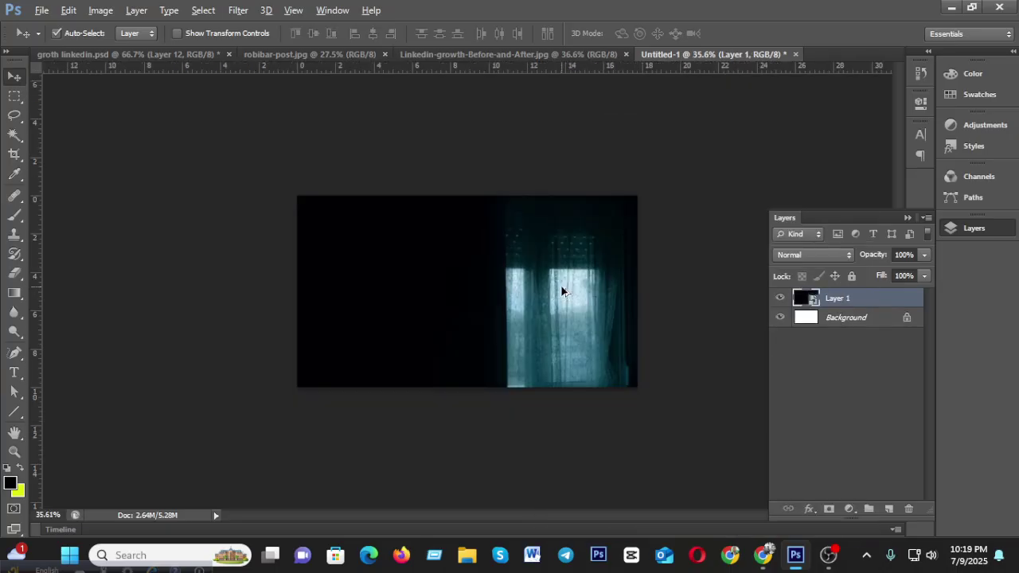
{"action": "right_click", "coordinate": [833, 303]}
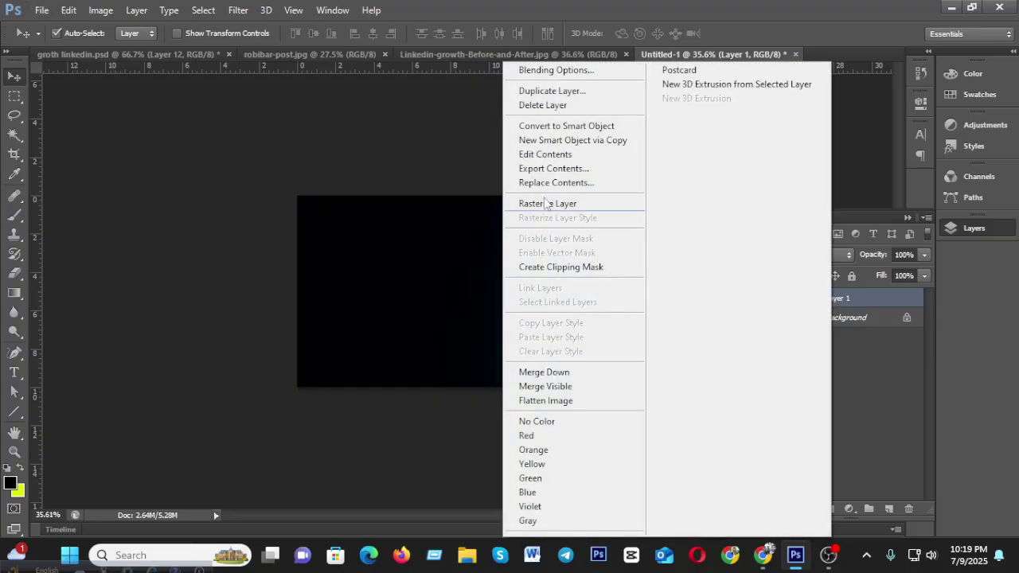
{"action": "left_click", "coordinate": [557, 126]}
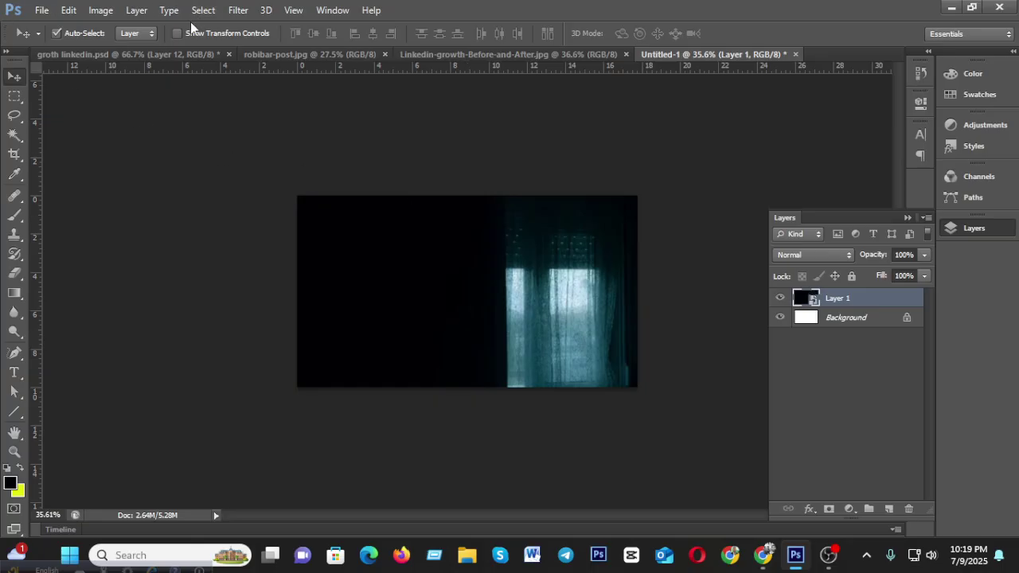
Apply a Shape Blur with the thin arrow shape and a 25-pixel radius to Layer 1.
{"action": "left_click", "coordinate": [237, 12]}
{"action": "mouse_move", "coordinate": [248, 108]}
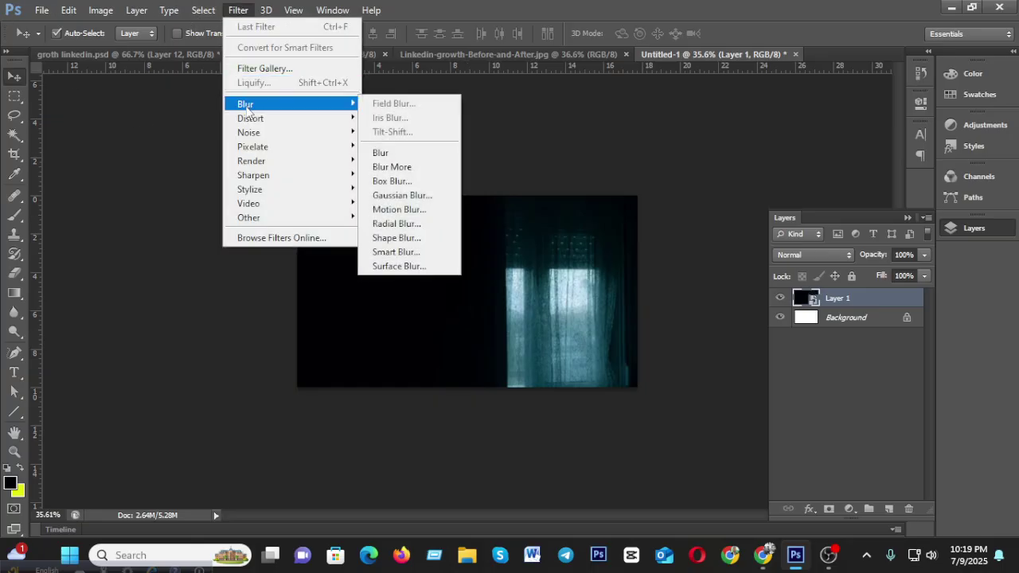
{"action": "left_click", "coordinate": [410, 239]}
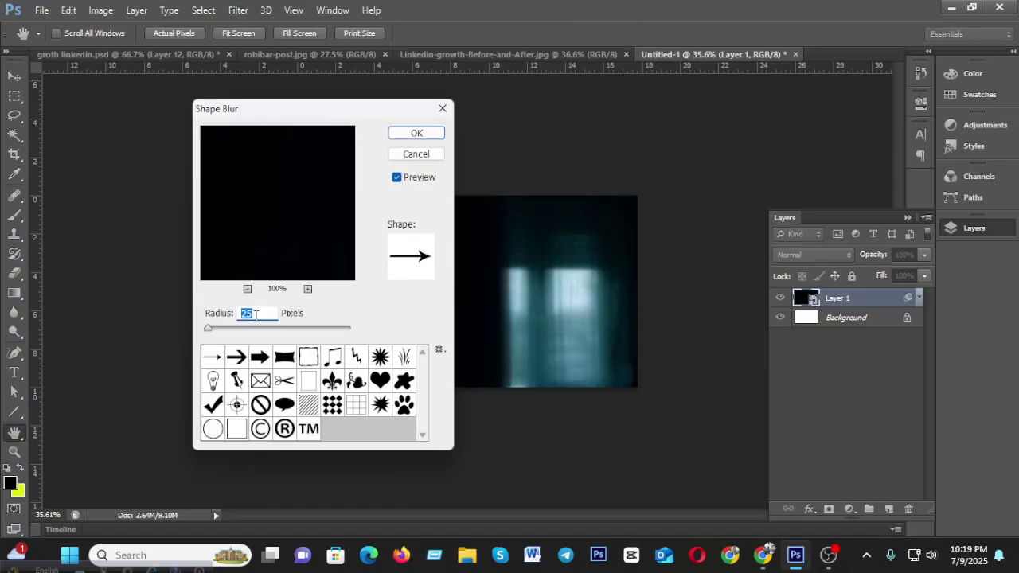
{"action": "left_click", "coordinate": [404, 137]}
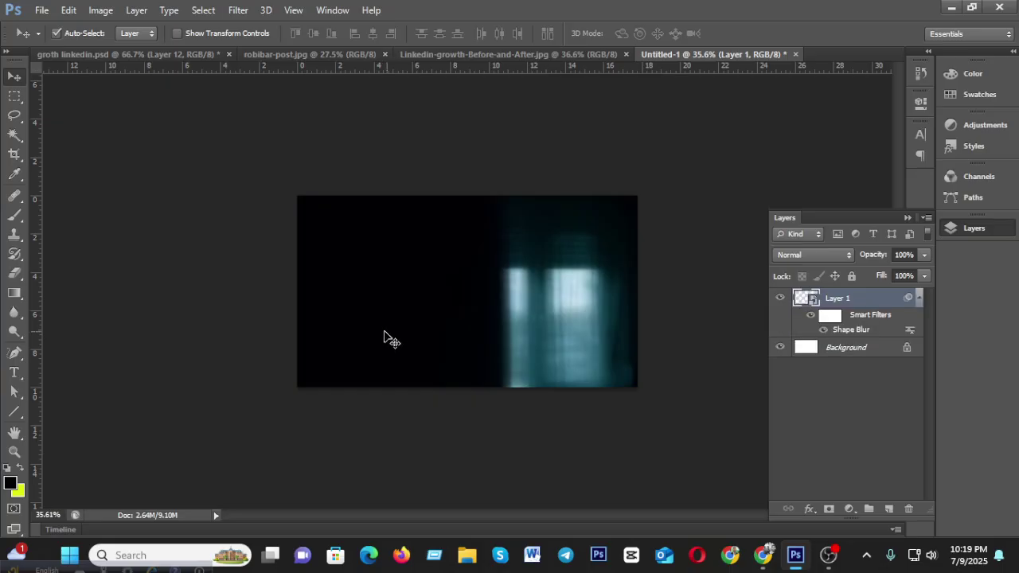
{"action": "key", "text": "ctrl+plus"}
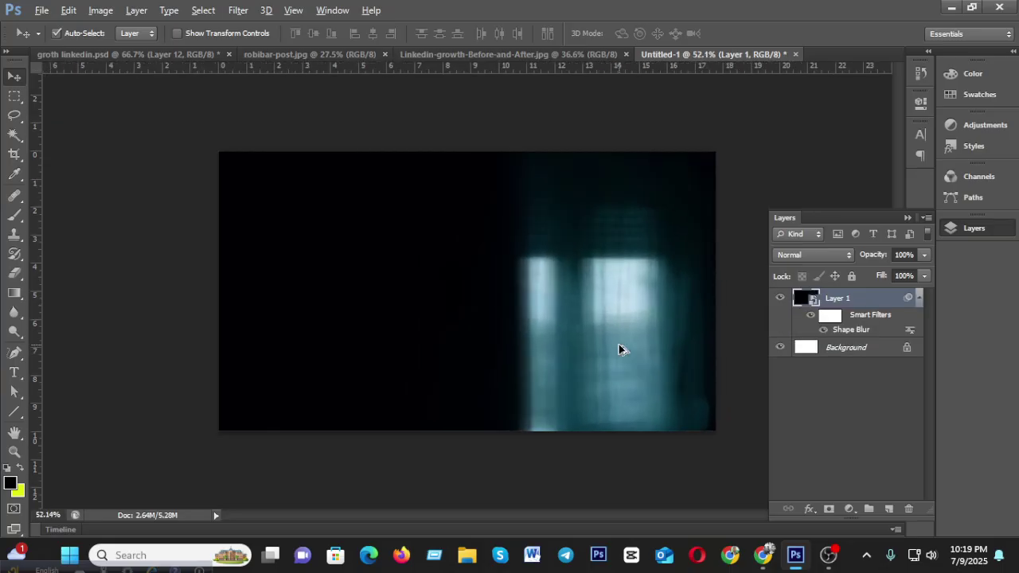
{"action": "scroll", "coordinate": [621, 340], "scroll_direction": "down", "scroll_amount": 1}
Switch to Chrome and search Google Images for "graph background" in place of the indoor dark background search.
{"action": "mouse_move", "coordinate": [763, 554]}
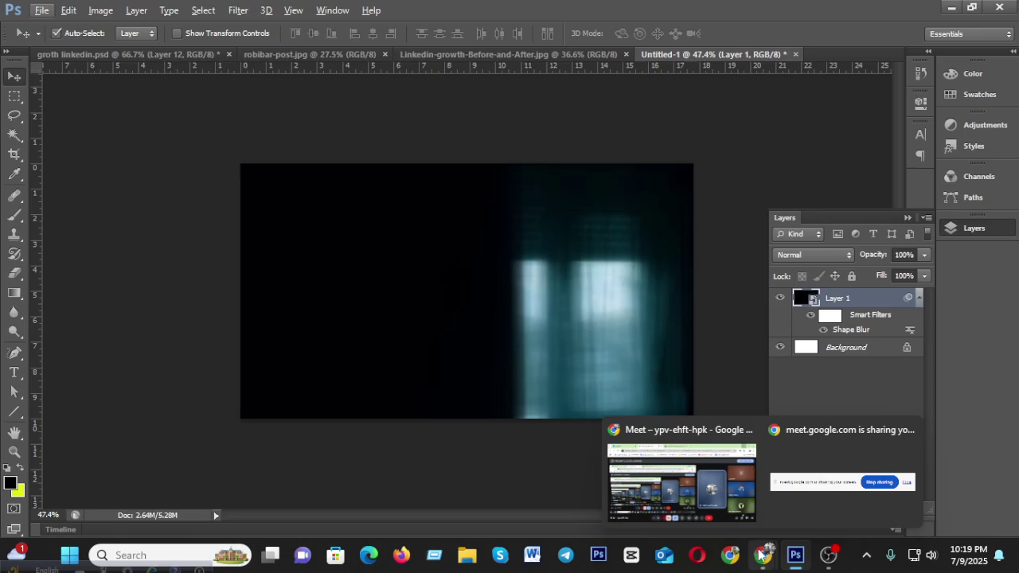
{"action": "left_click", "coordinate": [699, 515]}
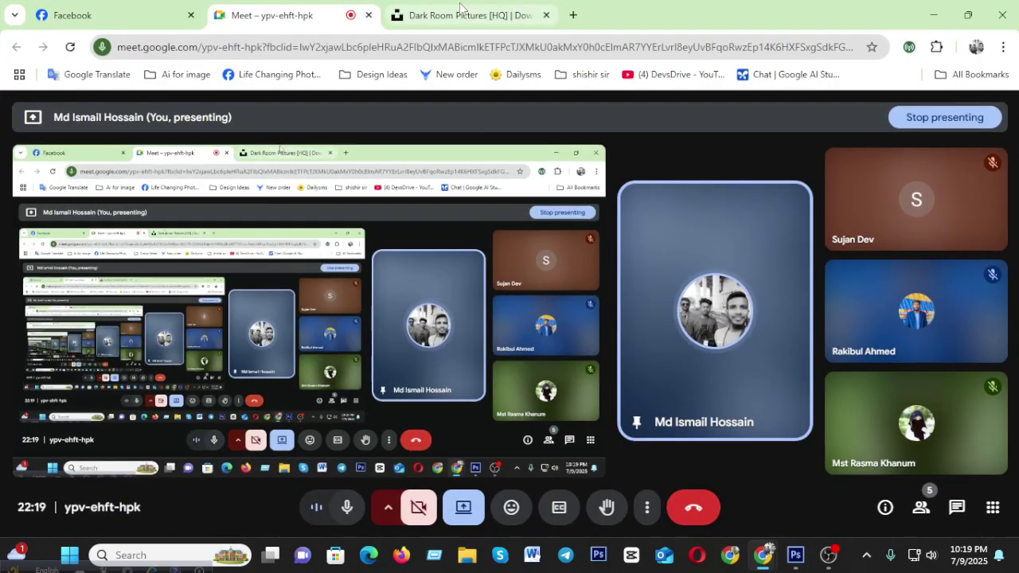
{"action": "left_click", "coordinate": [460, 8]}
{"action": "left_click", "coordinate": [16, 47]}
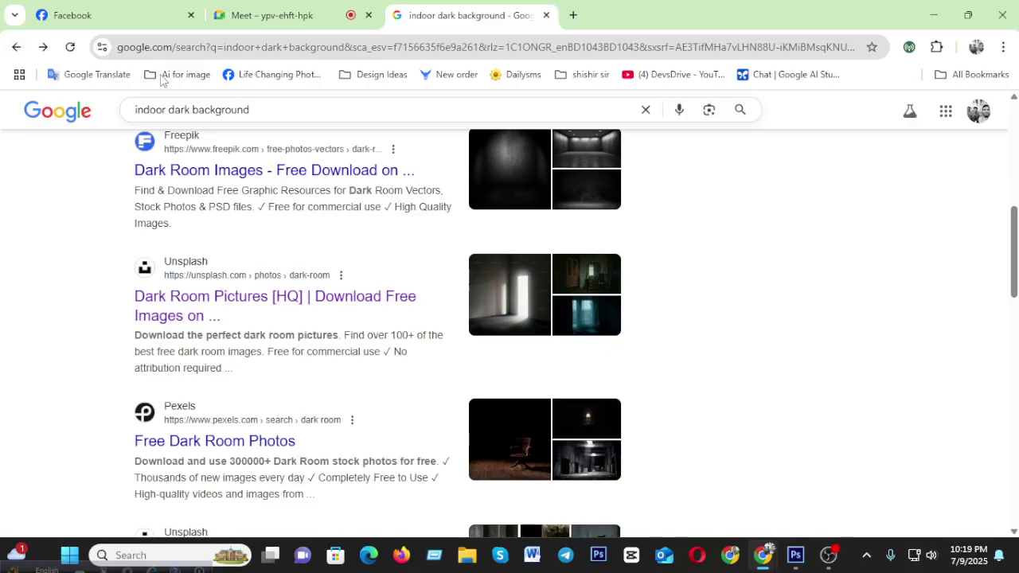
{"action": "left_click_drag", "start_coordinate": [190, 109], "coordinate": [99, 114]}
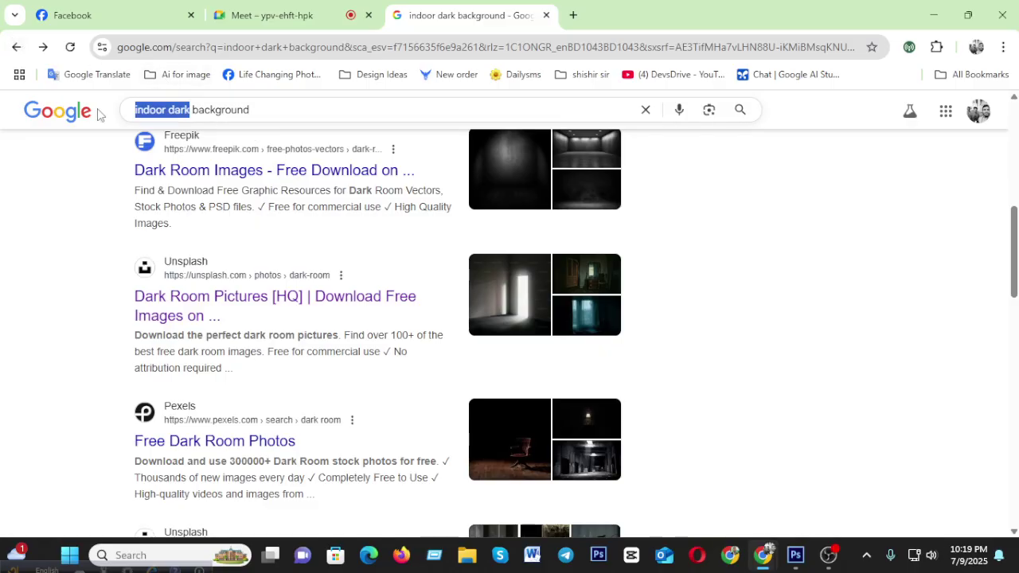
{"action": "type", "text": "graph"}
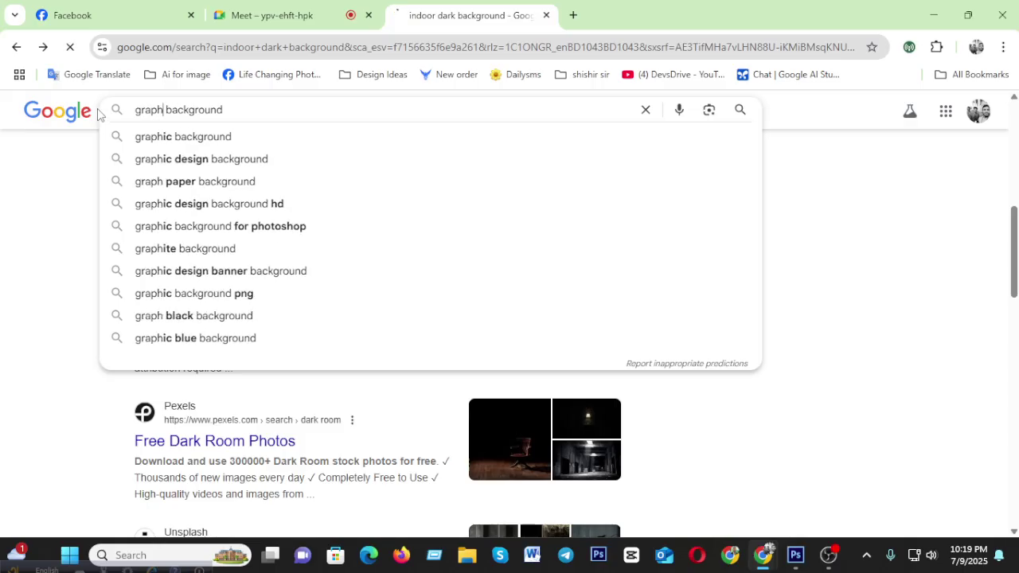
{"action": "key", "text": "Return"}
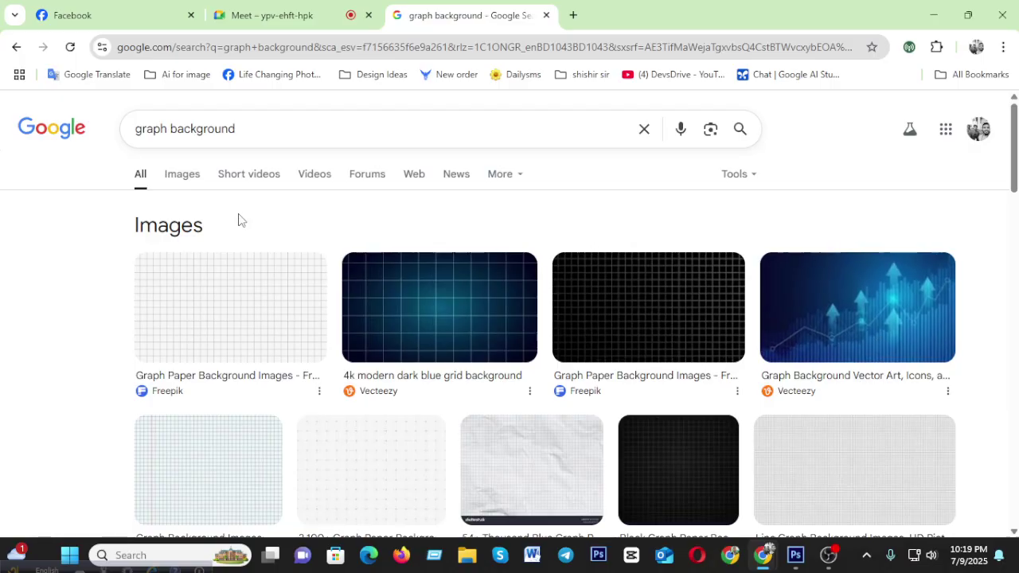
{"action": "left_click", "coordinate": [167, 174]}
Browse the graph background image results for a picture suited to the thumbnail's background.
{"action": "scroll", "coordinate": [743, 309], "scroll_direction": "down", "scroll_amount": 6}
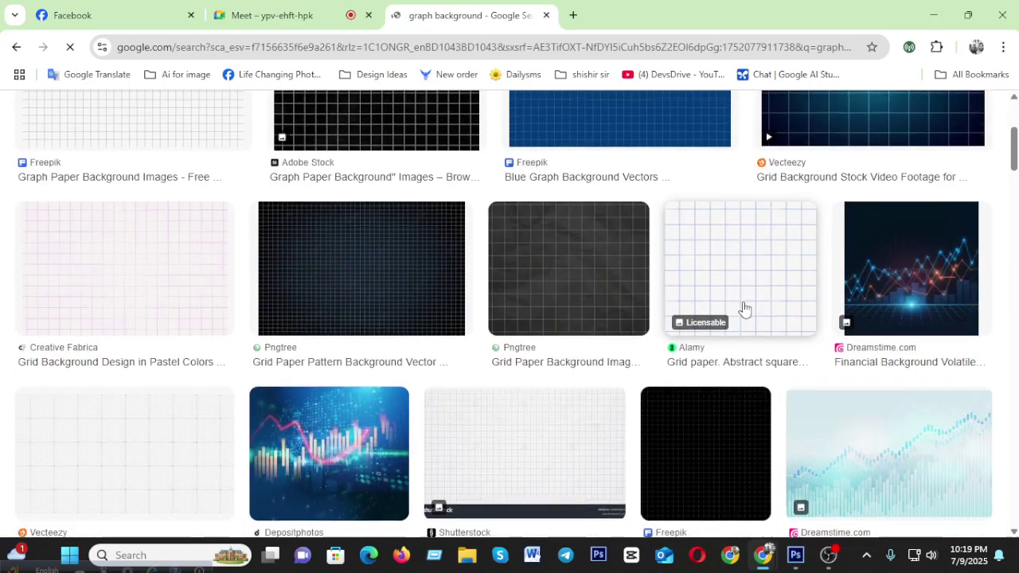
{"action": "scroll", "coordinate": [744, 309], "scroll_direction": "down", "scroll_amount": 10}
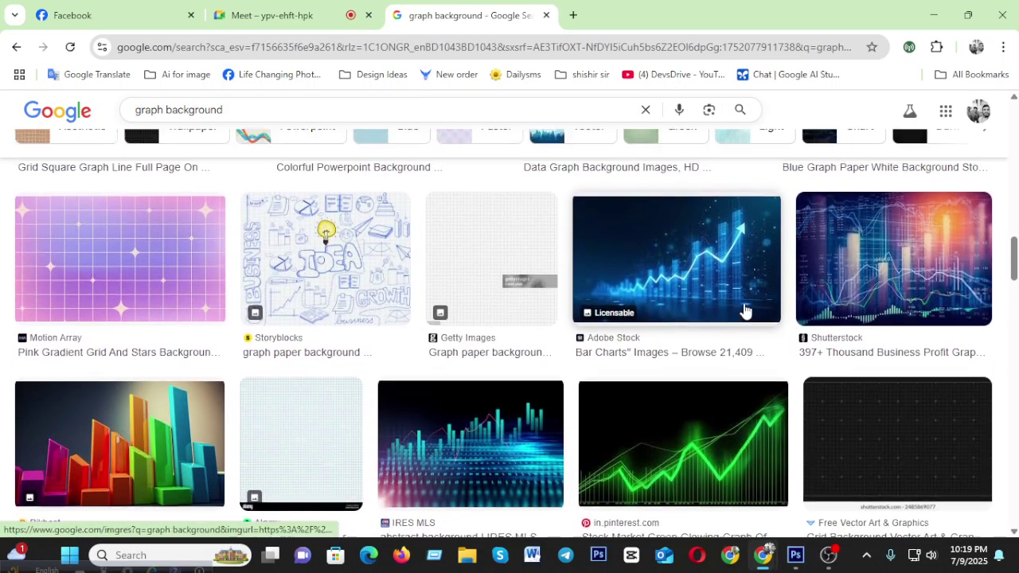
{"action": "scroll", "coordinate": [743, 309], "scroll_direction": "down", "scroll_amount": 7}
{"action": "scroll", "coordinate": [569, 348], "scroll_direction": "up", "scroll_amount": 3}
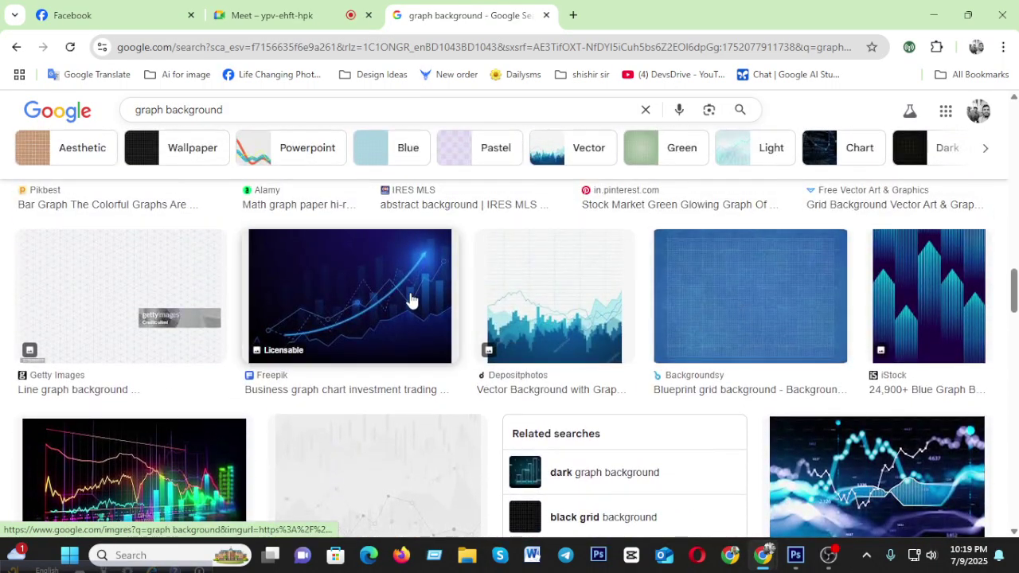
{"action": "scroll", "coordinate": [546, 302], "scroll_direction": "down", "scroll_amount": 5}
{"action": "scroll", "coordinate": [555, 303], "scroll_direction": "down", "scroll_amount": 8}
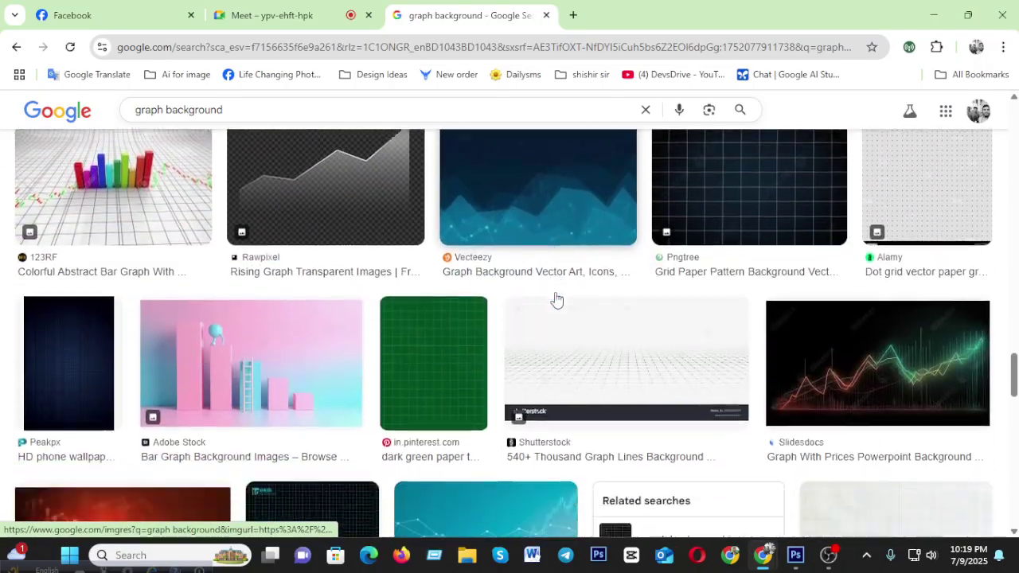
{"action": "scroll", "coordinate": [555, 300], "scroll_direction": "down", "scroll_amount": 5}
{"action": "scroll", "coordinate": [555, 301], "scroll_direction": "up", "scroll_amount": 2}
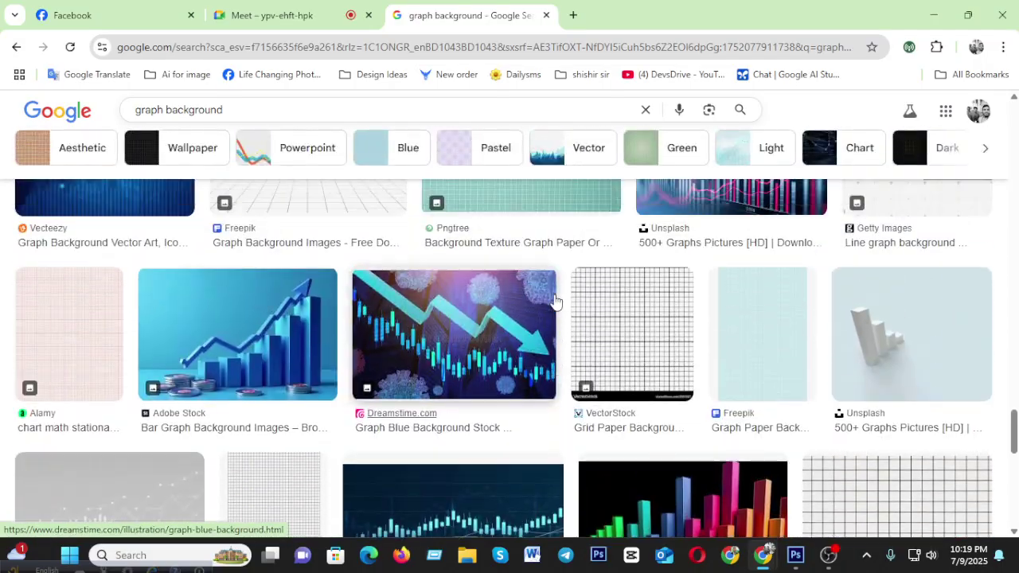
{"action": "scroll", "coordinate": [556, 301], "scroll_direction": "down", "scroll_amount": 4}
{"action": "scroll", "coordinate": [556, 301], "scroll_direction": "down", "scroll_amount": 5}
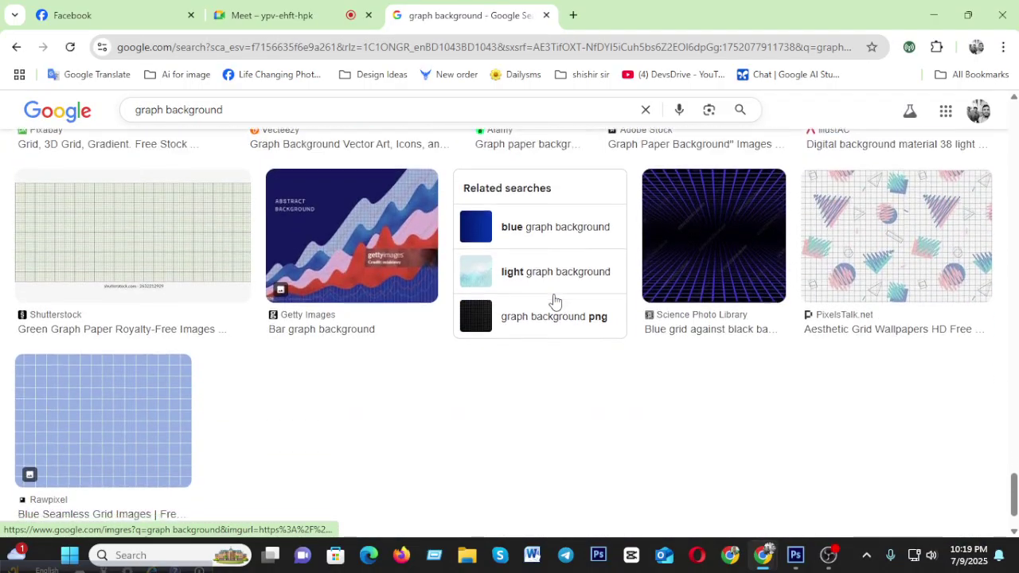
{"action": "scroll", "coordinate": [556, 301], "scroll_direction": "up", "scroll_amount": 1}
{"action": "scroll", "coordinate": [556, 301], "scroll_direction": "down", "scroll_amount": 1}
{"action": "scroll", "coordinate": [555, 301], "scroll_direction": "down", "scroll_amount": 9}
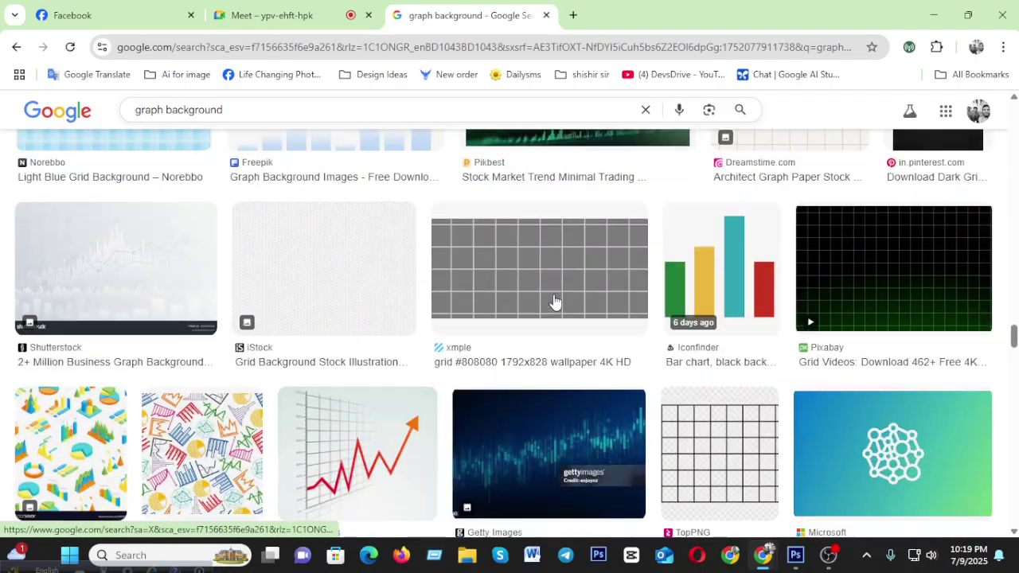
{"action": "scroll", "coordinate": [554, 301], "scroll_direction": "down", "scroll_amount": 8}
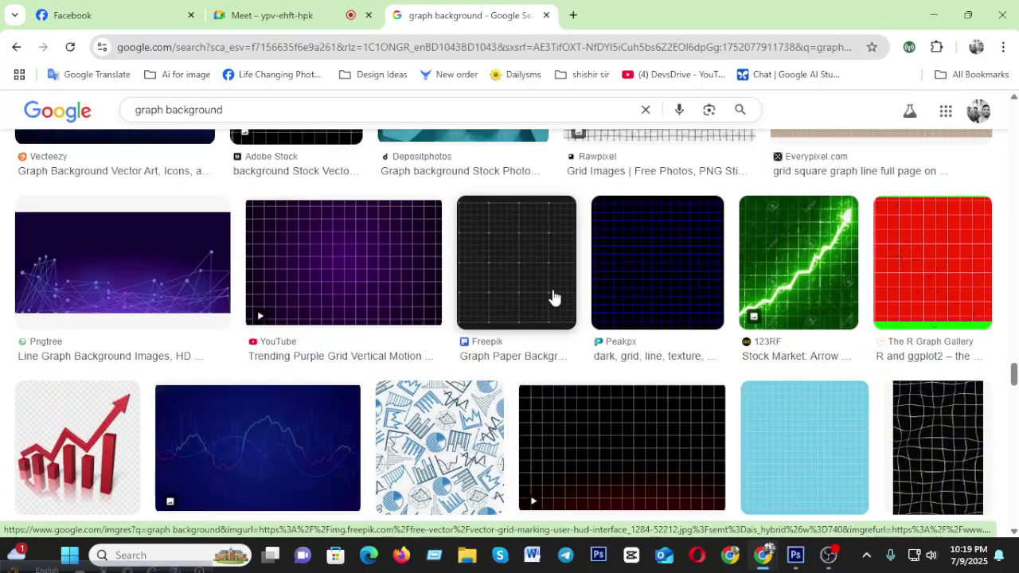
{"action": "scroll", "coordinate": [552, 295], "scroll_direction": "up", "scroll_amount": 5}
{"action": "scroll", "coordinate": [508, 309], "scroll_direction": "down", "scroll_amount": 6}
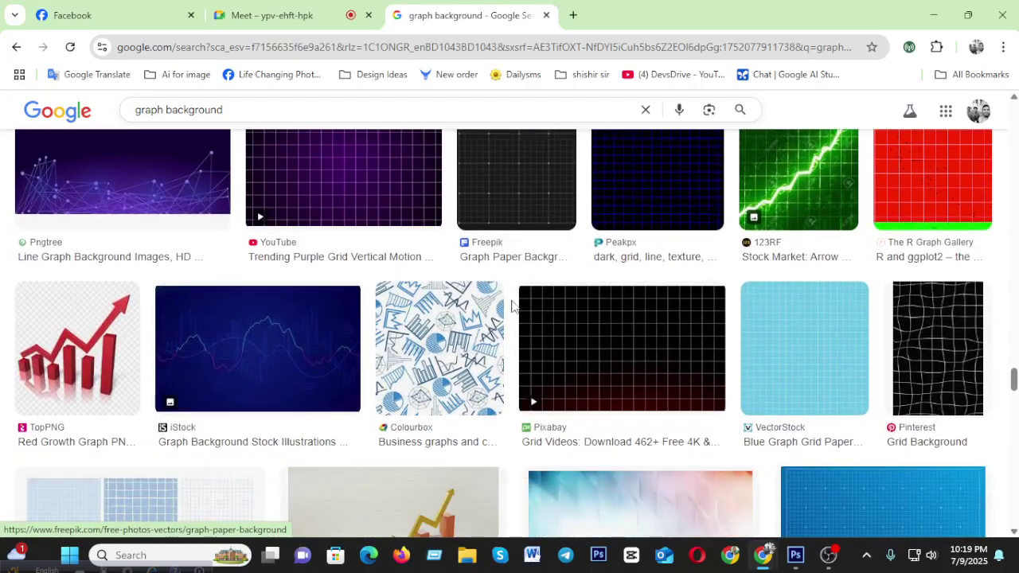
{"action": "scroll", "coordinate": [513, 307], "scroll_direction": "down", "scroll_amount": 3}
{"action": "scroll", "coordinate": [514, 306], "scroll_direction": "down", "scroll_amount": 12}
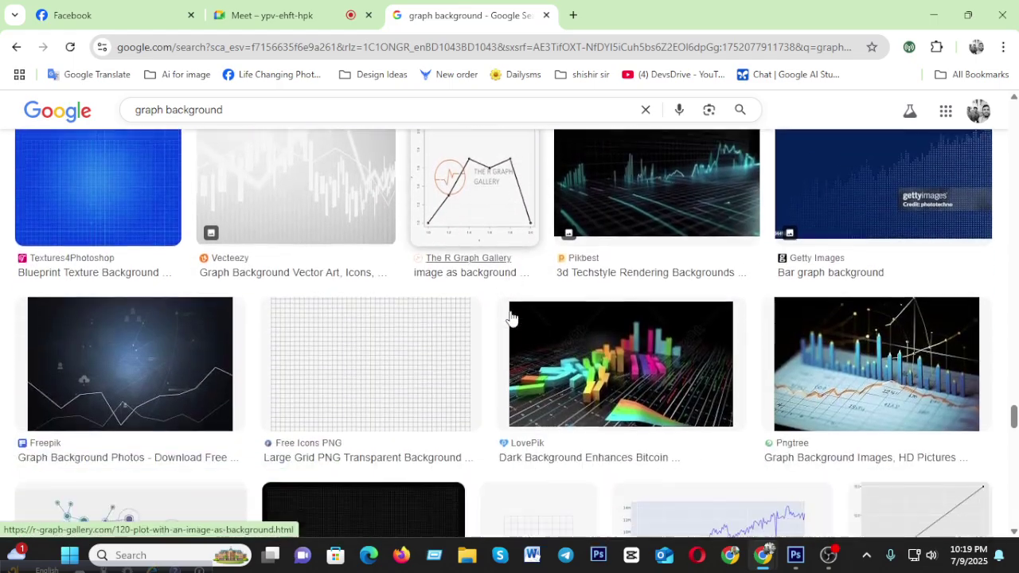
{"action": "scroll", "coordinate": [514, 311], "scroll_direction": "down", "scroll_amount": 12}
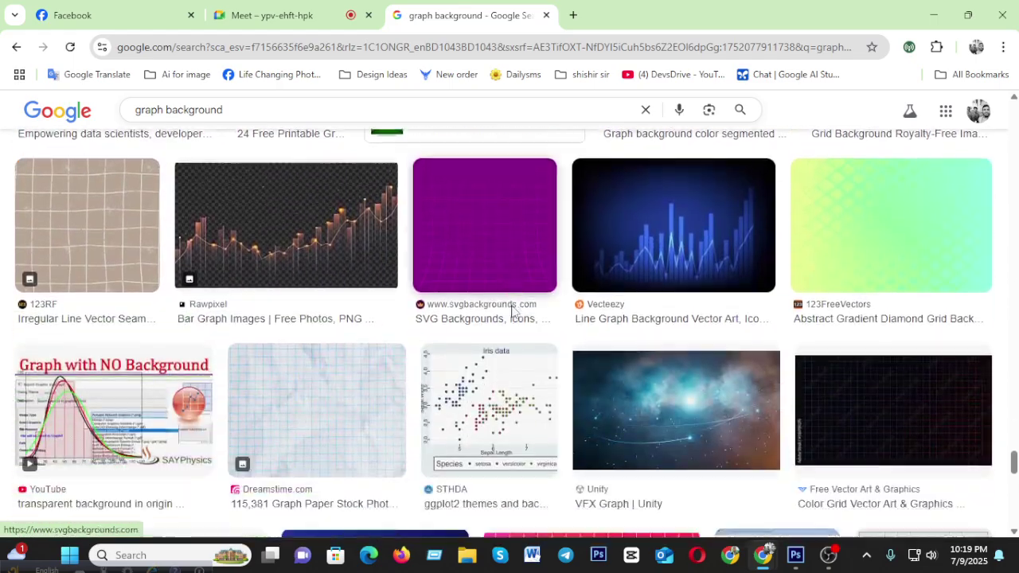
{"action": "scroll", "coordinate": [518, 307], "scroll_direction": "down", "scroll_amount": 4}
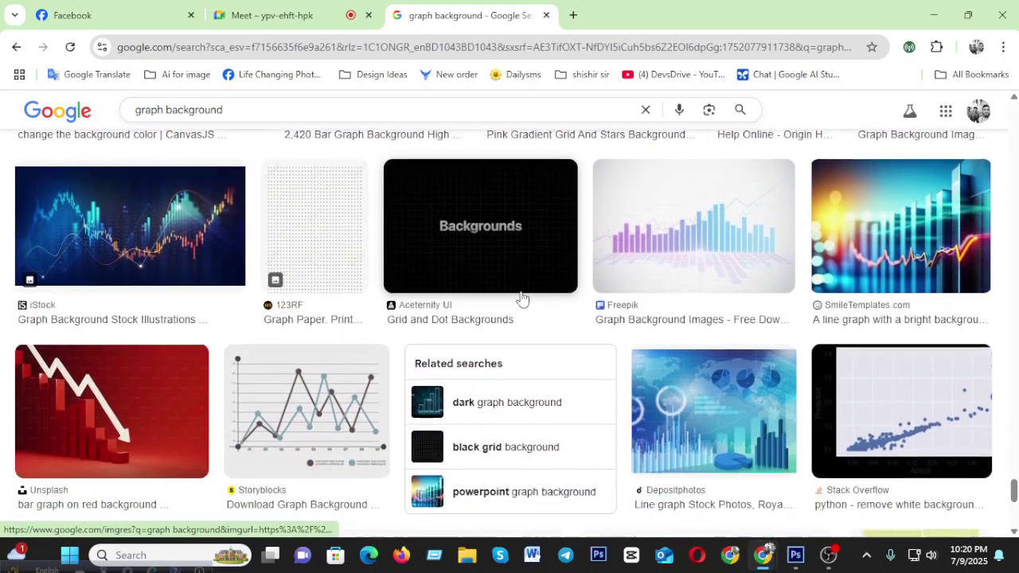
Return to Photoshop, open groth linkedin.psd, expand its bg group and select Layer 2.
{"action": "left_click", "coordinate": [925, 6]}
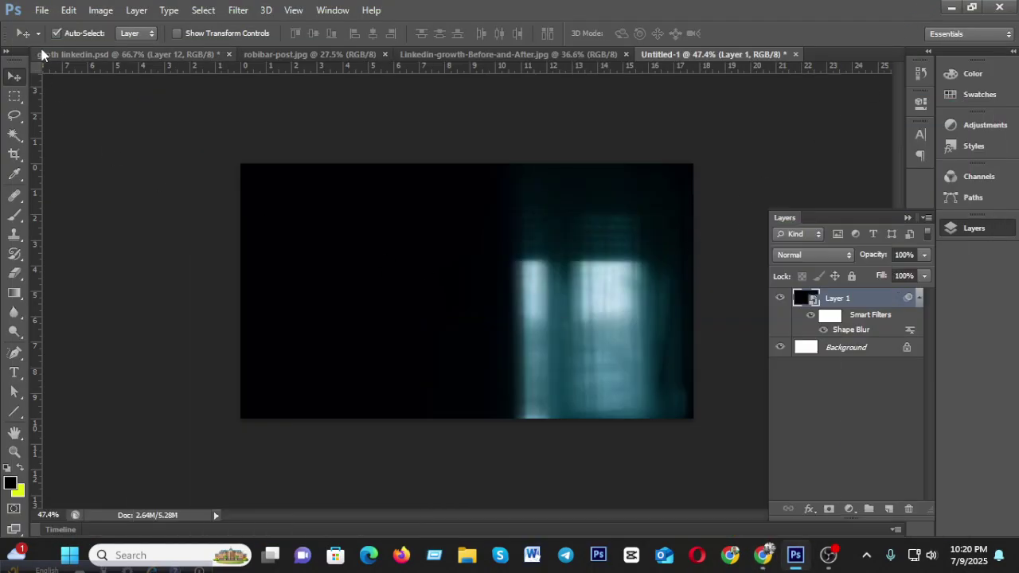
{"action": "left_click", "coordinate": [71, 53]}
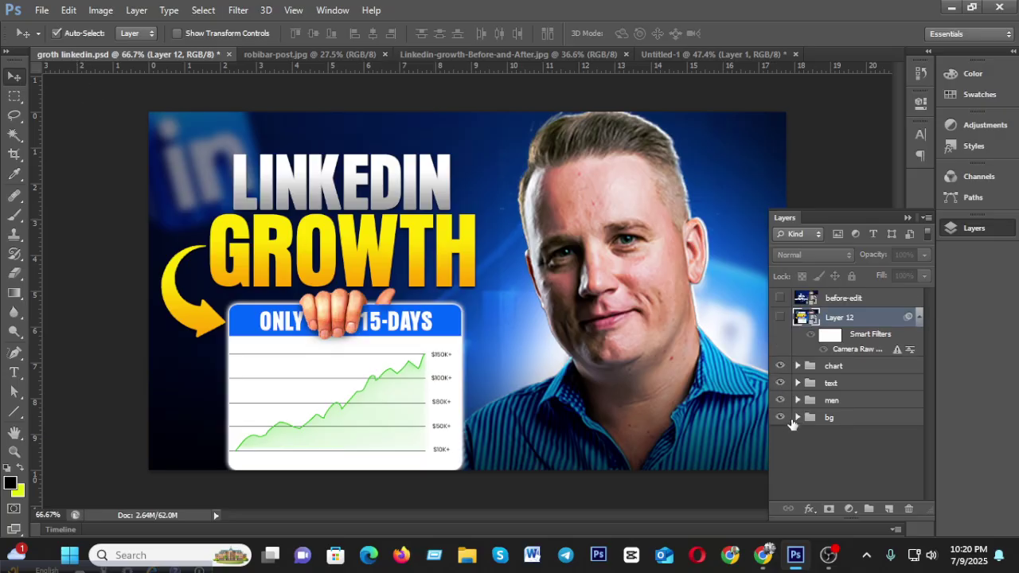
{"action": "left_click", "coordinate": [796, 418]}
{"action": "scroll", "coordinate": [839, 437], "scroll_direction": "down", "scroll_amount": 1}
{"action": "left_click", "coordinate": [809, 435]}
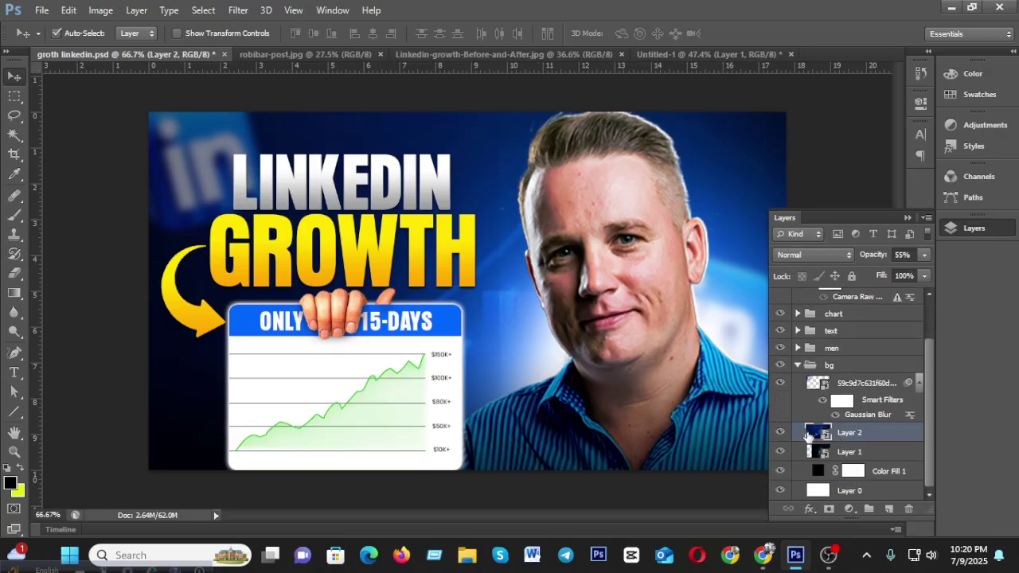
Copy Layer 2 with the rising bar graph from groth linkedin.psd into Untitled-1 and position it over the whole canvas.
{"action": "left_click", "coordinate": [55, 34]}
{"action": "left_click_drag", "start_coordinate": [740, 204], "coordinate": [522, 287]}
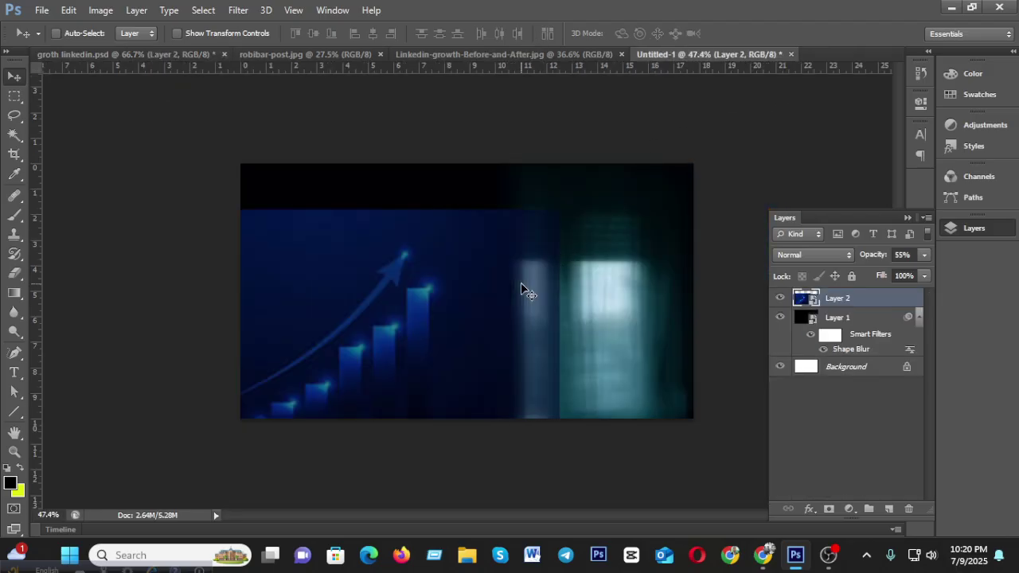
{"action": "left_click_drag", "start_coordinate": [390, 298], "coordinate": [519, 253]}
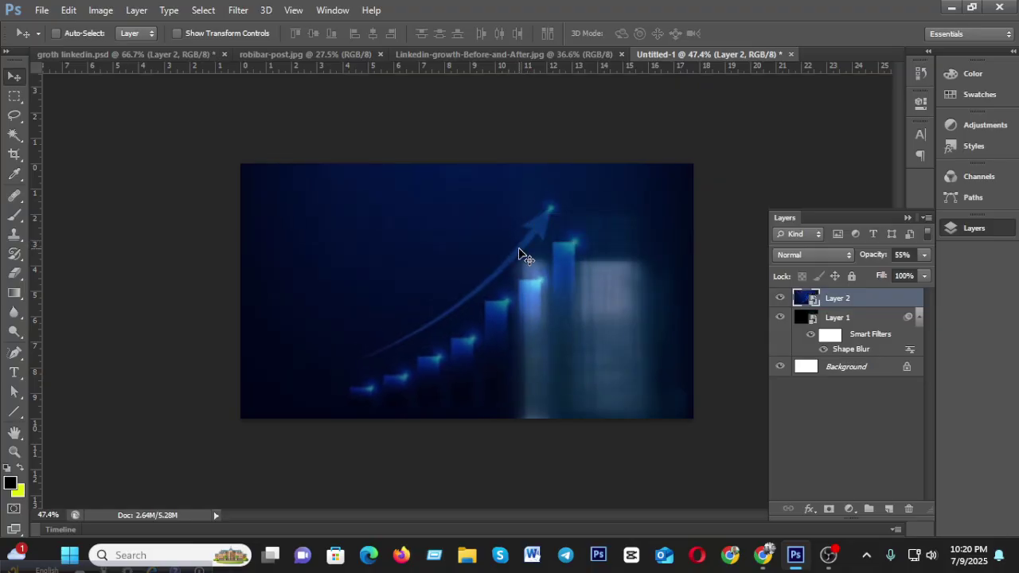
Raise Layer 2's opacity to 100% and shift the graph slightly upward on the canvas.
{"action": "left_click", "coordinate": [922, 256]}
{"action": "left_click_drag", "start_coordinate": [898, 274], "coordinate": [937, 268]}
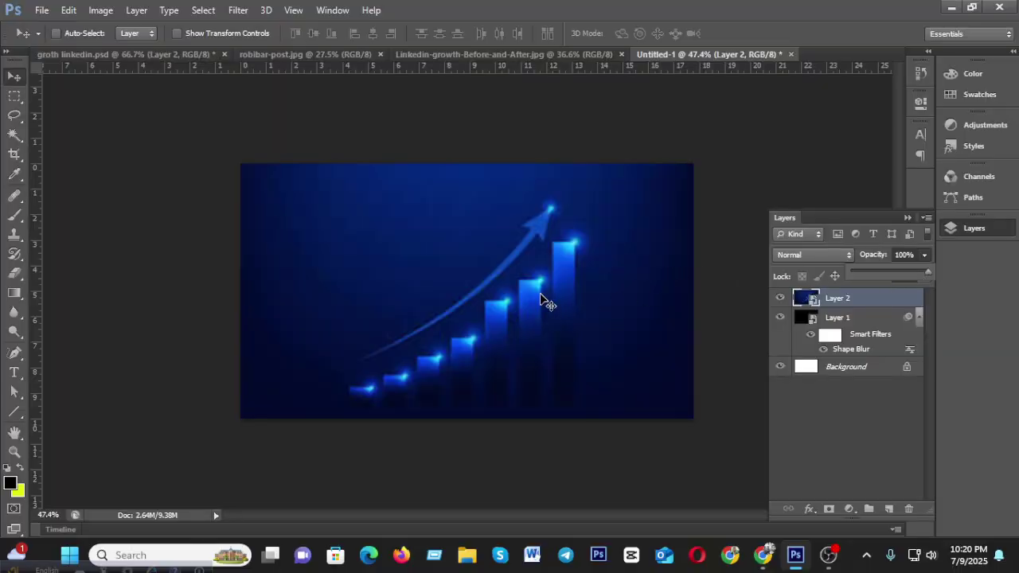
{"action": "mouse_move", "coordinate": [491, 318]}
{"action": "left_mouse_down"}
{"action": "mouse_move", "coordinate": [495, 230]}
{"action": "mouse_move", "coordinate": [532, 318]}
{"action": "mouse_move", "coordinate": [493, 304]}
{"action": "left_mouse_up"}
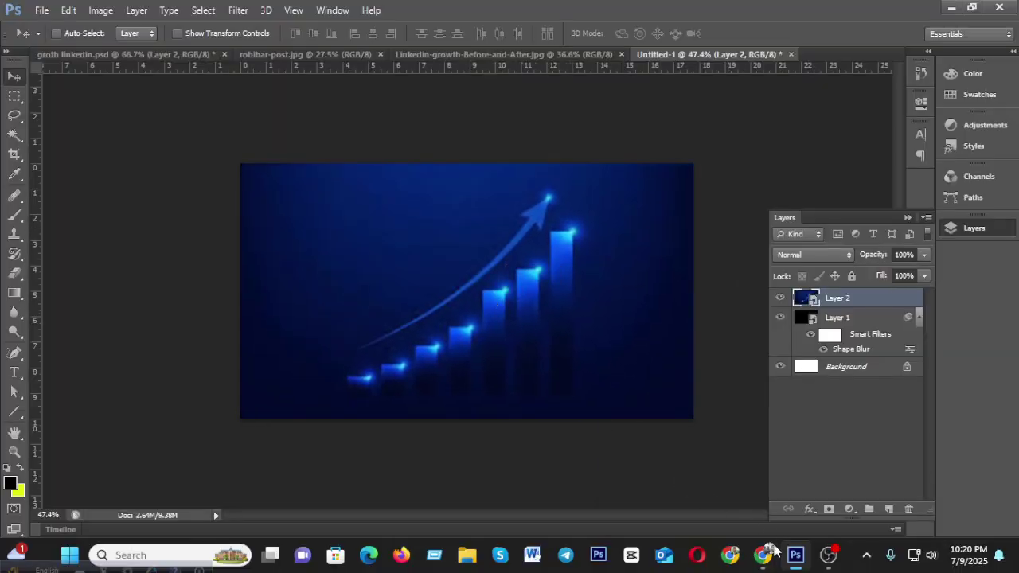
Switch to Chrome and look through more "graph background" image results for a dark blue rising chart.
{"action": "mouse_move", "coordinate": [768, 551]}
{"action": "left_click", "coordinate": [669, 486]}
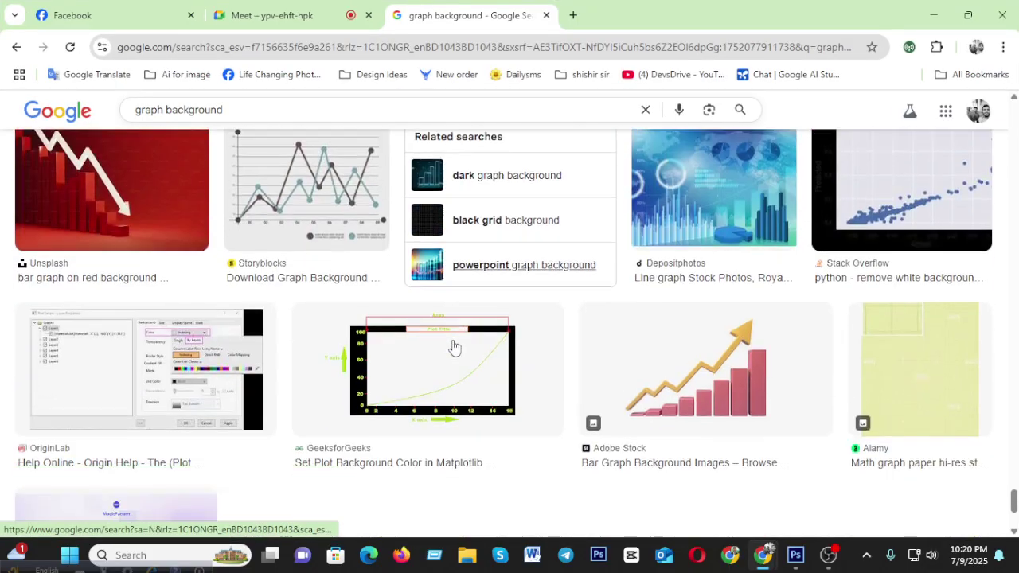
{"action": "scroll", "coordinate": [454, 348], "scroll_direction": "down", "scroll_amount": 8}
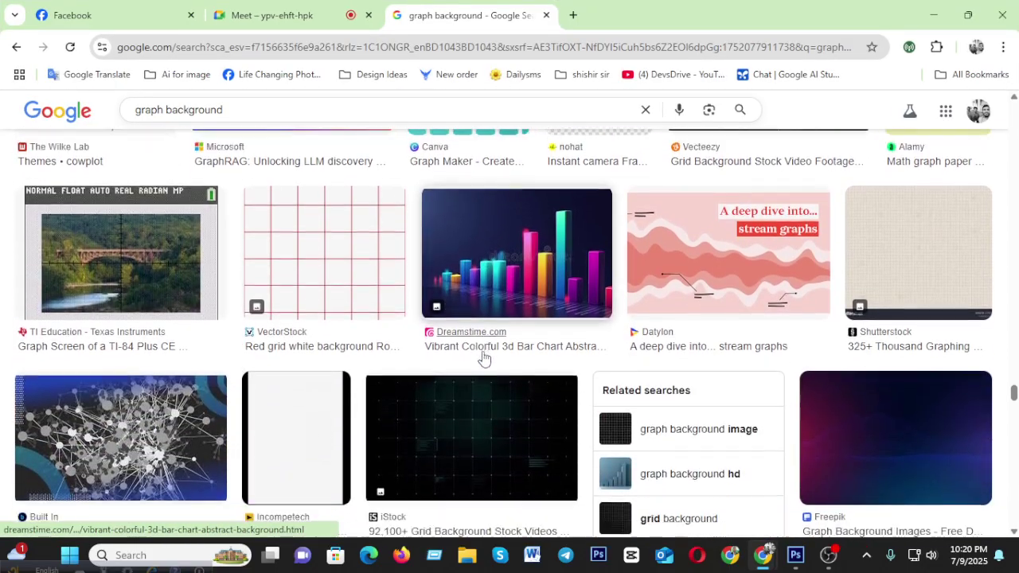
{"action": "scroll", "coordinate": [483, 358], "scroll_direction": "down", "scroll_amount": 7}
{"action": "scroll", "coordinate": [484, 358], "scroll_direction": "up", "scroll_amount": 8}
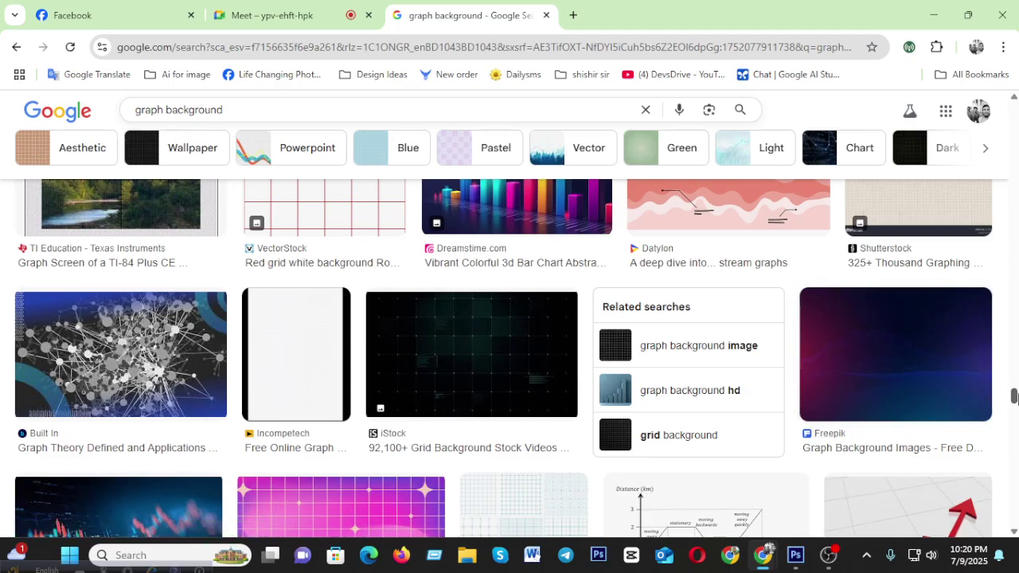
{"action": "scroll", "coordinate": [560, 334], "scroll_direction": "up", "scroll_amount": 10}
{"action": "scroll", "coordinate": [560, 334], "scroll_direction": "down", "scroll_amount": 4}
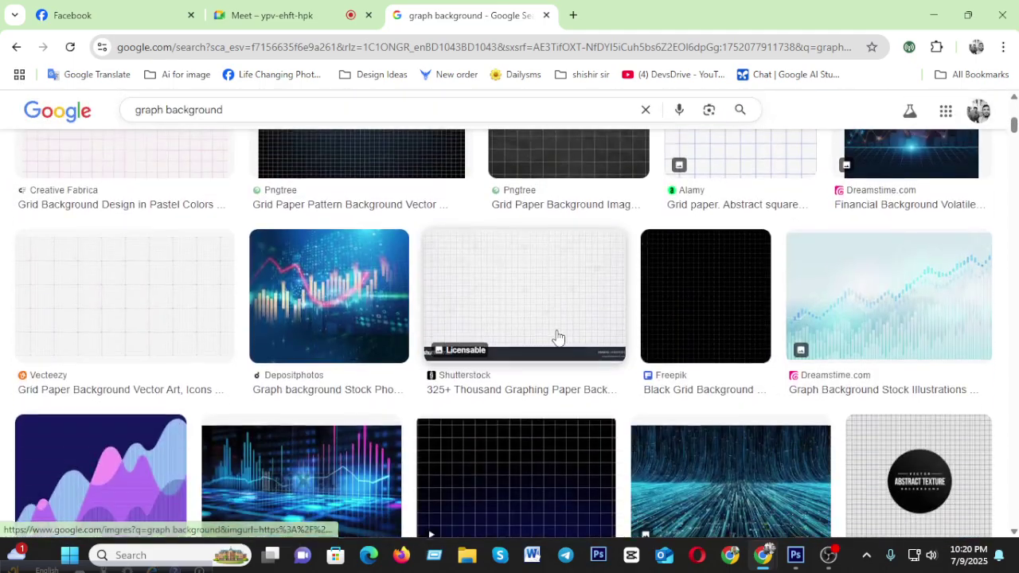
{"action": "scroll", "coordinate": [558, 338], "scroll_direction": "down", "scroll_amount": 4}
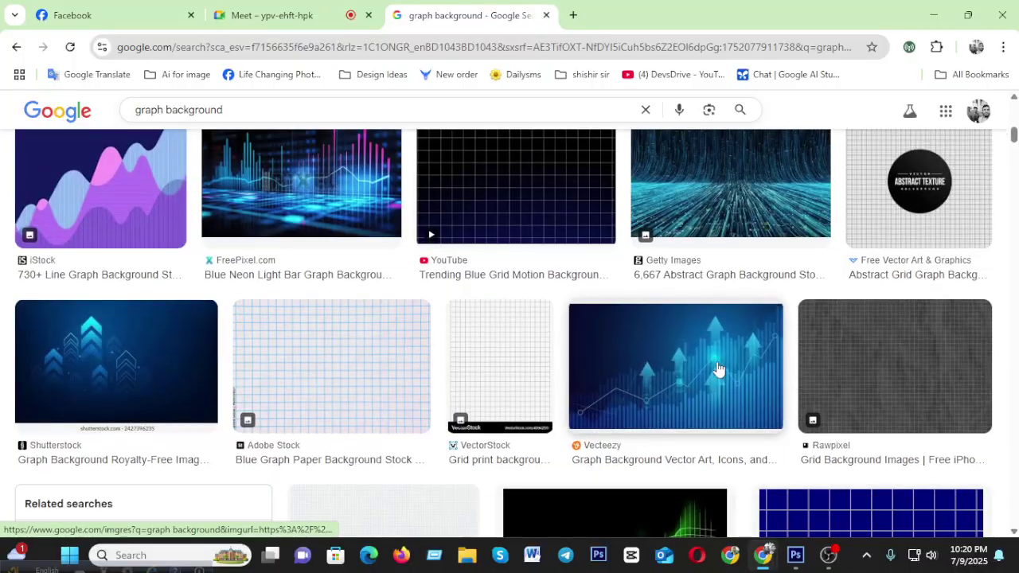
{"action": "scroll", "coordinate": [718, 369], "scroll_direction": "down", "scroll_amount": 5}
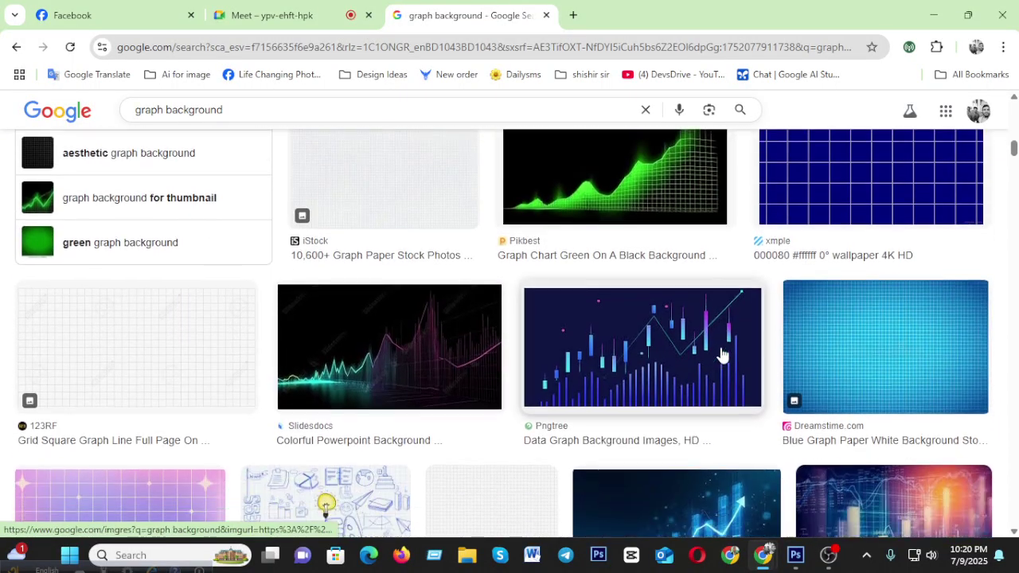
{"action": "scroll", "coordinate": [721, 355], "scroll_direction": "down", "scroll_amount": 3}
Preview the Adobe Stock bar chart and the Vecteezy candlestick chart, examine their related images, and return to Photoshop.
{"action": "left_click", "coordinate": [719, 356]}
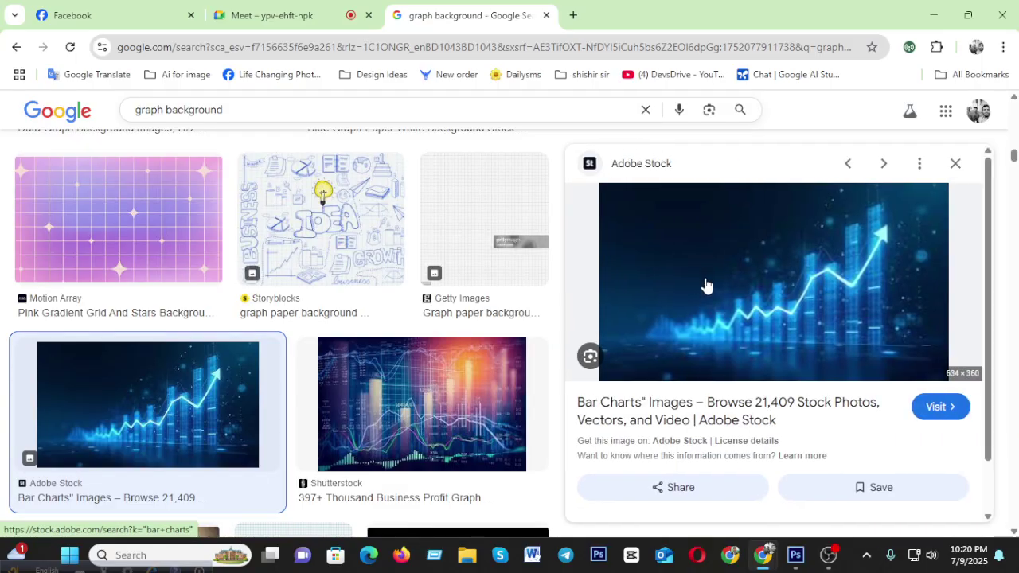
{"action": "scroll", "coordinate": [863, 323], "scroll_direction": "down", "scroll_amount": 7}
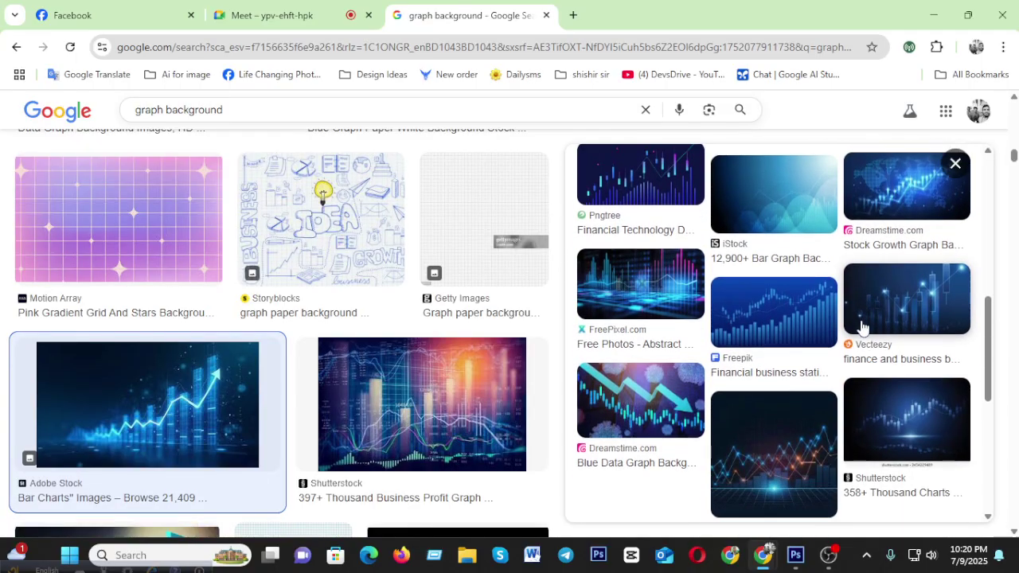
{"action": "scroll", "coordinate": [888, 344], "scroll_direction": "down", "scroll_amount": 1}
{"action": "left_click", "coordinate": [922, 263]}
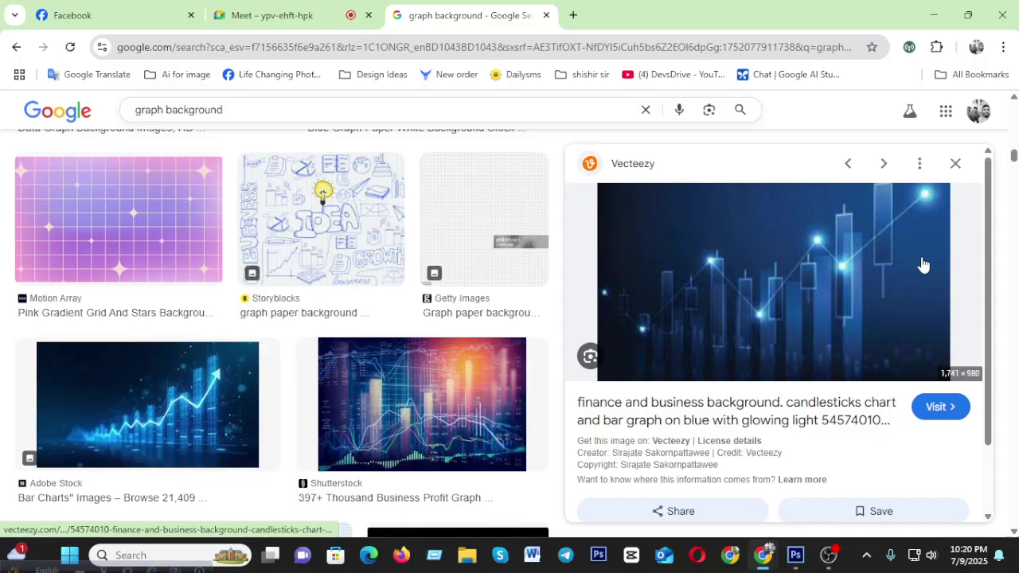
{"action": "scroll", "coordinate": [884, 303], "scroll_direction": "down", "scroll_amount": 4}
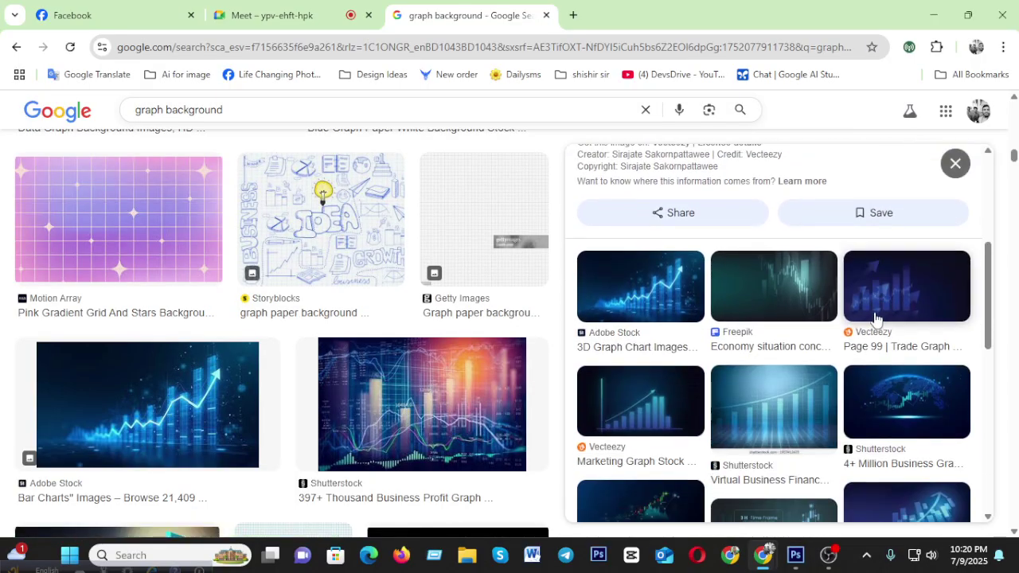
{"action": "scroll", "coordinate": [796, 330], "scroll_direction": "down", "scroll_amount": 3}
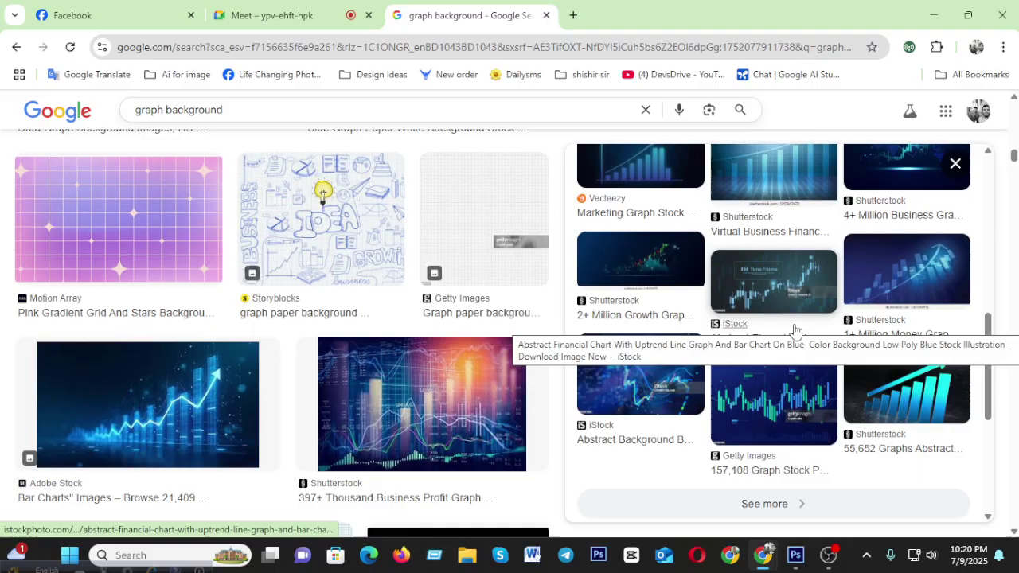
{"action": "left_click", "coordinate": [931, 12]}
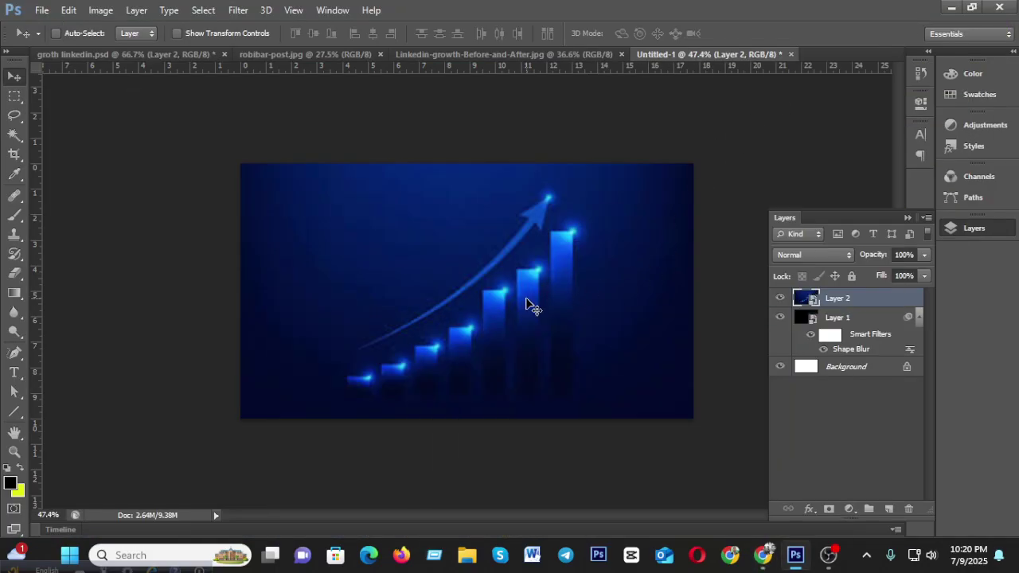
Move Layer 2's graph slightly right and down on the canvas and set the layer's opacity to 55%.
{"action": "mouse_move", "coordinate": [509, 274]}
{"action": "left_mouse_down"}
{"action": "mouse_move", "coordinate": [554, 283]}
{"action": "mouse_move", "coordinate": [517, 261]}
{"action": "mouse_move", "coordinate": [535, 295]}
{"action": "mouse_move", "coordinate": [516, 292]}
{"action": "left_mouse_up"}
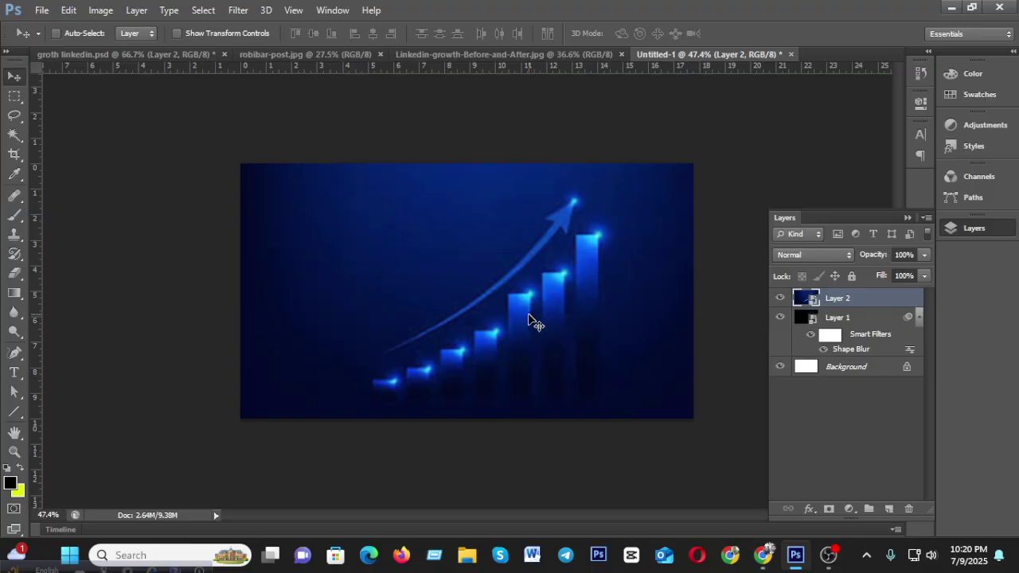
{"action": "mouse_move", "coordinate": [524, 316]}
{"action": "left_mouse_down"}
{"action": "mouse_move", "coordinate": [526, 331]}
{"action": "mouse_move", "coordinate": [522, 321]}
{"action": "left_mouse_up"}
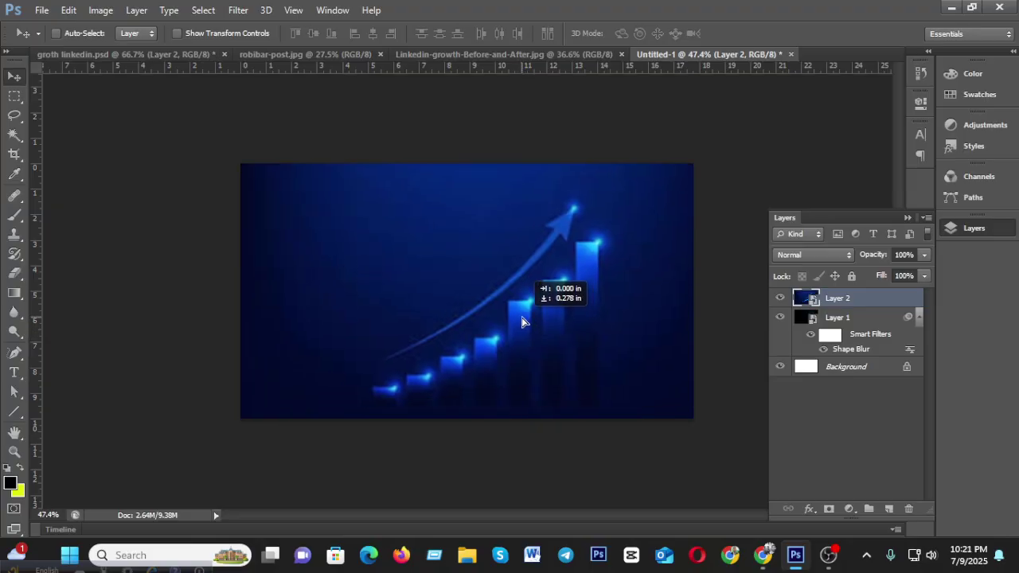
{"action": "left_click_drag", "start_coordinate": [522, 322], "coordinate": [522, 321]}
{"action": "left_click", "coordinate": [924, 255]}
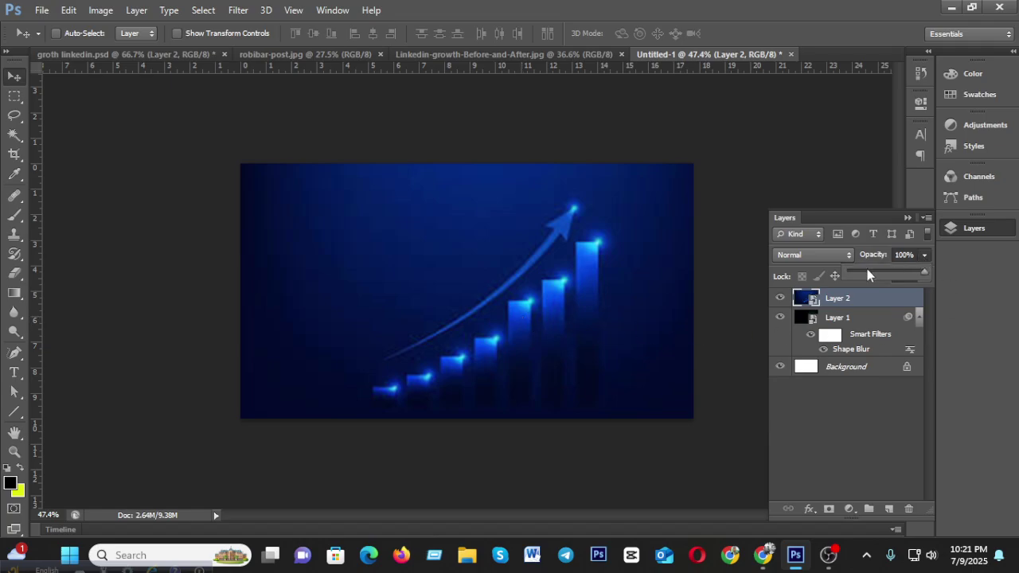
{"action": "left_click", "coordinate": [864, 273]}
{"action": "left_click_drag", "start_coordinate": [876, 273], "coordinate": [884, 273]}
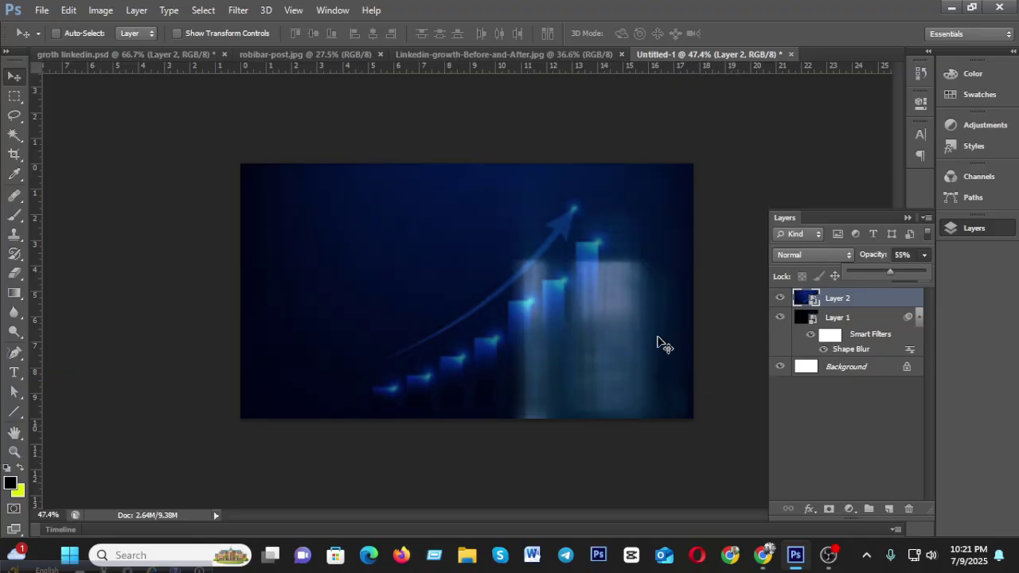
In groth linkedin.psd, toggle the visibility of Layer 2 and the blurred logo layer to compare their effect, then collapse the bg group.
{"action": "left_click", "coordinate": [155, 55]}
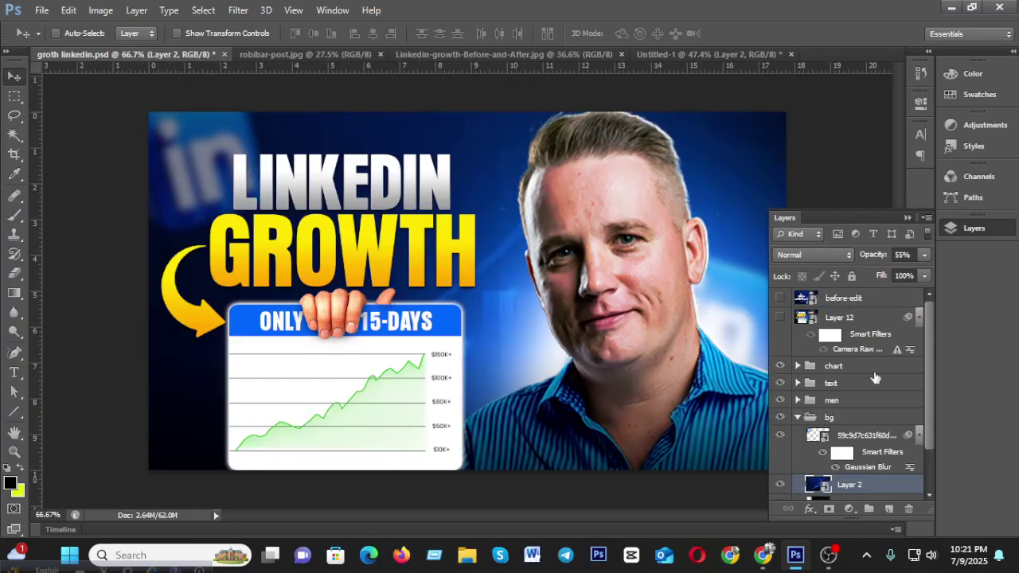
{"action": "scroll", "coordinate": [875, 377], "scroll_direction": "down", "scroll_amount": 2}
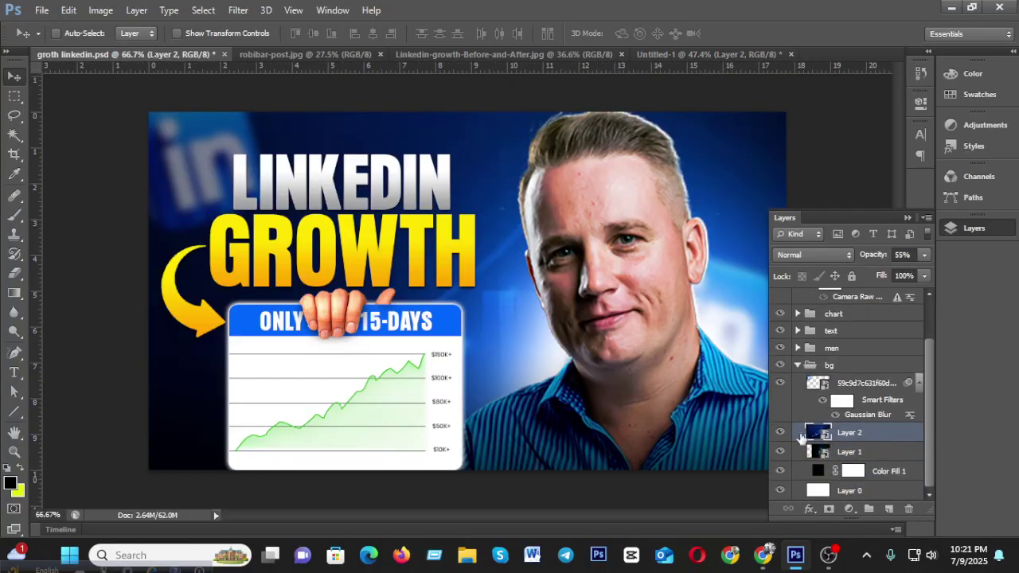
{"action": "left_click", "coordinate": [781, 432]}
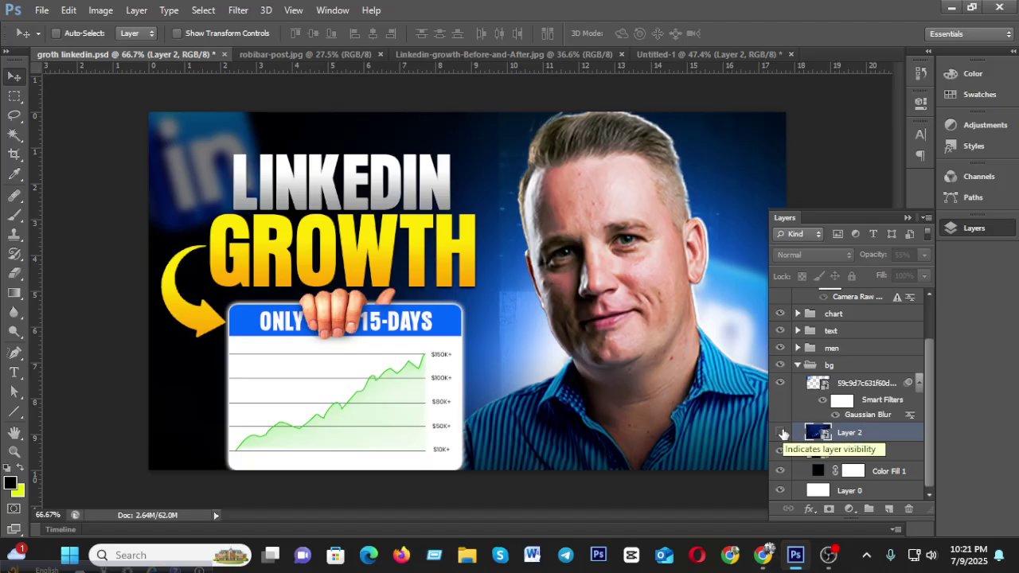
{"action": "left_click", "coordinate": [781, 432]}
{"action": "left_click", "coordinate": [784, 385]}
{"action": "left_click", "coordinate": [784, 386]}
{"action": "left_click", "coordinate": [784, 385]}
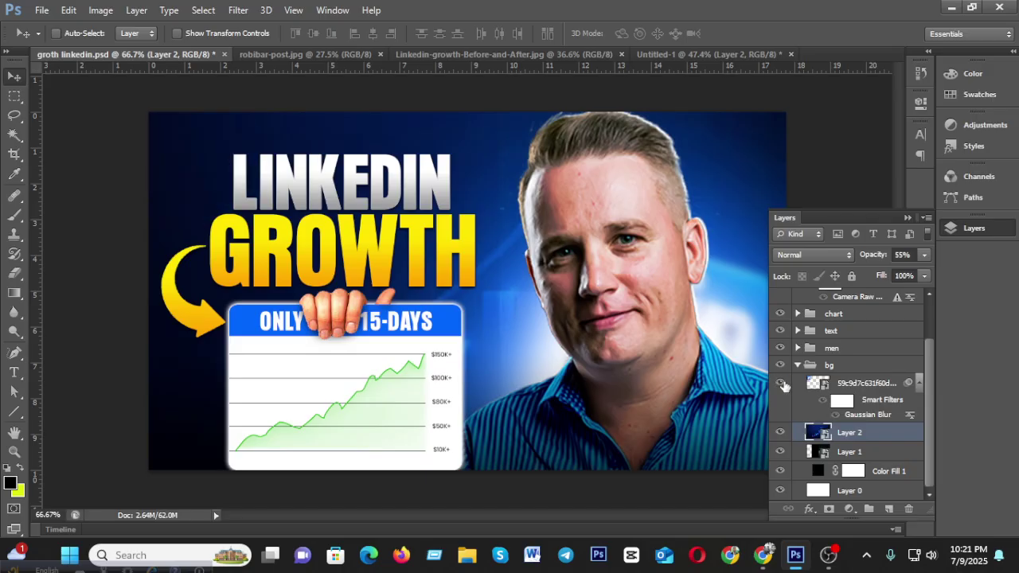
{"action": "left_click", "coordinate": [785, 385]}
{"action": "left_click", "coordinate": [785, 385]}
{"action": "left_click", "coordinate": [784, 385]}
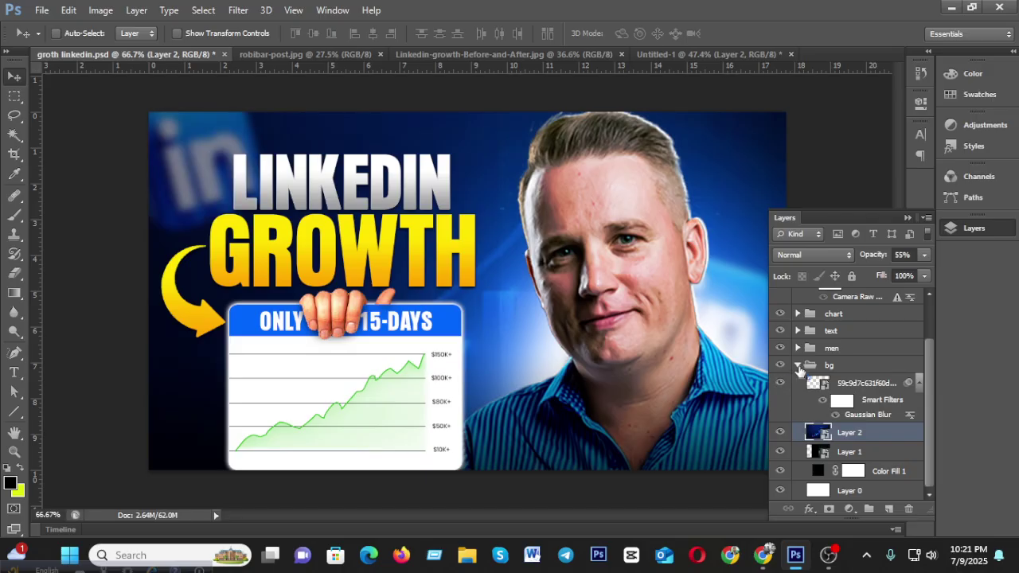
{"action": "left_click", "coordinate": [798, 367]}
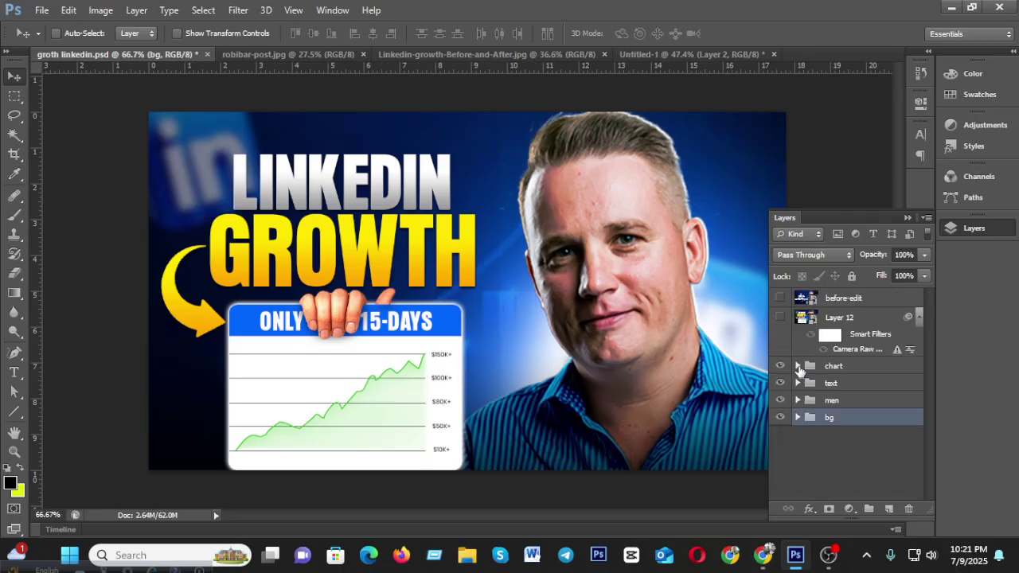
Return to Untitled-1 and examine how the graph blends with the blurred window background at different magnifications.
{"action": "left_click", "coordinate": [675, 54]}
{"action": "scroll", "coordinate": [555, 270], "scroll_direction": "down", "scroll_amount": 2}
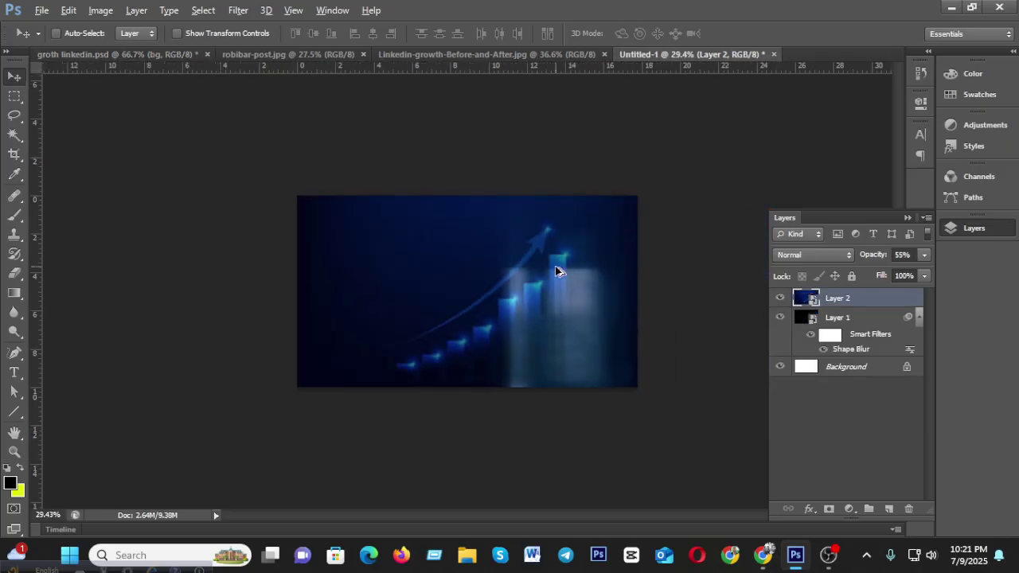
{"action": "scroll", "coordinate": [554, 270], "scroll_direction": "up", "scroll_amount": 4}
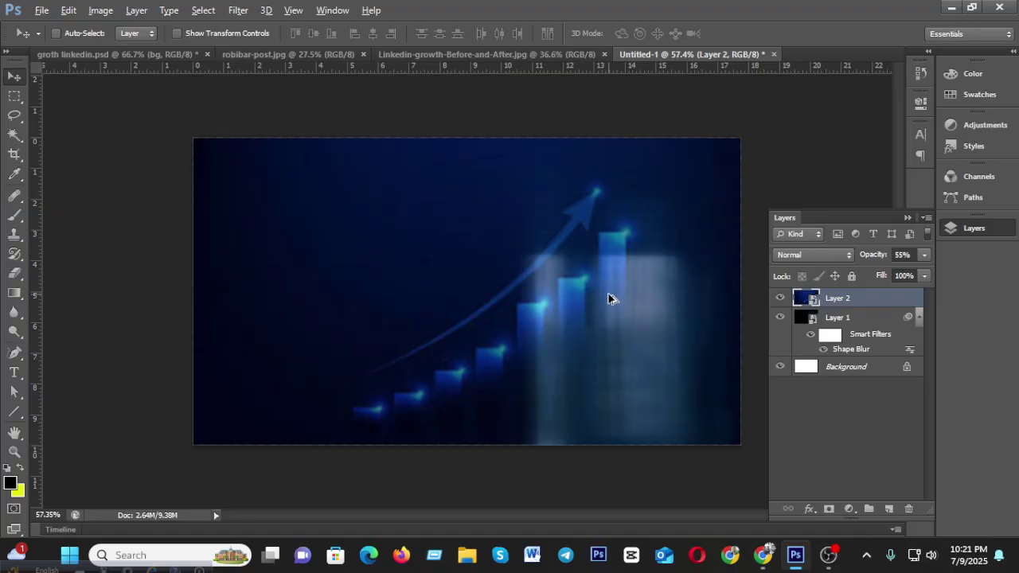
{"action": "scroll", "coordinate": [609, 297], "scroll_direction": "up", "scroll_amount": 1}
{"action": "scroll", "coordinate": [608, 296], "scroll_direction": "down", "scroll_amount": 2}
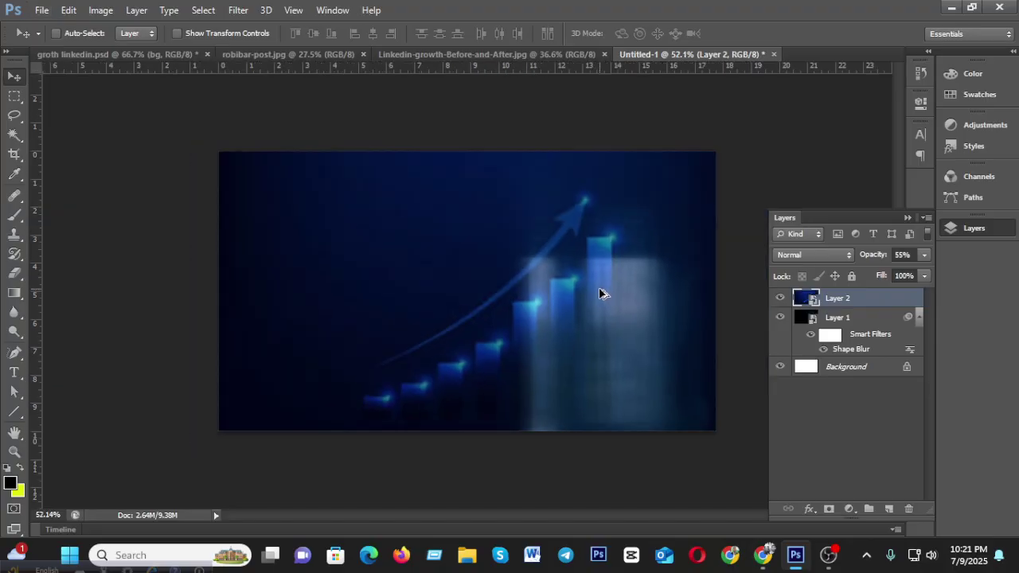
{"action": "scroll", "coordinate": [601, 294], "scroll_direction": "down", "scroll_amount": 1}
{"action": "scroll", "coordinate": [596, 294], "scroll_direction": "down", "scroll_amount": 1}
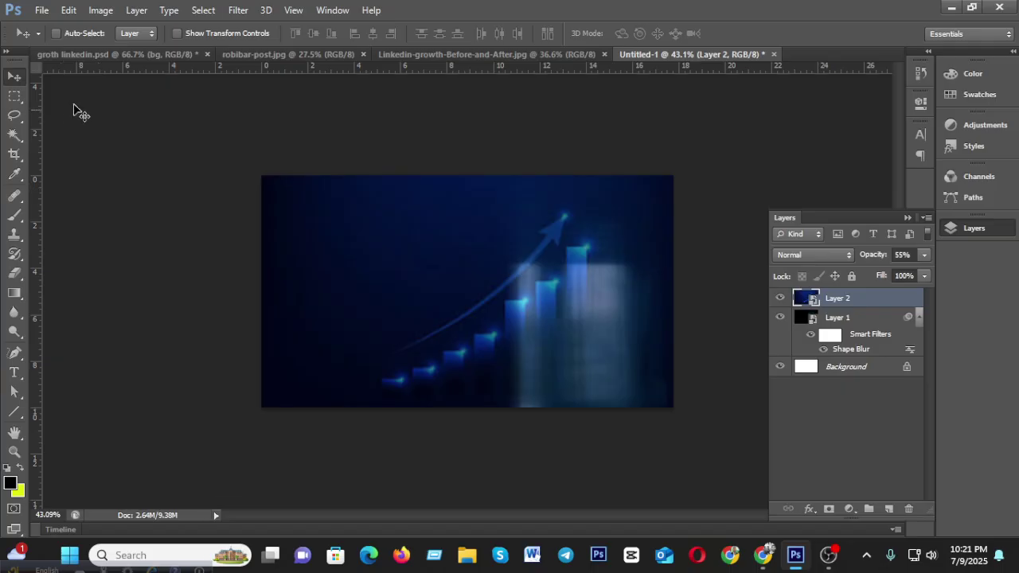
Open Screenshot_4 from the Downloads folder and compare the after version of the "Stop Selling Like This" thumbnail with the before version in Screenshot_5.
{"action": "left_click", "coordinate": [472, 557]}
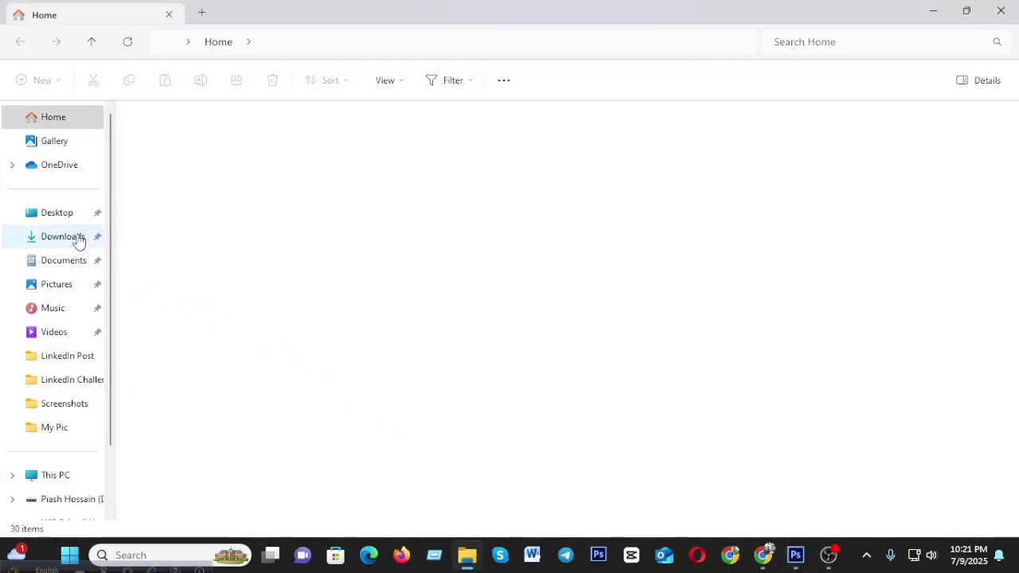
{"action": "left_click", "coordinate": [76, 238]}
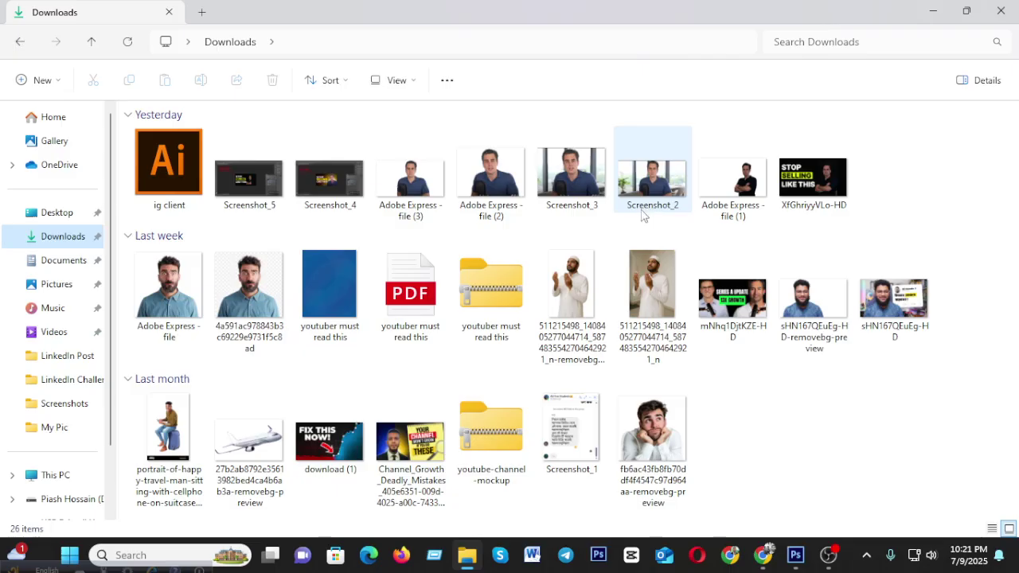
{"action": "double_click", "coordinate": [329, 183]}
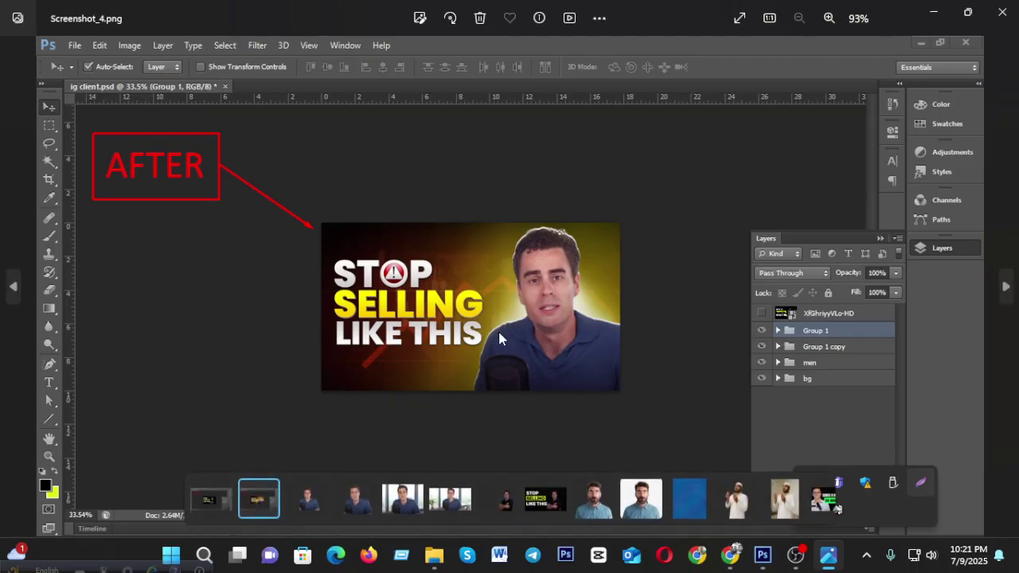
{"action": "left_click", "coordinate": [14, 288]}
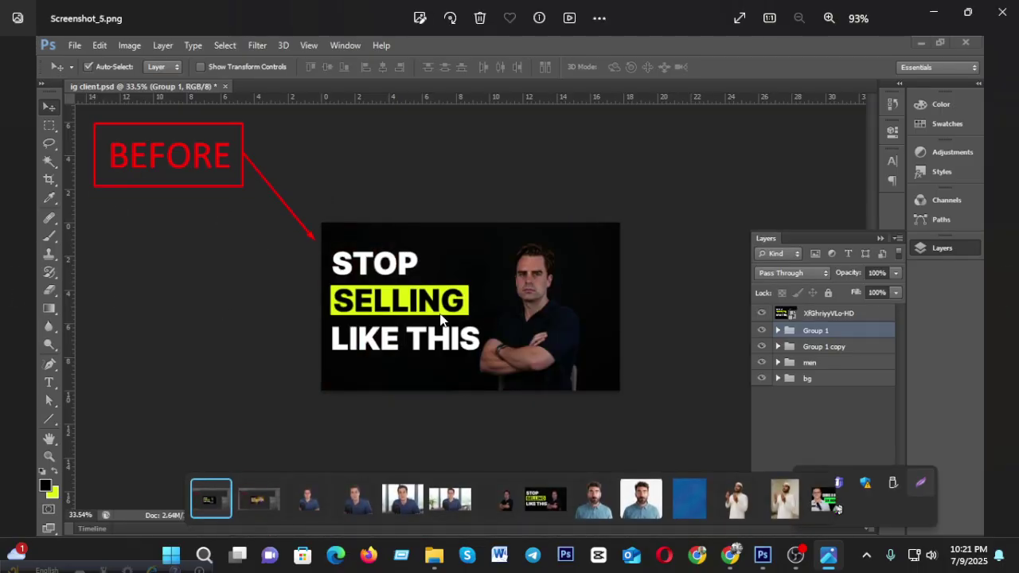
{"action": "left_click", "coordinate": [1006, 287]}
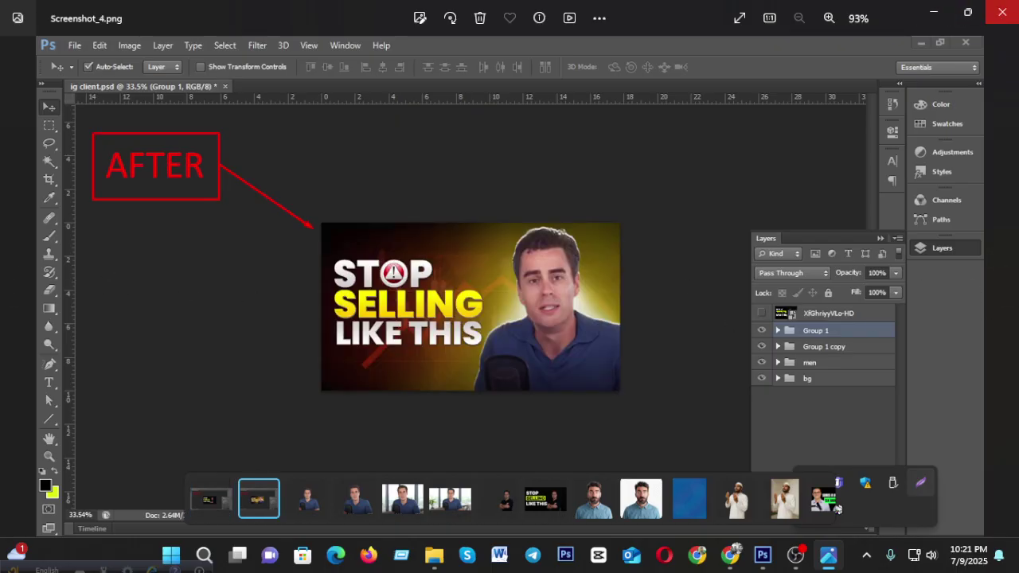
Close the Screenshot_4 preview, minimize the Downloads window and bring groth linkedin.psd to the front.
{"action": "left_click", "coordinate": [1001, 12]}
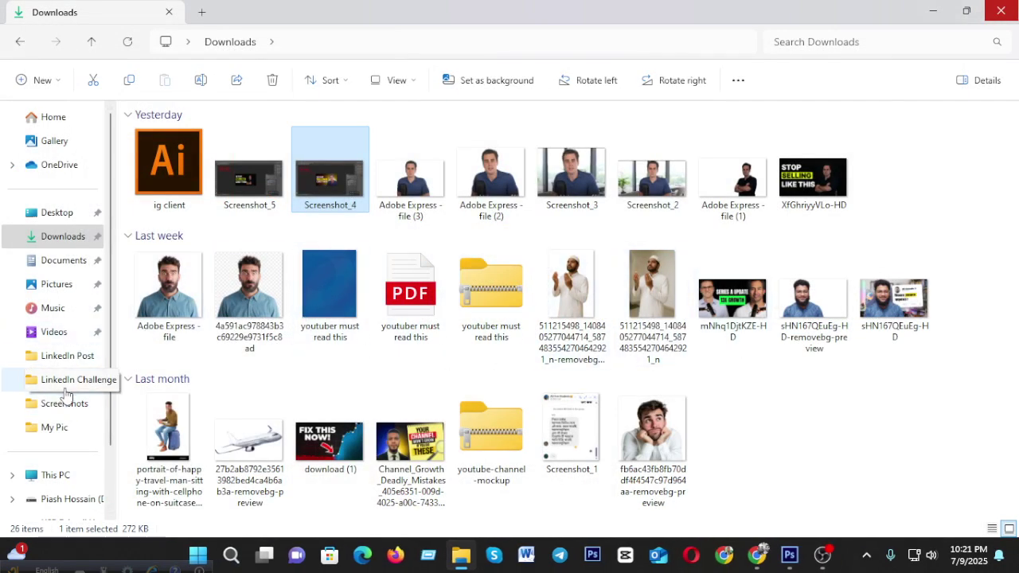
{"action": "left_click", "coordinate": [933, 12]}
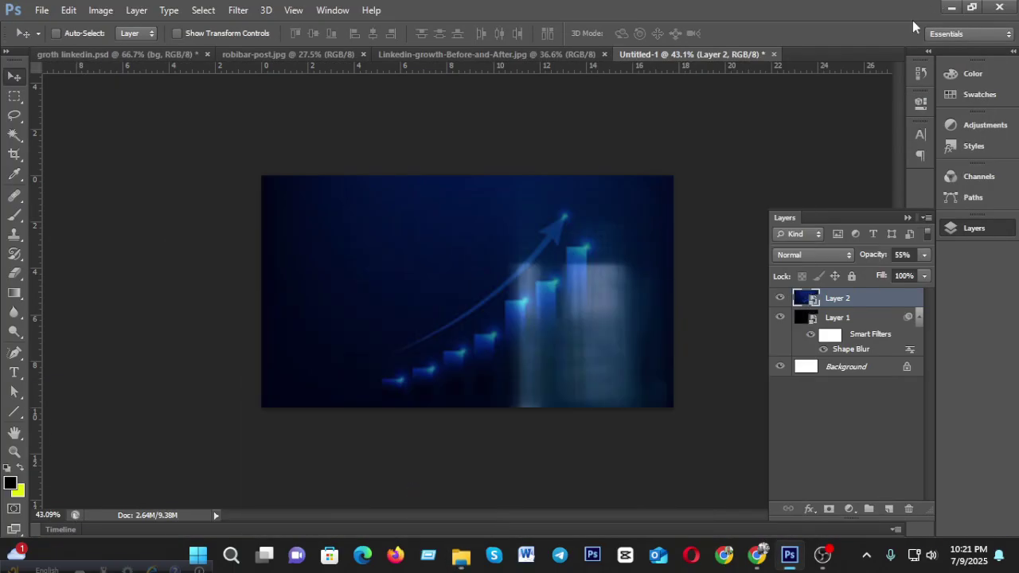
{"action": "left_click", "coordinate": [101, 58]}
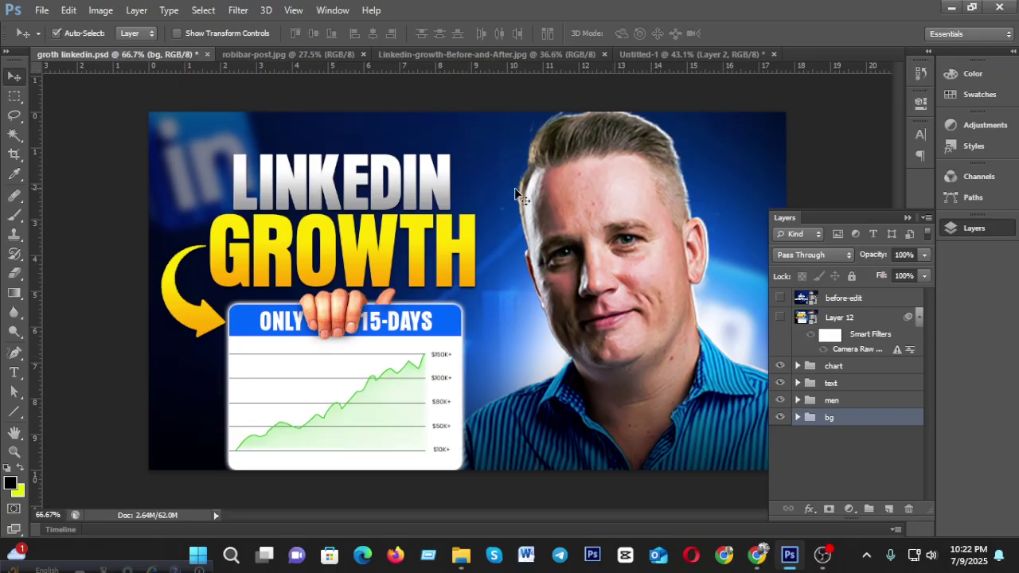
Copy the man's portrait layer young-4549901 from the men group into Untitled-1, placing it on the right half of the canvas.
{"action": "left_click", "coordinate": [598, 200]}
{"action": "scroll", "coordinate": [878, 453], "scroll_direction": "down", "scroll_amount": 3}
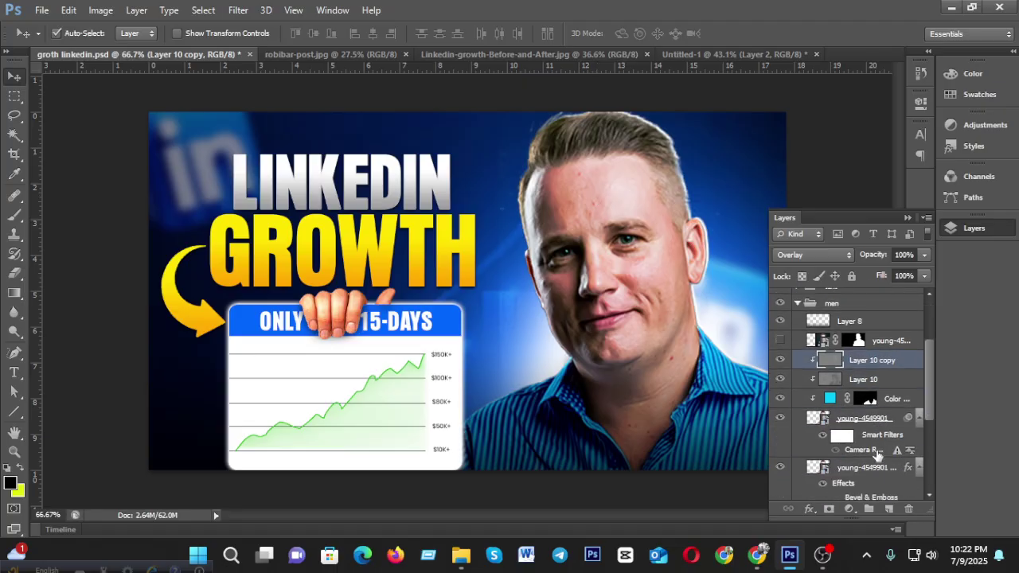
{"action": "left_click", "coordinate": [854, 424]}
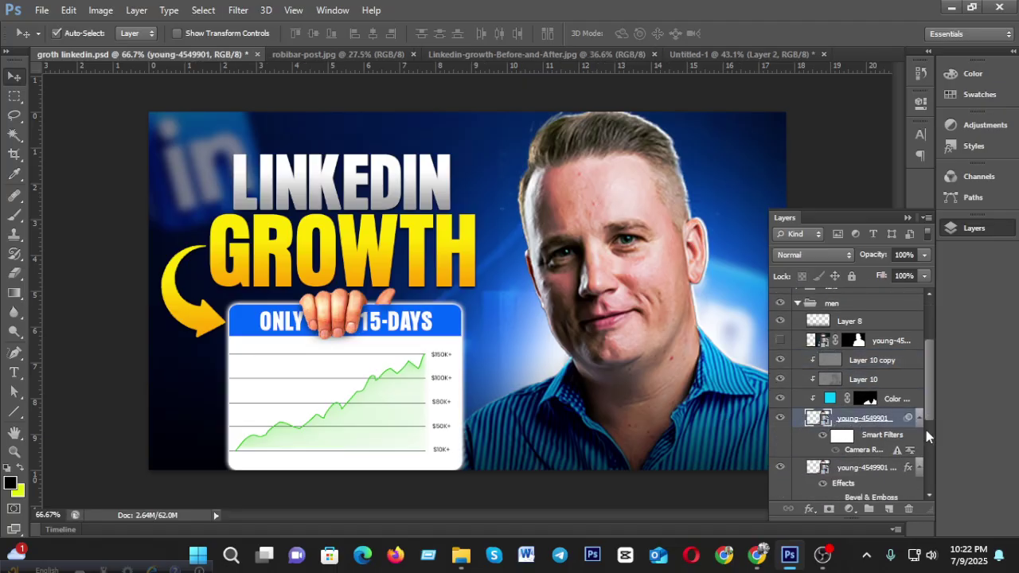
{"action": "scroll", "coordinate": [842, 424], "scroll_direction": "down", "scroll_amount": 1}
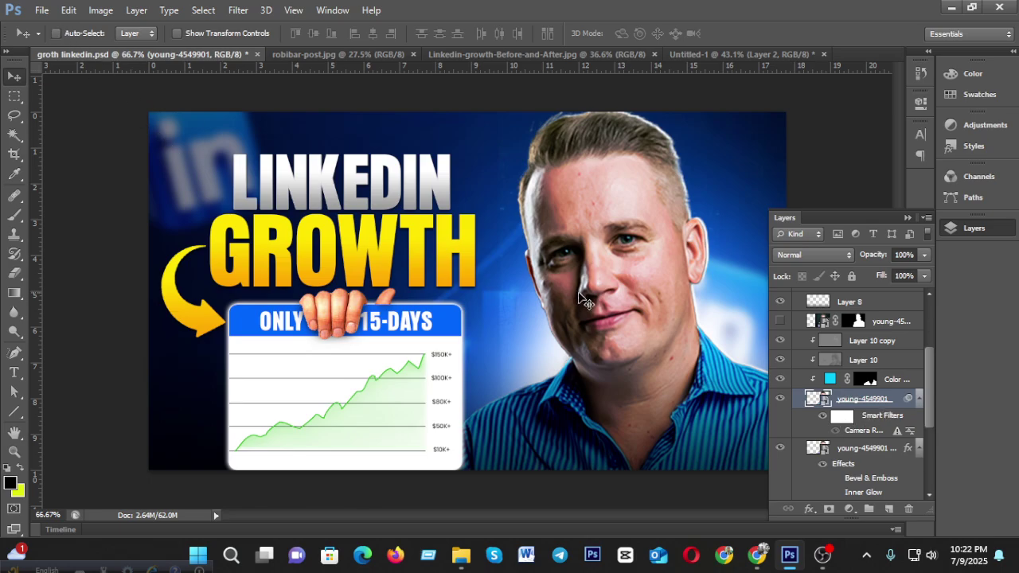
{"action": "left_click_drag", "start_coordinate": [626, 235], "coordinate": [563, 271]}
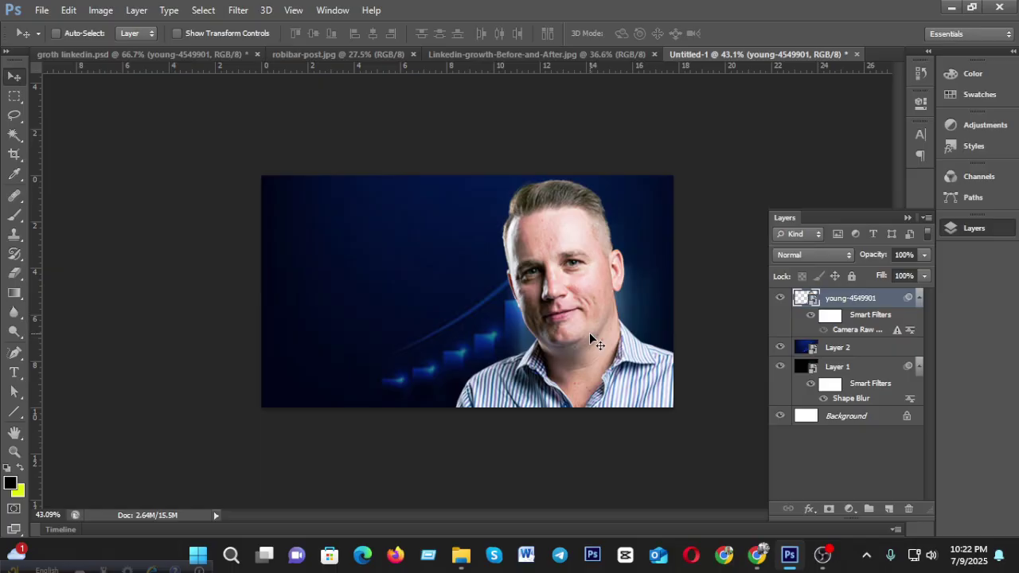
{"action": "left_click_drag", "start_coordinate": [585, 341], "coordinate": [589, 243]}
Show the before-edit layer in groth linkedin.psd to check the man's placement in the original thumbnail.
{"action": "left_click", "coordinate": [88, 55]}
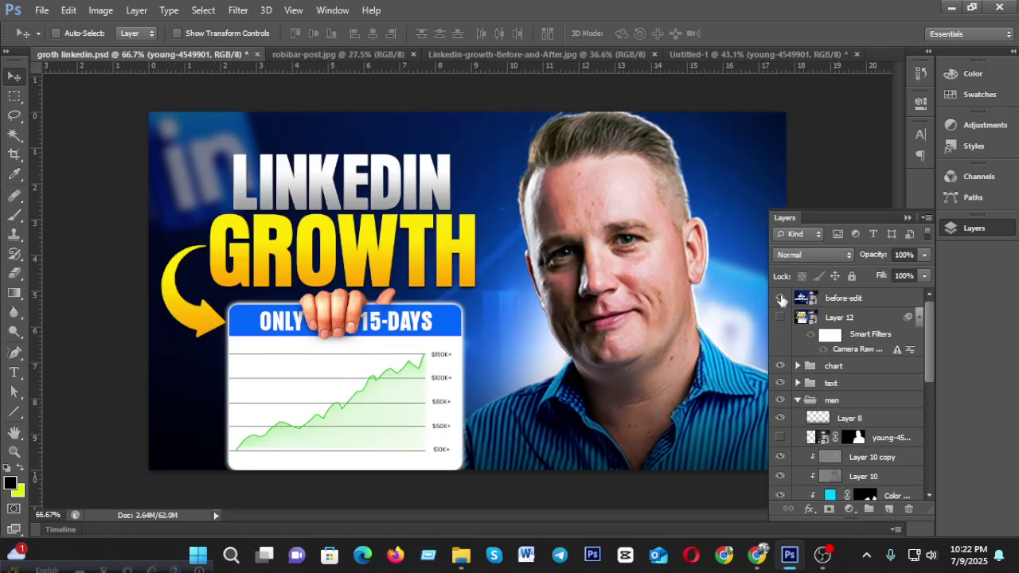
{"action": "left_click", "coordinate": [780, 297]}
{"action": "right_click", "coordinate": [608, 297]}
{"action": "left_click", "coordinate": [629, 305]}
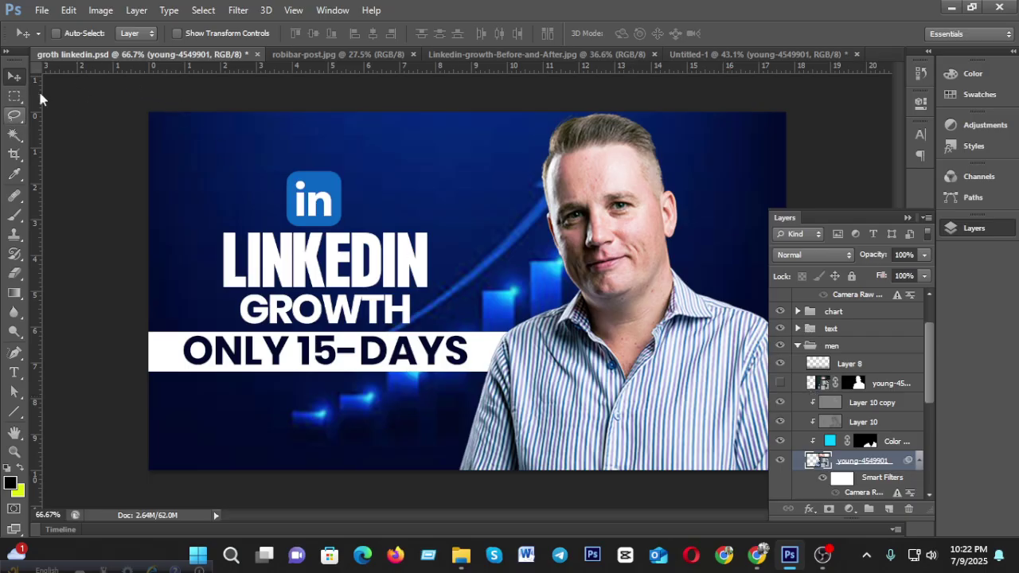
Shift the man slightly left in Untitled-1 with his shirt meeting the canvas's bottom edge, and compare him with the before-edit version.
{"action": "left_click", "coordinate": [740, 55]}
{"action": "left_click_drag", "start_coordinate": [584, 274], "coordinate": [585, 497]}
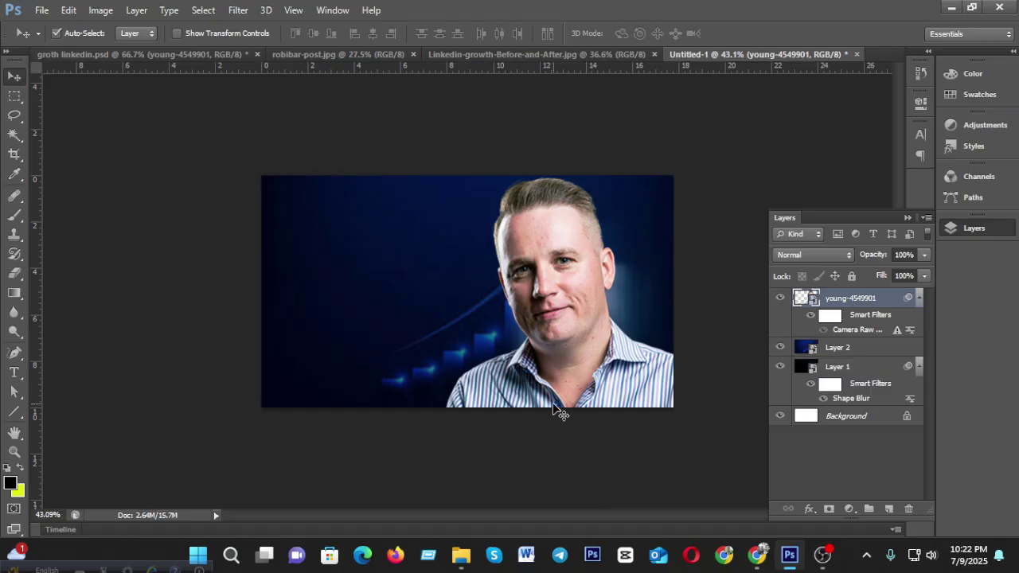
{"action": "scroll", "coordinate": [636, 350], "scroll_direction": "down", "scroll_amount": 1}
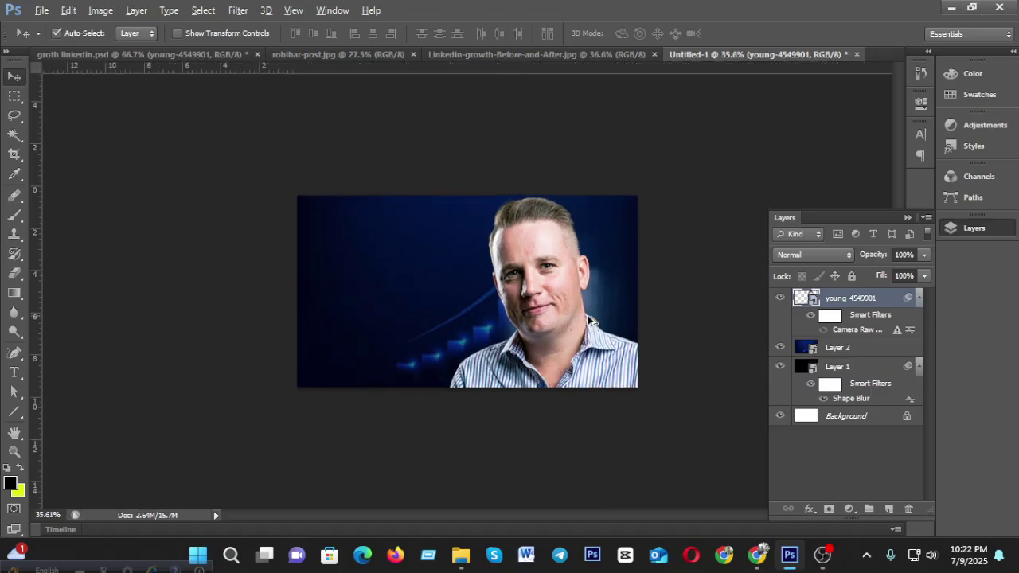
{"action": "scroll", "coordinate": [587, 317], "scroll_direction": "up", "scroll_amount": 2}
{"action": "scroll", "coordinate": [635, 340], "scroll_direction": "up", "scroll_amount": 2}
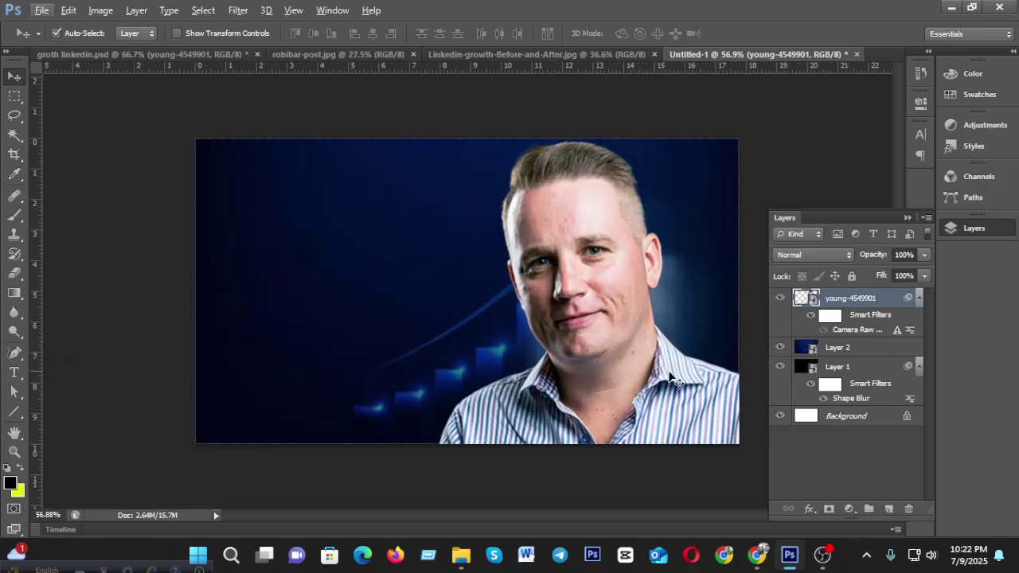
{"action": "scroll", "coordinate": [677, 384], "scroll_direction": "up", "scroll_amount": 2}
{"action": "scroll", "coordinate": [652, 414], "scroll_direction": "down", "scroll_amount": 4}
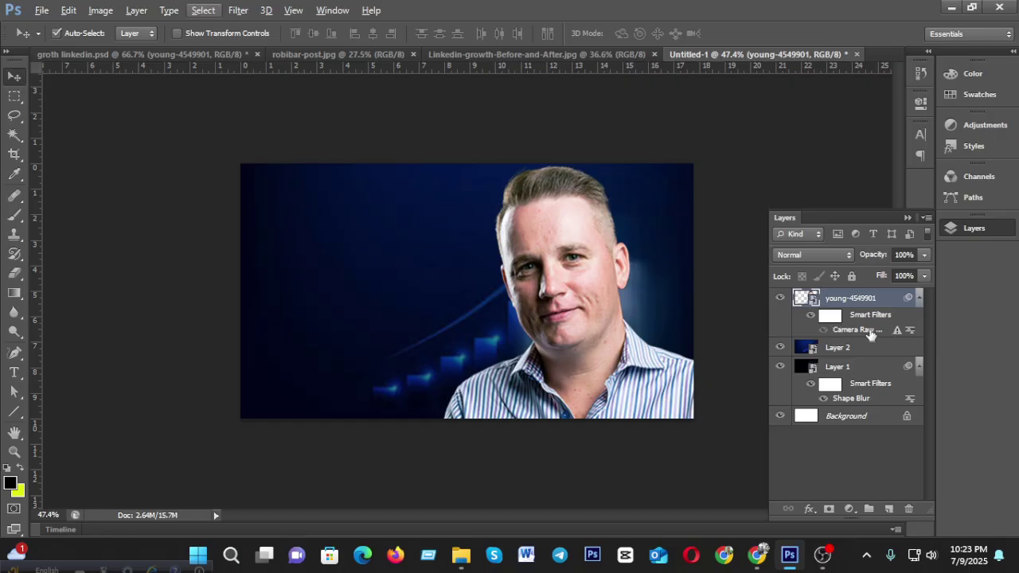
{"action": "left_click", "coordinate": [82, 53]}
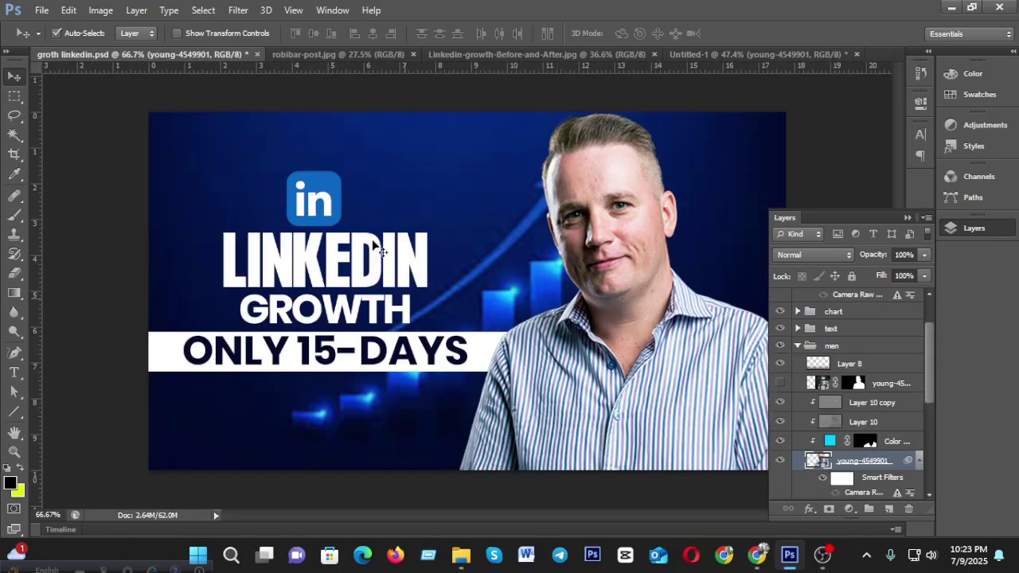
{"action": "left_click", "coordinate": [750, 55]}
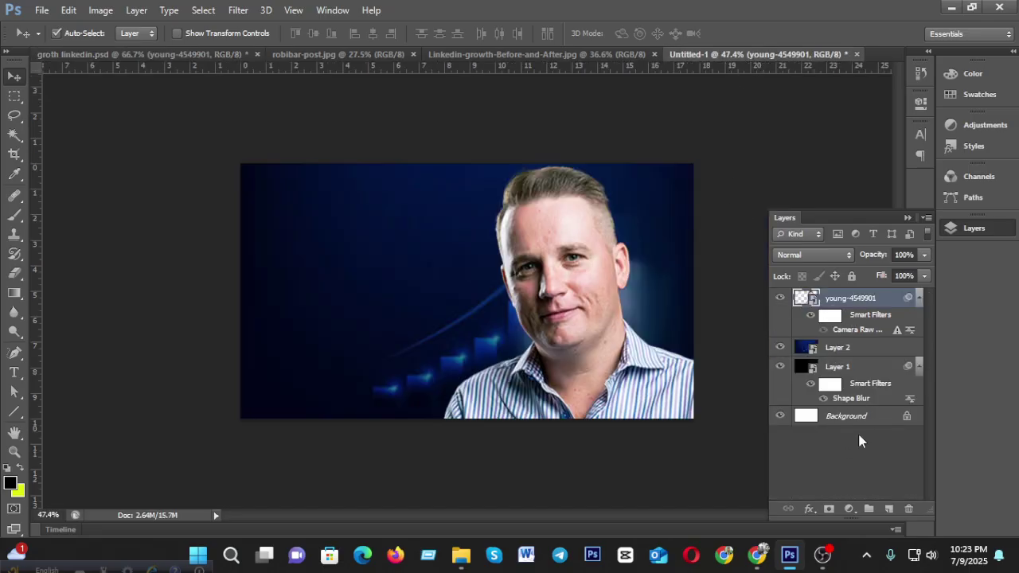
Create a new layer above the man and fill it with 50% Gray, using Overlay fill mode at 100% opacity.
{"action": "left_click", "coordinate": [889, 508]}
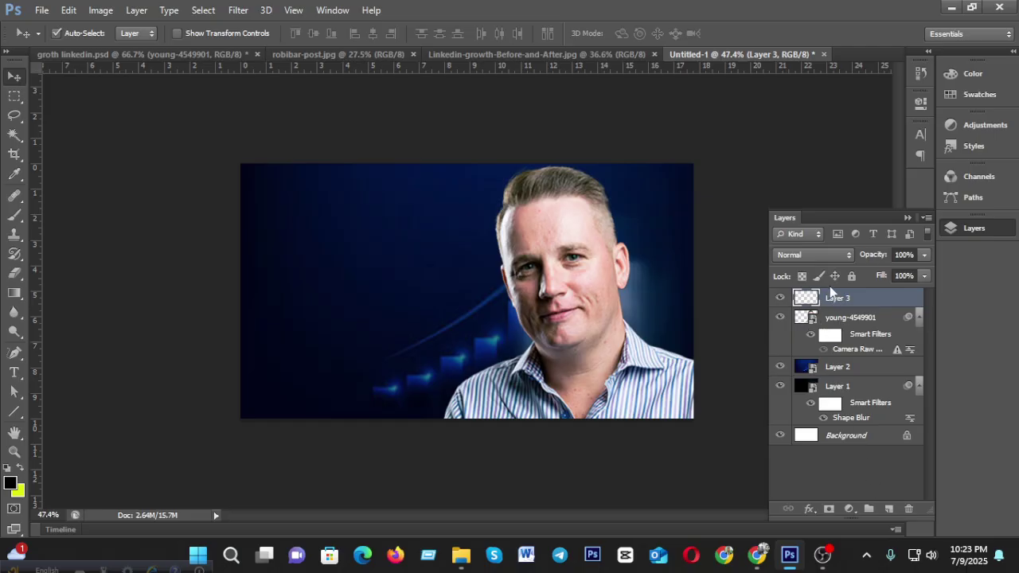
{"action": "left_click", "coordinate": [67, 11]}
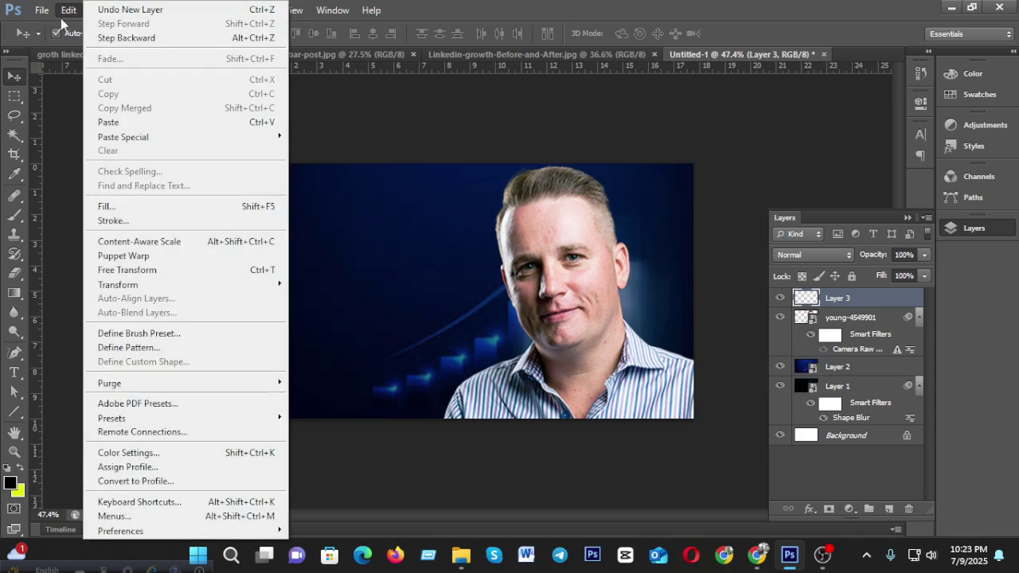
{"action": "left_click", "coordinate": [103, 206]}
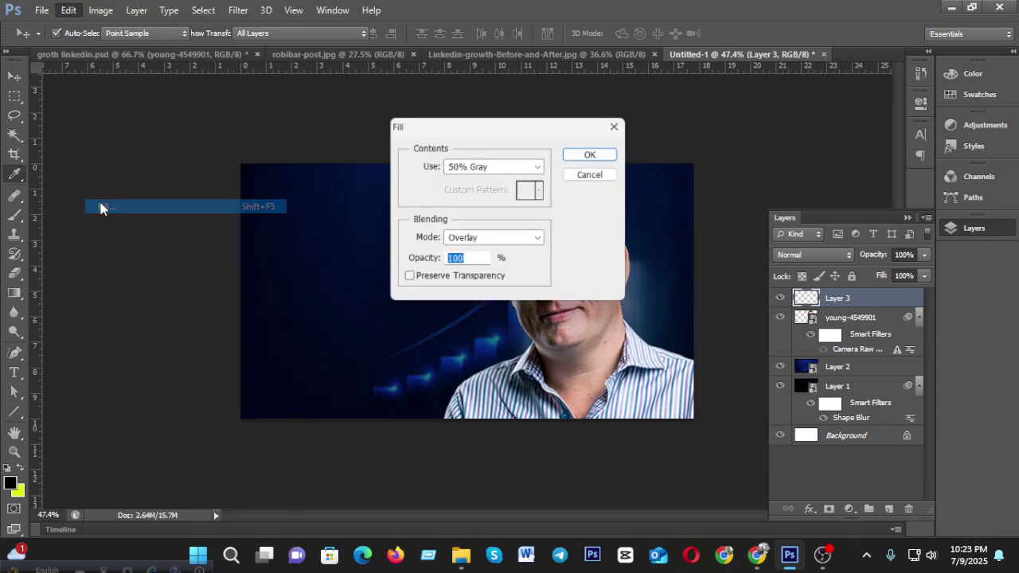
{"action": "left_click", "coordinate": [585, 161]}
{"action": "key", "text": "v"}
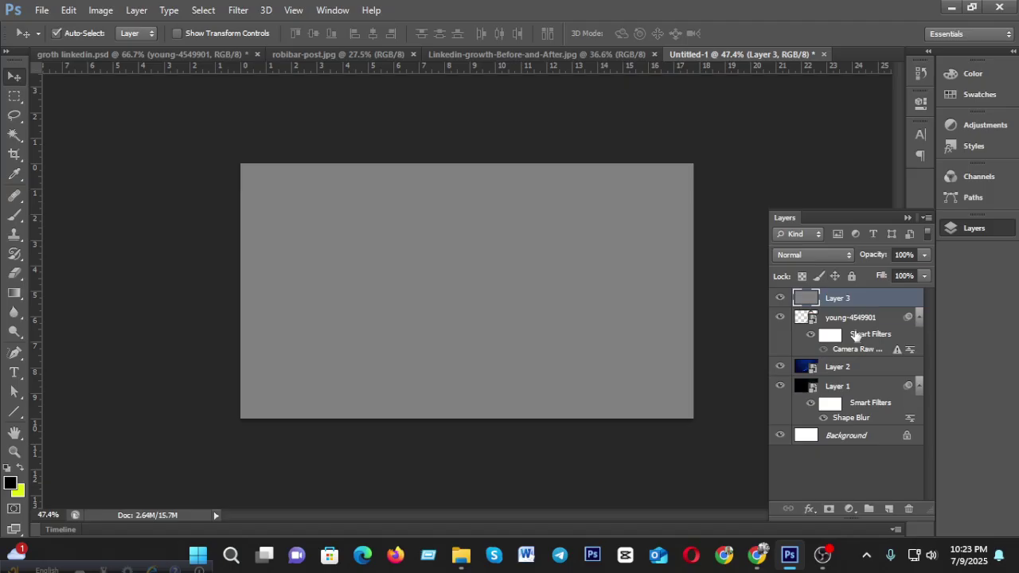
Clip the gray Layer 3 to the man's layer and set its blend mode to Overlay.
{"action": "left_click_drag", "start_coordinate": [856, 335], "coordinate": [858, 304]}
{"action": "left_click", "coordinate": [858, 304], "text": "alt"}
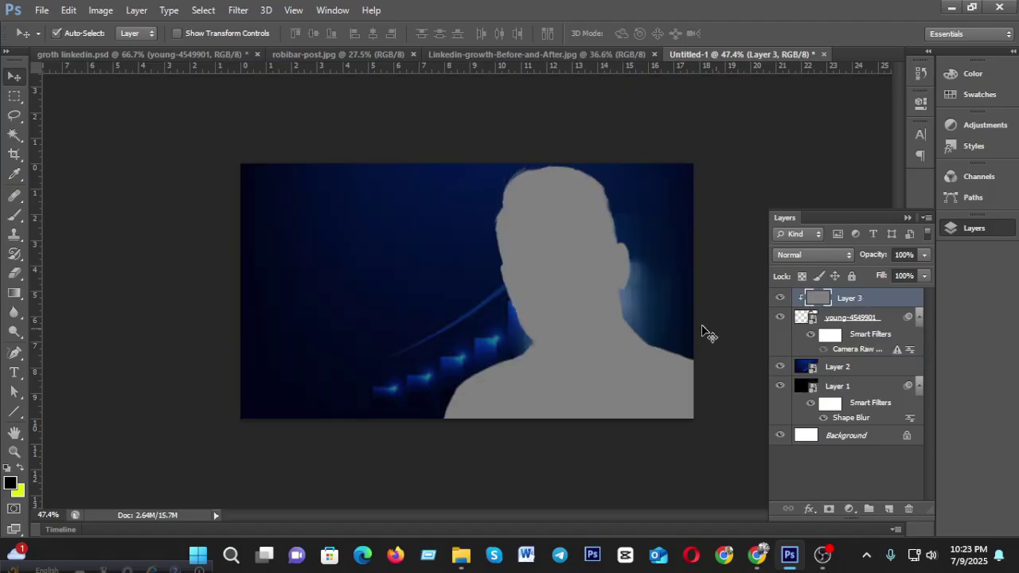
{"action": "left_click", "coordinate": [804, 254]}
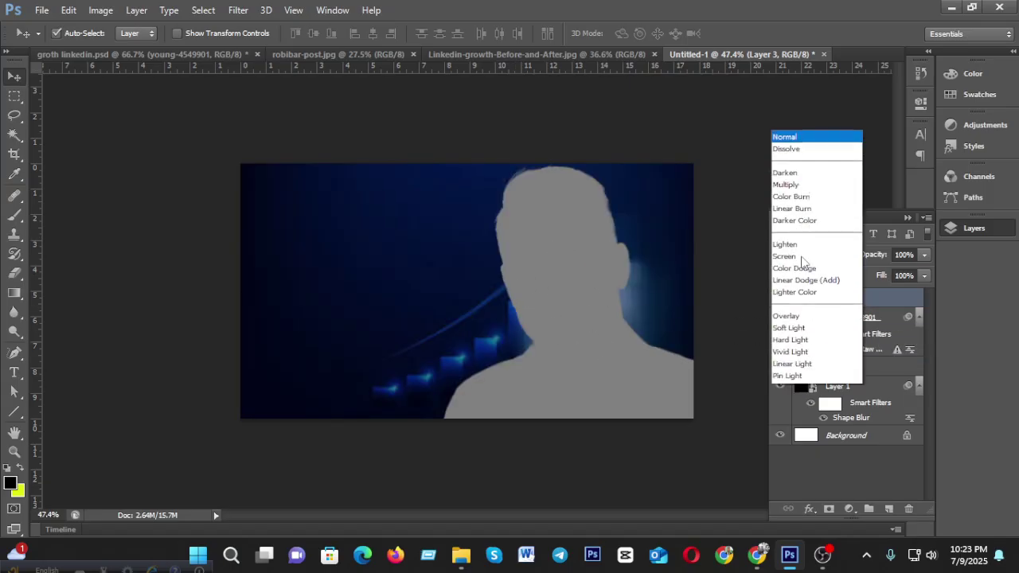
{"action": "left_click", "coordinate": [795, 189]}
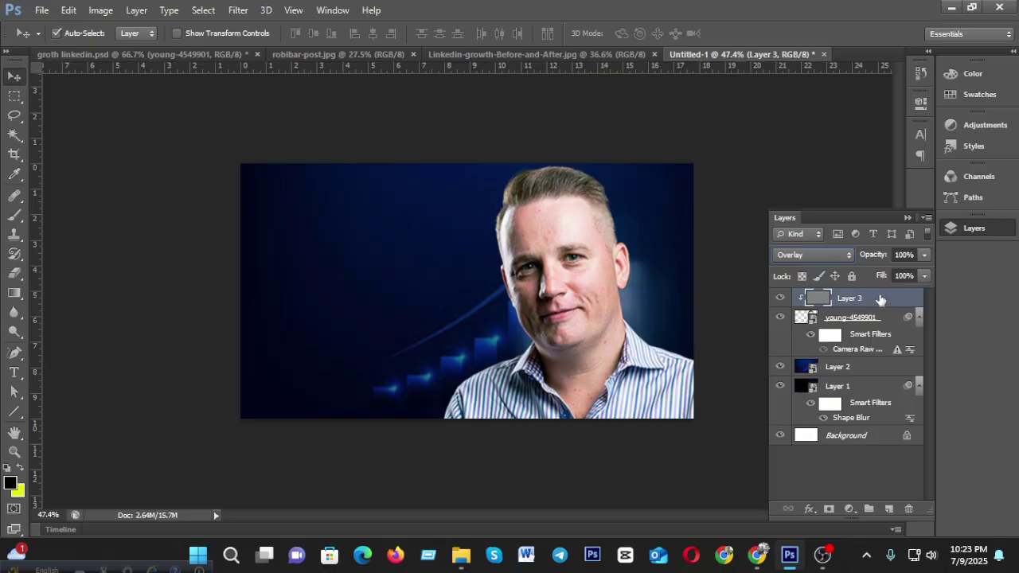
{"action": "right_click", "coordinate": [868, 299]}
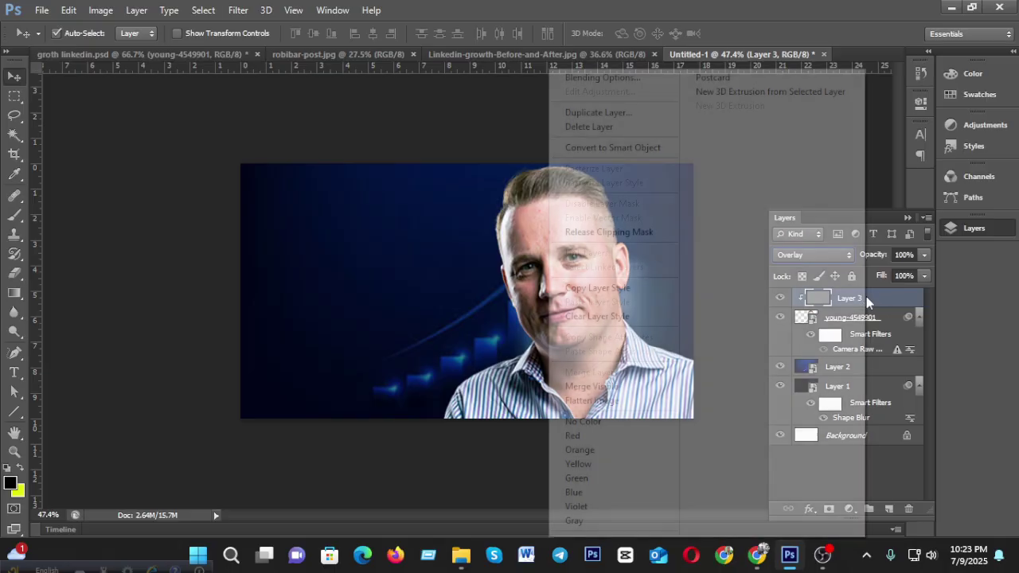
{"action": "left_click", "coordinate": [12, 80]}
{"action": "left_click", "coordinate": [305, 172]}
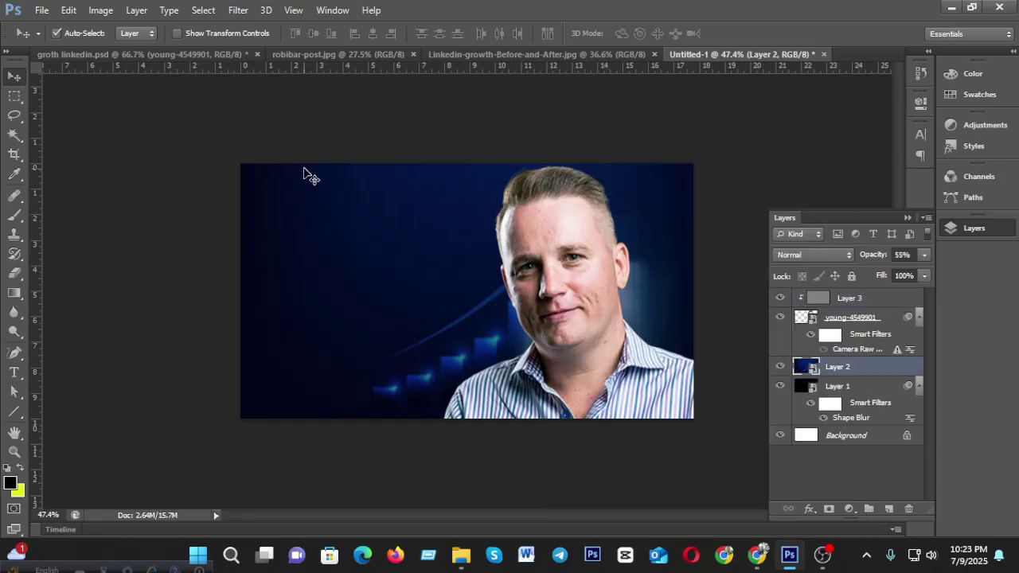
Duplicate the gray Layer 3 and clip the copy to the man's layer as well.
{"action": "left_click", "coordinate": [843, 299]}
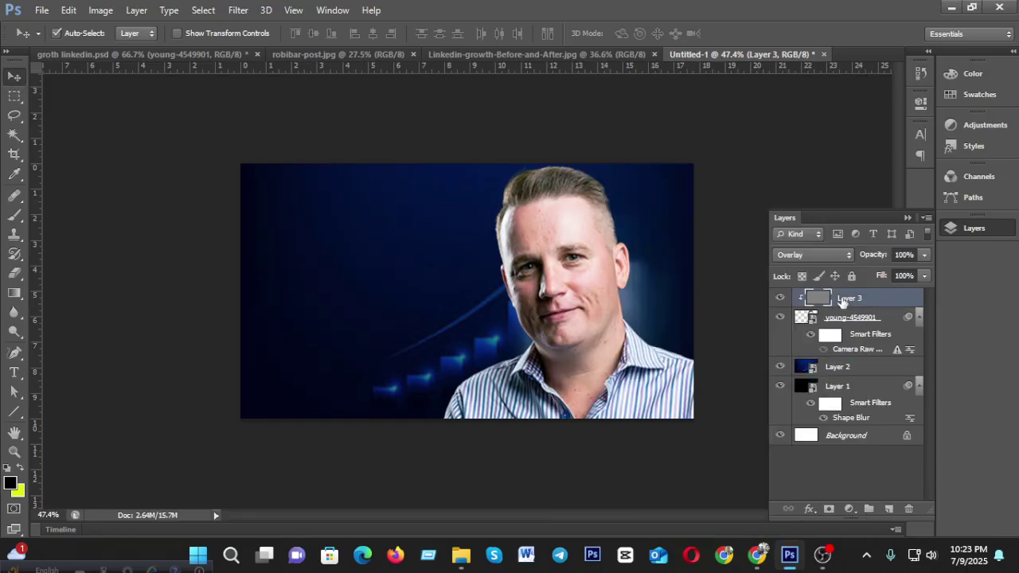
{"action": "key", "text": "ctrl+j"}
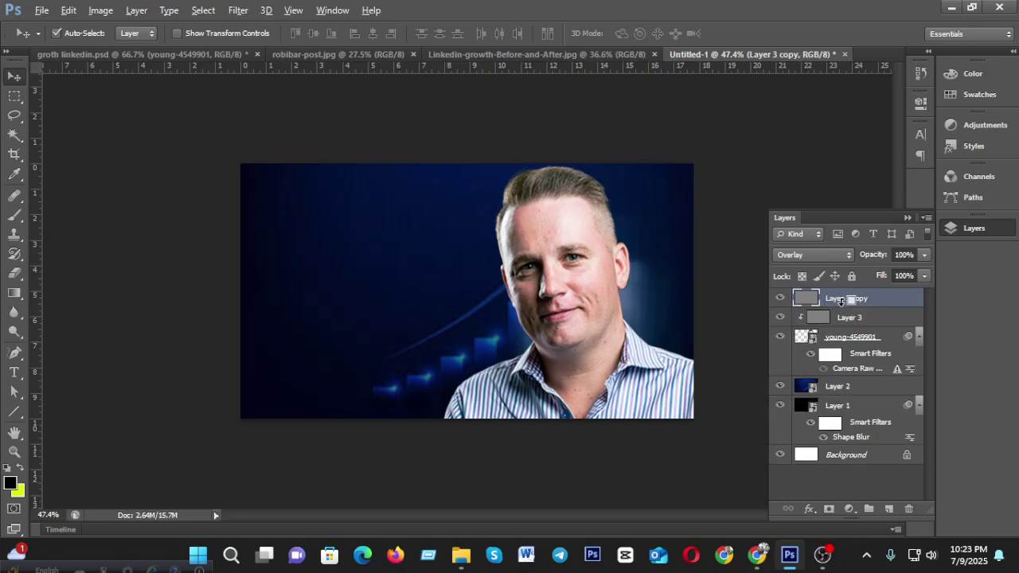
{"action": "left_click", "coordinate": [841, 301], "text": "alt"}
Select the lower gray layer, Layer 3, and activate the Burn Tool for shading the man.
{"action": "left_click", "coordinate": [836, 318]}
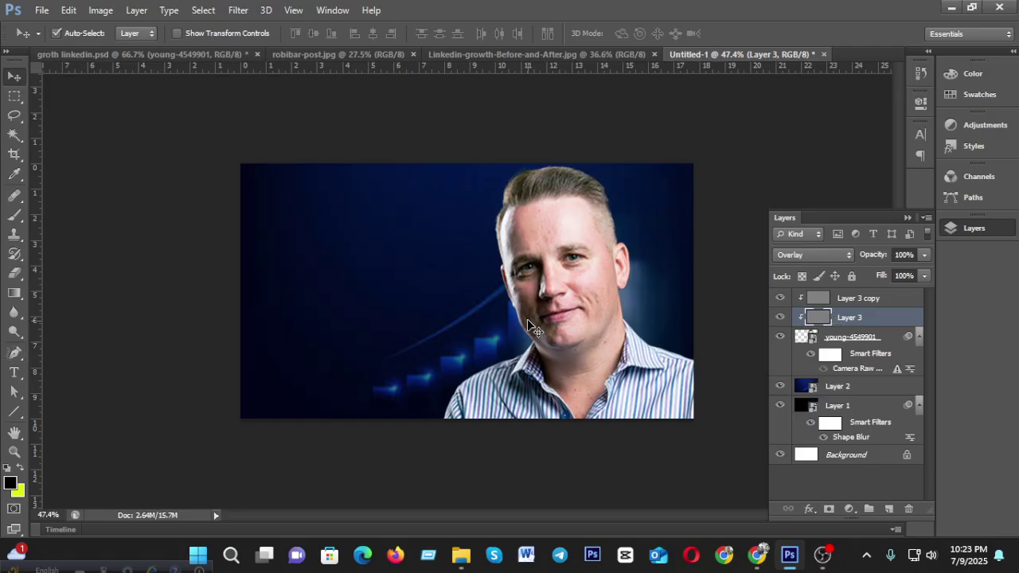
{"action": "left_click", "coordinate": [15, 331]}
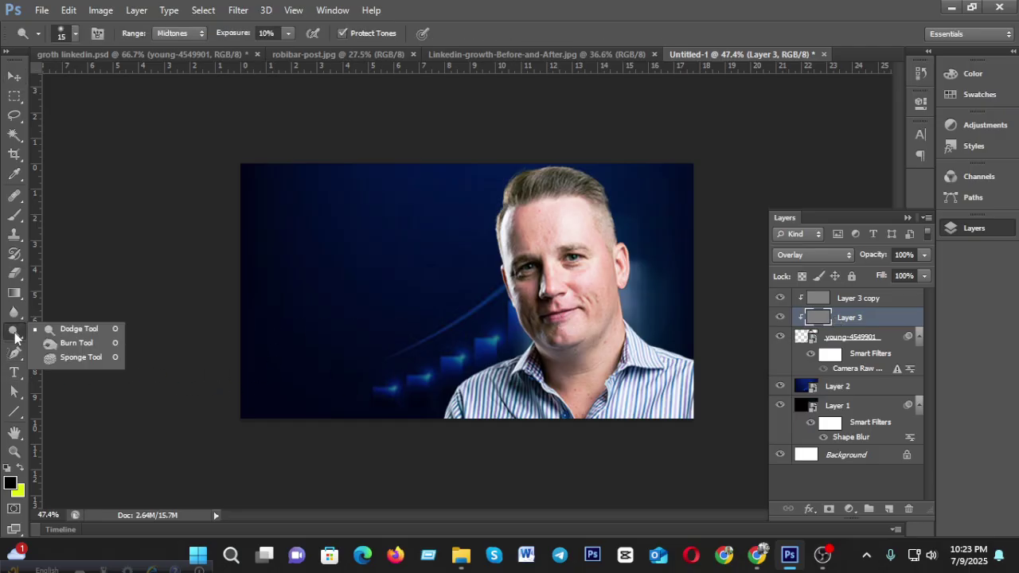
{"action": "left_click", "coordinate": [76, 343]}
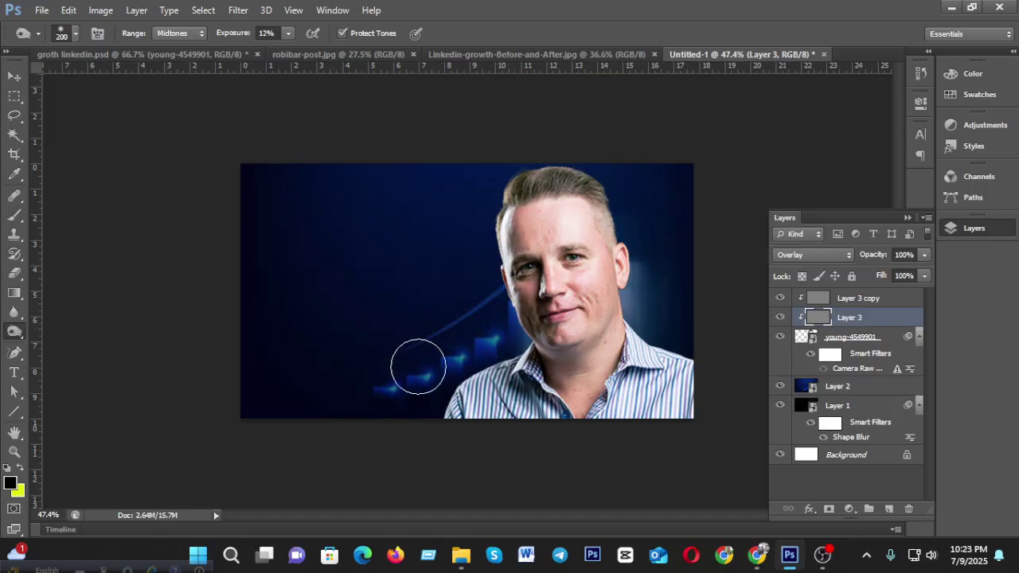
{"action": "scroll", "coordinate": [665, 333], "scroll_direction": "up", "scroll_amount": 1}
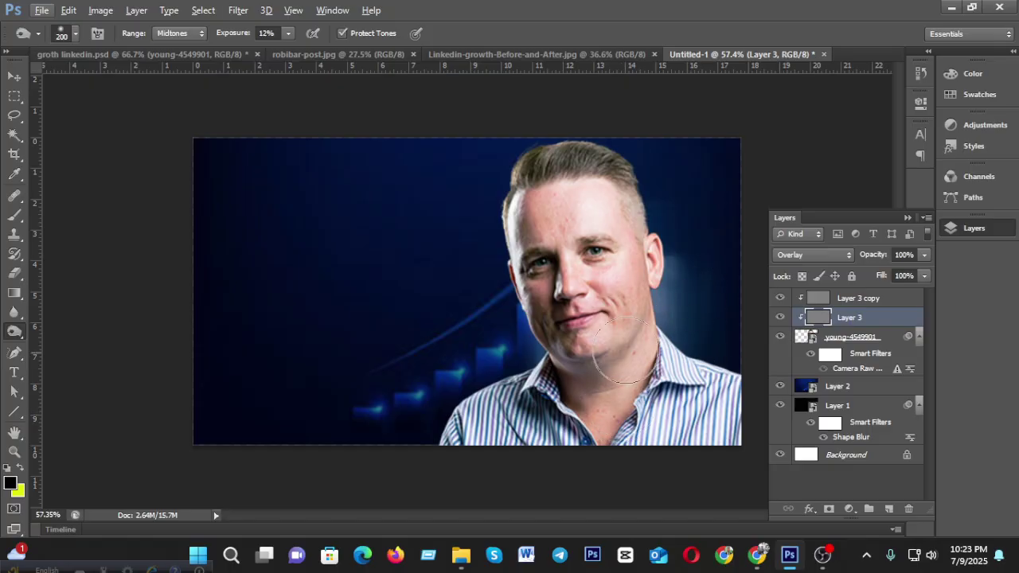
{"action": "scroll", "coordinate": [711, 331], "scroll_direction": "up", "scroll_amount": 1}
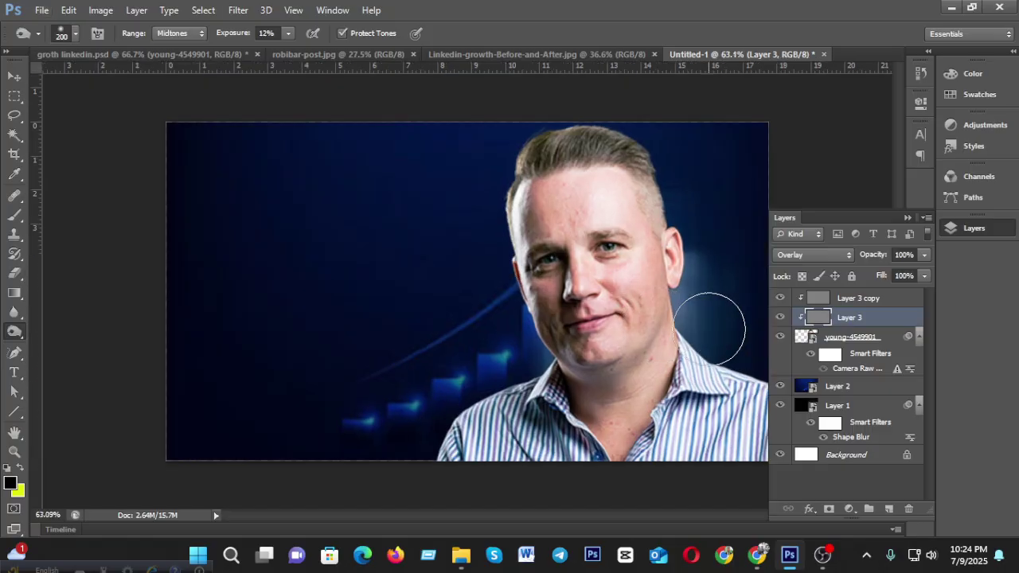
In groth linkedin.psd, hide the before-edit layer, show Layer 12 and examine the shading on the man in the finished thumbnail.
{"action": "left_click", "coordinate": [74, 52]}
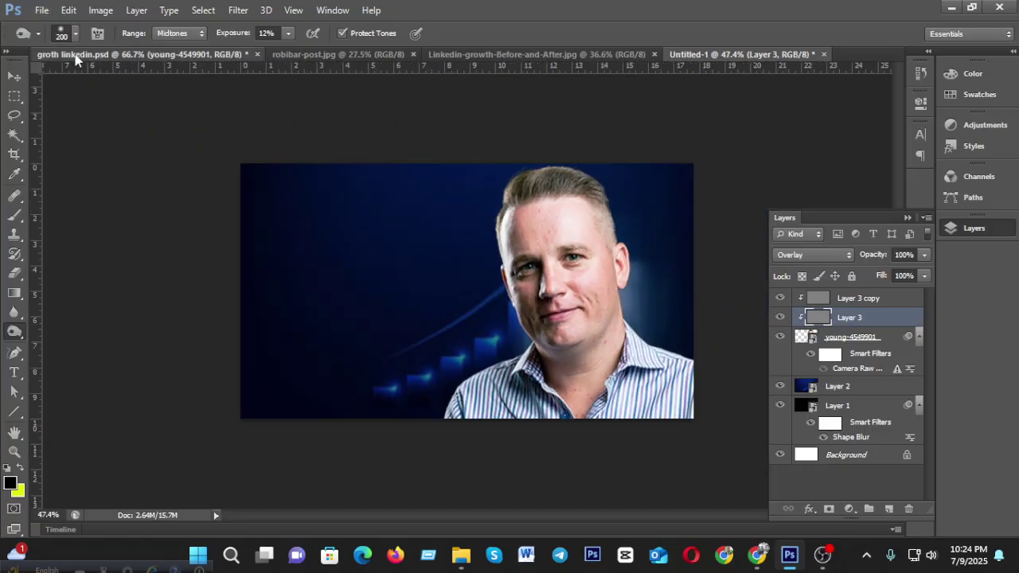
{"action": "scroll", "coordinate": [839, 378], "scroll_direction": "up", "scroll_amount": 3}
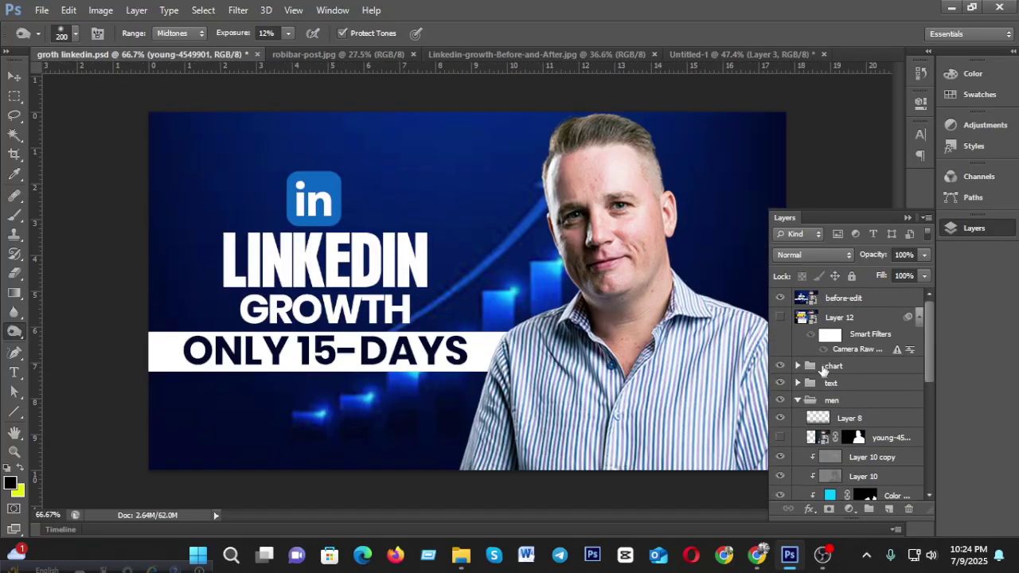
{"action": "left_click", "coordinate": [779, 300]}
{"action": "left_click", "coordinate": [779, 318]}
{"action": "scroll", "coordinate": [584, 343], "scroll_direction": "down", "scroll_amount": 8}
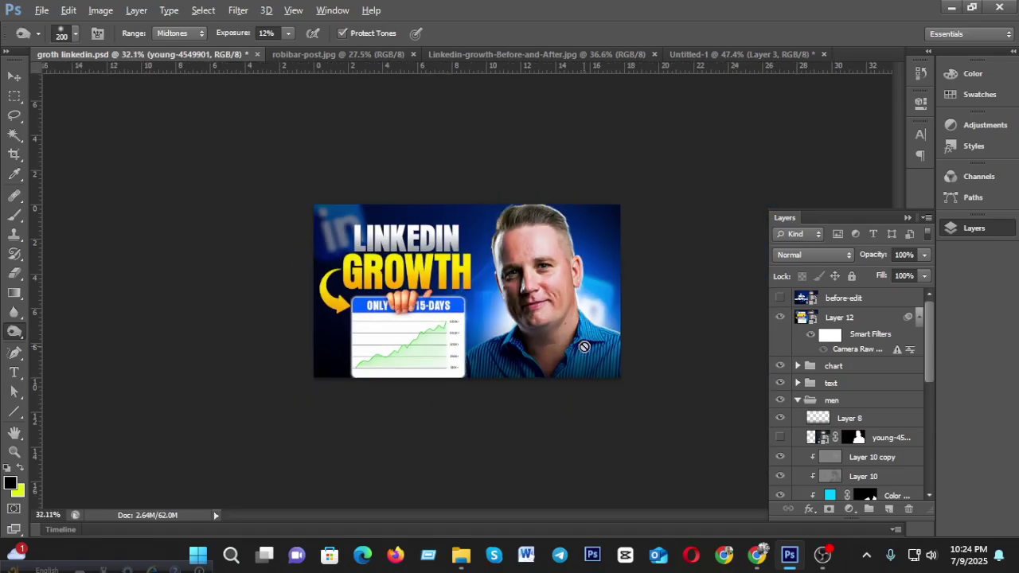
{"action": "scroll", "coordinate": [584, 347], "scroll_direction": "up", "scroll_amount": 1}
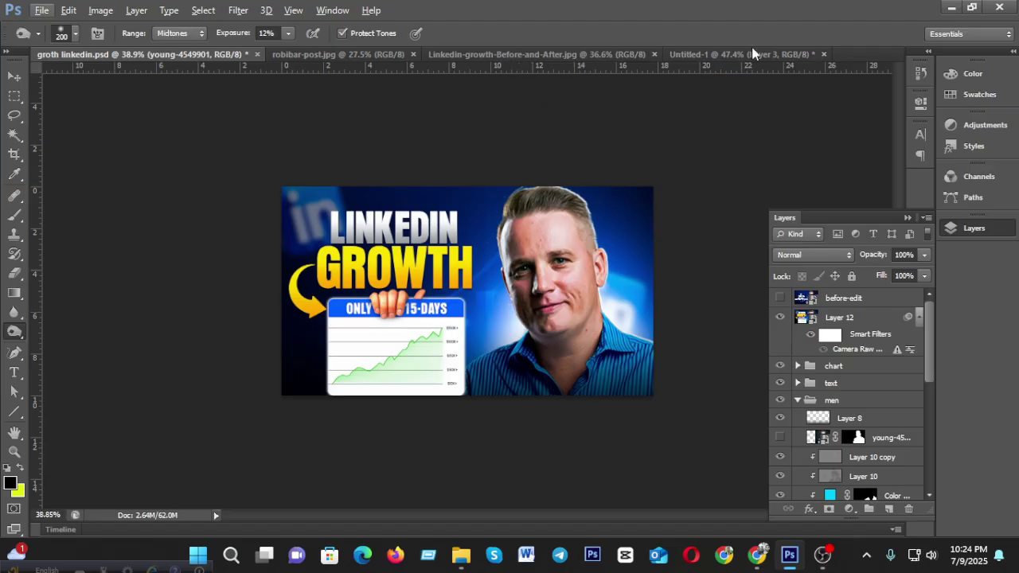
Back in Untitled-1, burn Layer 3 over the man's hair, face, neck and shirt with a 200 px brush at 12% midtones exposure.
{"action": "left_click", "coordinate": [707, 57]}
{"action": "scroll", "coordinate": [650, 263], "scroll_direction": "up", "scroll_amount": 1}
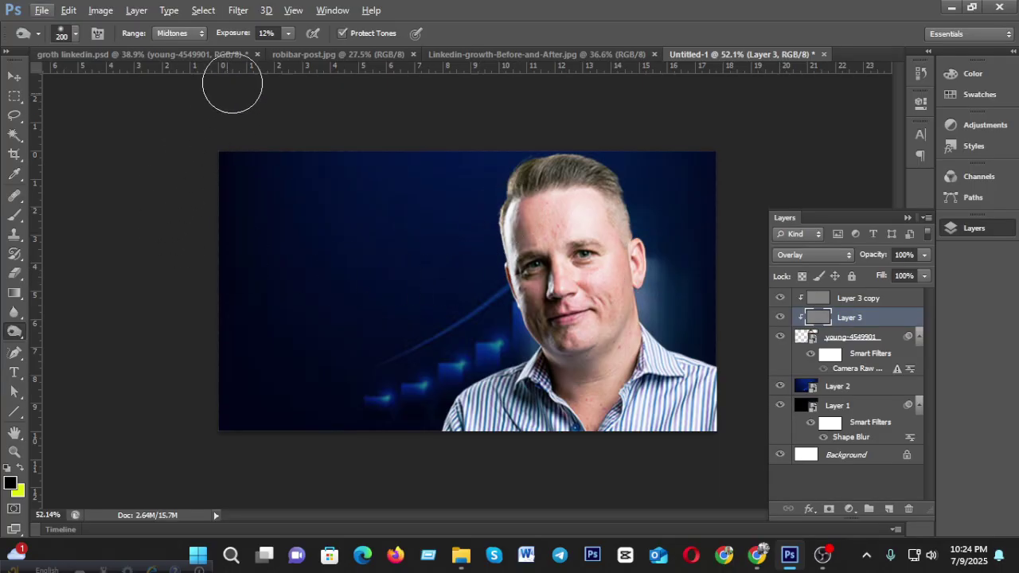
{"action": "left_click", "coordinate": [289, 31]}
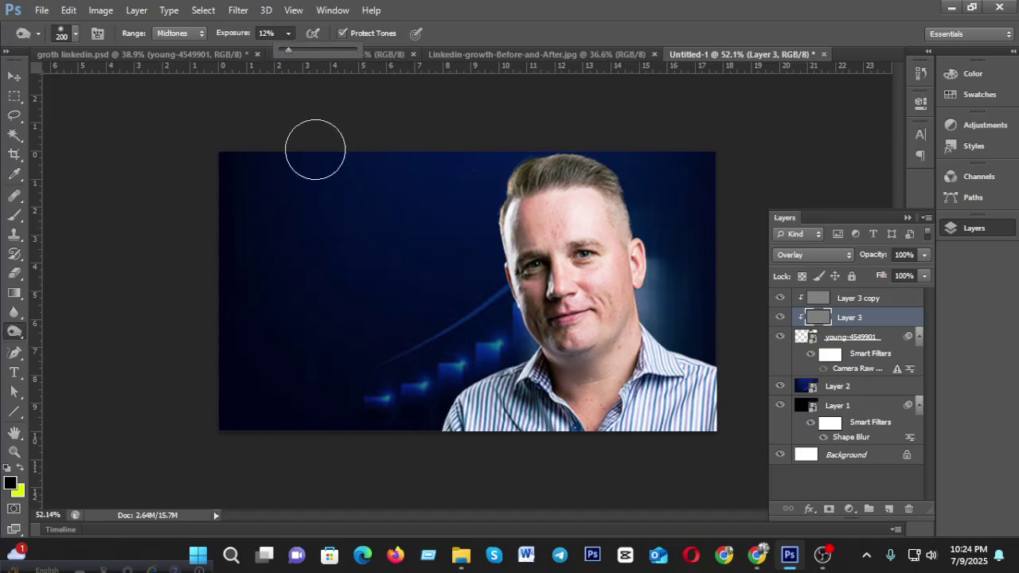
{"action": "left_click", "coordinate": [523, 165]}
{"action": "mouse_move", "coordinate": [523, 164]}
{"action": "left_mouse_down"}
{"action": "mouse_move", "coordinate": [597, 156]}
{"action": "mouse_move", "coordinate": [561, 165]}
{"action": "mouse_move", "coordinate": [613, 166]}
{"action": "mouse_move", "coordinate": [528, 133]}
{"action": "mouse_move", "coordinate": [588, 161]}
{"action": "mouse_move", "coordinate": [628, 164]}
{"action": "mouse_move", "coordinate": [642, 192]}
{"action": "mouse_move", "coordinate": [624, 178]}
{"action": "mouse_move", "coordinate": [640, 192]}
{"action": "mouse_move", "coordinate": [652, 232]}
{"action": "mouse_move", "coordinate": [633, 224]}
{"action": "mouse_move", "coordinate": [646, 195]}
{"action": "left_mouse_up"}
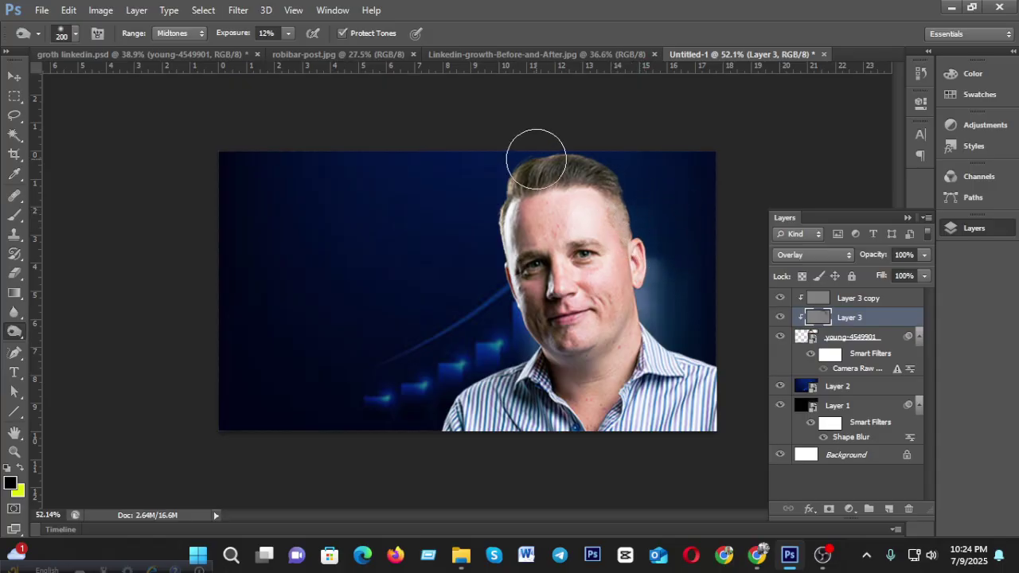
{"action": "mouse_move", "coordinate": [535, 159]}
{"action": "left_mouse_down"}
{"action": "mouse_move", "coordinate": [482, 218]}
{"action": "mouse_move", "coordinate": [495, 231]}
{"action": "mouse_move", "coordinate": [493, 210]}
{"action": "mouse_move", "coordinate": [476, 262]}
{"action": "mouse_move", "coordinate": [482, 330]}
{"action": "mouse_move", "coordinate": [506, 287]}
{"action": "mouse_move", "coordinate": [513, 344]}
{"action": "mouse_move", "coordinate": [532, 351]}
{"action": "mouse_move", "coordinate": [566, 409]}
{"action": "mouse_move", "coordinate": [549, 392]}
{"action": "mouse_move", "coordinate": [613, 434]}
{"action": "mouse_move", "coordinate": [631, 331]}
{"action": "mouse_move", "coordinate": [618, 383]}
{"action": "left_mouse_up"}
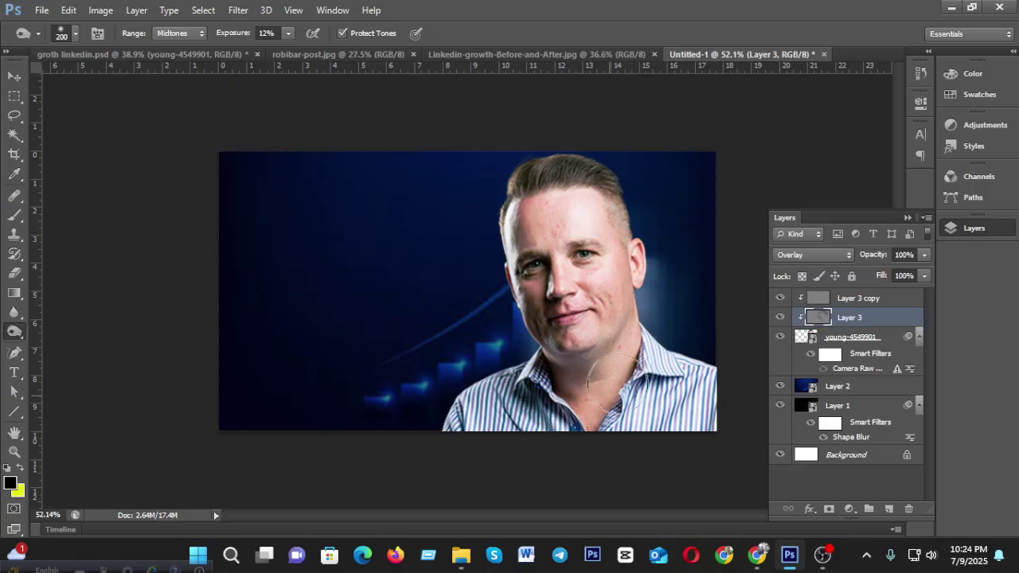
{"action": "mouse_move", "coordinate": [578, 224]}
{"action": "left_mouse_down"}
{"action": "mouse_move", "coordinate": [607, 187]}
{"action": "mouse_move", "coordinate": [579, 233]}
{"action": "mouse_move", "coordinate": [613, 233]}
{"action": "mouse_move", "coordinate": [673, 274]}
{"action": "mouse_move", "coordinate": [590, 263]}
{"action": "mouse_move", "coordinate": [615, 314]}
{"action": "mouse_move", "coordinate": [558, 262]}
{"action": "mouse_move", "coordinate": [641, 255]}
{"action": "mouse_move", "coordinate": [693, 302]}
{"action": "mouse_move", "coordinate": [649, 366]}
{"action": "left_mouse_up"}
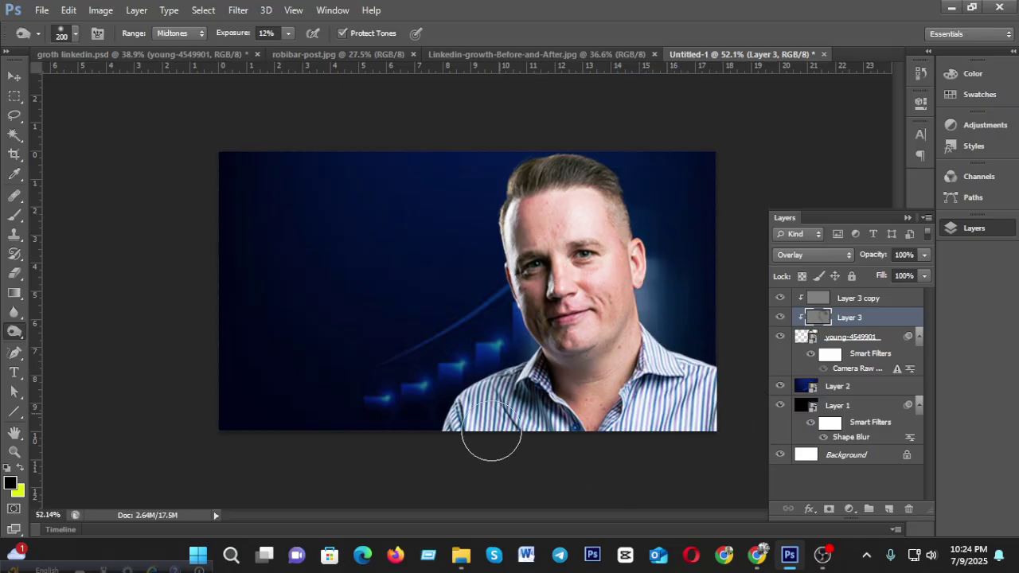
{"action": "mouse_move", "coordinate": [478, 386]}
{"action": "left_mouse_down"}
{"action": "mouse_move", "coordinate": [489, 380]}
{"action": "mouse_move", "coordinate": [476, 394]}
{"action": "mouse_move", "coordinate": [557, 425]}
{"action": "left_mouse_up"}
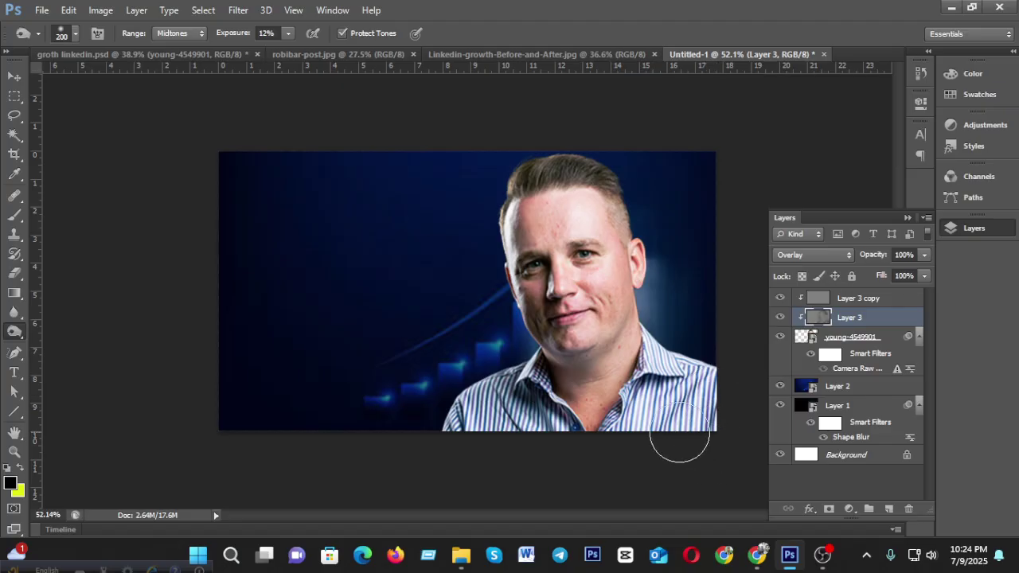
Reduce the Burn brush to 70 px and darken the man's hair edge and the short hair above his ear.
{"action": "scroll", "coordinate": [645, 366], "scroll_direction": "up", "scroll_amount": 1}
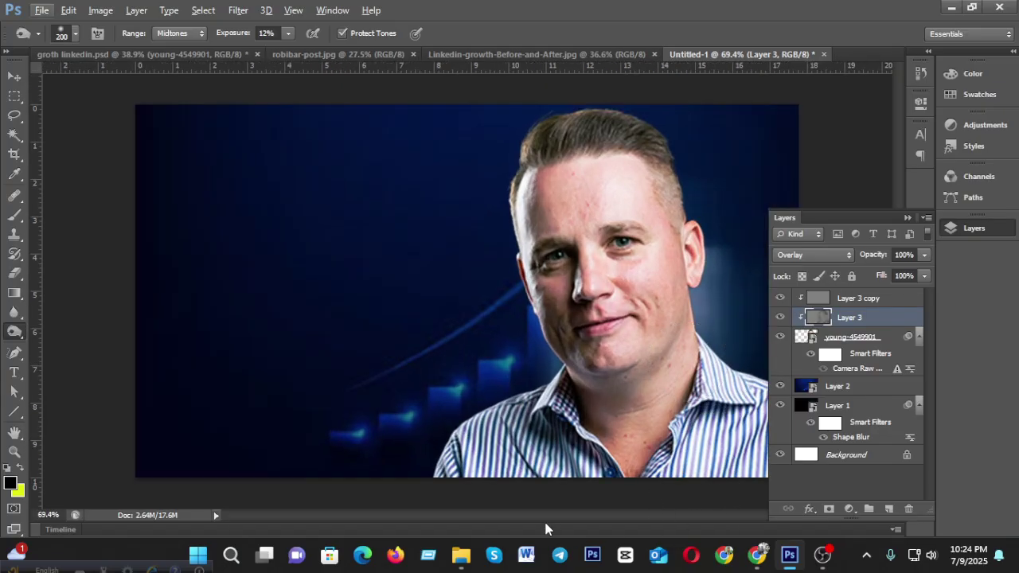
{"action": "scroll", "coordinate": [683, 406], "scroll_direction": "up", "scroll_amount": 1}
{"action": "left_click", "coordinate": [961, 231]}
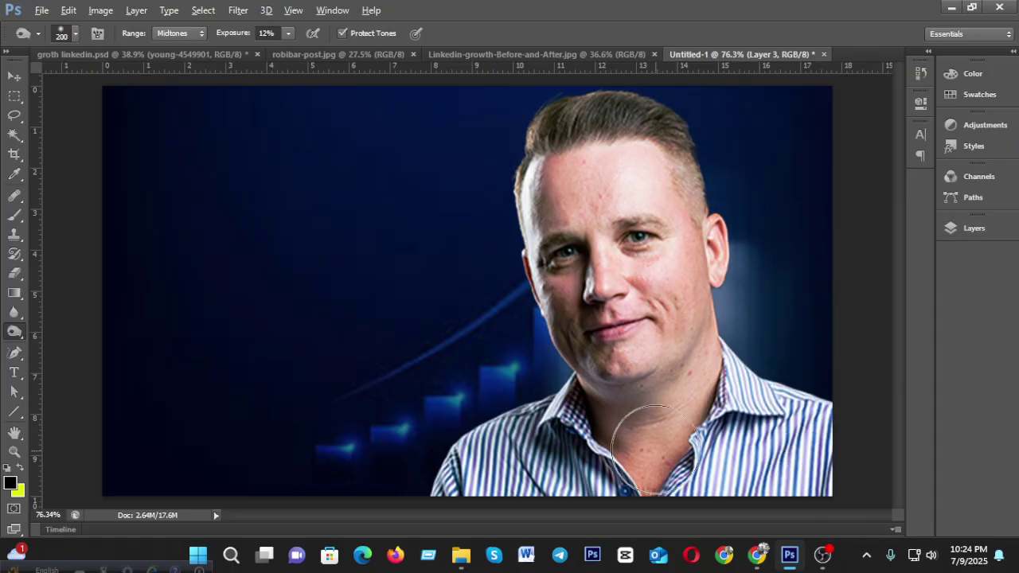
{"action": "scroll", "coordinate": [636, 434], "scroll_direction": "up", "scroll_amount": 1}
{"action": "scroll", "coordinate": [649, 414], "scroll_direction": "down", "scroll_amount": 1}
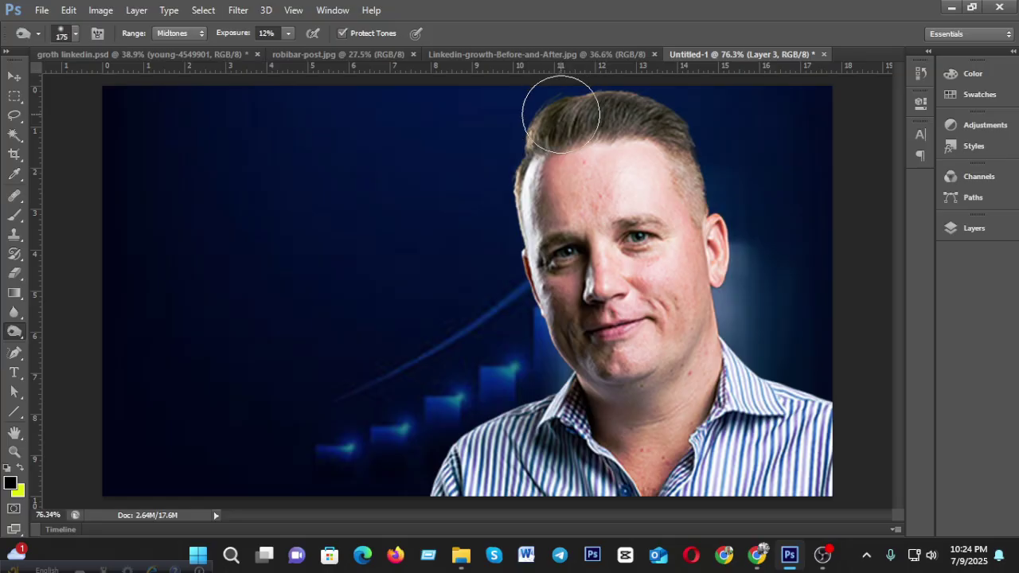
{"action": "key", "text": "bracketleft"}
{"action": "key", "text": "bracketleft"}
{"action": "key", "text": "bracketleft"}
{"action": "key", "text": "bracketleft"}
{"action": "key", "text": "bracketleft"}
{"action": "key", "text": "bracketleft"}
{"action": "key", "text": "bracketleft"}
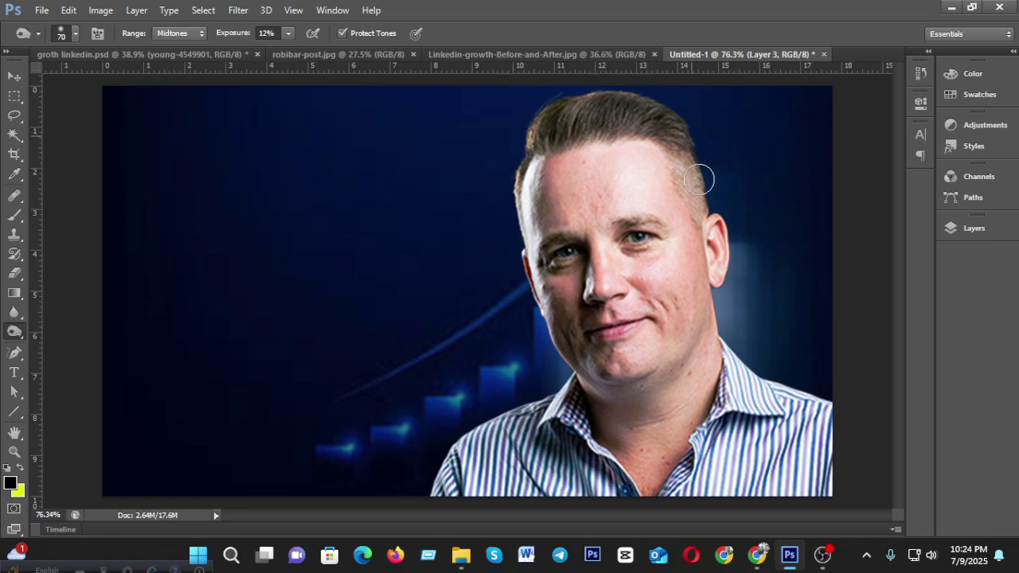
{"action": "mouse_move", "coordinate": [690, 191]}
{"action": "left_mouse_down"}
{"action": "mouse_move", "coordinate": [693, 177]}
{"action": "mouse_move", "coordinate": [704, 199]}
{"action": "mouse_move", "coordinate": [682, 162]}
{"action": "left_mouse_up"}
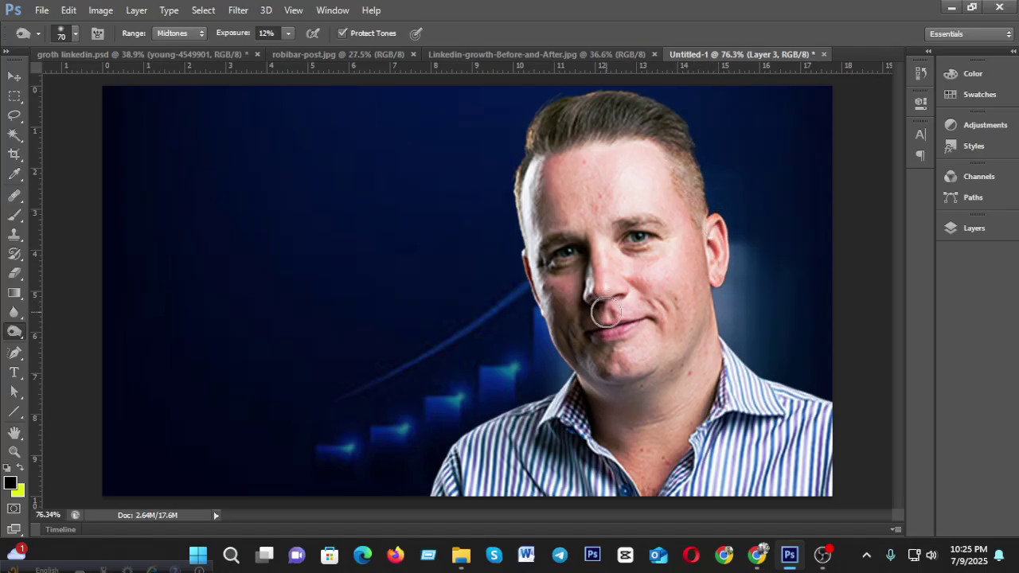
Burn the fine facial shadows and collar, and darken the shirt with a 100 px brush.
{"action": "key", "text": "bracketleft"}
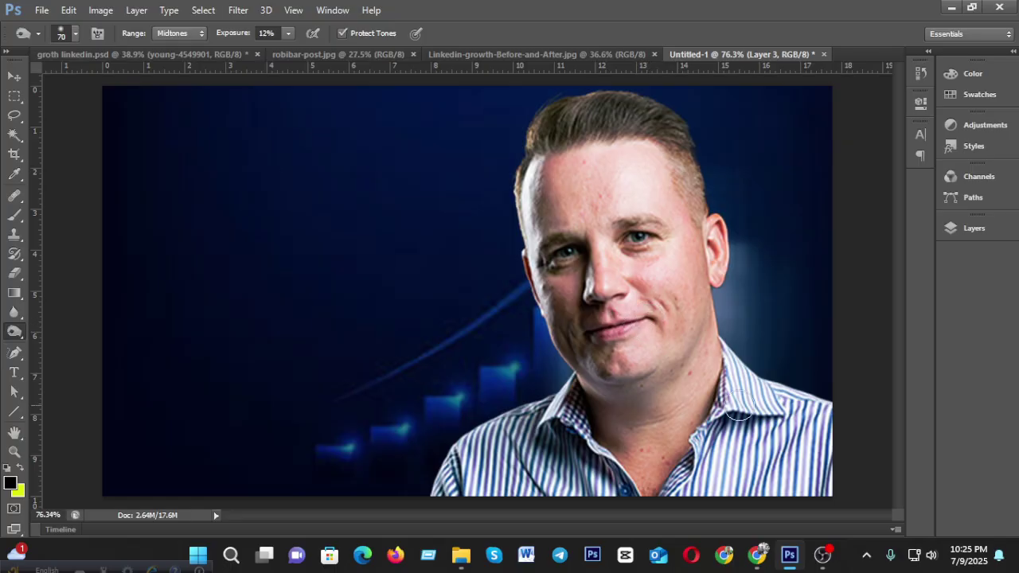
{"action": "key", "text": "bracketright"}
{"action": "key", "text": "bracketright"}
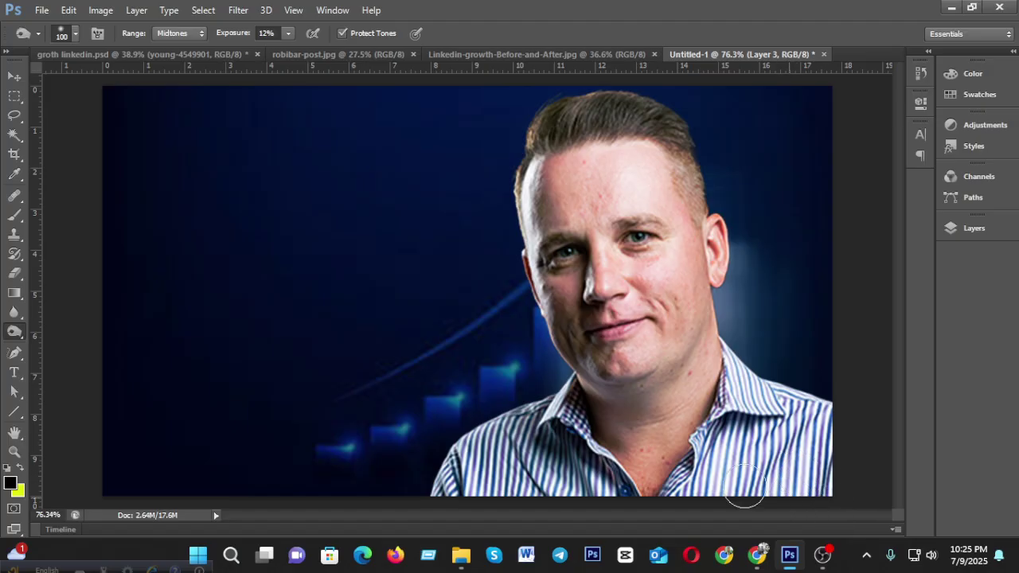
Select Layer 3 copy and brighten the man's facial highlights using the Dodge Tool at 10% midtones exposure.
{"action": "left_click", "coordinate": [15, 73]}
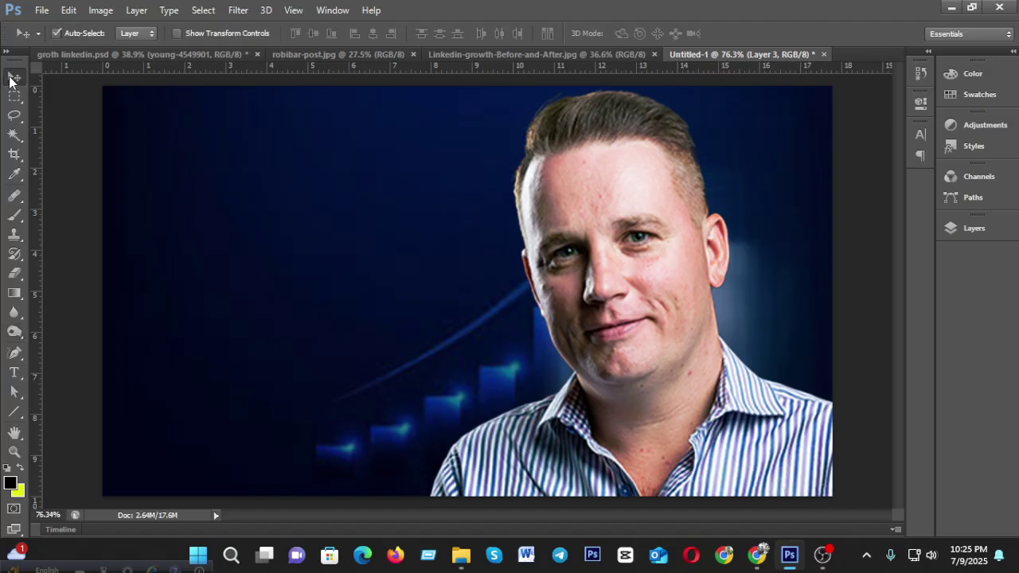
{"action": "left_click", "coordinate": [949, 229]}
{"action": "left_click", "coordinate": [815, 299]}
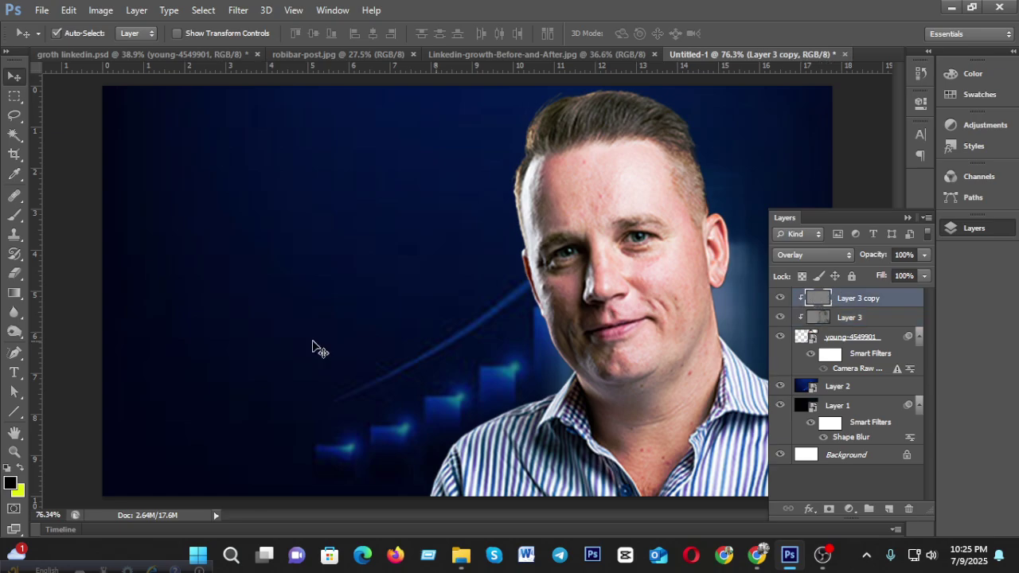
{"action": "left_click", "coordinate": [15, 332]}
{"action": "left_click", "coordinate": [81, 328]}
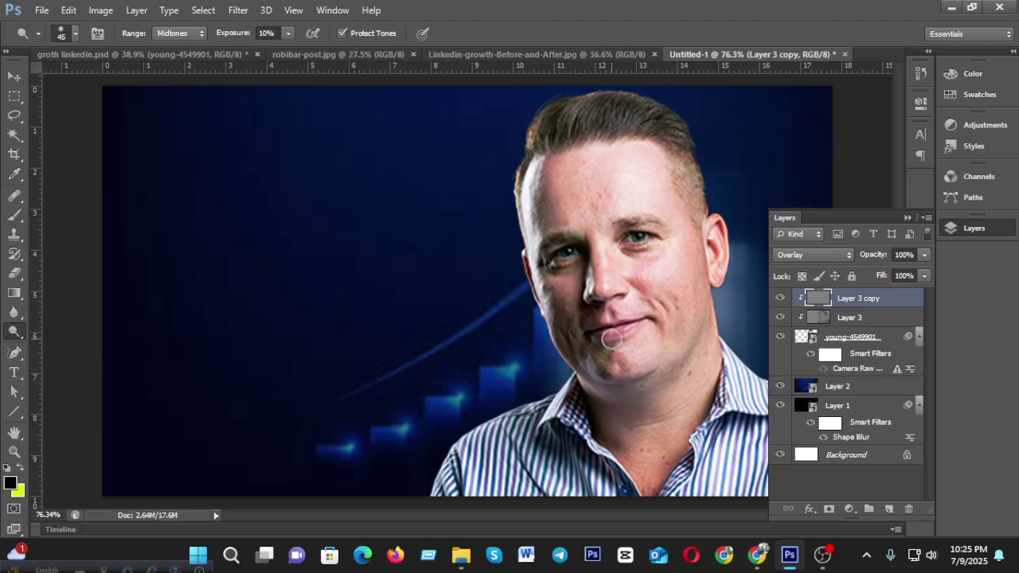
{"action": "key", "text": "bracketright"}
{"action": "key", "text": "bracketright"}
{"action": "key", "text": "bracketright"}
Toggle the visibility of Layer 3 copy and Layer 3 to compare the man with and without the dodge-and-burn shading.
{"action": "left_click", "coordinate": [779, 300]}
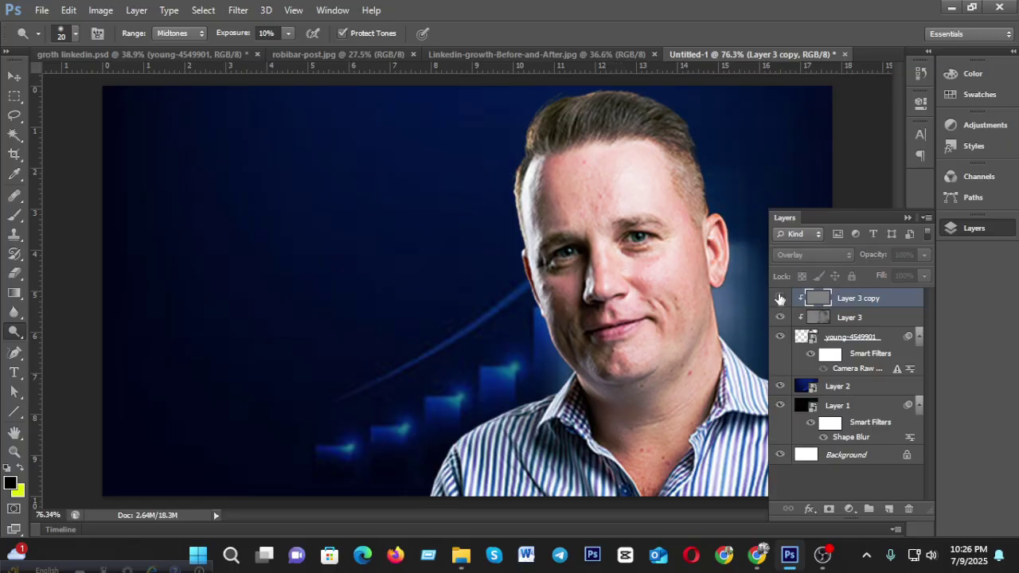
{"action": "left_click", "coordinate": [779, 299]}
{"action": "left_click", "coordinate": [781, 318]}
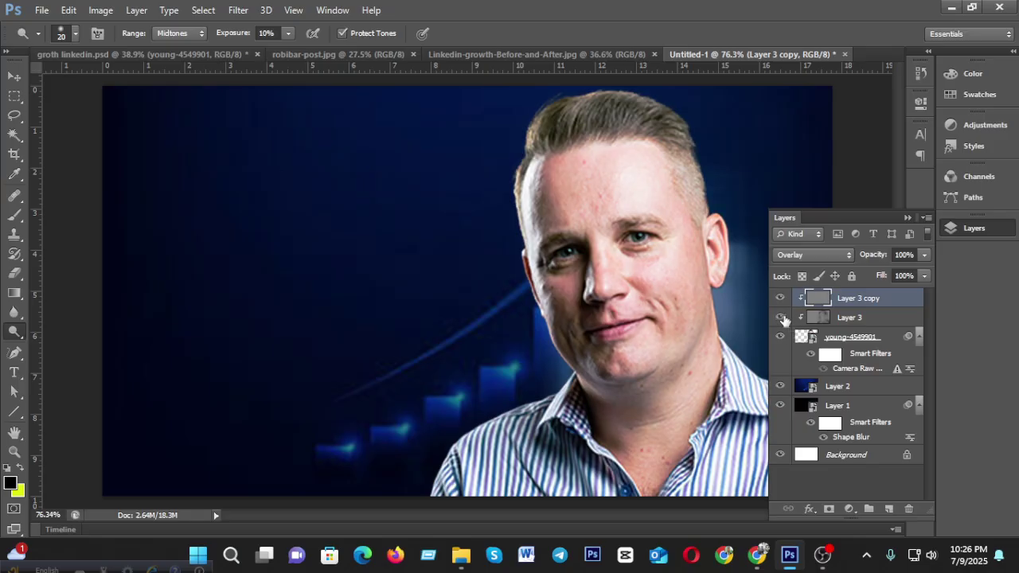
{"action": "left_click", "coordinate": [781, 318]}
{"action": "left_click", "coordinate": [781, 317]}
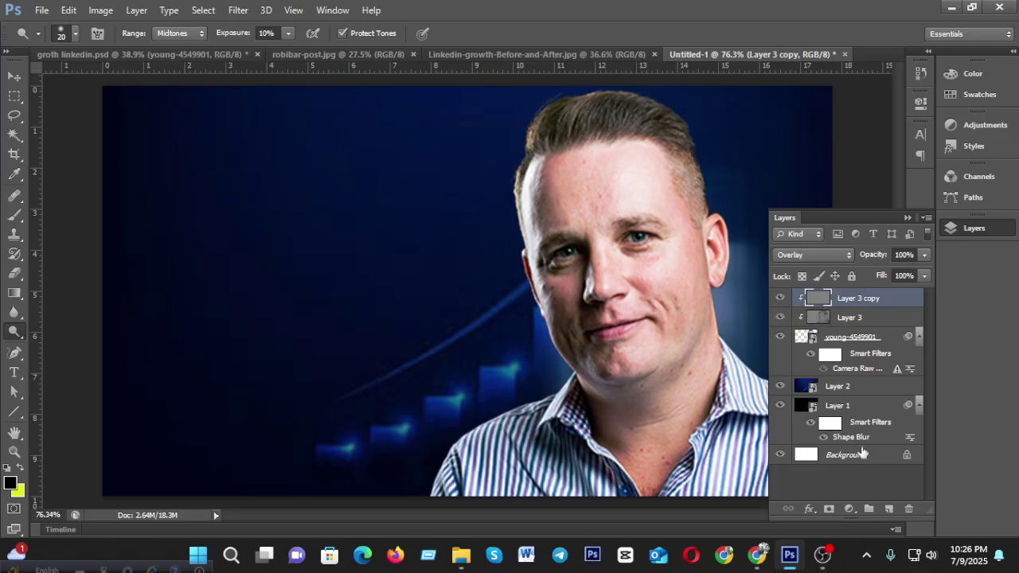
Add a Curves adjustment layer above Layer 3 copy and lower its curve to darken the image.
{"action": "left_click", "coordinate": [892, 506]}
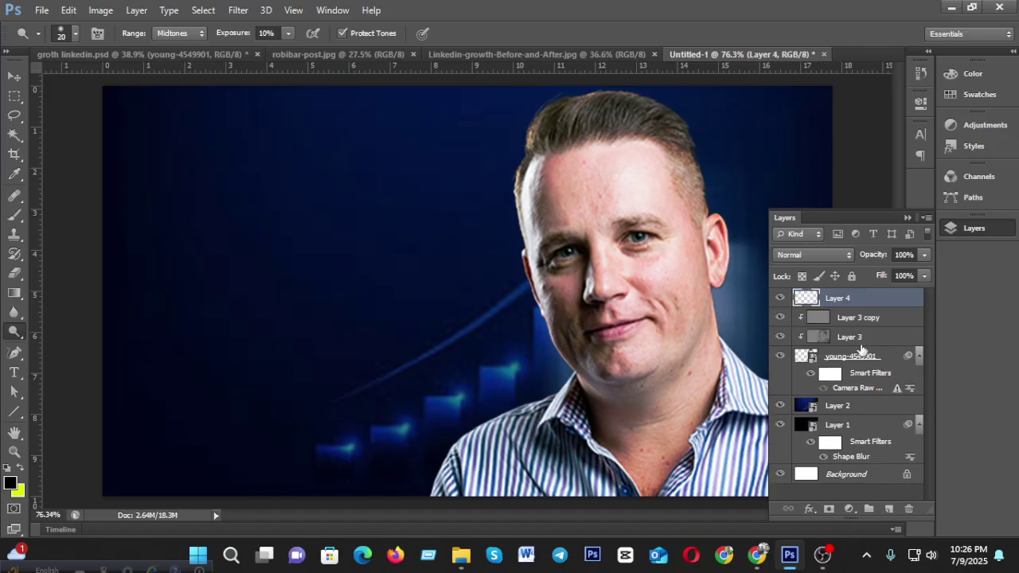
{"action": "key", "text": "ctrl+z"}
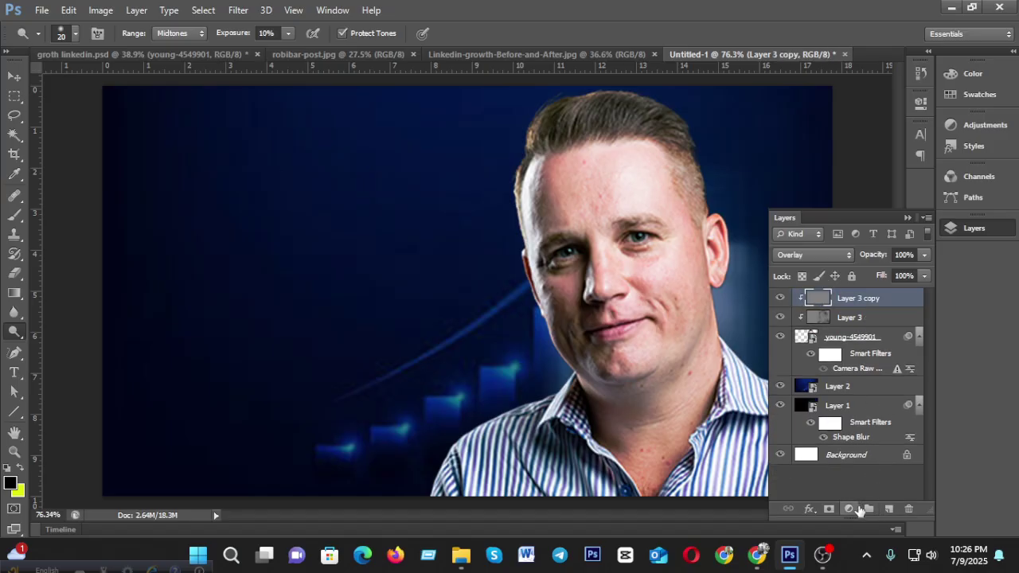
{"action": "left_click", "coordinate": [850, 509]}
{"action": "left_click", "coordinate": [882, 266]}
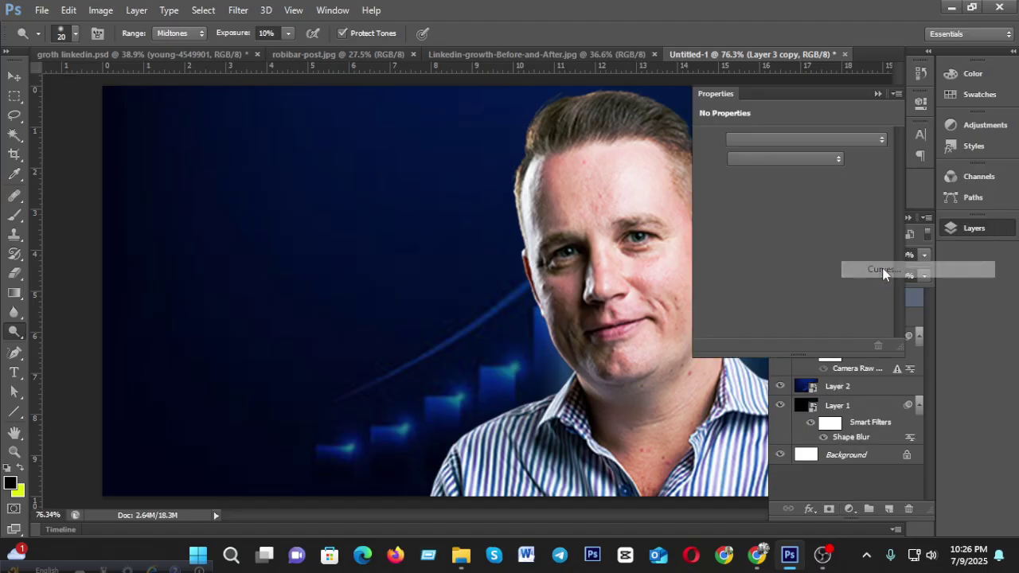
{"action": "left_click_drag", "start_coordinate": [807, 246], "coordinate": [813, 254]}
{"action": "left_click", "coordinate": [913, 108]}
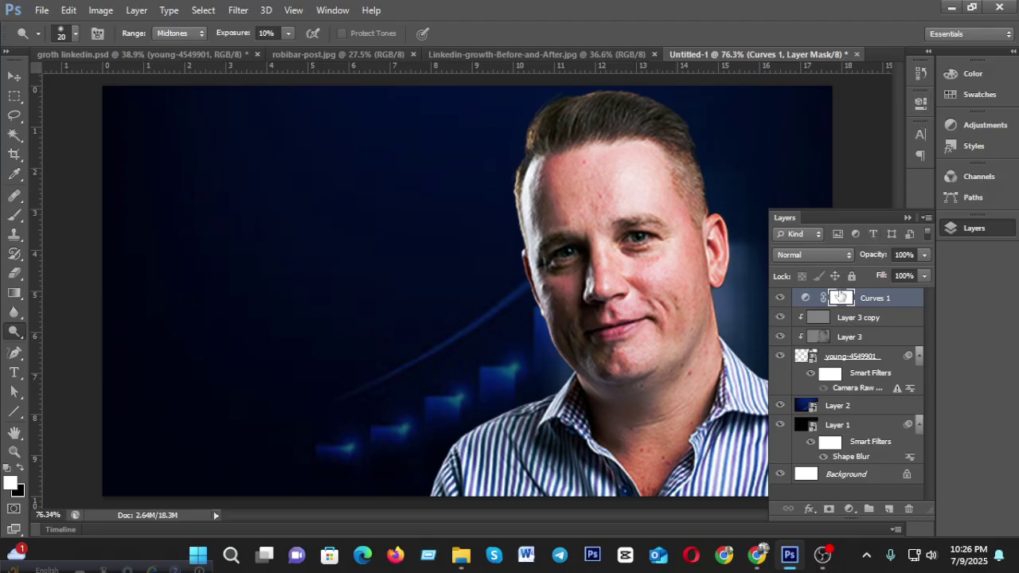
Invert the Curves 1 mask to black and clip the adjustment to the man's layer.
{"action": "key", "text": "ctrl+i"}
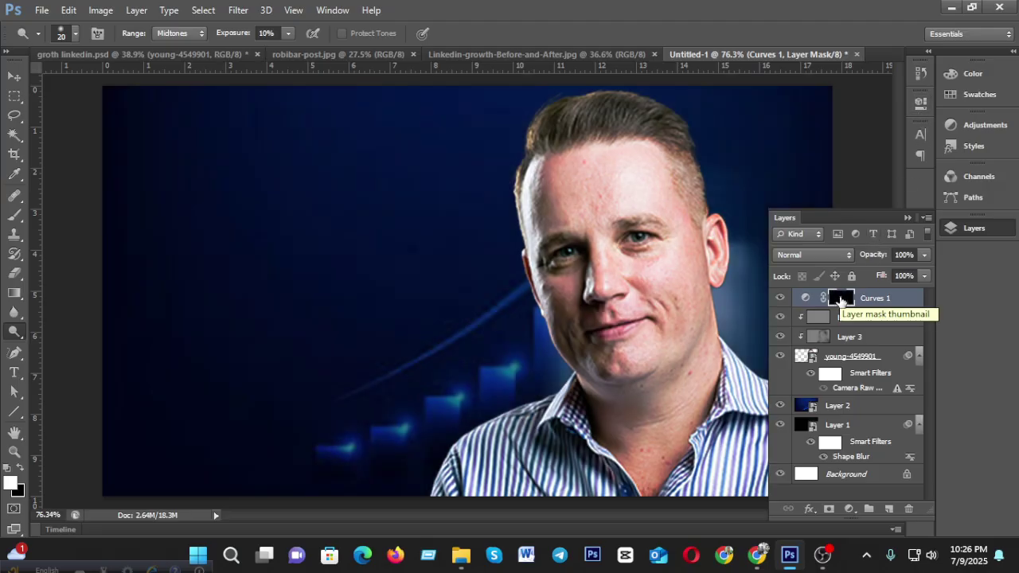
{"action": "left_click_drag", "start_coordinate": [847, 301], "coordinate": [832, 304]}
{"action": "key", "text": "ctrl+alt+g"}
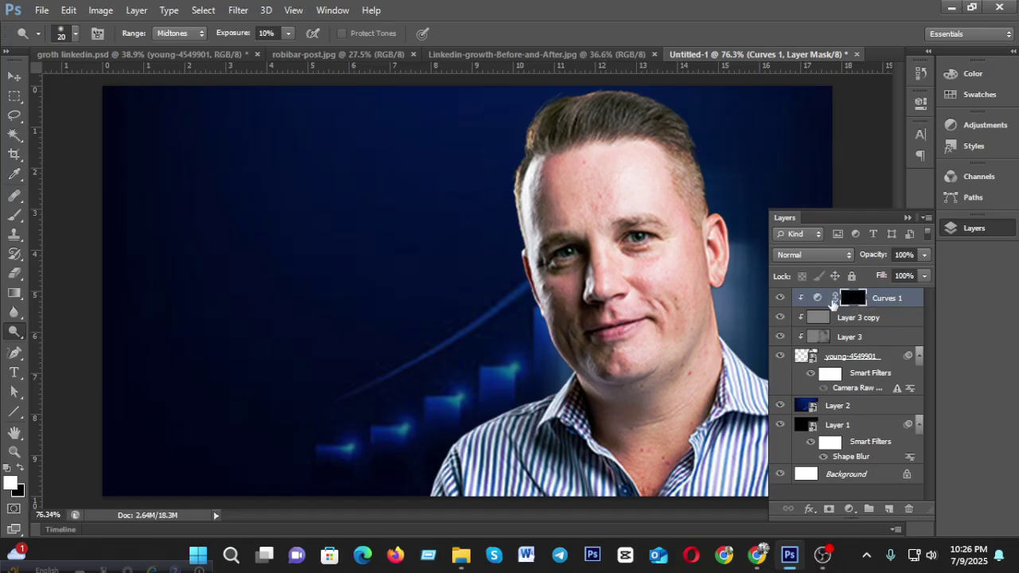
Paint white on the Curves 1 mask along the man's face edge and jaw with a 100 px brush at 32% opacity, 31% flow.
{"action": "left_click", "coordinate": [16, 216]}
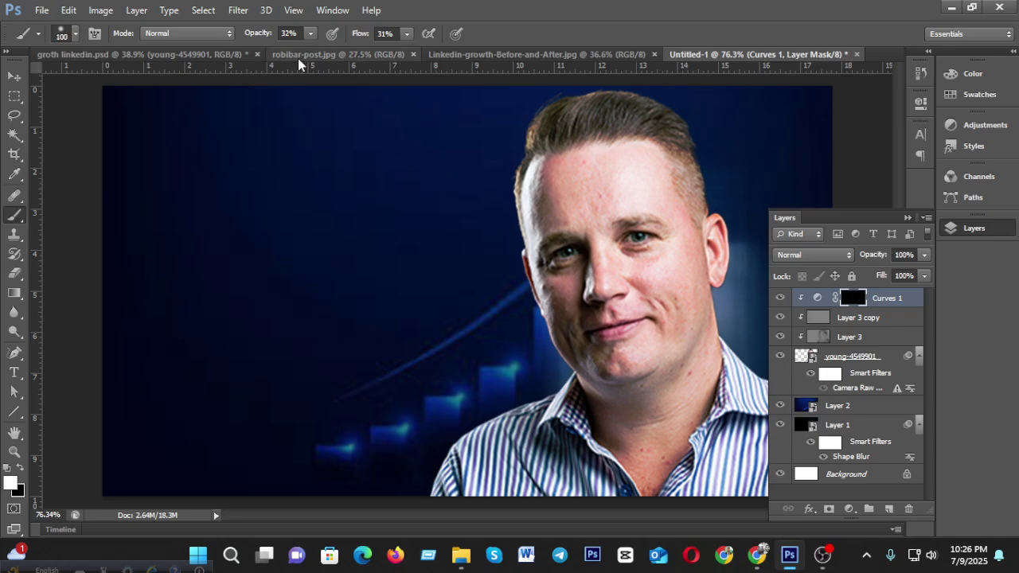
{"action": "key", "text": "bracketright"}
{"action": "key", "text": "bracketright"}
{"action": "key", "text": "bracketright"}
{"action": "key", "text": "bracketright"}
{"action": "key", "text": "bracketright"}
{"action": "key", "text": "bracketright"}
{"action": "key", "text": "bracketleft"}
{"action": "key", "text": "bracketleft"}
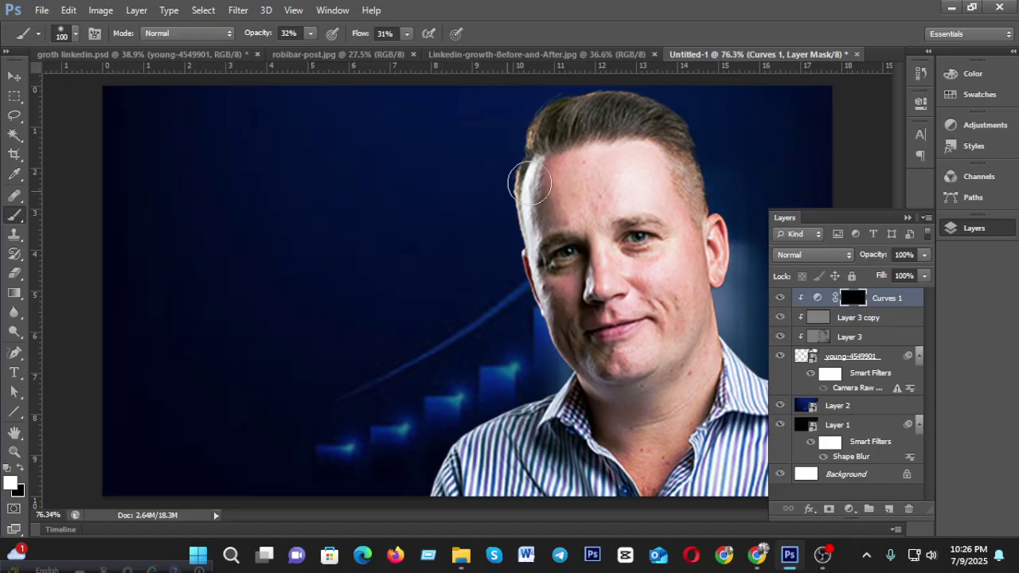
{"action": "mouse_move", "coordinate": [513, 187]}
{"action": "left_mouse_down"}
{"action": "mouse_move", "coordinate": [503, 237]}
{"action": "mouse_move", "coordinate": [540, 133]}
{"action": "mouse_move", "coordinate": [668, 104]}
{"action": "mouse_move", "coordinate": [597, 118]}
{"action": "mouse_move", "coordinate": [662, 123]}
{"action": "mouse_move", "coordinate": [706, 170]}
{"action": "mouse_move", "coordinate": [687, 169]}
{"action": "mouse_move", "coordinate": [721, 212]}
{"action": "mouse_move", "coordinate": [707, 209]}
{"action": "mouse_move", "coordinate": [712, 259]}
{"action": "mouse_move", "coordinate": [719, 236]}
{"action": "mouse_move", "coordinate": [714, 361]}
{"action": "mouse_move", "coordinate": [709, 355]}
{"action": "mouse_move", "coordinate": [678, 420]}
{"action": "mouse_move", "coordinate": [722, 383]}
{"action": "mouse_move", "coordinate": [594, 404]}
{"action": "mouse_move", "coordinate": [600, 429]}
{"action": "mouse_move", "coordinate": [686, 422]}
{"action": "mouse_move", "coordinate": [650, 439]}
{"action": "mouse_move", "coordinate": [657, 435]}
{"action": "mouse_move", "coordinate": [629, 427]}
{"action": "mouse_move", "coordinate": [608, 354]}
{"action": "mouse_move", "coordinate": [642, 354]}
{"action": "mouse_move", "coordinate": [580, 380]}
{"action": "left_mouse_up"}
{"action": "mouse_move", "coordinate": [581, 400]}
{"action": "left_mouse_down"}
{"action": "mouse_move", "coordinate": [535, 335]}
{"action": "mouse_move", "coordinate": [523, 289]}
{"action": "mouse_move", "coordinate": [523, 321]}
{"action": "mouse_move", "coordinate": [515, 261]}
{"action": "left_mouse_up"}
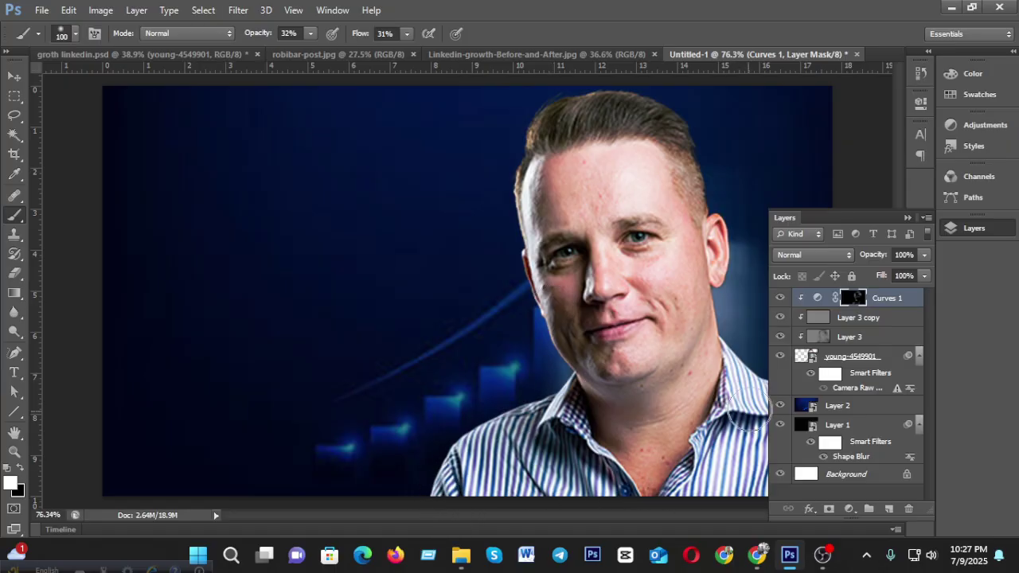
Enlarge the brush to 200 px and build up the Curves 1 shading on the man's face and chin.
{"action": "left_click", "coordinate": [968, 231]}
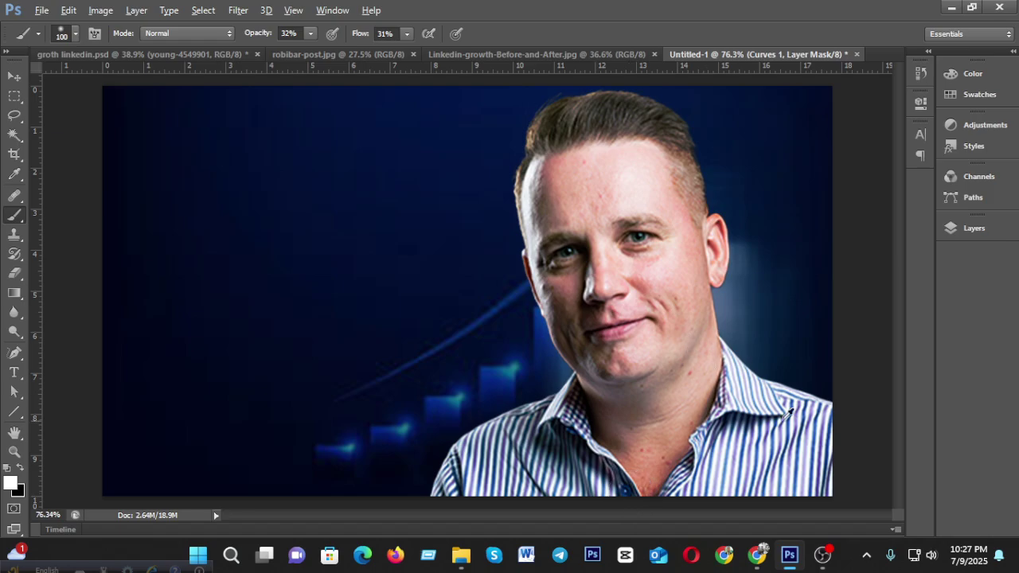
{"action": "scroll", "coordinate": [791, 366], "scroll_direction": "down", "scroll_amount": 5}
{"action": "scroll", "coordinate": [593, 396], "scroll_direction": "up", "scroll_amount": 3}
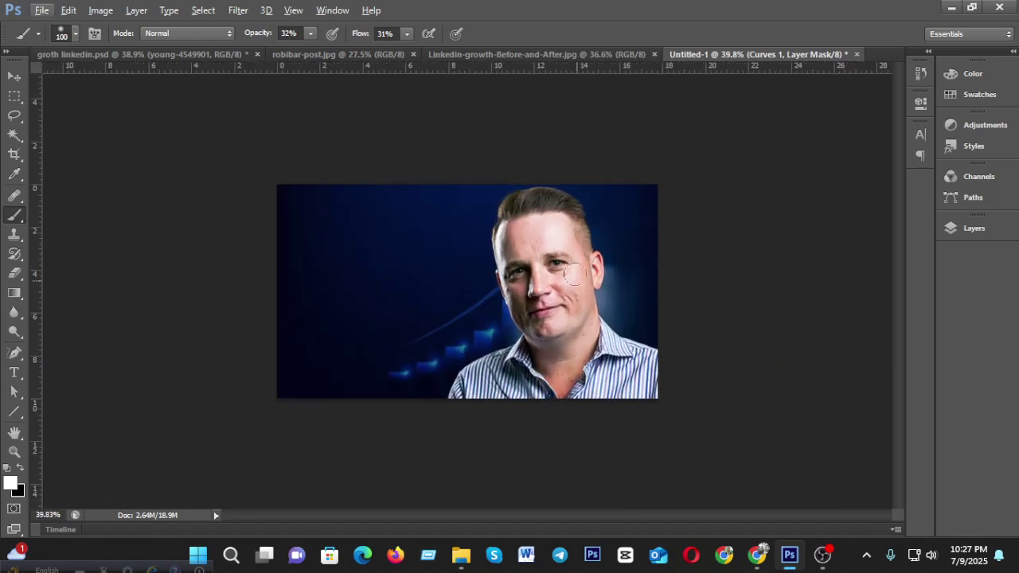
{"action": "key", "text": "bracketright"}
{"action": "key", "text": "bracketright"}
{"action": "key", "text": "bracketright"}
{"action": "key", "text": "bracketright"}
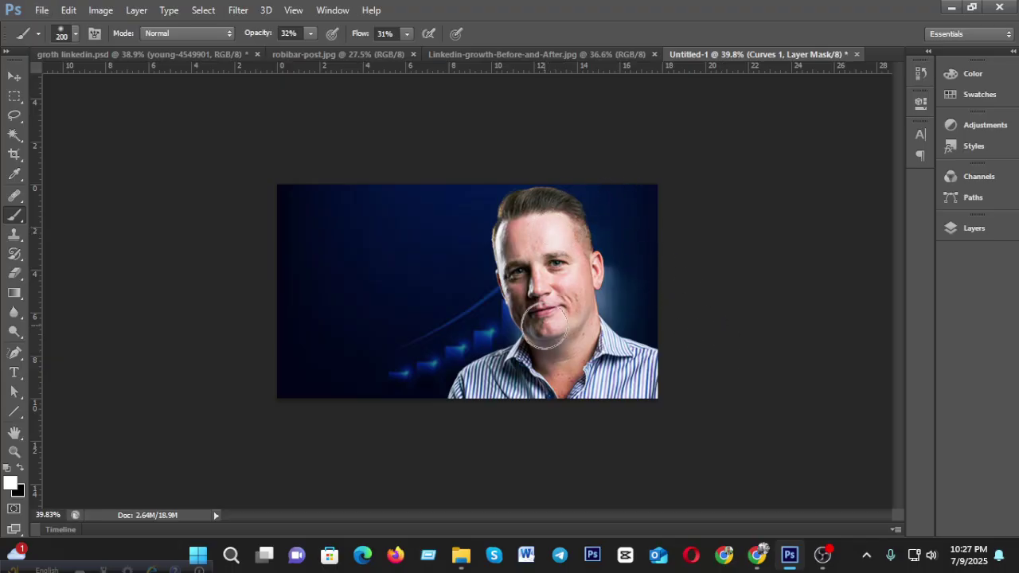
{"action": "scroll", "coordinate": [548, 328], "scroll_direction": "down", "scroll_amount": 2}
{"action": "scroll", "coordinate": [519, 356], "scroll_direction": "up", "scroll_amount": 3}
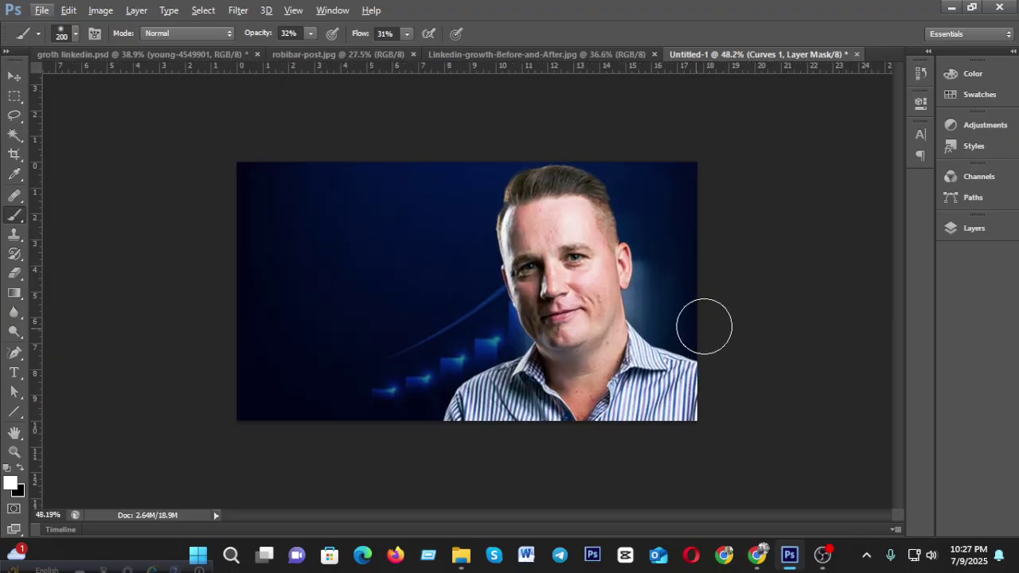
Blend the Curves 1 shading over the man's head and shoulders with larger brushes of 400 px and 250 px.
{"action": "scroll", "coordinate": [583, 355], "scroll_direction": "down", "scroll_amount": 2}
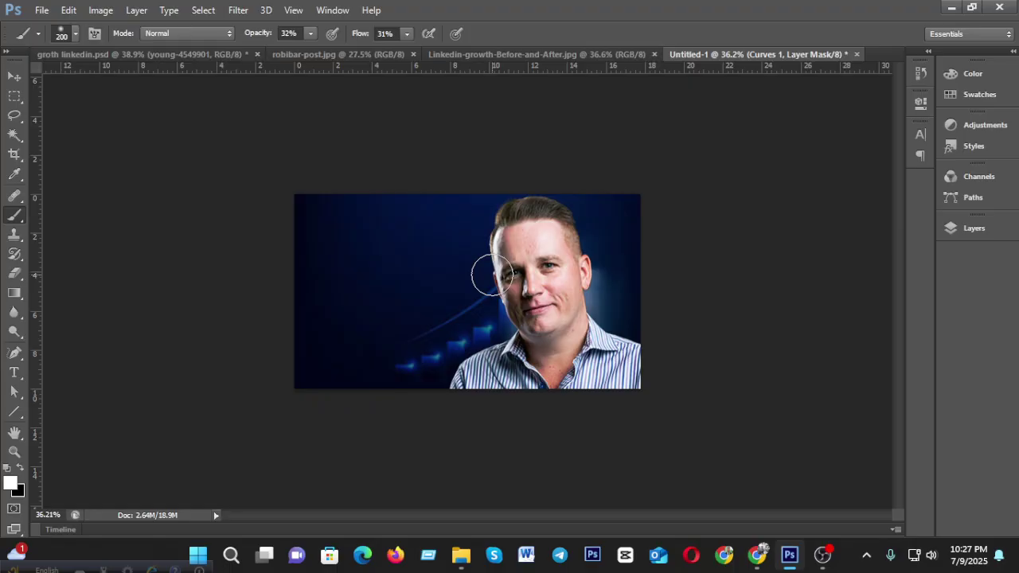
{"action": "key", "text": "bracketright"}
{"action": "key", "text": "bracketright"}
{"action": "key", "text": "bracketright"}
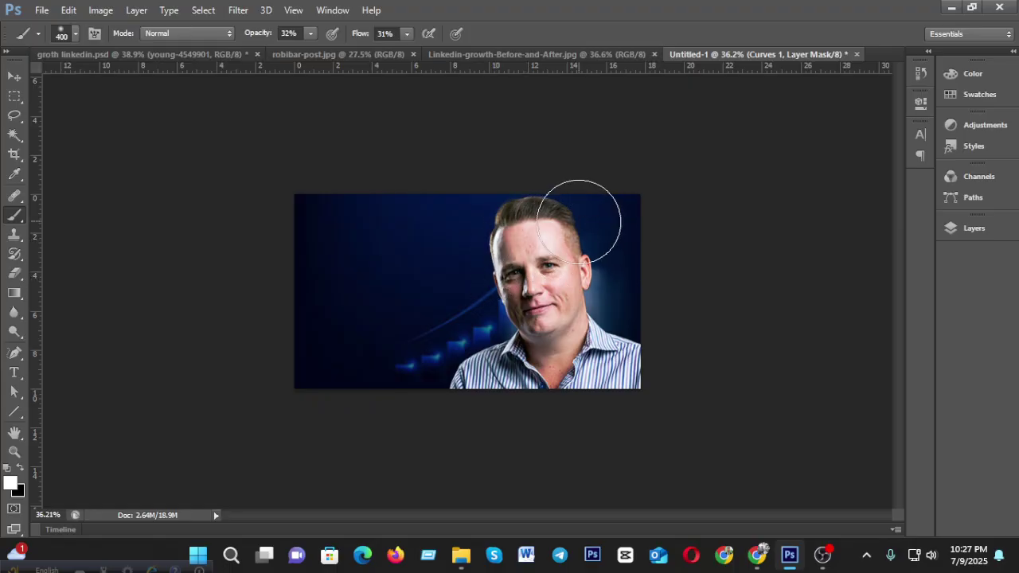
{"action": "key", "text": "bracketleft"}
{"action": "key", "text": "bracketleft"}
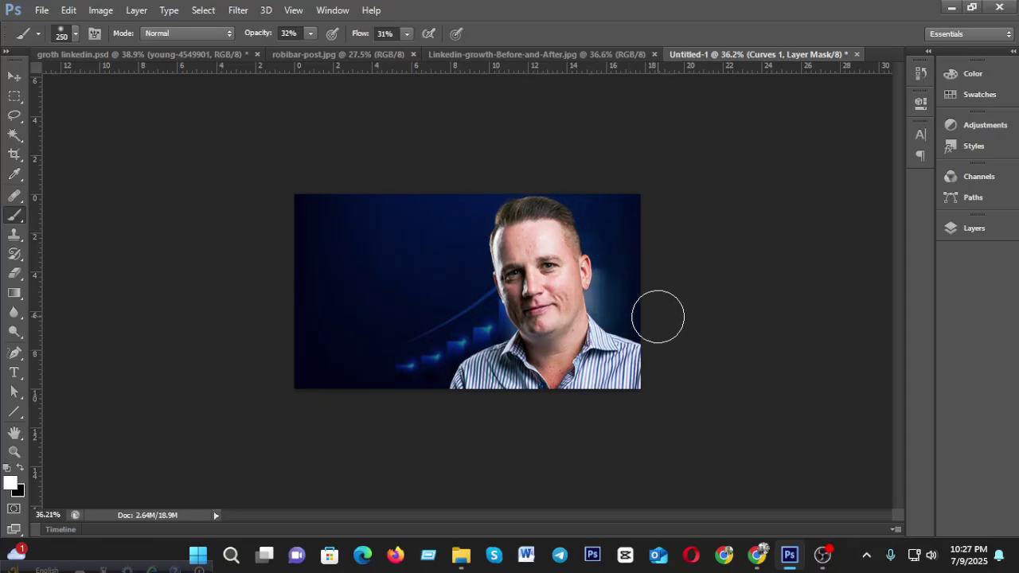
Add a second Curves adjustment layer above Curves 1 and raise the midpoint of its RGB curve to brighten the image.
{"action": "left_click", "coordinate": [971, 228]}
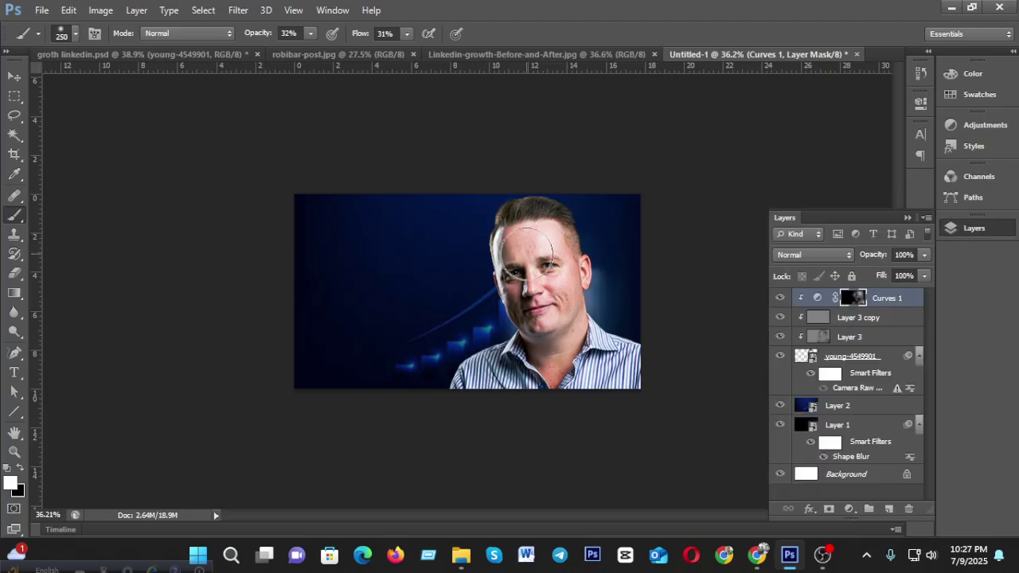
{"action": "left_click", "coordinate": [849, 509]}
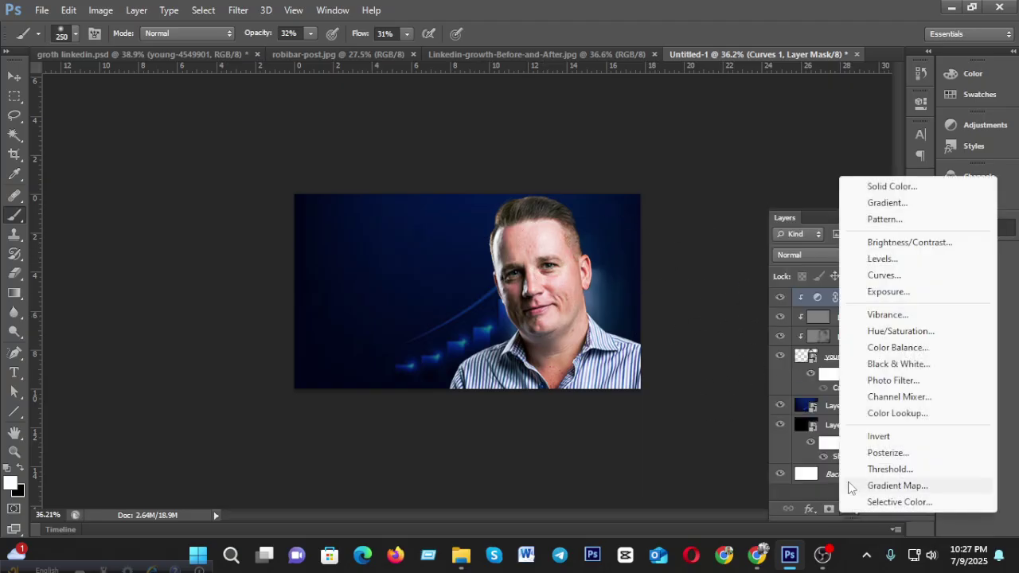
{"action": "left_click", "coordinate": [883, 276]}
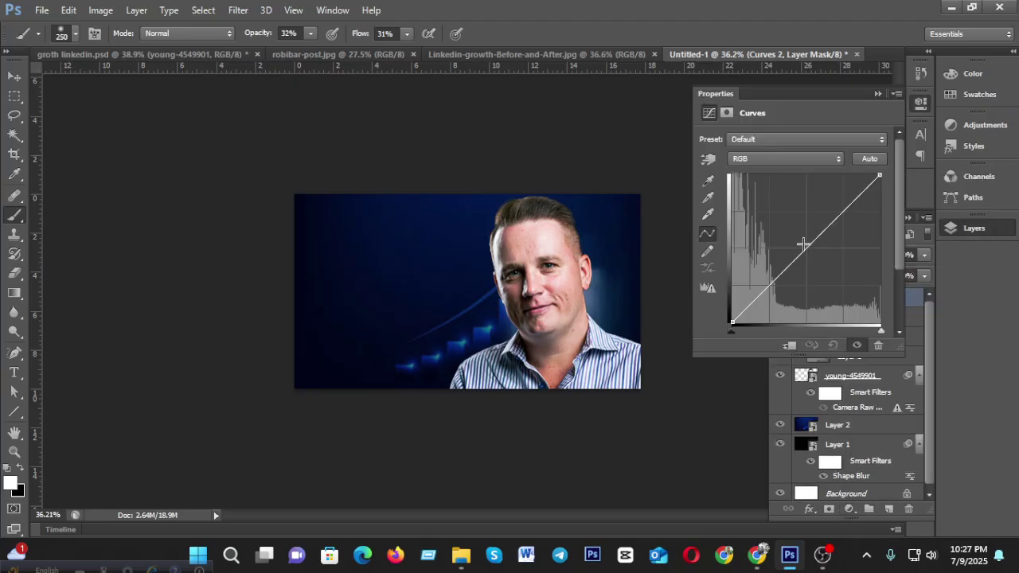
{"action": "left_click_drag", "start_coordinate": [804, 245], "coordinate": [800, 238]}
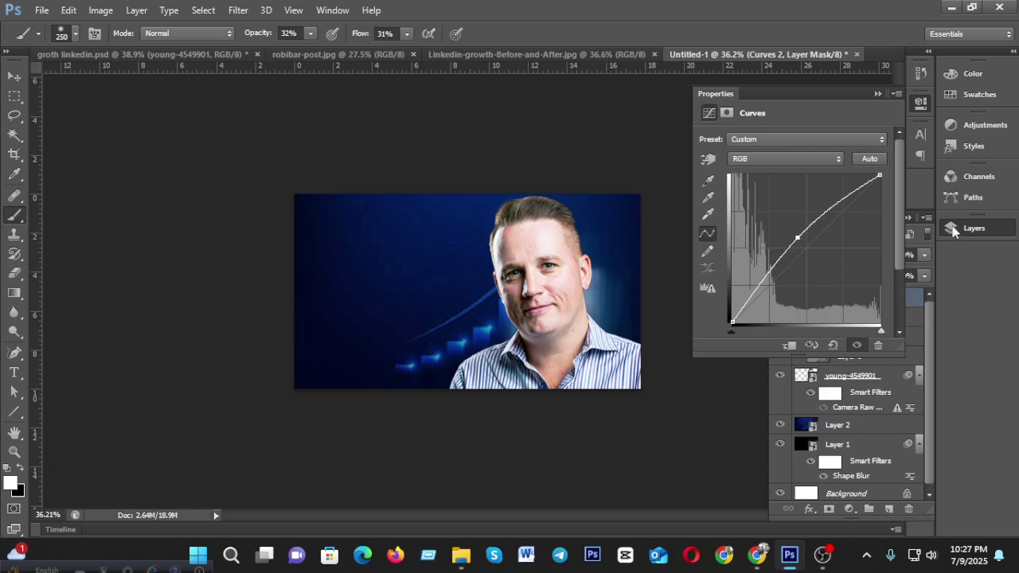
Invert the Curves 2 mask to black and clip the adjustment to the man's layer.
{"action": "left_click", "coordinate": [914, 109]}
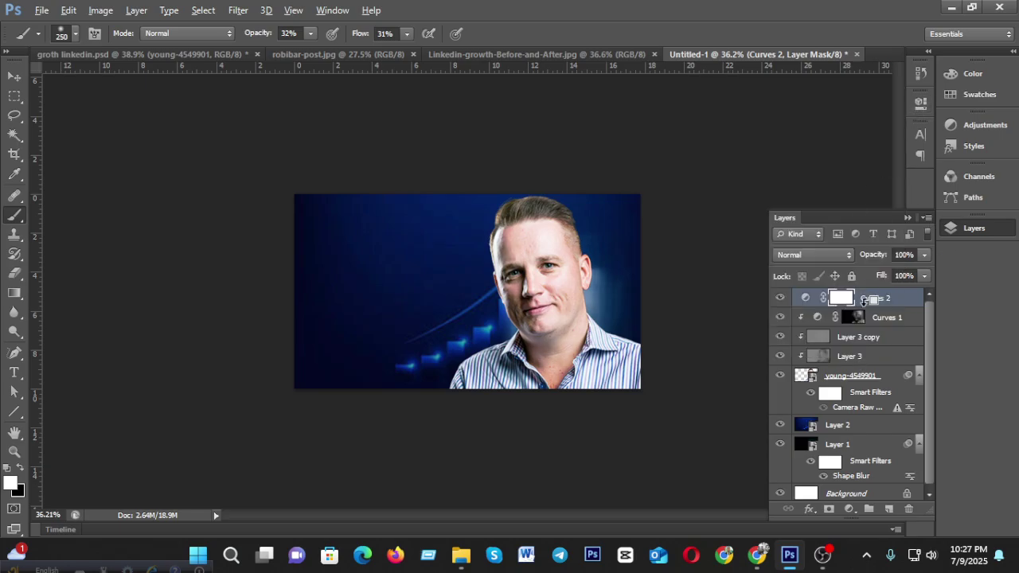
{"action": "left_click_drag", "start_coordinate": [864, 299], "coordinate": [850, 298]}
{"action": "key", "text": "ctrl+alt+g"}
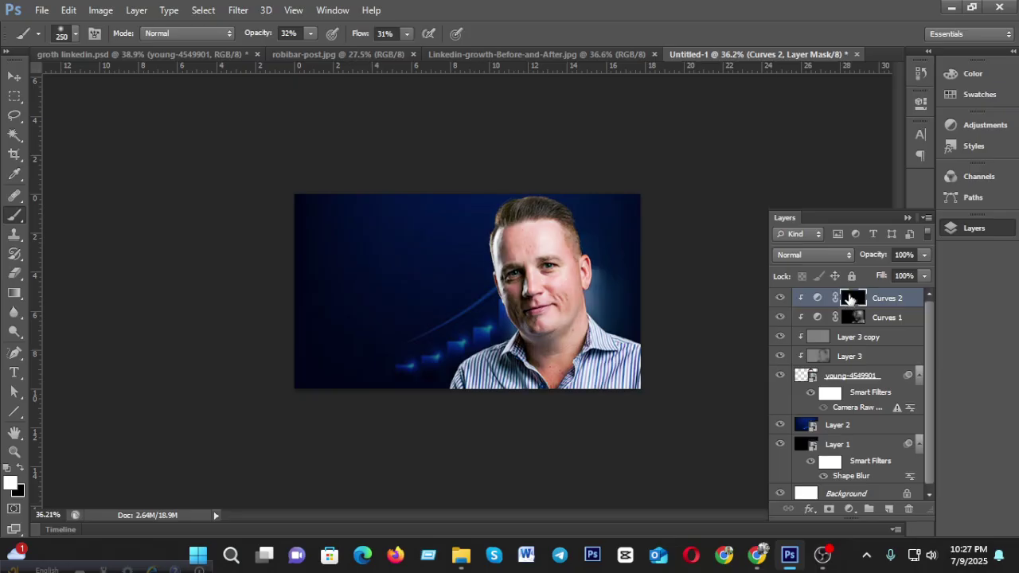
Paint white highlights on the Curves 2 mask over the man's face with the brush reduced to 30 px.
{"action": "scroll", "coordinate": [630, 288], "scroll_direction": "up", "scroll_amount": 3}
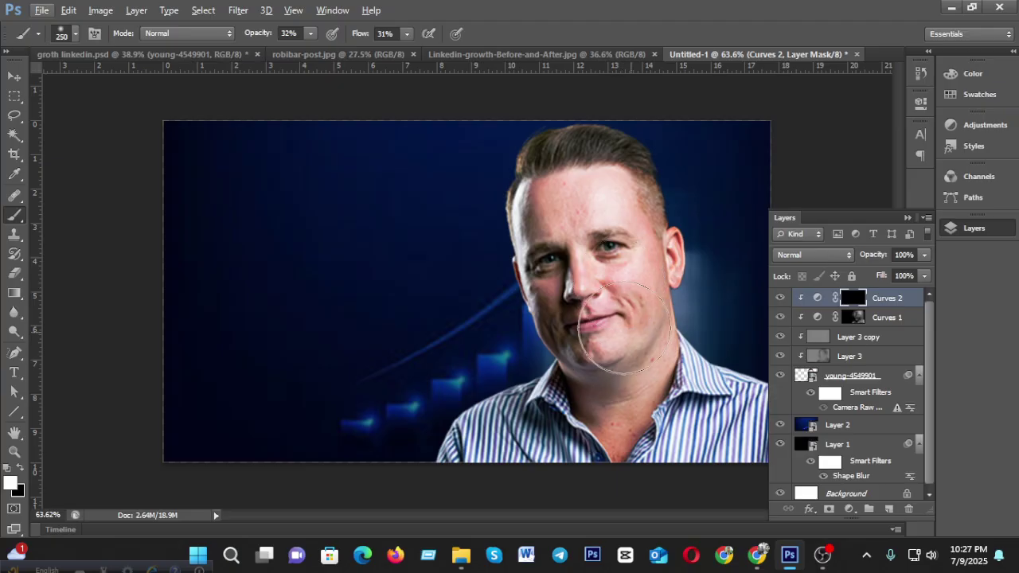
{"action": "key", "text": "bracketleft"}
{"action": "key", "text": "bracketleft"}
{"action": "key", "text": "bracketleft"}
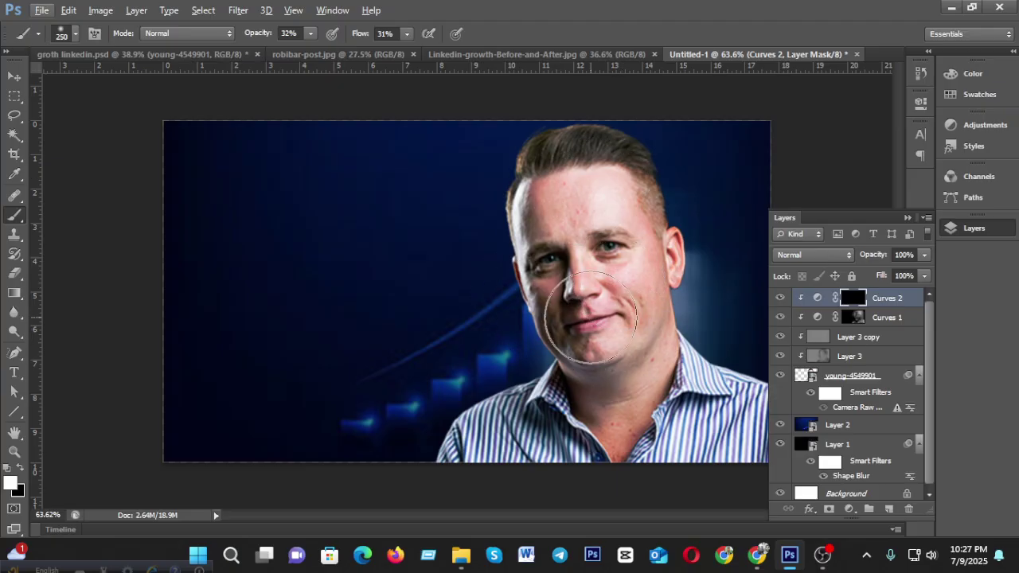
{"action": "key", "text": "bracketleft"}
{"action": "key", "text": "bracketleft"}
{"action": "key", "text": "bracketleft"}
{"action": "key", "text": "bracketleft"}
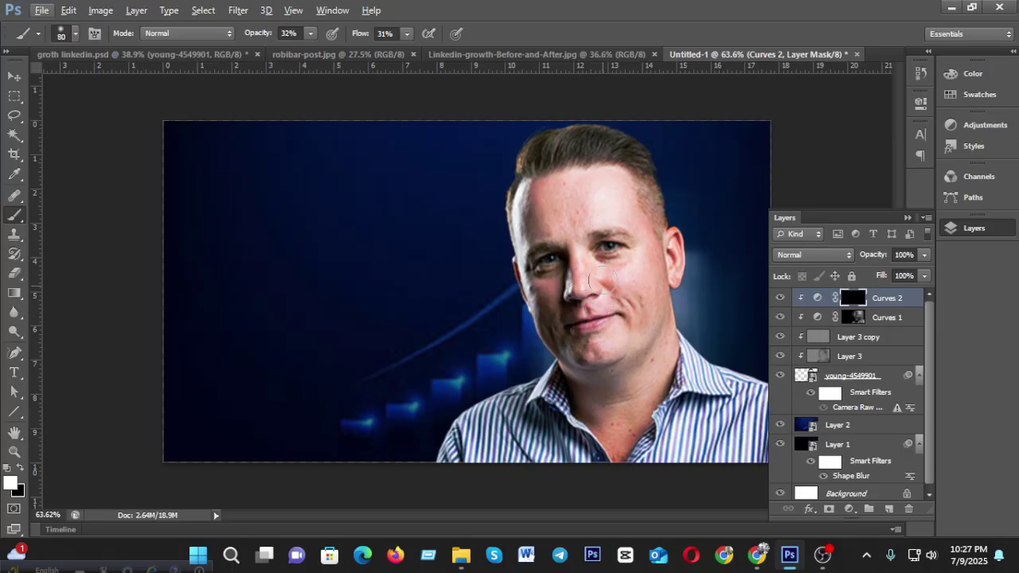
{"action": "key", "text": "bracketleft"}
{"action": "key", "text": "bracketleft"}
{"action": "key", "text": "bracketleft"}
{"action": "key", "text": "bracketleft"}
{"action": "scroll", "coordinate": [645, 334], "scroll_direction": "down", "scroll_amount": 3}
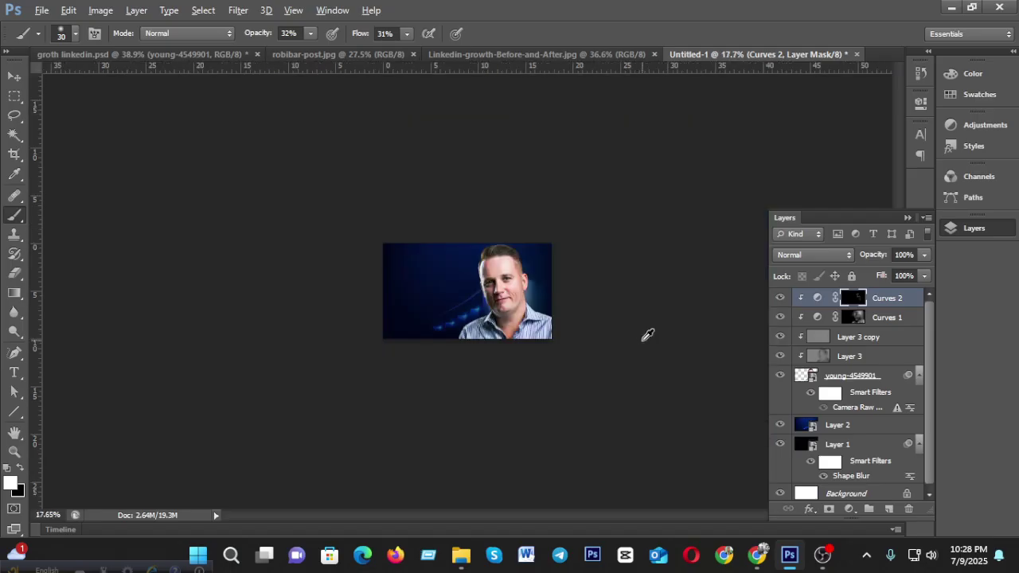
{"action": "scroll", "coordinate": [505, 364], "scroll_direction": "up", "scroll_amount": 2}
{"action": "scroll", "coordinate": [505, 364], "scroll_direction": "down", "scroll_amount": 1}
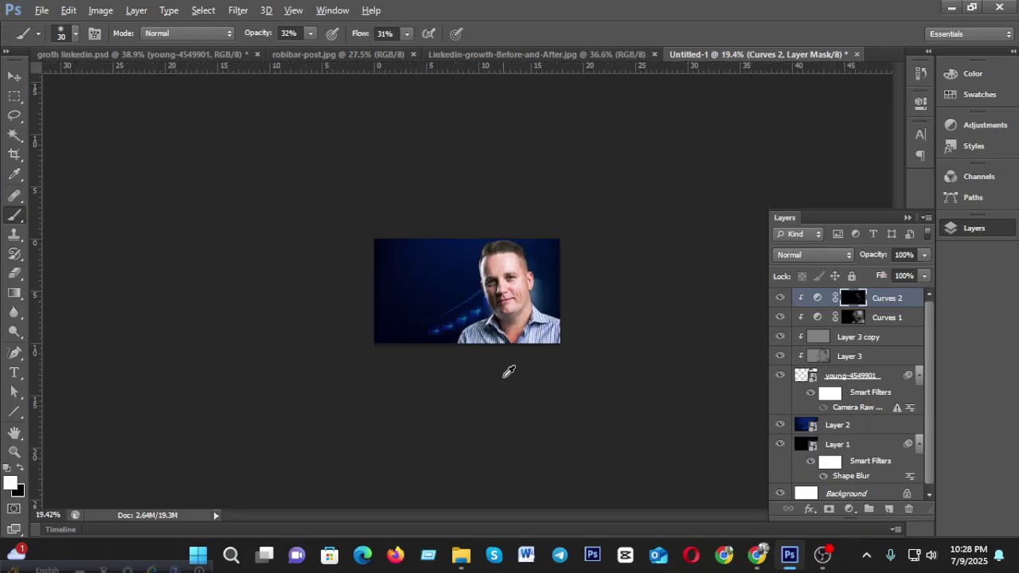
{"action": "scroll", "coordinate": [509, 372], "scroll_direction": "up", "scroll_amount": 4}
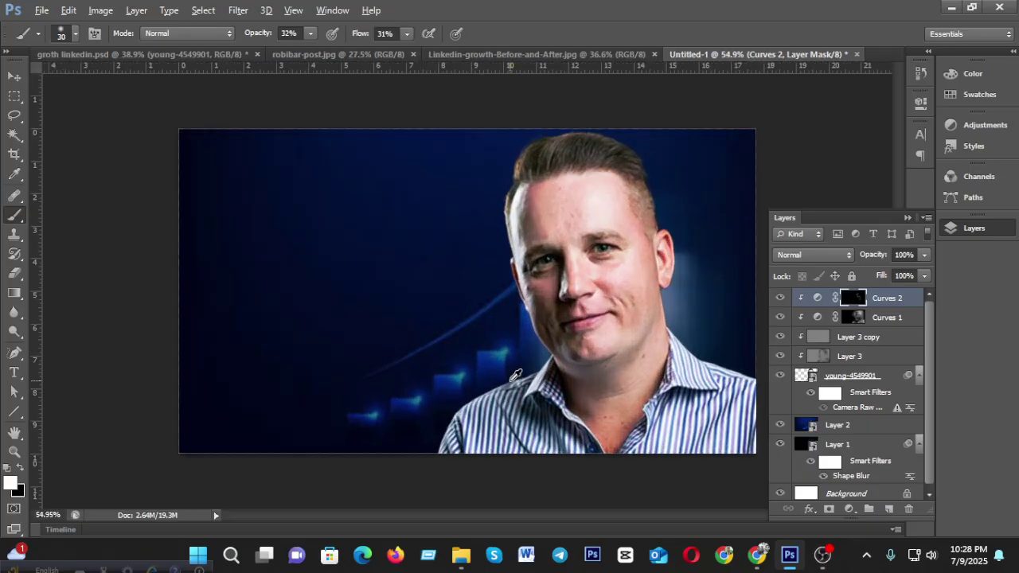
{"action": "scroll", "coordinate": [514, 374], "scroll_direction": "down", "scroll_amount": 1}
{"action": "left_click", "coordinate": [846, 356], "text": "shift"}
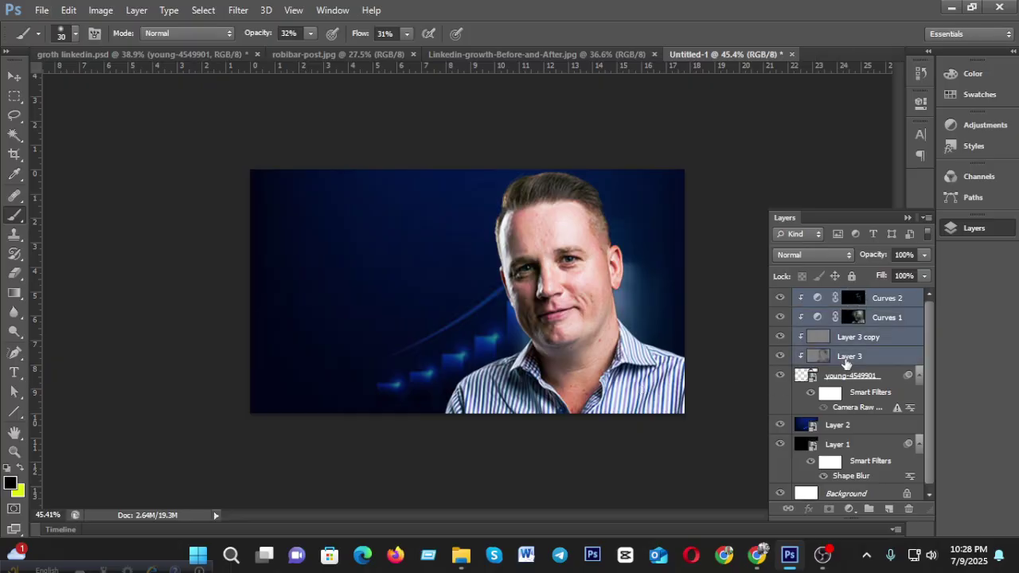
{"action": "key", "text": "ctrl+g"}
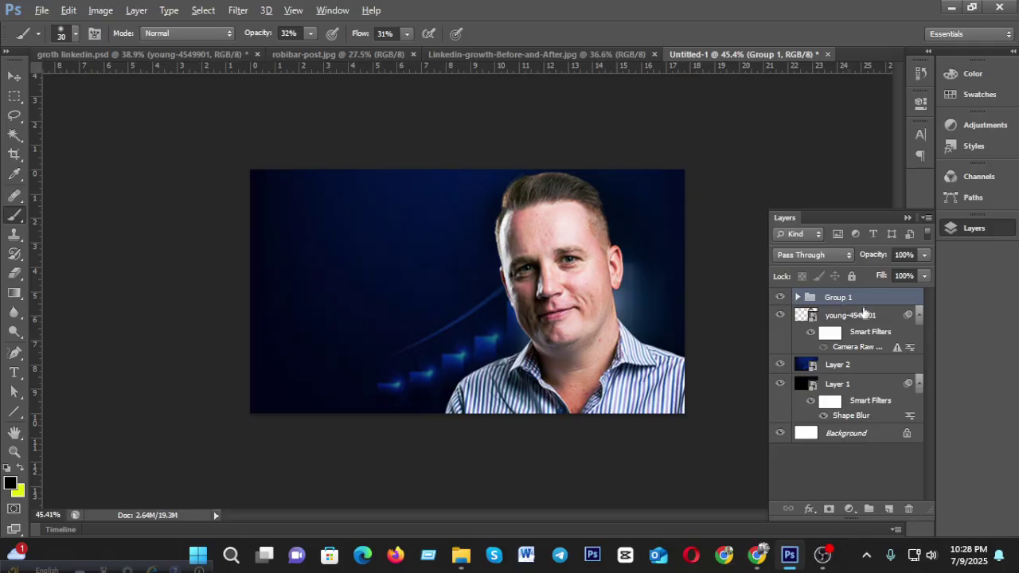
{"action": "key", "text": "ctrl+z"}
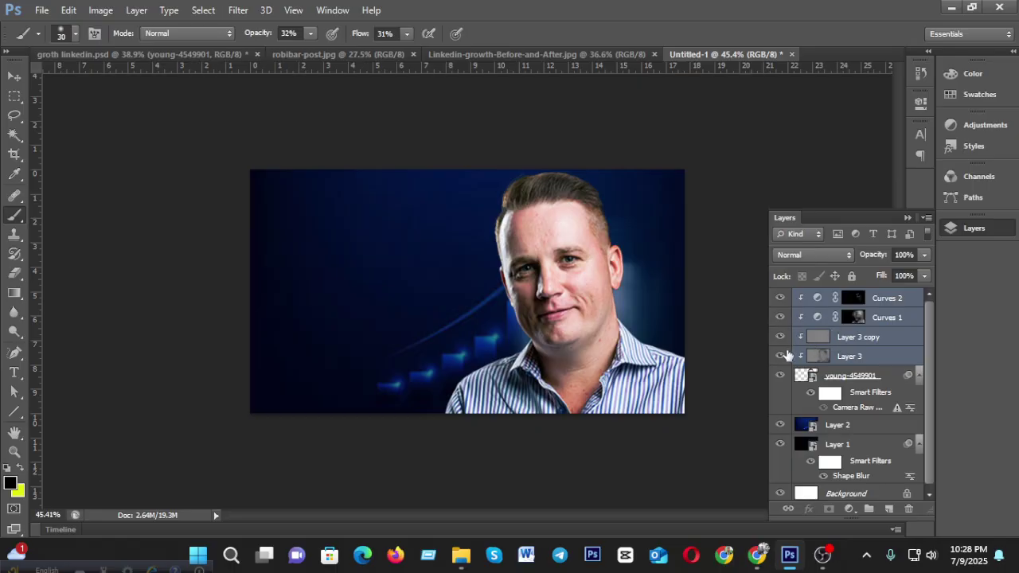
Hide Curves 2, Curves 1, Layer 3 copy and Layer 3 to compare the portrait without shading, and show them again.
{"action": "left_click_drag", "start_coordinate": [780, 356], "coordinate": [780, 298]}
{"action": "scroll", "coordinate": [669, 314], "scroll_direction": "up", "scroll_amount": 2}
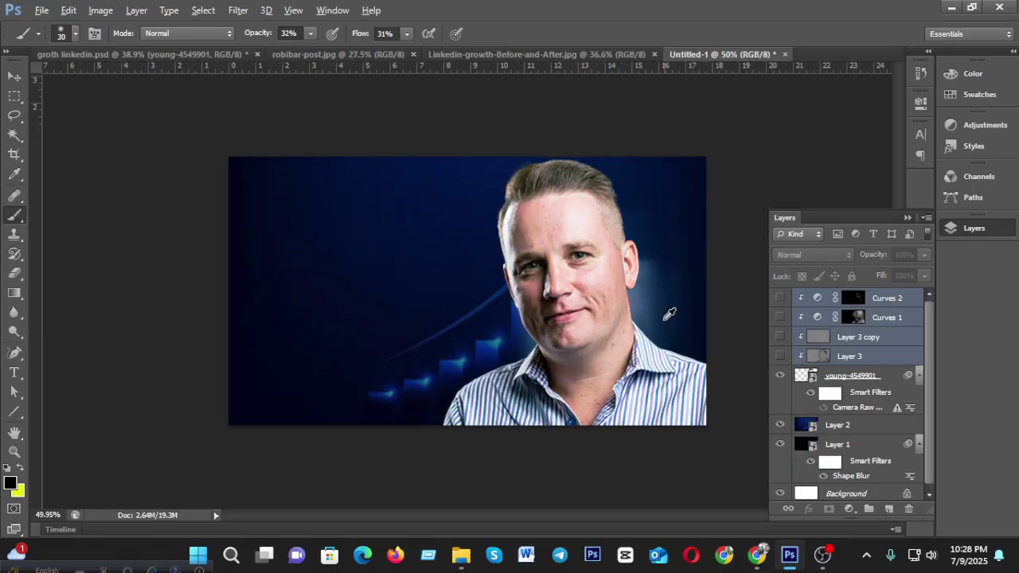
{"action": "scroll", "coordinate": [669, 410], "scroll_direction": "up", "scroll_amount": 2}
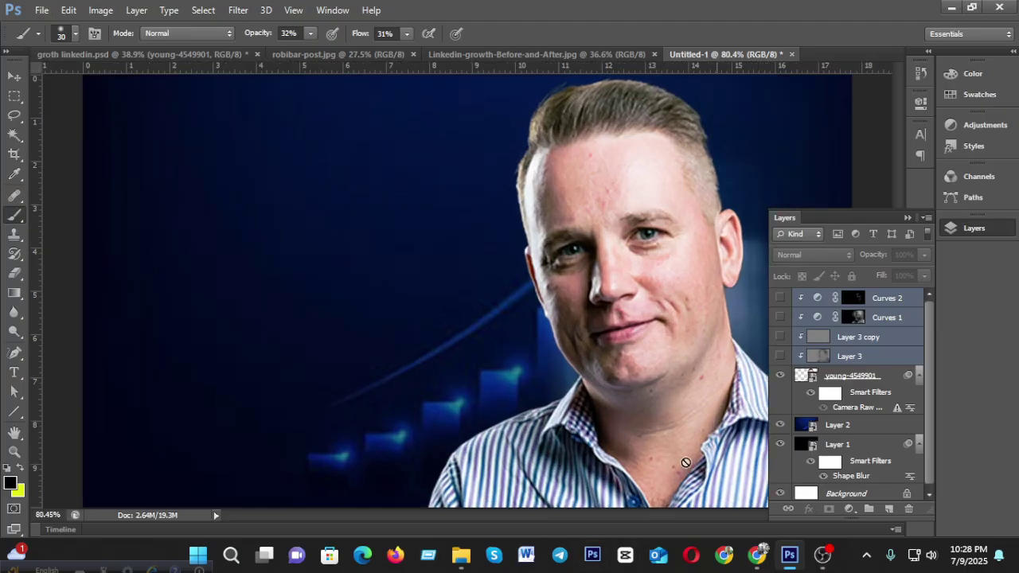
{"action": "left_click", "coordinate": [954, 230]}
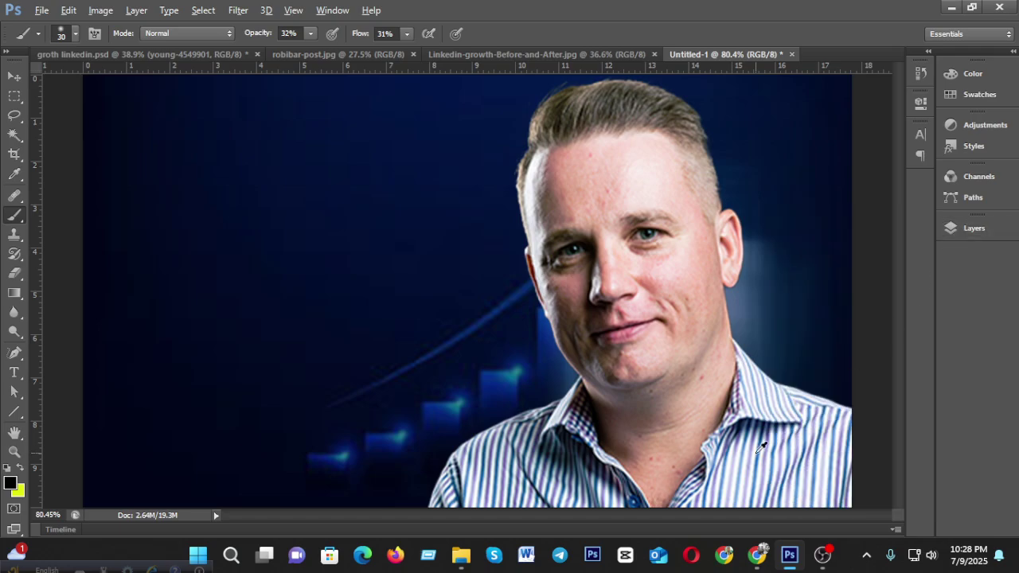
{"action": "scroll", "coordinate": [762, 448], "scroll_direction": "up", "scroll_amount": 1}
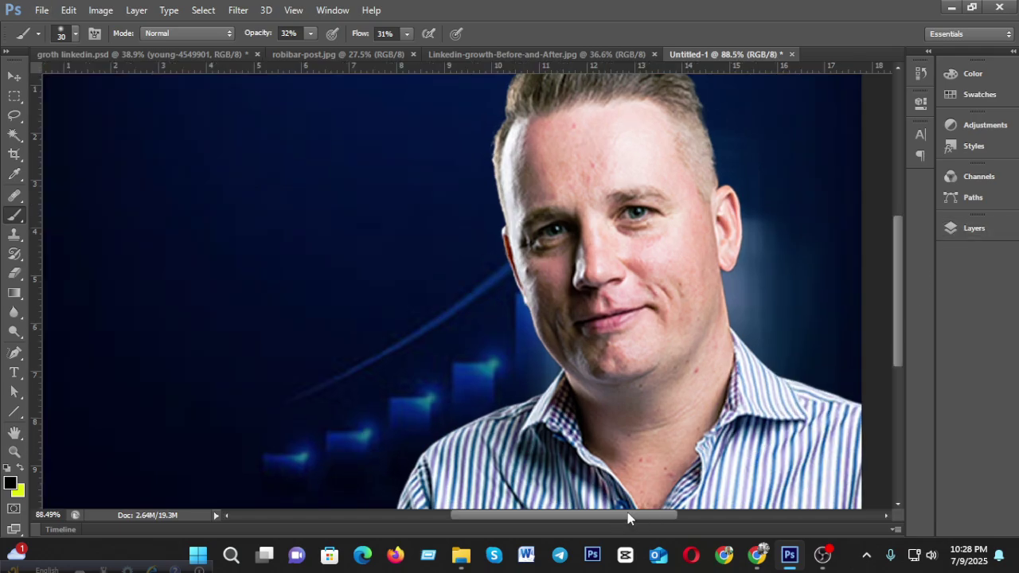
{"action": "left_click_drag", "start_coordinate": [627, 513], "coordinate": [657, 515]}
{"action": "scroll", "coordinate": [637, 378], "scroll_direction": "down", "scroll_amount": 1}
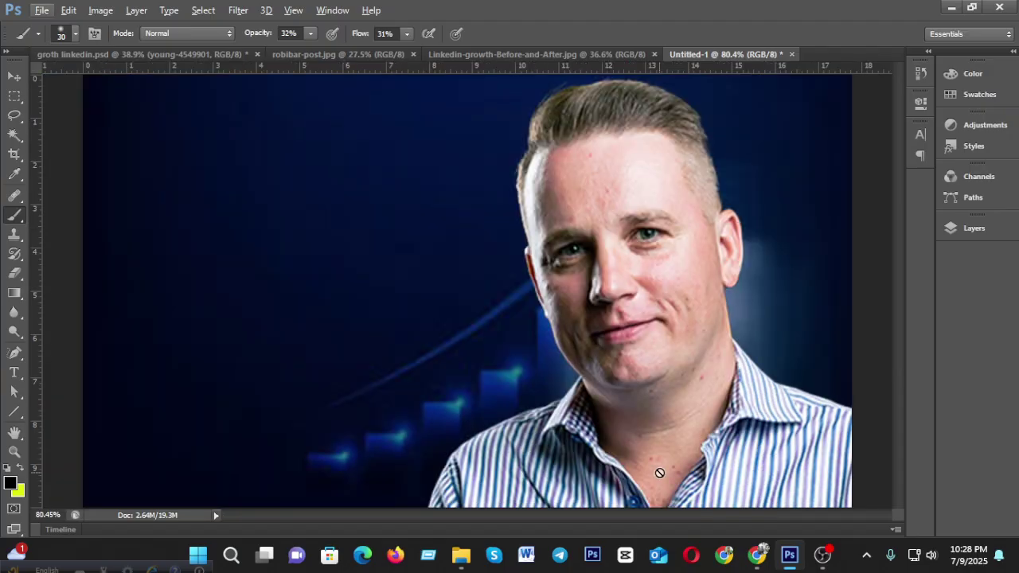
{"action": "scroll", "coordinate": [671, 463], "scroll_direction": "down", "scroll_amount": 1}
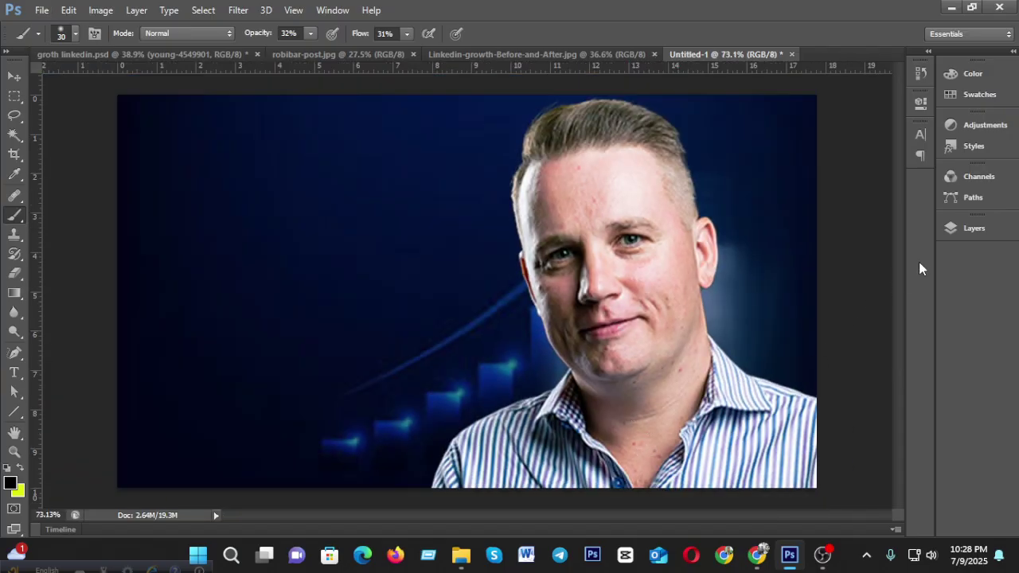
{"action": "left_click", "coordinate": [991, 228]}
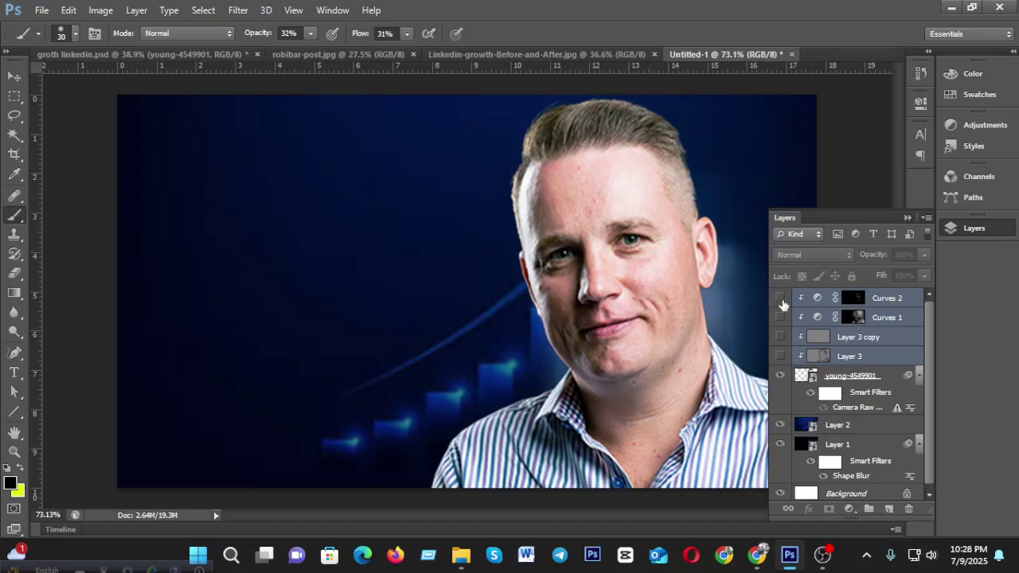
{"action": "left_click_drag", "start_coordinate": [780, 299], "coordinate": [777, 357]}
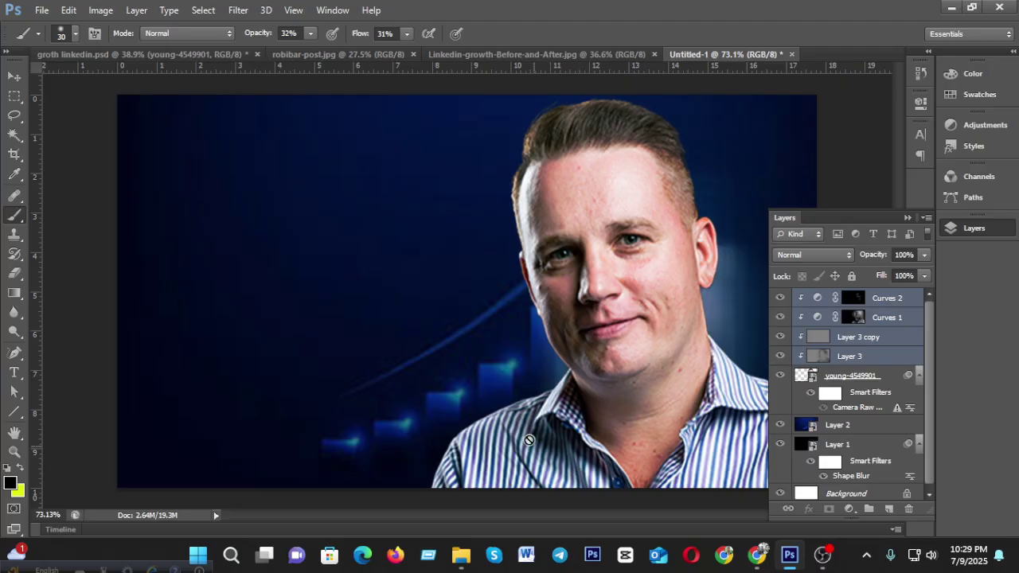
{"action": "scroll", "coordinate": [593, 350], "scroll_direction": "down", "scroll_amount": 3}
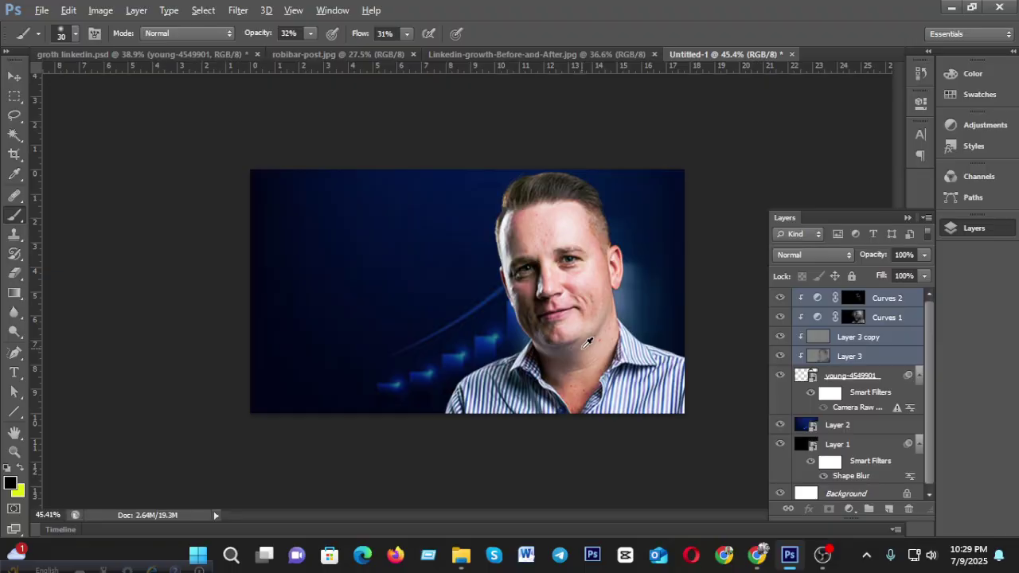
Select the Curves 2 layer and start placing a file, browsing to the Others PNG folder inside Design Asset on drive D.
{"action": "key", "text": "alt"}
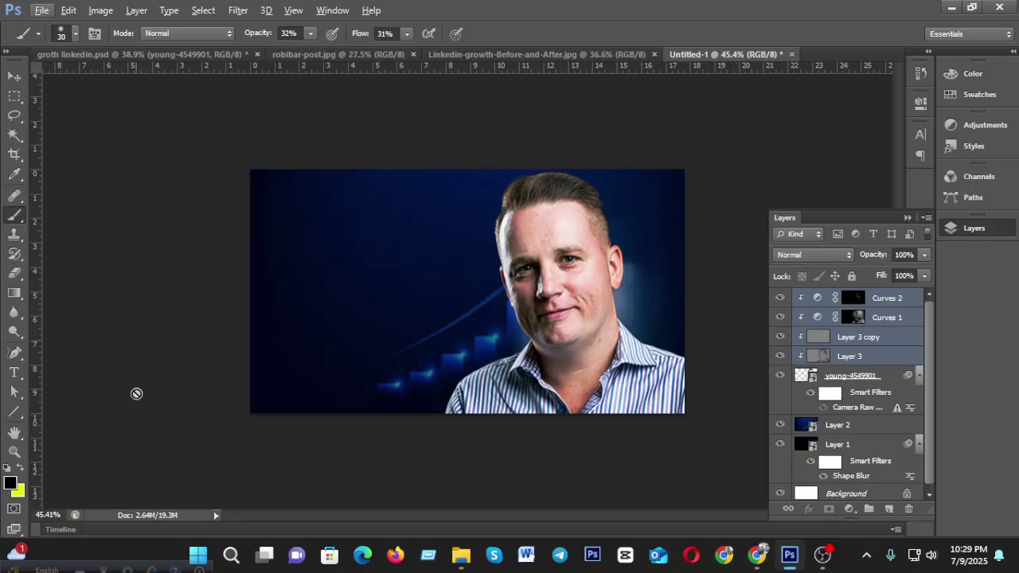
{"action": "left_click", "coordinate": [44, 11]}
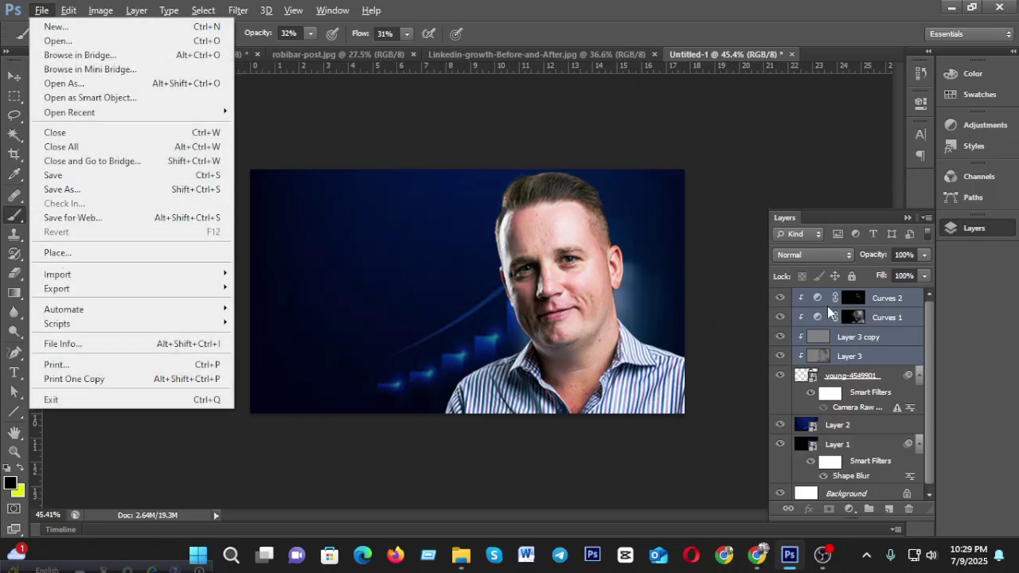
{"action": "left_click", "coordinate": [893, 298]}
{"action": "left_click", "coordinate": [41, 10]}
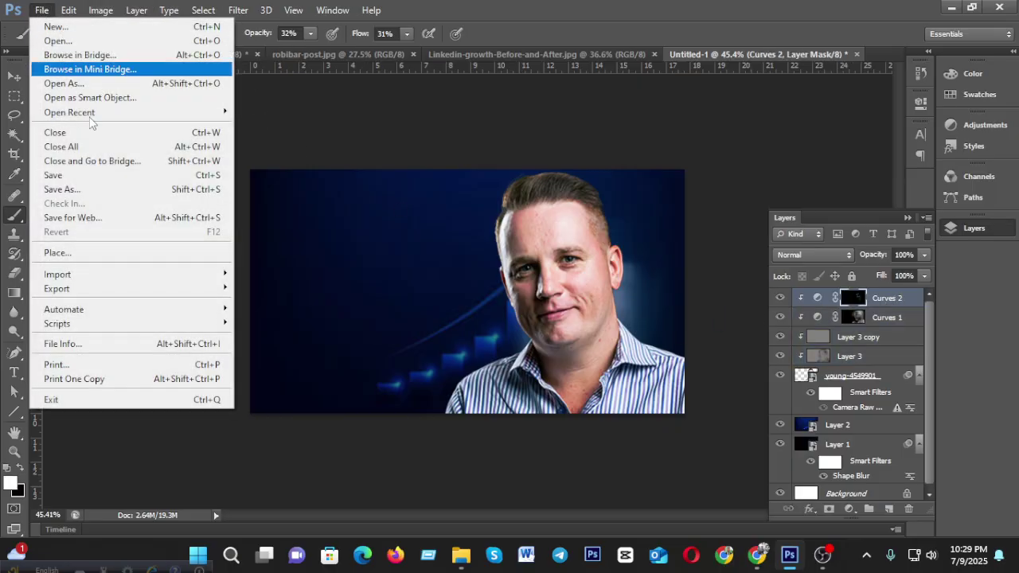
{"action": "left_click", "coordinate": [77, 252]}
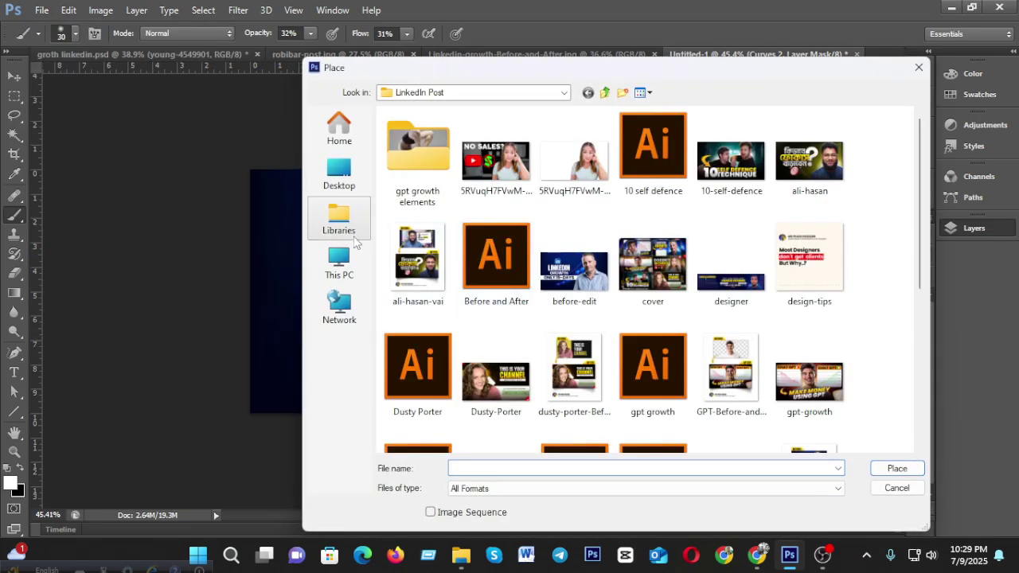
{"action": "left_click", "coordinate": [339, 264]}
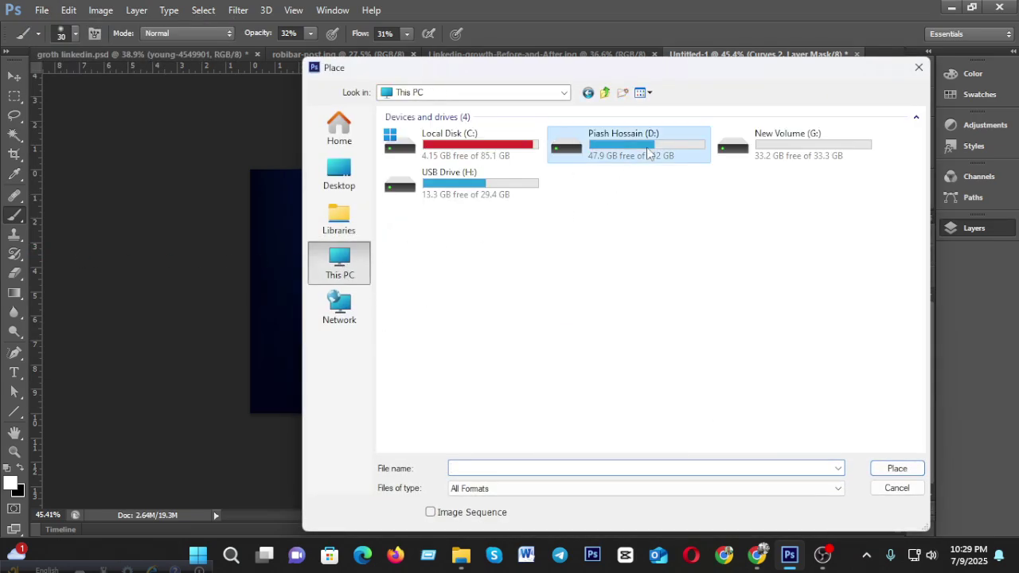
{"action": "double_click", "coordinate": [648, 153]}
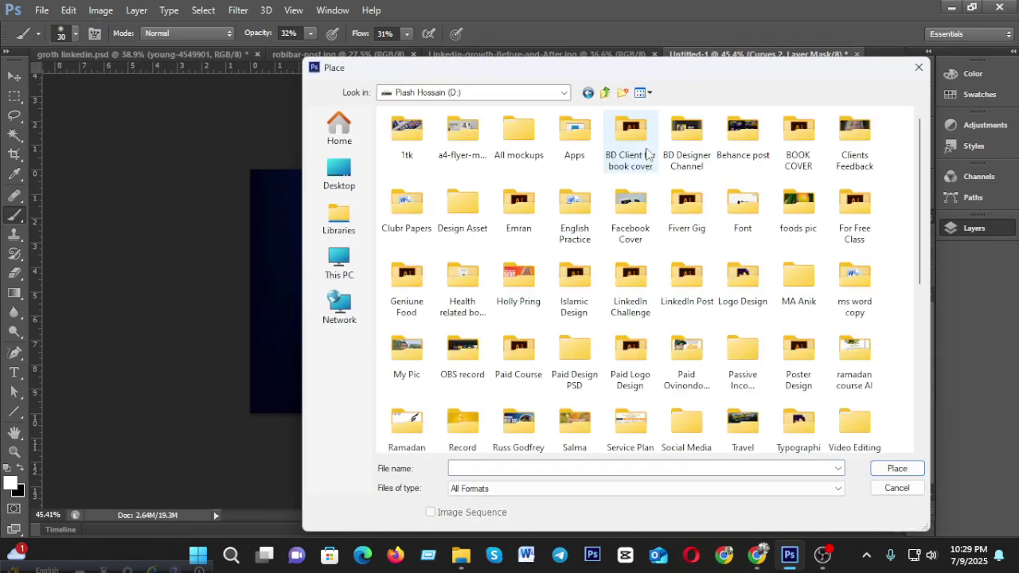
{"action": "double_click", "coordinate": [467, 215]}
{"action": "double_click", "coordinate": [426, 191]}
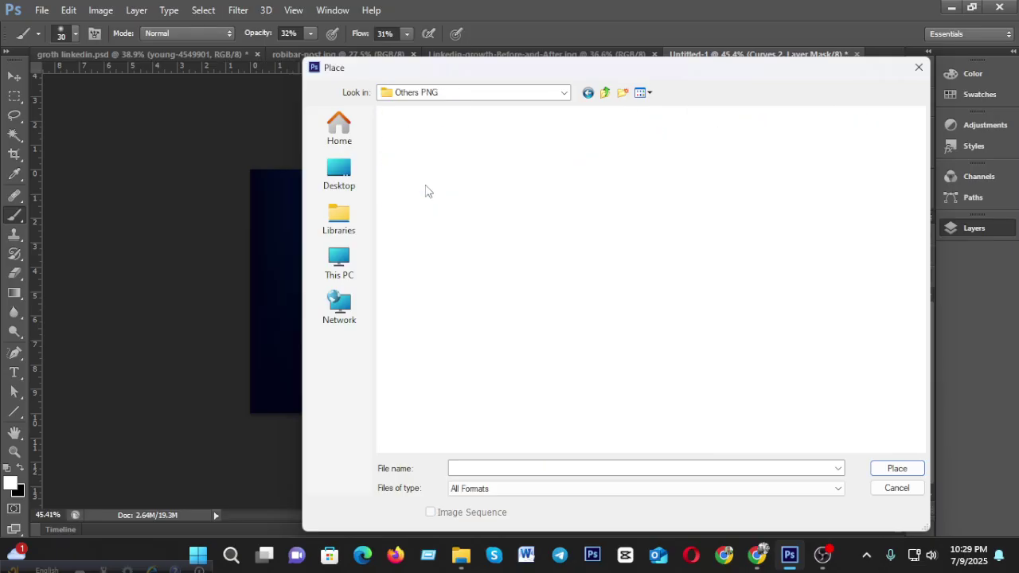
Place the LinkedIn logo image 59c9d7c631f60d36c2228b4391bf7da8 at its default size and convert its layer to a Smart Object.
{"action": "left_click", "coordinate": [406, 209]}
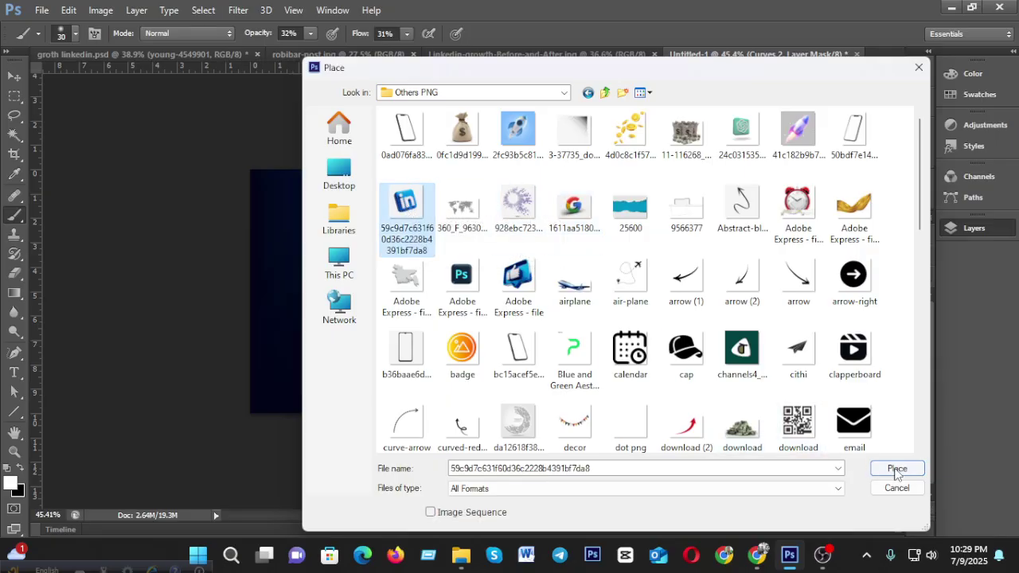
{"action": "left_click", "coordinate": [896, 469]}
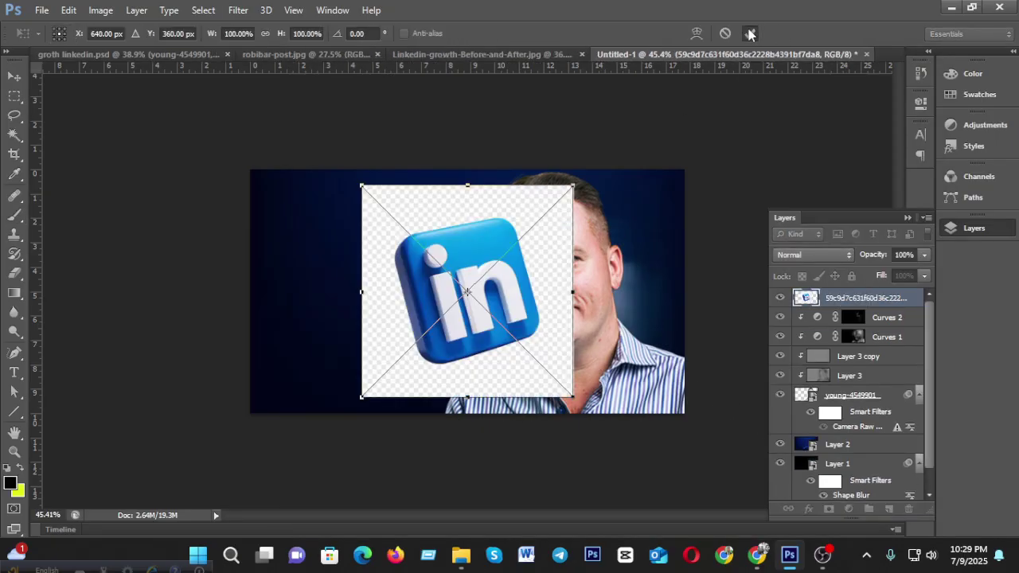
{"action": "left_click", "coordinate": [749, 33]}
{"action": "right_click", "coordinate": [851, 304]}
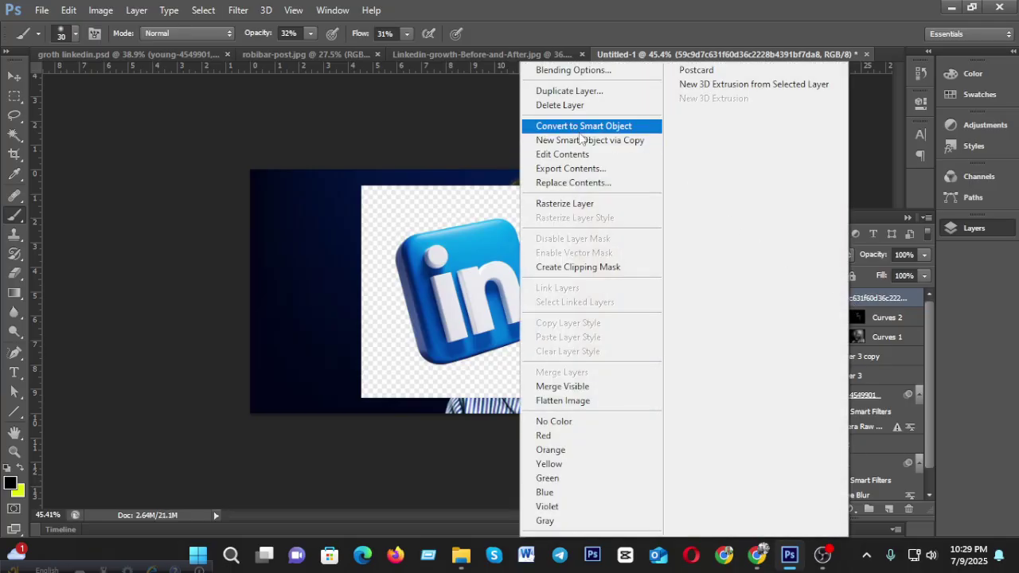
{"action": "left_click", "coordinate": [575, 125]}
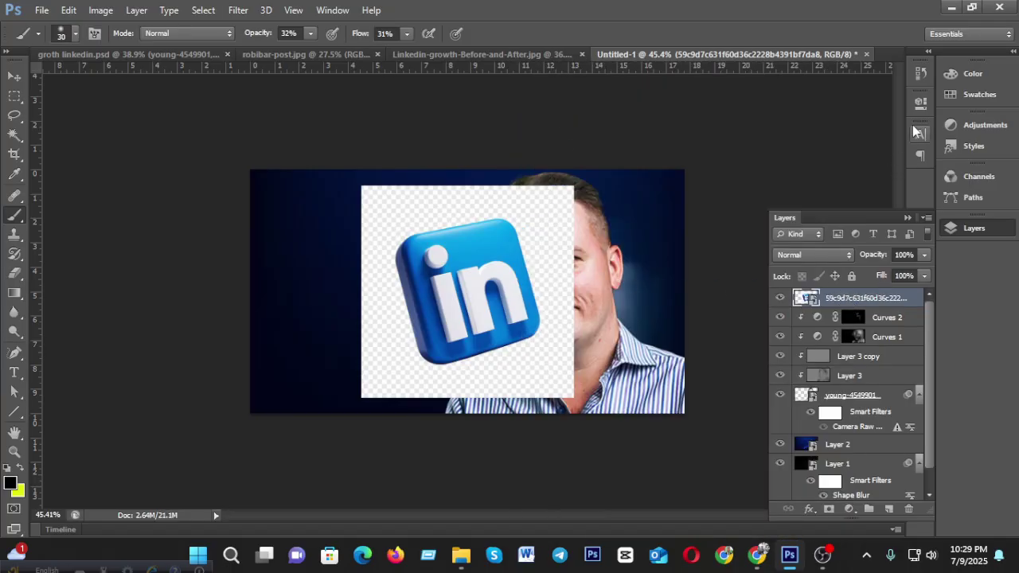
Add a Levels adjustment above the LinkedIn logo with input levels of 29, 0.84 and 213.
{"action": "left_click", "coordinate": [955, 127]}
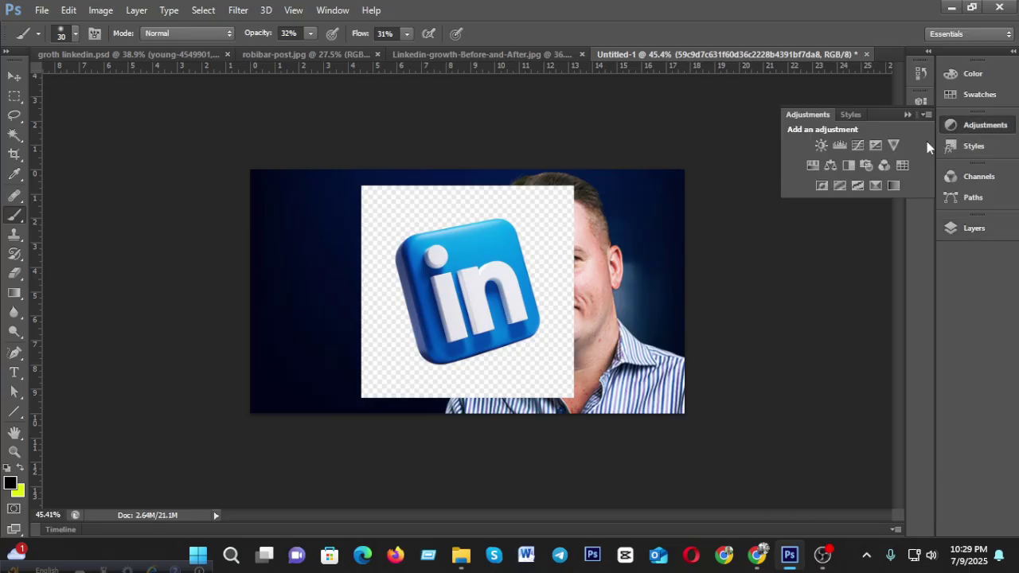
{"action": "left_click", "coordinate": [837, 147]}
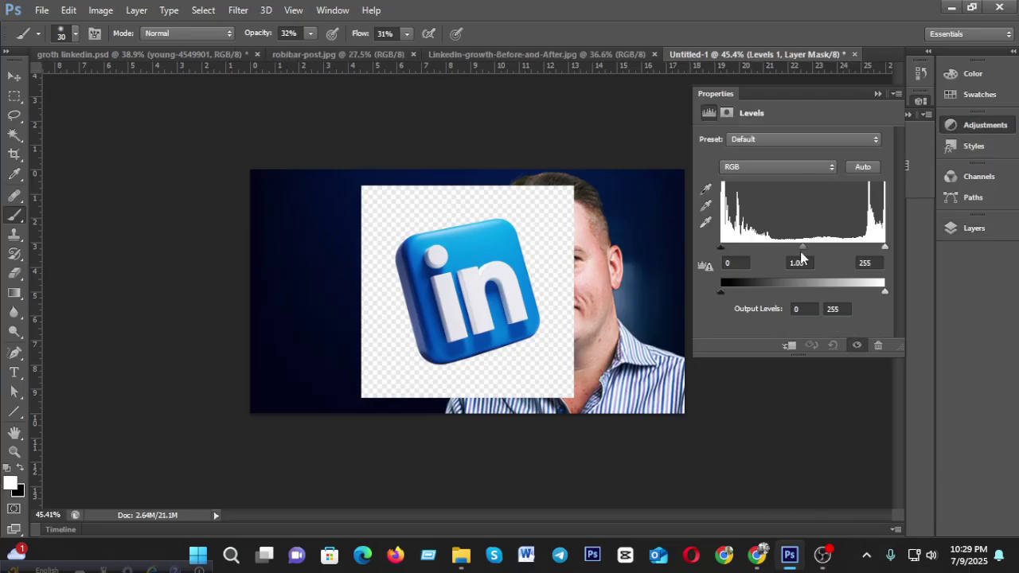
{"action": "left_click_drag", "start_coordinate": [722, 248], "coordinate": [739, 249]}
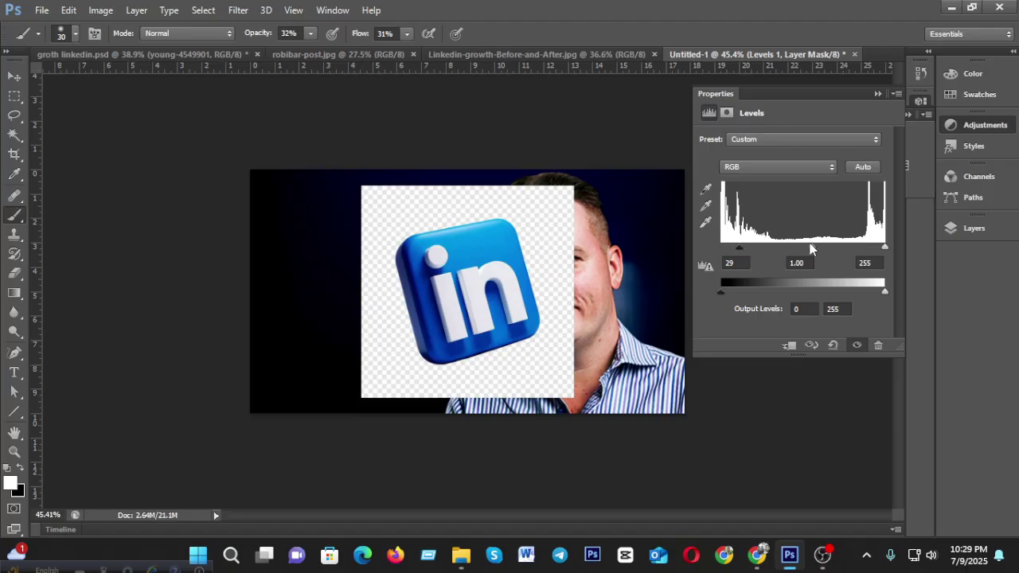
{"action": "left_click_drag", "start_coordinate": [808, 252], "coordinate": [783, 251]}
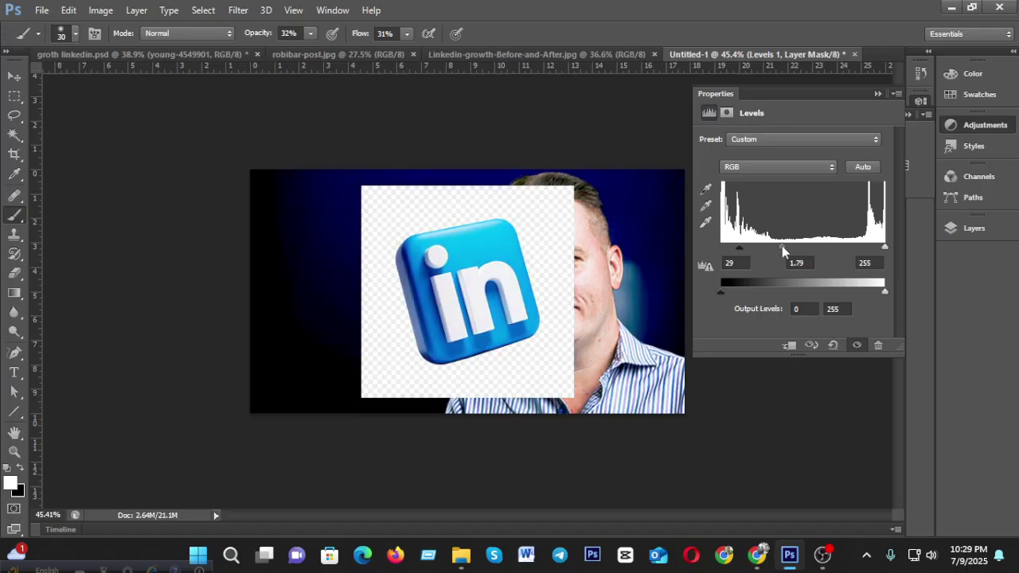
{"action": "left_click_drag", "start_coordinate": [885, 248], "coordinate": [861, 250]}
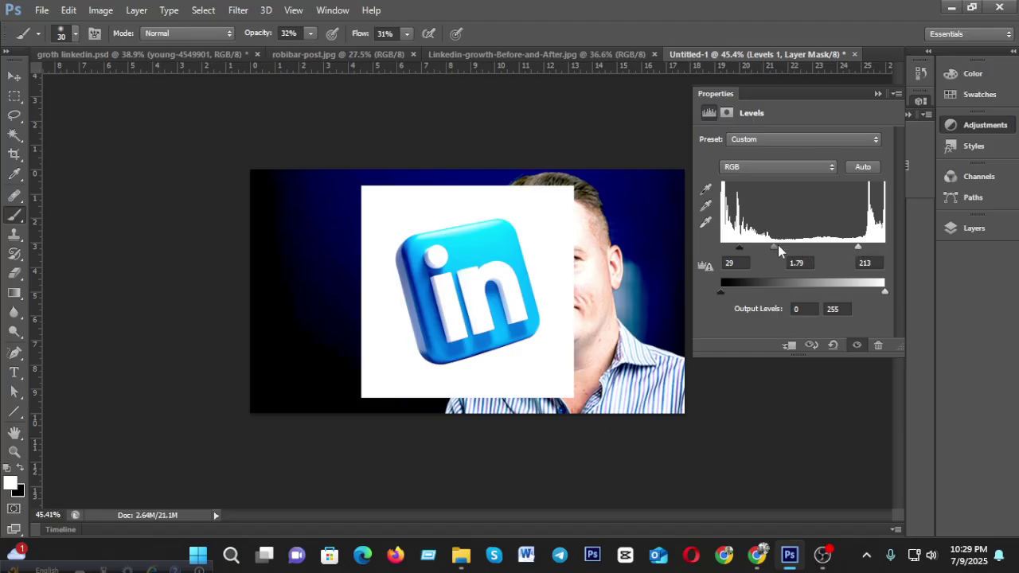
{"action": "left_click_drag", "start_coordinate": [778, 251], "coordinate": [799, 253]}
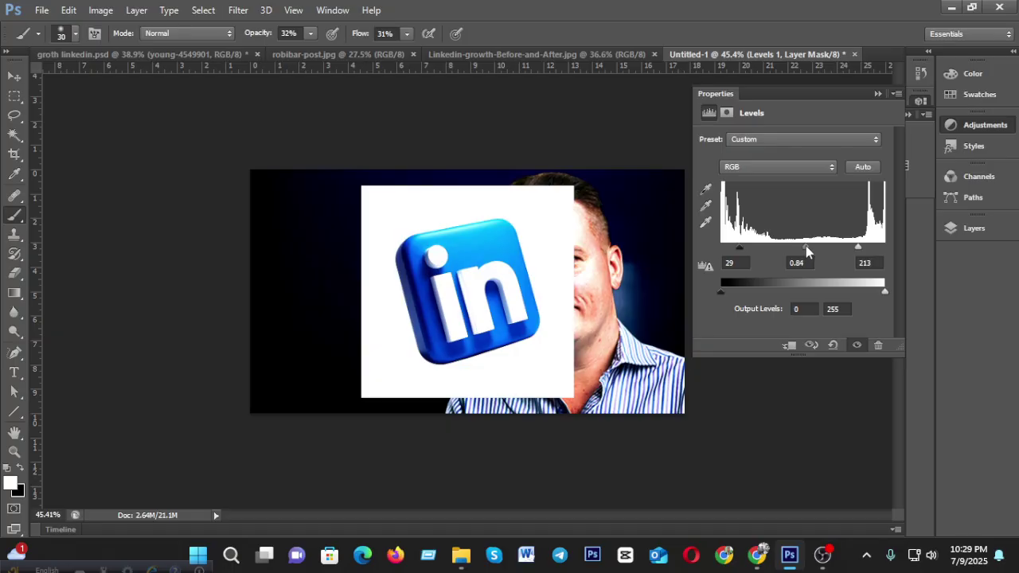
Combine the Levels 1 adjustment and the LinkedIn logo layer into one Smart Object.
{"action": "left_click", "coordinate": [954, 229]}
{"action": "left_click", "coordinate": [877, 318], "text": "shift"}
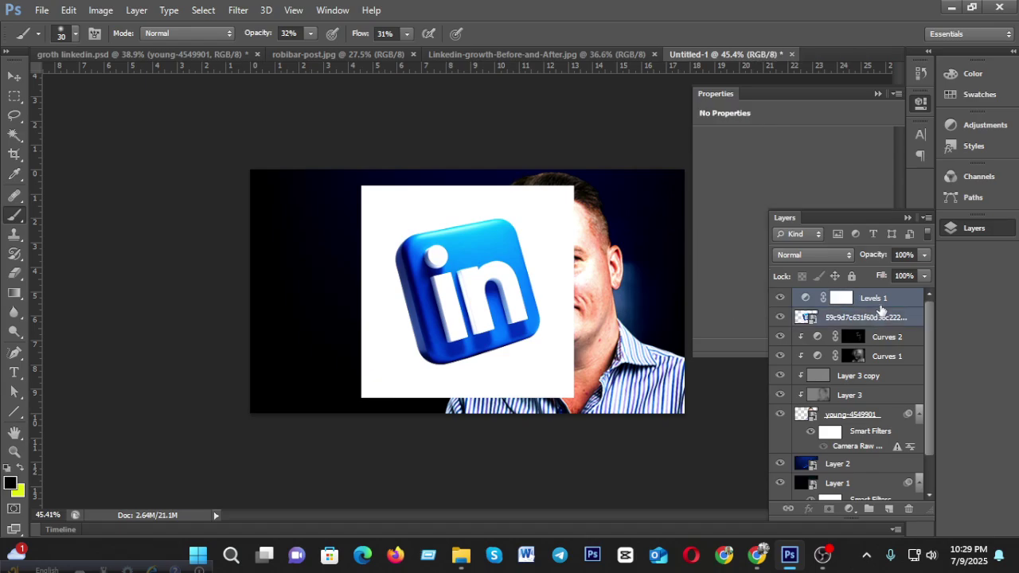
{"action": "right_click", "coordinate": [876, 317]}
{"action": "left_click", "coordinate": [609, 148]}
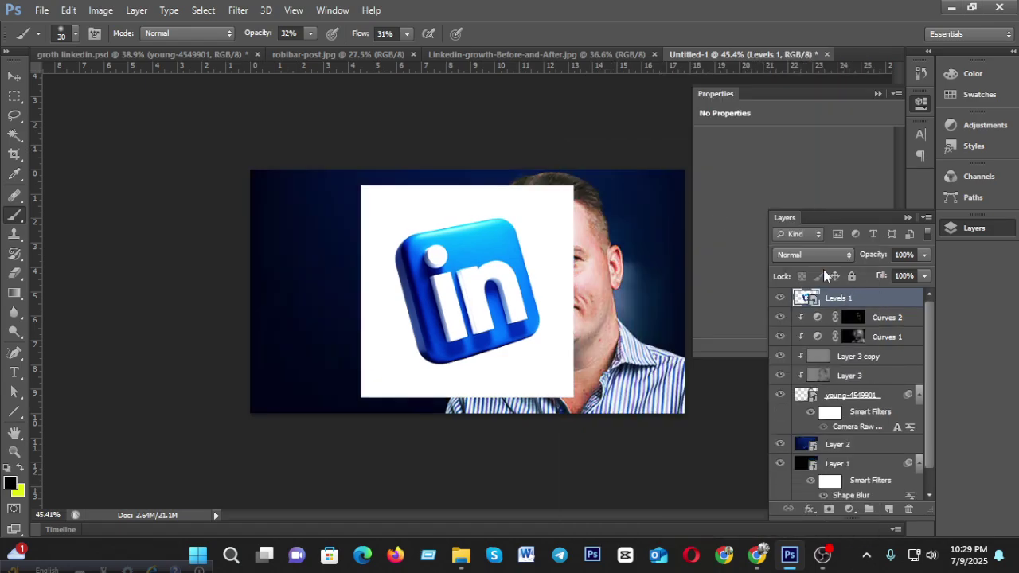
{"action": "left_click", "coordinate": [921, 102]}
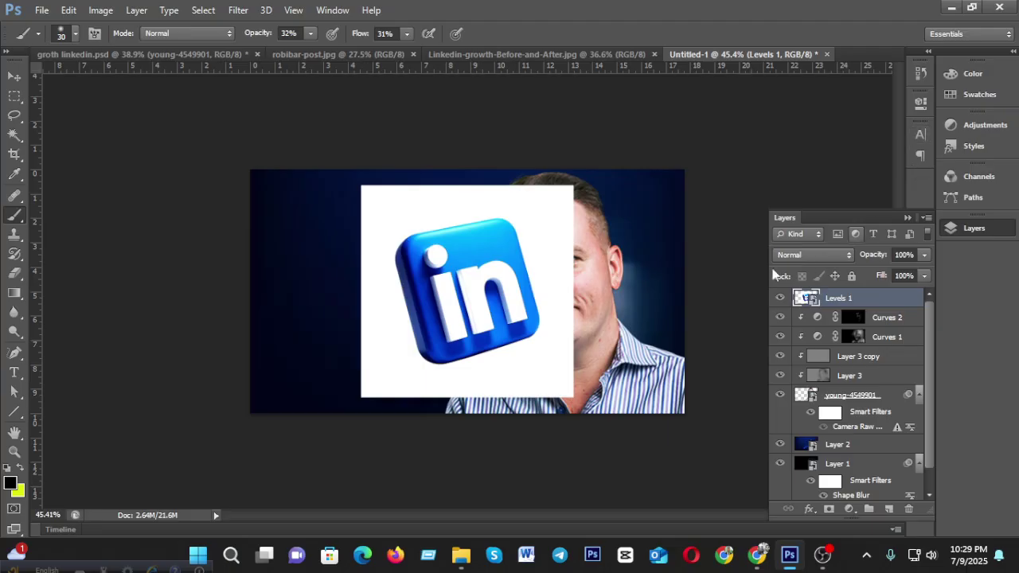
Mask out the logo's white surround using a Magic Wand selection and an inverted layer mask, and convert the result to a Smart Object.
{"action": "left_click", "coordinate": [14, 134]}
{"action": "left_click", "coordinate": [371, 221]}
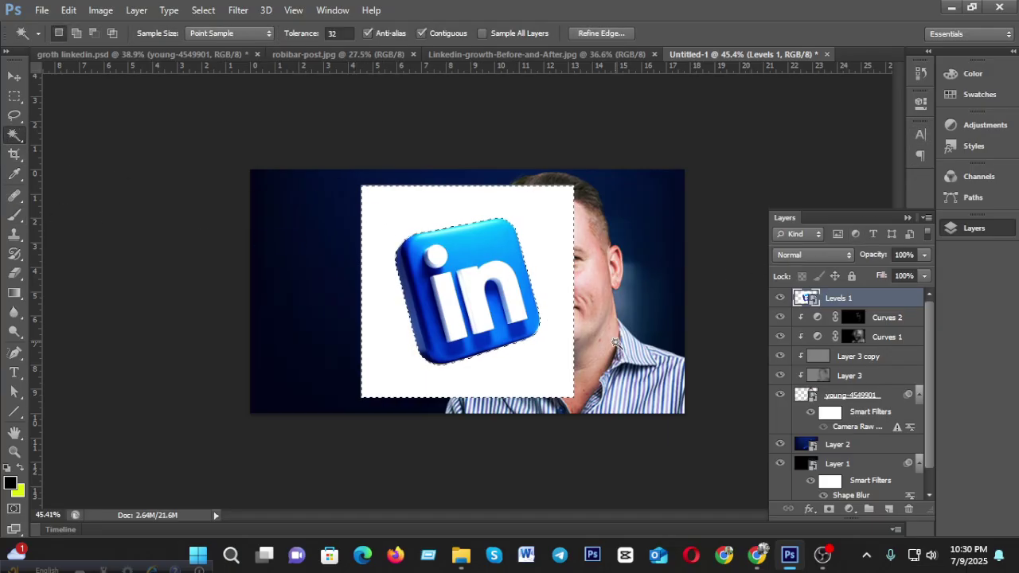
{"action": "left_click", "coordinate": [829, 509]}
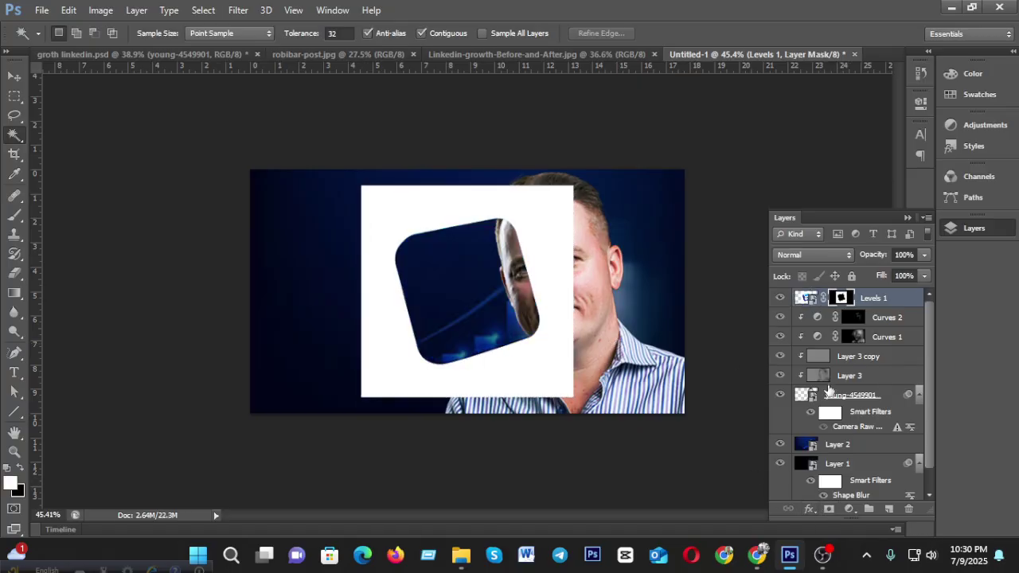
{"action": "key", "text": "ctrl+i"}
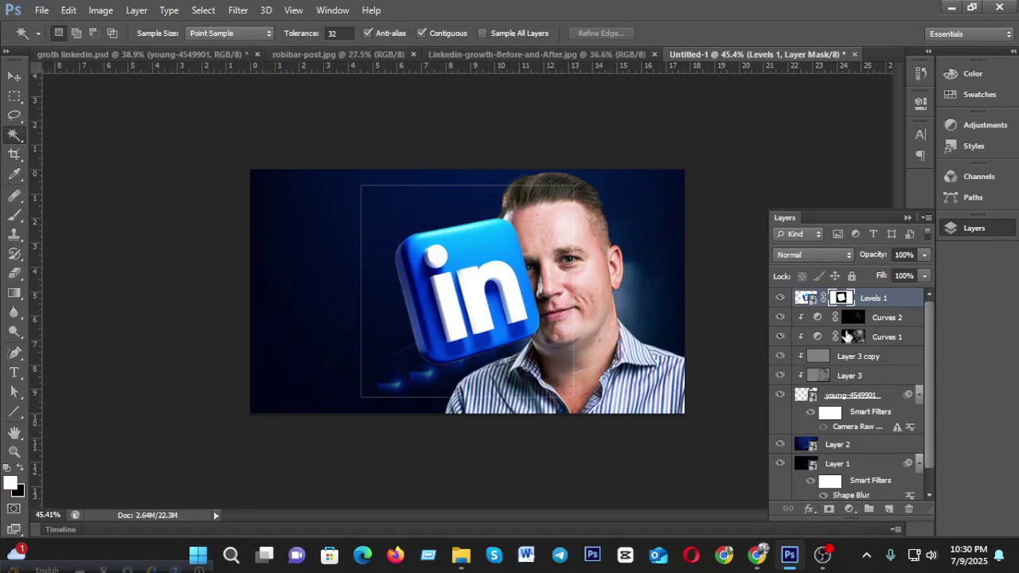
{"action": "right_click", "coordinate": [866, 299]}
{"action": "left_click", "coordinate": [593, 77]}
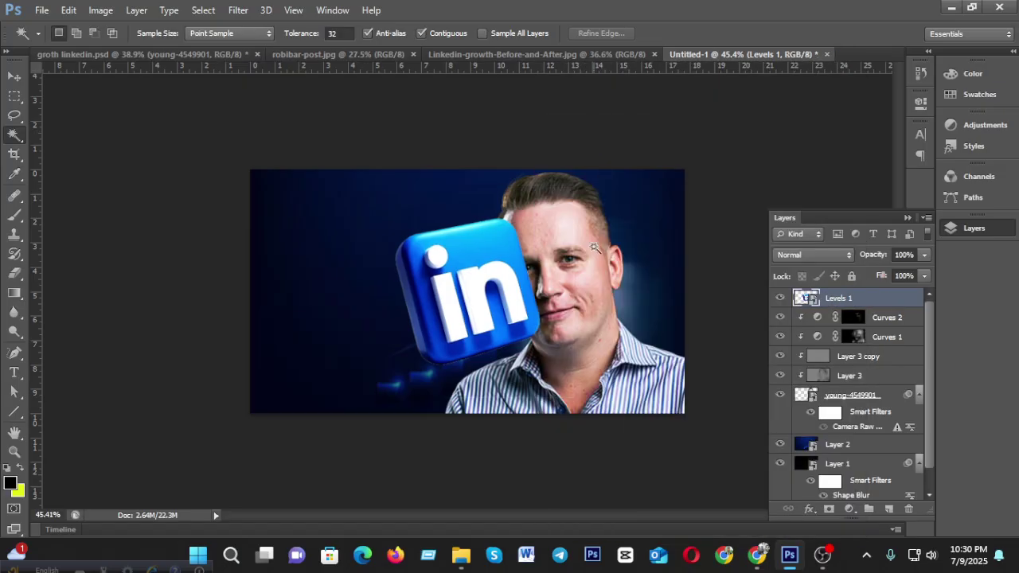
Scale the LinkedIn logo to about 50% and place it partly cropped in the canvas's upper-left corner.
{"action": "left_click", "coordinate": [14, 76]}
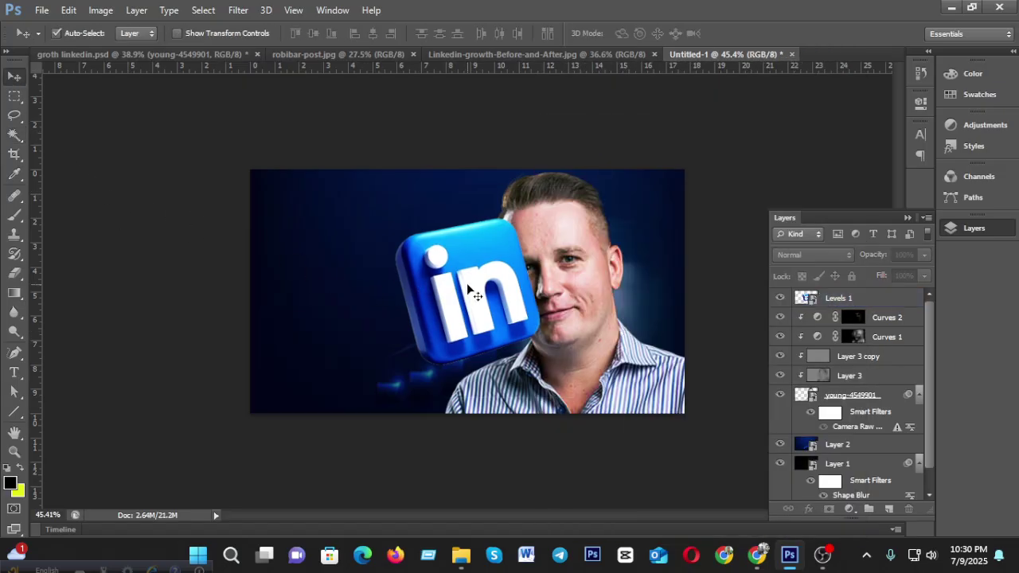
{"action": "left_click_drag", "start_coordinate": [466, 283], "coordinate": [288, 216]}
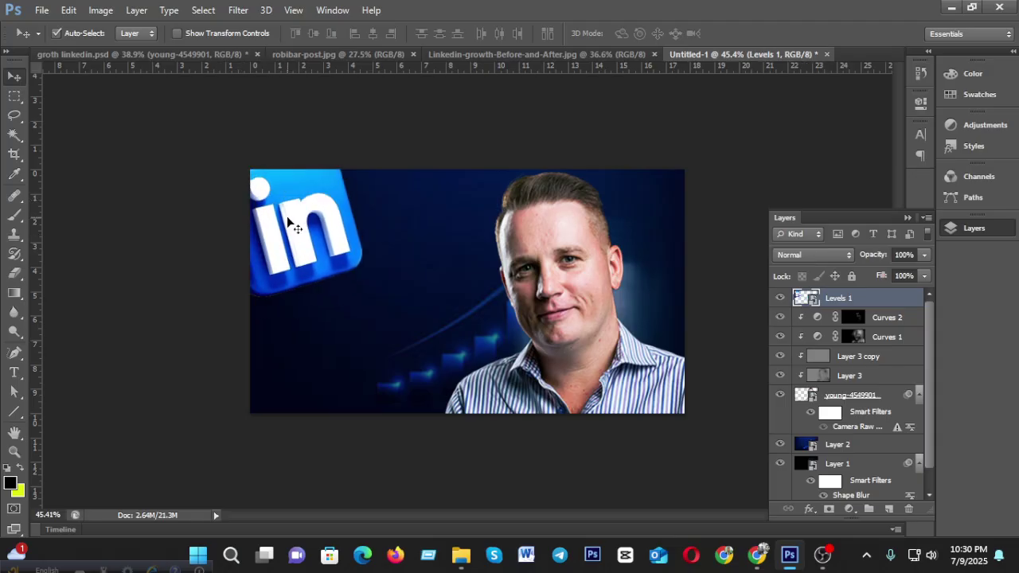
{"action": "key", "text": "ctrl+t"}
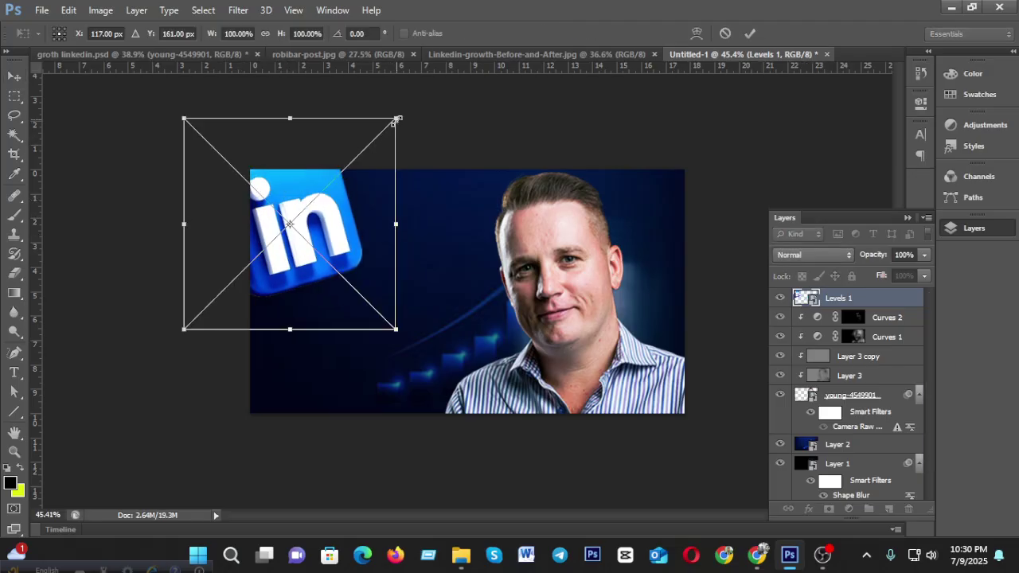
{"action": "left_click_drag", "start_coordinate": [397, 119], "coordinate": [338, 193]}
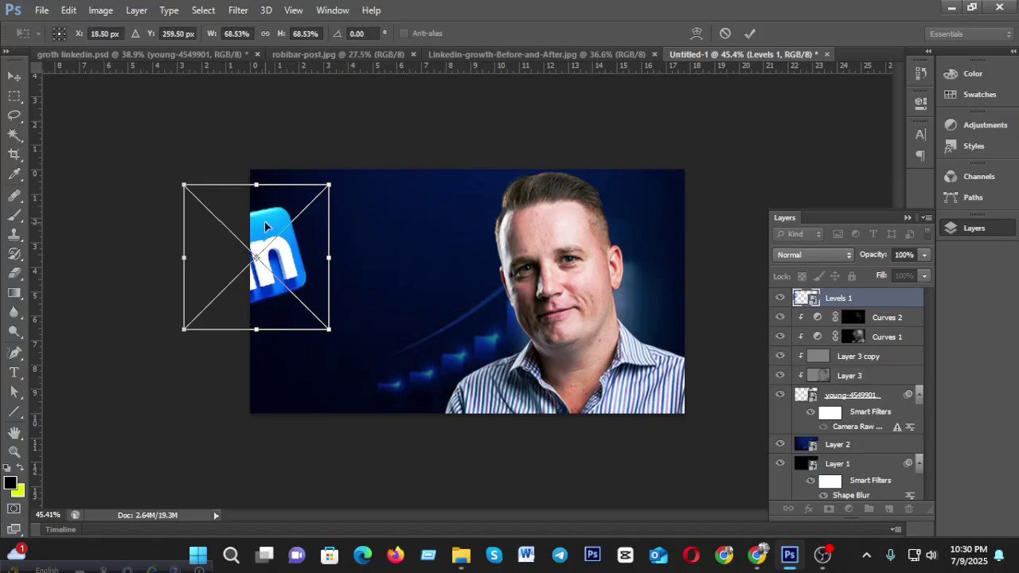
{"action": "left_click_drag", "start_coordinate": [266, 227], "coordinate": [285, 170]}
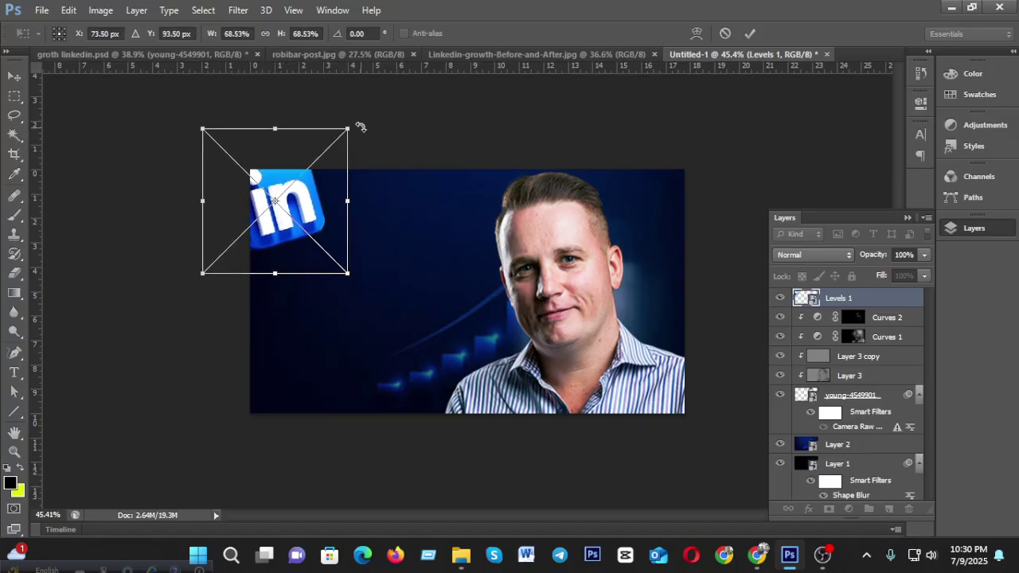
{"action": "left_click_drag", "start_coordinate": [352, 128], "coordinate": [269, 152]}
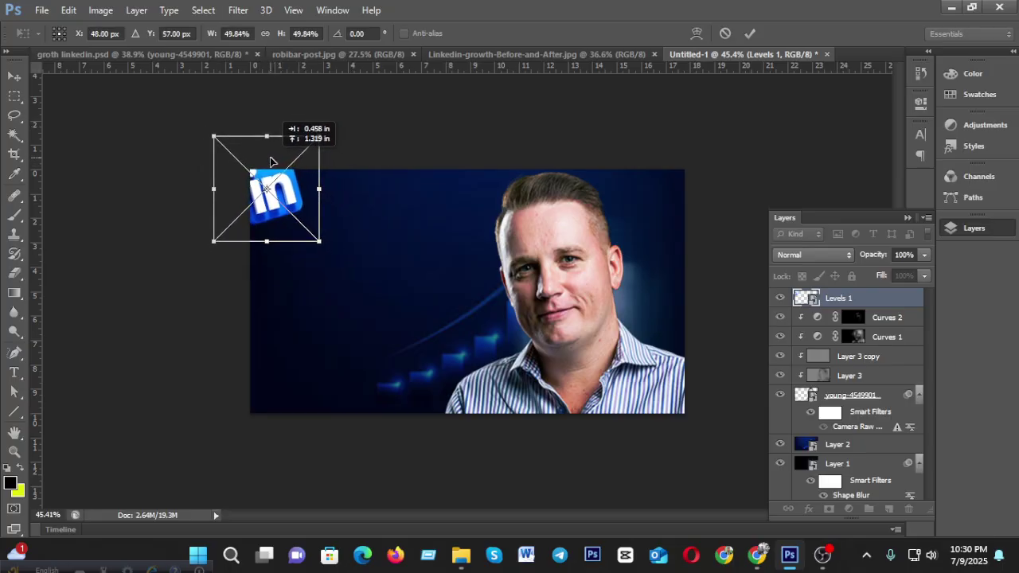
{"action": "left_click", "coordinate": [749, 34]}
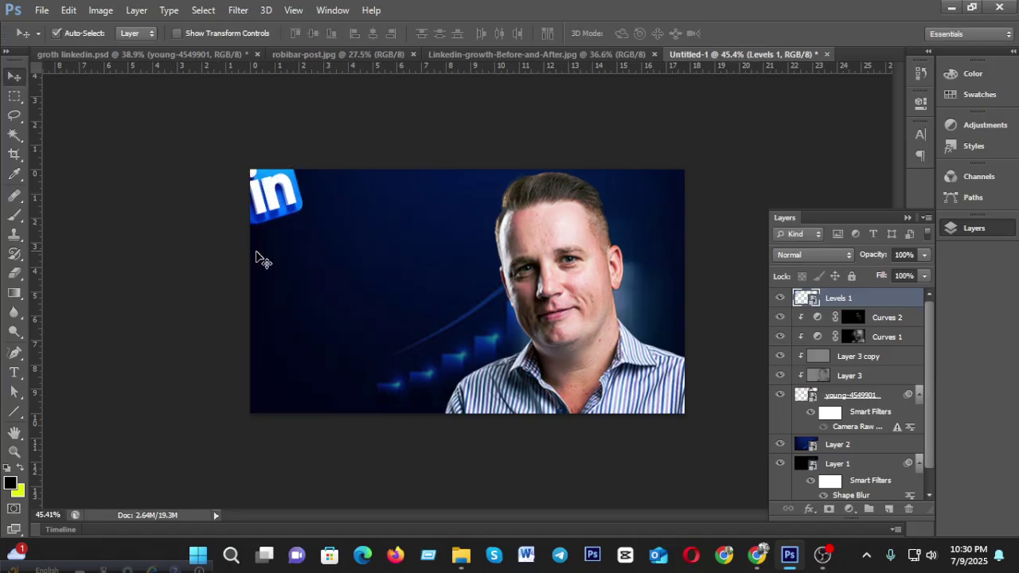
Duplicate the LinkedIn logo beside the man's jaw and move the copy's layer directly beneath the portrait layer.
{"action": "left_click_drag", "start_coordinate": [264, 205], "coordinate": [617, 306]}
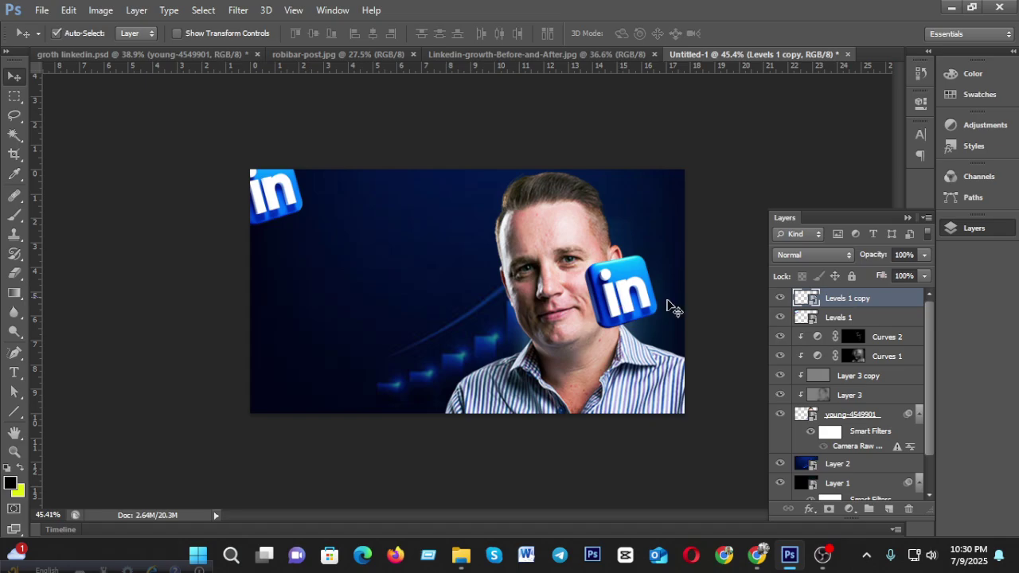
{"action": "left_click_drag", "start_coordinate": [861, 302], "coordinate": [830, 452]}
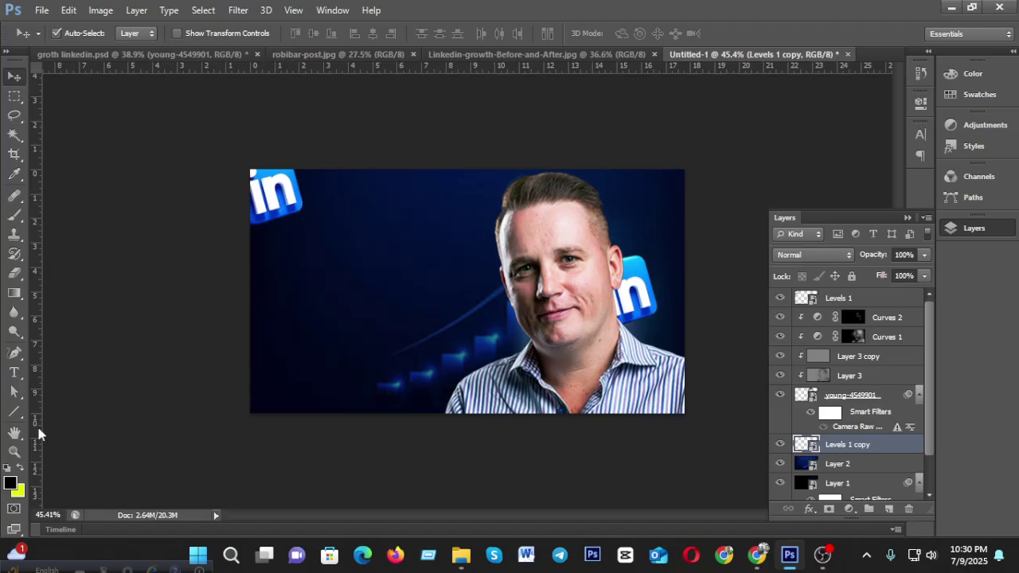
Set the foreground colour to the blue #009cff sampled from the corner LinkedIn logo.
{"action": "left_click", "coordinate": [10, 483]}
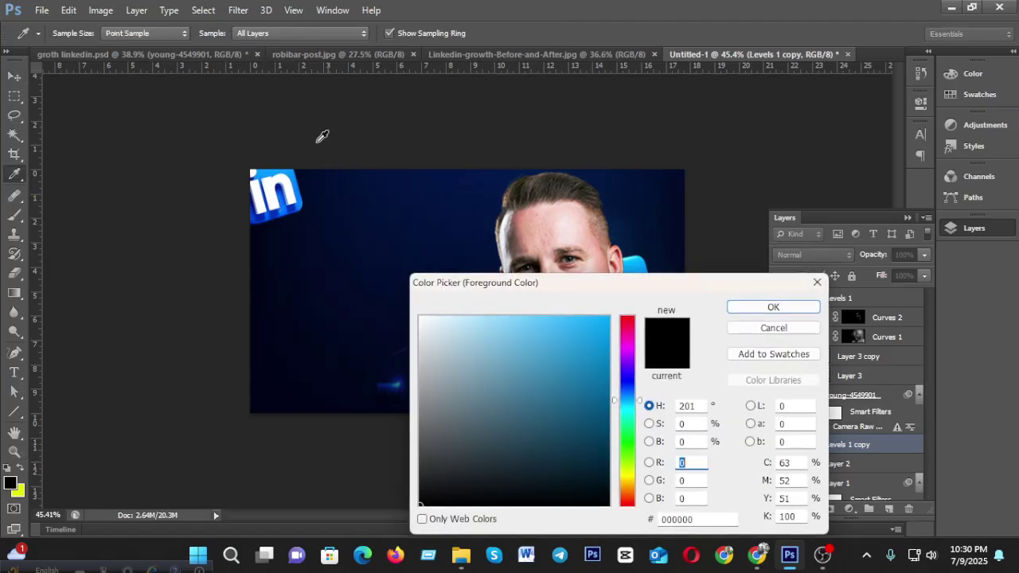
{"action": "left_click", "coordinate": [268, 170]}
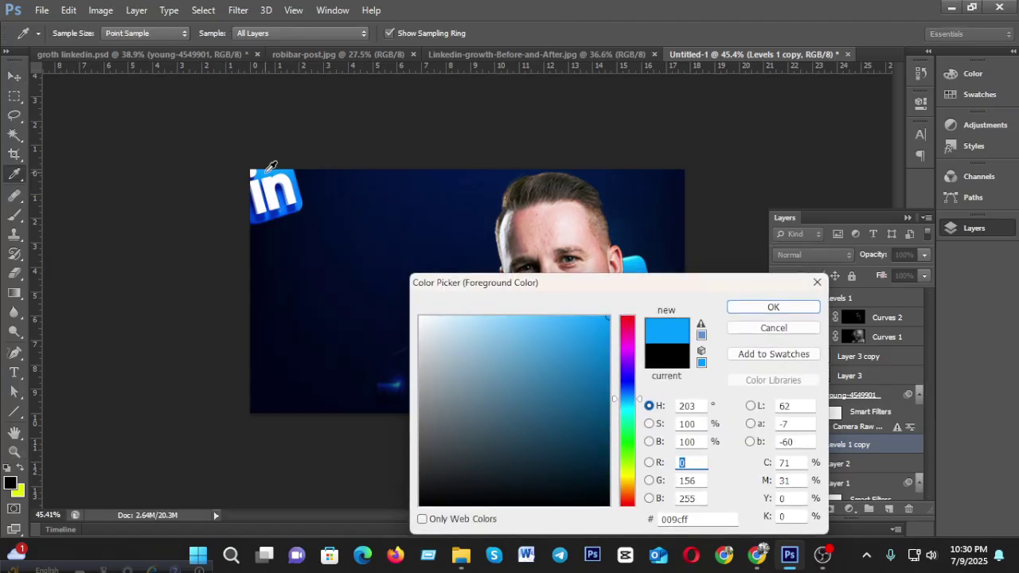
{"action": "left_click", "coordinate": [773, 307]}
{"action": "key", "text": "v"}
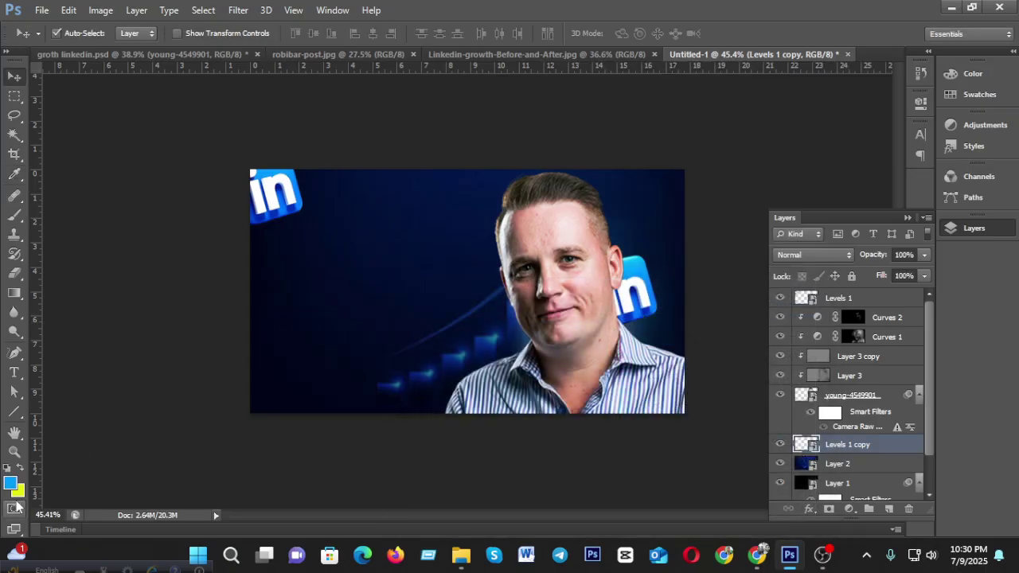
Set the background colour to the light blue #00b6ff sampled from the logo behind the man.
{"action": "left_click", "coordinate": [18, 491]}
{"action": "left_click", "coordinate": [638, 258]}
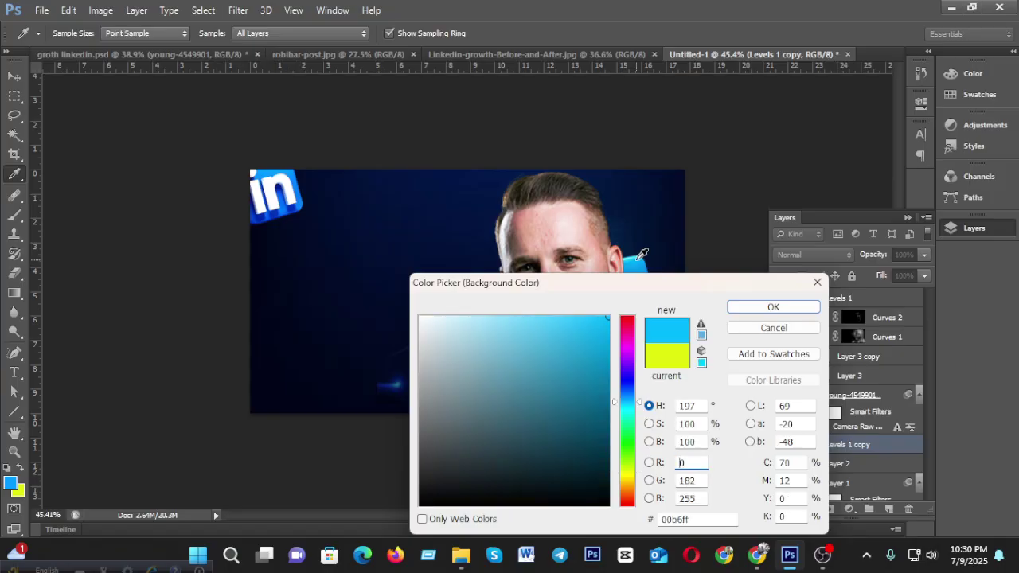
{"action": "left_click", "coordinate": [752, 310]}
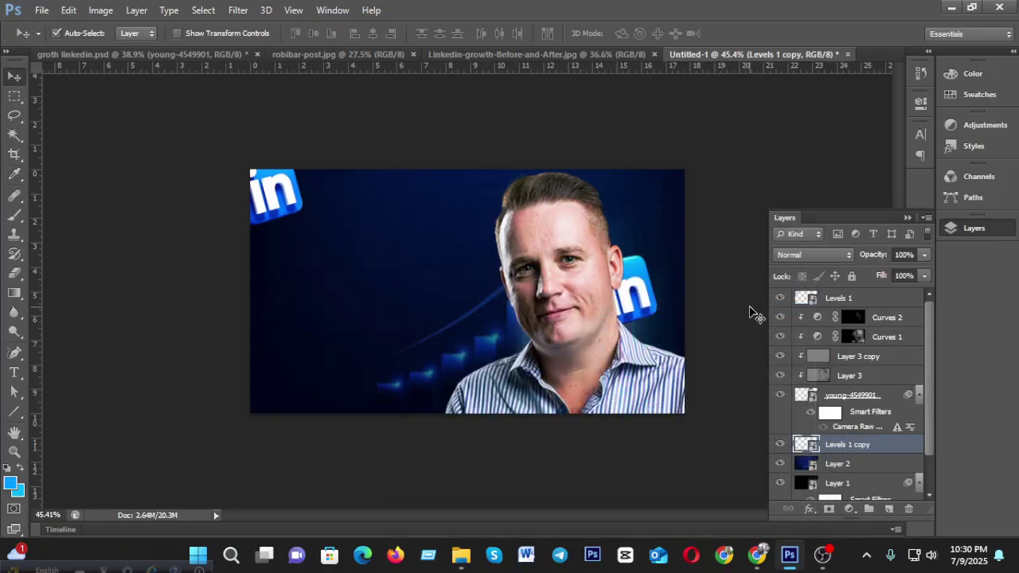
Set the background colour to white and keep #009cff as the foreground colour.
{"action": "left_click", "coordinate": [16, 492]}
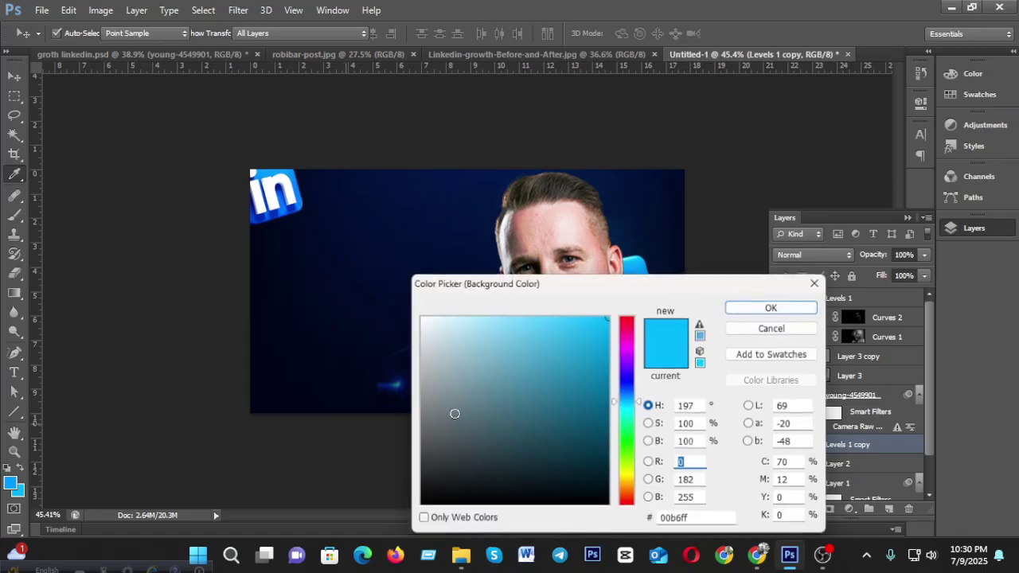
{"action": "mouse_move", "coordinate": [454, 414]}
{"action": "left_mouse_down"}
{"action": "mouse_move", "coordinate": [453, 343]}
{"action": "mouse_move", "coordinate": [420, 318]}
{"action": "left_mouse_up"}
{"action": "left_click", "coordinate": [743, 310]}
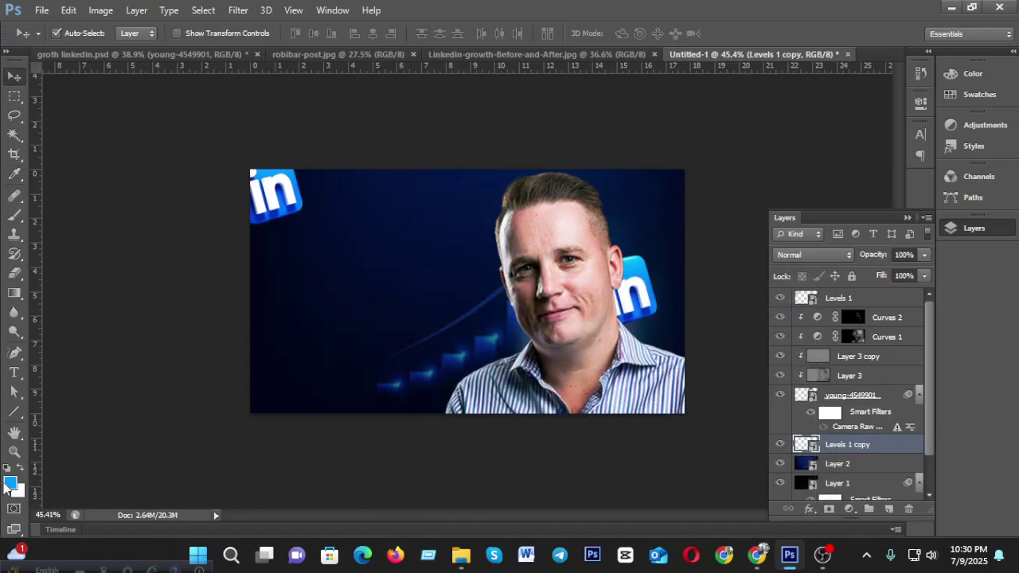
{"action": "left_click", "coordinate": [9, 481]}
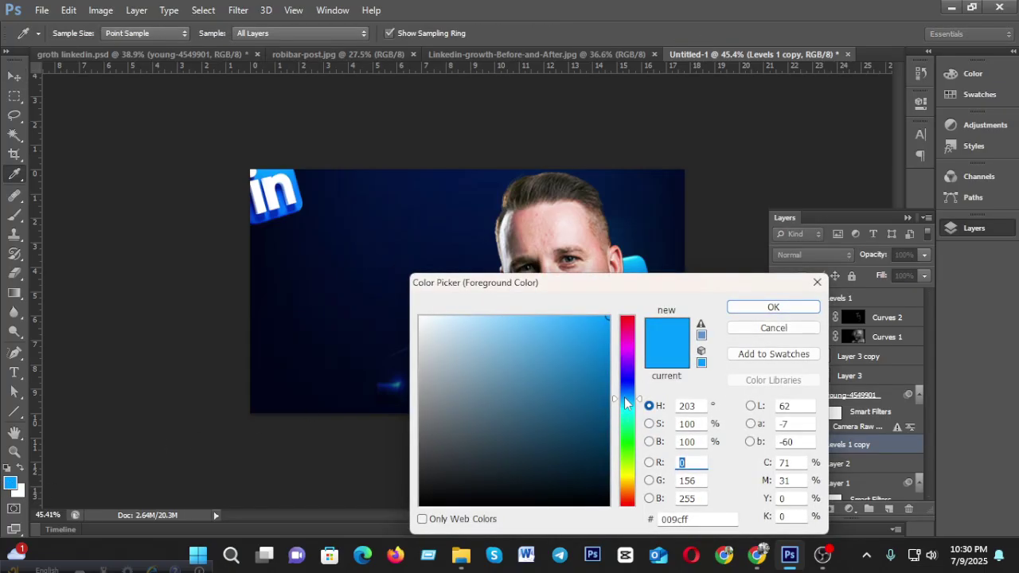
{"action": "left_click", "coordinate": [773, 307]}
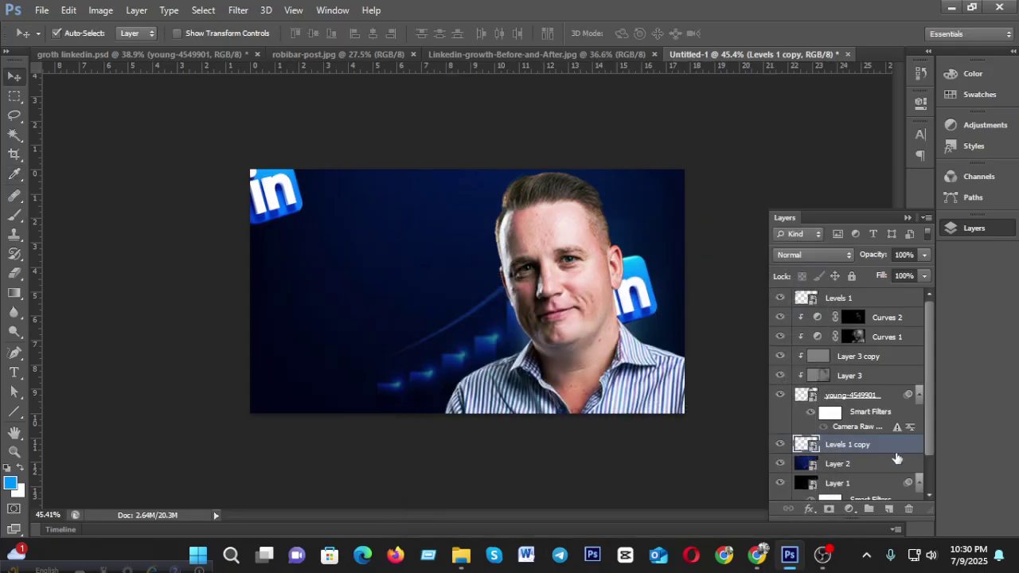
Hide the Levels 1 copy layer and add a new empty layer directly above it.
{"action": "left_click", "coordinate": [780, 444]}
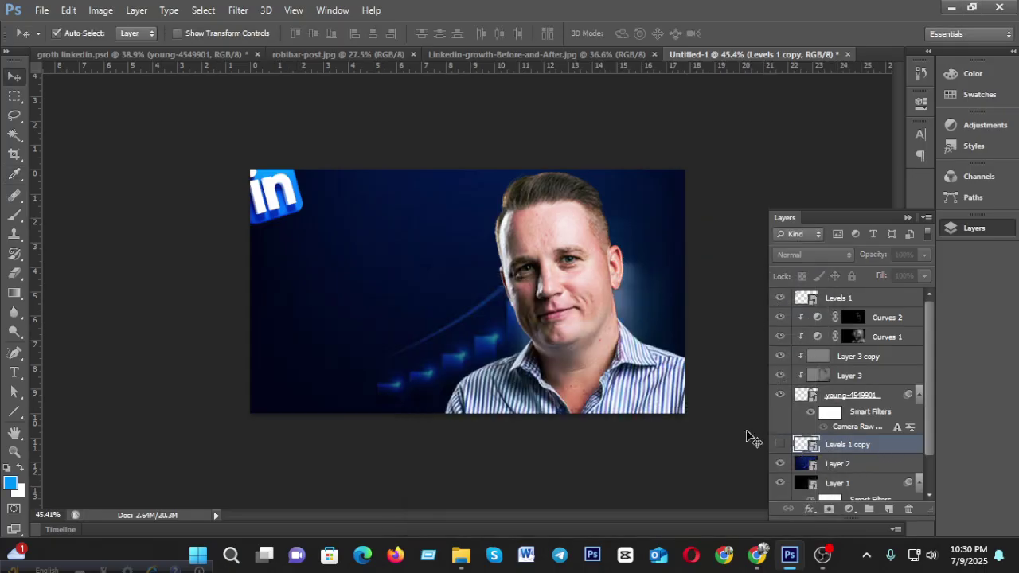
{"action": "left_click", "coordinate": [889, 509]}
Paint a soft blue glow behind the man on Layer 4 with a brush of about 1100 px at 32% opacity and 31% flow.
{"action": "left_click", "coordinate": [13, 219]}
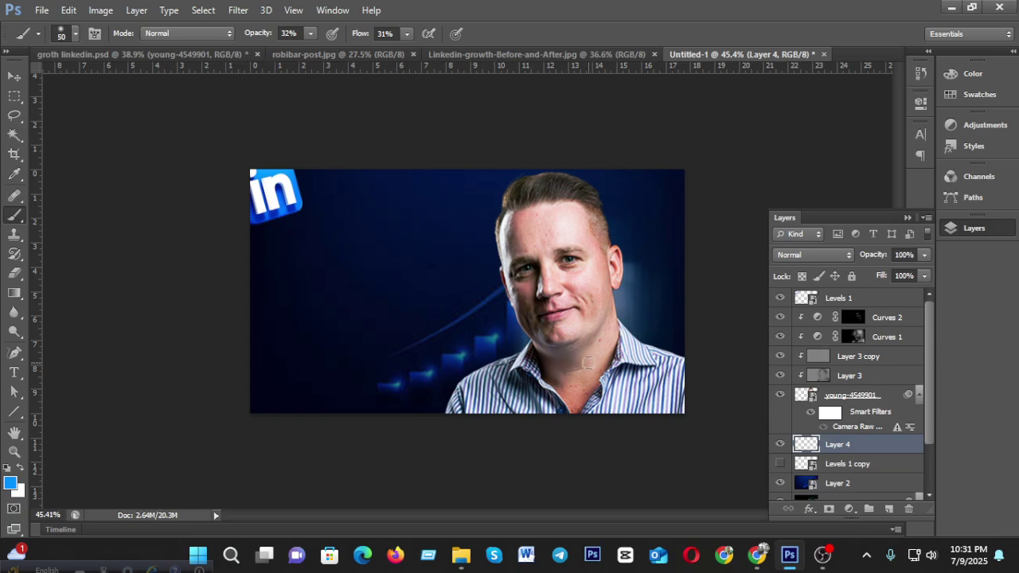
{"action": "key", "text": "bracketright"}
{"action": "key", "text": "bracketright"}
{"action": "key", "text": "bracketright"}
{"action": "key", "text": "bracketright"}
{"action": "key", "text": "bracketright"}
{"action": "key", "text": "bracketright"}
{"action": "key", "text": "bracketright"}
{"action": "key", "text": "bracketright"}
{"action": "key", "text": "bracketright"}
{"action": "key", "text": "bracketright"}
{"action": "key", "text": "bracketright"}
{"action": "key", "text": "bracketright"}
{"action": "key", "text": "bracketright"}
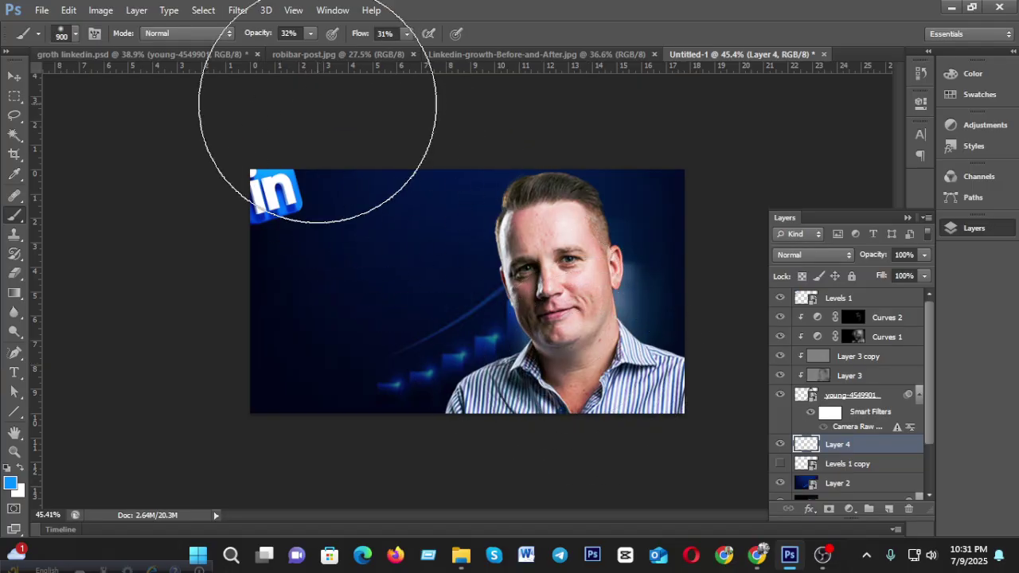
{"action": "key", "text": "bracketright"}
{"action": "key", "text": "bracketright"}
{"action": "key", "text": "bracketright"}
{"action": "key", "text": "bracketright"}
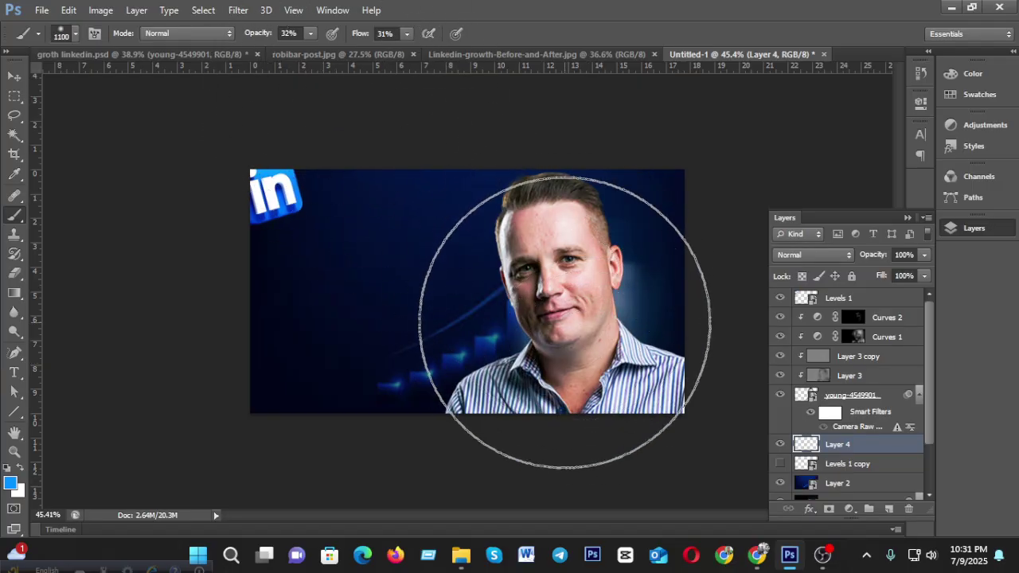
{"action": "left_click", "coordinate": [569, 321]}
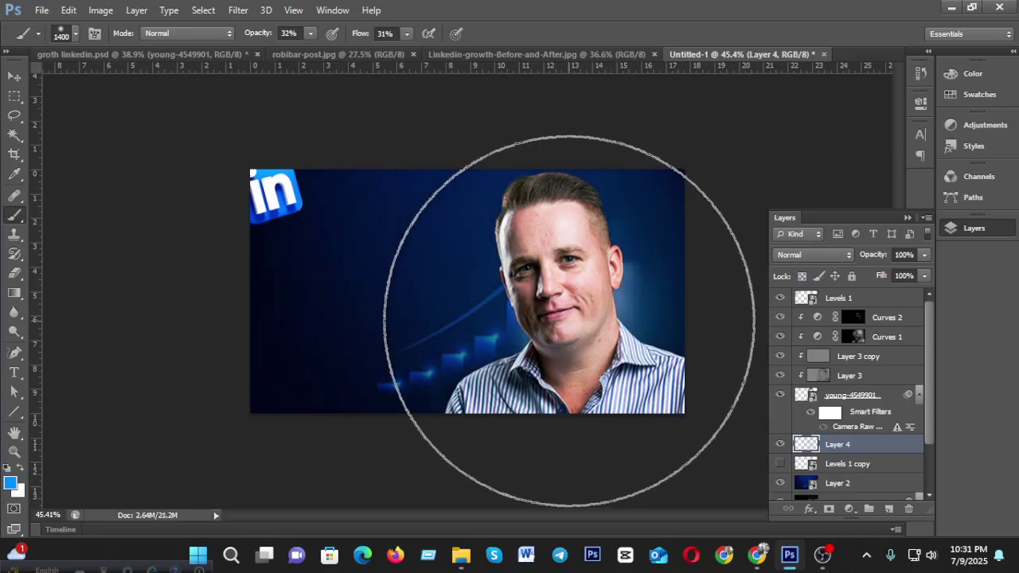
Build up the blue glow behind the man's head and shoulders on Layer 4, reducing the brush from 1200 to 400 px.
{"action": "key", "text": "bracketright"}
{"action": "key", "text": "bracketright"}
{"action": "key", "text": "bracketleft"}
{"action": "key", "text": "bracketleft"}
{"action": "key", "text": "bracketleft"}
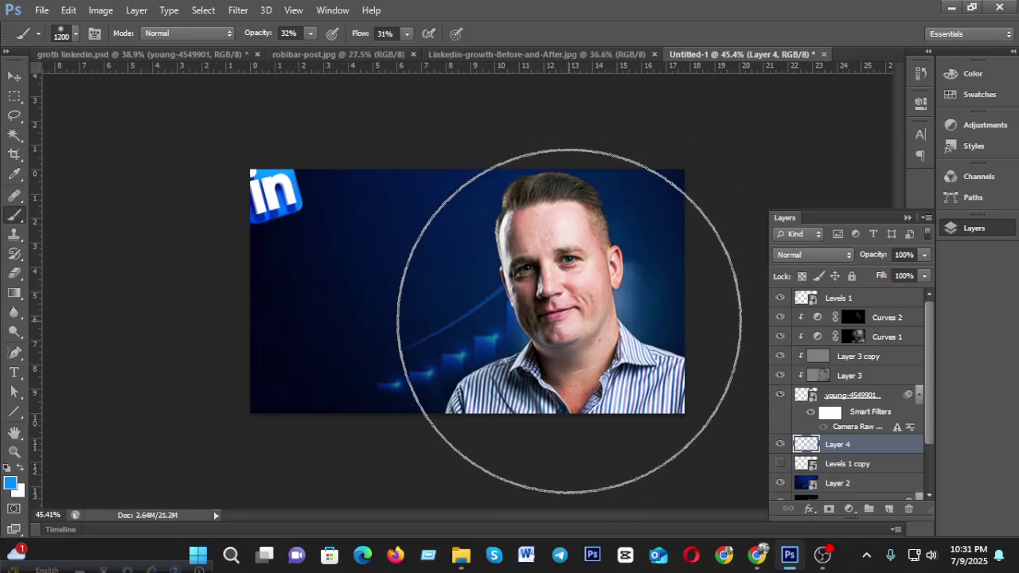
{"action": "key", "text": "bracketleft"}
{"action": "key", "text": "bracketleft"}
{"action": "key", "text": "bracketleft"}
{"action": "key", "text": "bracketleft"}
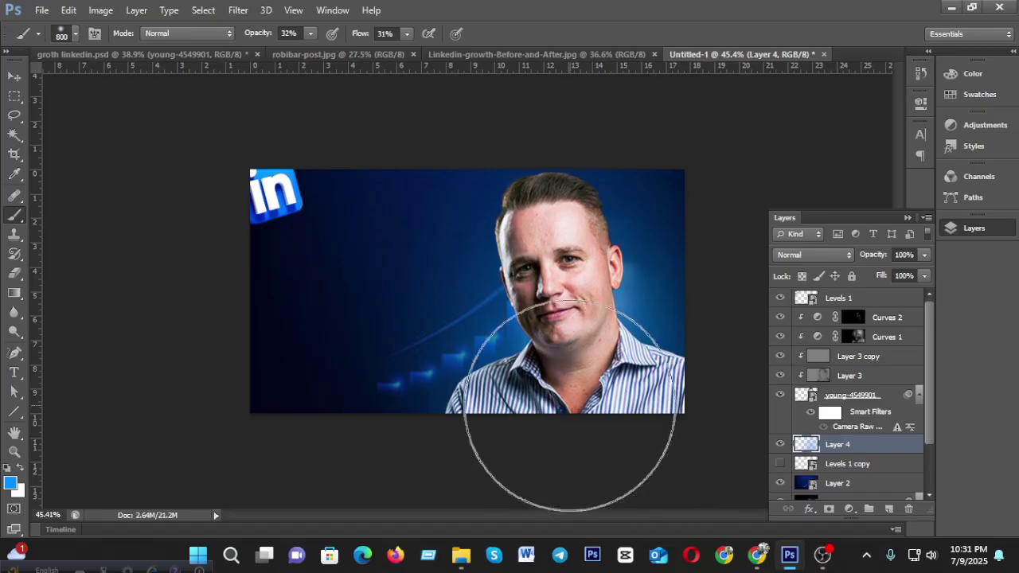
{"action": "key", "text": "bracketleft"}
{"action": "key", "text": "bracketleft"}
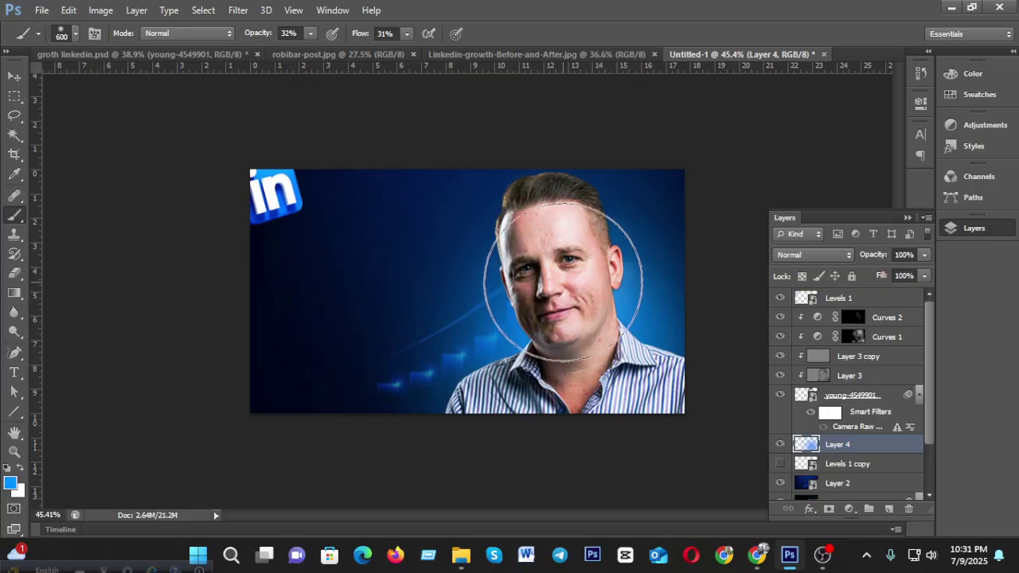
{"action": "key", "text": "bracketleft"}
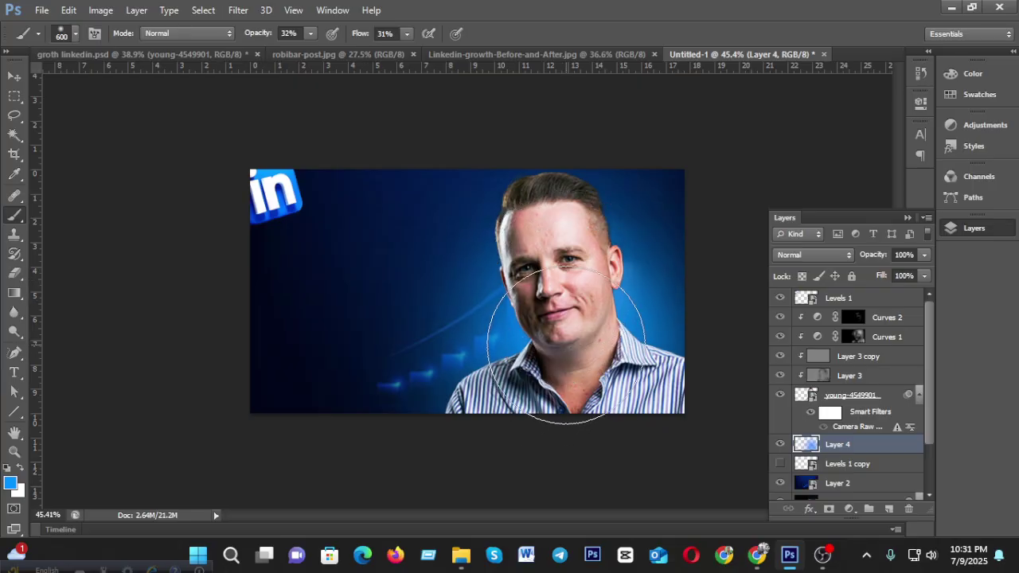
{"action": "key", "text": "bracketleft"}
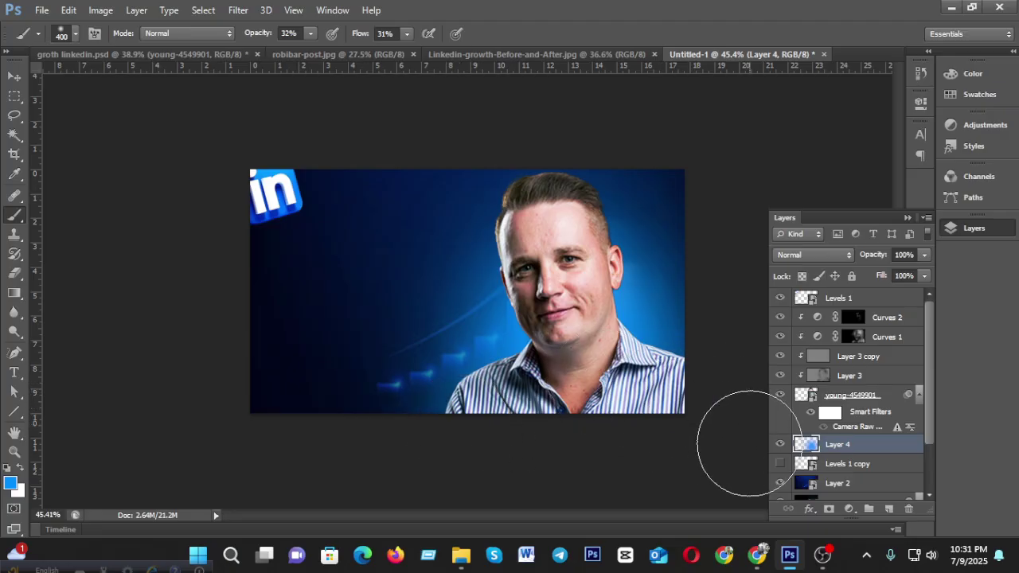
On a new layer above Layer 4, paint a white glow around the man's neck and shoulders with a 250 px brush at 100% opacity and flow.
{"action": "left_click", "coordinate": [888, 509]}
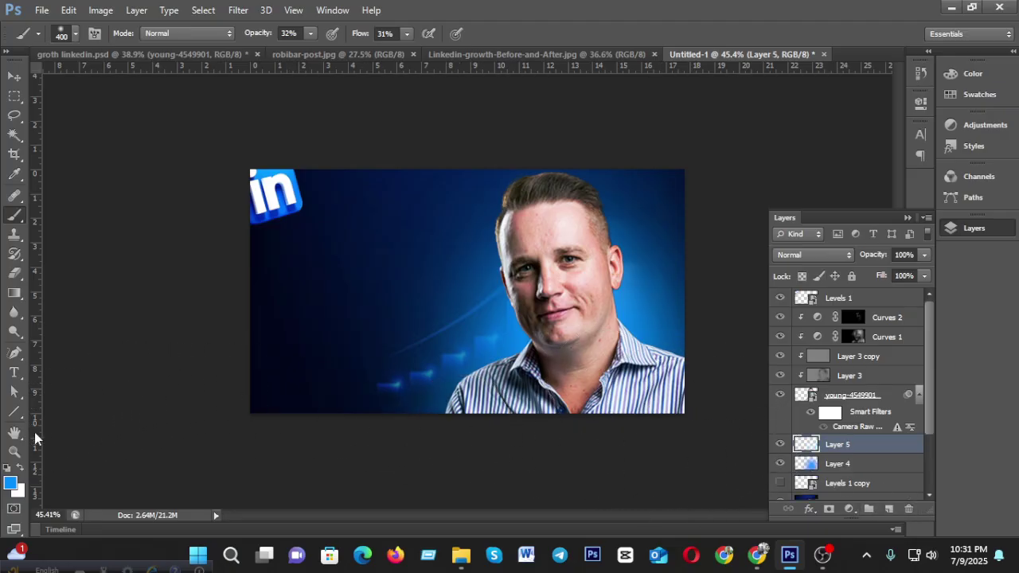
{"action": "key", "text": "bracketleft"}
{"action": "key", "text": "bracketleft"}
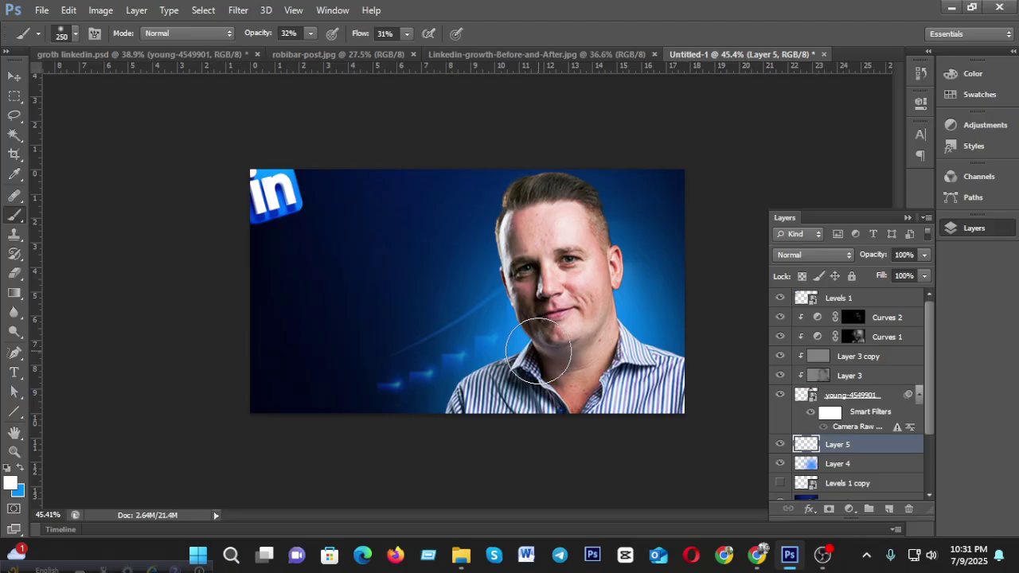
{"action": "left_click", "coordinate": [310, 33]}
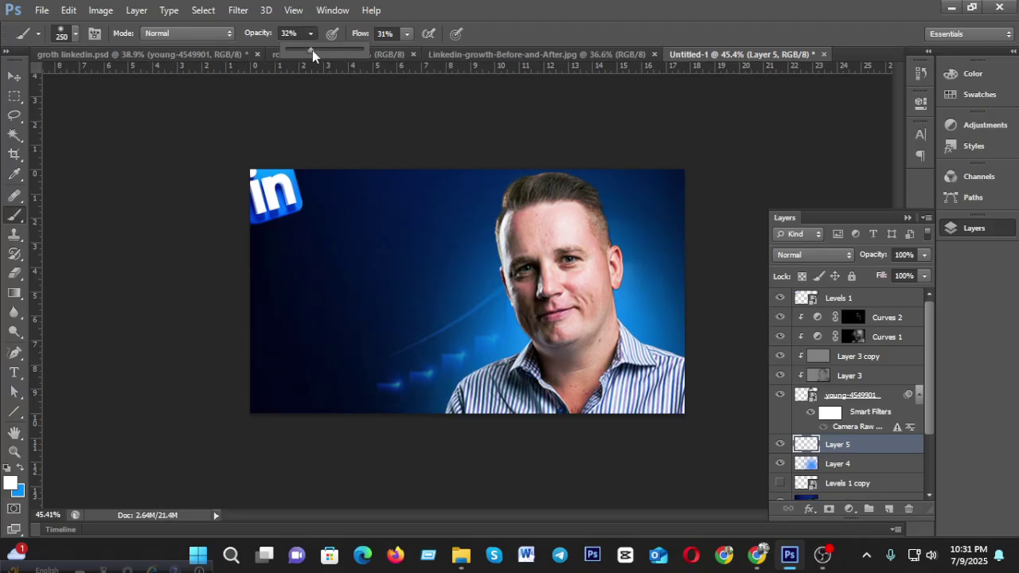
{"action": "left_click", "coordinate": [407, 34]}
{"action": "left_click_drag", "start_coordinate": [407, 50], "coordinate": [524, 58]}
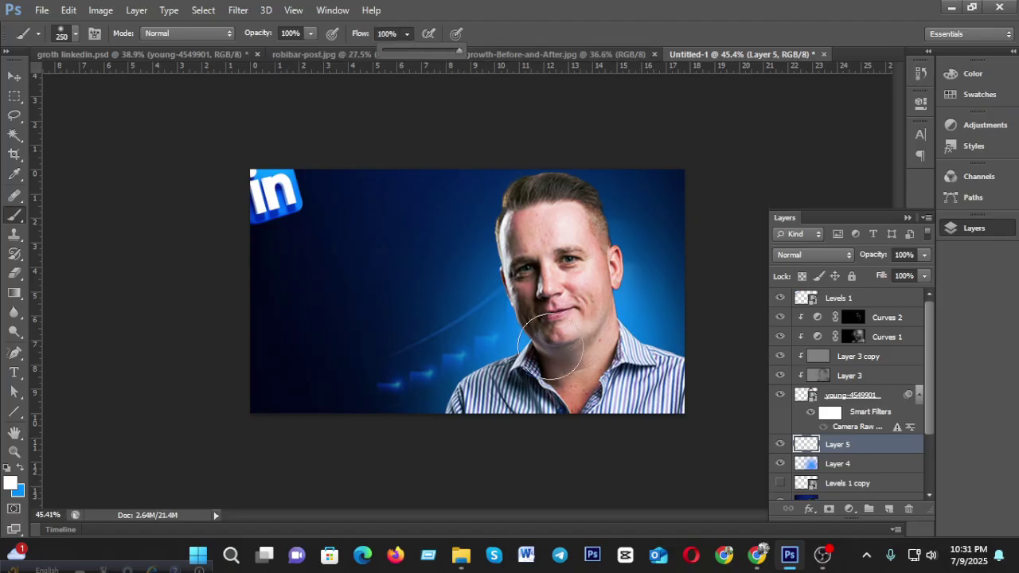
{"action": "mouse_move", "coordinate": [590, 342]}
{"action": "left_mouse_down"}
{"action": "mouse_move", "coordinate": [618, 388]}
{"action": "mouse_move", "coordinate": [619, 341]}
{"action": "left_mouse_up"}
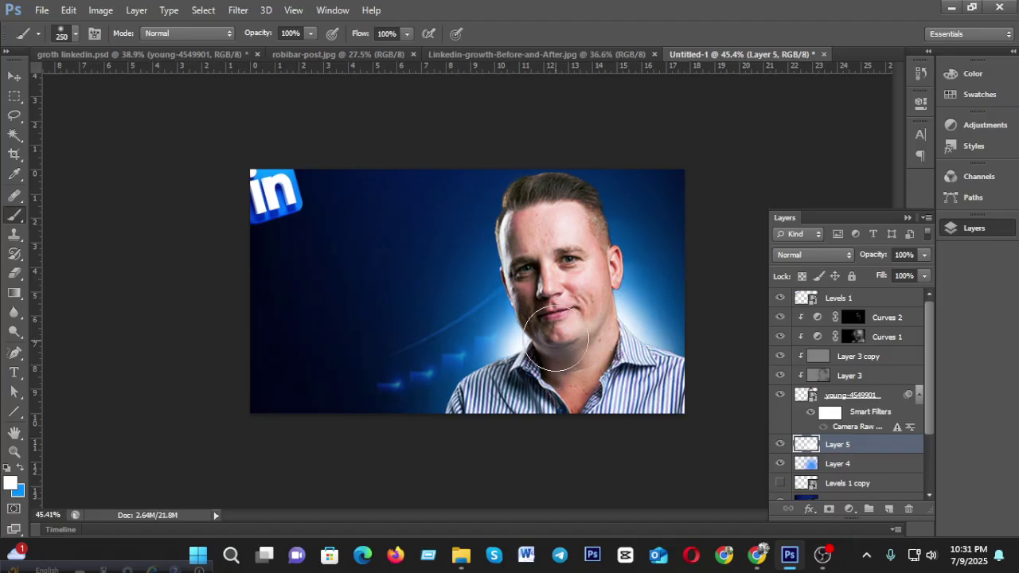
Compare the glow behind the man with the finished thumbnail in groth linkedin.psd.
{"action": "scroll", "coordinate": [596, 311], "scroll_direction": "down", "scroll_amount": 4}
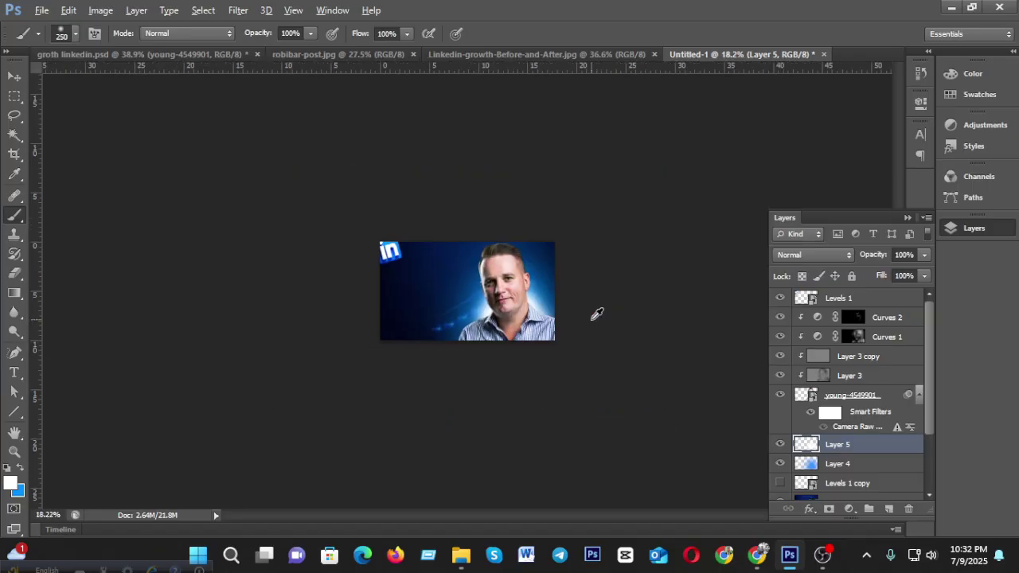
{"action": "scroll", "coordinate": [498, 383], "scroll_direction": "up", "scroll_amount": 1}
{"action": "scroll", "coordinate": [498, 383], "scroll_direction": "up", "scroll_amount": 4}
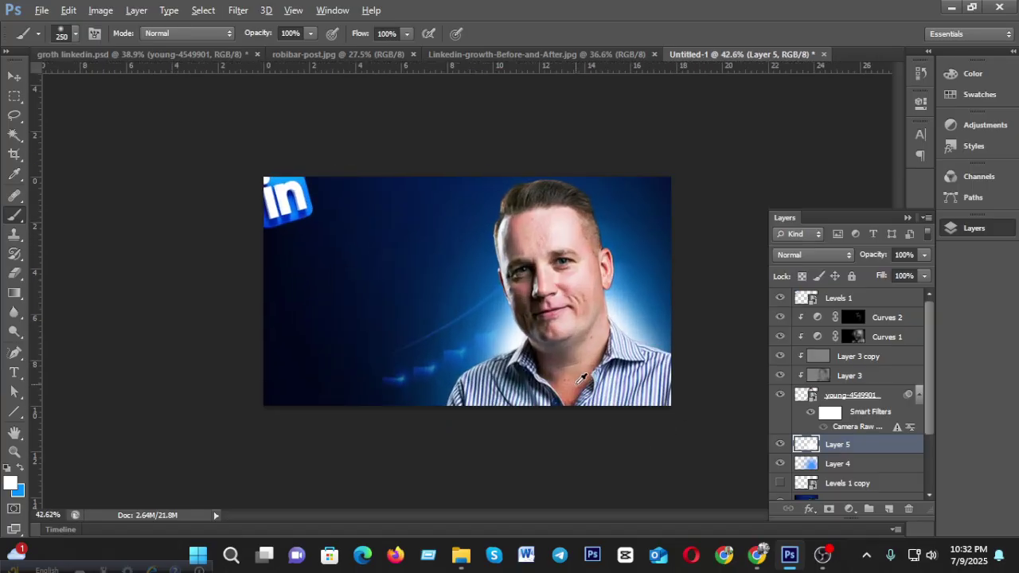
{"action": "left_click", "coordinate": [117, 56]}
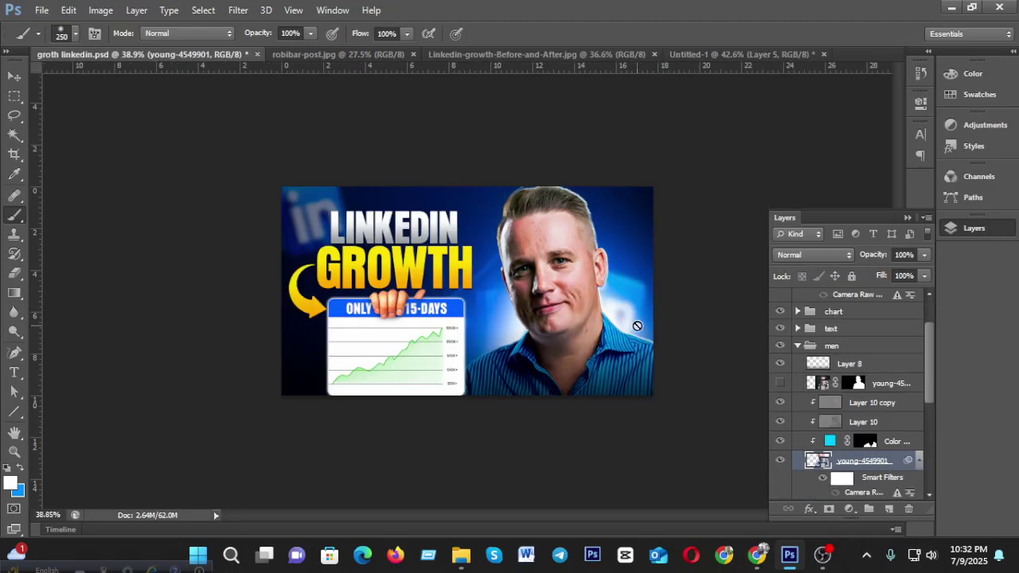
{"action": "left_click", "coordinate": [670, 56]}
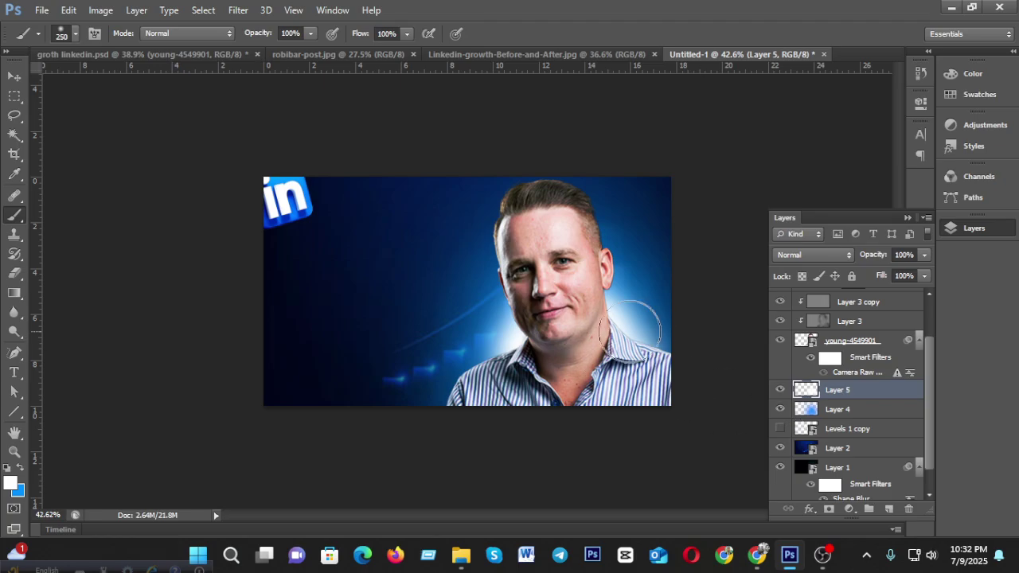
Show the Levels 1 copy logo layer and check the effect of Layer 4's blue glow on it by toggling Layer 4's visibility.
{"action": "left_click", "coordinate": [780, 431]}
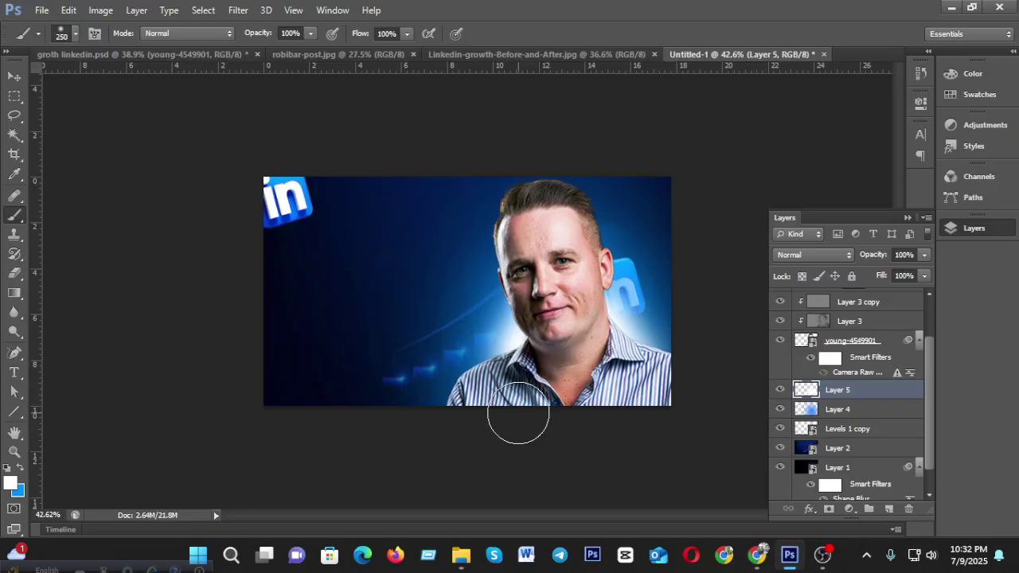
{"action": "left_click", "coordinate": [834, 416]}
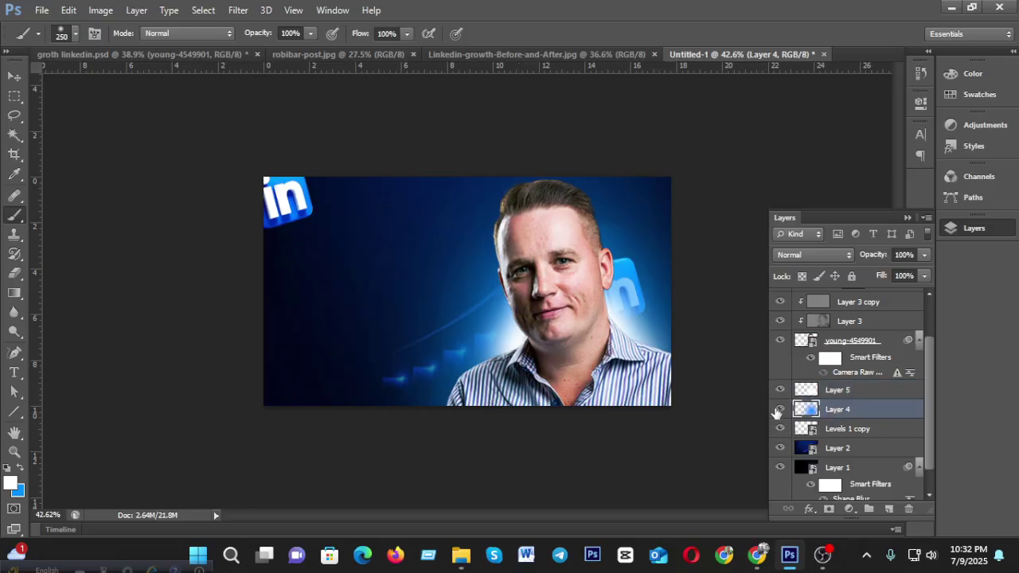
{"action": "left_click", "coordinate": [778, 411]}
{"action": "left_click", "coordinate": [778, 410]}
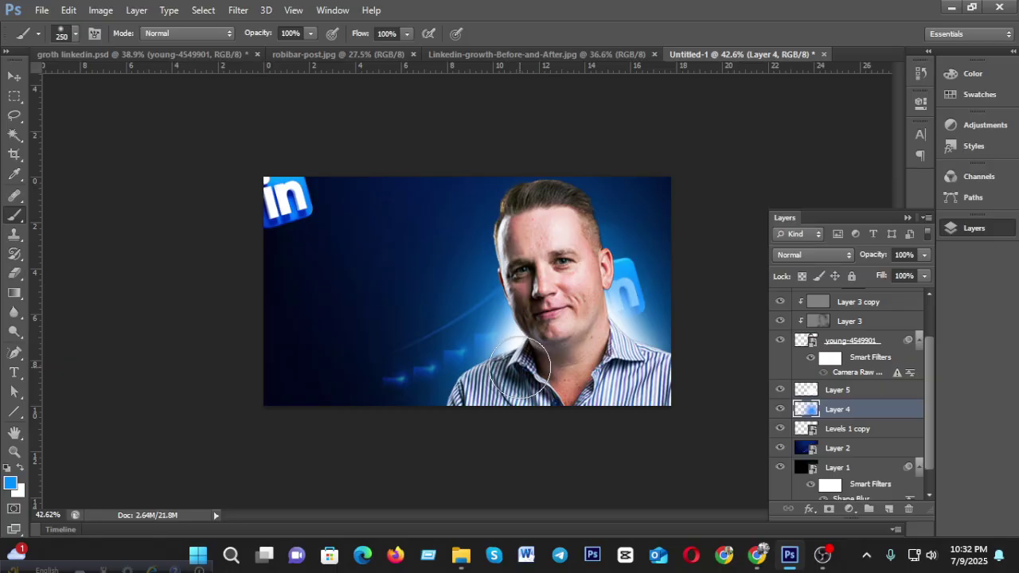
Strengthen the blue glow on Layer 4 with #009cff, using a 700 to 800 px brush at 100% opacity and flow.
{"action": "key", "text": "bracketright"}
{"action": "key", "text": "bracketright"}
{"action": "key", "text": "bracketright"}
{"action": "key", "text": "bracketright"}
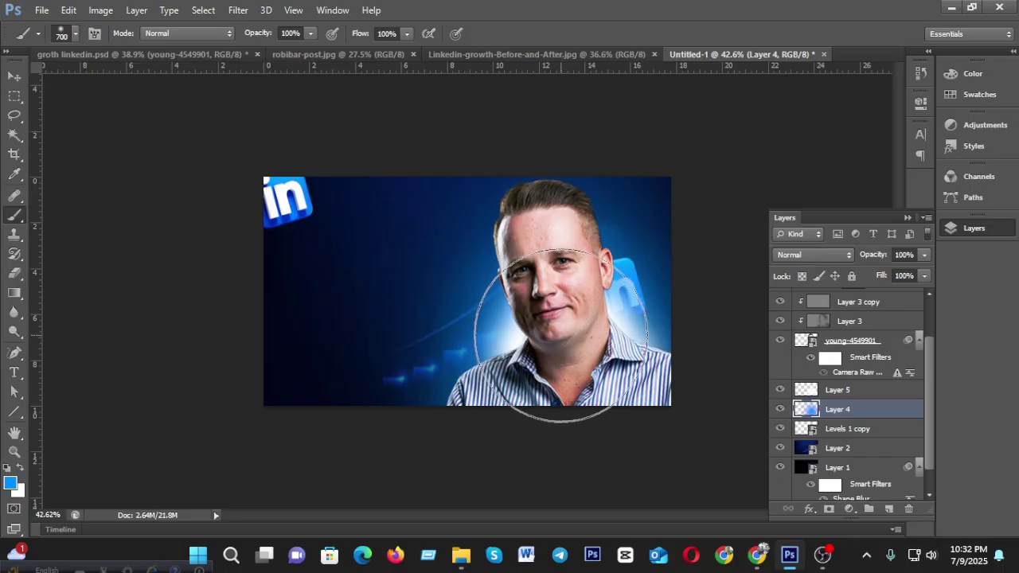
{"action": "key", "text": "bracketright"}
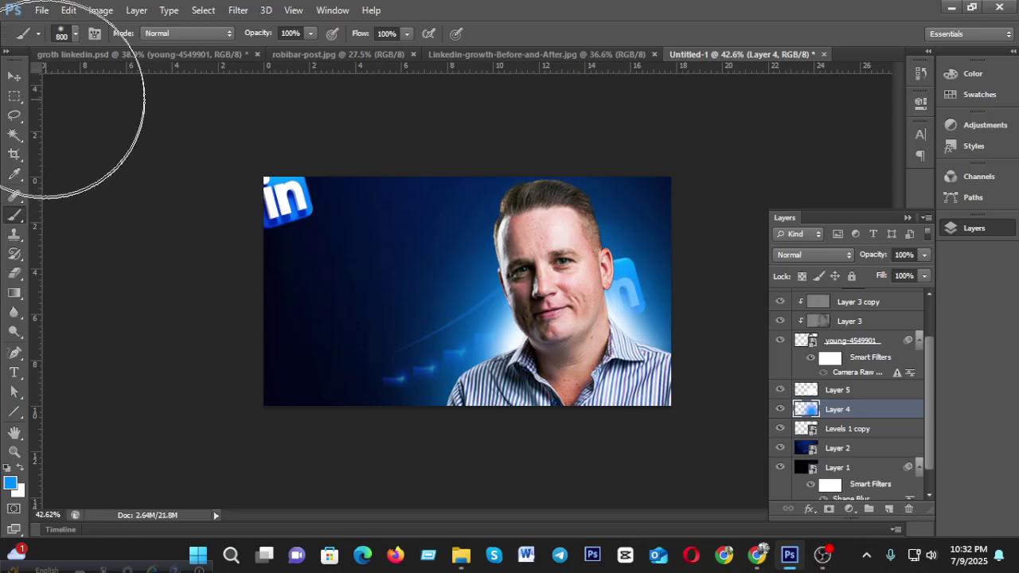
{"action": "left_click", "coordinate": [14, 76]}
{"action": "scroll", "coordinate": [609, 352], "scroll_direction": "down", "scroll_amount": 4}
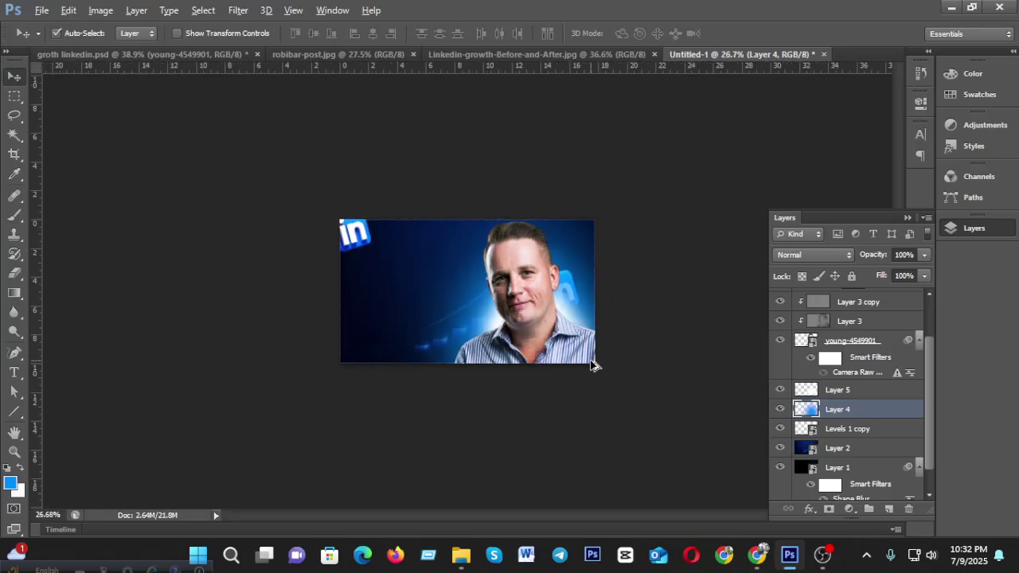
{"action": "scroll", "coordinate": [593, 365], "scroll_direction": "up", "scroll_amount": 4}
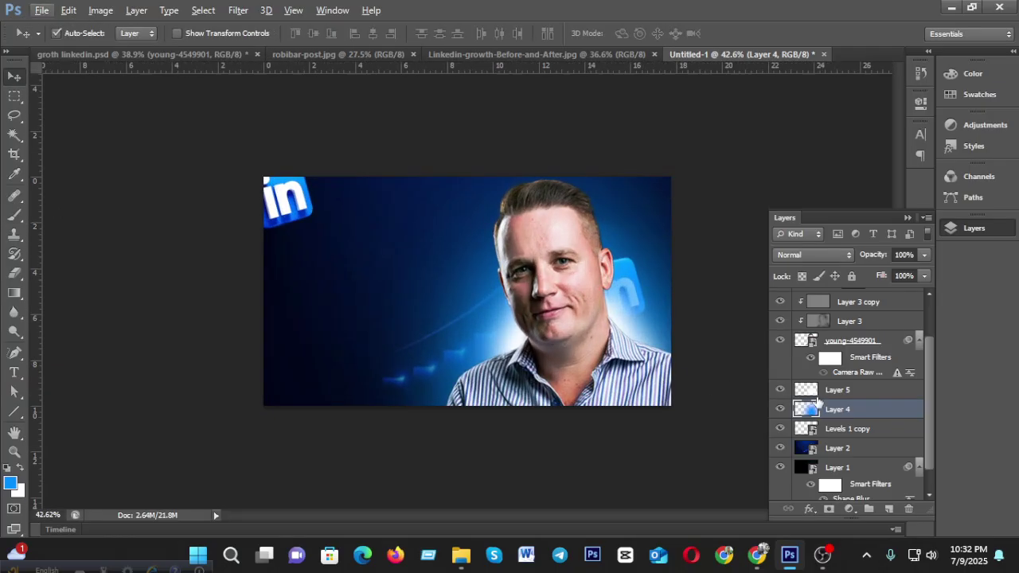
Apply a Gaussian Blur with a 6.1-pixel radius to the Levels 1 copy logo behind the man.
{"action": "left_click", "coordinate": [840, 430]}
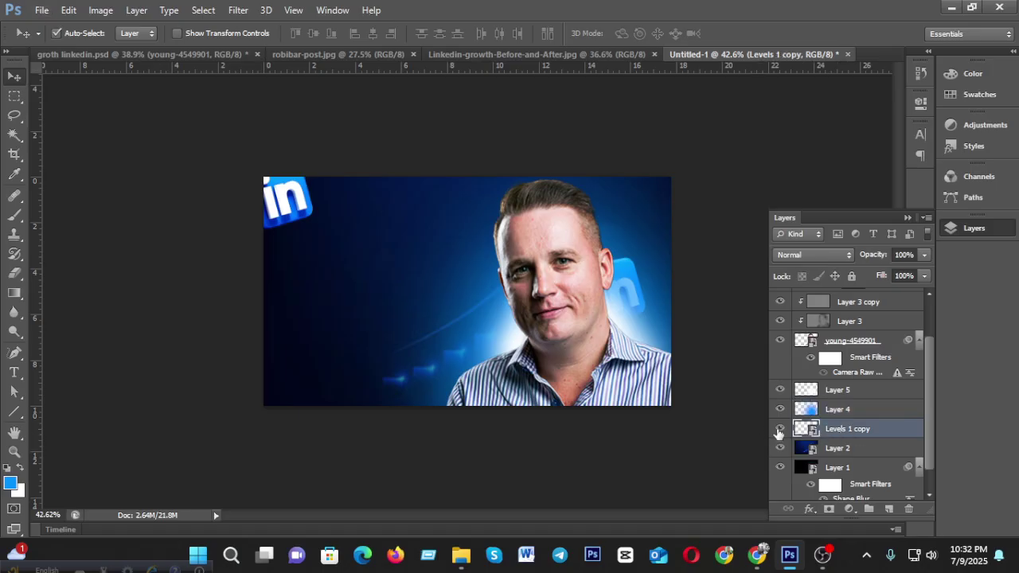
{"action": "left_click", "coordinate": [782, 430]}
{"action": "left_click", "coordinate": [241, 11]}
{"action": "left_click", "coordinate": [245, 13]}
{"action": "left_click", "coordinate": [246, 14]}
{"action": "mouse_move", "coordinate": [319, 104]}
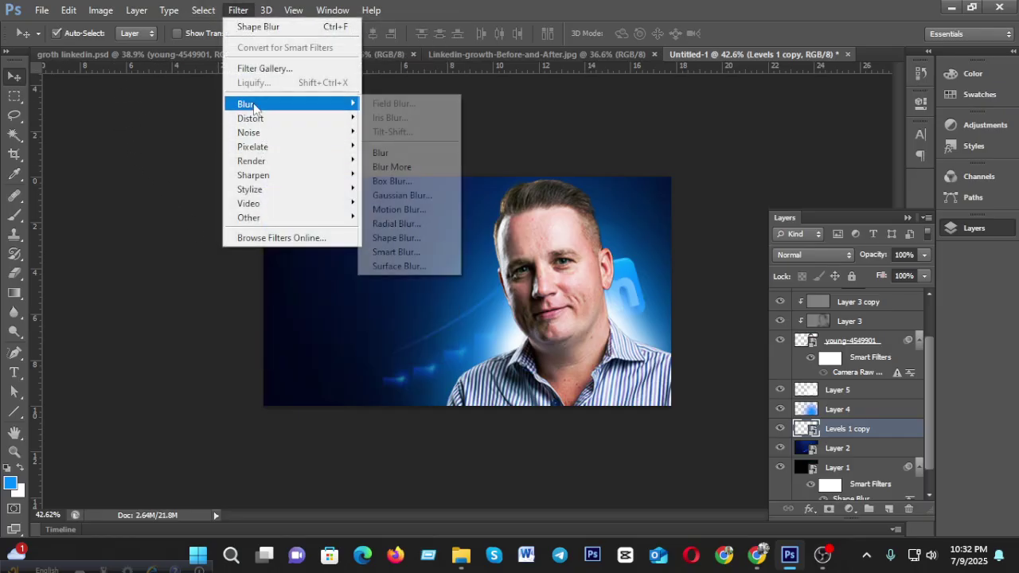
{"action": "left_click", "coordinate": [398, 195]}
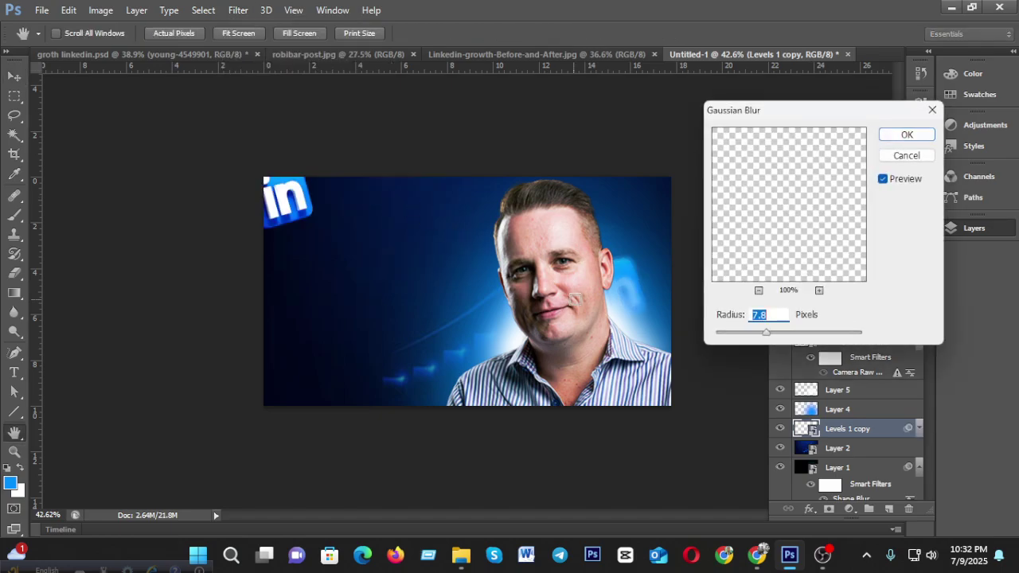
{"action": "left_click_drag", "start_coordinate": [756, 337], "coordinate": [750, 335]}
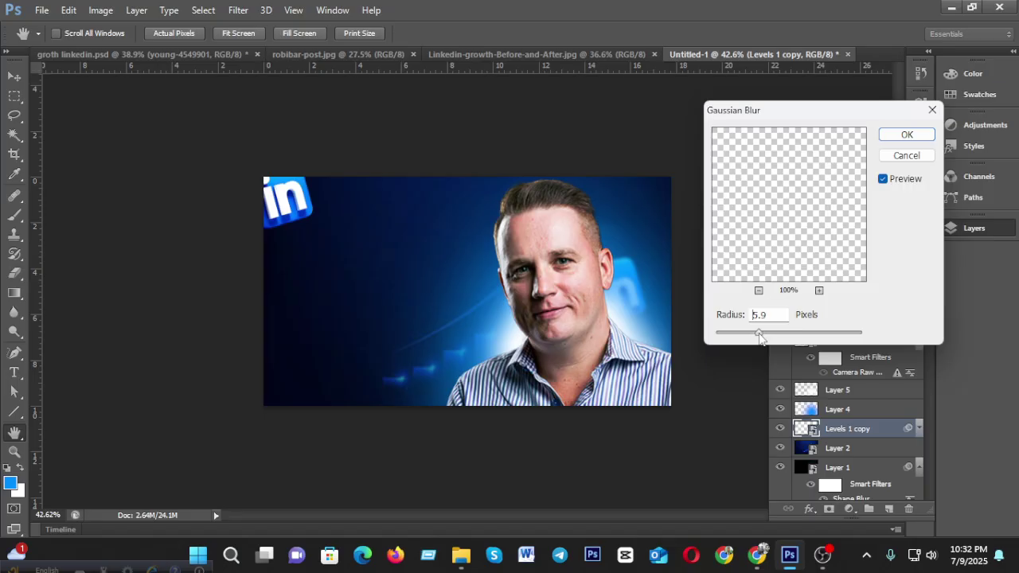
{"action": "left_click", "coordinate": [907, 135]}
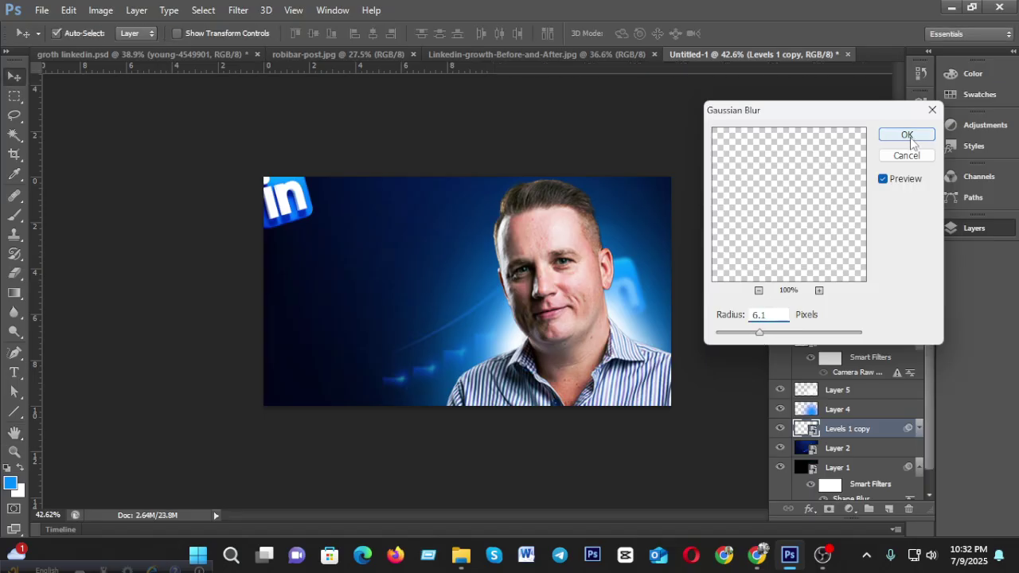
Apply a Gaussian Blur with an 8.0-pixel radius to the Levels 1 logo in the upper-left corner of the design.
{"action": "scroll", "coordinate": [846, 344], "scroll_direction": "up", "scroll_amount": 3}
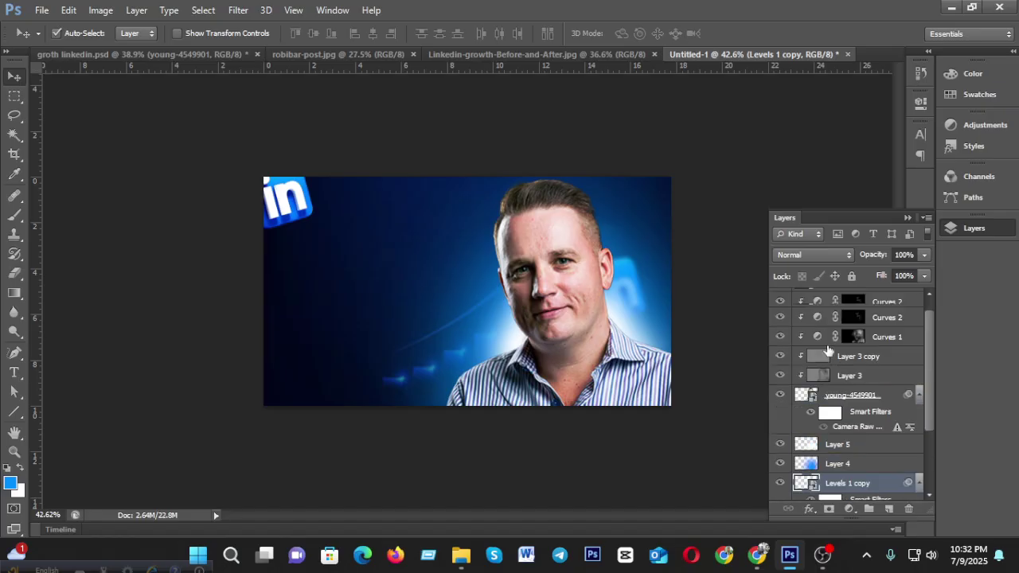
{"action": "left_click", "coordinate": [834, 303]}
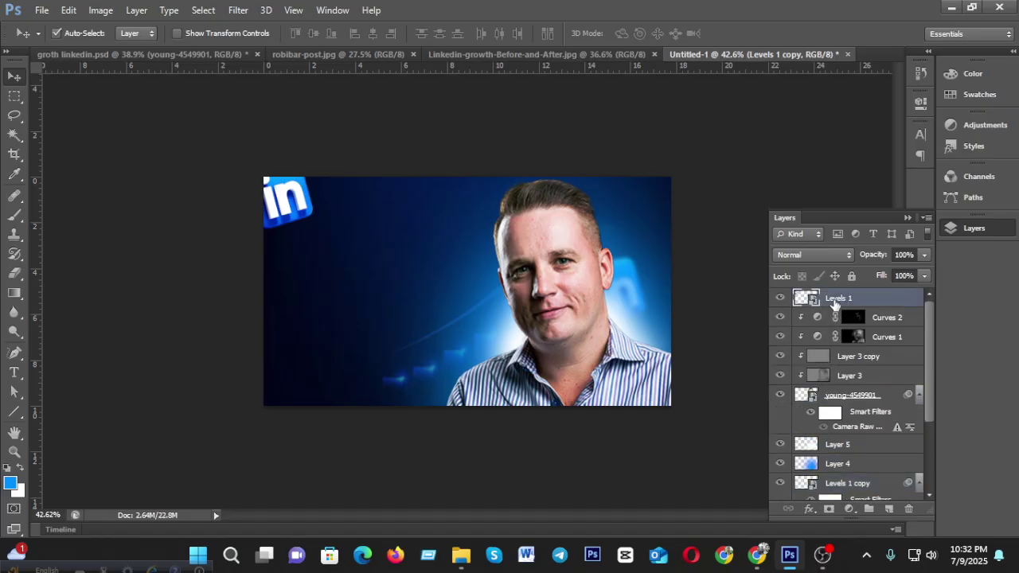
{"action": "left_click", "coordinate": [238, 11]}
{"action": "mouse_move", "coordinate": [263, 105]}
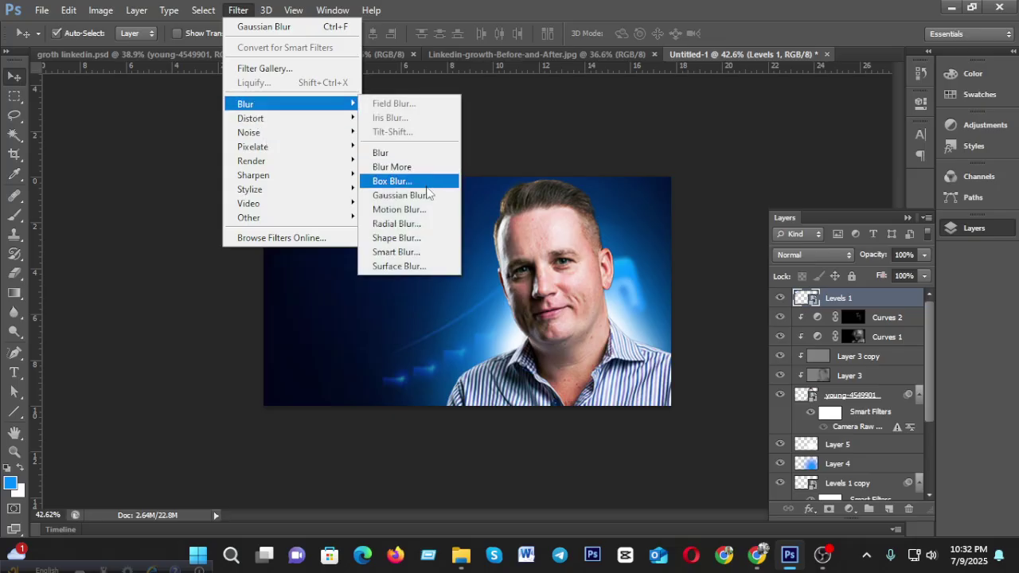
{"action": "left_click", "coordinate": [403, 196]}
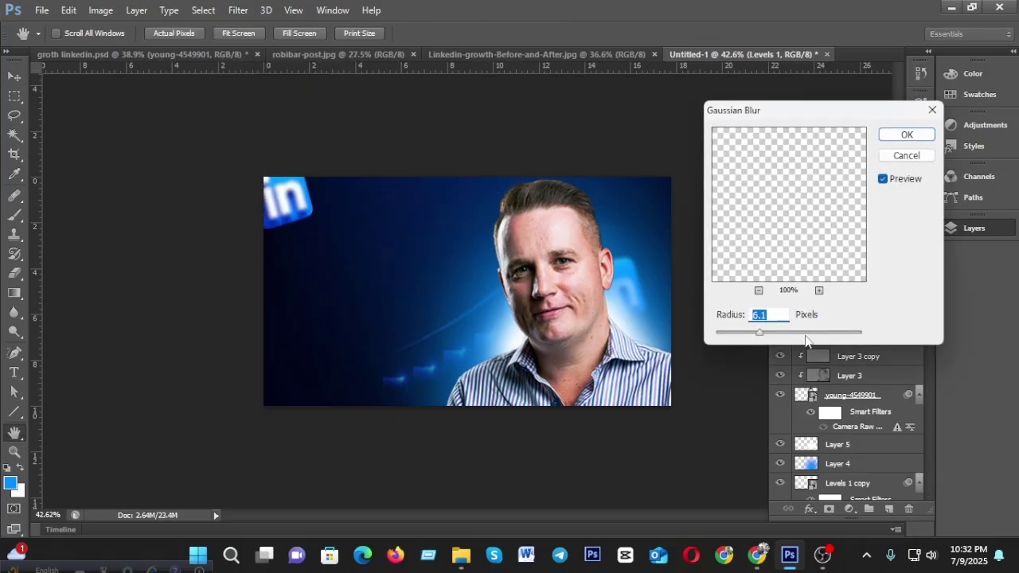
{"action": "left_click_drag", "start_coordinate": [771, 333], "coordinate": [778, 338]}
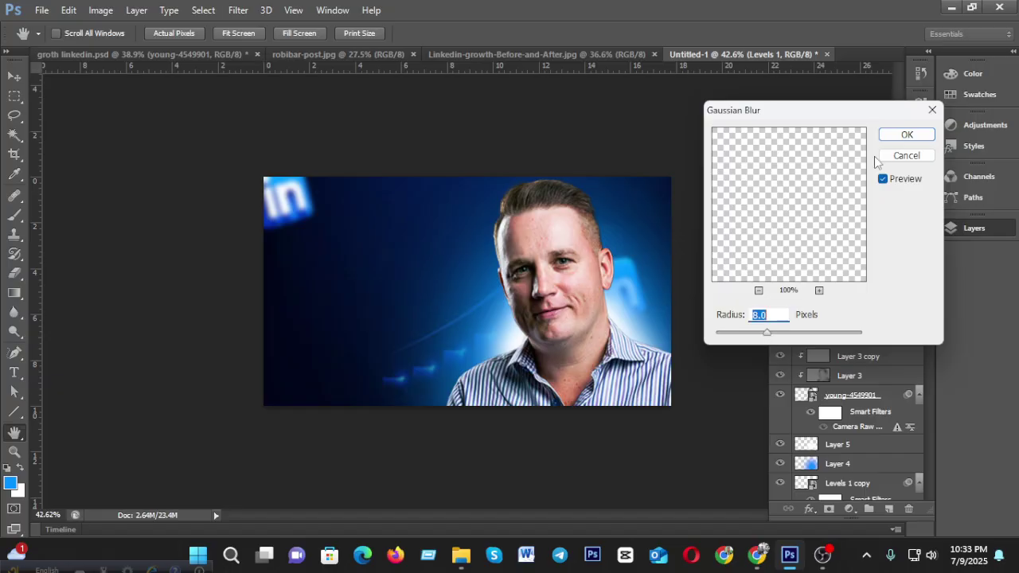
{"action": "left_click", "coordinate": [907, 134]}
Compare the blurred logos and the man's portrait with the finished thumbnail in groth linkedin.psd.
{"action": "scroll", "coordinate": [509, 300], "scroll_direction": "down", "scroll_amount": 2}
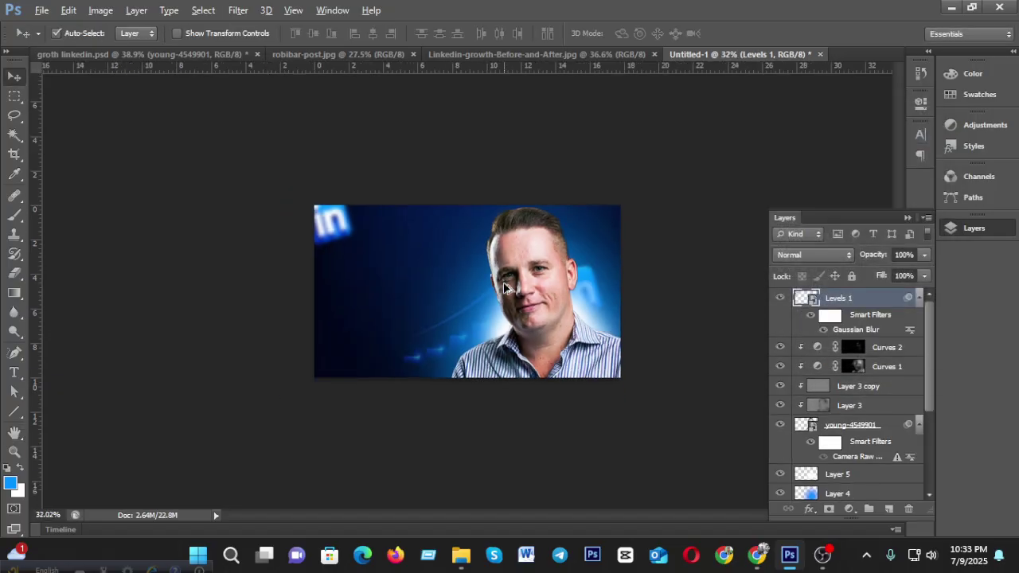
{"action": "scroll", "coordinate": [509, 300], "scroll_direction": "up", "scroll_amount": 4}
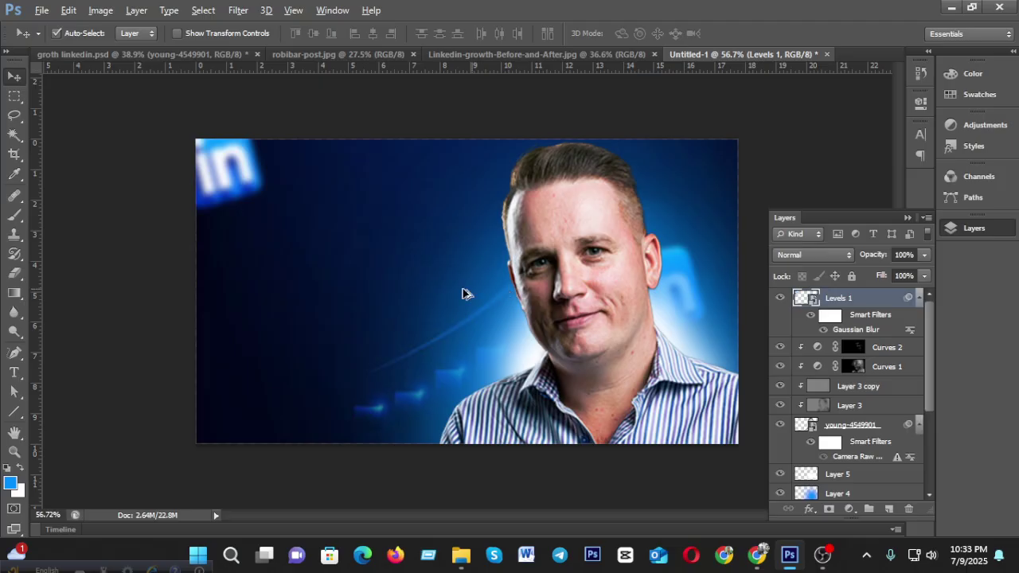
{"action": "left_click", "coordinate": [77, 54]}
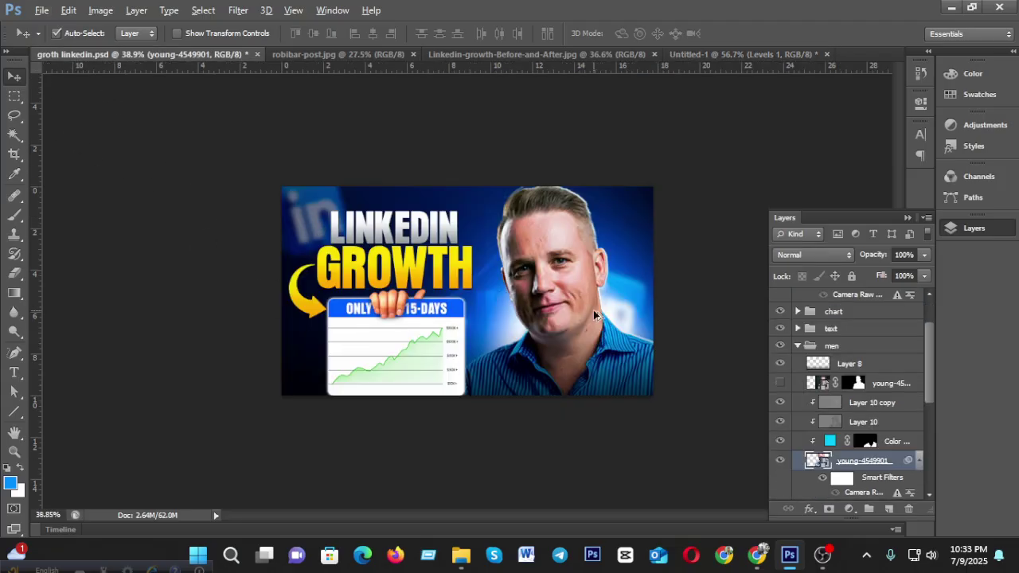
{"action": "left_click", "coordinate": [701, 54]}
{"action": "scroll", "coordinate": [626, 261], "scroll_direction": "down", "scroll_amount": 2}
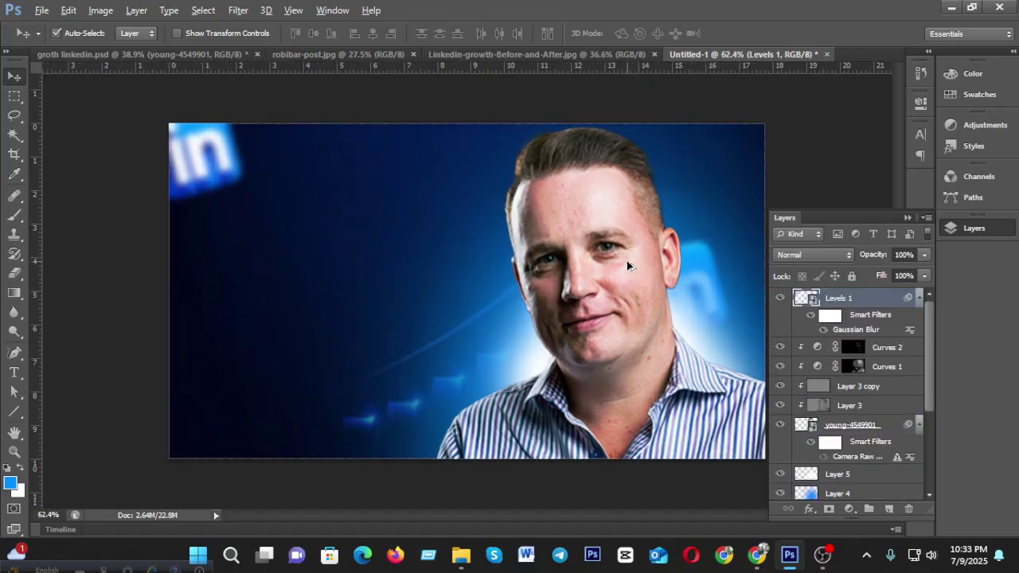
{"action": "key", "text": "alt"}
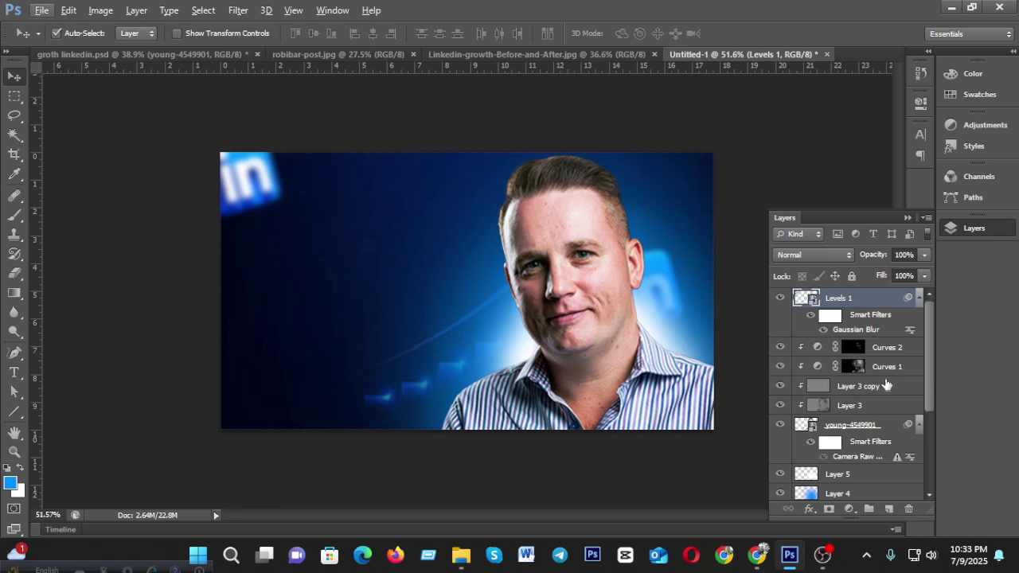
Duplicate the man's young-4549901 layer and remove the Camera Raw smart filter from the lower original.
{"action": "left_click", "coordinate": [851, 425]}
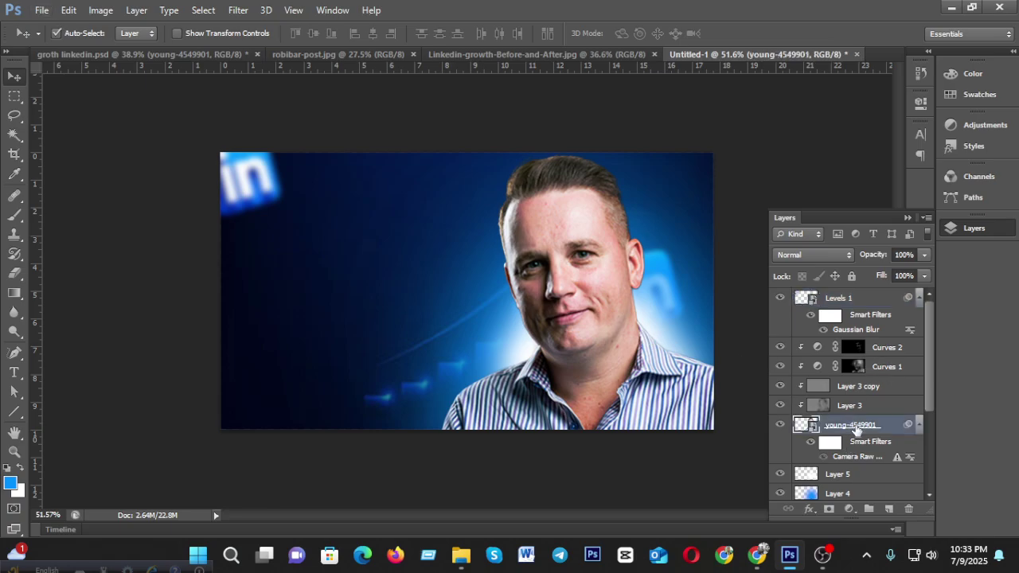
{"action": "left_click_drag", "start_coordinate": [858, 430], "coordinate": [858, 427]}
{"action": "scroll", "coordinate": [858, 422], "scroll_direction": "down", "scroll_amount": 3}
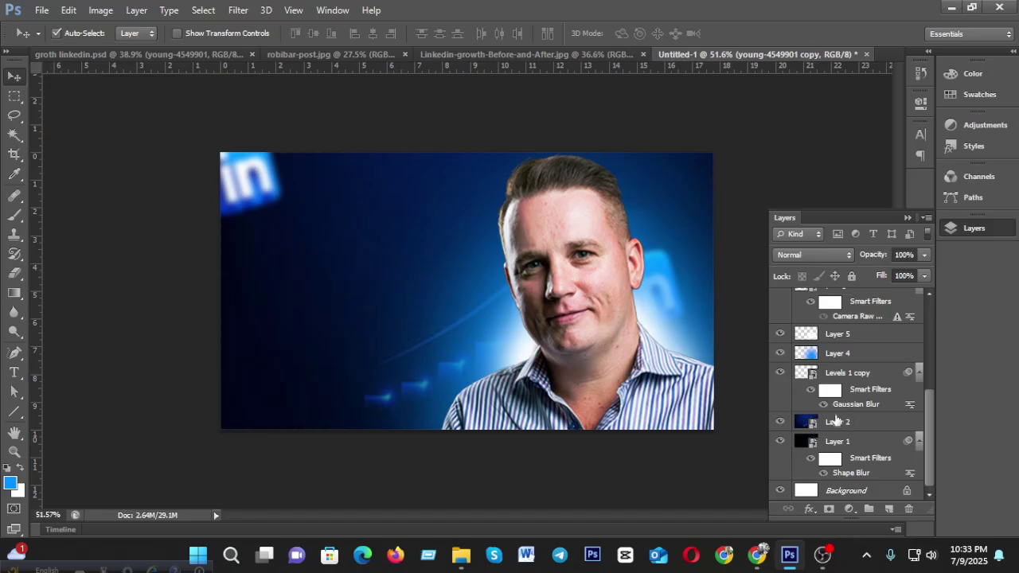
{"action": "scroll", "coordinate": [861, 373], "scroll_direction": "up", "scroll_amount": 3}
{"action": "scroll", "coordinate": [873, 458], "scroll_direction": "down", "scroll_amount": 3}
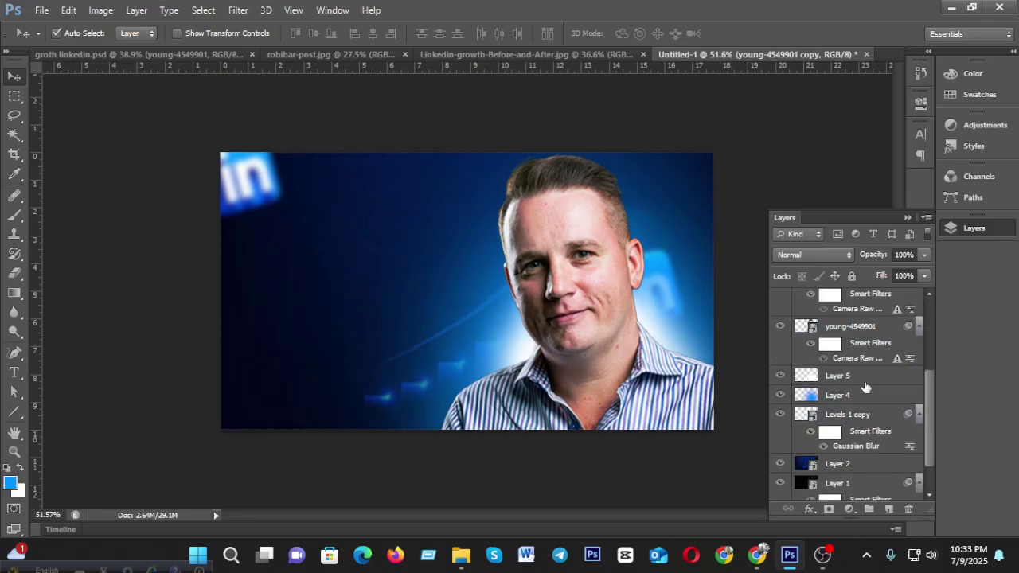
{"action": "scroll", "coordinate": [867, 378], "scroll_direction": "up", "scroll_amount": 1}
{"action": "left_click_drag", "start_coordinate": [907, 380], "coordinate": [909, 511]}
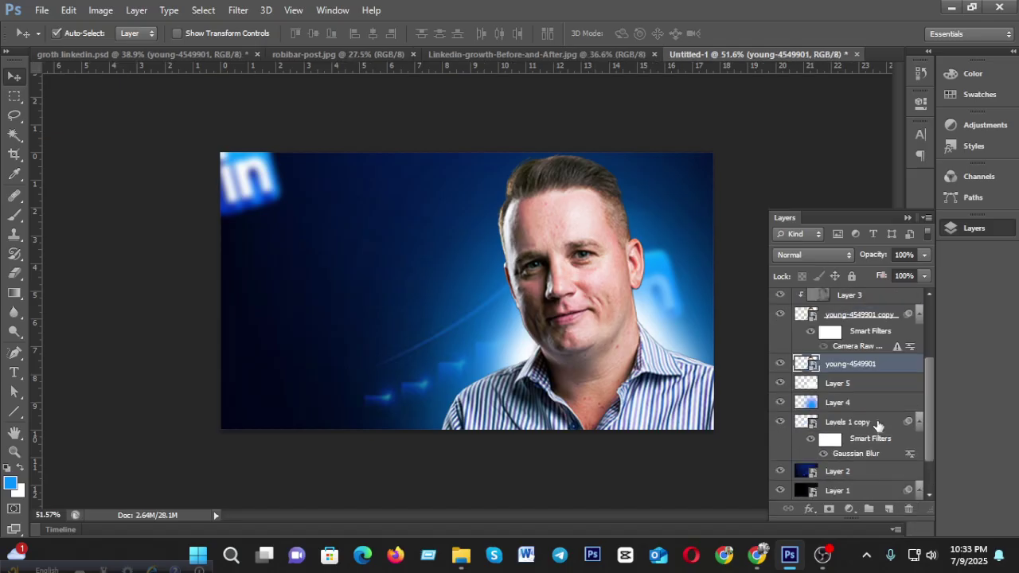
Add a white Color Overlay at 100% opacity in Normal mode to the lower young-4549901 layer.
{"action": "right_click", "coordinate": [882, 367]}
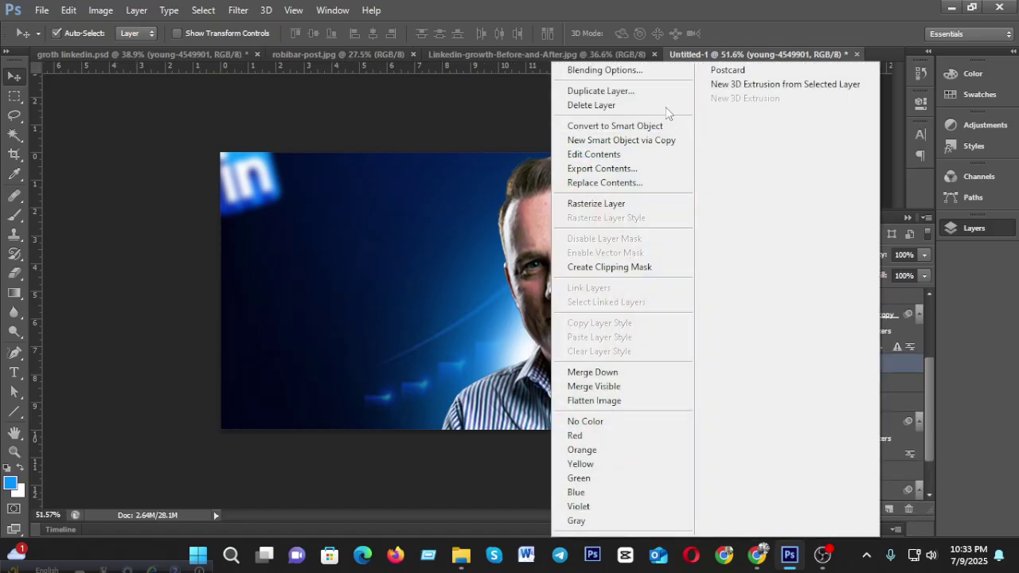
{"action": "left_click", "coordinate": [642, 72]}
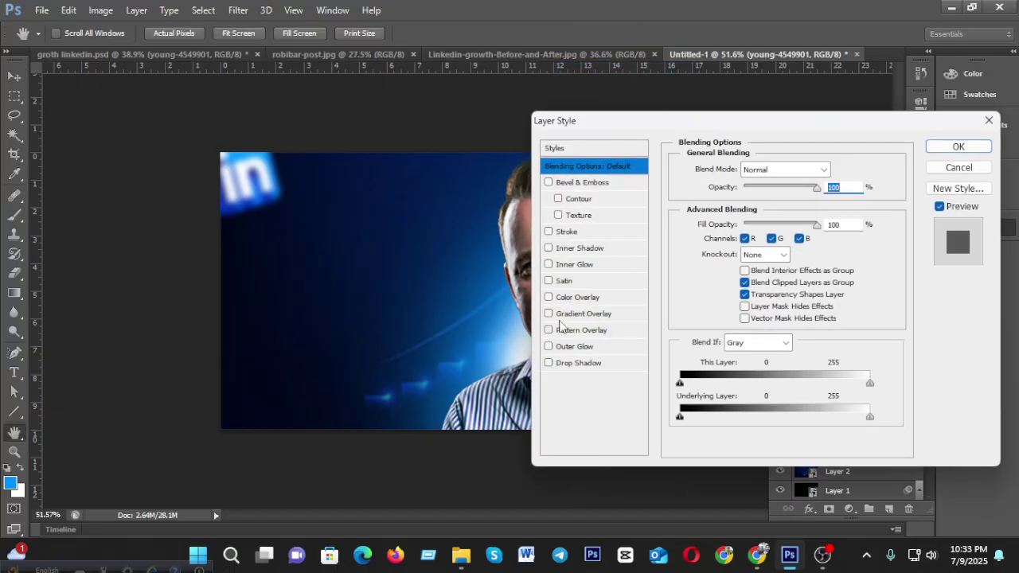
{"action": "left_click", "coordinate": [571, 300]}
{"action": "left_click", "coordinate": [838, 175]}
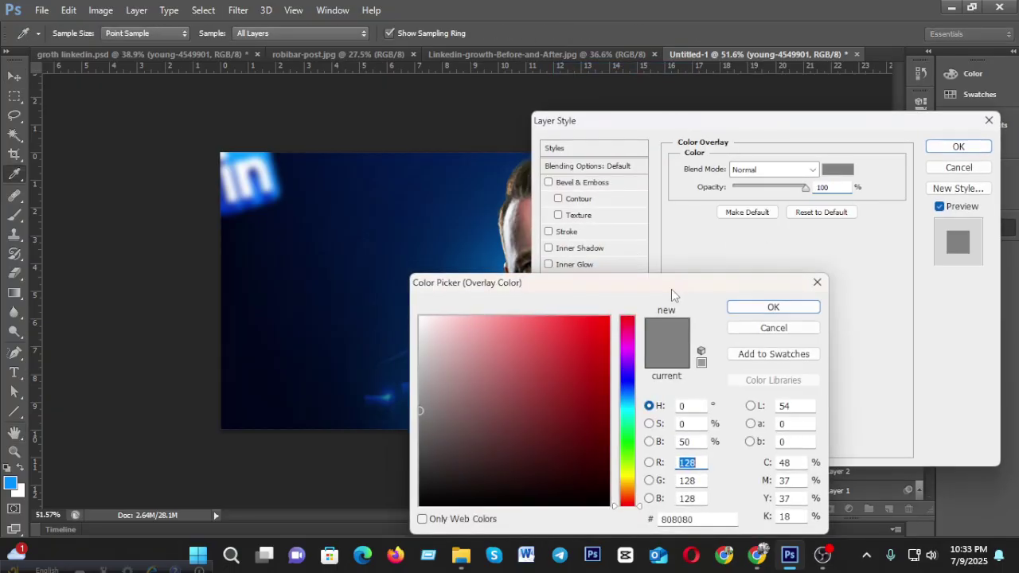
{"action": "left_click_drag", "start_coordinate": [446, 335], "coordinate": [348, 262]}
{"action": "left_click", "coordinate": [769, 312]}
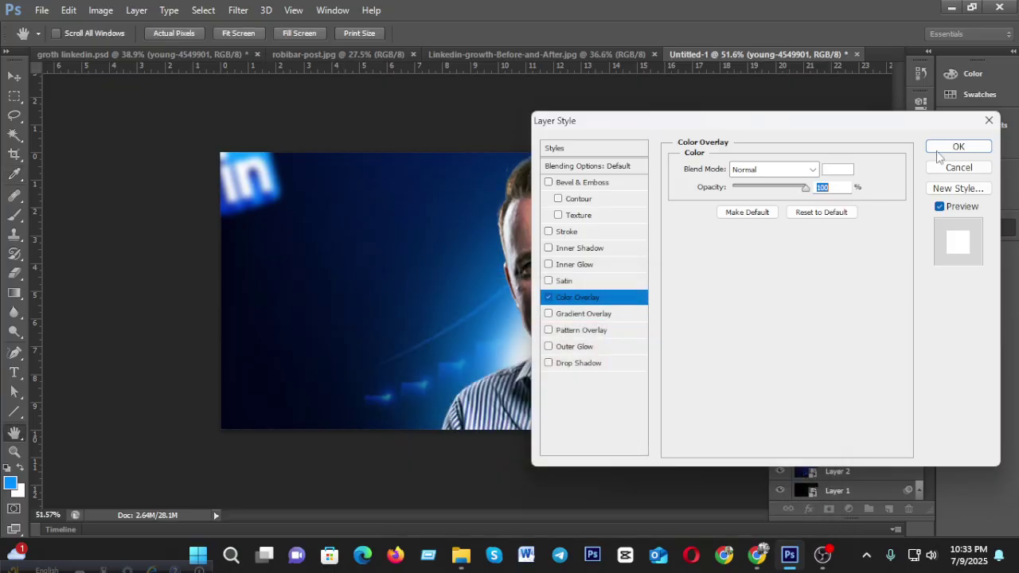
{"action": "left_click", "coordinate": [948, 147]}
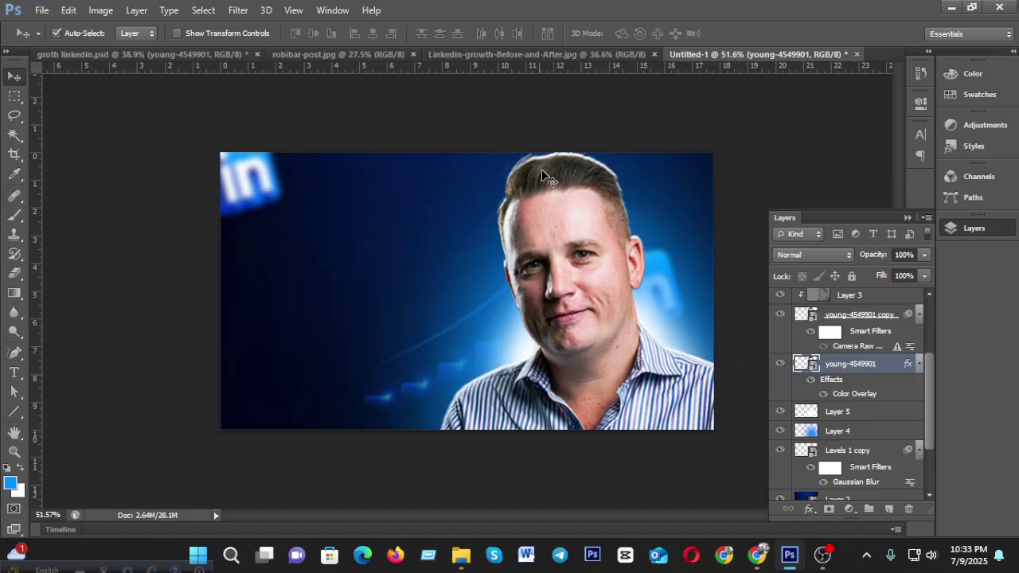
Compare the man's white edge outline and shirt color with the finished thumbnail in groth linkedin.psd.
{"action": "left_click", "coordinate": [103, 54]}
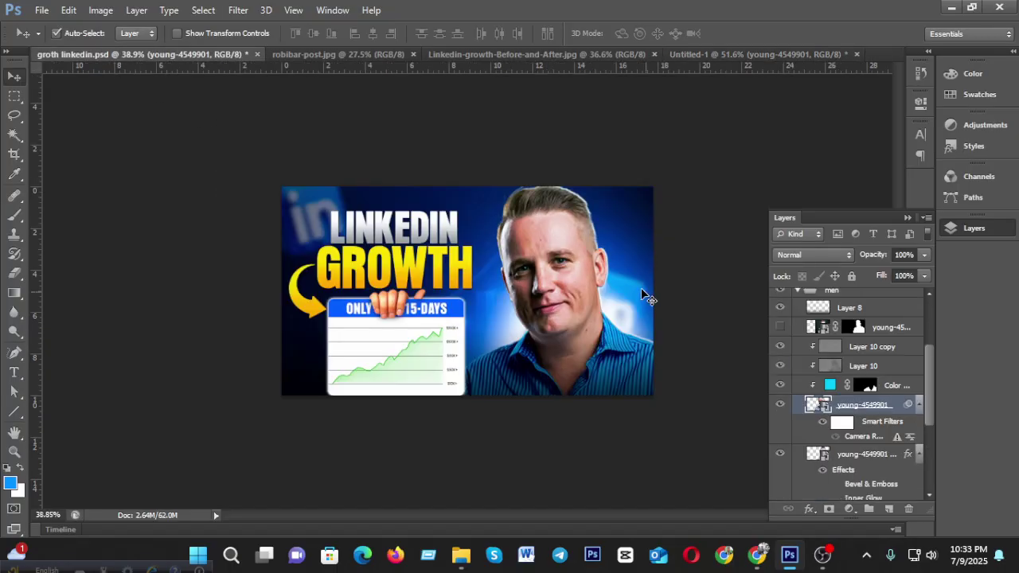
{"action": "left_click", "coordinate": [767, 53]}
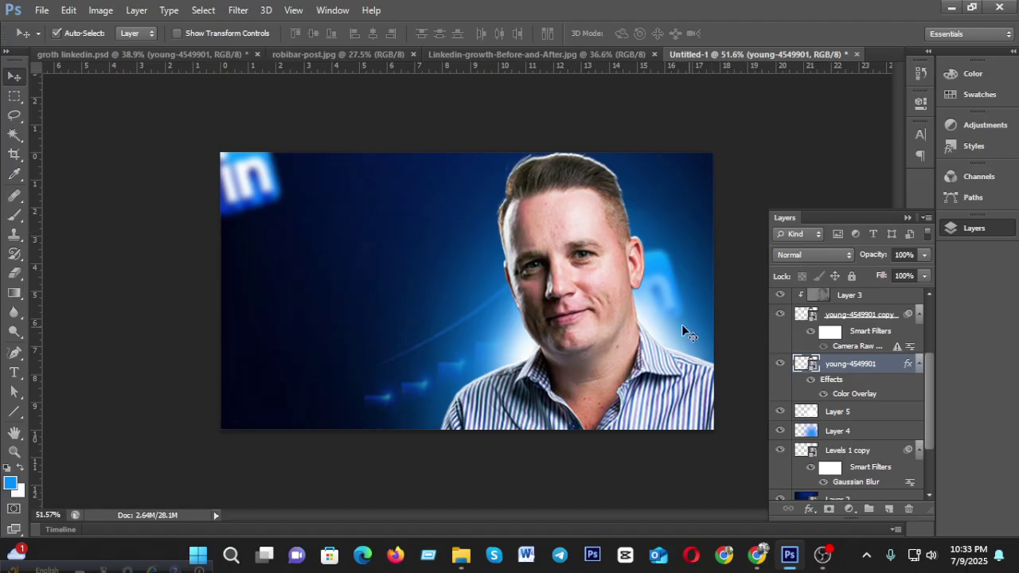
{"action": "scroll", "coordinate": [682, 324], "scroll_direction": "down", "scroll_amount": 3}
{"action": "scroll", "coordinate": [605, 318], "scroll_direction": "up", "scroll_amount": 1}
{"action": "scroll", "coordinate": [836, 377], "scroll_direction": "up", "scroll_amount": 3}
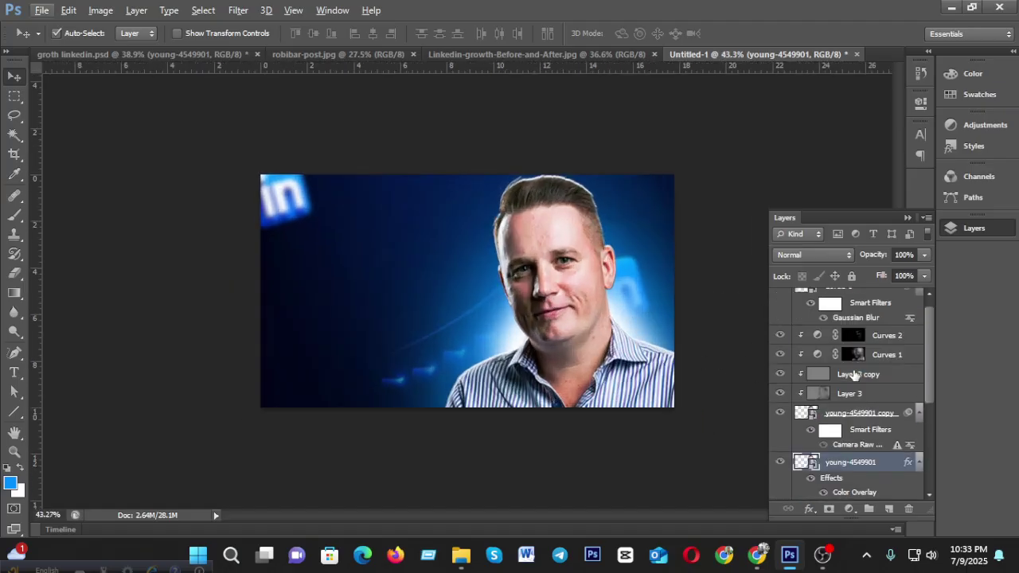
Select the young-4549901 copy layer and toggle its visibility to check the white silhouette beneath it.
{"action": "left_click", "coordinate": [849, 414]}
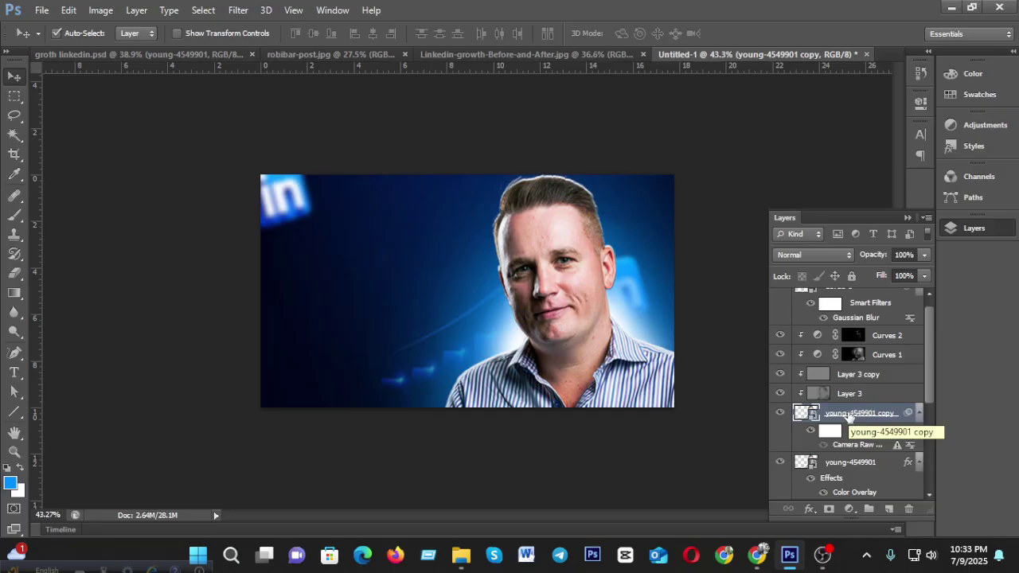
{"action": "scroll", "coordinate": [549, 314], "scroll_direction": "up", "scroll_amount": 1}
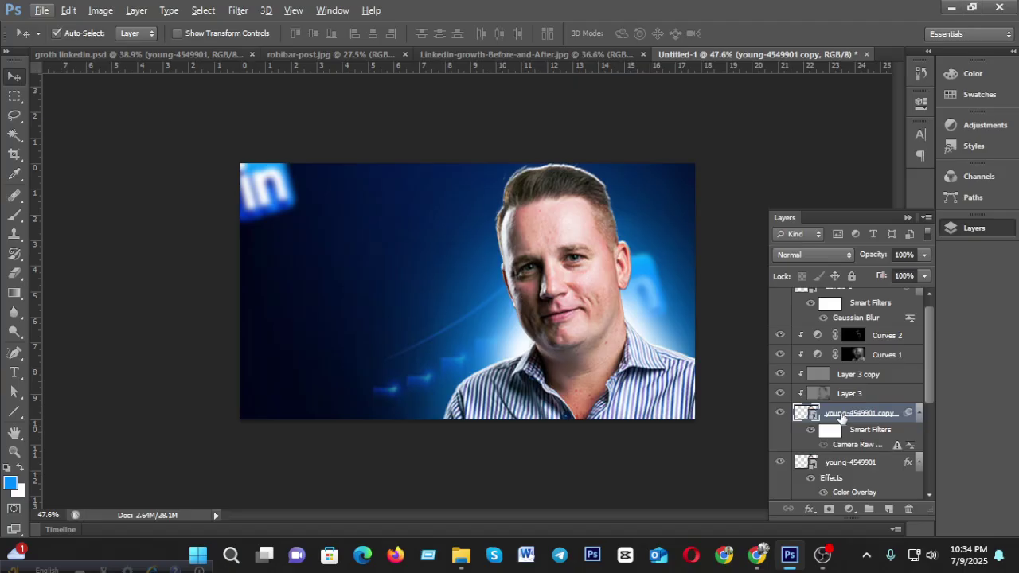
{"action": "scroll", "coordinate": [844, 419], "scroll_direction": "down", "scroll_amount": 3}
{"action": "left_click", "coordinate": [780, 315]}
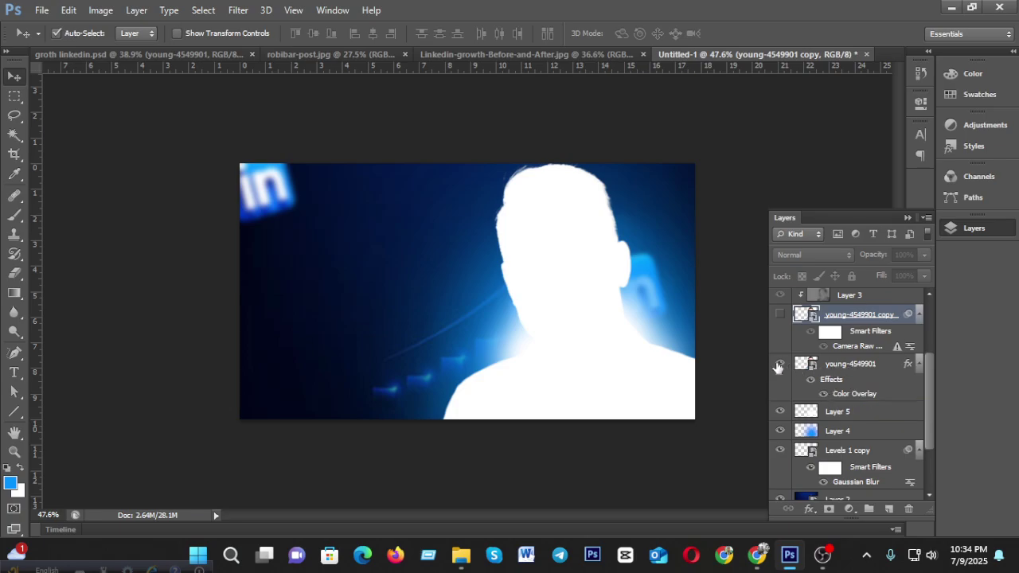
{"action": "left_click", "coordinate": [781, 314]}
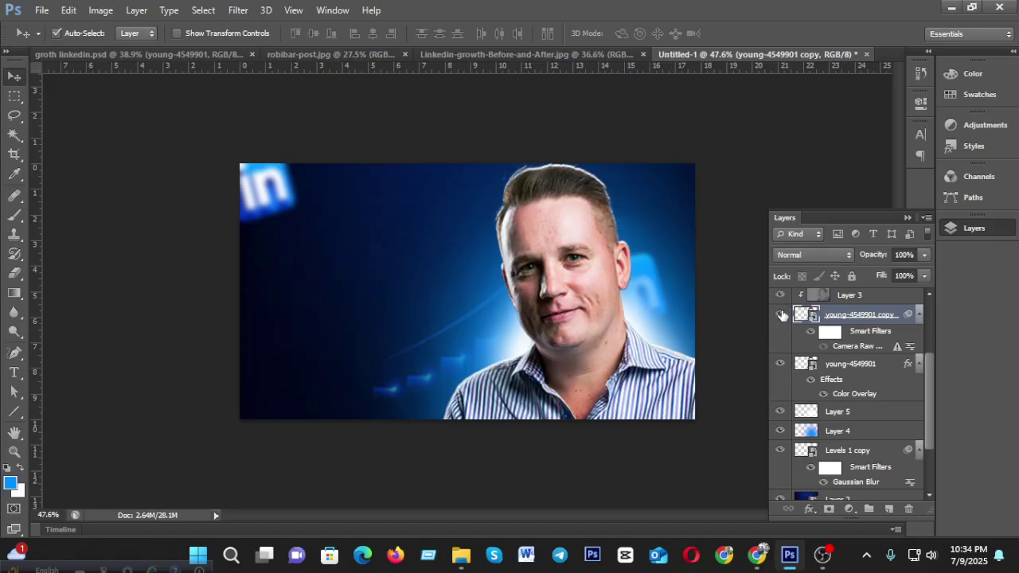
{"action": "left_click", "coordinate": [781, 315]}
{"action": "left_click", "coordinate": [780, 315]}
Add a #0090ff Solid Color fill clipped to the young-4549901 copy layer and invert its mask to black.
{"action": "left_click", "coordinate": [849, 509]}
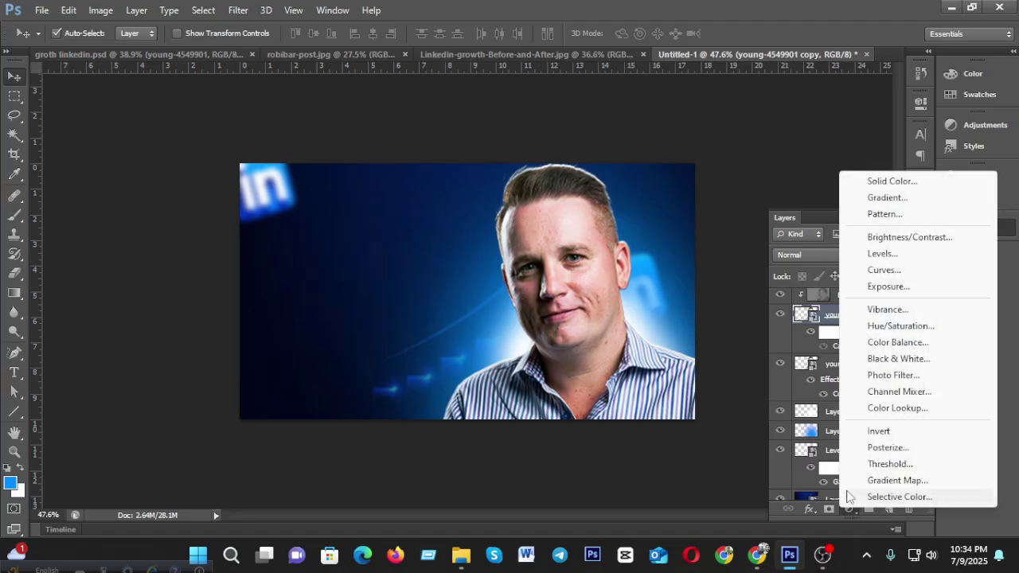
{"action": "left_click", "coordinate": [882, 183]}
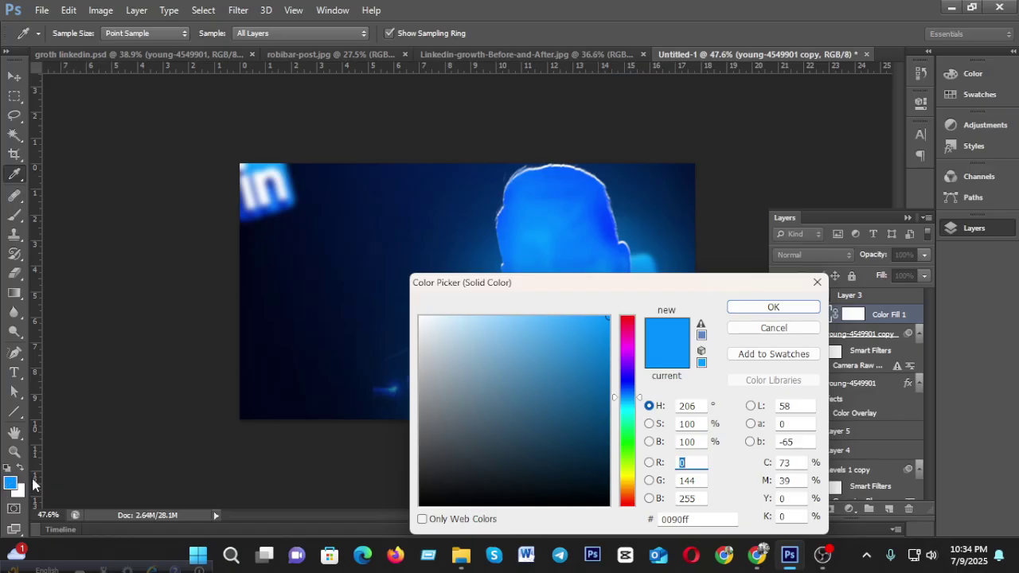
{"action": "left_click", "coordinate": [758, 307]}
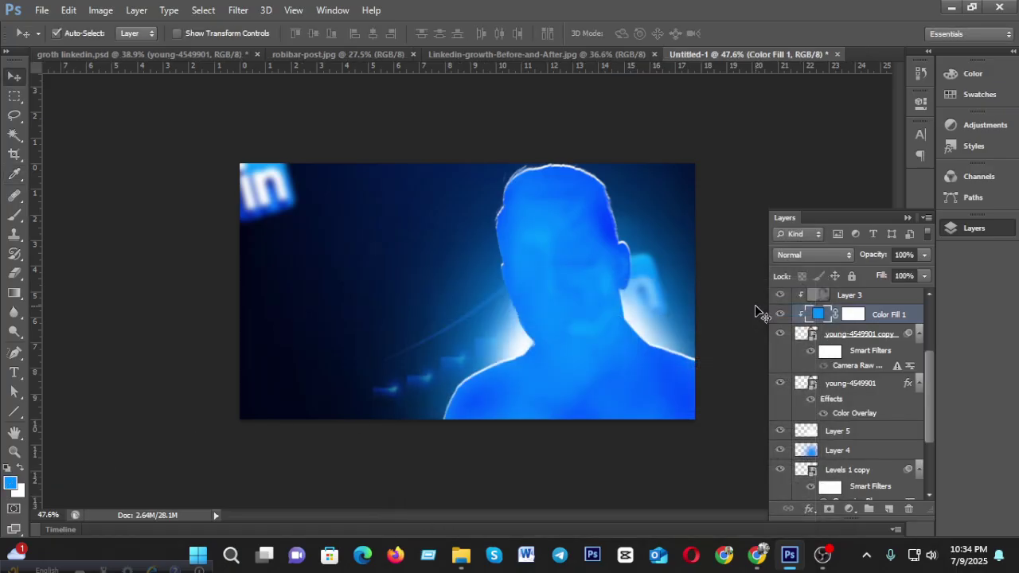
{"action": "left_click", "coordinate": [851, 315]}
{"action": "key", "text": "ctrl+i"}
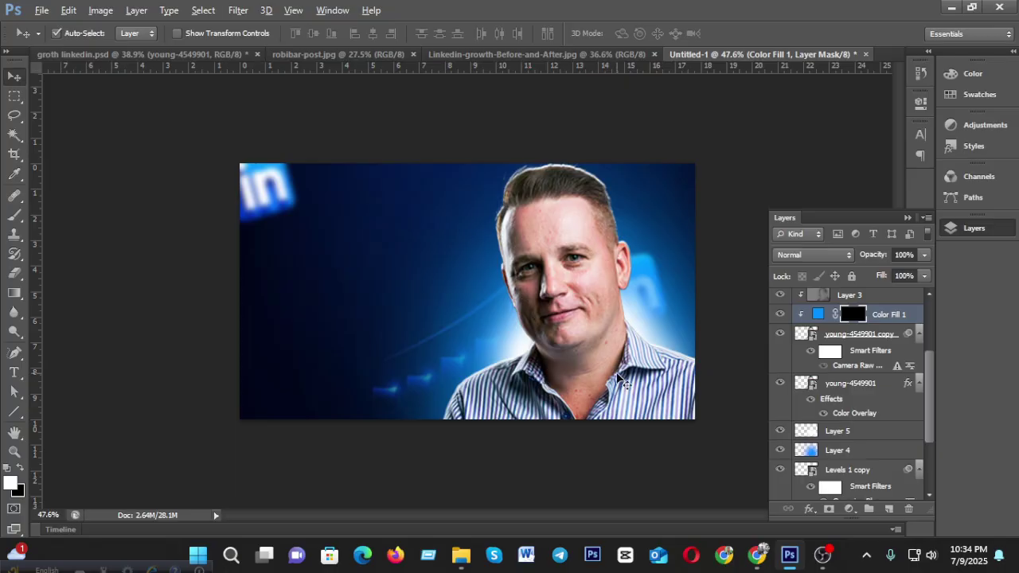
Set up a hard round brush at 81 px and 100% hardness for painting on the Color Fill 1 mask.
{"action": "key", "text": "ctrl+plus"}
{"action": "key", "text": "ctrl+plus"}
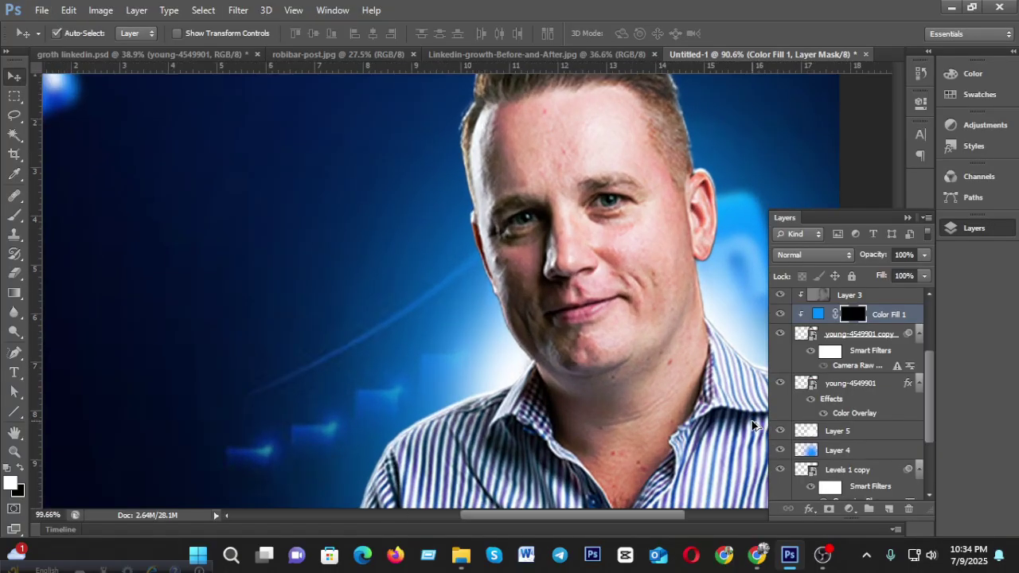
{"action": "scroll", "coordinate": [674, 386], "scroll_direction": "down", "scroll_amount": 3}
{"action": "scroll", "coordinate": [487, 374], "scroll_direction": "down", "scroll_amount": 2}
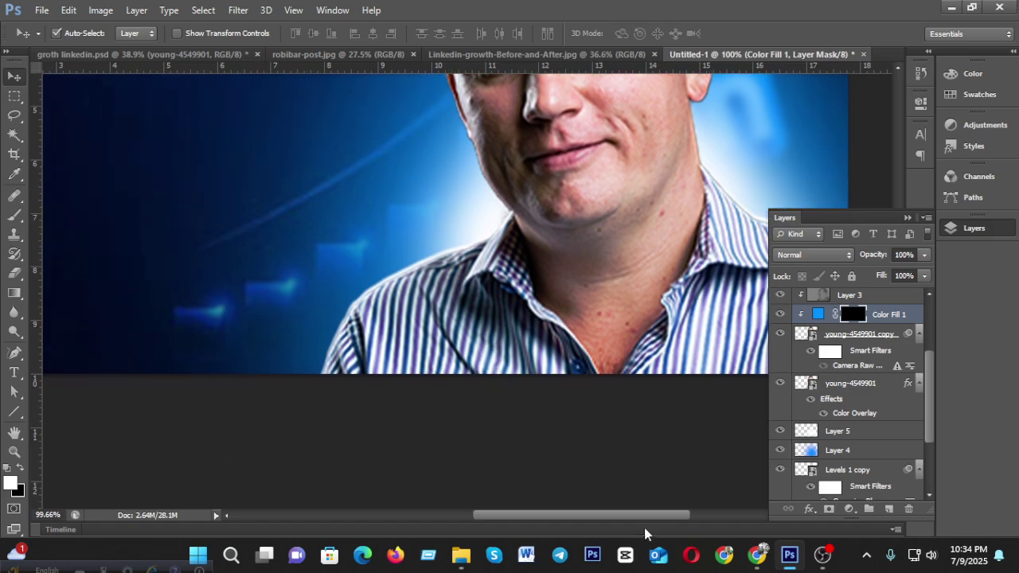
{"action": "scroll", "coordinate": [688, 426], "scroll_direction": "up", "scroll_amount": 2}
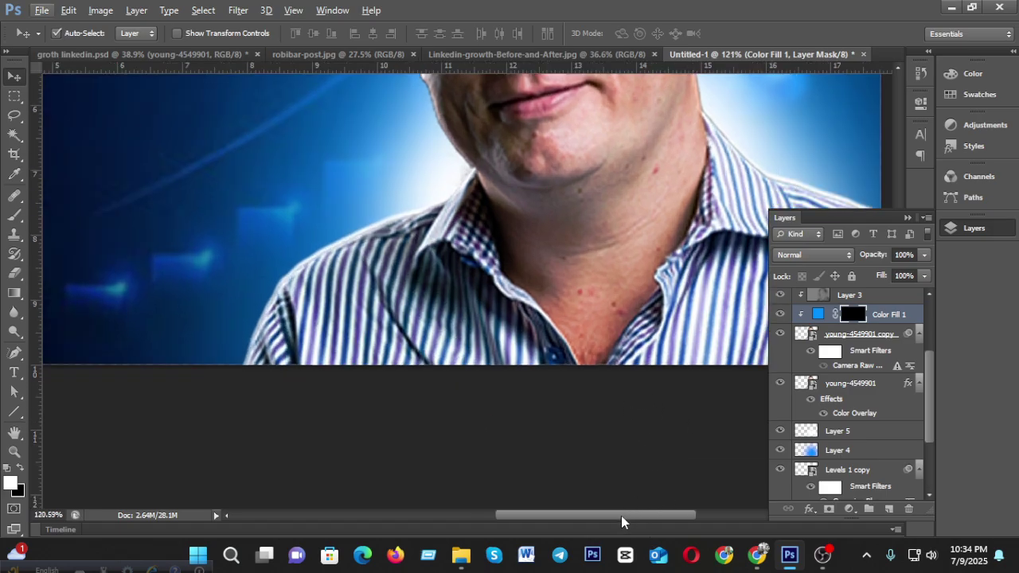
{"action": "left_click_drag", "start_coordinate": [621, 522], "coordinate": [658, 523]}
{"action": "scroll", "coordinate": [660, 398], "scroll_direction": "up", "scroll_amount": 3}
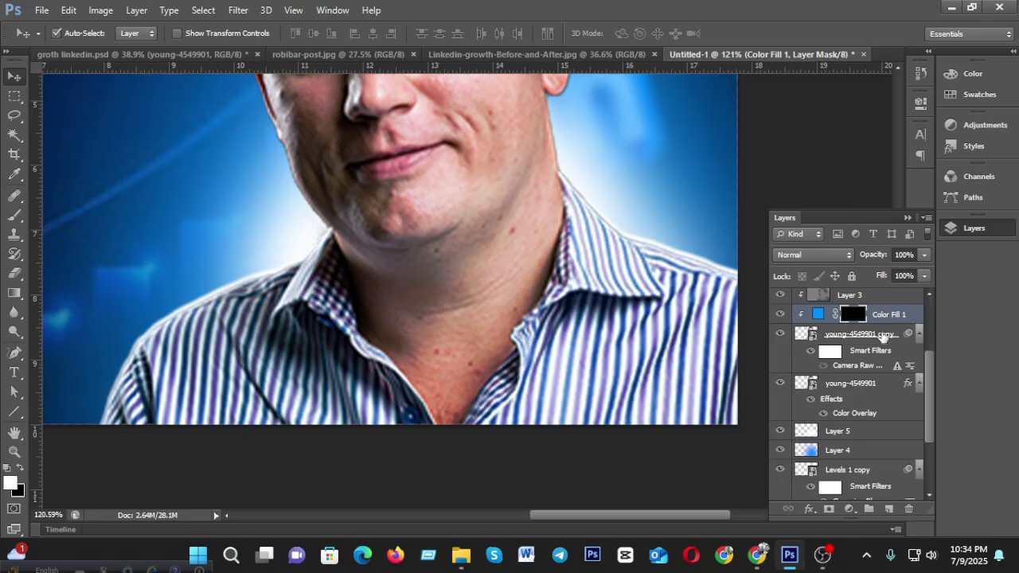
{"action": "left_click", "coordinate": [17, 216]}
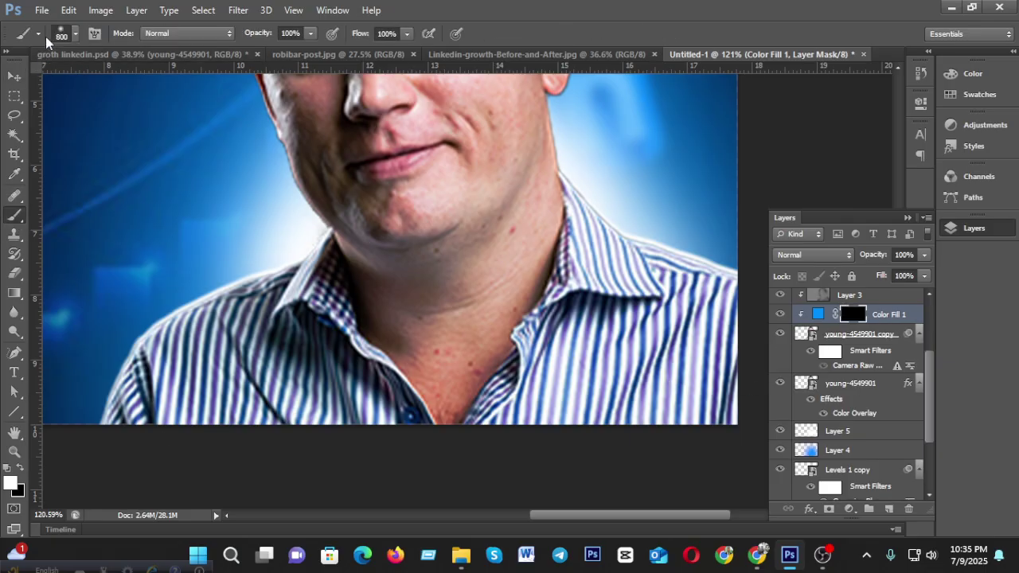
{"action": "left_click", "coordinate": [76, 34]}
{"action": "left_click", "coordinate": [54, 149]}
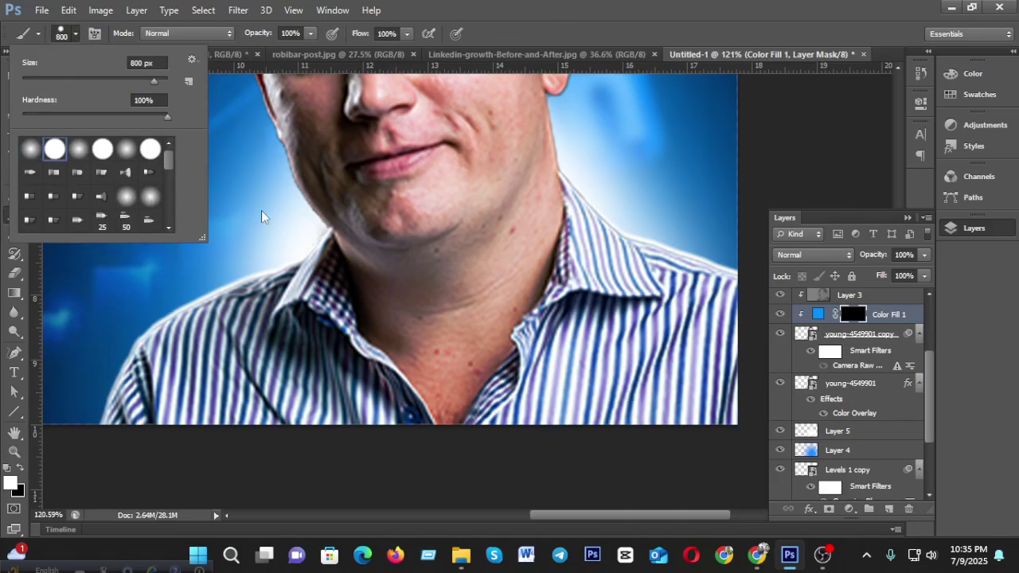
{"action": "left_click_drag", "start_coordinate": [91, 82], "coordinate": [80, 82]}
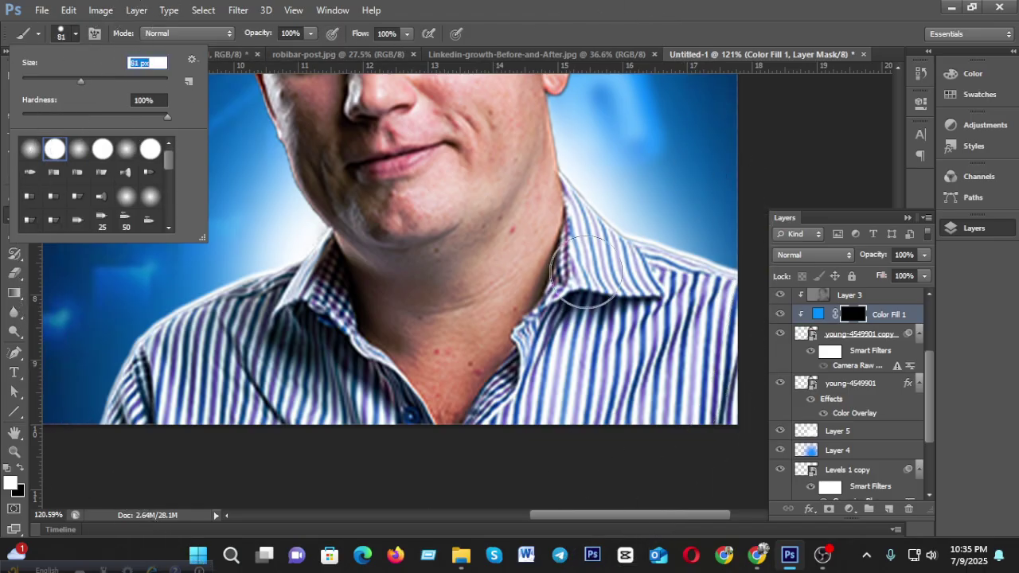
Paint white on the Color Fill 1 mask over the shirt's shoulders, chest and outer collar to reveal the blue.
{"action": "mouse_move", "coordinate": [616, 266]}
{"action": "left_mouse_down"}
{"action": "mouse_move", "coordinate": [753, 370]}
{"action": "mouse_move", "coordinate": [646, 237]}
{"action": "mouse_move", "coordinate": [752, 370]}
{"action": "mouse_move", "coordinate": [635, 259]}
{"action": "mouse_move", "coordinate": [753, 321]}
{"action": "left_mouse_up"}
{"action": "mouse_move", "coordinate": [616, 285]}
{"action": "left_mouse_down"}
{"action": "mouse_move", "coordinate": [626, 453]}
{"action": "mouse_move", "coordinate": [640, 345]}
{"action": "mouse_move", "coordinate": [673, 448]}
{"action": "mouse_move", "coordinate": [697, 389]}
{"action": "mouse_move", "coordinate": [692, 365]}
{"action": "mouse_move", "coordinate": [707, 415]}
{"action": "mouse_move", "coordinate": [581, 356]}
{"action": "mouse_move", "coordinate": [525, 459]}
{"action": "left_mouse_up"}
{"action": "mouse_move", "coordinate": [262, 322]}
{"action": "left_mouse_down"}
{"action": "mouse_move", "coordinate": [169, 365]}
{"action": "mouse_move", "coordinate": [77, 457]}
{"action": "mouse_move", "coordinate": [141, 381]}
{"action": "mouse_move", "coordinate": [235, 304]}
{"action": "mouse_move", "coordinate": [118, 400]}
{"action": "mouse_move", "coordinate": [290, 279]}
{"action": "mouse_move", "coordinate": [238, 433]}
{"action": "mouse_move", "coordinate": [277, 360]}
{"action": "mouse_move", "coordinate": [152, 462]}
{"action": "mouse_move", "coordinate": [290, 349]}
{"action": "mouse_move", "coordinate": [386, 428]}
{"action": "mouse_move", "coordinate": [348, 430]}
{"action": "mouse_move", "coordinate": [277, 393]}
{"action": "left_mouse_up"}
{"action": "key", "text": "ctrl+z"}
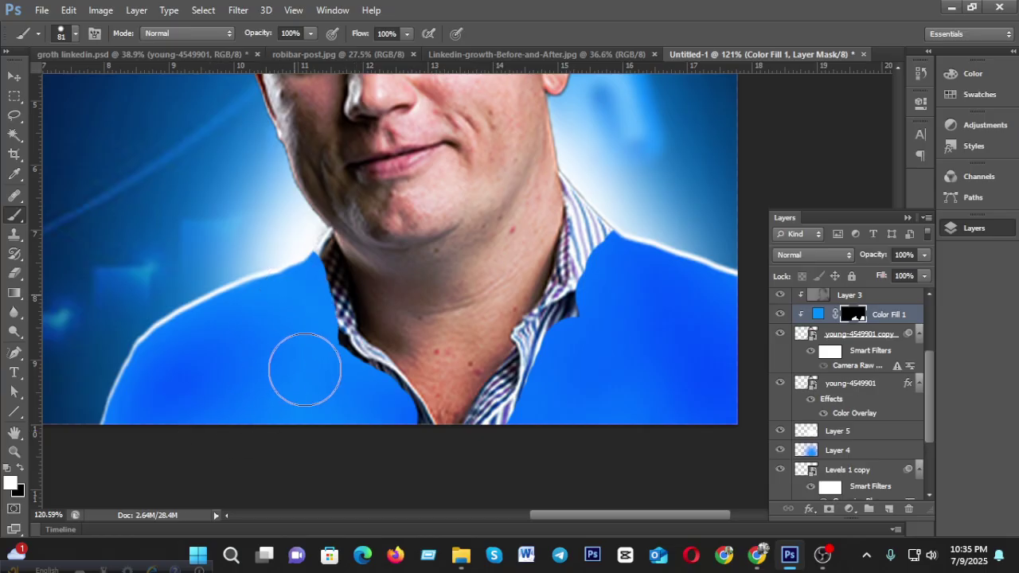
{"action": "mouse_move", "coordinate": [598, 219]}
{"action": "left_mouse_down"}
{"action": "mouse_move", "coordinate": [612, 243]}
{"action": "mouse_move", "coordinate": [609, 325]}
{"action": "mouse_move", "coordinate": [595, 283]}
{"action": "mouse_move", "coordinate": [549, 383]}
{"action": "left_mouse_up"}
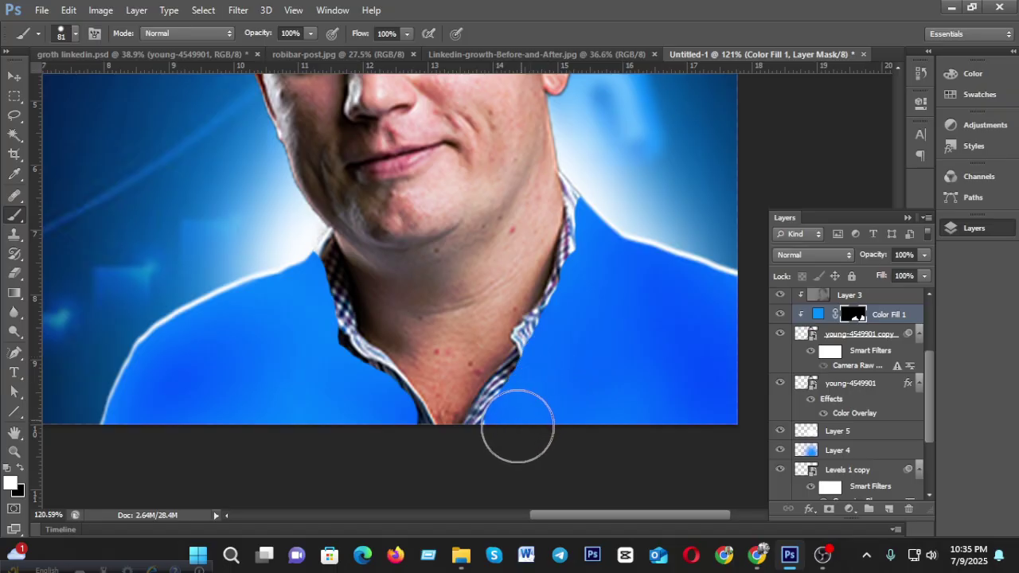
Reduce the brush to 30 px and paint the mask over the upper part of the right-hand collar beside the neck.
{"action": "scroll", "coordinate": [645, 367], "scroll_direction": "up", "scroll_amount": 1}
{"action": "scroll", "coordinate": [648, 363], "scroll_direction": "up", "scroll_amount": 5}
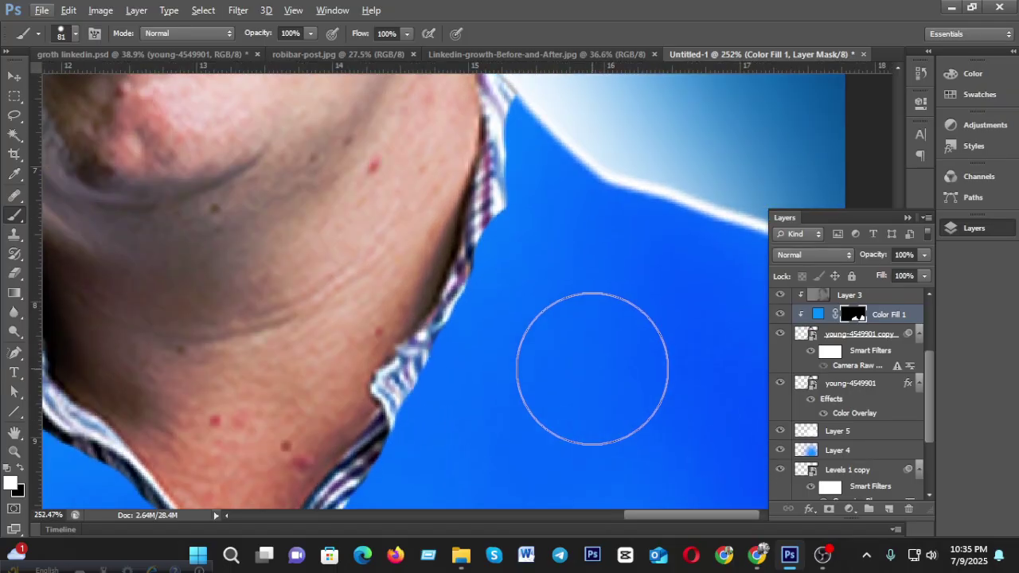
{"action": "key", "text": "bracketleft"}
{"action": "key", "text": "bracketleft"}
{"action": "key", "text": "bracketleft"}
{"action": "key", "text": "bracketleft"}
{"action": "key", "text": "bracketleft"}
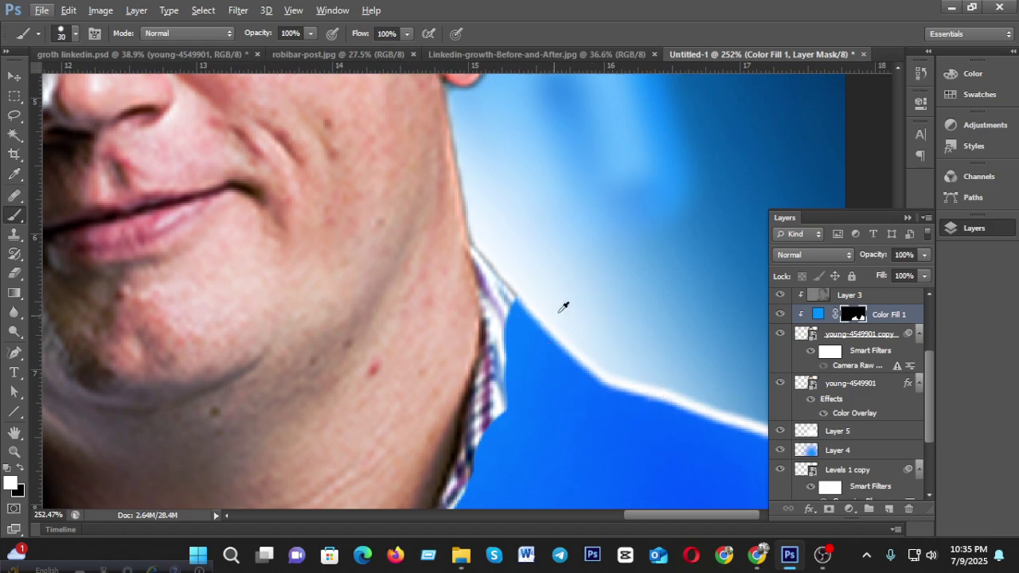
{"action": "scroll", "coordinate": [562, 307], "scroll_direction": "up", "scroll_amount": 4}
{"action": "mouse_move", "coordinate": [488, 221]}
{"action": "left_mouse_down"}
{"action": "mouse_move", "coordinate": [461, 175]}
{"action": "mouse_move", "coordinate": [507, 307]}
{"action": "mouse_move", "coordinate": [477, 219]}
{"action": "mouse_move", "coordinate": [499, 367]}
{"action": "left_mouse_up"}
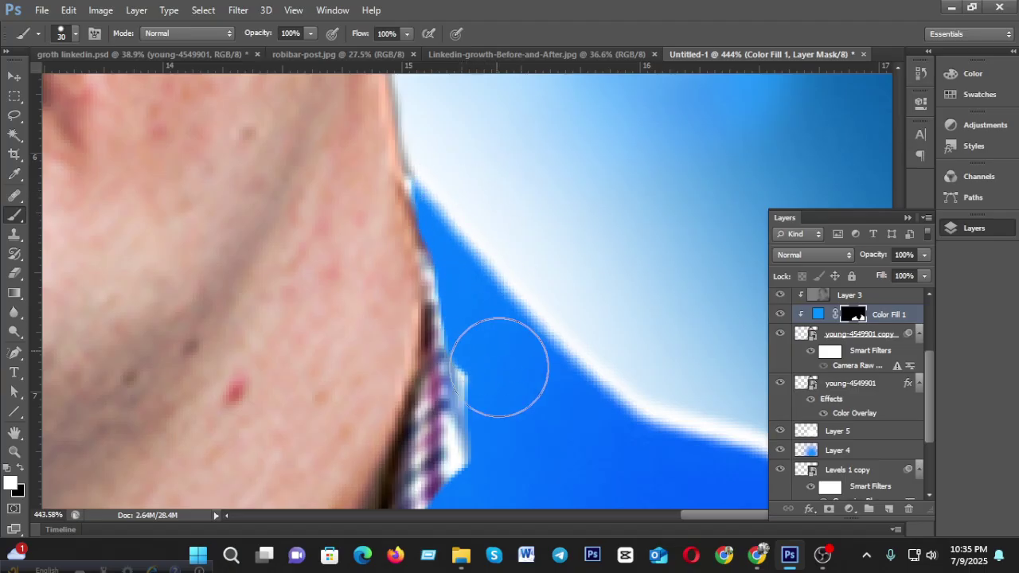
With a 20 px brush, paint the mask down the right-hand inner collar, covering the remaining stripes along the neck.
{"action": "key", "text": "bracketleft"}
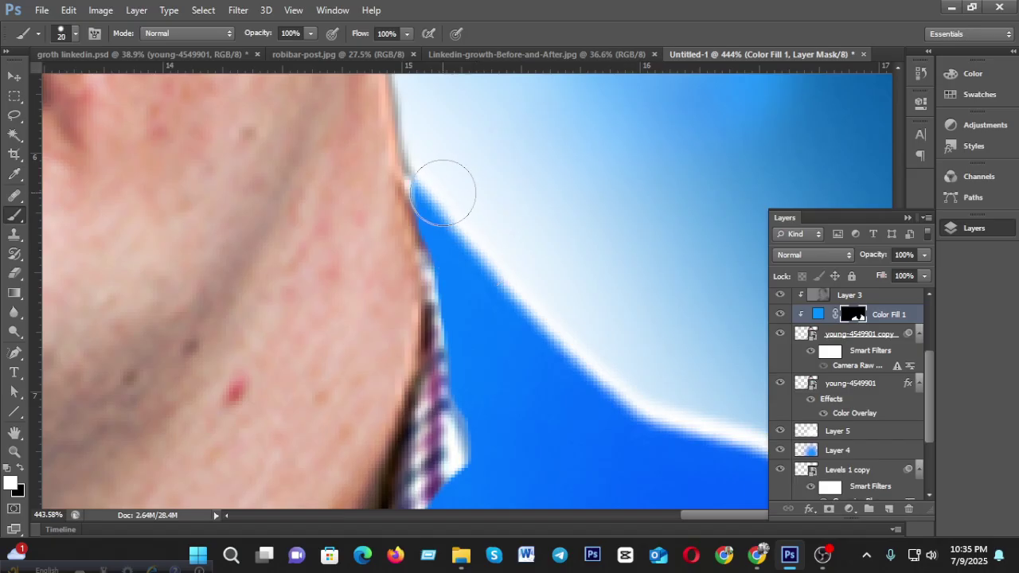
{"action": "mouse_move", "coordinate": [442, 193]}
{"action": "left_mouse_down"}
{"action": "mouse_move", "coordinate": [467, 246]}
{"action": "mouse_move", "coordinate": [445, 218]}
{"action": "mouse_move", "coordinate": [449, 246]}
{"action": "mouse_move", "coordinate": [470, 321]}
{"action": "left_mouse_up"}
{"action": "scroll", "coordinate": [487, 307], "scroll_direction": "down", "scroll_amount": 3}
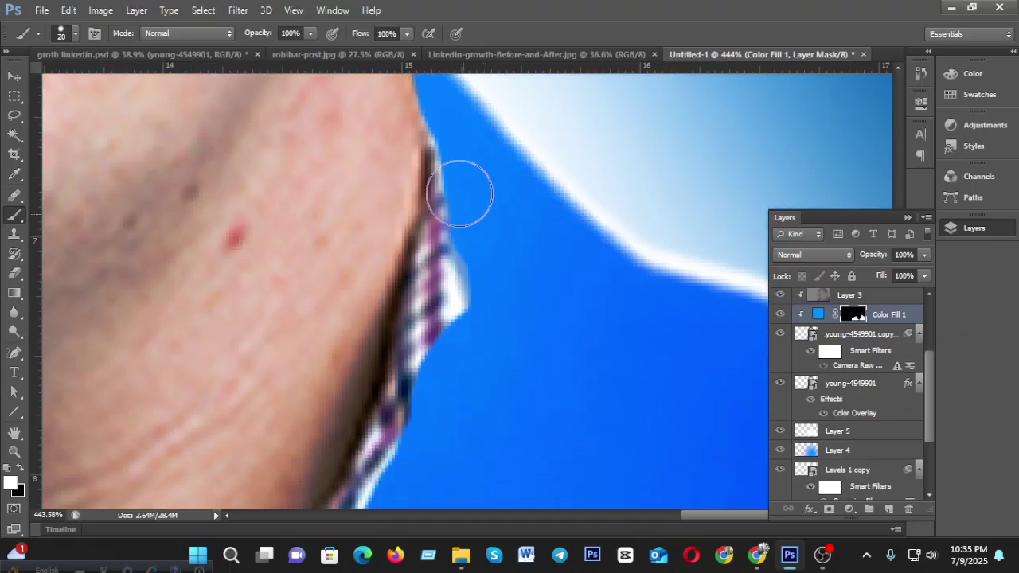
{"action": "mouse_move", "coordinate": [459, 194]}
{"action": "left_mouse_down"}
{"action": "mouse_move", "coordinate": [464, 141]}
{"action": "mouse_move", "coordinate": [465, 300]}
{"action": "mouse_move", "coordinate": [489, 250]}
{"action": "mouse_move", "coordinate": [455, 159]}
{"action": "mouse_move", "coordinate": [464, 168]}
{"action": "mouse_move", "coordinate": [438, 358]}
{"action": "mouse_move", "coordinate": [450, 268]}
{"action": "left_mouse_up"}
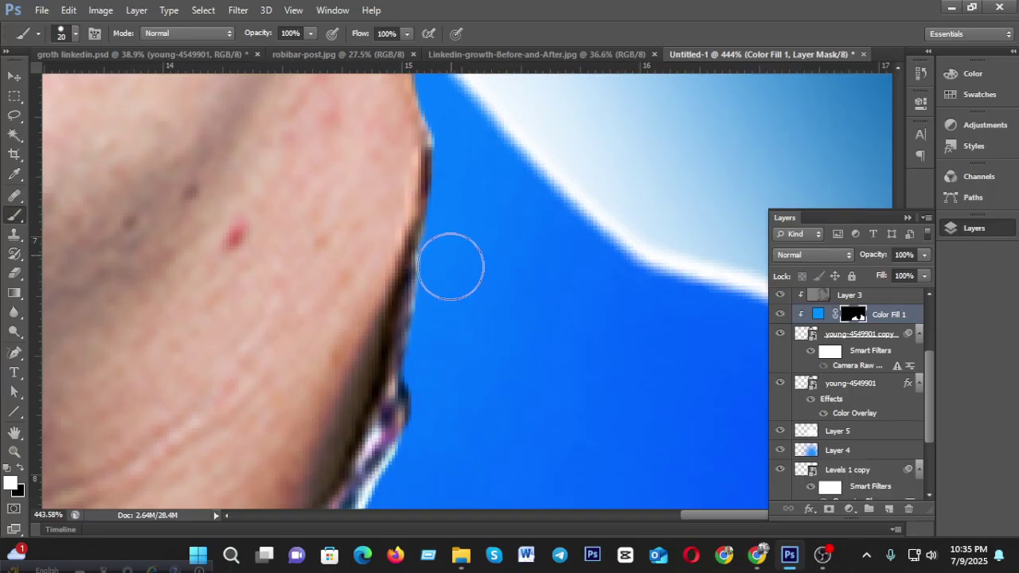
{"action": "scroll", "coordinate": [452, 287], "scroll_direction": "down", "scroll_amount": 3}
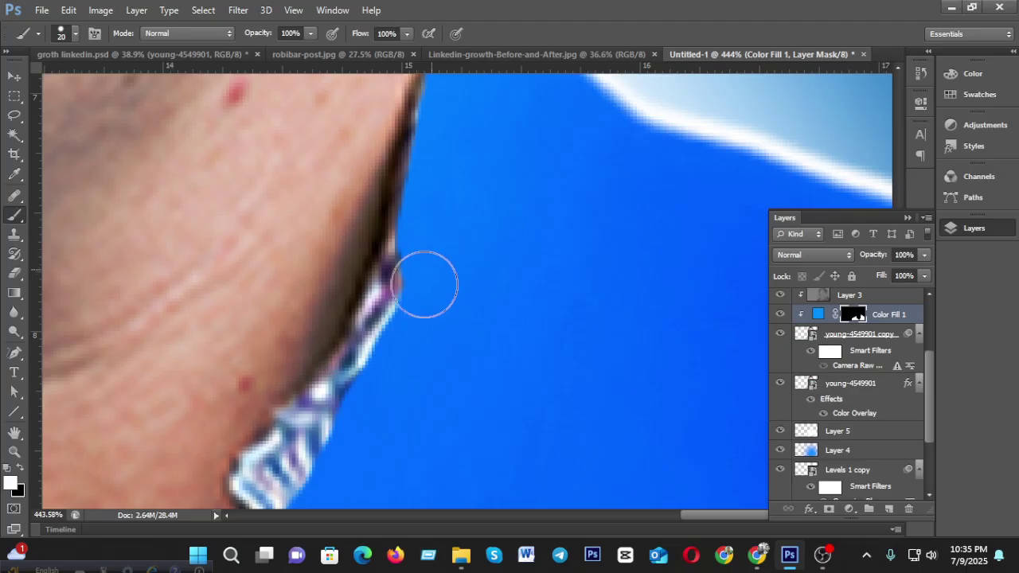
{"action": "mouse_move", "coordinate": [424, 284]}
{"action": "left_mouse_down"}
{"action": "mouse_move", "coordinate": [389, 367]}
{"action": "mouse_move", "coordinate": [447, 134]}
{"action": "mouse_move", "coordinate": [416, 268]}
{"action": "mouse_move", "coordinate": [382, 355]}
{"action": "mouse_move", "coordinate": [398, 306]}
{"action": "left_mouse_up"}
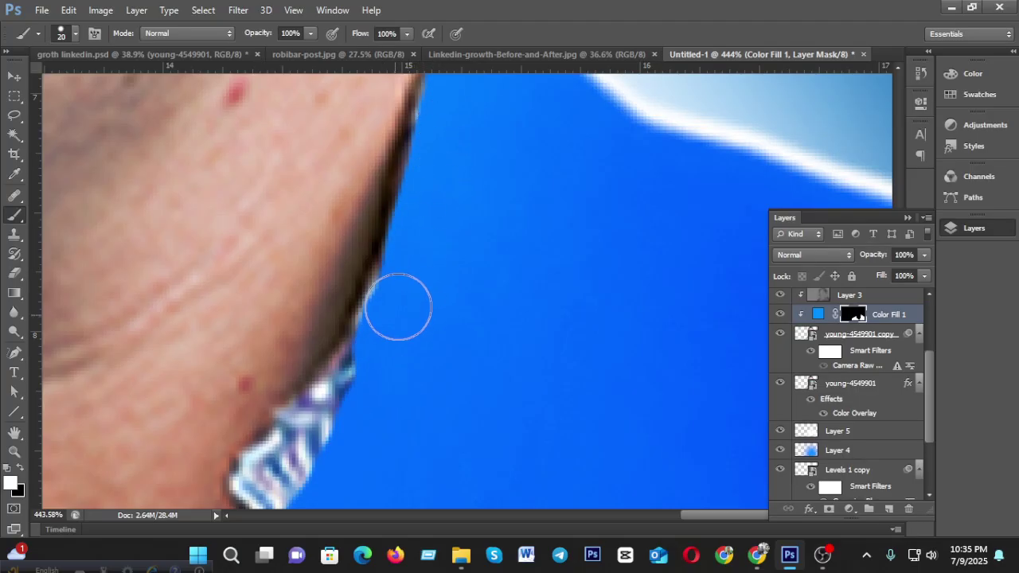
{"action": "scroll", "coordinate": [432, 292], "scroll_direction": "down", "scroll_amount": 3}
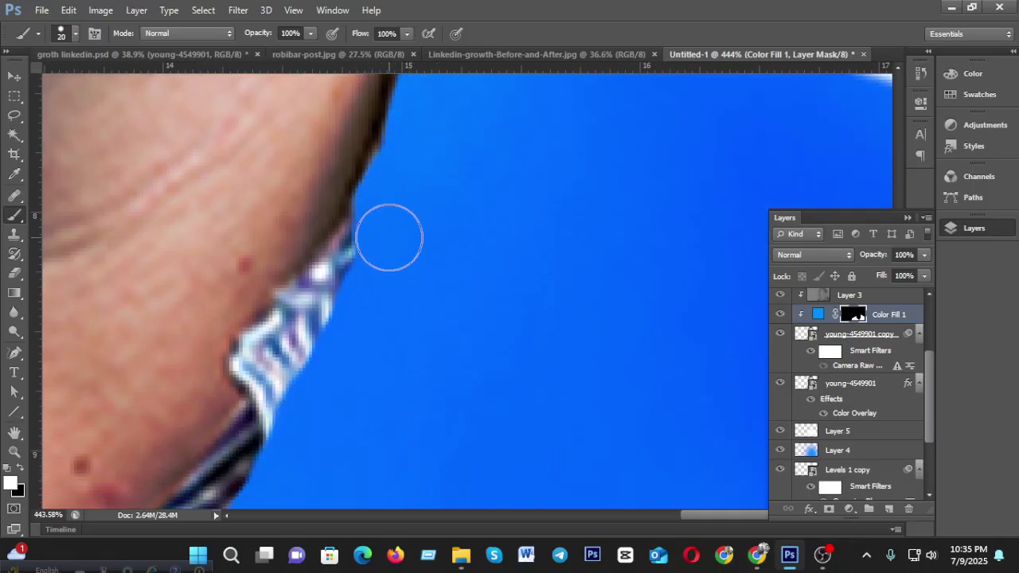
{"action": "mouse_move", "coordinate": [390, 237]}
{"action": "left_mouse_down"}
{"action": "mouse_move", "coordinate": [298, 371]}
{"action": "mouse_move", "coordinate": [268, 357]}
{"action": "mouse_move", "coordinate": [320, 312]}
{"action": "mouse_move", "coordinate": [363, 250]}
{"action": "mouse_move", "coordinate": [310, 334]}
{"action": "mouse_move", "coordinate": [297, 327]}
{"action": "mouse_move", "coordinate": [268, 351]}
{"action": "mouse_move", "coordinate": [296, 412]}
{"action": "mouse_move", "coordinate": [358, 386]}
{"action": "left_mouse_up"}
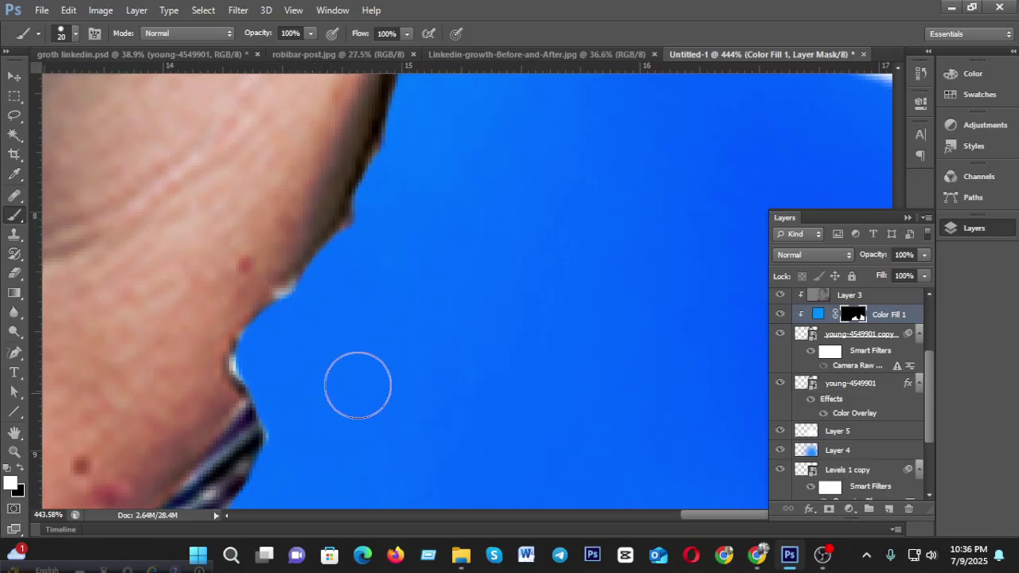
Refine the mask along the notch in the right-hand neckline with an 8 px brush, covering the leftover white edge.
{"action": "scroll", "coordinate": [357, 385], "scroll_direction": "down", "scroll_amount": 1}
{"action": "key", "text": "bracketleft"}
{"action": "key", "text": "bracketleft"}
{"action": "key", "text": "bracketleft"}
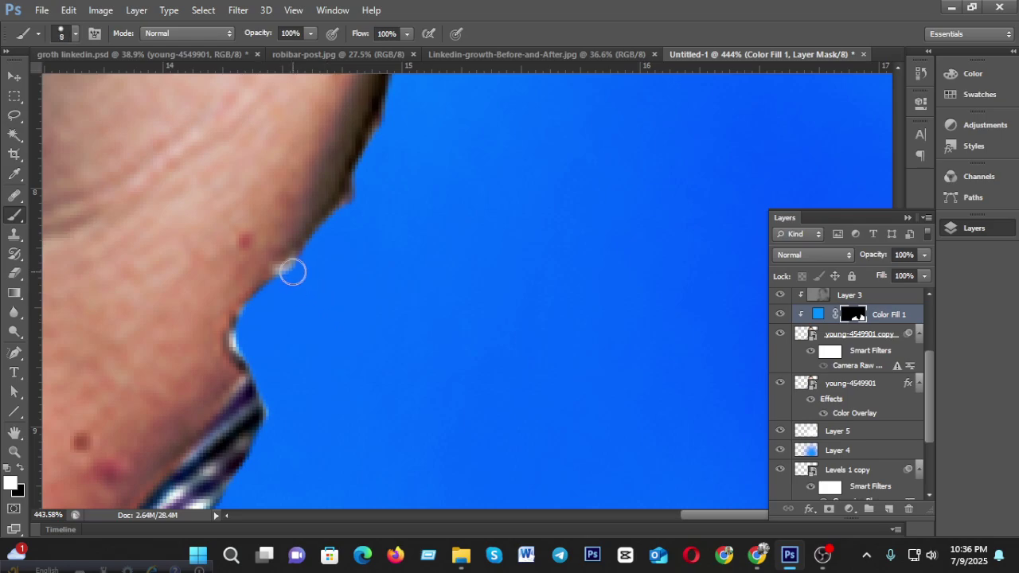
{"action": "mouse_move", "coordinate": [277, 282]}
{"action": "left_mouse_down"}
{"action": "mouse_move", "coordinate": [278, 316]}
{"action": "mouse_move", "coordinate": [239, 340]}
{"action": "mouse_move", "coordinate": [274, 419]}
{"action": "left_mouse_up"}
Paint the mask over the striped fabric below the right-hand neckline notch with a 20 px brush, refining the edge at 9 px.
{"action": "scroll", "coordinate": [355, 332], "scroll_direction": "down", "scroll_amount": 6}
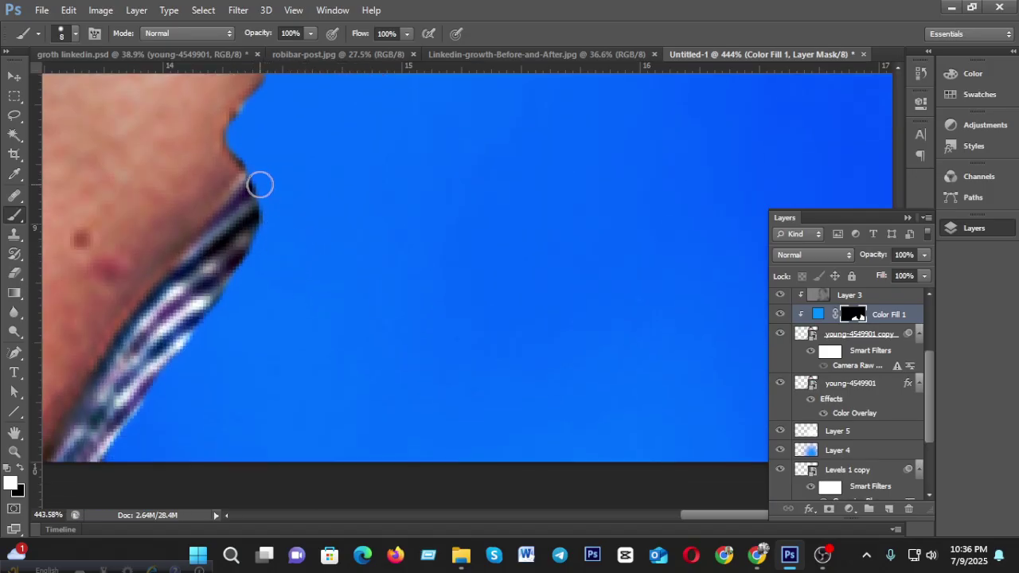
{"action": "key", "text": "bracketright"}
{"action": "mouse_move", "coordinate": [275, 200]}
{"action": "left_mouse_down"}
{"action": "mouse_move", "coordinate": [202, 338]}
{"action": "mouse_move", "coordinate": [151, 390]}
{"action": "left_mouse_up"}
{"action": "left_click_drag", "start_coordinate": [263, 223], "coordinate": [141, 382]}
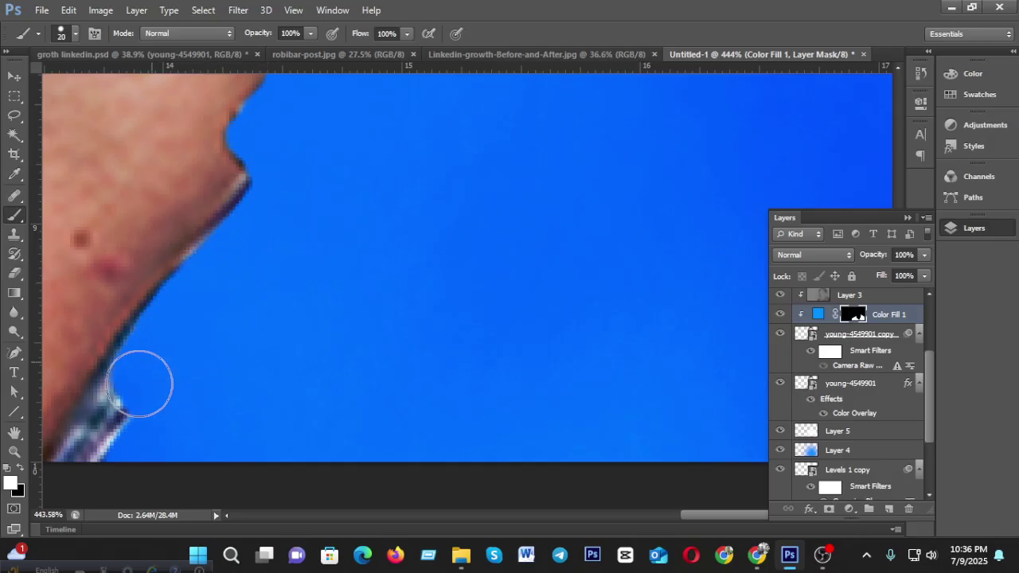
{"action": "key", "text": "bracketleft"}
{"action": "key", "text": "bracketleft"}
{"action": "mouse_move", "coordinate": [255, 188]}
{"action": "left_mouse_down"}
{"action": "mouse_move", "coordinate": [143, 318]}
{"action": "mouse_move", "coordinate": [132, 351]}
{"action": "left_mouse_up"}
Cover the last striped fabric on the right-hand side of the V-neck's bottom tip with the 9 px brush.
{"action": "scroll", "coordinate": [325, 255], "scroll_direction": "down", "scroll_amount": 5}
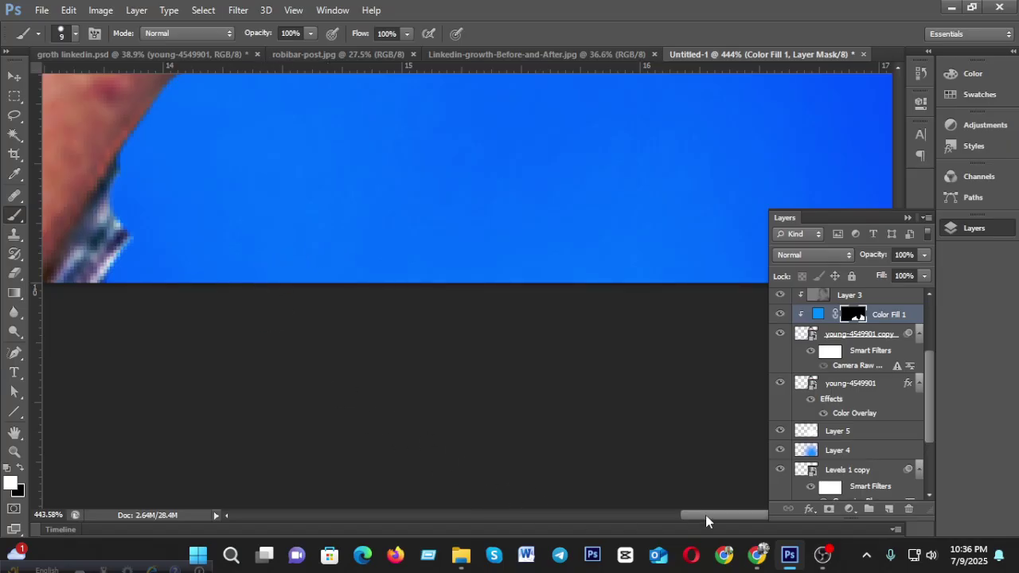
{"action": "left_click_drag", "start_coordinate": [706, 515], "coordinate": [640, 516]}
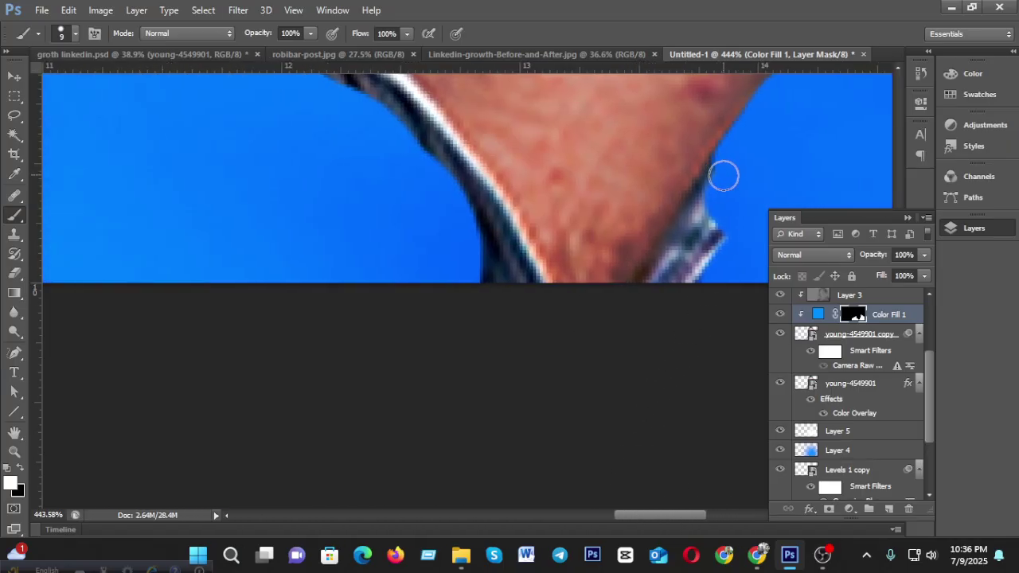
{"action": "left_click_drag", "start_coordinate": [723, 175], "coordinate": [655, 278]}
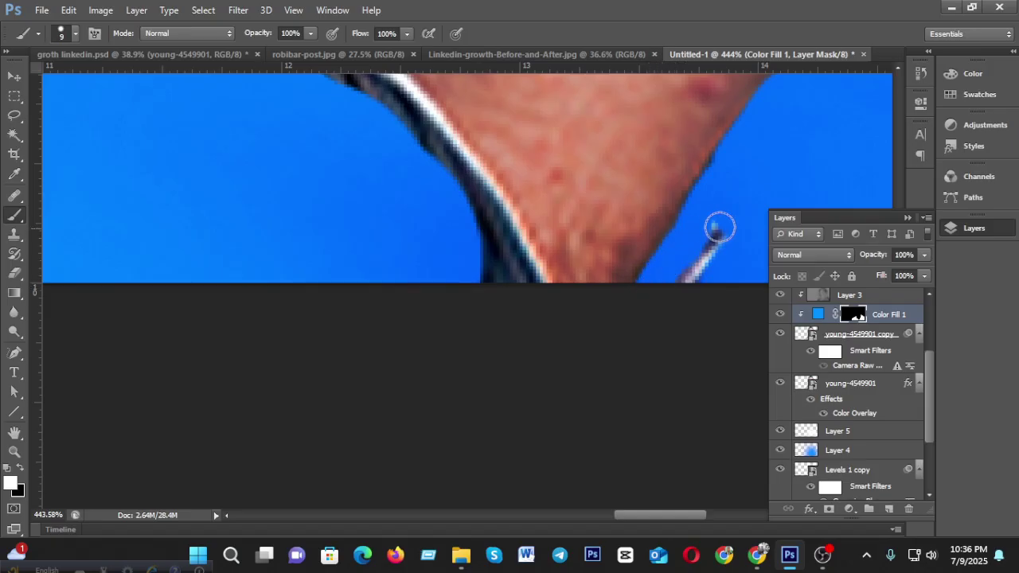
{"action": "left_click_drag", "start_coordinate": [719, 228], "coordinate": [660, 313]}
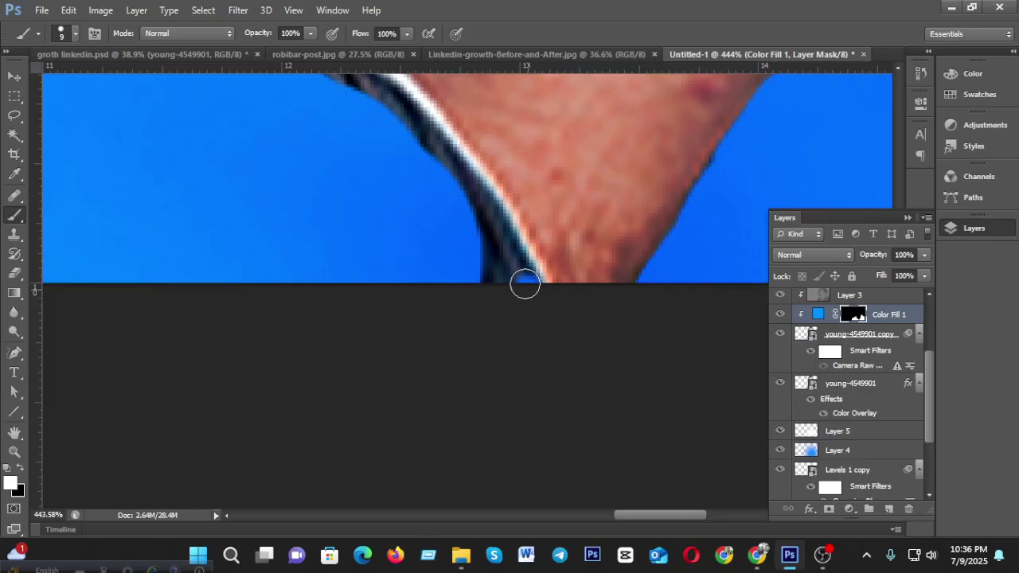
Paint the mask along the lower left-hand neckline with 9 px and 20 px brushes, covering the dark collar band.
{"action": "left_click_drag", "start_coordinate": [525, 283], "coordinate": [419, 241]}
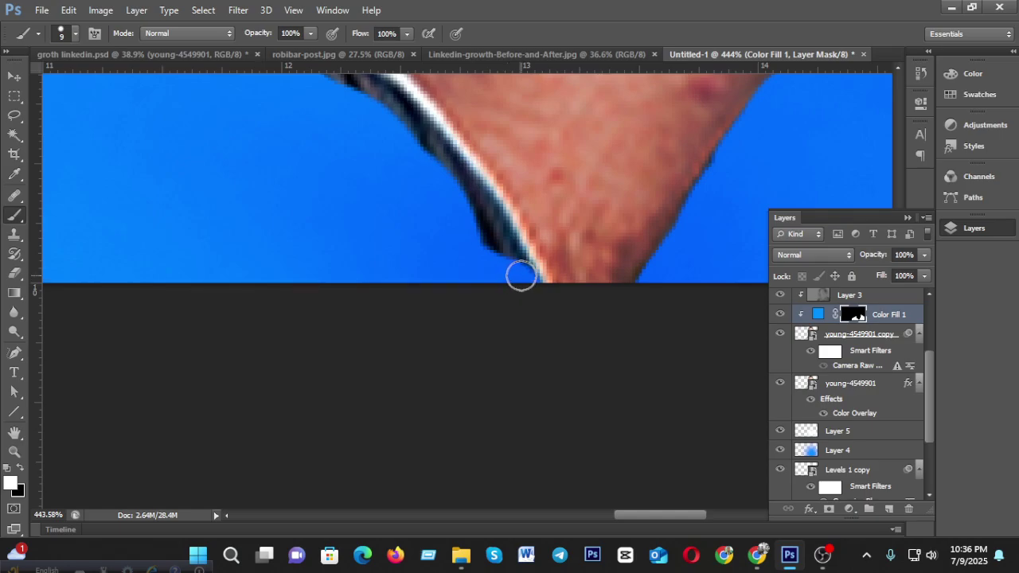
{"action": "mouse_move", "coordinate": [518, 265]}
{"action": "left_mouse_down"}
{"action": "mouse_move", "coordinate": [471, 219]}
{"action": "mouse_move", "coordinate": [473, 228]}
{"action": "left_mouse_up"}
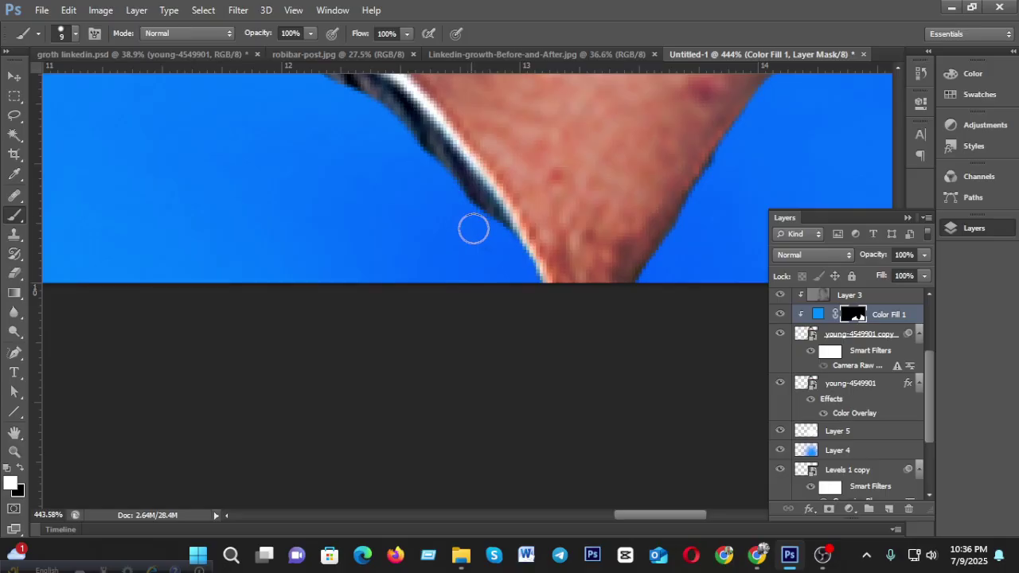
{"action": "scroll", "coordinate": [430, 307], "scroll_direction": "up", "scroll_amount": 5}
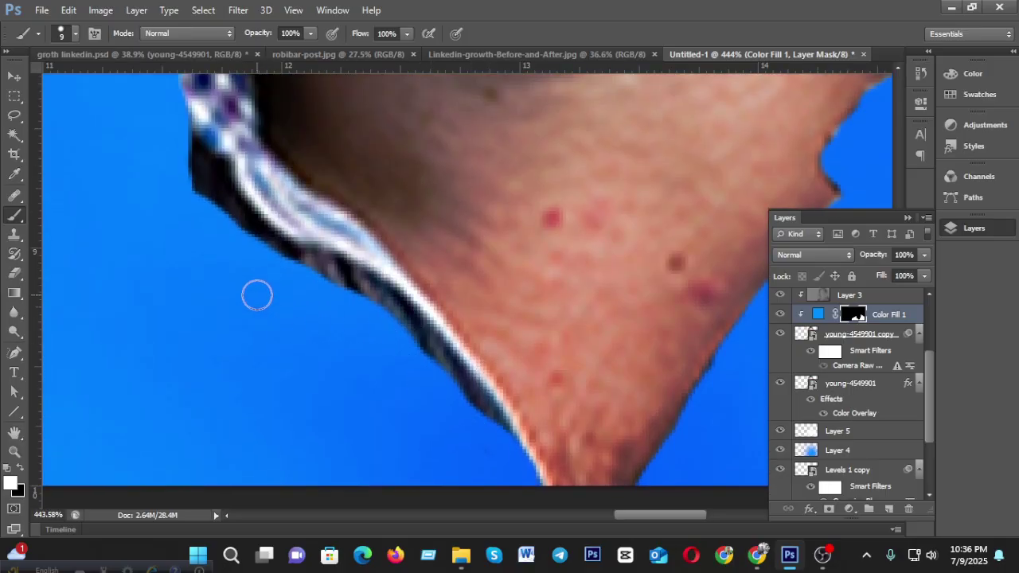
{"action": "key", "text": "bracketright"}
{"action": "key", "text": "bracketright"}
{"action": "left_click_drag", "start_coordinate": [244, 212], "coordinate": [342, 291]}
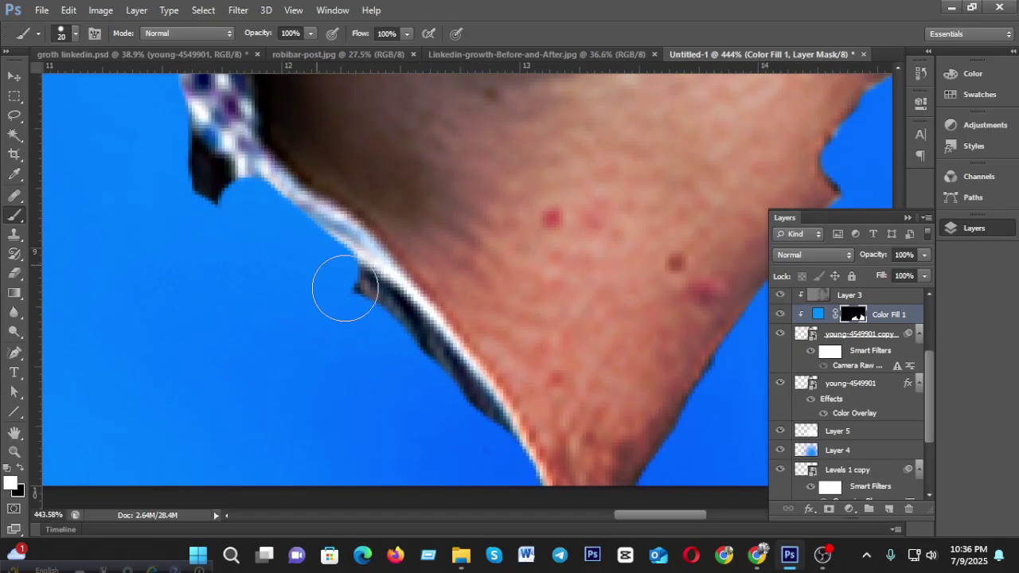
{"action": "mouse_move", "coordinate": [382, 319]}
{"action": "left_mouse_down"}
{"action": "mouse_move", "coordinate": [378, 311]}
{"action": "mouse_move", "coordinate": [475, 442]}
{"action": "mouse_move", "coordinate": [446, 382]}
{"action": "mouse_move", "coordinate": [387, 314]}
{"action": "mouse_move", "coordinate": [328, 270]}
{"action": "left_mouse_up"}
{"action": "scroll", "coordinate": [263, 287], "scroll_direction": "up", "scroll_amount": 3}
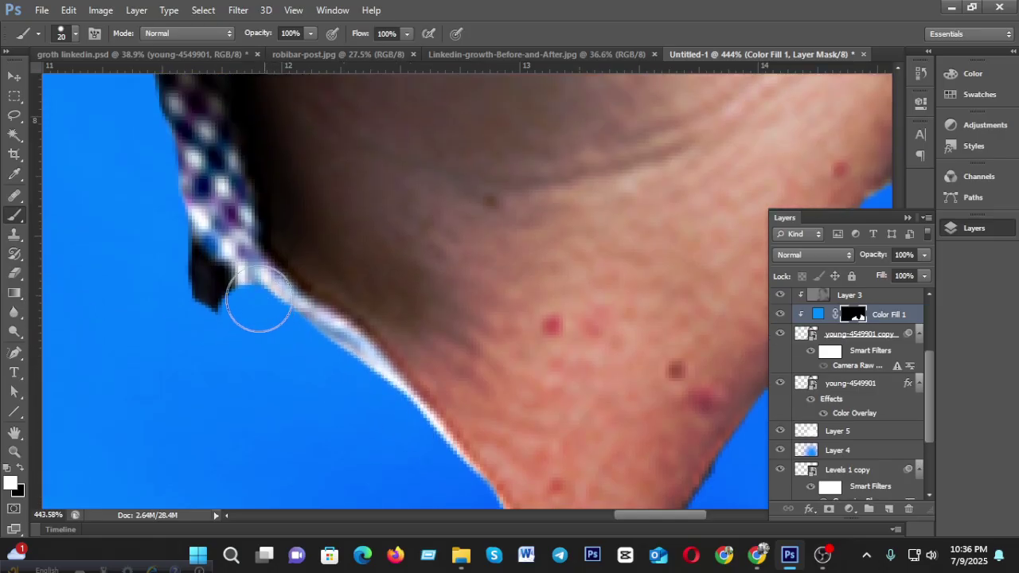
Paint the mask over the left-hand checkered inner collar at 20 px and trim the white neckline edge at 9 px.
{"action": "scroll", "coordinate": [185, 289], "scroll_direction": "up", "scroll_amount": 1}
{"action": "mouse_move", "coordinate": [158, 218]}
{"action": "left_mouse_down"}
{"action": "mouse_move", "coordinate": [178, 300]}
{"action": "mouse_move", "coordinate": [226, 414]}
{"action": "mouse_move", "coordinate": [225, 327]}
{"action": "mouse_move", "coordinate": [182, 244]}
{"action": "left_mouse_up"}
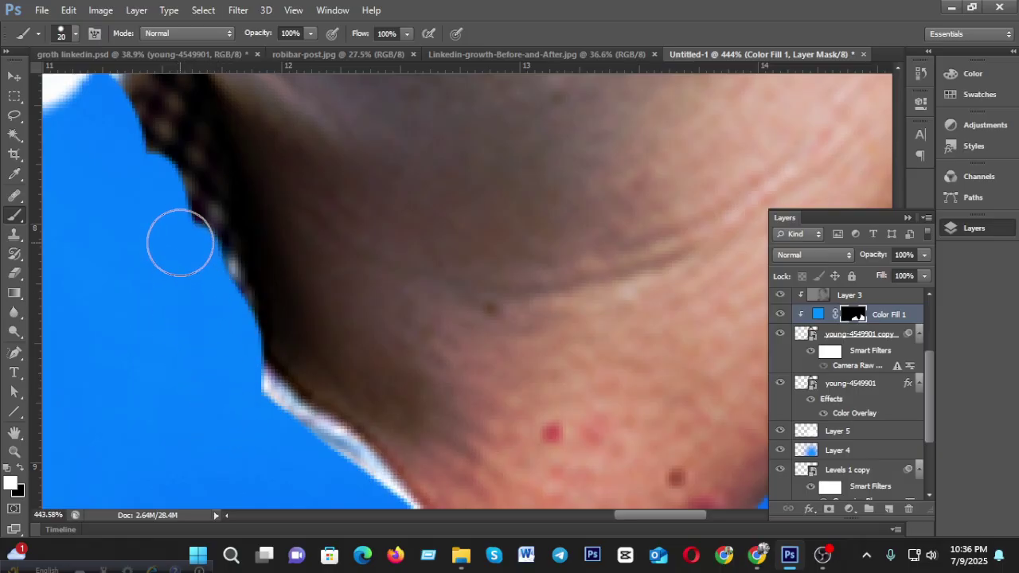
{"action": "scroll", "coordinate": [175, 268], "scroll_direction": "down", "scroll_amount": 3}
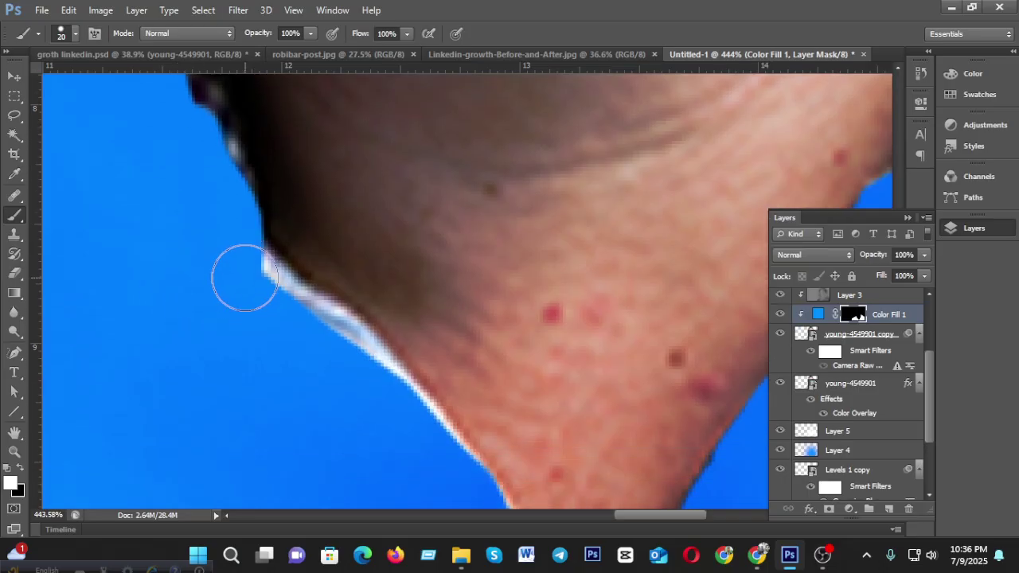
{"action": "key", "text": "bracketleft"}
{"action": "key", "text": "bracketleft"}
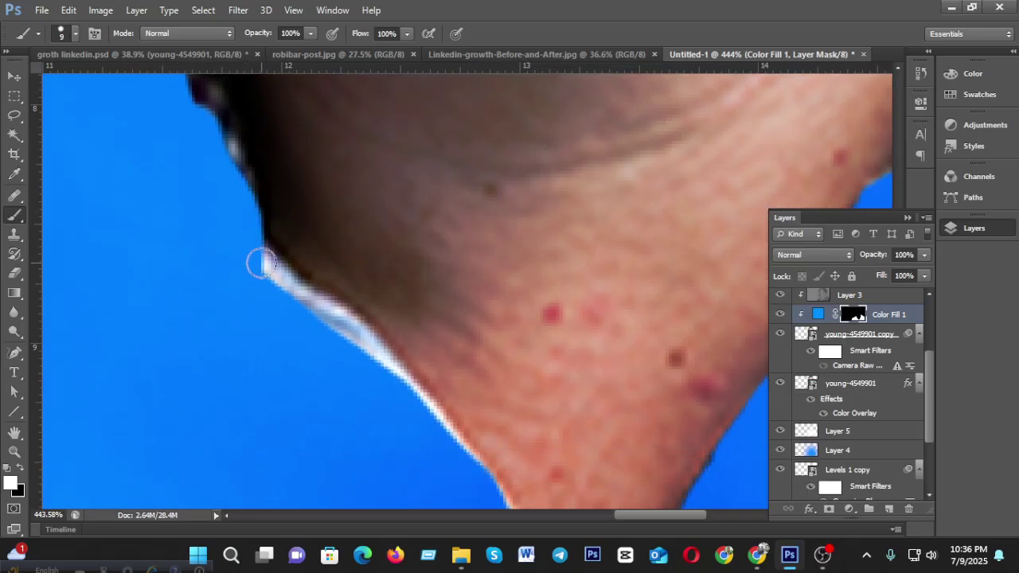
{"action": "left_click_drag", "start_coordinate": [258, 266], "coordinate": [382, 364]}
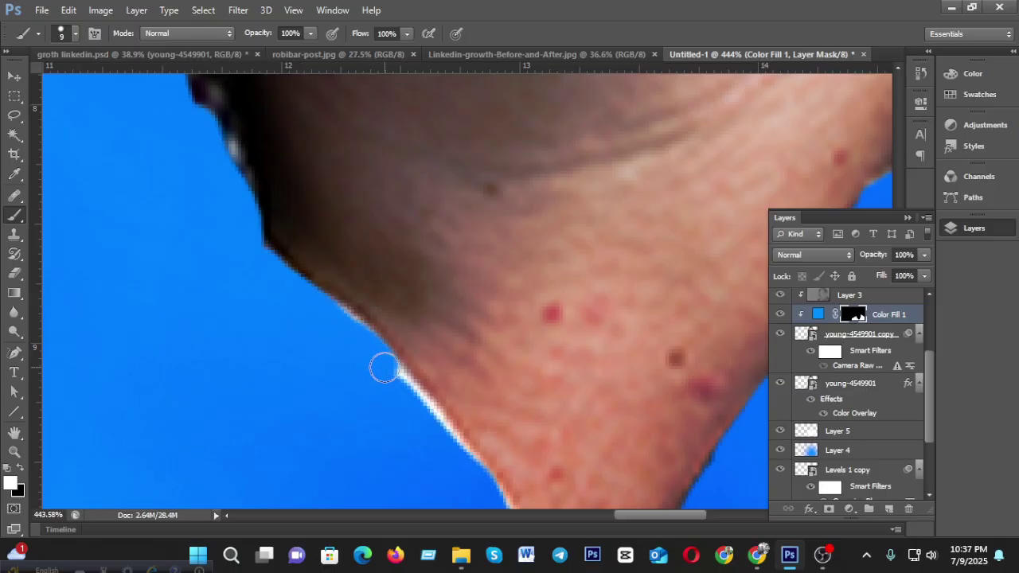
Paint white on the Color Fill 1 mask along the left edge of the open shirt neckline, down to the canvas bottom.
{"action": "scroll", "coordinate": [302, 279], "scroll_direction": "down", "scroll_amount": 1}
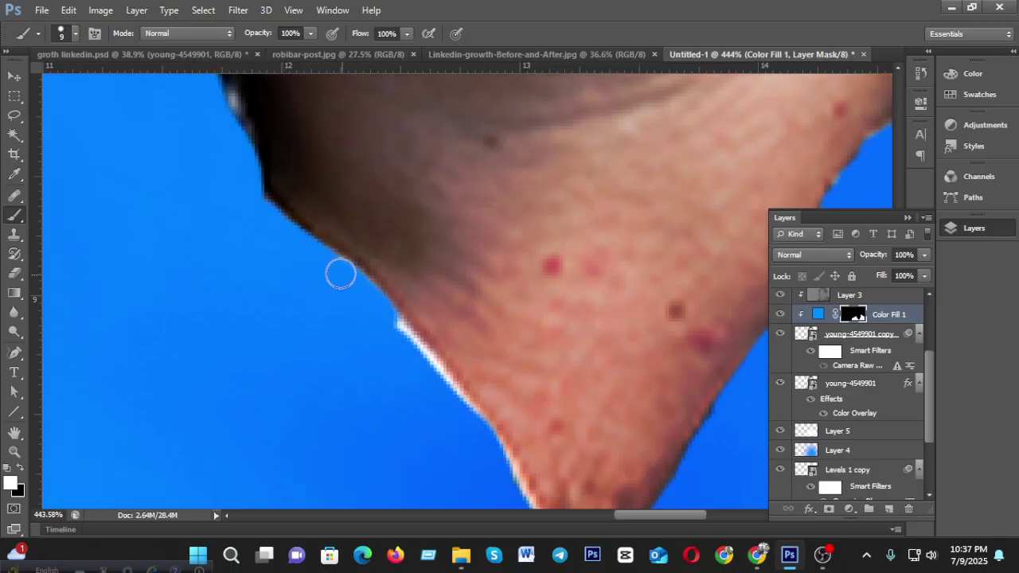
{"action": "scroll", "coordinate": [341, 267], "scroll_direction": "down", "scroll_amount": 2}
{"action": "mouse_move", "coordinate": [390, 221]}
{"action": "left_mouse_down"}
{"action": "mouse_move", "coordinate": [386, 198]}
{"action": "mouse_move", "coordinate": [433, 257]}
{"action": "mouse_move", "coordinate": [391, 193]}
{"action": "mouse_move", "coordinate": [444, 264]}
{"action": "left_mouse_up"}
{"action": "scroll", "coordinate": [442, 252], "scroll_direction": "down", "scroll_amount": 1}
{"action": "scroll", "coordinate": [443, 252], "scroll_direction": "down", "scroll_amount": 3}
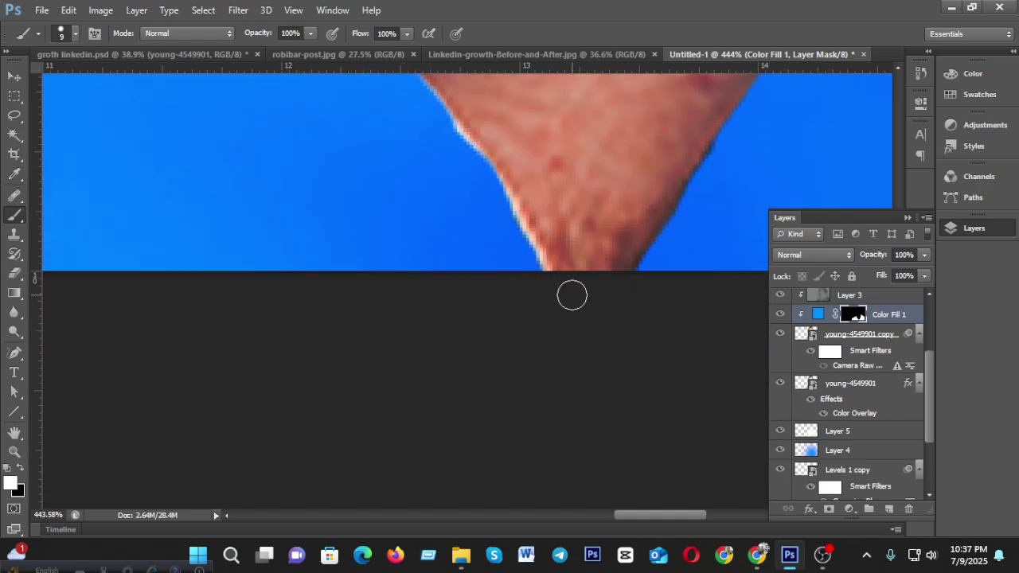
{"action": "mouse_move", "coordinate": [531, 269]}
{"action": "left_mouse_down"}
{"action": "mouse_move", "coordinate": [472, 165]}
{"action": "mouse_move", "coordinate": [448, 143]}
{"action": "left_mouse_up"}
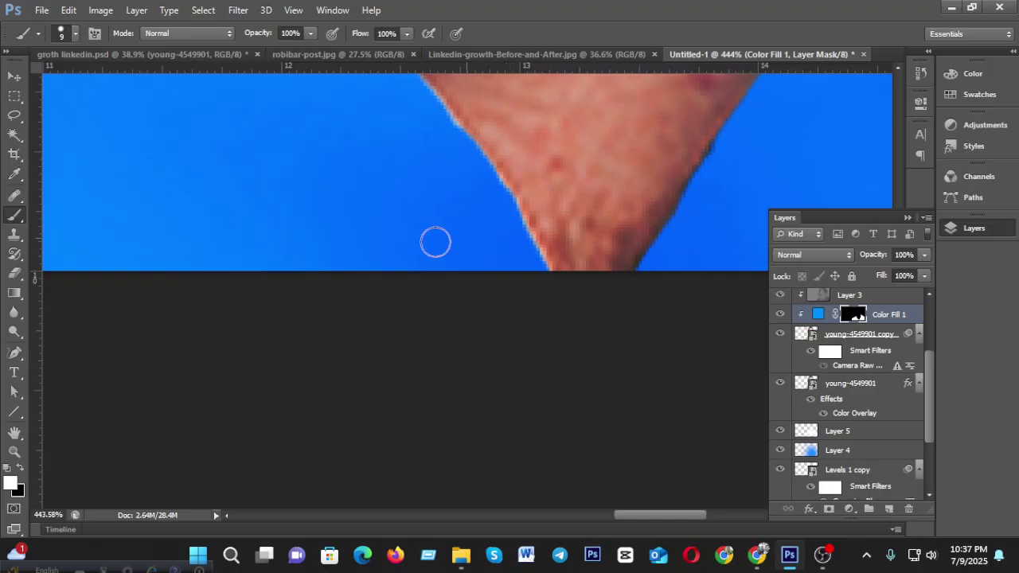
Enlarge the brush to 15 px and paint the Color Fill 1 mask over the uncovered collar on the left side of the neck.
{"action": "scroll", "coordinate": [435, 238], "scroll_direction": "up", "scroll_amount": 5}
{"action": "scroll", "coordinate": [182, 298], "scroll_direction": "up", "scroll_amount": 4}
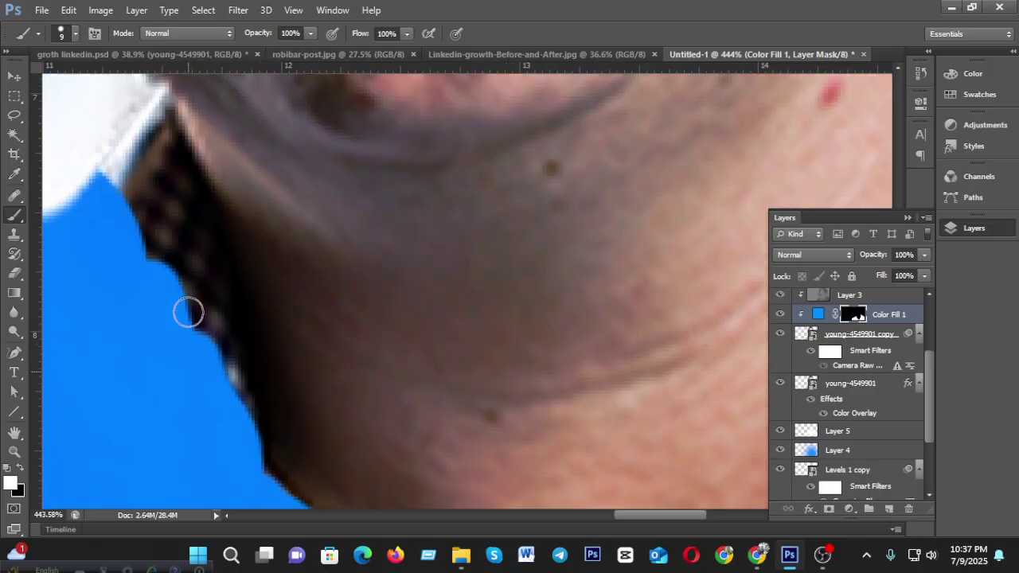
{"action": "scroll", "coordinate": [183, 300], "scroll_direction": "up", "scroll_amount": 2}
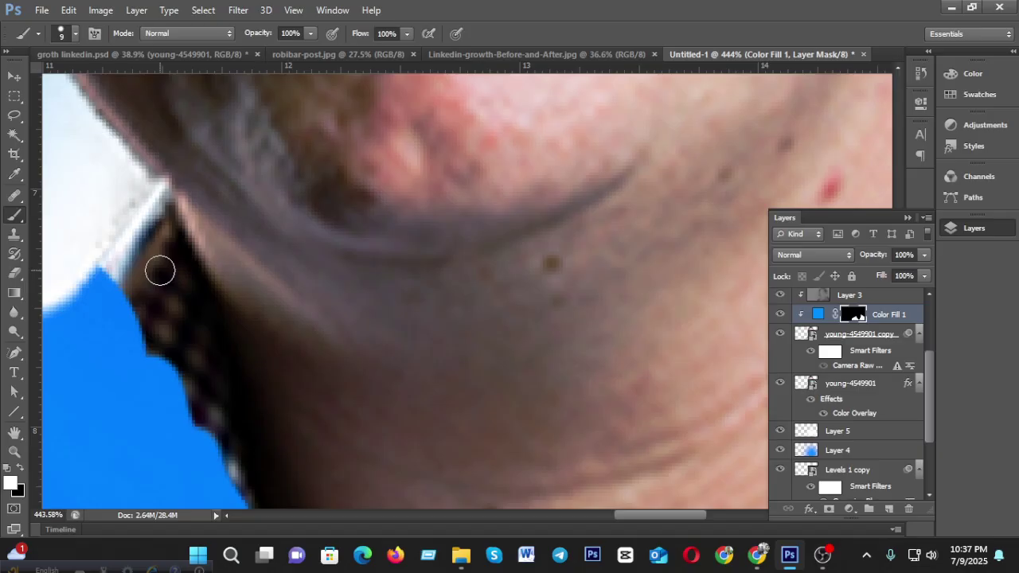
{"action": "key", "text": "bracketright"}
{"action": "key", "text": "bracketright"}
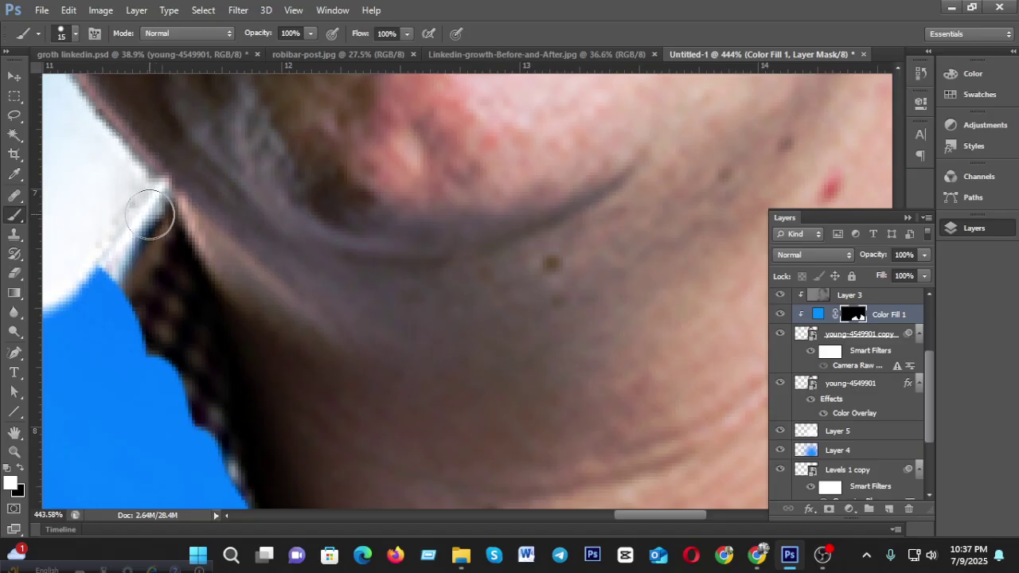
{"action": "mouse_move", "coordinate": [149, 215]}
{"action": "left_mouse_down"}
{"action": "mouse_move", "coordinate": [91, 331]}
{"action": "mouse_move", "coordinate": [112, 281]}
{"action": "mouse_move", "coordinate": [154, 249]}
{"action": "mouse_move", "coordinate": [125, 398]}
{"action": "mouse_move", "coordinate": [159, 241]}
{"action": "mouse_move", "coordinate": [151, 232]}
{"action": "mouse_move", "coordinate": [162, 317]}
{"action": "mouse_move", "coordinate": [208, 437]}
{"action": "mouse_move", "coordinate": [203, 376]}
{"action": "mouse_move", "coordinate": [164, 324]}
{"action": "left_mouse_up"}
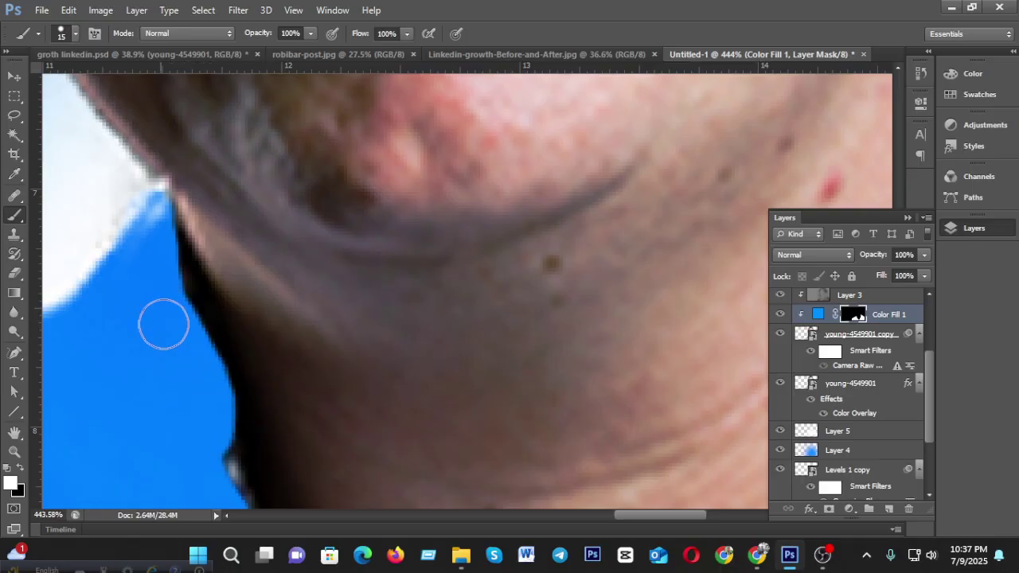
{"action": "scroll", "coordinate": [163, 325], "scroll_direction": "down", "scroll_amount": 5}
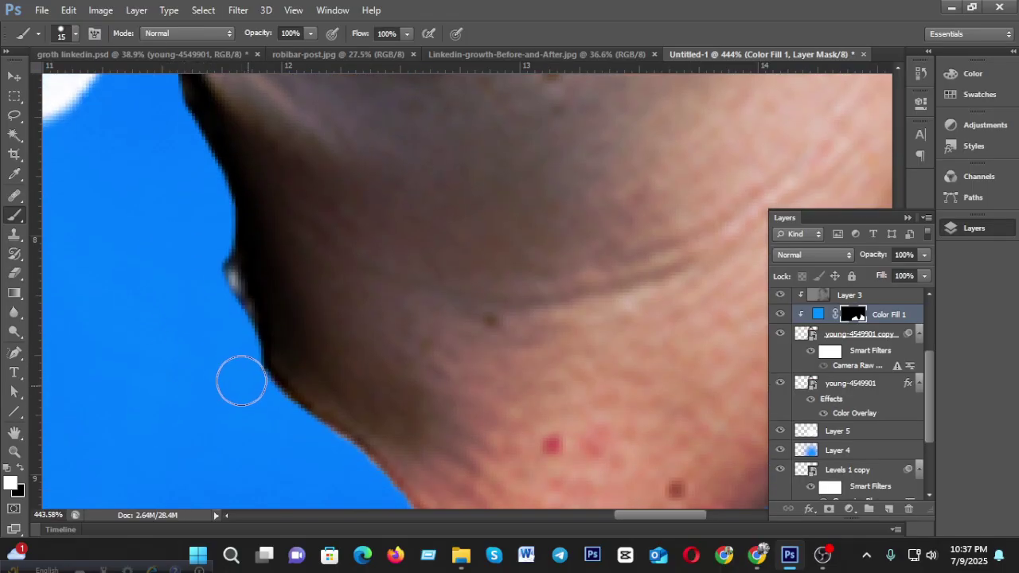
{"action": "mouse_move", "coordinate": [241, 380]}
{"action": "left_mouse_down"}
{"action": "mouse_move", "coordinate": [212, 258]}
{"action": "mouse_move", "coordinate": [217, 288]}
{"action": "left_mouse_up"}
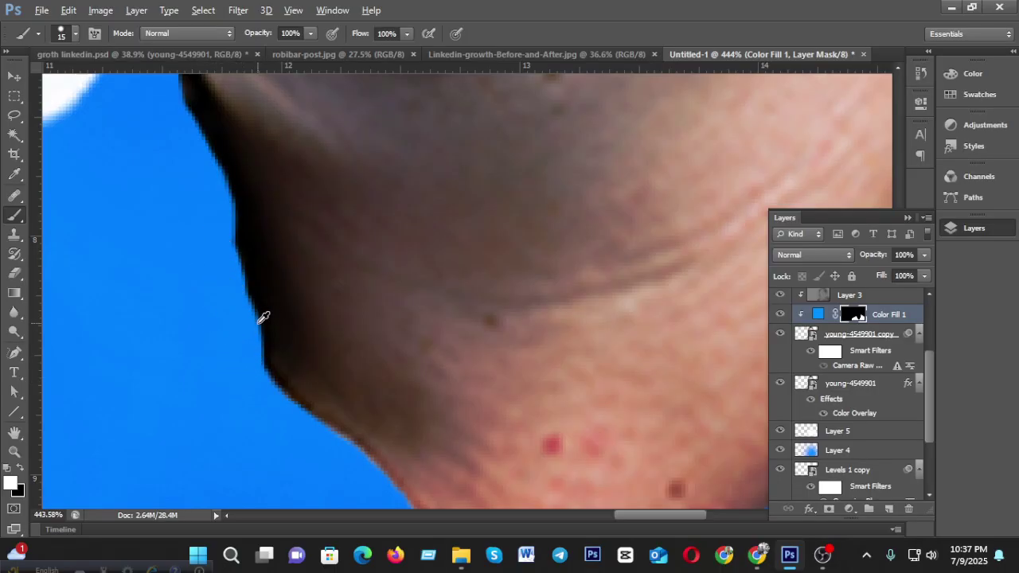
Try the Saturation, Hue, Color and Luminosity blend modes on the Color Fill 1 layer.
{"action": "scroll", "coordinate": [262, 317], "scroll_direction": "down", "scroll_amount": 6}
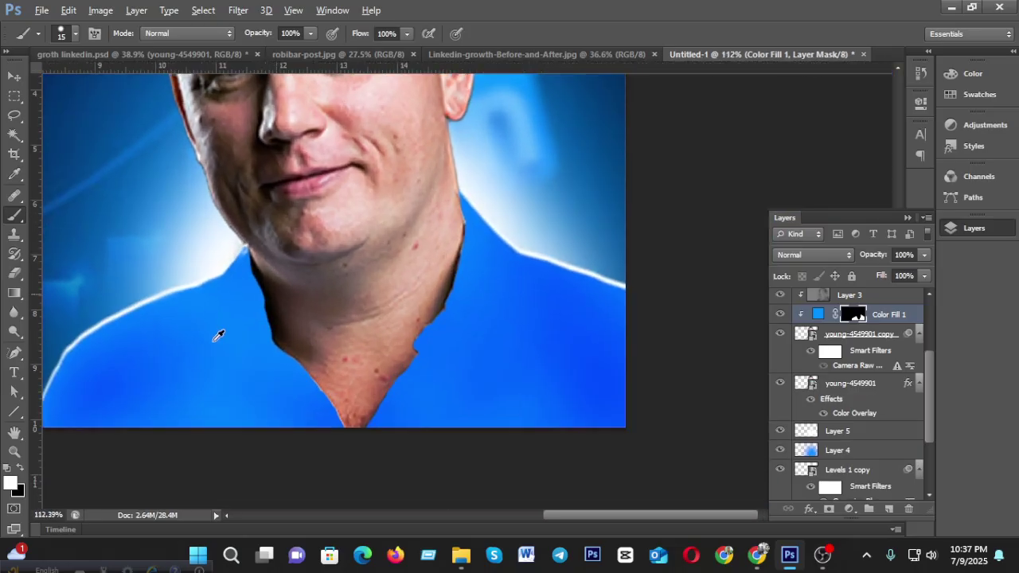
{"action": "scroll", "coordinate": [219, 335], "scroll_direction": "up", "scroll_amount": 2}
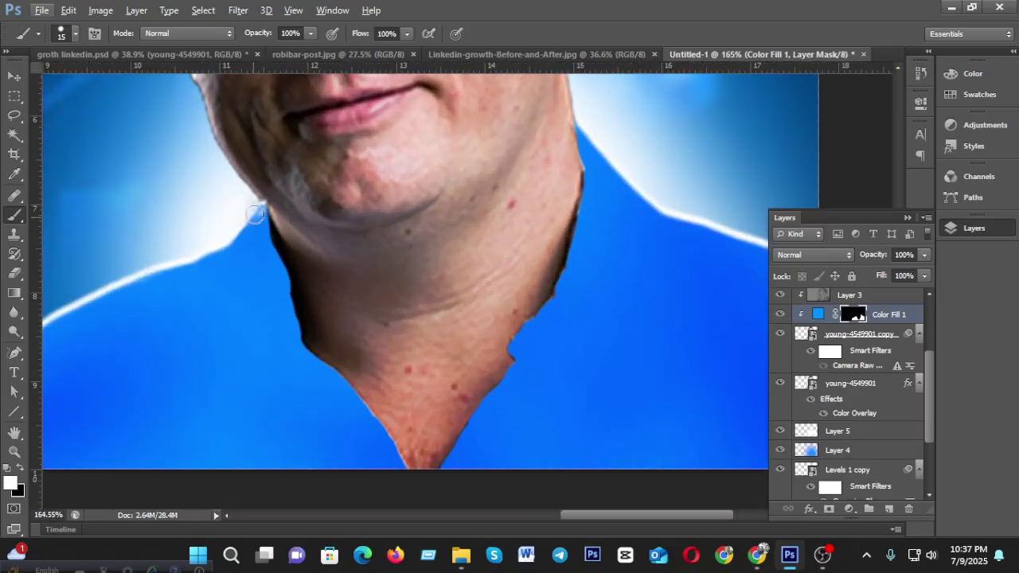
{"action": "scroll", "coordinate": [239, 318], "scroll_direction": "down", "scroll_amount": 6}
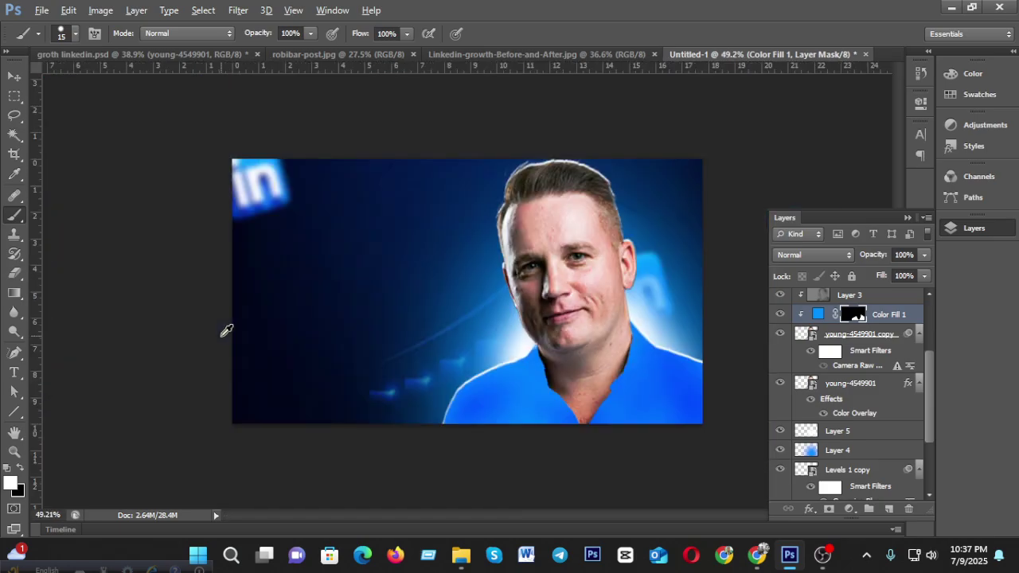
{"action": "scroll", "coordinate": [692, 422], "scroll_direction": "up", "scroll_amount": 1}
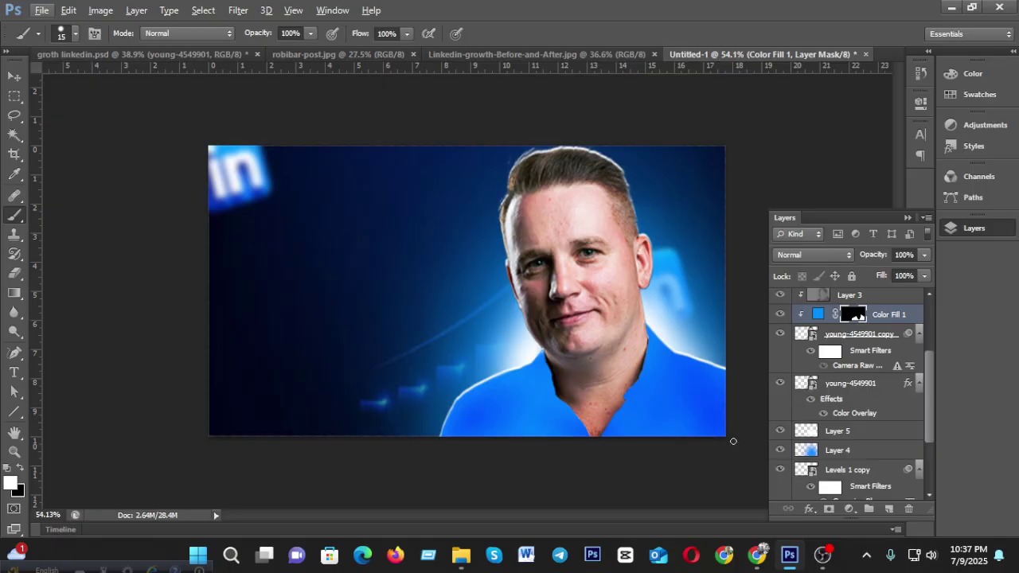
{"action": "left_click", "coordinate": [812, 254]}
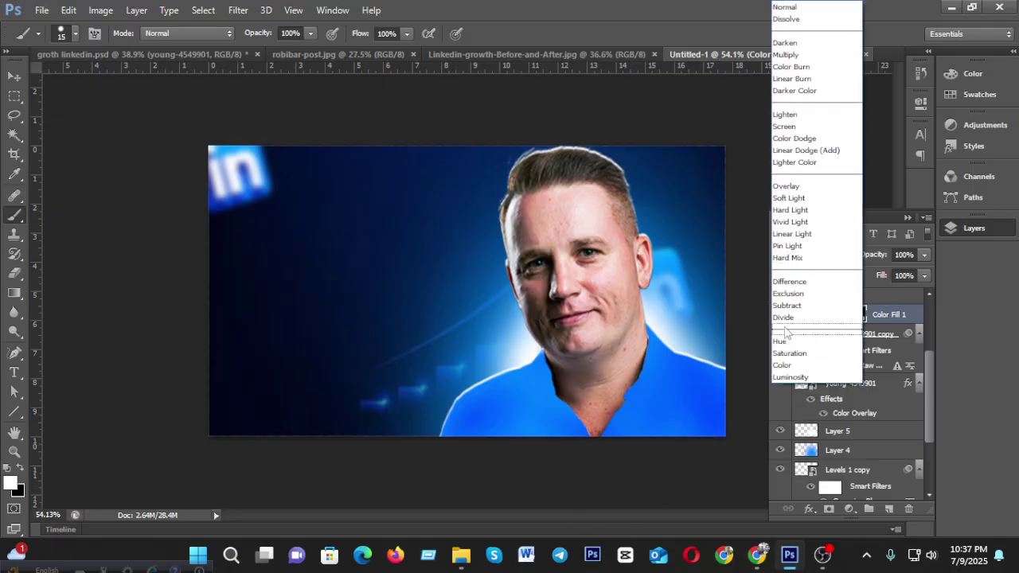
{"action": "left_click", "coordinate": [788, 352]}
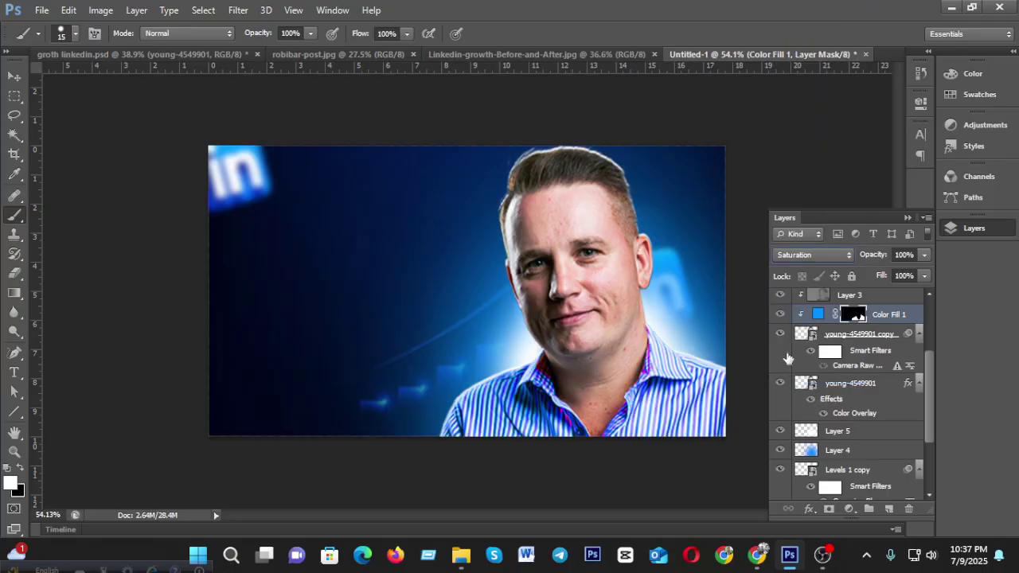
{"action": "left_click", "coordinate": [809, 255]}
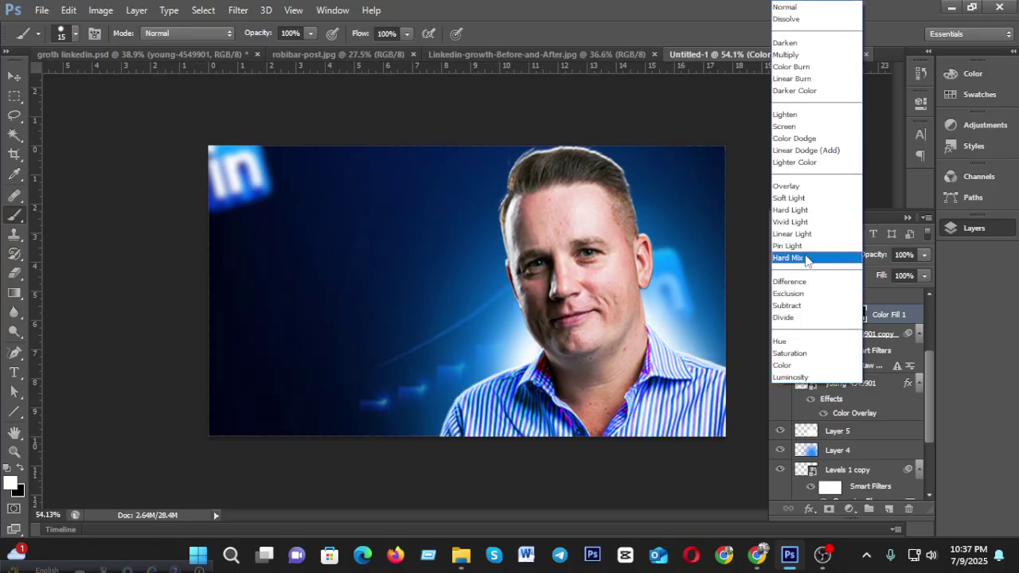
{"action": "left_click", "coordinate": [791, 342]}
{"action": "left_click", "coordinate": [812, 255]}
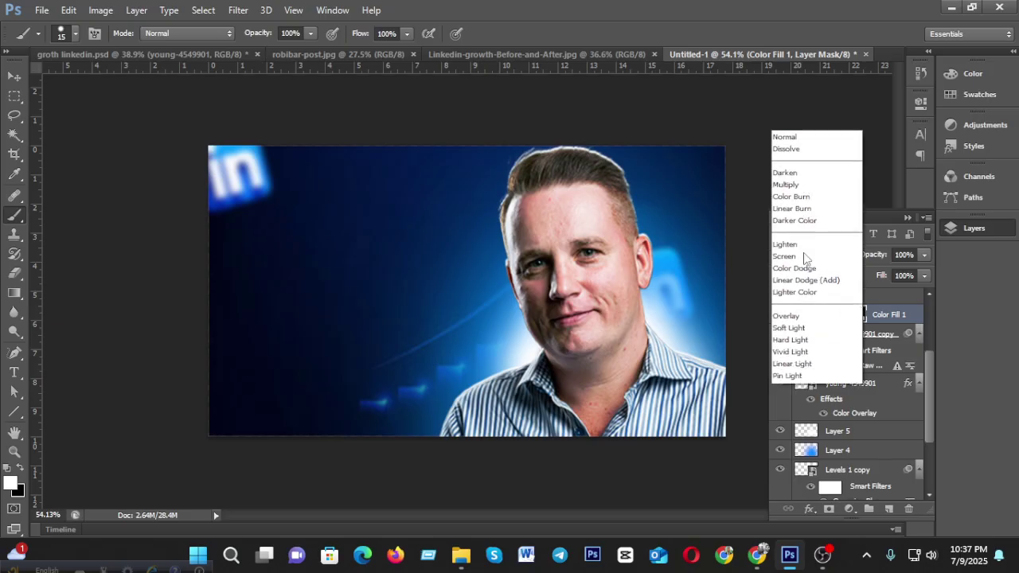
{"action": "left_click", "coordinate": [796, 365]}
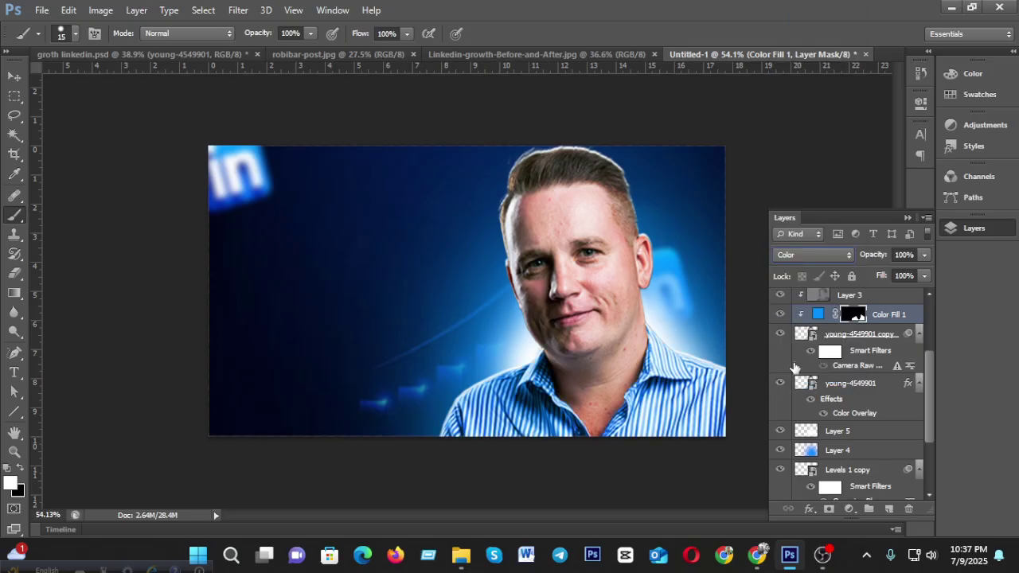
{"action": "left_click", "coordinate": [803, 254]}
{"action": "left_click", "coordinate": [787, 376]}
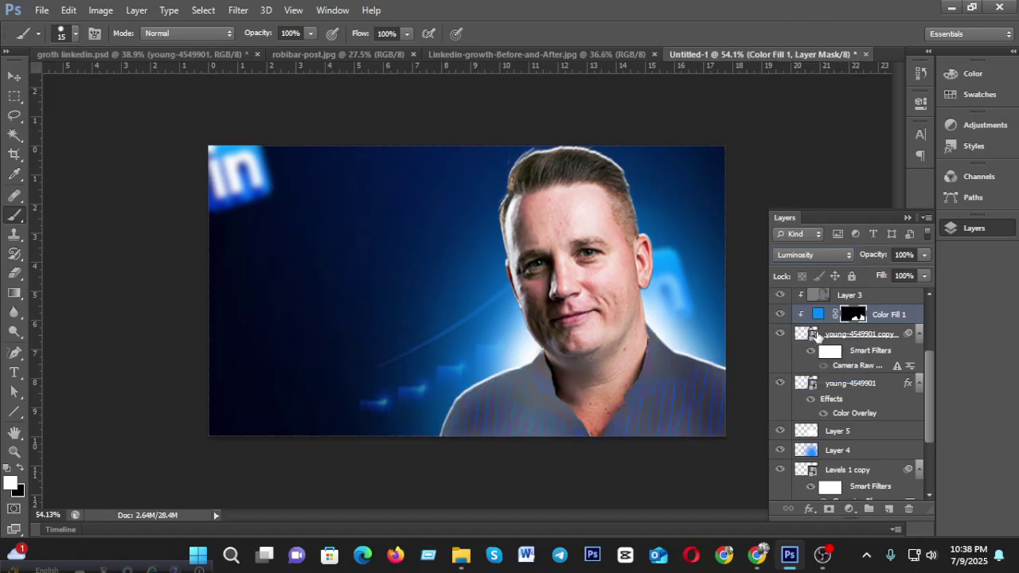
Try the Subtract, Exclusion and Difference blend modes on the Color Fill 1 layer.
{"action": "left_click", "coordinate": [796, 258]}
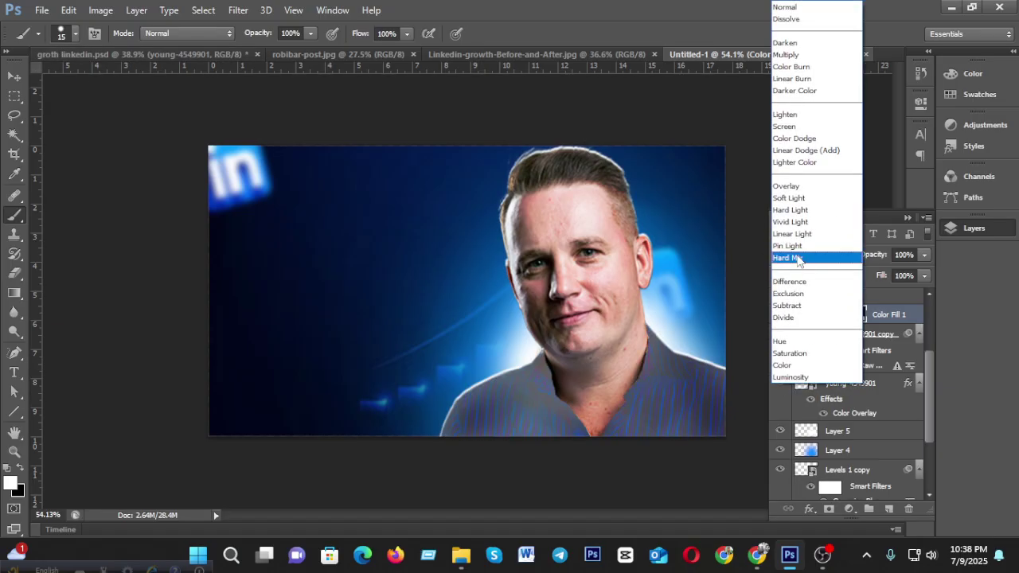
{"action": "left_click", "coordinate": [788, 305]}
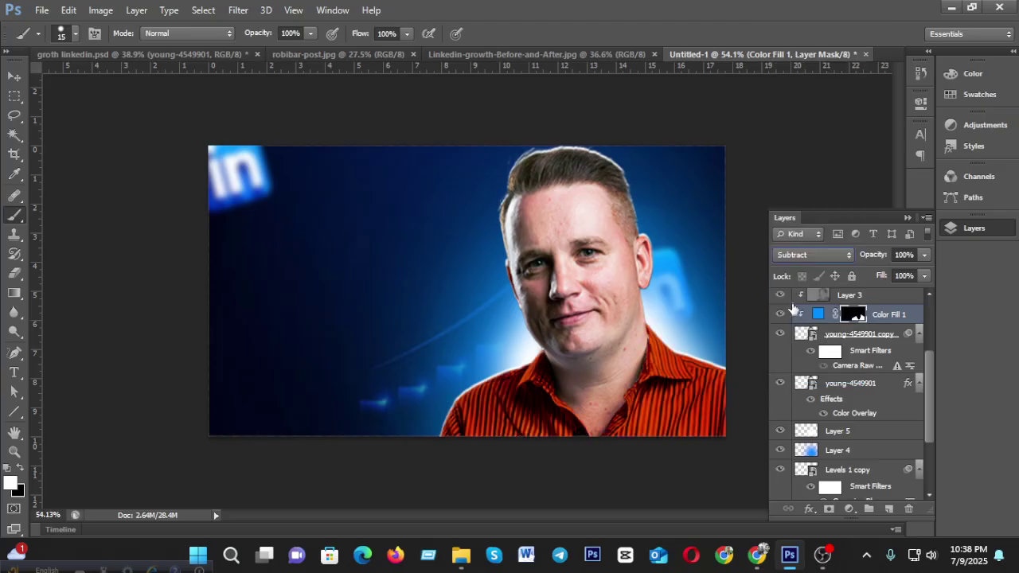
{"action": "left_click", "coordinate": [800, 255]}
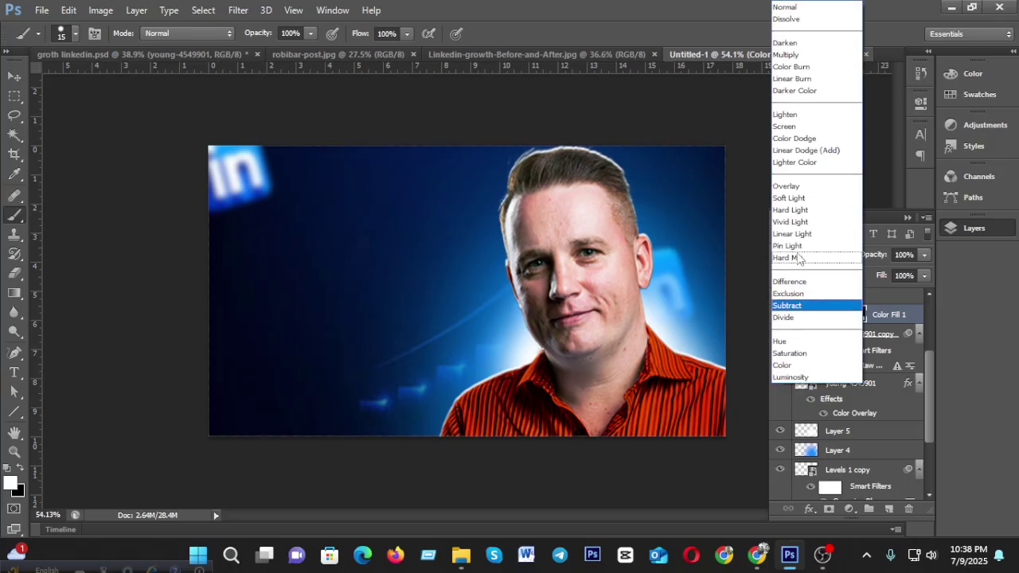
{"action": "left_click", "coordinate": [788, 294]}
{"action": "left_click", "coordinate": [802, 256]}
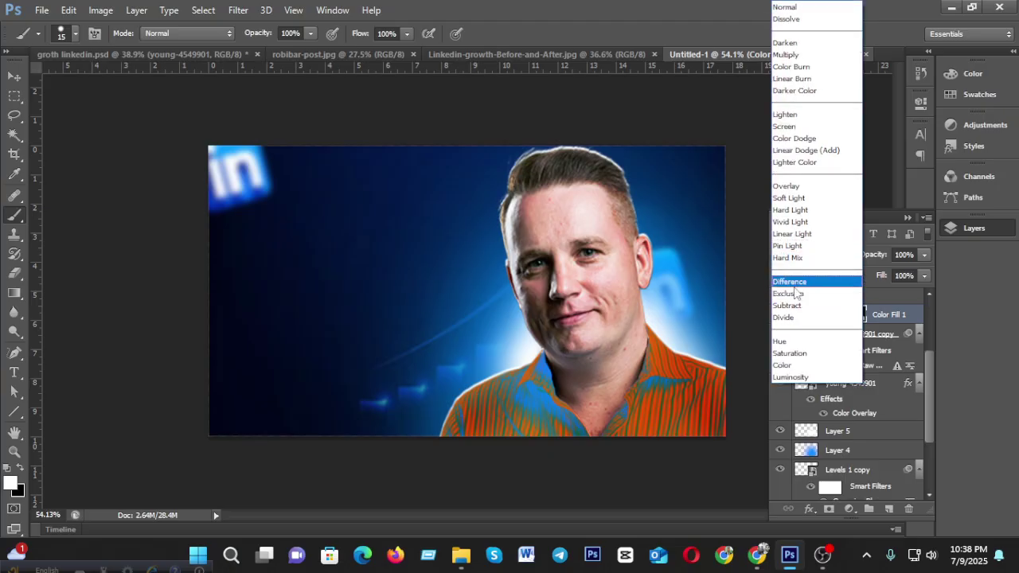
{"action": "left_click", "coordinate": [793, 285]}
Try Hue and Saturation blending on Color Fill 1, testing Saturation at 49% opacity before restoring 100%.
{"action": "left_click", "coordinate": [802, 256]}
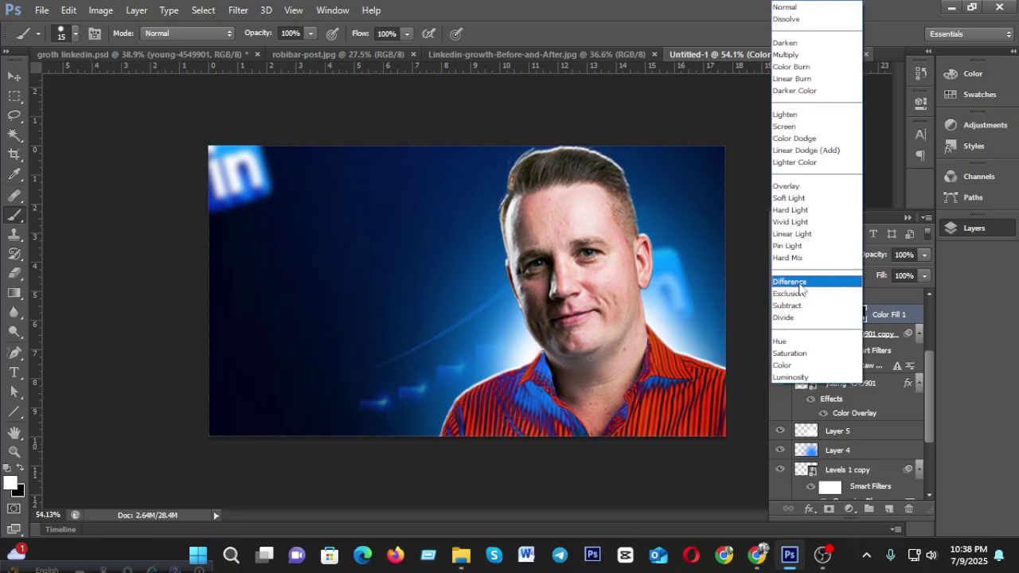
{"action": "left_click", "coordinate": [782, 340]}
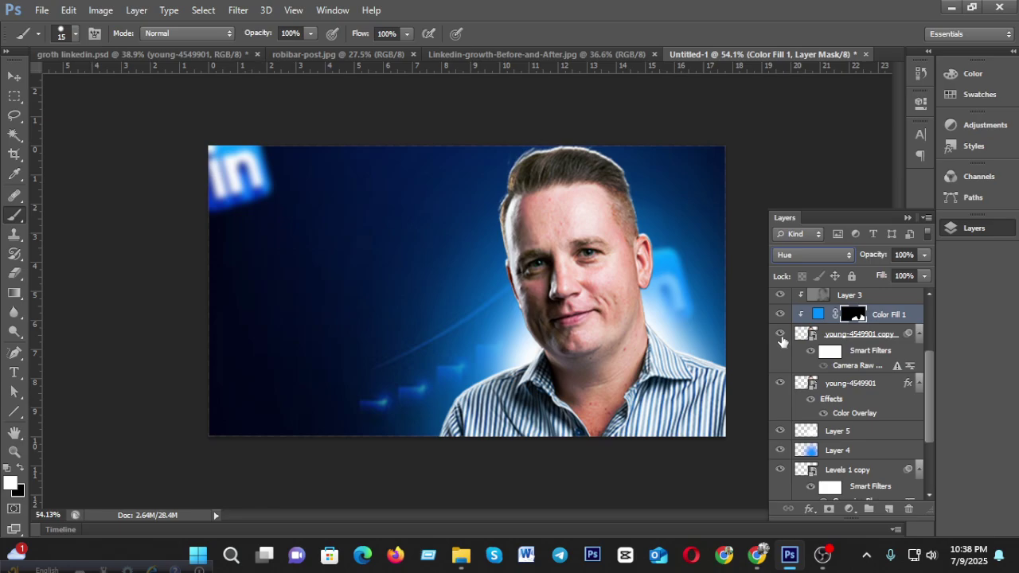
{"action": "left_click", "coordinate": [808, 261]}
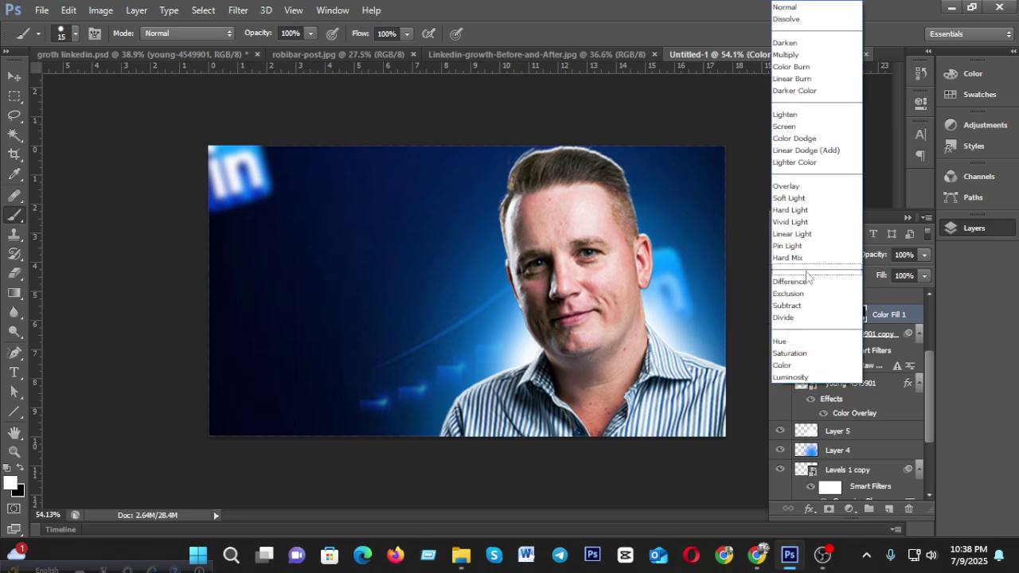
{"action": "left_click", "coordinate": [791, 355]}
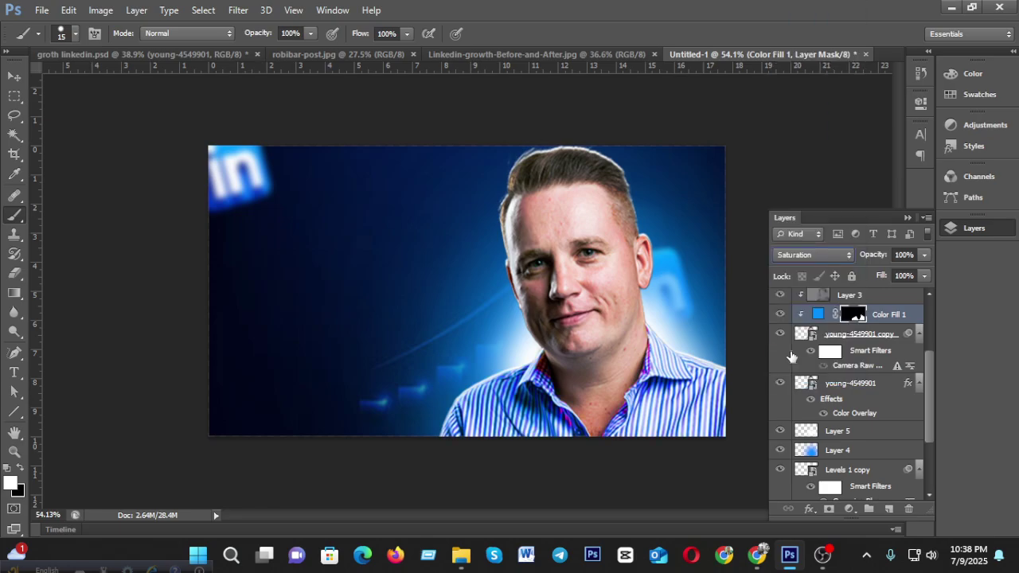
{"action": "left_click", "coordinate": [922, 255]}
{"action": "left_click", "coordinate": [885, 272]}
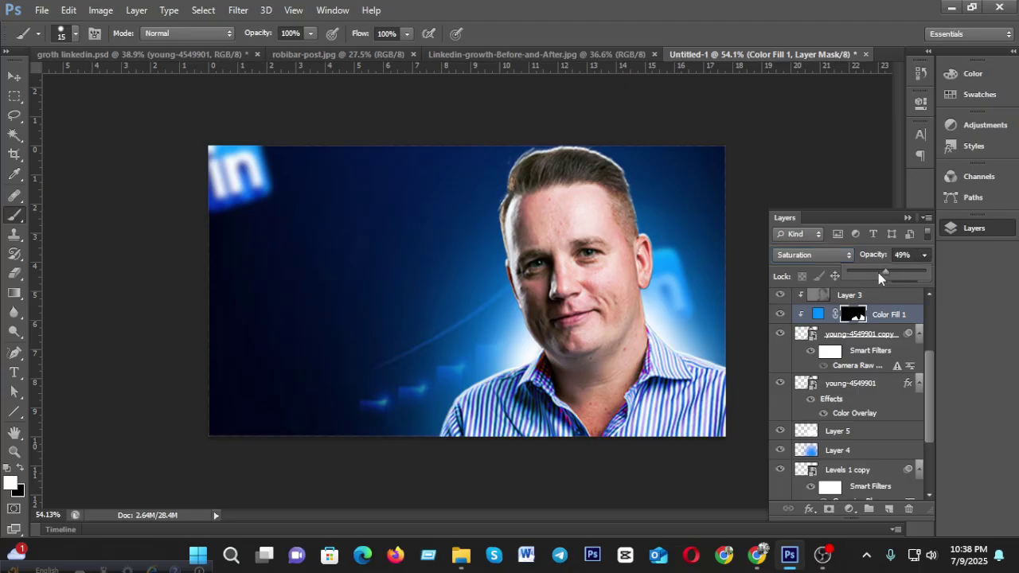
{"action": "left_click_drag", "start_coordinate": [870, 272], "coordinate": [933, 269]}
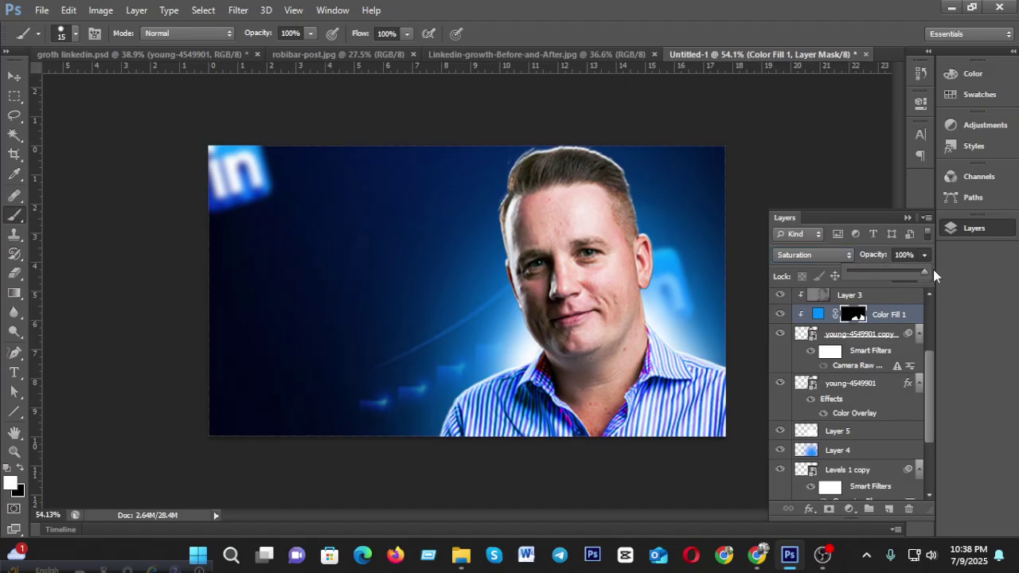
Set the Color Fill 1 layer's blend mode to Soft Light.
{"action": "left_click", "coordinate": [820, 254]}
{"action": "left_click", "coordinate": [781, 197]}
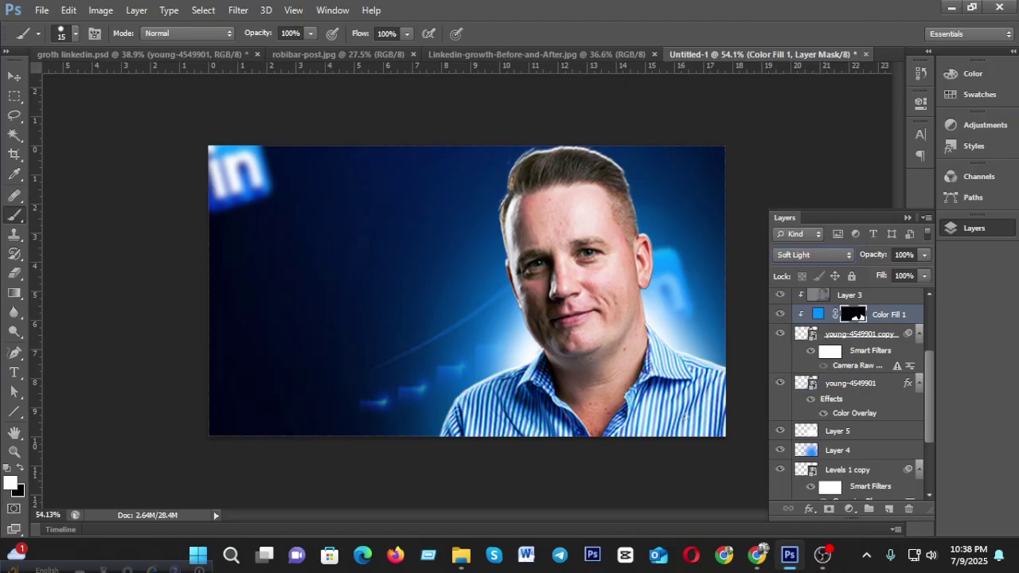
Switch to groth linkedin.psd and check the blend mode and hex colour code of the shirt's colour fill layer.
{"action": "left_click", "coordinate": [115, 54]}
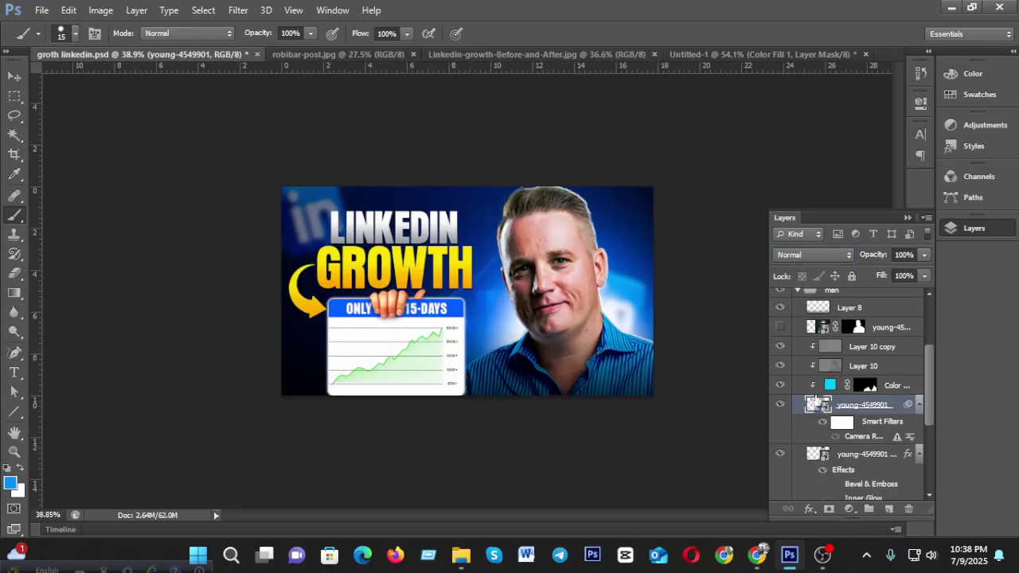
{"action": "left_click", "coordinate": [887, 387]}
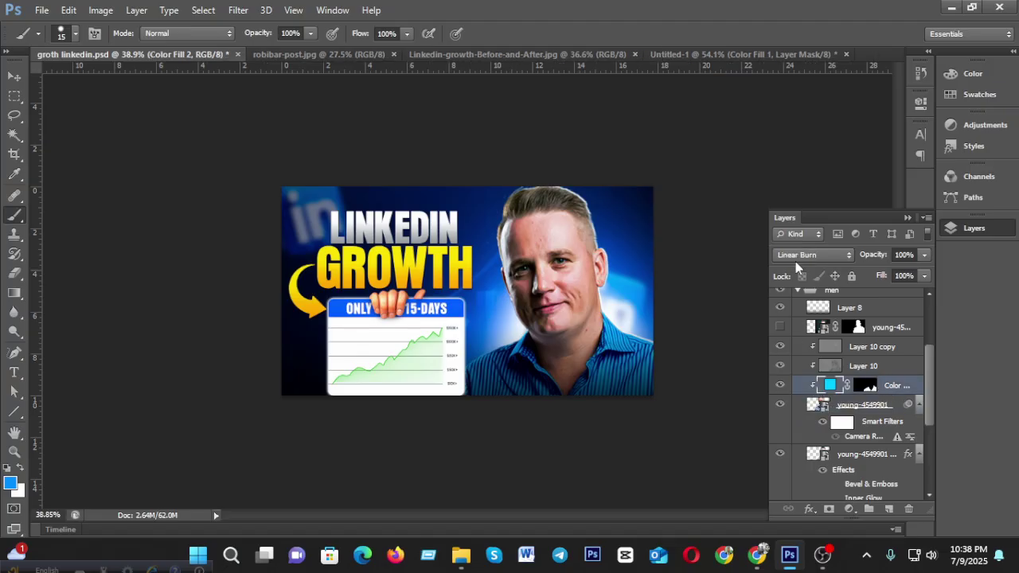
{"action": "double_click", "coordinate": [832, 386]}
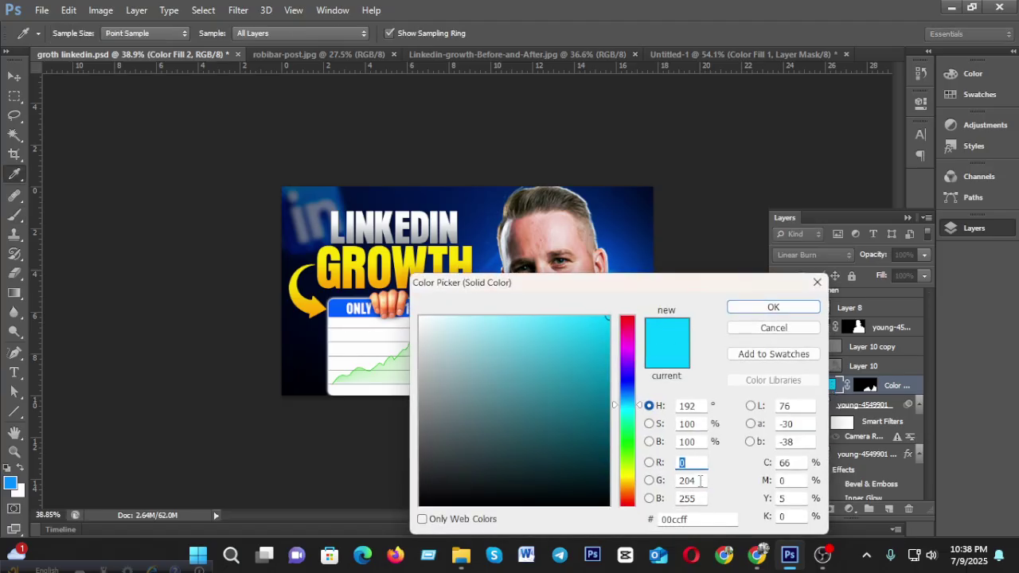
{"action": "left_click_drag", "start_coordinate": [695, 518], "coordinate": [613, 523]}
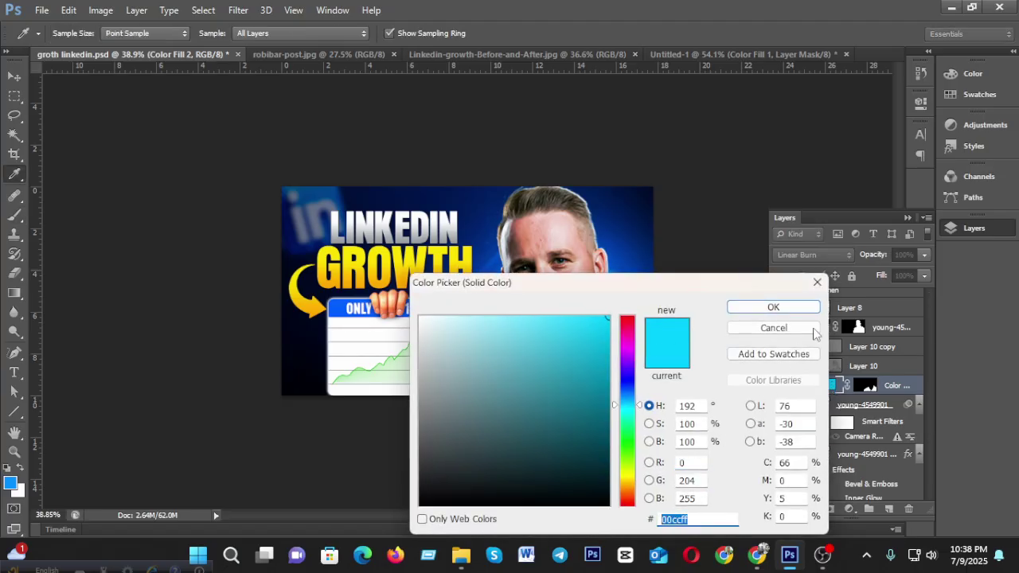
{"action": "left_click", "coordinate": [772, 306]}
{"action": "key", "text": "b"}
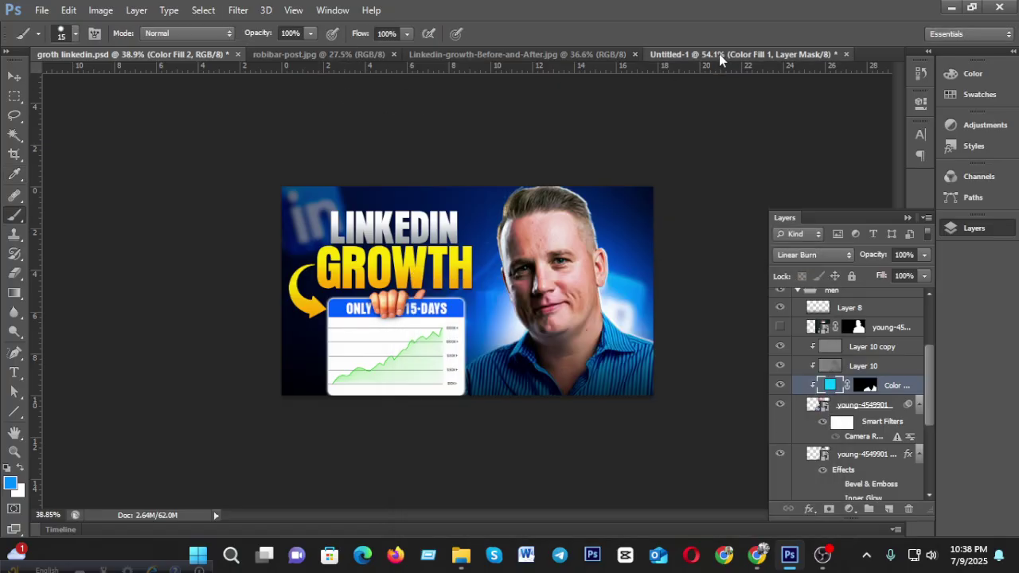
Switch to the Untitled-1 document and set the Color Fill 1 layer's blend mode to Linear Burn.
{"action": "left_click", "coordinate": [720, 55]}
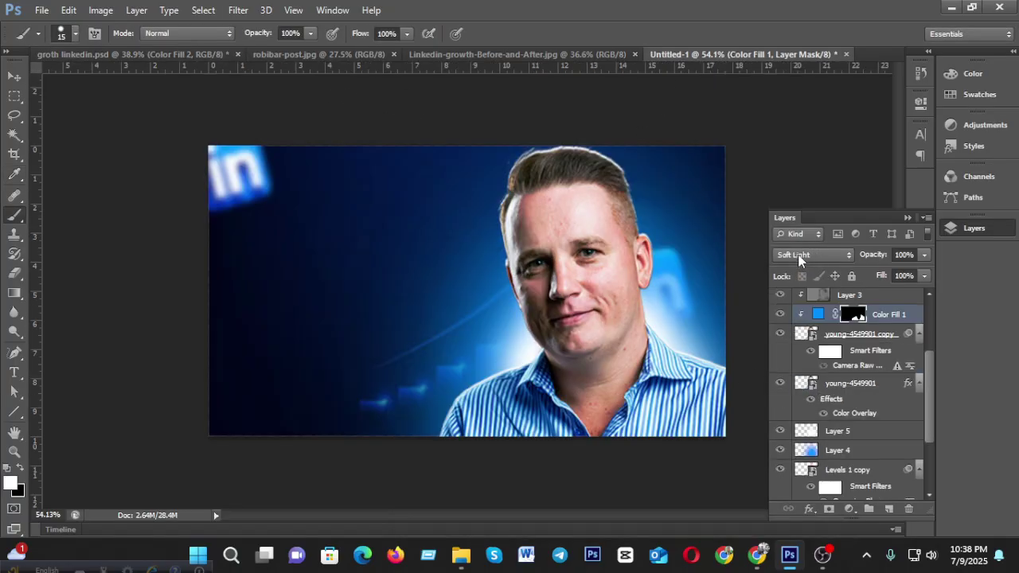
{"action": "left_click", "coordinate": [800, 260]}
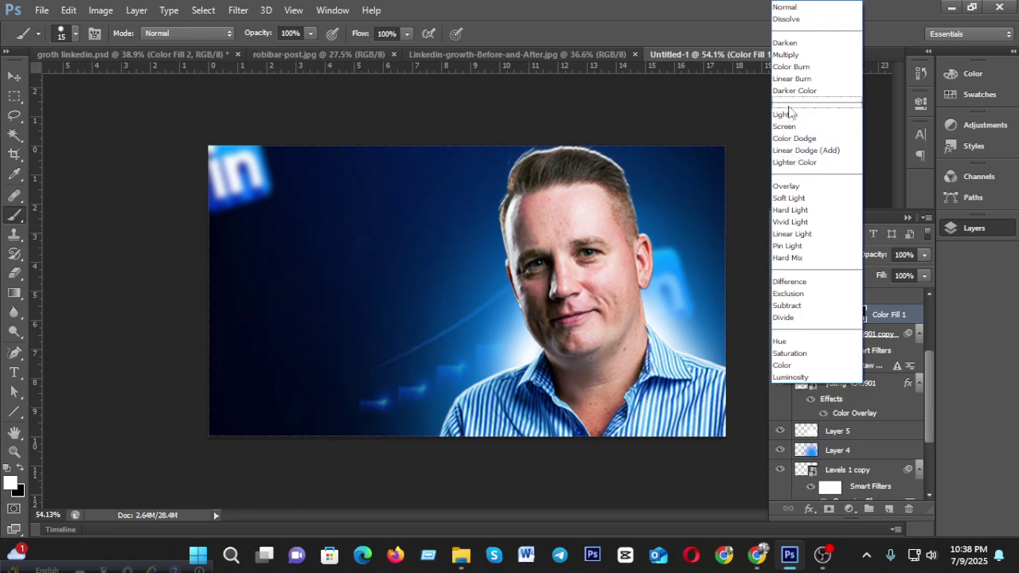
{"action": "left_click", "coordinate": [792, 78]}
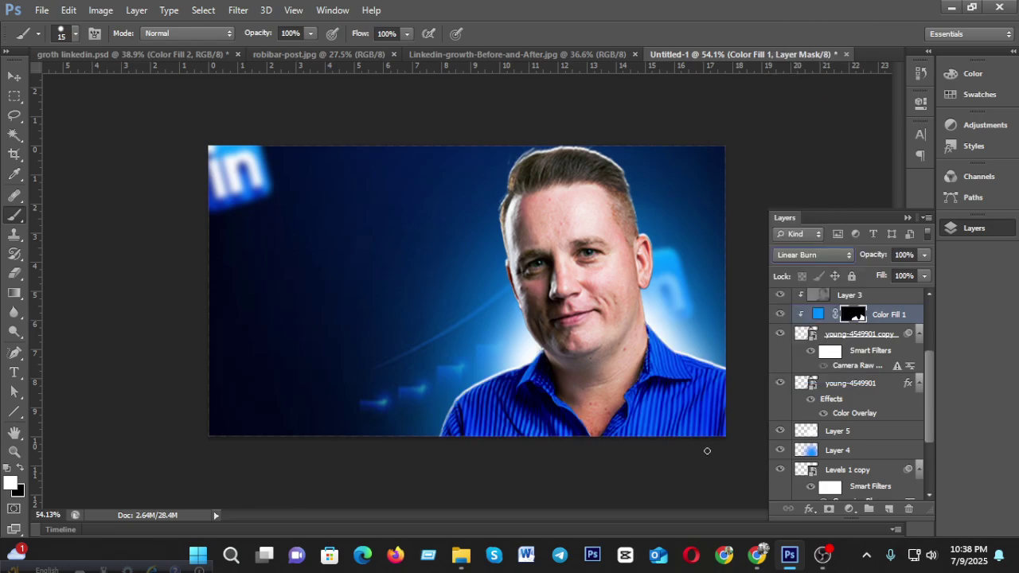
Lower the Color Fill 1 layer's opacity to 50% and check the shirt colour on the canvas.
{"action": "left_click", "coordinate": [922, 255]}
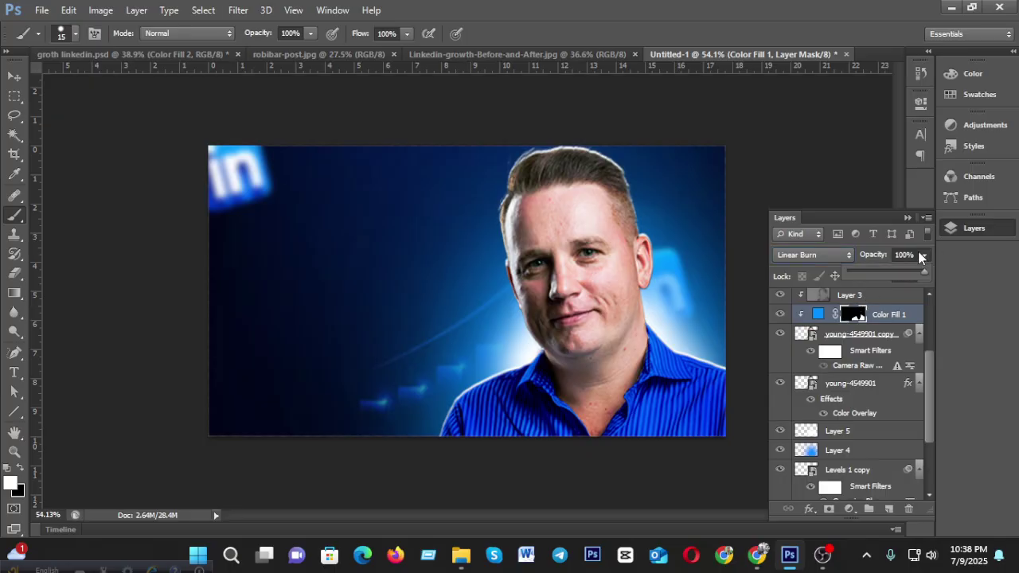
{"action": "left_click", "coordinate": [893, 270]}
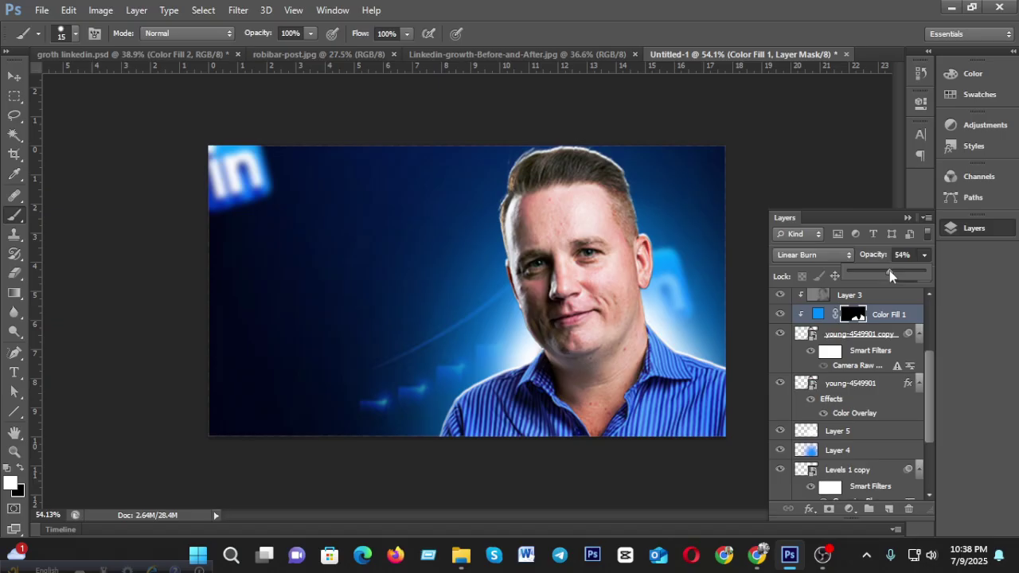
{"action": "left_click_drag", "start_coordinate": [886, 275], "coordinate": [886, 275]}
{"action": "scroll", "coordinate": [627, 346], "scroll_direction": "down", "scroll_amount": 2}
{"action": "scroll", "coordinate": [644, 378], "scroll_direction": "up", "scroll_amount": 1}
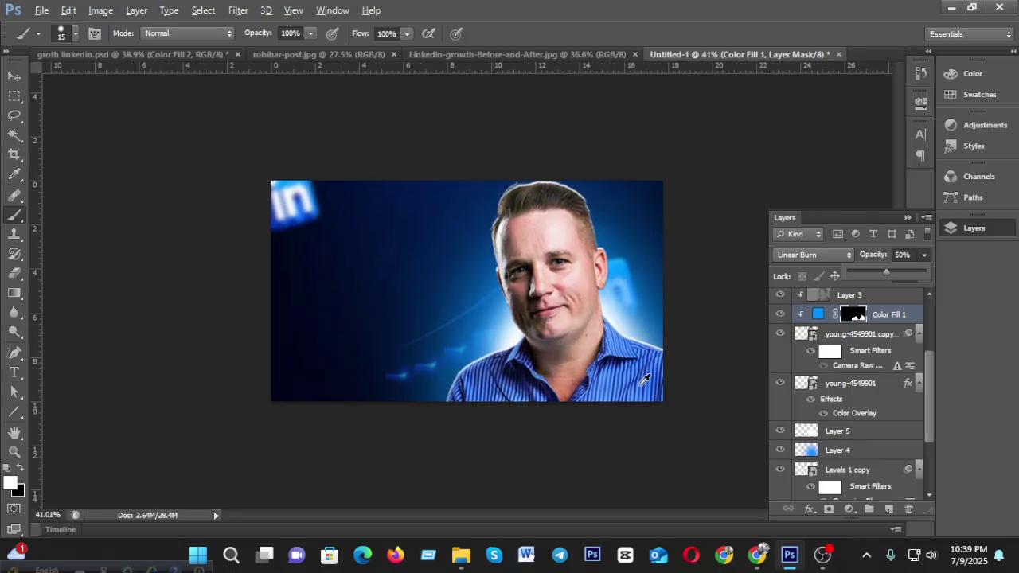
{"action": "scroll", "coordinate": [696, 398], "scroll_direction": "up", "scroll_amount": 1}
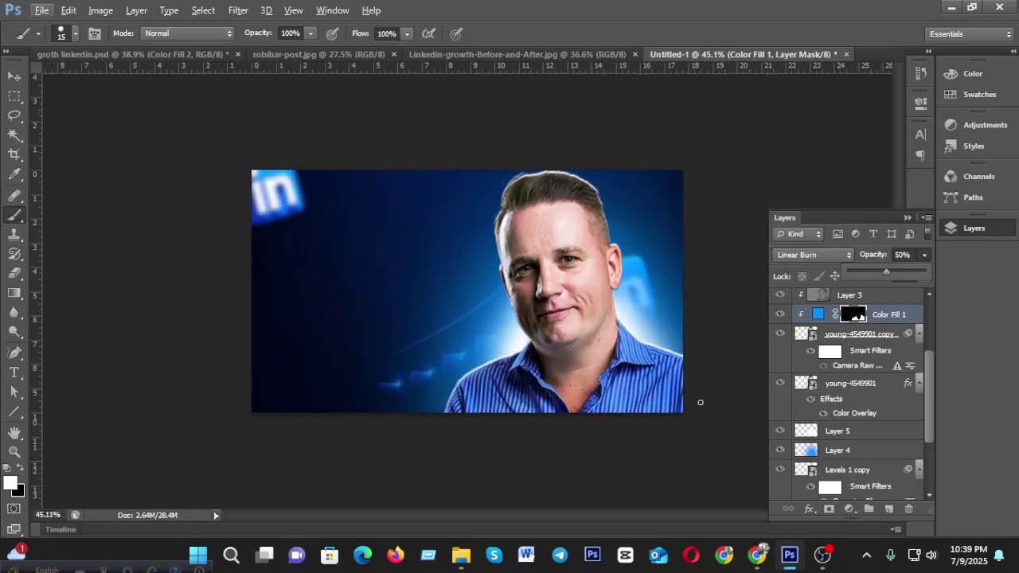
{"action": "scroll", "coordinate": [699, 394], "scroll_direction": "down", "scroll_amount": 2}
{"action": "scroll", "coordinate": [683, 391], "scroll_direction": "up", "scroll_amount": 1}
{"action": "scroll", "coordinate": [684, 390], "scroll_direction": "up", "scroll_amount": 1}
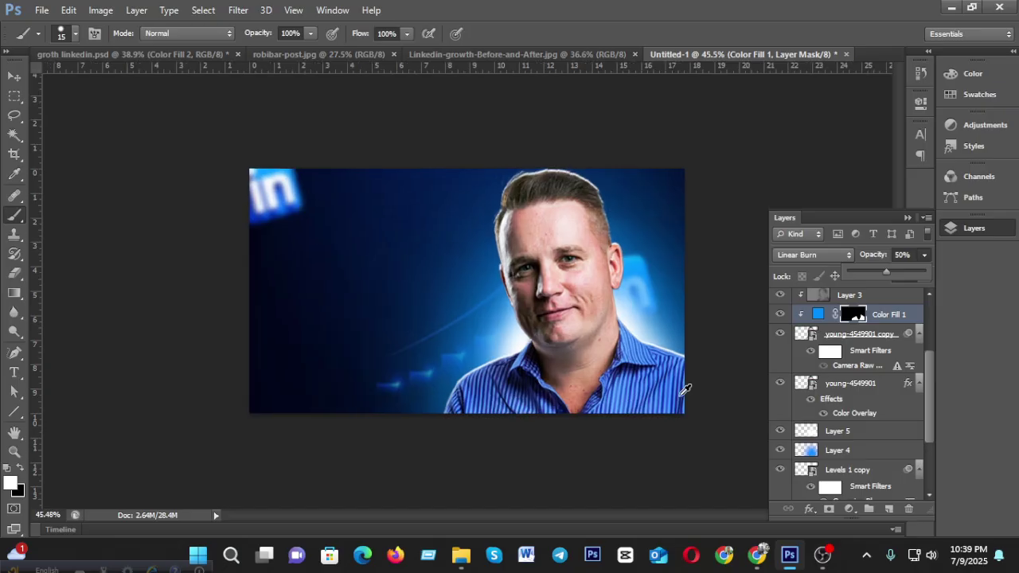
Activate the Move tool, switch to groth linkedin.psd and collapse its men layer group.
{"action": "left_click", "coordinate": [15, 77]}
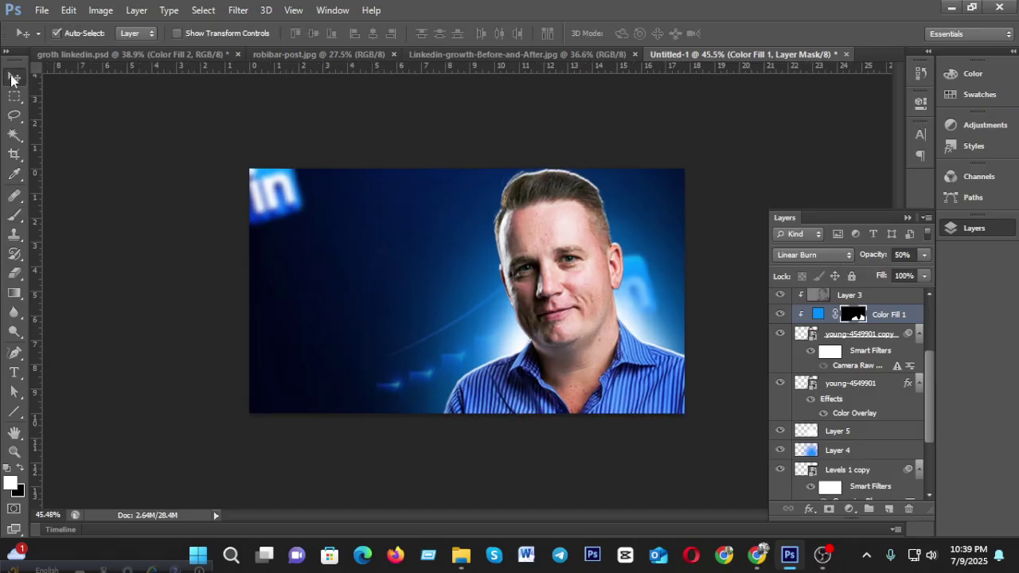
{"action": "scroll", "coordinate": [532, 340], "scroll_direction": "up", "scroll_amount": 2}
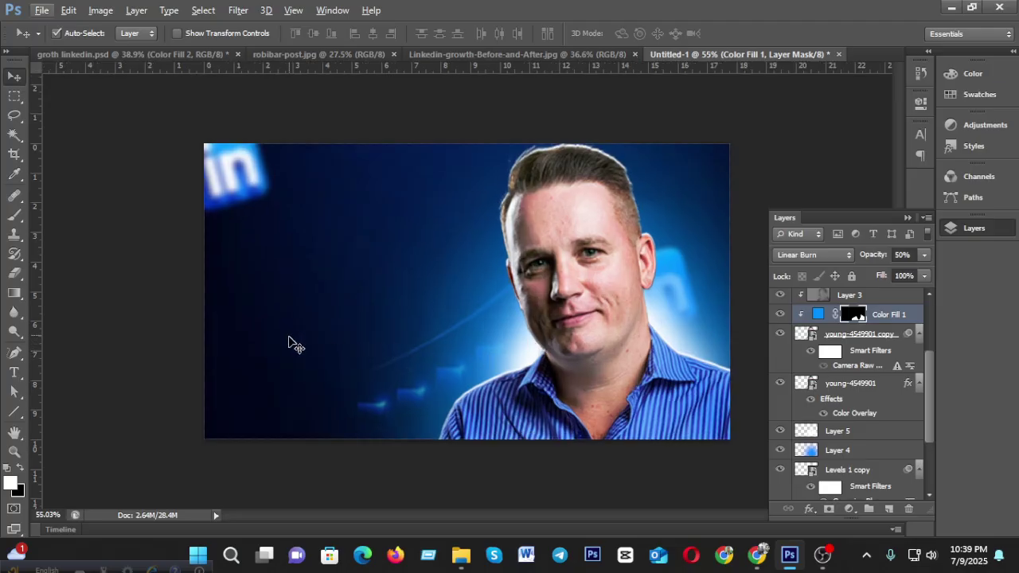
{"action": "left_click", "coordinate": [98, 54]}
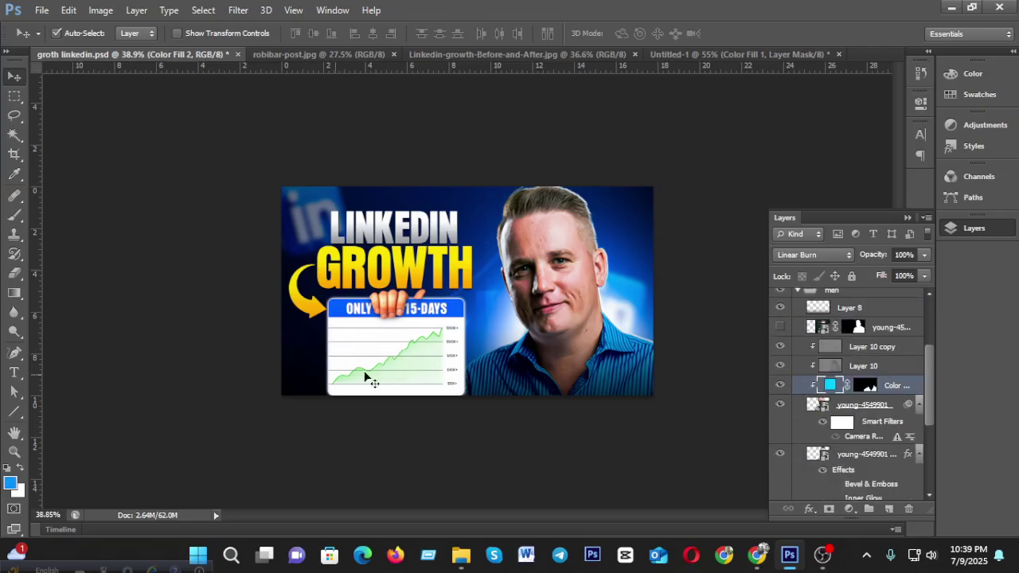
{"action": "scroll", "coordinate": [593, 410], "scroll_direction": "up", "scroll_amount": 1}
{"action": "scroll", "coordinate": [846, 386], "scroll_direction": "up", "scroll_amount": 3}
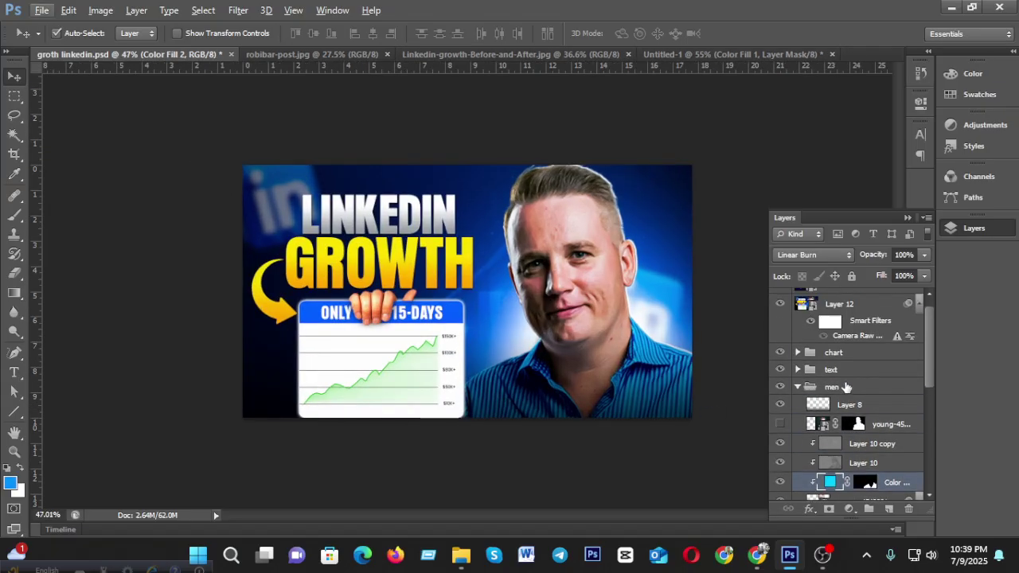
{"action": "left_click", "coordinate": [796, 387]}
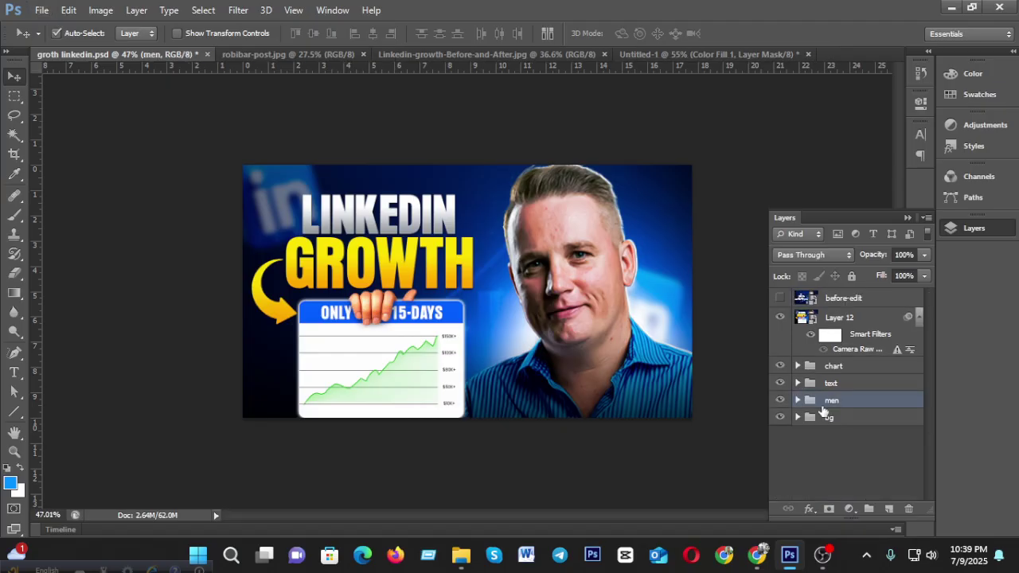
Select the chart group, try moving it on the canvas, and hide Layer 12 above it.
{"action": "left_click", "coordinate": [819, 369]}
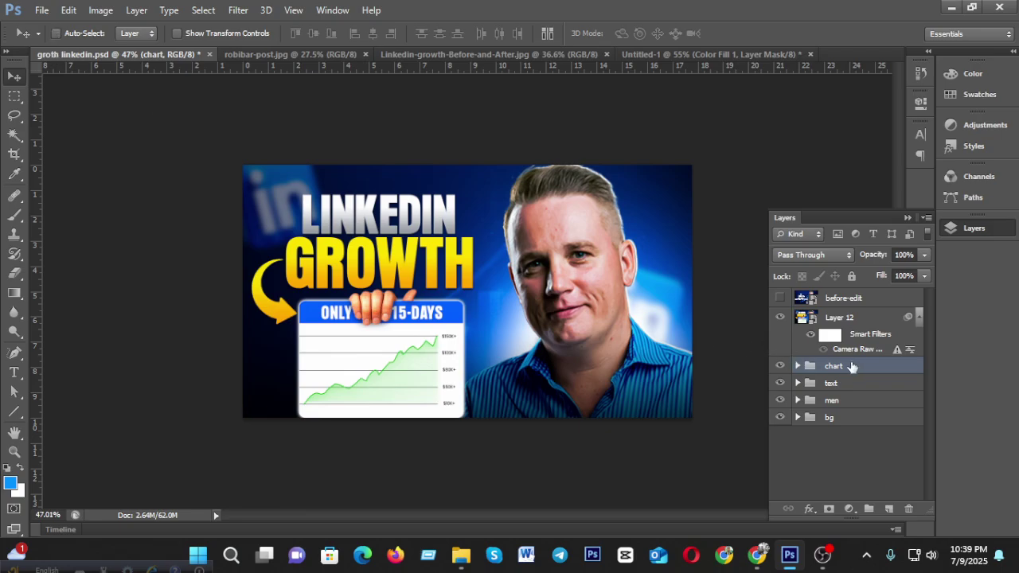
{"action": "left_click_drag", "start_coordinate": [370, 344], "coordinate": [421, 299]}
{"action": "left_click_drag", "start_coordinate": [386, 414], "coordinate": [440, 328]}
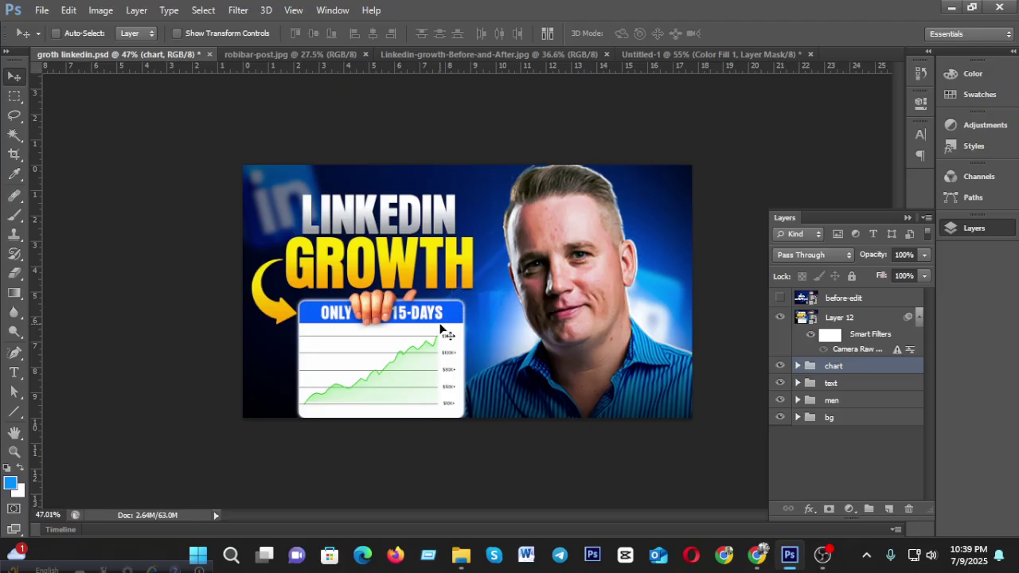
{"action": "left_click", "coordinate": [56, 34]}
{"action": "left_click", "coordinate": [780, 319]}
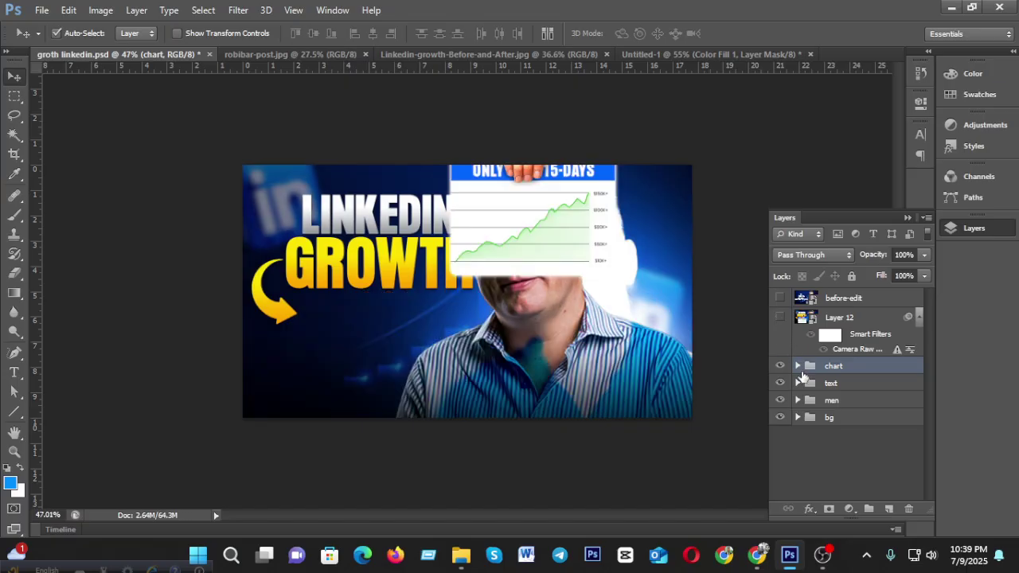
Turn off Auto-Select, copy the chart group into Untitled-1 and place the chart card in the image's lower-left area.
{"action": "left_click", "coordinate": [56, 33]}
{"action": "left_click_drag", "start_coordinate": [495, 217], "coordinate": [572, 279]}
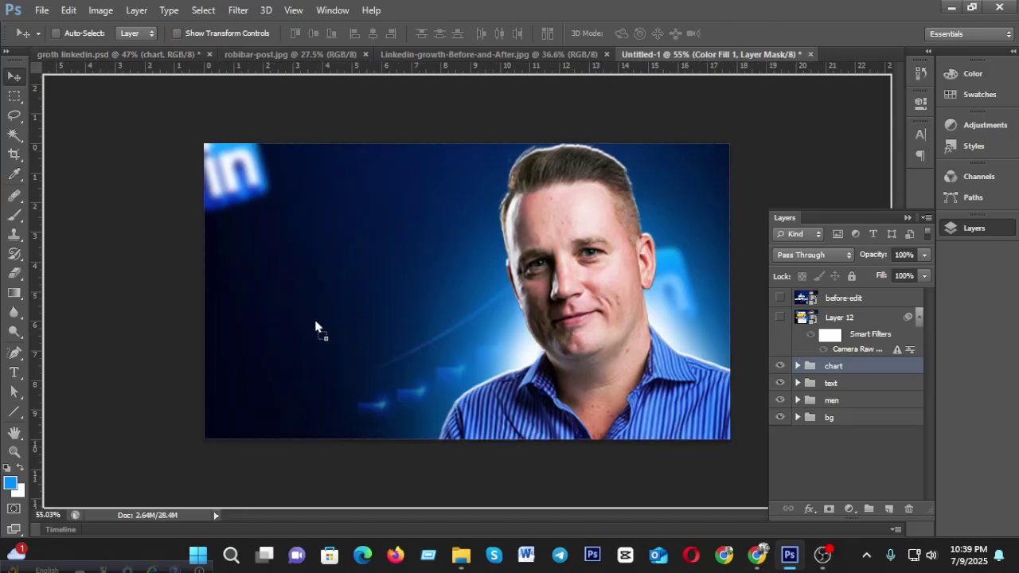
{"action": "left_click_drag", "start_coordinate": [316, 327], "coordinate": [315, 327]}
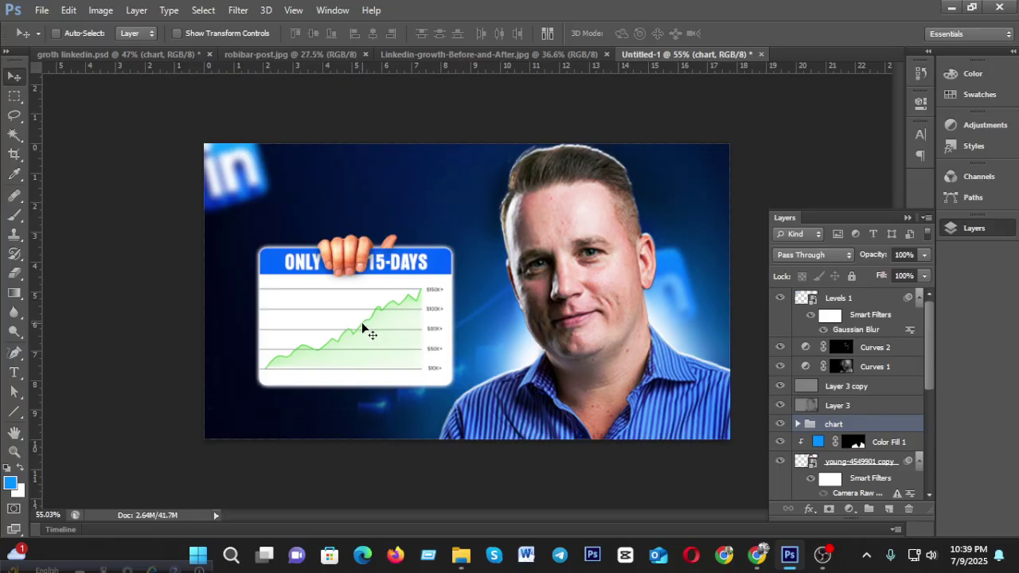
{"action": "left_click_drag", "start_coordinate": [345, 307], "coordinate": [326, 332]}
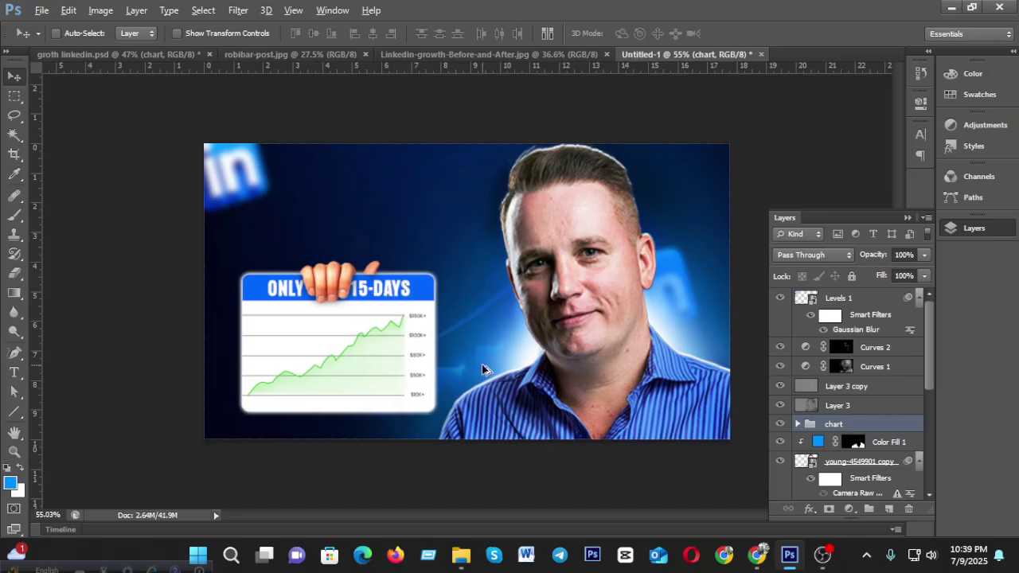
Move the chart group below the man's layers in the stacking order, directly above Layer 5.
{"action": "scroll", "coordinate": [468, 360], "scroll_direction": "down", "scroll_amount": 3}
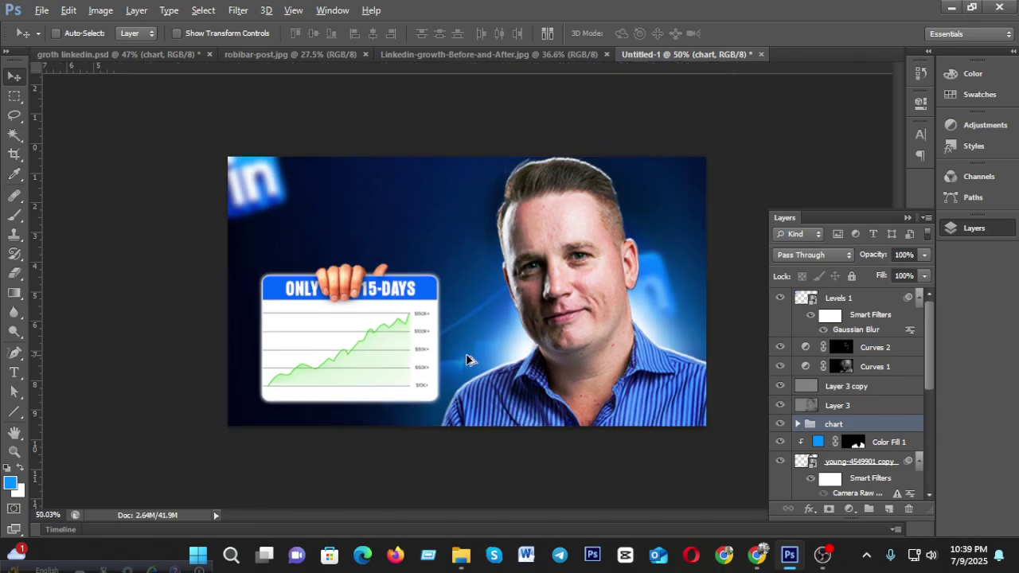
{"action": "scroll", "coordinate": [543, 367], "scroll_direction": "up", "scroll_amount": 3}
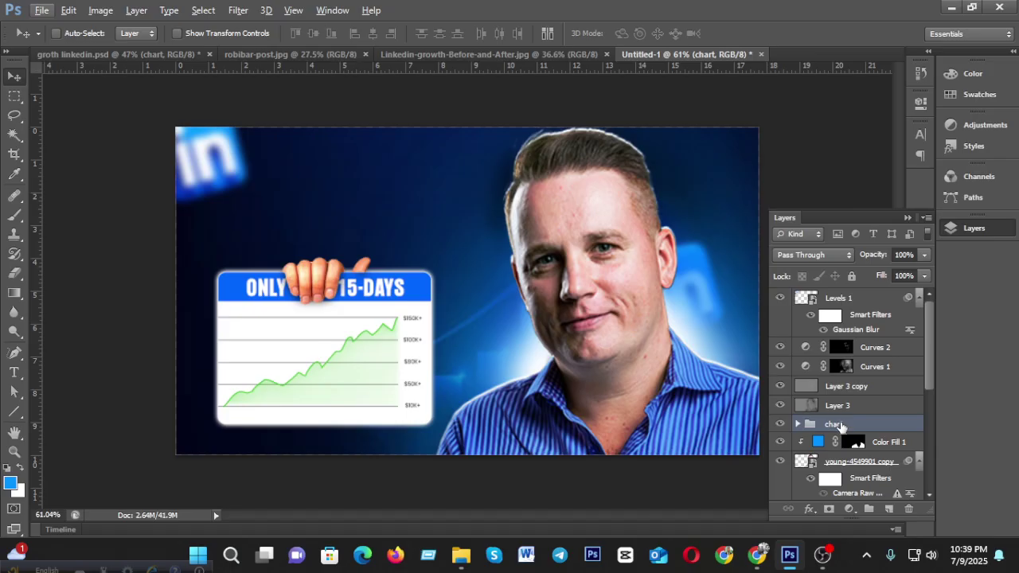
{"action": "left_click_drag", "start_coordinate": [840, 426], "coordinate": [839, 326]}
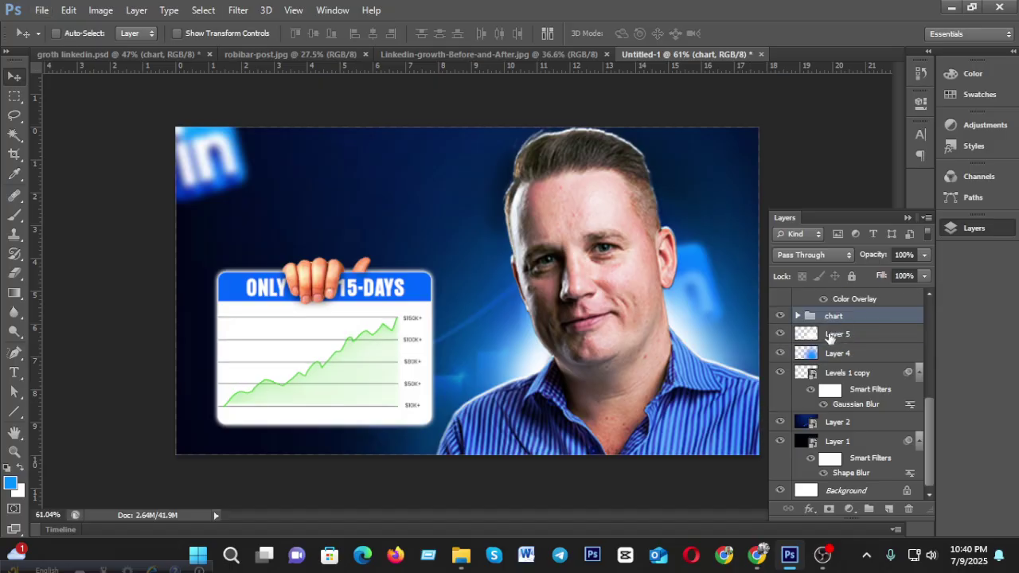
Expand the chart group and hide Layer 11, Layer 6 and Layer 7, the hand and its shadow.
{"action": "left_click", "coordinate": [797, 316]}
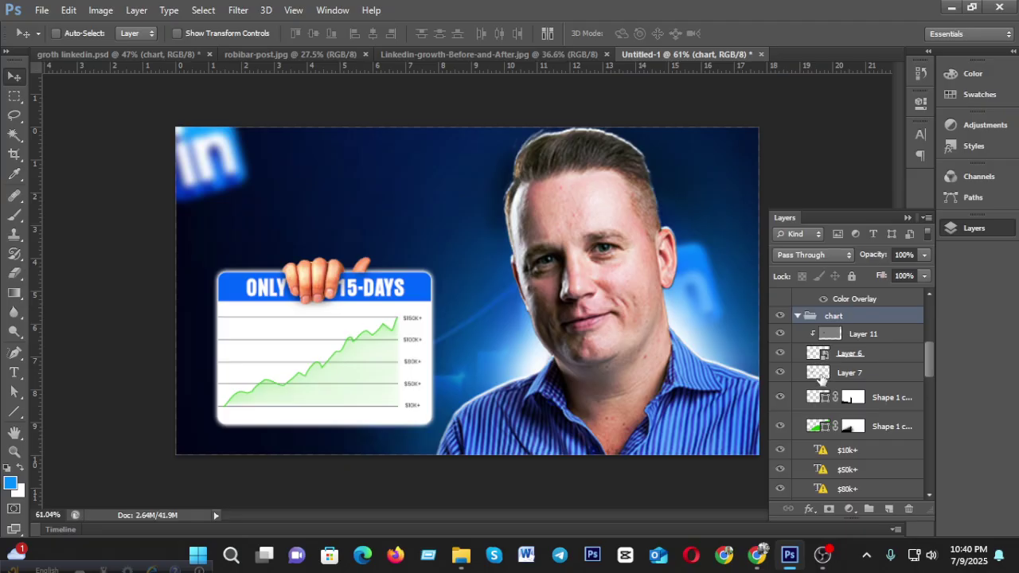
{"action": "left_click", "coordinate": [780, 353]}
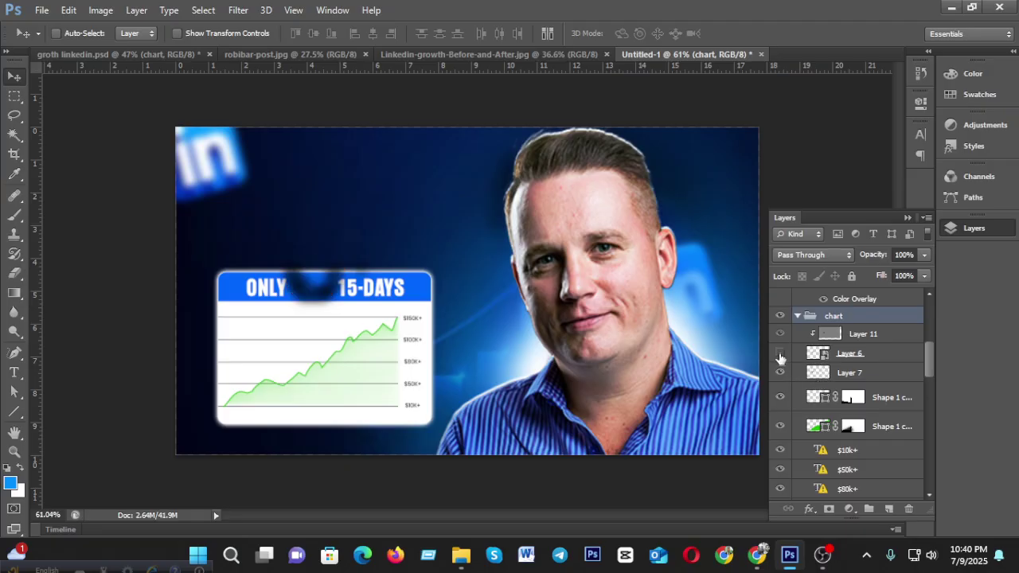
{"action": "left_click", "coordinate": [780, 353]}
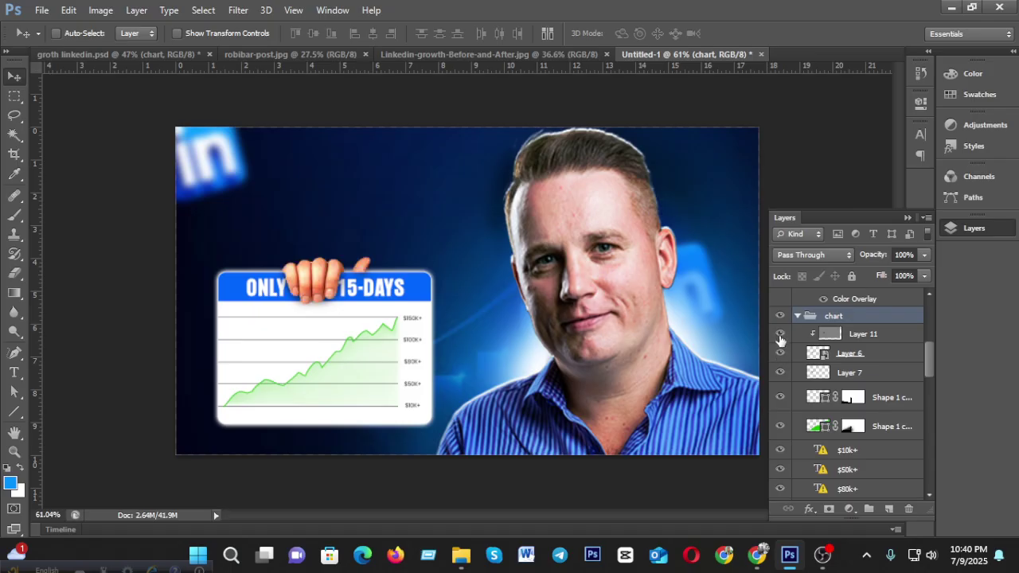
{"action": "left_click", "coordinate": [780, 333]}
{"action": "left_click", "coordinate": [780, 353]}
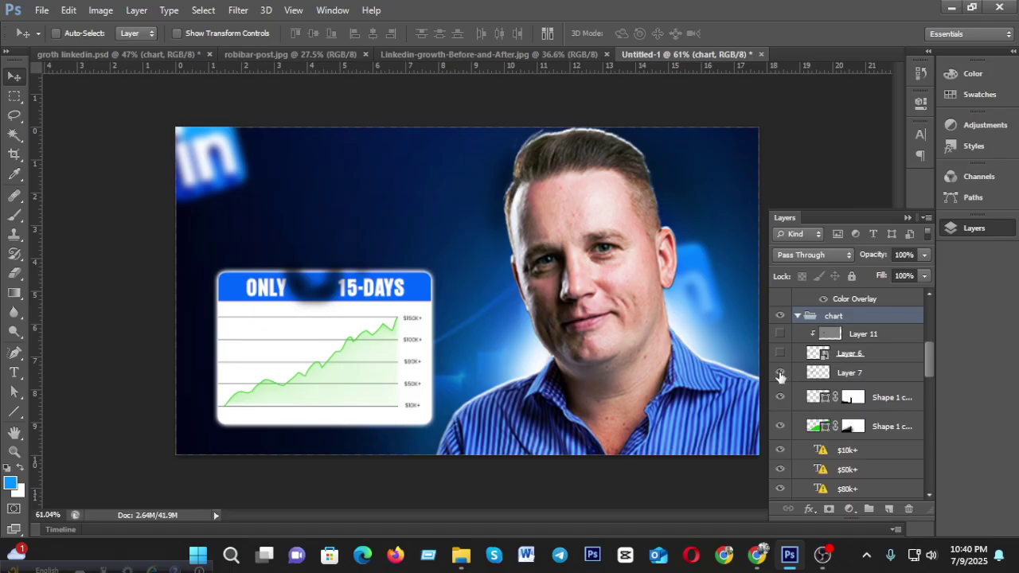
{"action": "left_click", "coordinate": [780, 373]}
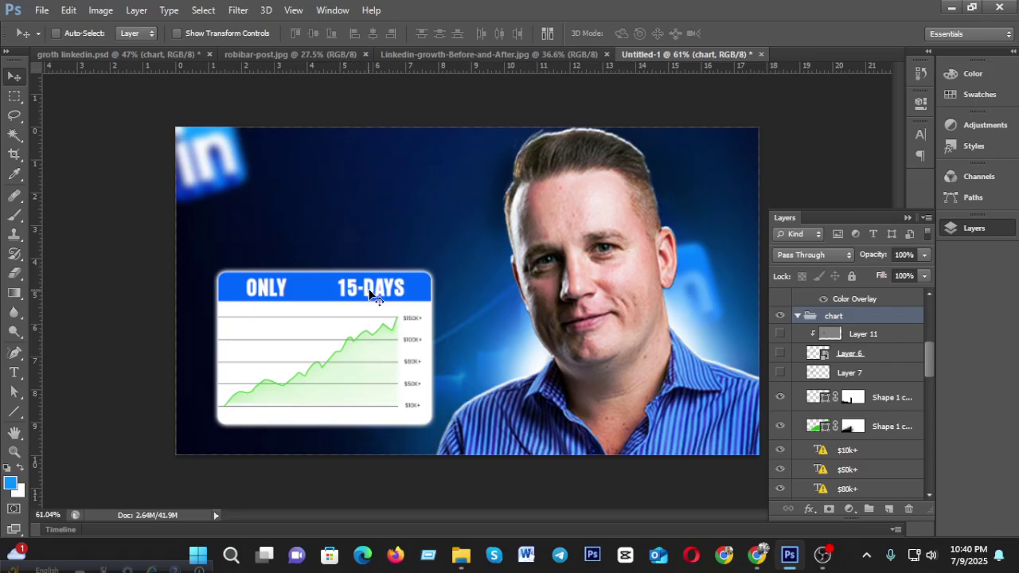
{"action": "left_click_drag", "start_coordinate": [368, 288], "coordinate": [367, 297]}
{"action": "key", "text": "ctrl+z"}
{"action": "mouse_move", "coordinate": [355, 286]}
{"action": "left_mouse_down"}
{"action": "mouse_move", "coordinate": [392, 291]}
{"action": "mouse_move", "coordinate": [365, 303]}
{"action": "left_mouse_up"}
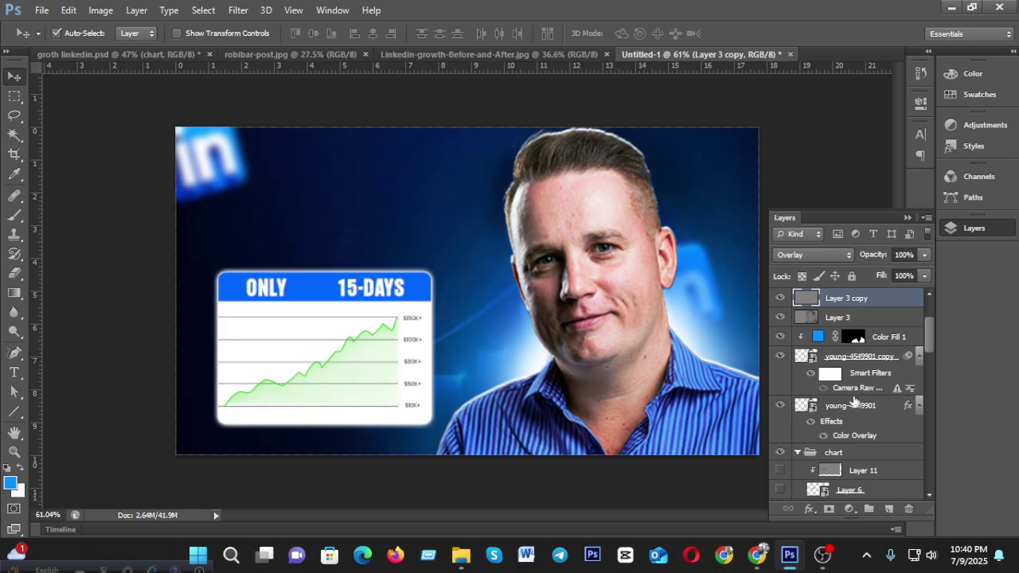
Clip Layer 3 and Layer 3 copy to the man's layer below Color Fill 1.
{"action": "scroll", "coordinate": [854, 398], "scroll_direction": "up", "scroll_amount": 2}
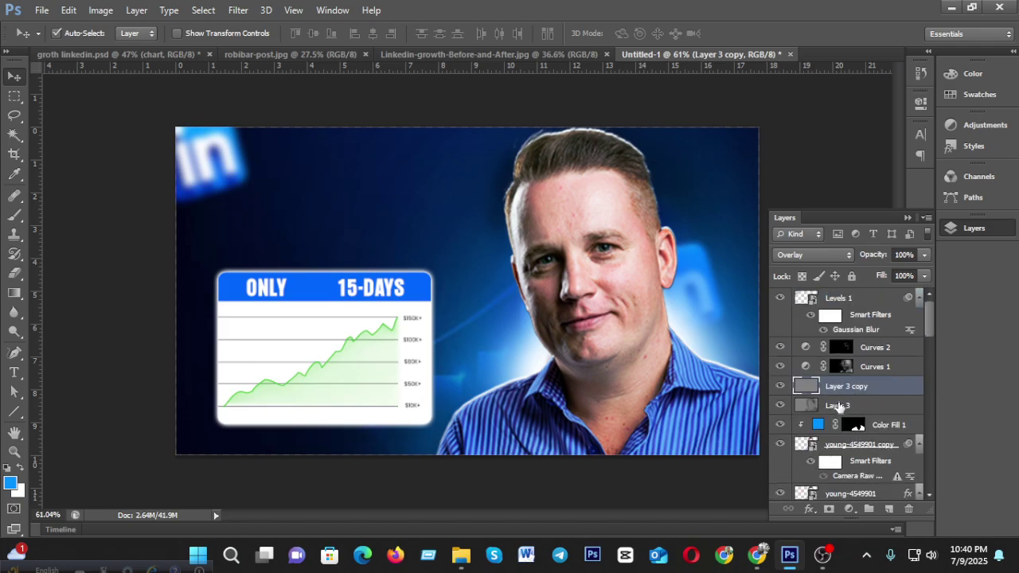
{"action": "key", "text": "alt"}
{"action": "left_click", "coordinate": [836, 407]}
{"action": "left_click", "coordinate": [836, 407], "text": "alt"}
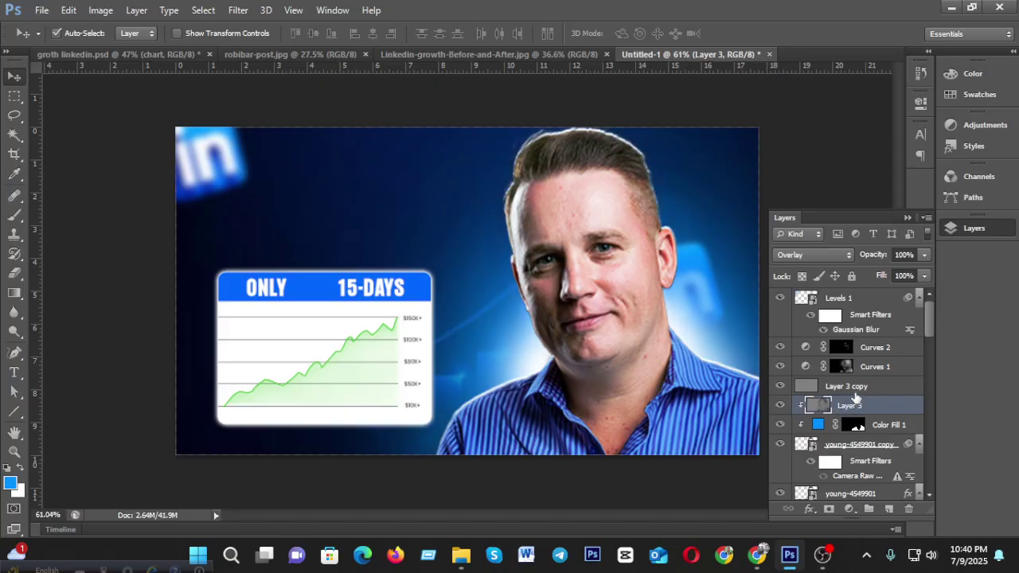
{"action": "left_click", "coordinate": [856, 389]}
{"action": "left_click", "coordinate": [852, 393], "text": "alt"}
Clip the Curves 1 and Curves 2 adjustment layers to the same man's layer.
{"action": "left_click", "coordinate": [873, 370]}
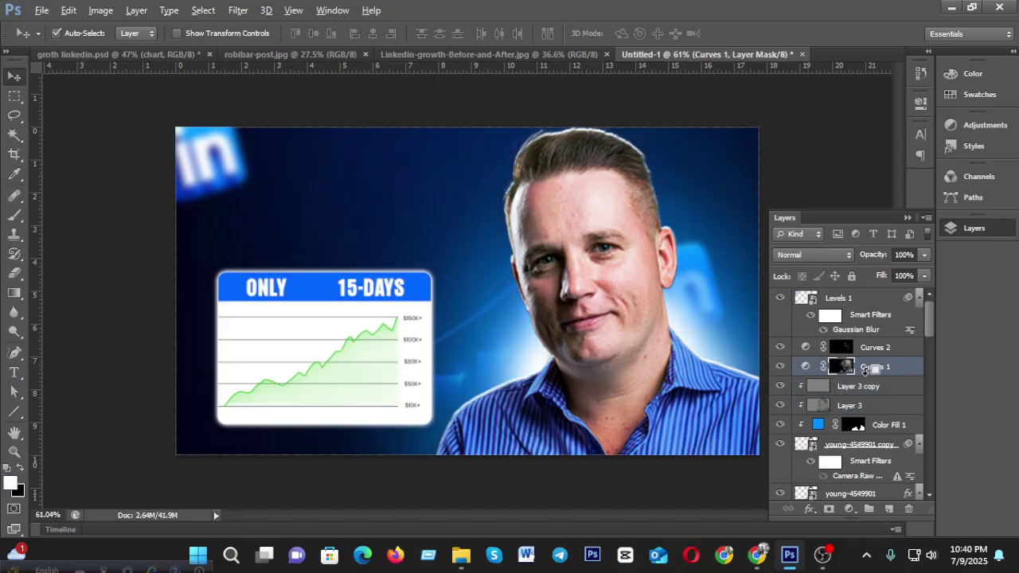
{"action": "left_click", "coordinate": [872, 364], "text": "alt"}
{"action": "left_click", "coordinate": [873, 352]}
{"action": "left_click", "coordinate": [873, 355], "text": "alt"}
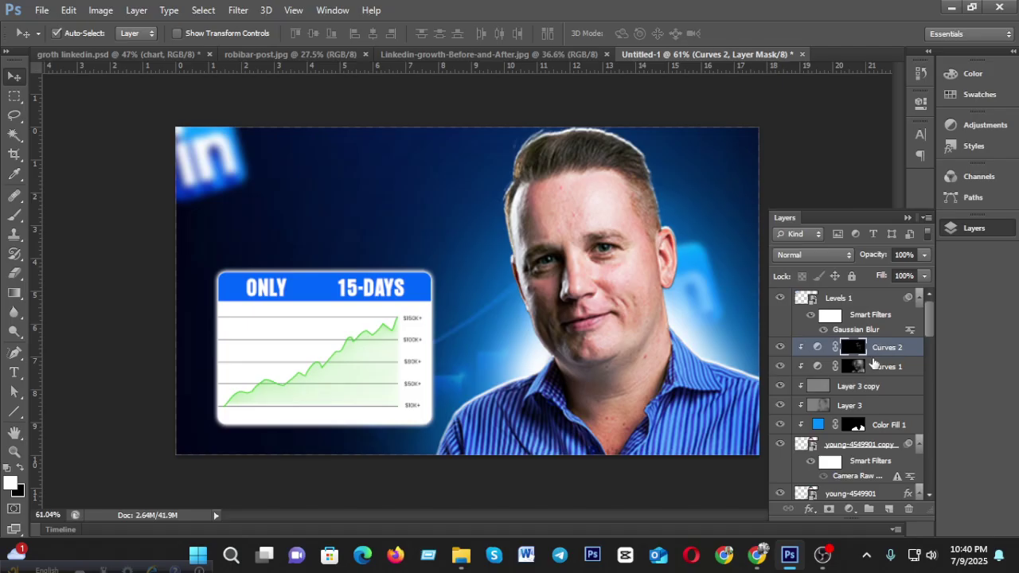
Group all of the man's layers, from Curves 2 down to young-4549901.
{"action": "scroll", "coordinate": [882, 358], "scroll_direction": "down", "scroll_amount": 4}
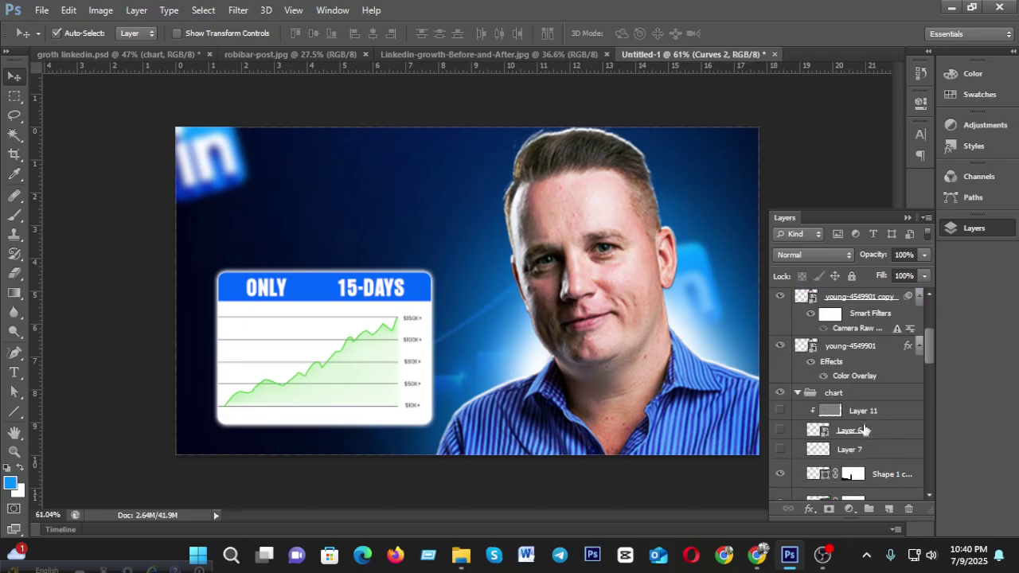
{"action": "left_click", "coordinate": [852, 349], "text": "shift"}
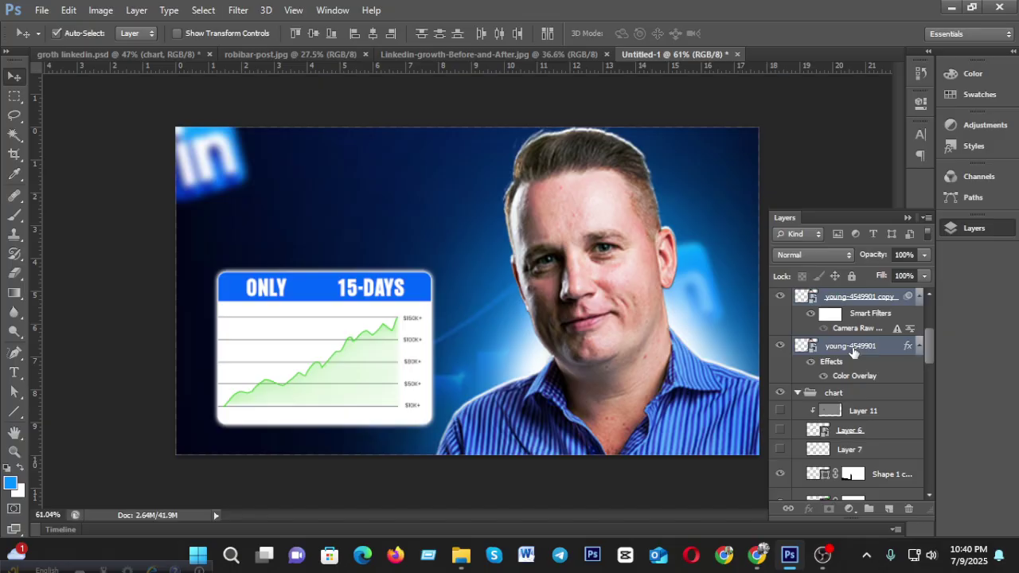
{"action": "key", "text": "ctrl+g"}
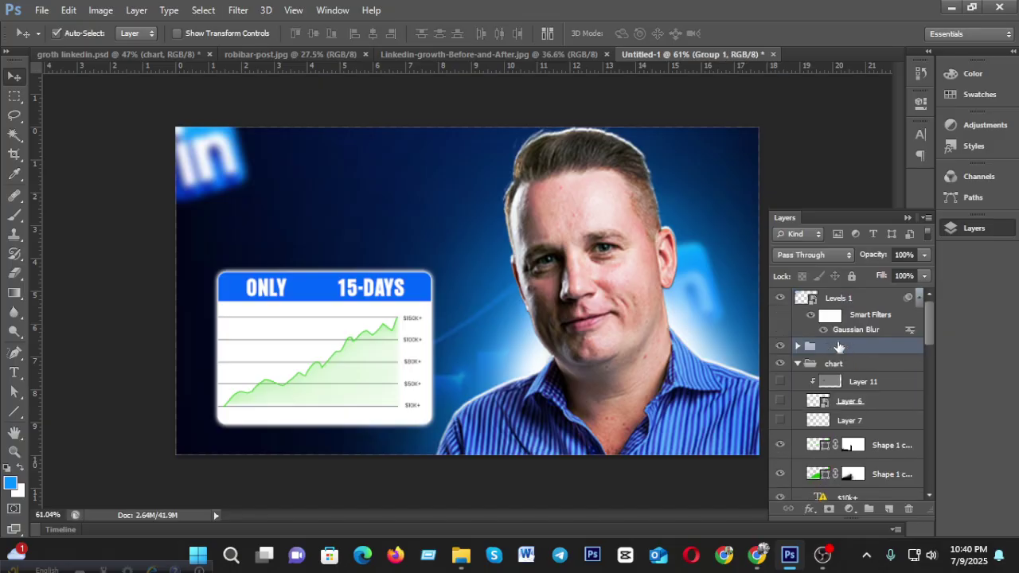
Rename the man's layer group as men and toggle its visibility to check its contents.
{"action": "double_click", "coordinate": [839, 346]}
{"action": "type", "text": "mi"}
{"action": "key", "text": "Return"}
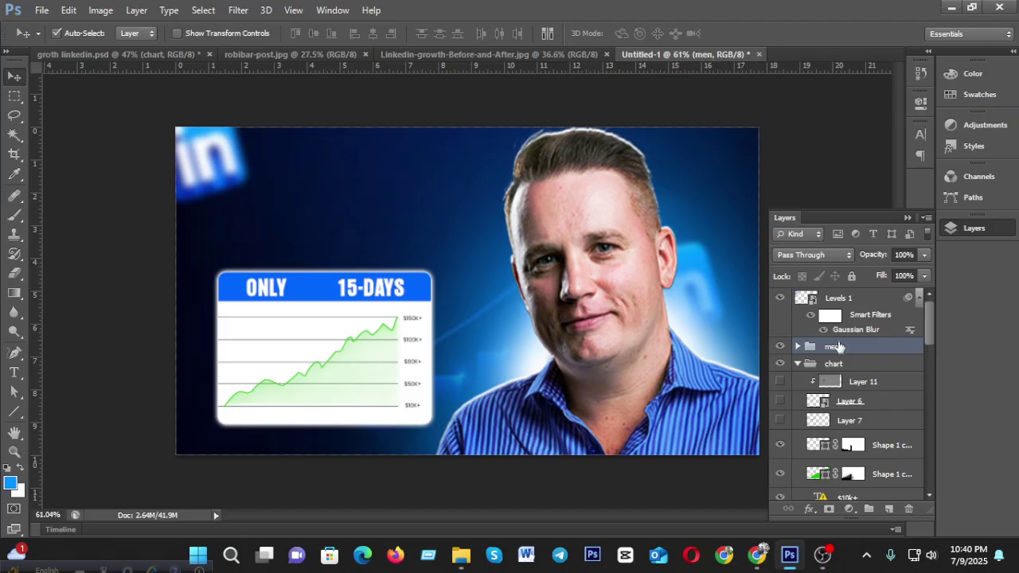
{"action": "left_click", "coordinate": [781, 346]}
{"action": "left_click", "coordinate": [781, 346]}
{"action": "left_click", "coordinate": [781, 346]}
{"action": "left_click", "coordinate": [781, 347]}
Open the chart card's "only 15-days" heading for text editing, accepting substitution of the missing font.
{"action": "left_click", "coordinate": [392, 298]}
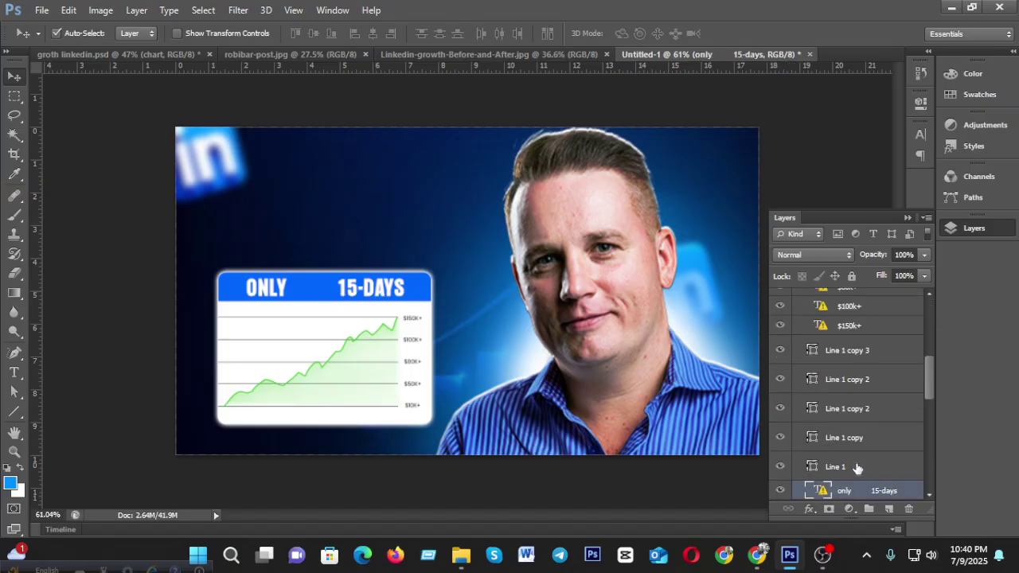
{"action": "double_click", "coordinate": [820, 490]}
{"action": "left_click", "coordinate": [465, 246]}
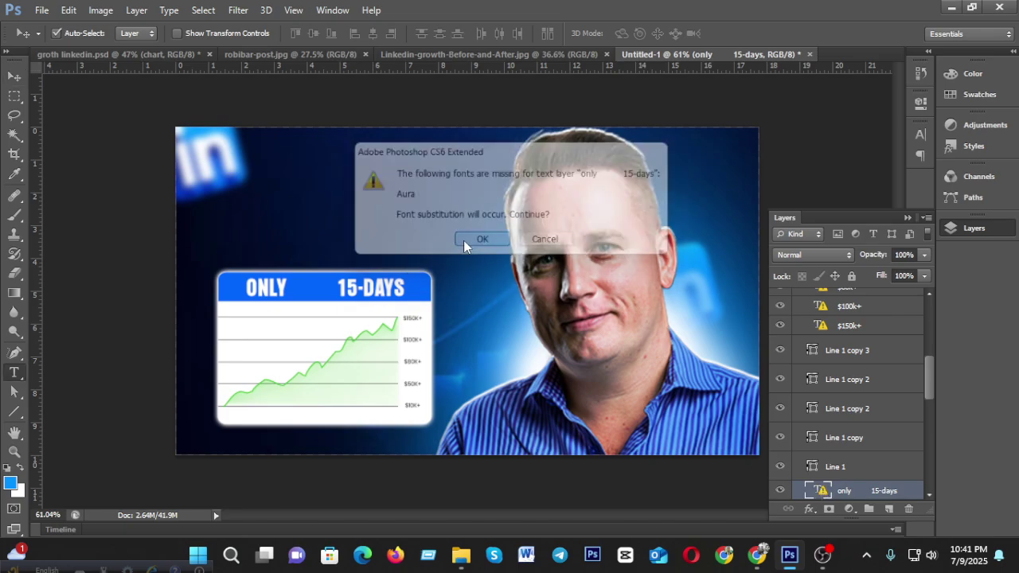
{"action": "left_click", "coordinate": [327, 287]}
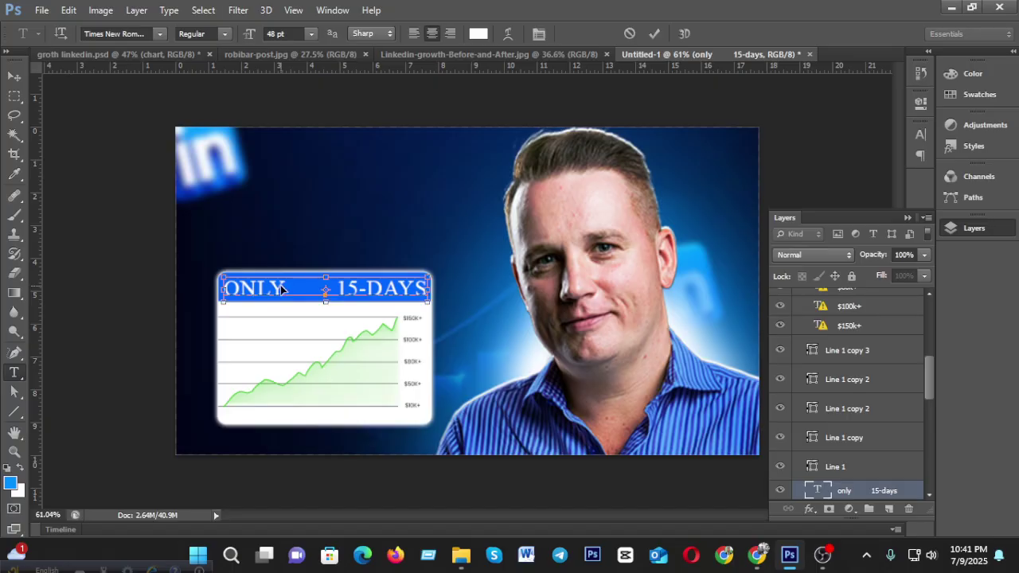
{"action": "key", "text": "ctrl+a"}
{"action": "left_click", "coordinate": [656, 34]}
{"action": "key", "text": "v"}
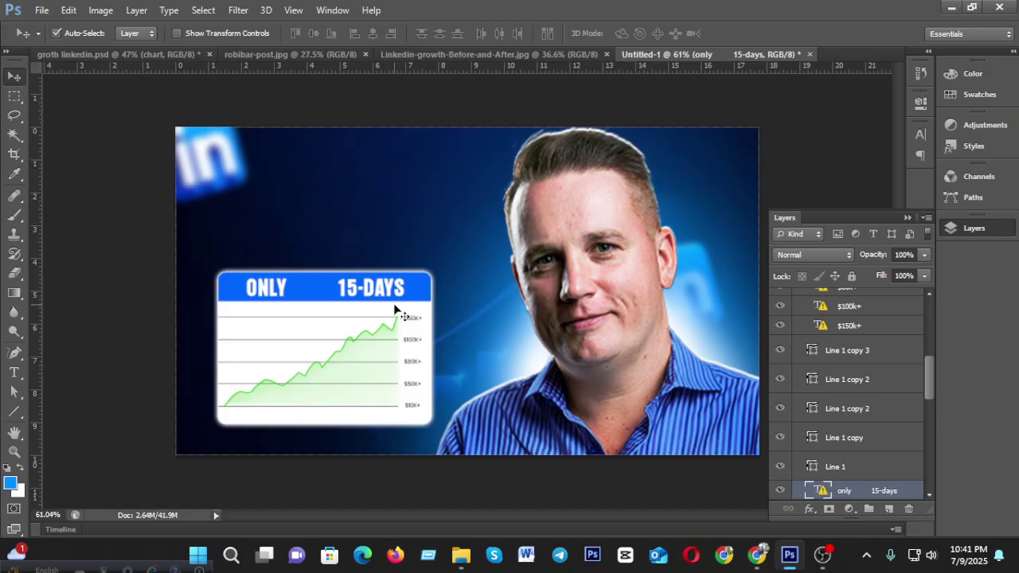
{"action": "scroll", "coordinate": [434, 316], "scroll_direction": "up", "scroll_amount": 2}
{"action": "scroll", "coordinate": [434, 316], "scroll_direction": "down", "scroll_amount": 1}
{"action": "scroll", "coordinate": [434, 316], "scroll_direction": "down", "scroll_amount": 3}
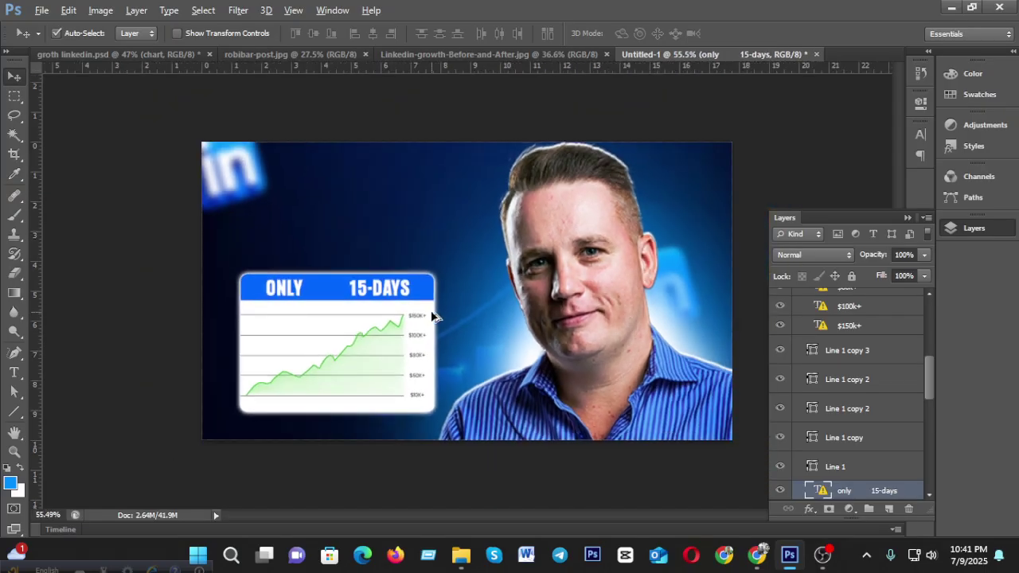
{"action": "scroll", "coordinate": [431, 310], "scroll_direction": "up", "scroll_amount": 2}
{"action": "key", "text": "alt"}
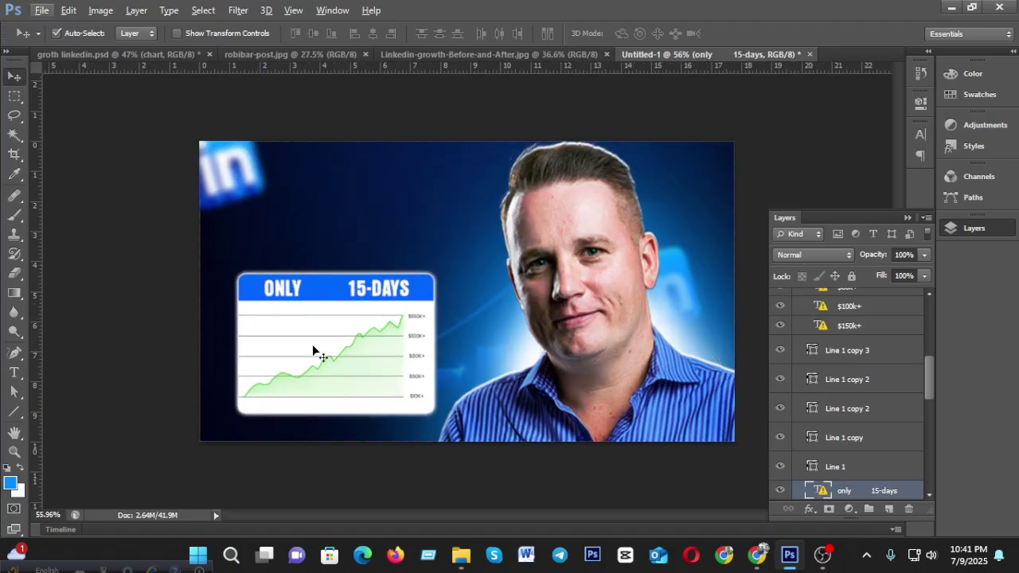
Switch to Chrome and search Google Images for "holding hand".
{"action": "left_click", "coordinate": [757, 556]}
{"action": "left_click", "coordinate": [686, 506]}
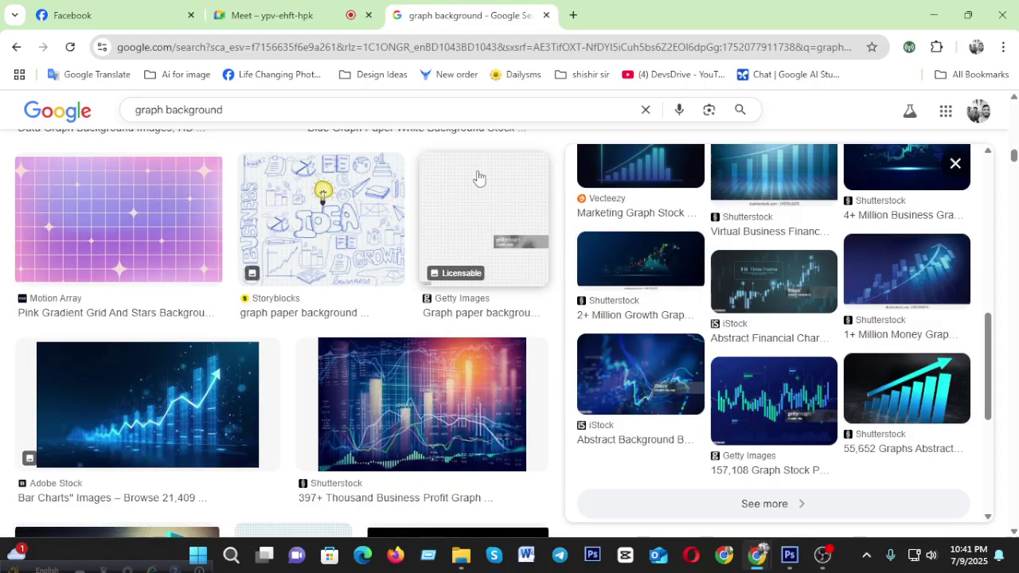
{"action": "left_click_drag", "start_coordinate": [234, 114], "coordinate": [132, 118]}
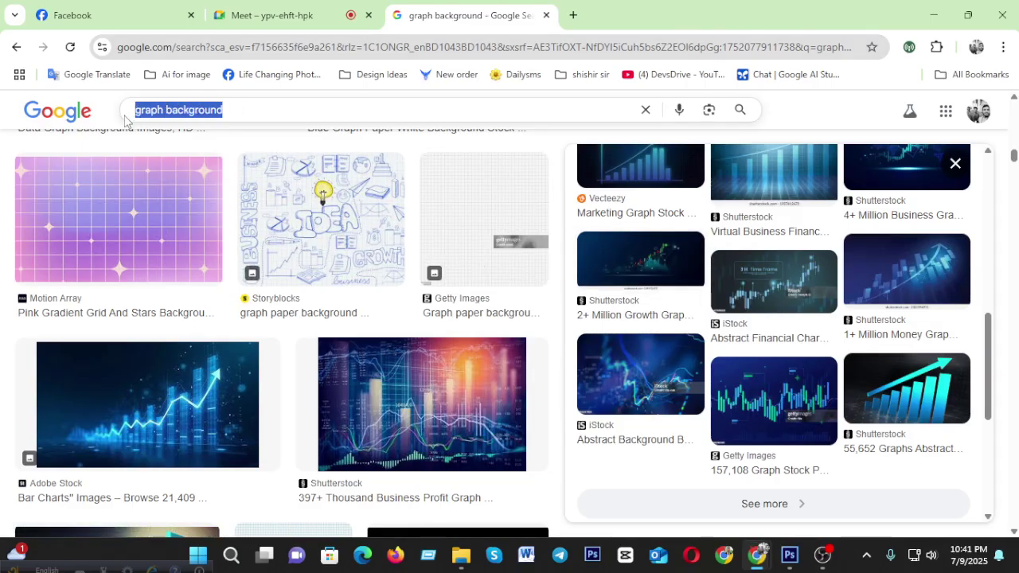
{"action": "type", "text": "holding "}
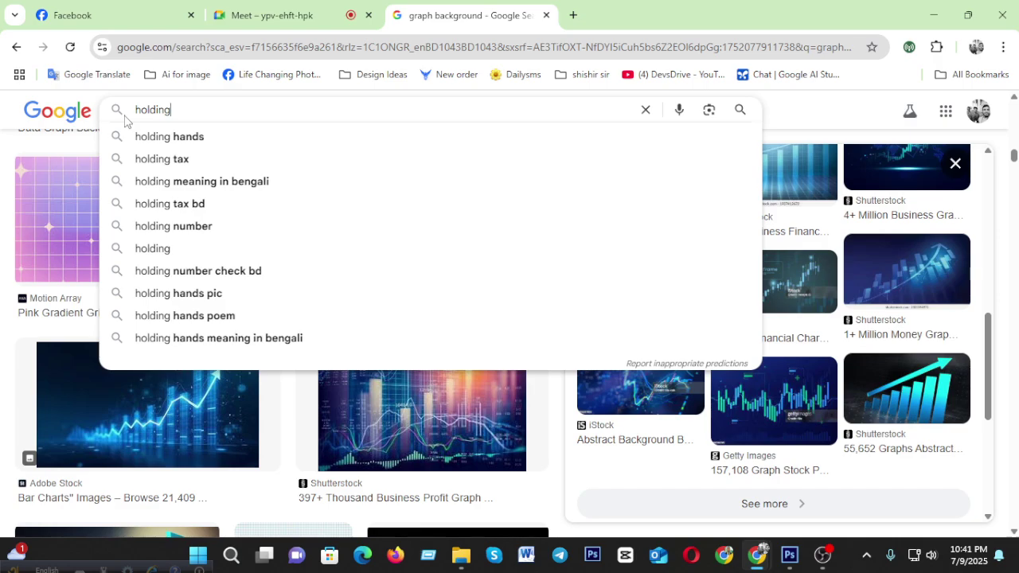
{"action": "type", "text": "hand"}
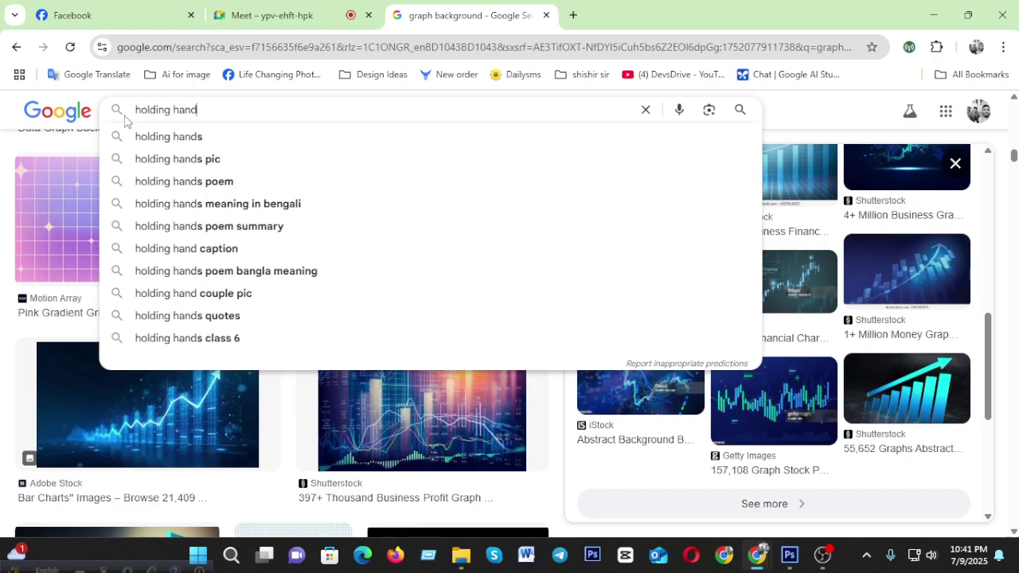
{"action": "key", "text": "Return"}
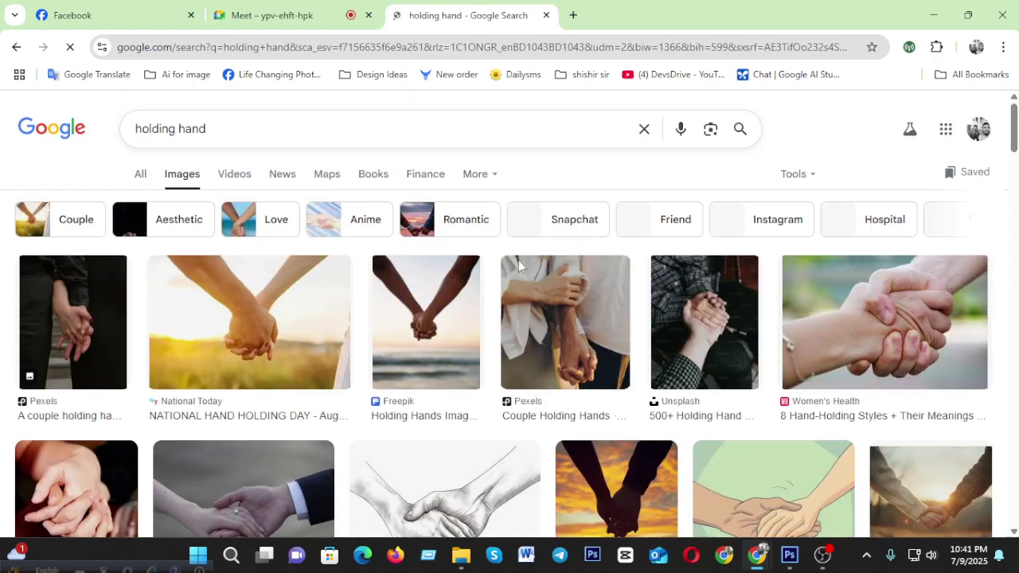
Browse the image results for a cut-out hand that could grip the edge of the chart card.
{"action": "scroll", "coordinate": [518, 260], "scroll_direction": "down", "scroll_amount": 2}
{"action": "scroll", "coordinate": [318, 239], "scroll_direction": "up", "scroll_amount": 2}
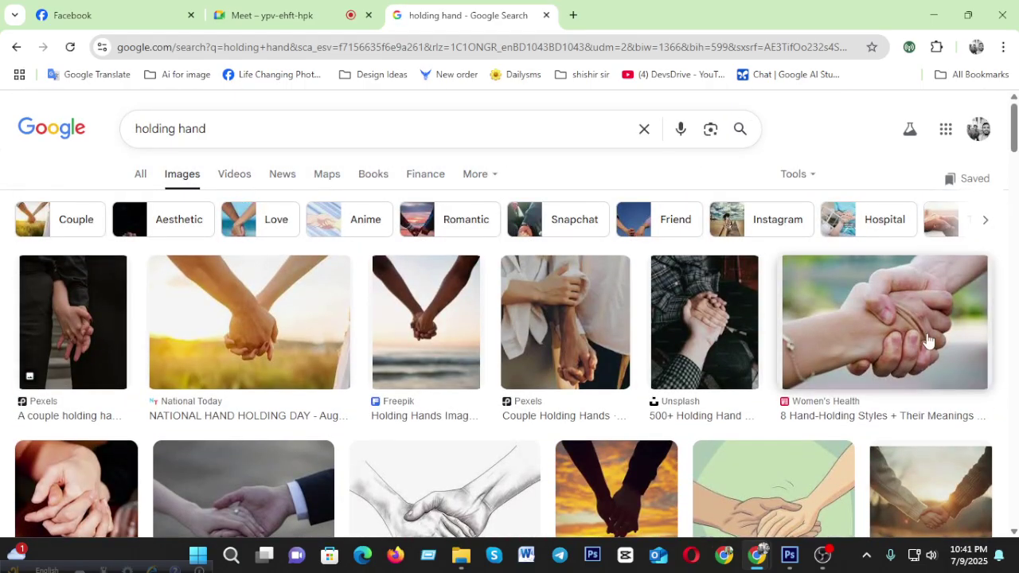
{"action": "scroll", "coordinate": [929, 346], "scroll_direction": "down", "scroll_amount": 10}
{"action": "scroll", "coordinate": [938, 346], "scroll_direction": "down", "scroll_amount": 2}
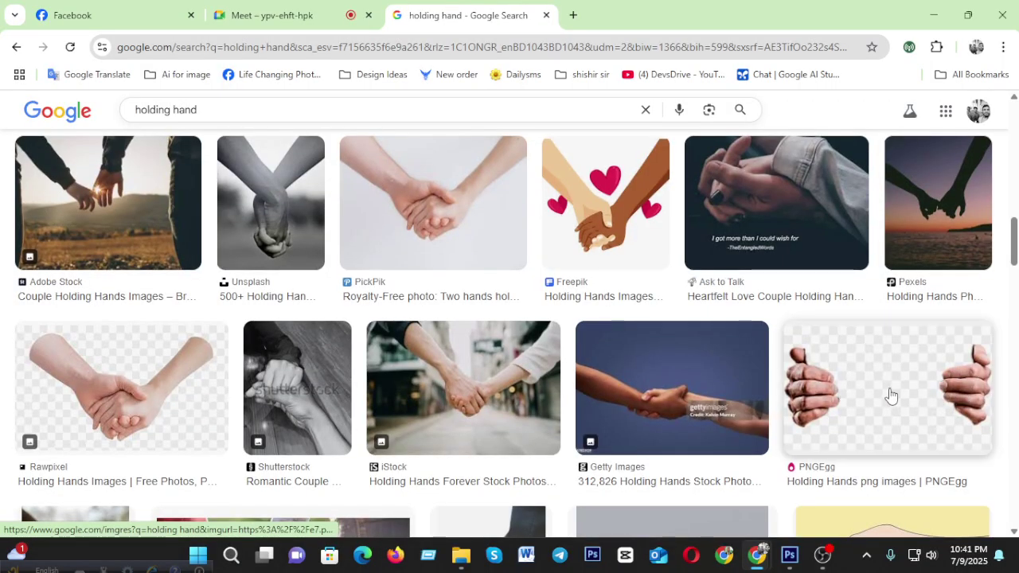
{"action": "scroll", "coordinate": [891, 395], "scroll_direction": "down", "scroll_amount": 10}
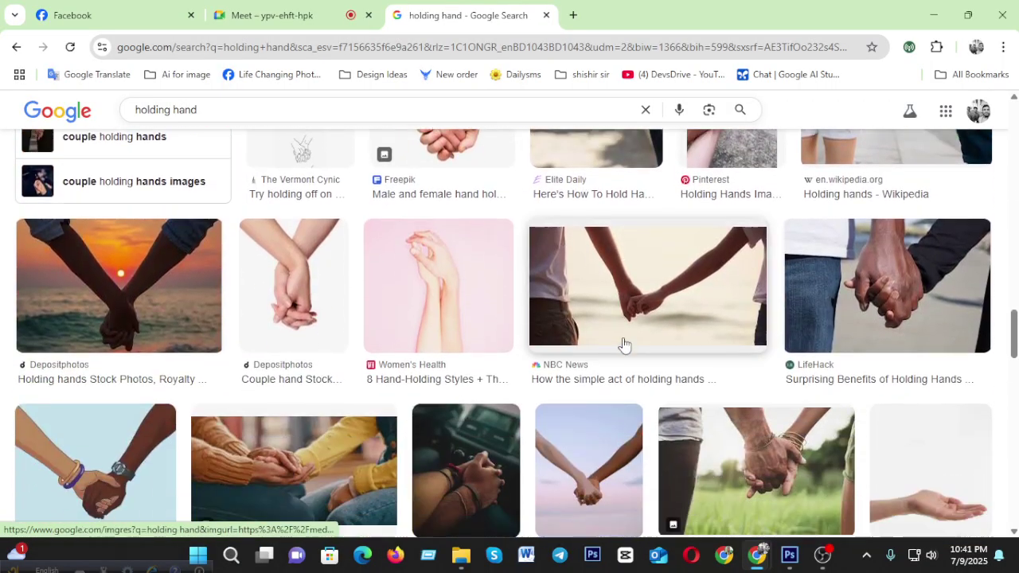
{"action": "scroll", "coordinate": [641, 335], "scroll_direction": "down", "scroll_amount": 15}
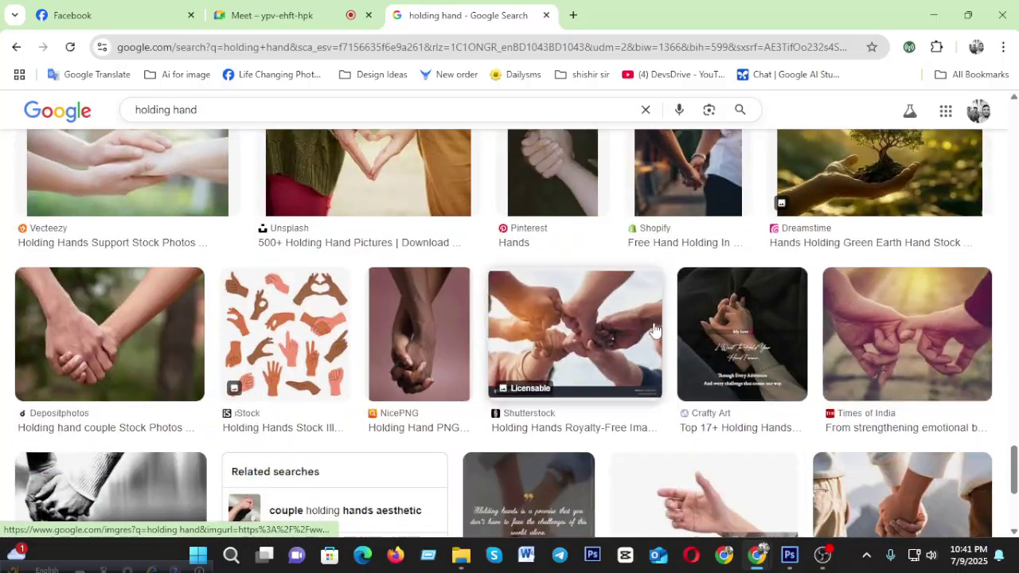
{"action": "scroll", "coordinate": [653, 330], "scroll_direction": "down", "scroll_amount": 6}
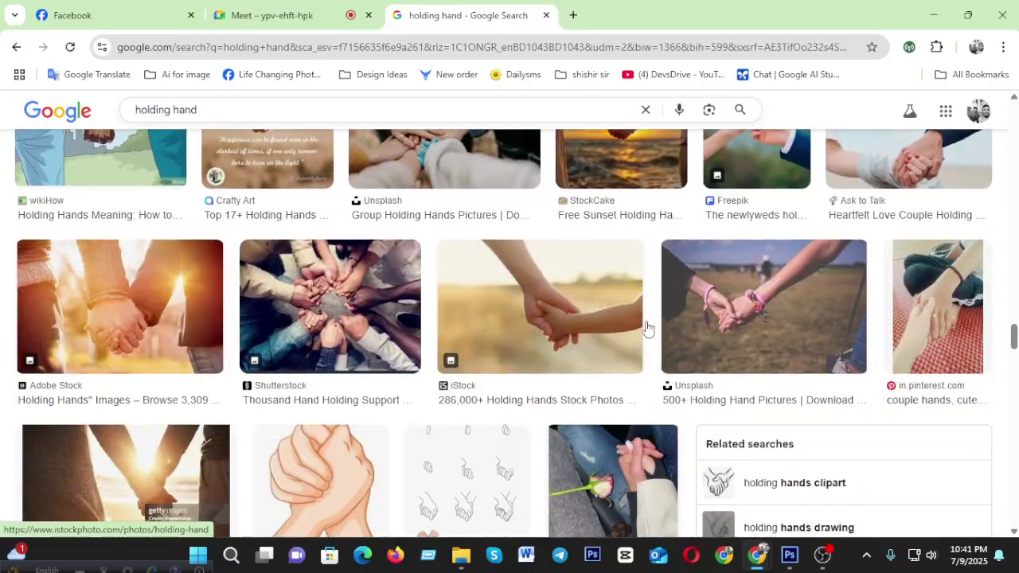
{"action": "scroll", "coordinate": [647, 328], "scroll_direction": "down", "scroll_amount": 15}
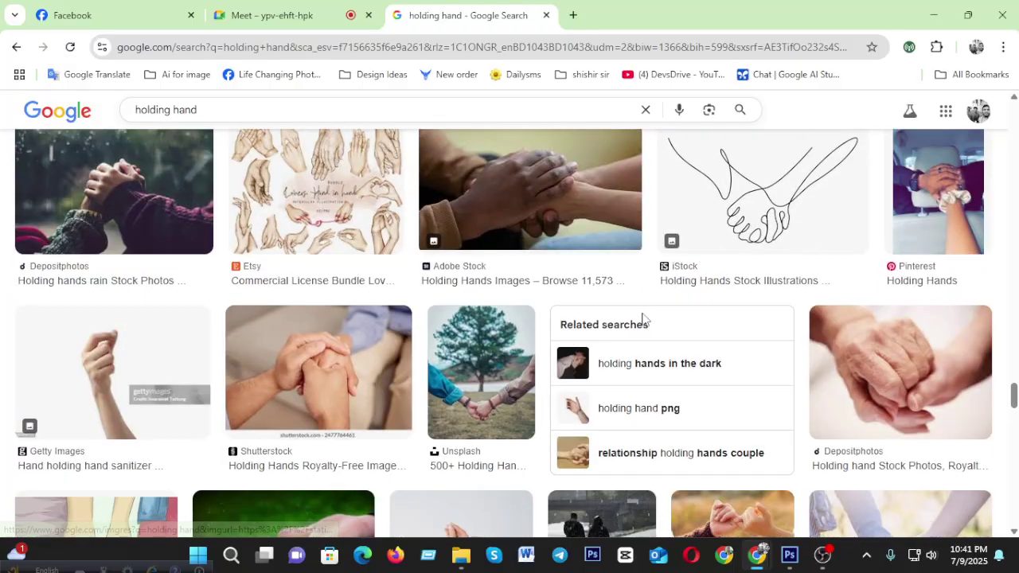
{"action": "scroll", "coordinate": [643, 319], "scroll_direction": "down", "scroll_amount": 4}
{"action": "scroll", "coordinate": [645, 321], "scroll_direction": "up", "scroll_amount": 3}
{"action": "scroll", "coordinate": [643, 320], "scroll_direction": "down", "scroll_amount": 8}
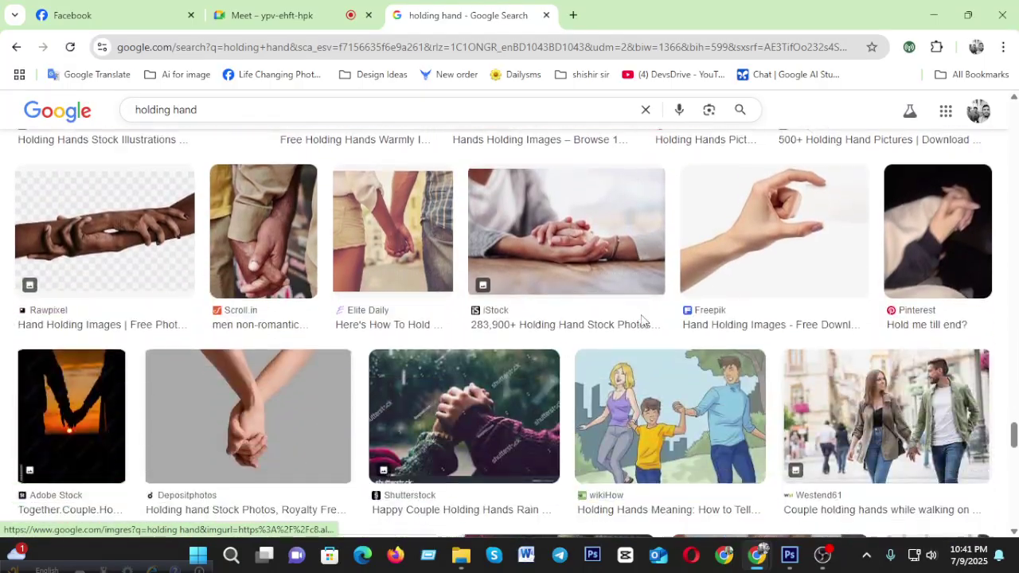
{"action": "scroll", "coordinate": [798, 251], "scroll_direction": "up", "scroll_amount": 1}
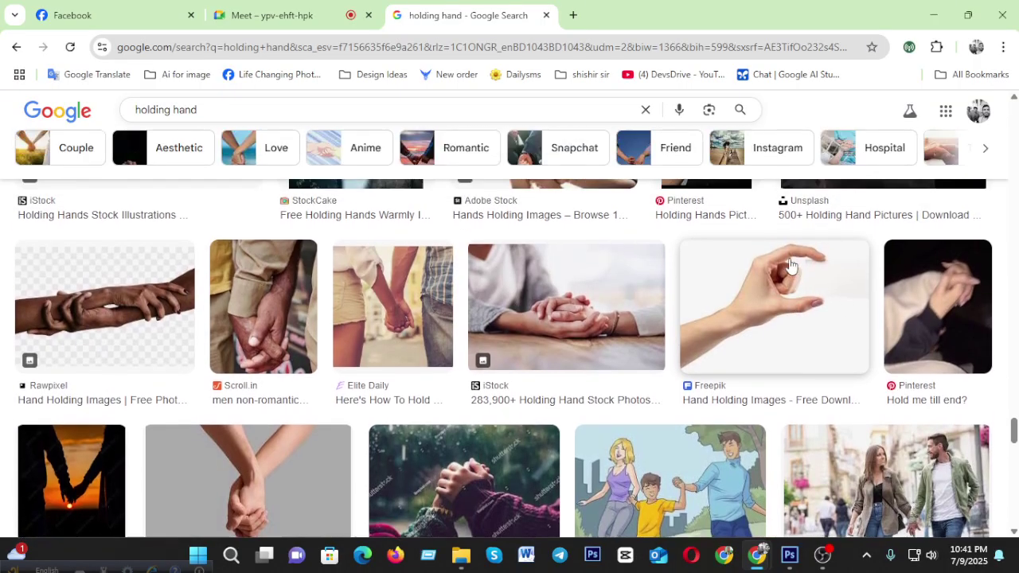
{"action": "scroll", "coordinate": [549, 328], "scroll_direction": "down", "scroll_amount": 14}
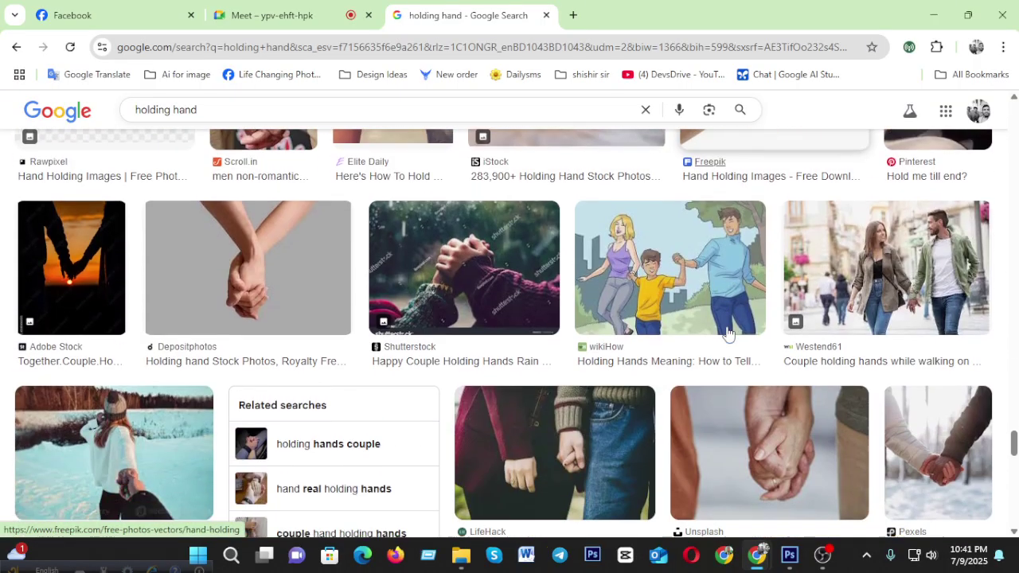
{"action": "scroll", "coordinate": [548, 321], "scroll_direction": "down", "scroll_amount": 12}
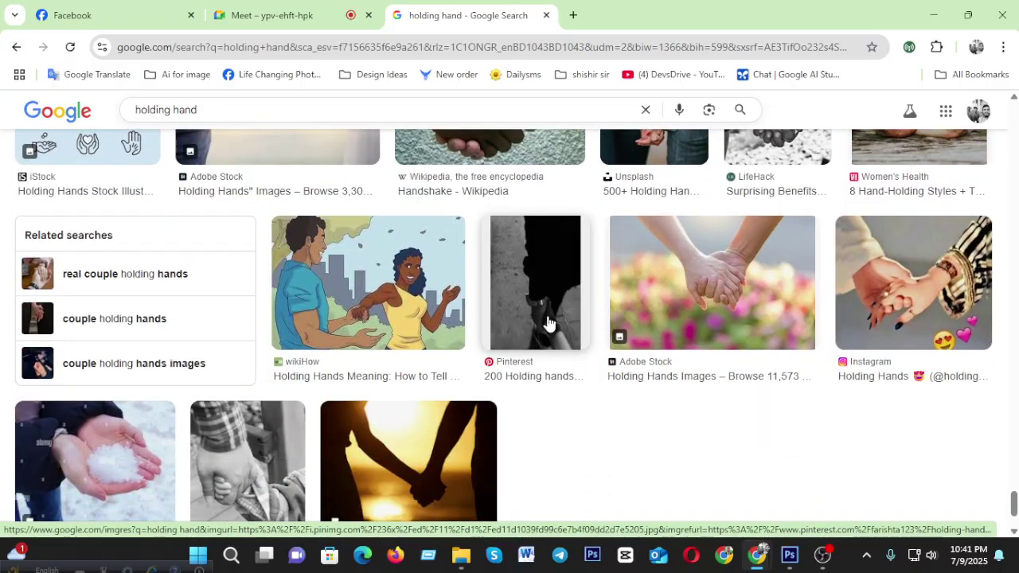
{"action": "scroll", "coordinate": [548, 322], "scroll_direction": "down", "scroll_amount": 12}
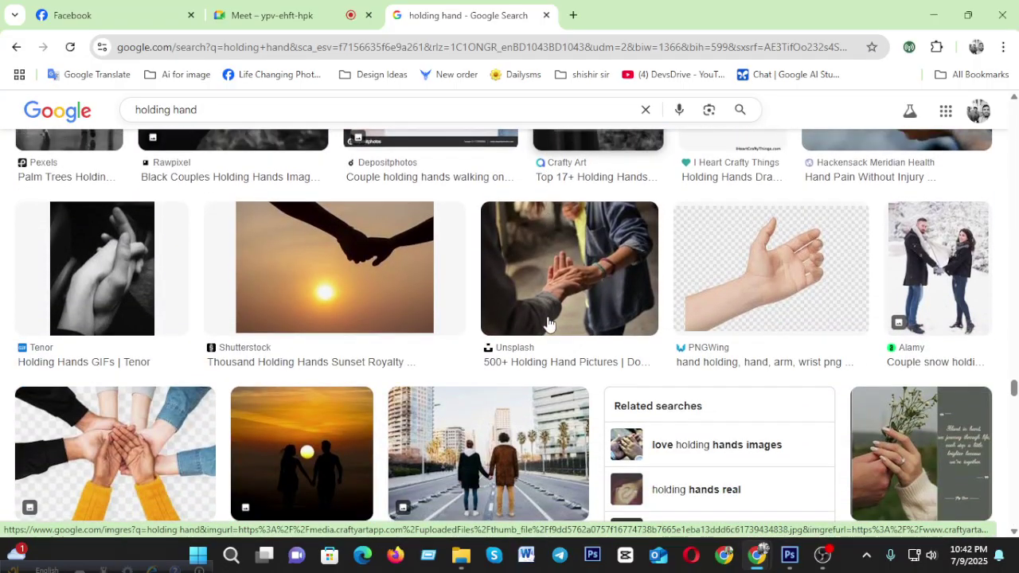
{"action": "scroll", "coordinate": [549, 322], "scroll_direction": "down", "scroll_amount": 12}
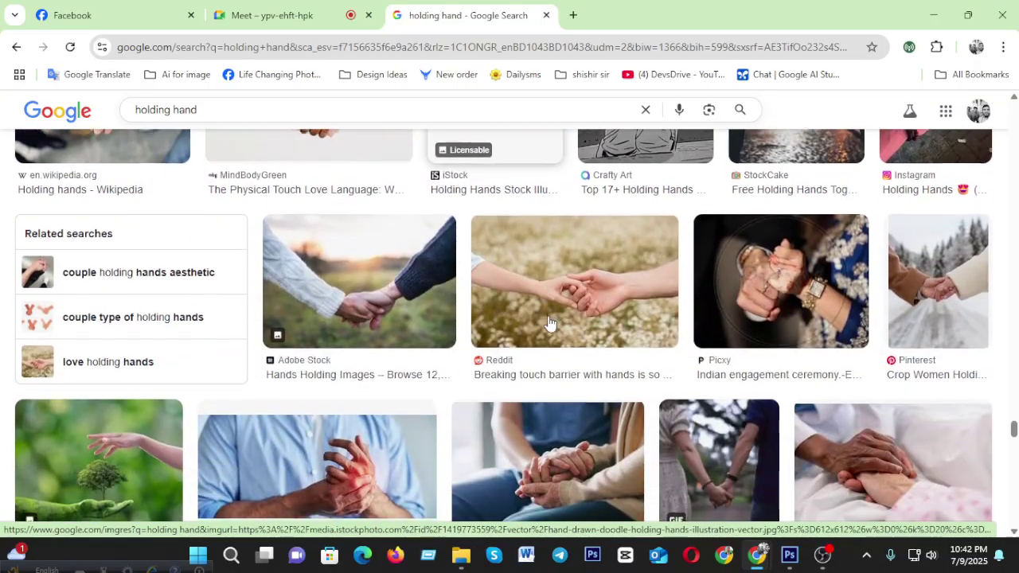
{"action": "scroll", "coordinate": [548, 322], "scroll_direction": "down", "scroll_amount": 12}
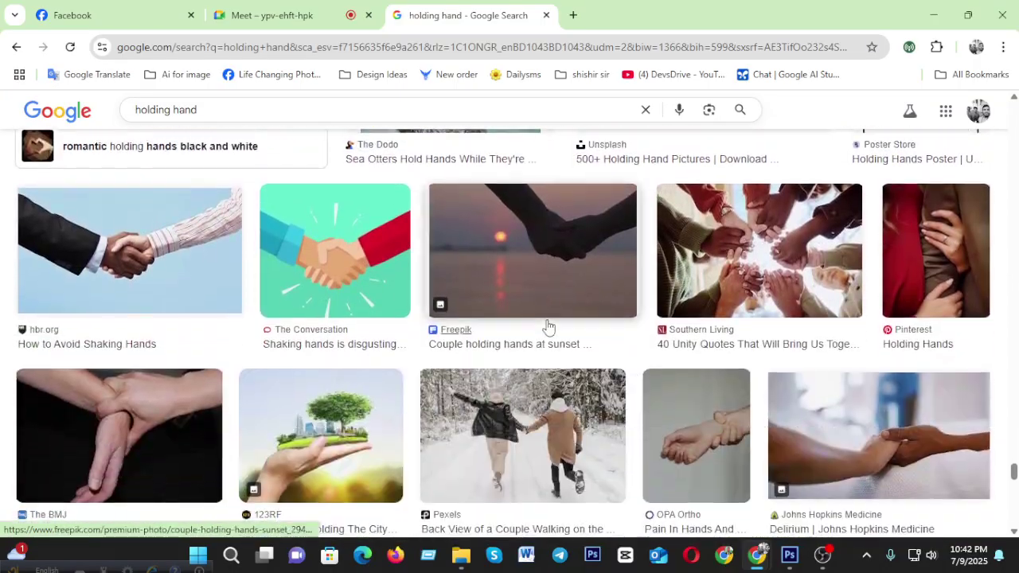
{"action": "scroll", "coordinate": [548, 322], "scroll_direction": "down", "scroll_amount": 12}
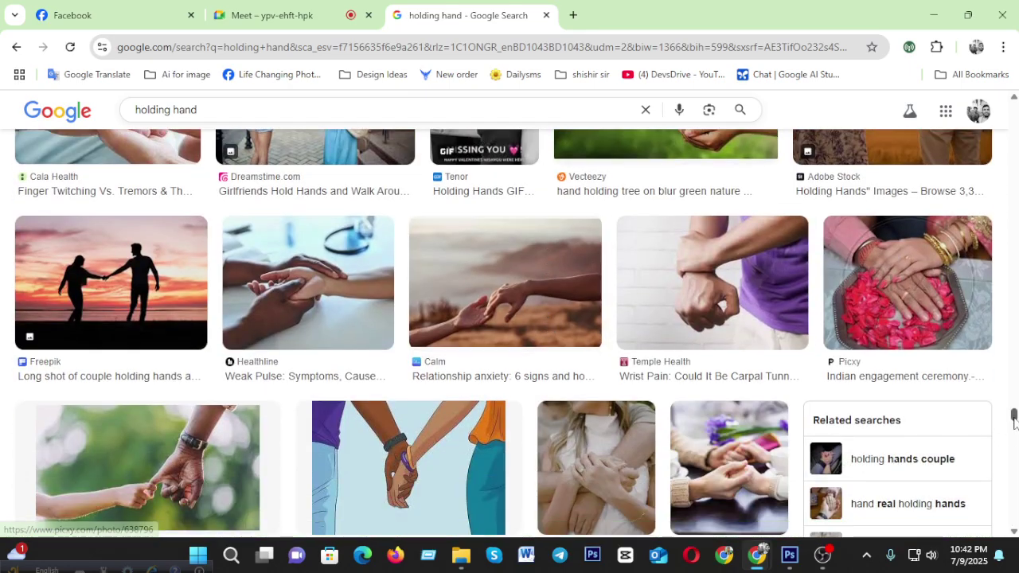
{"action": "key", "text": "Home"}
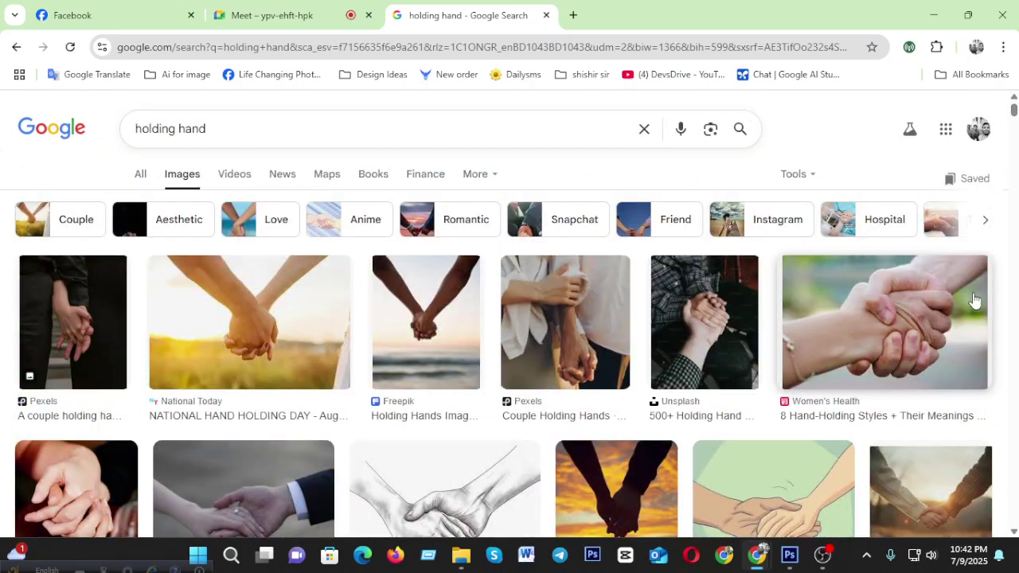
Open the PNGEgg picture of two gripping hands and, from its related images, the PNGWing thumb-and-fingers picture.
{"action": "scroll", "coordinate": [898, 356], "scroll_direction": "down", "scroll_amount": 10}
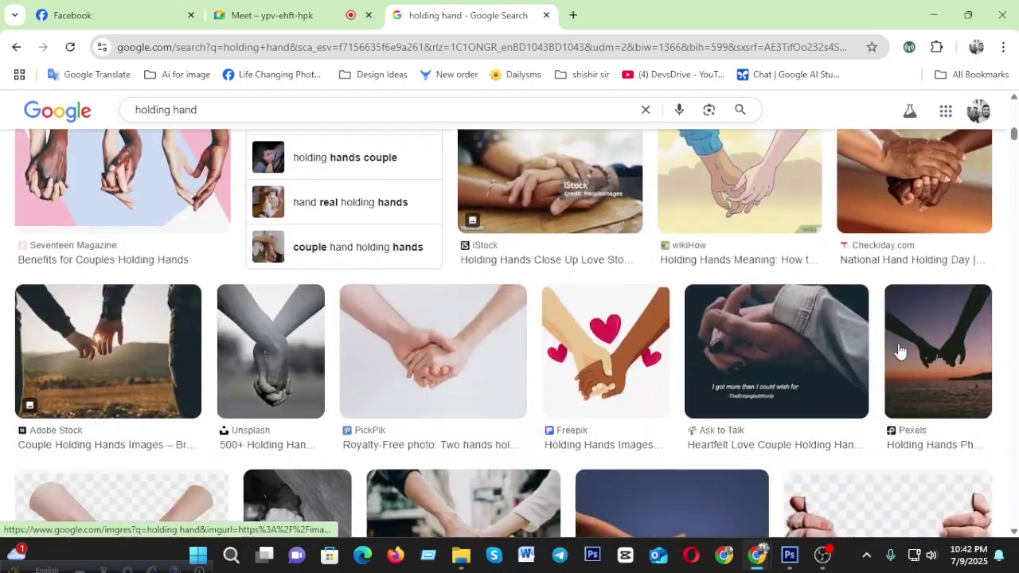
{"action": "scroll", "coordinate": [899, 351], "scroll_direction": "down", "scroll_amount": 2}
{"action": "left_click", "coordinate": [898, 356]}
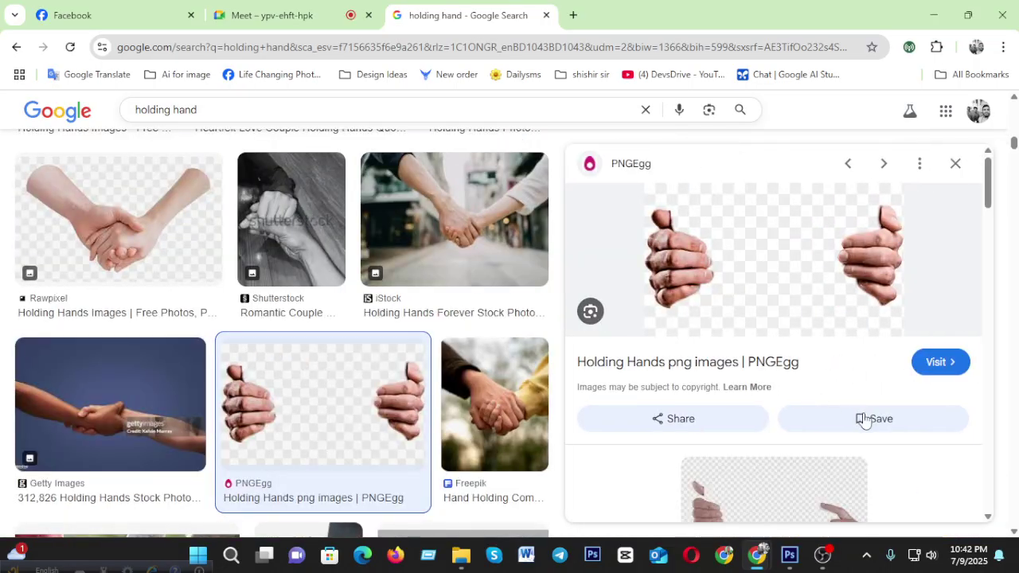
{"action": "scroll", "coordinate": [866, 420], "scroll_direction": "down", "scroll_amount": 3}
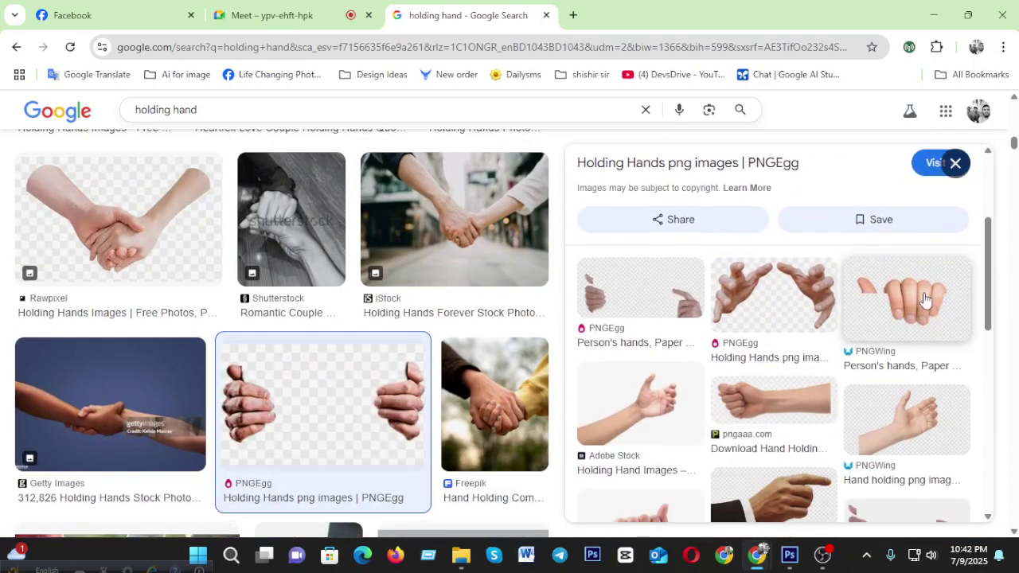
{"action": "left_click", "coordinate": [925, 299]}
Copy the PNGWing hand image, switch to Photoshop and paste it into Untitled-1.
{"action": "right_click", "coordinate": [777, 284]}
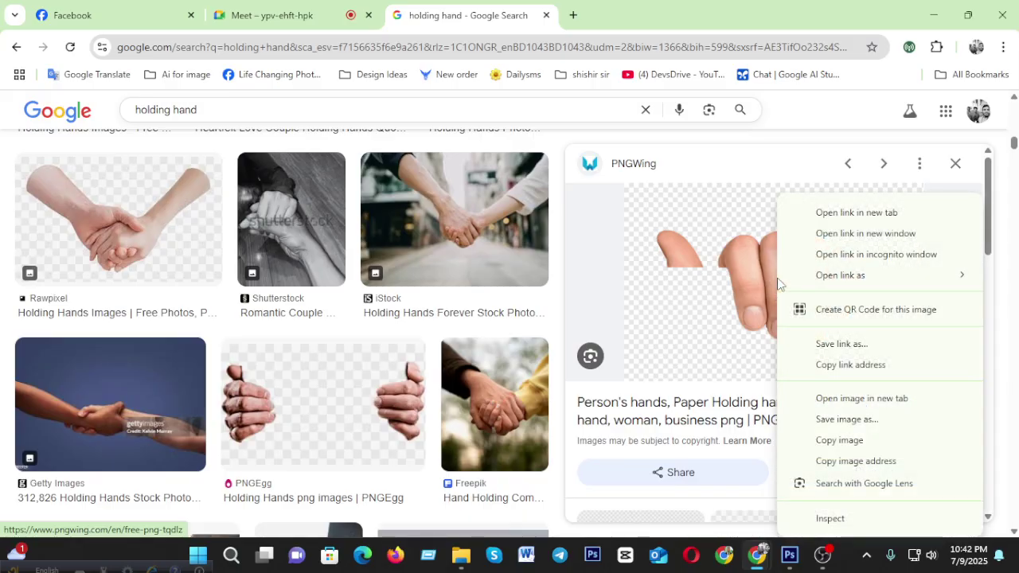
{"action": "left_click", "coordinate": [841, 440]}
{"action": "key", "text": "alt+Tab"}
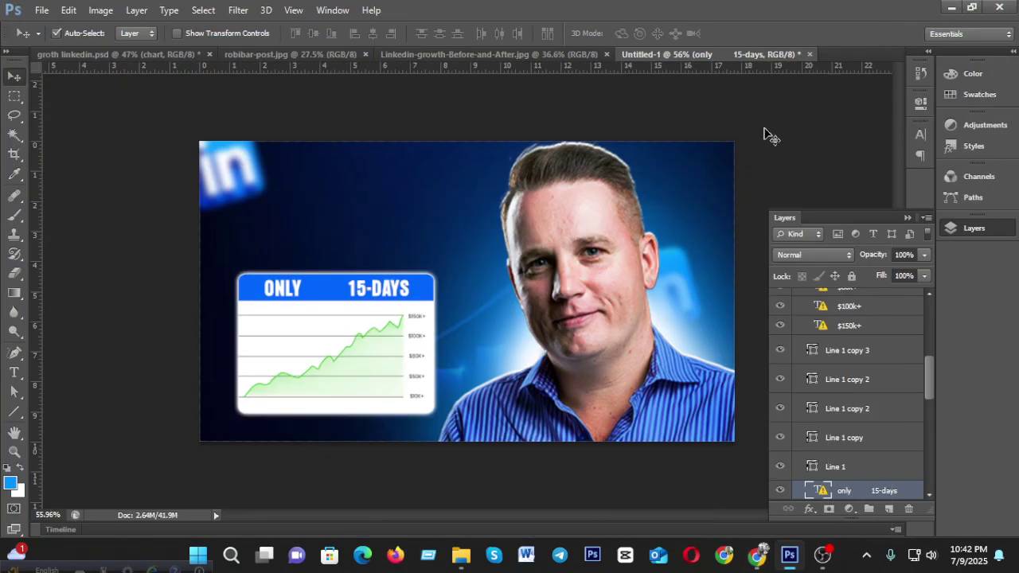
{"action": "key", "text": "ctrl+v"}
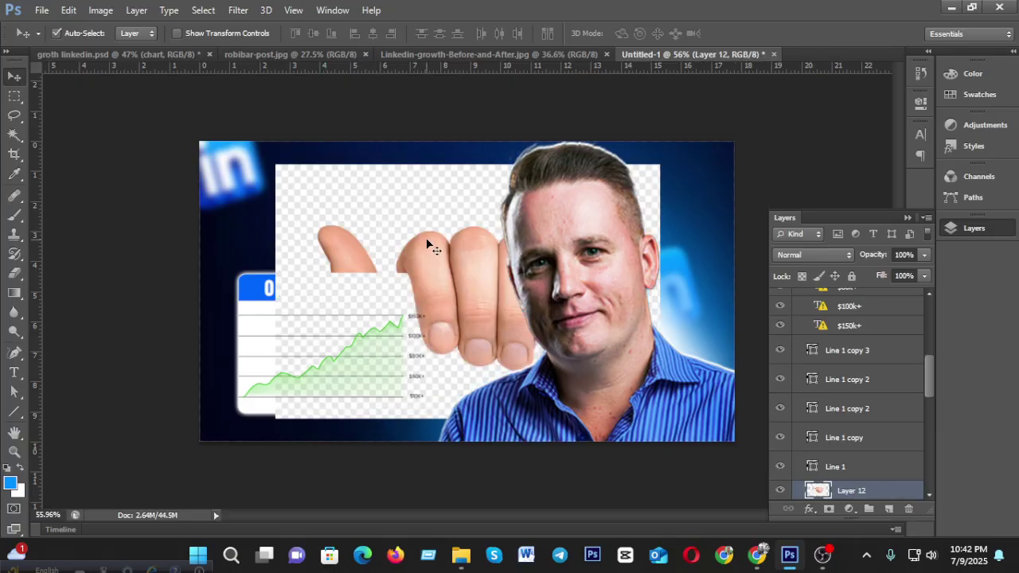
Move the pasted hand layer directly above the chart group, and collapse and hide that group.
{"action": "left_click_drag", "start_coordinate": [844, 493], "coordinate": [826, 329]}
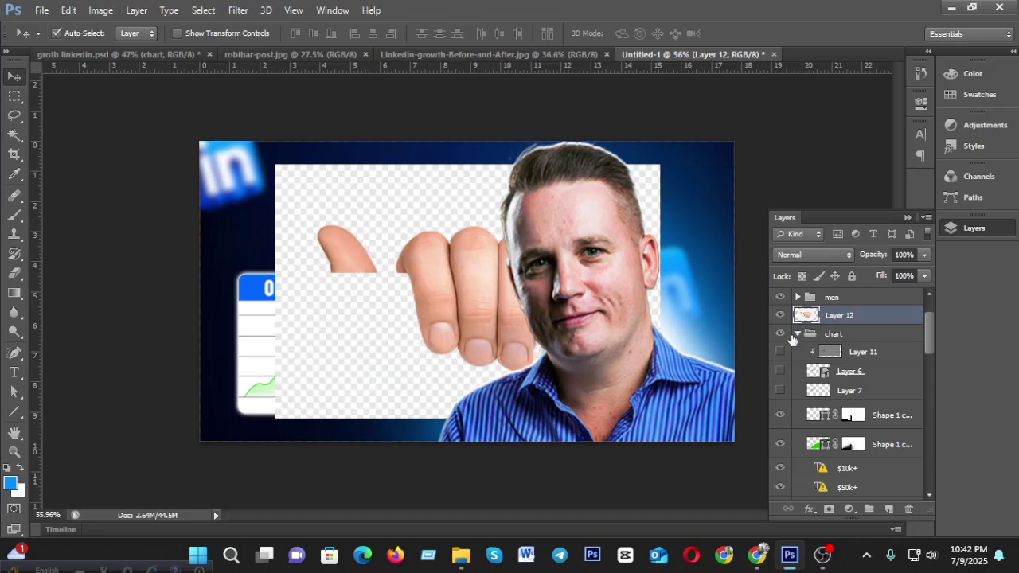
{"action": "left_click", "coordinate": [797, 334]}
{"action": "left_click", "coordinate": [780, 335]}
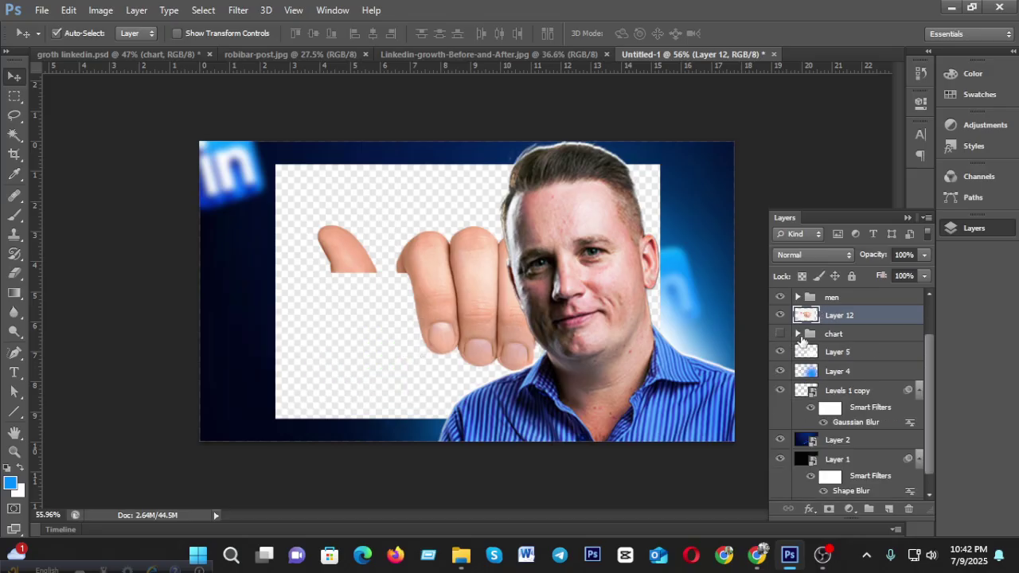
Convert the pasted hand layer to a smart object and add a Levels adjustment above it with input levels 34, 0.86 and 230.
{"action": "right_click", "coordinate": [872, 317]}
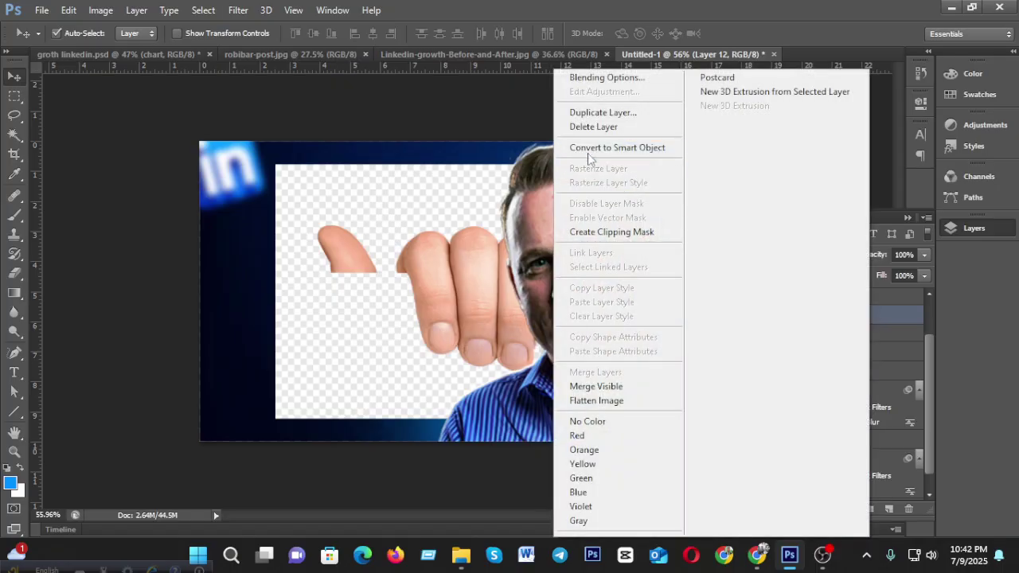
{"action": "left_click", "coordinate": [605, 151]}
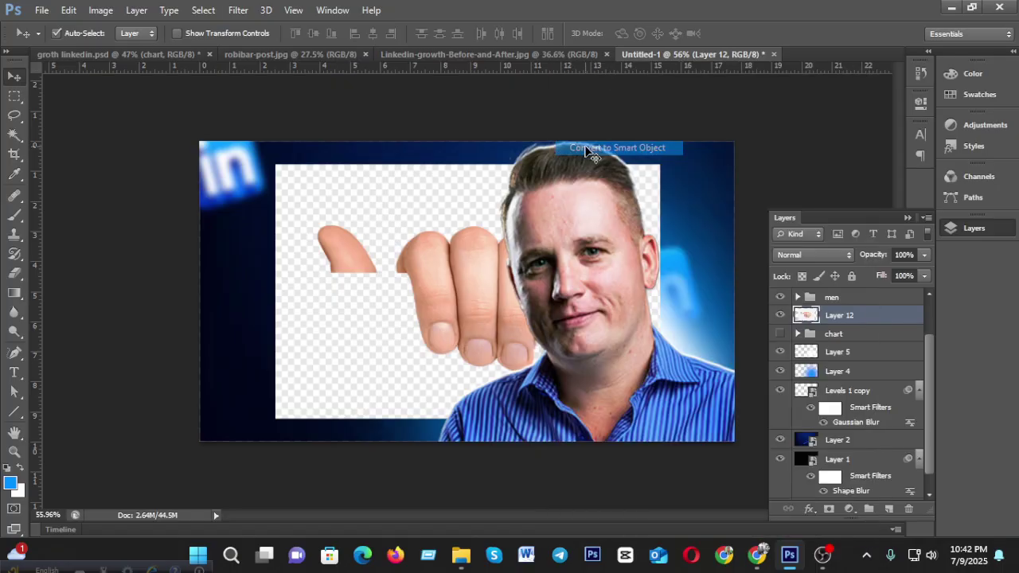
{"action": "left_click", "coordinate": [970, 124]}
{"action": "left_click", "coordinate": [841, 145]}
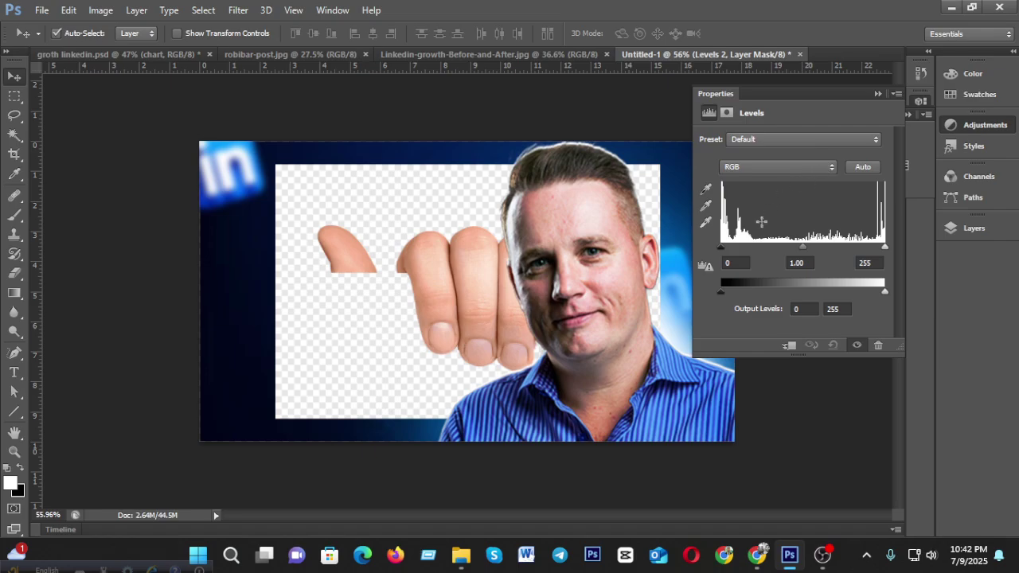
{"action": "left_click_drag", "start_coordinate": [722, 251], "coordinate": [744, 254]}
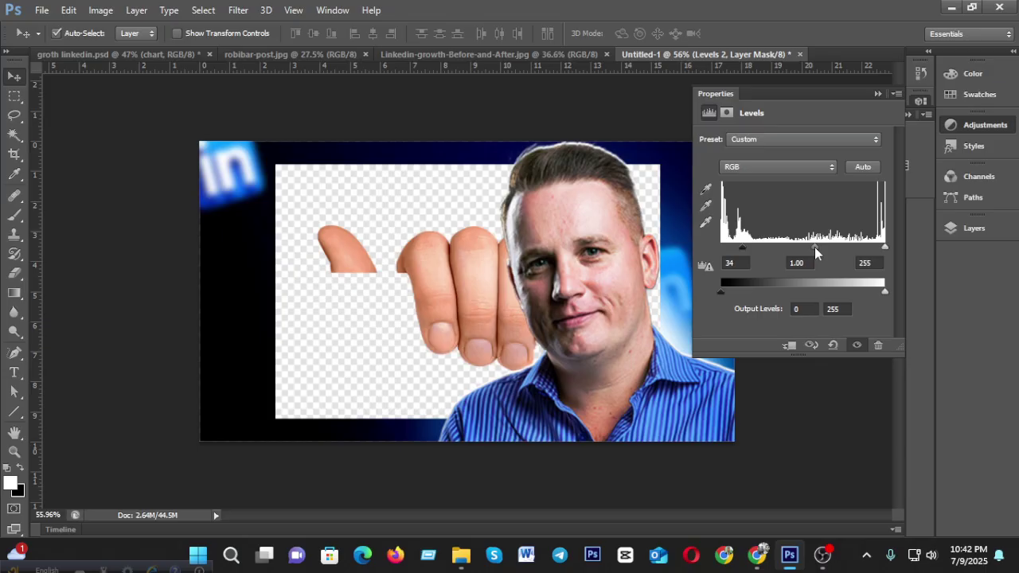
{"action": "left_click_drag", "start_coordinate": [818, 248], "coordinate": [866, 248]}
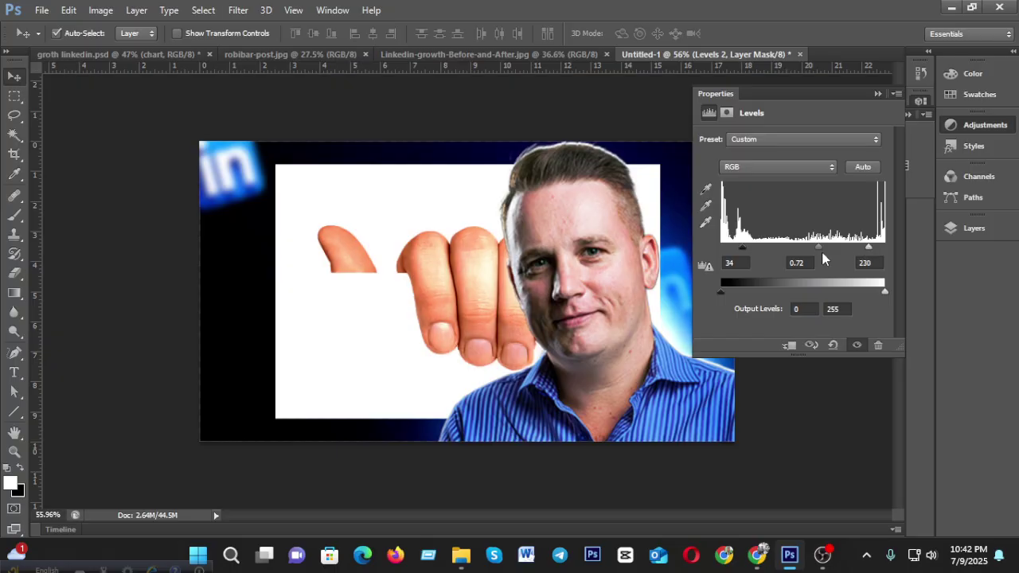
{"action": "left_click_drag", "start_coordinate": [817, 252], "coordinate": [813, 251]}
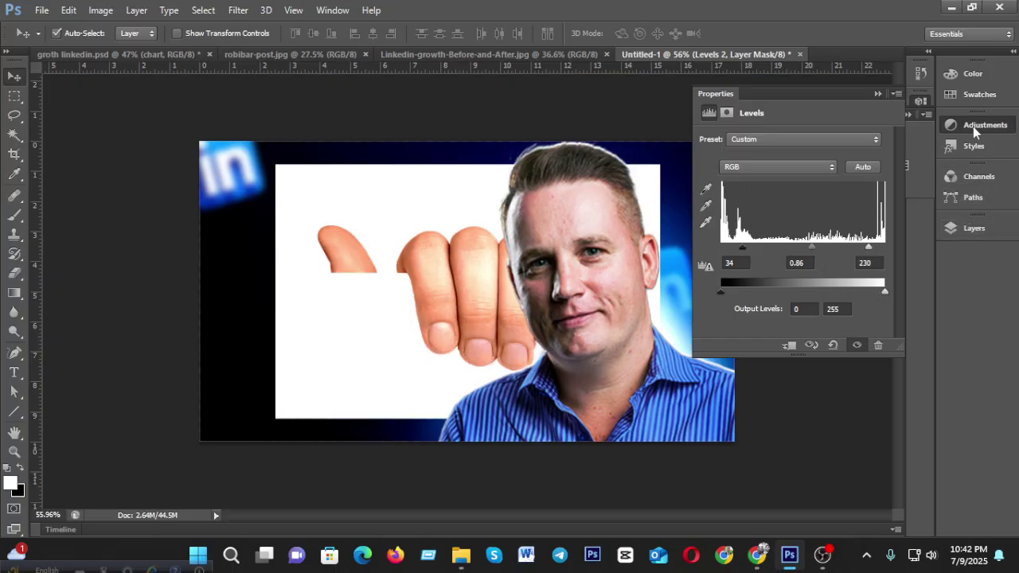
Combine the Levels 2 adjustment and the hand's Layer 12 into a single smart object.
{"action": "left_click", "coordinate": [920, 102]}
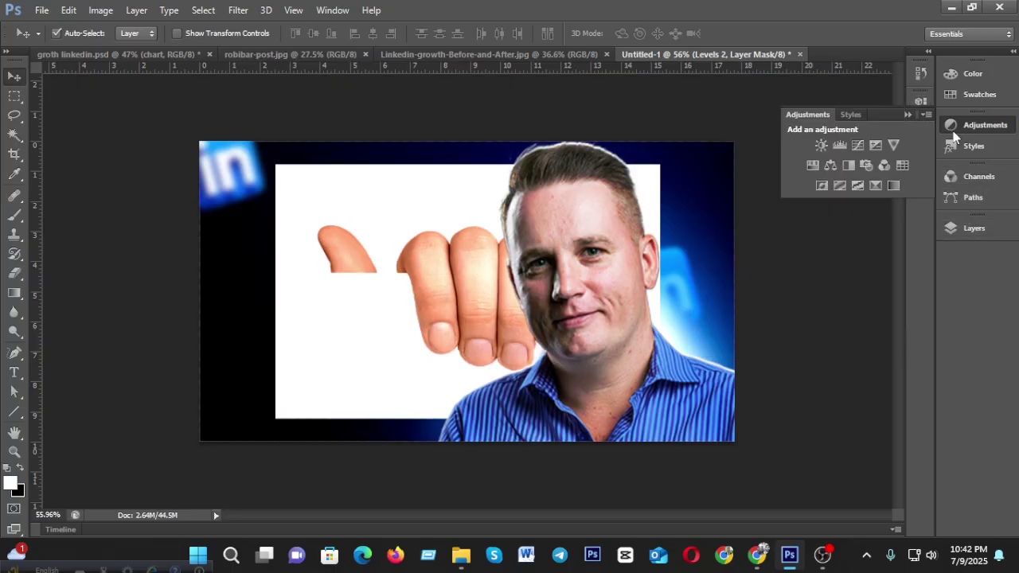
{"action": "left_click", "coordinate": [955, 136]}
{"action": "left_click", "coordinate": [955, 229]}
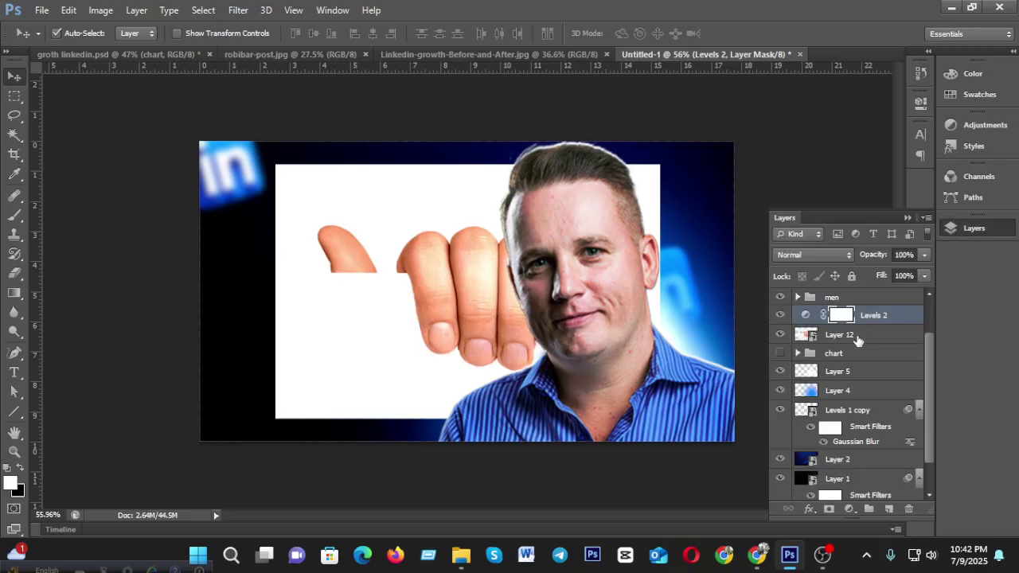
{"action": "left_click", "coordinate": [857, 338], "text": "shift"}
{"action": "right_click", "coordinate": [882, 319]}
{"action": "left_click", "coordinate": [630, 149]}
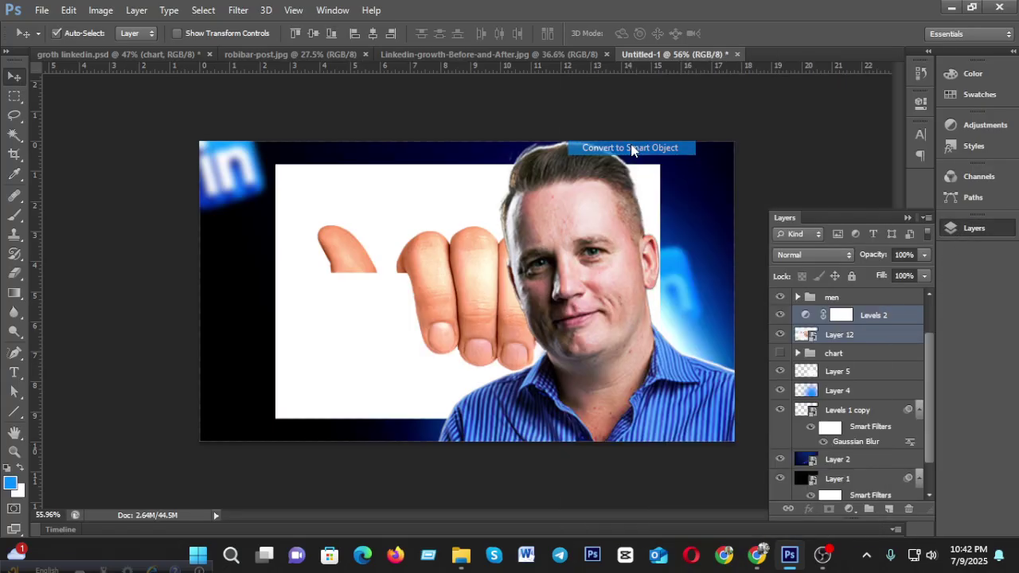
Mask out the white background around the hand using the Magic Wand and an inverted layer mask, and convert the masked layer to a smart object.
{"action": "left_click", "coordinate": [14, 135]}
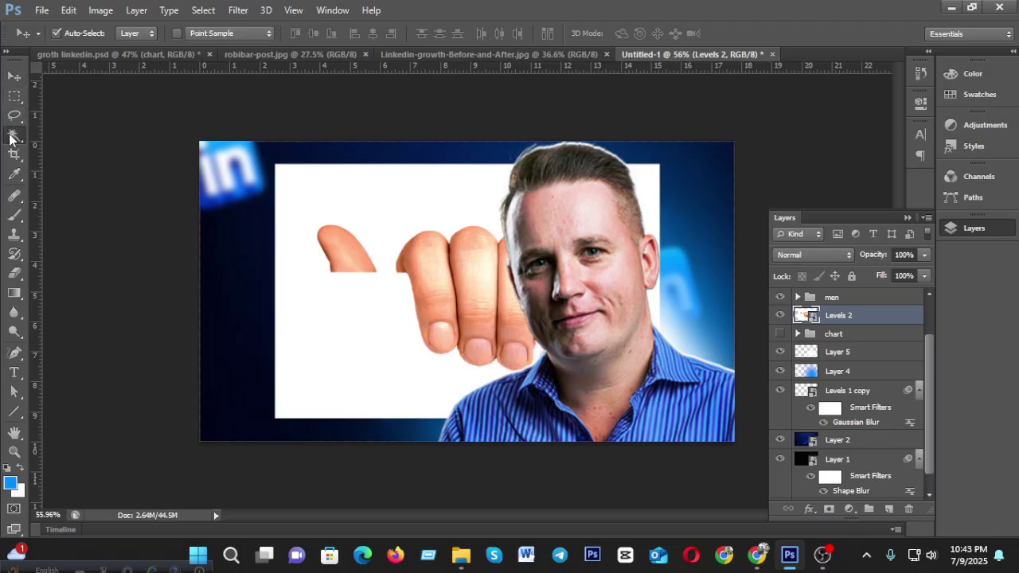
{"action": "left_click", "coordinate": [309, 196]}
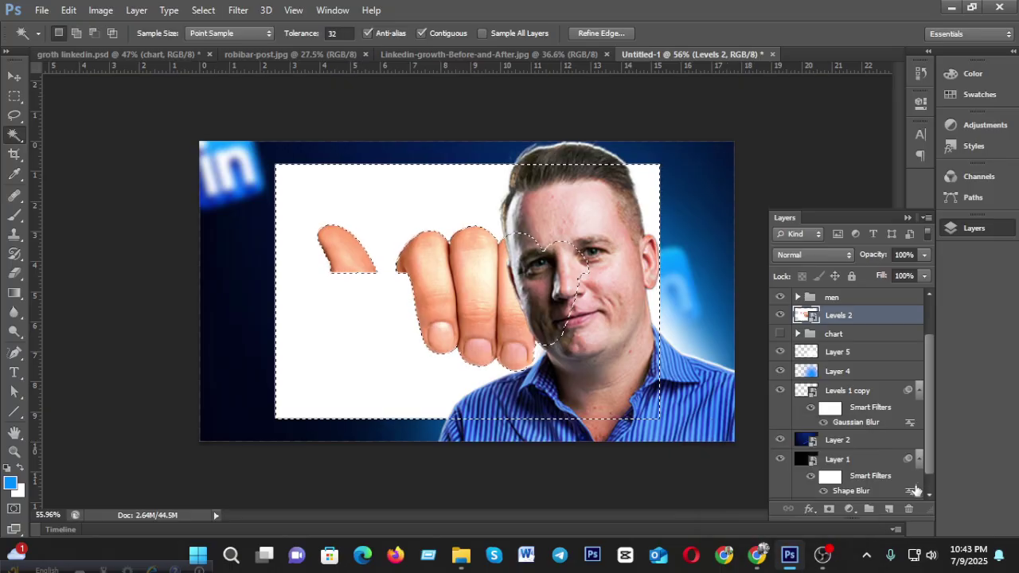
{"action": "left_click", "coordinate": [829, 509]}
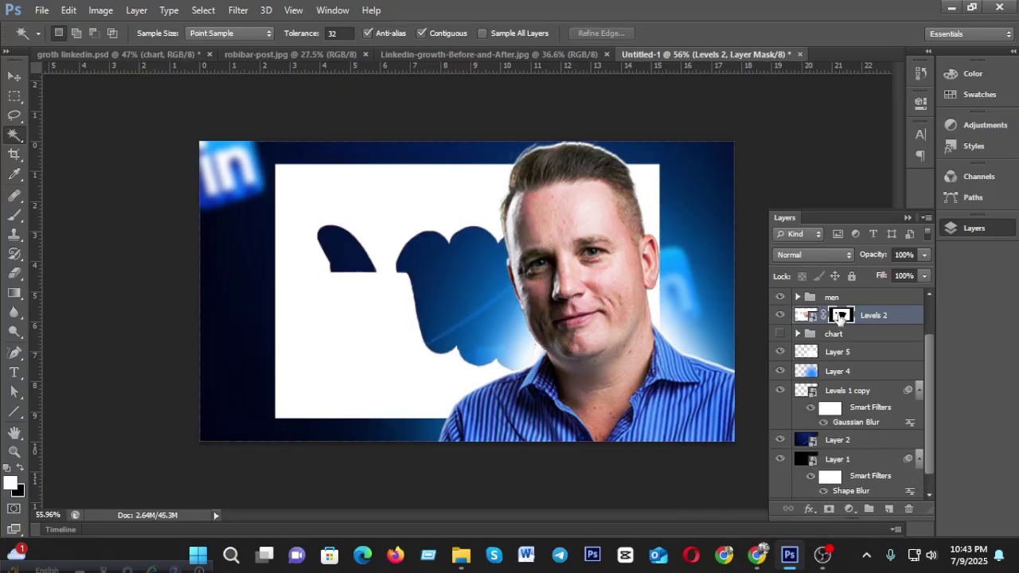
{"action": "key", "text": "ctrl+i"}
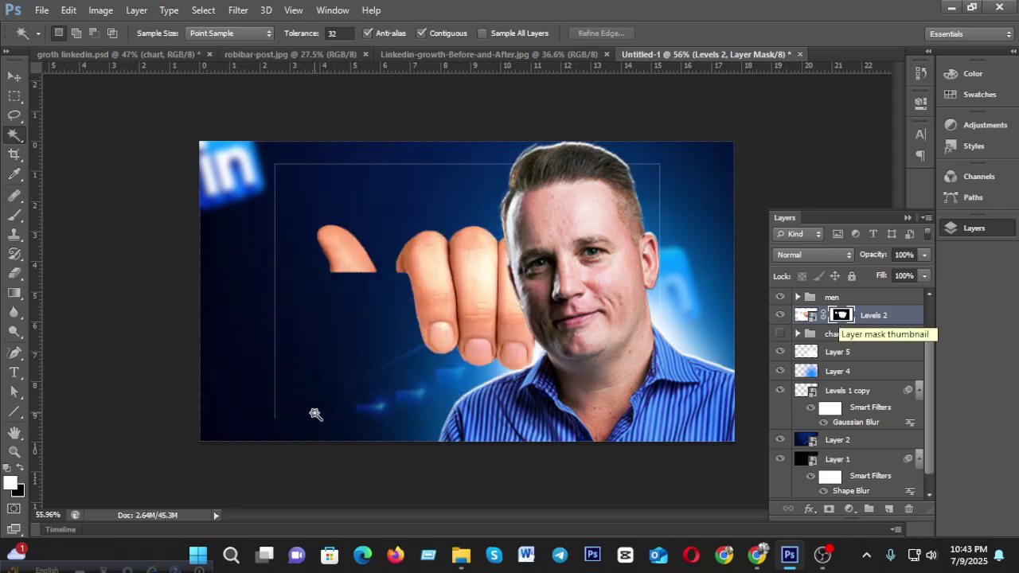
{"action": "right_click", "coordinate": [897, 317]}
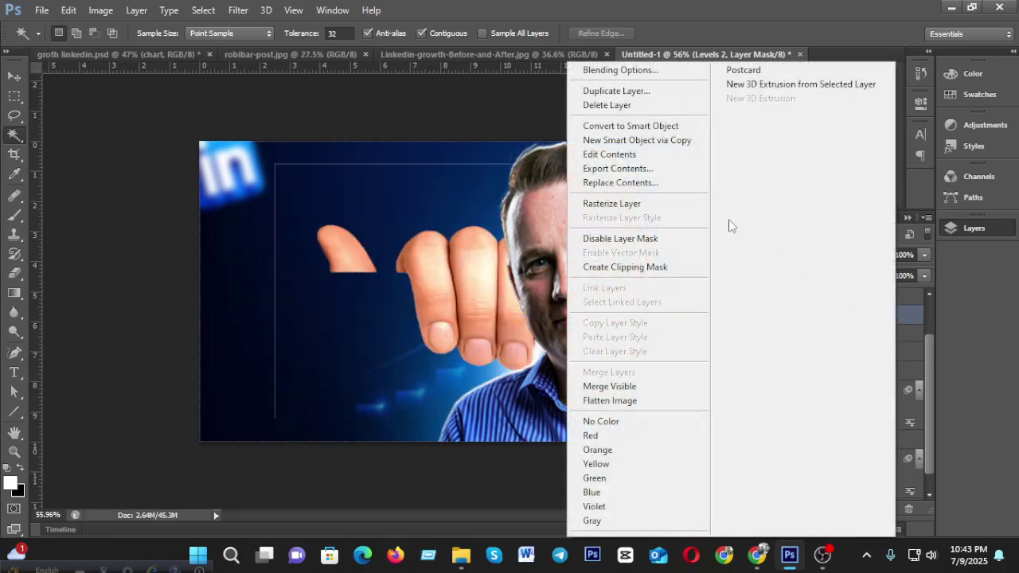
{"action": "left_click", "coordinate": [645, 126]}
Move the cut-out hand clear of the man's face and inspect the cut edges of its fingers.
{"action": "left_click", "coordinate": [14, 76]}
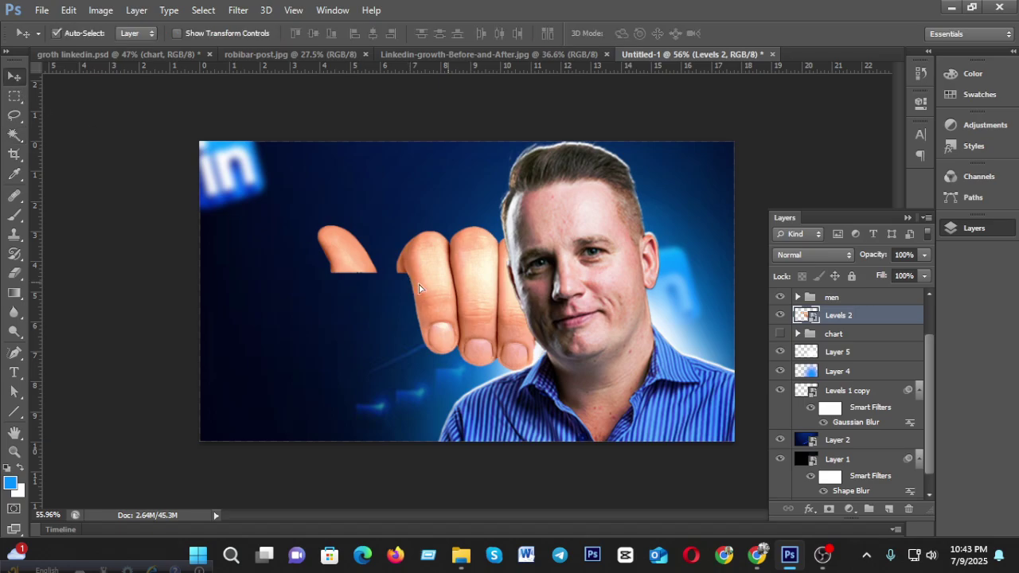
{"action": "left_click_drag", "start_coordinate": [444, 288], "coordinate": [342, 295]}
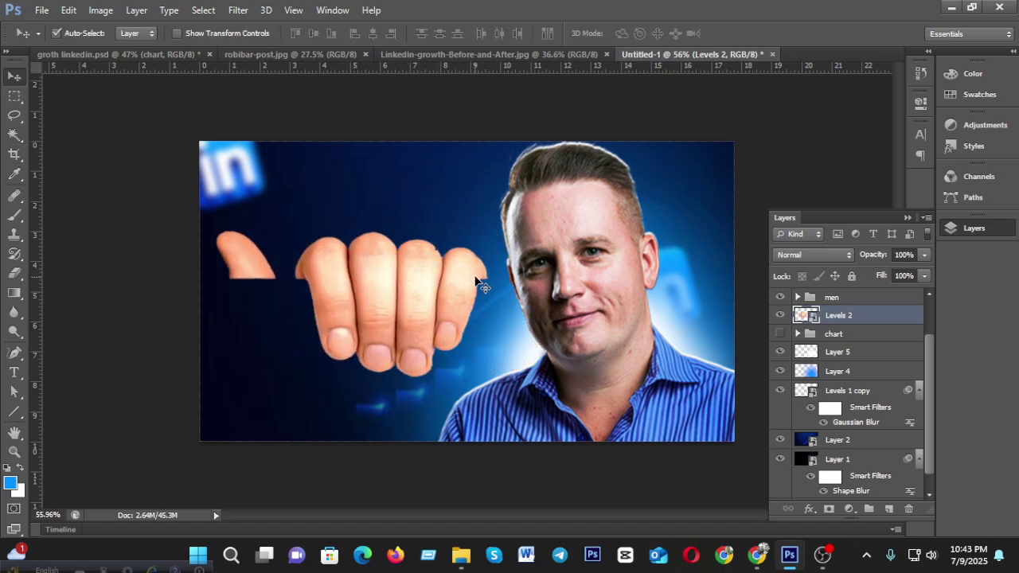
{"action": "scroll", "coordinate": [481, 301], "scroll_direction": "up", "scroll_amount": 3}
{"action": "scroll", "coordinate": [482, 301], "scroll_direction": "up", "scroll_amount": 5}
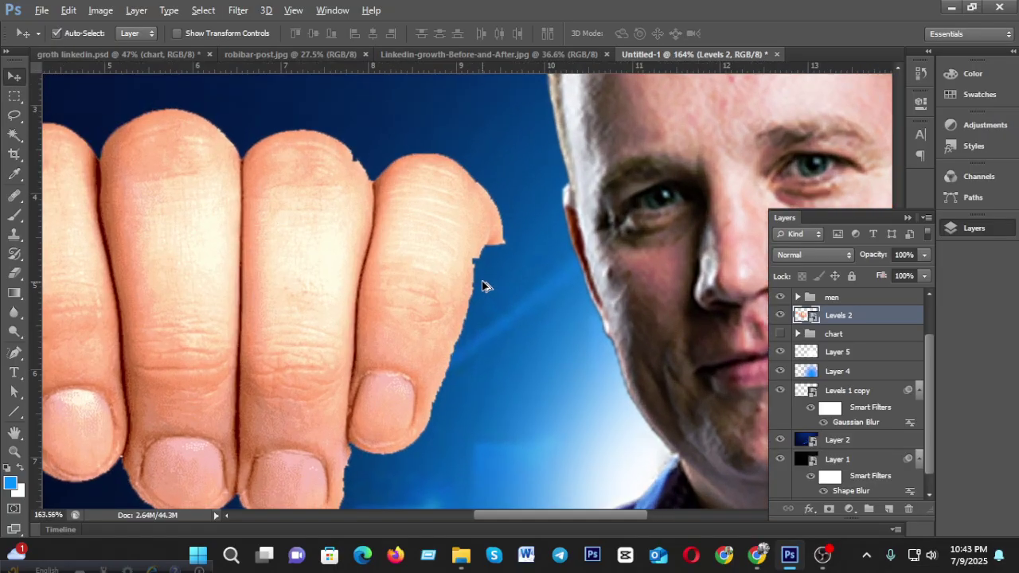
{"action": "scroll", "coordinate": [471, 242], "scroll_direction": "down", "scroll_amount": 6}
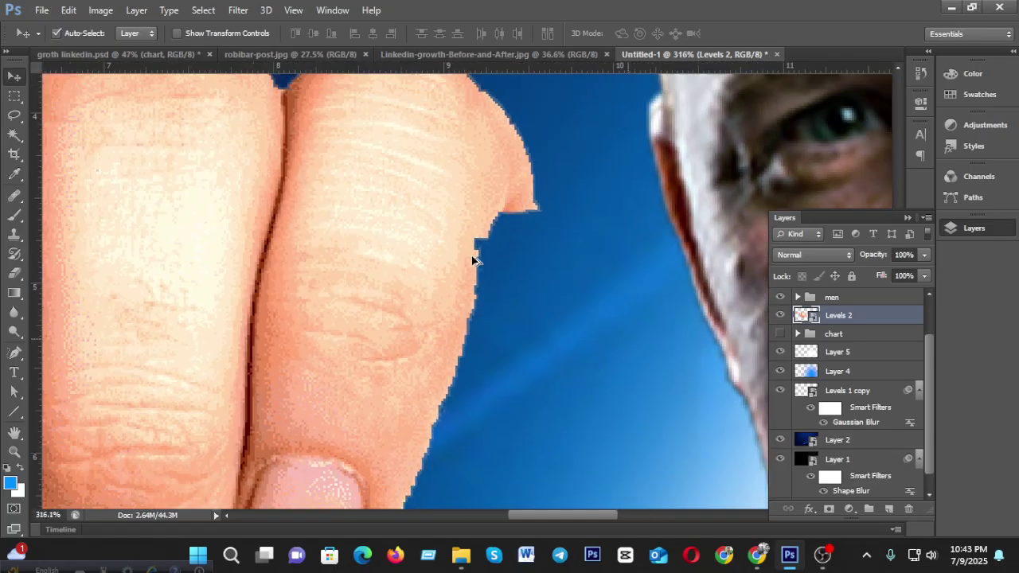
{"action": "scroll", "coordinate": [444, 275], "scroll_direction": "down", "scroll_amount": 2}
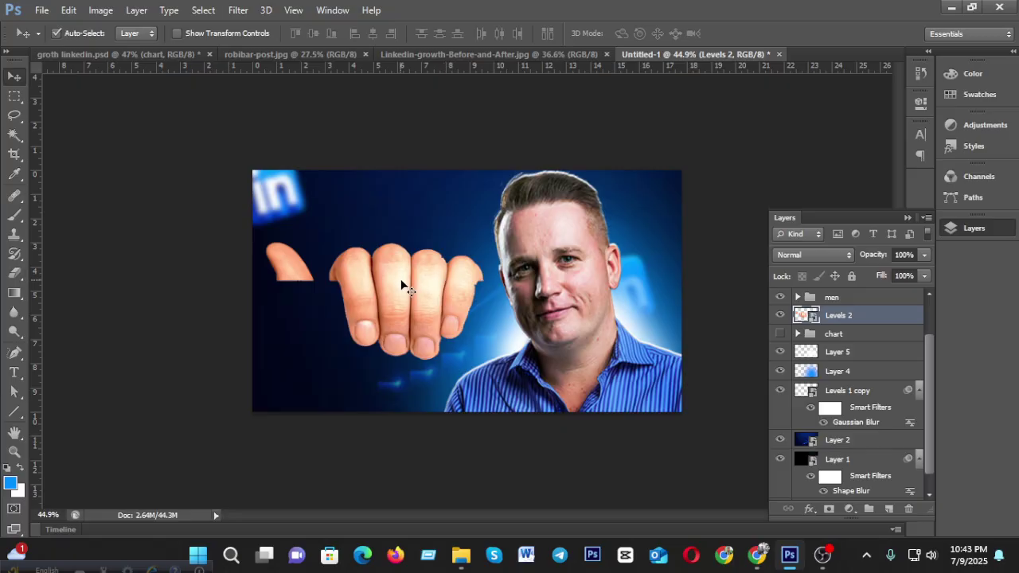
Make the chart group visible and place the hand over the upper part of the chart card.
{"action": "left_click_drag", "start_coordinate": [400, 284], "coordinate": [409, 278]}
{"action": "left_click", "coordinate": [783, 335]}
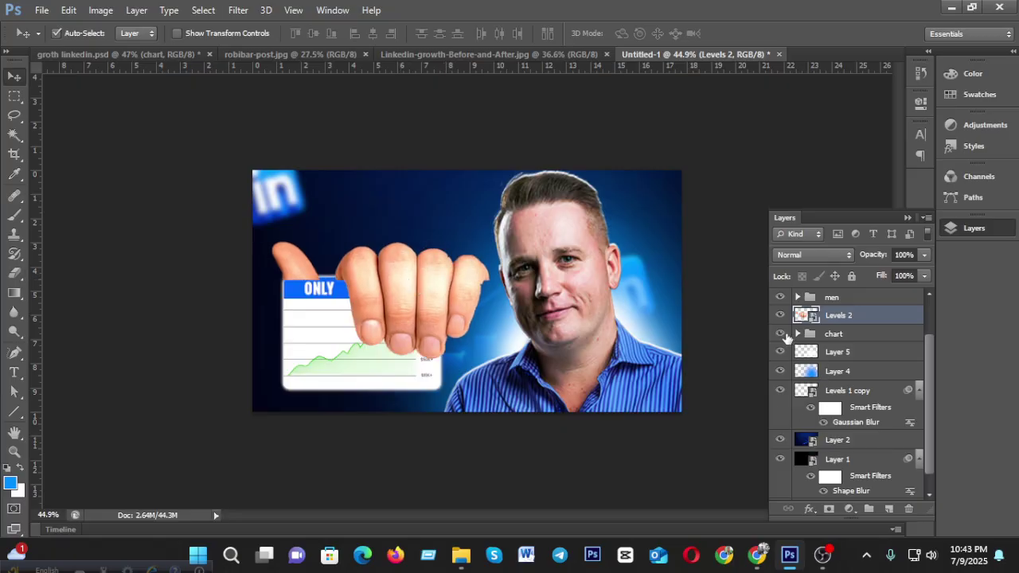
{"action": "left_click_drag", "start_coordinate": [417, 283], "coordinate": [390, 287]}
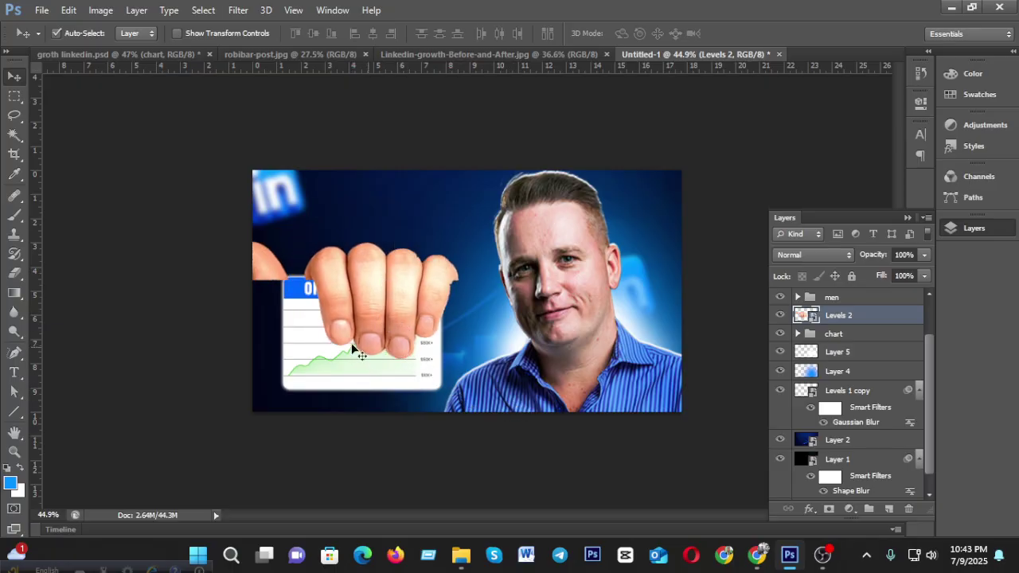
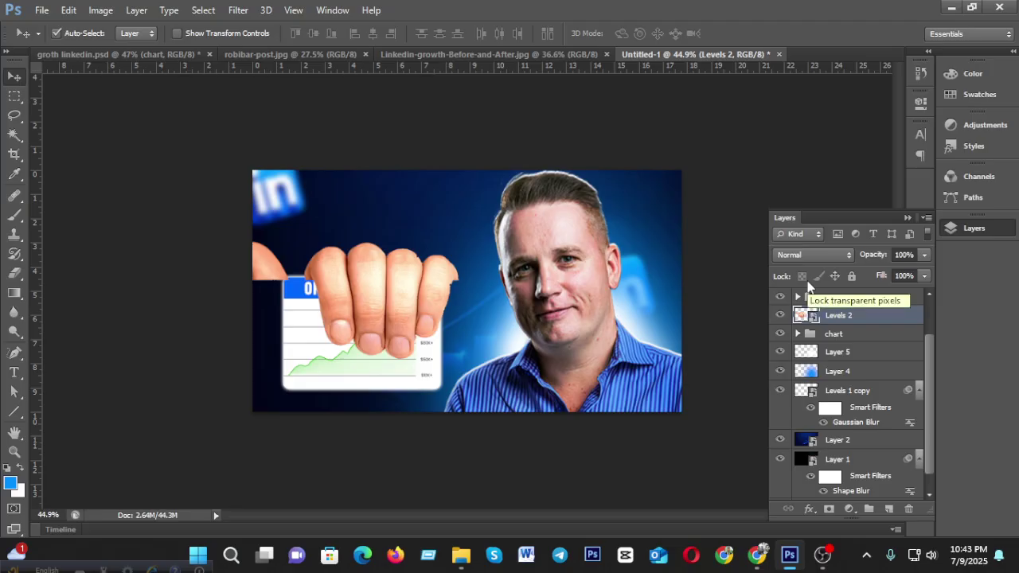
Show Layer 12 in groth linkedin.psd to check how the hand holds the chart card, and return to Untitled-1.
{"action": "left_click", "coordinate": [103, 53]}
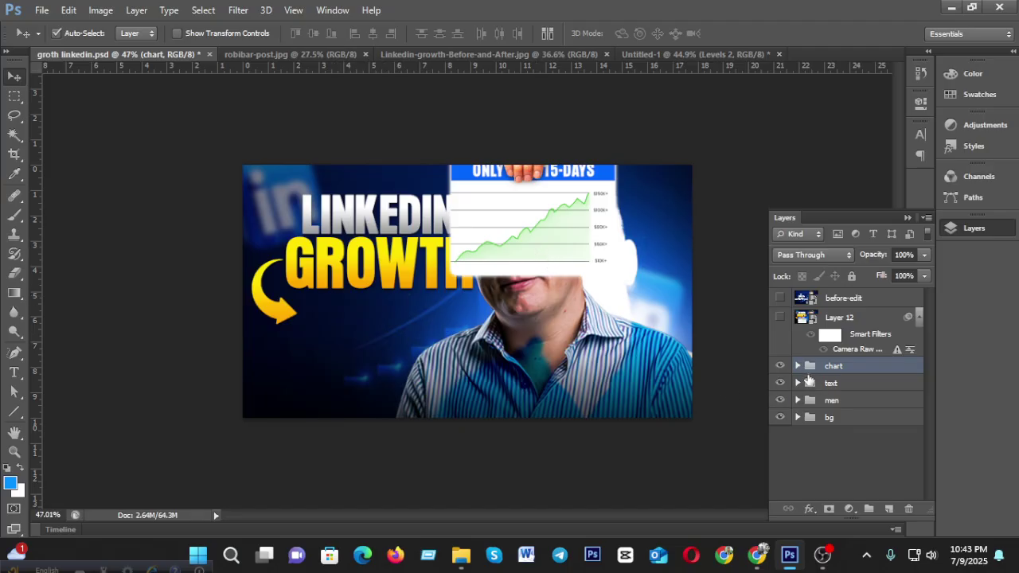
{"action": "left_click", "coordinate": [781, 318]}
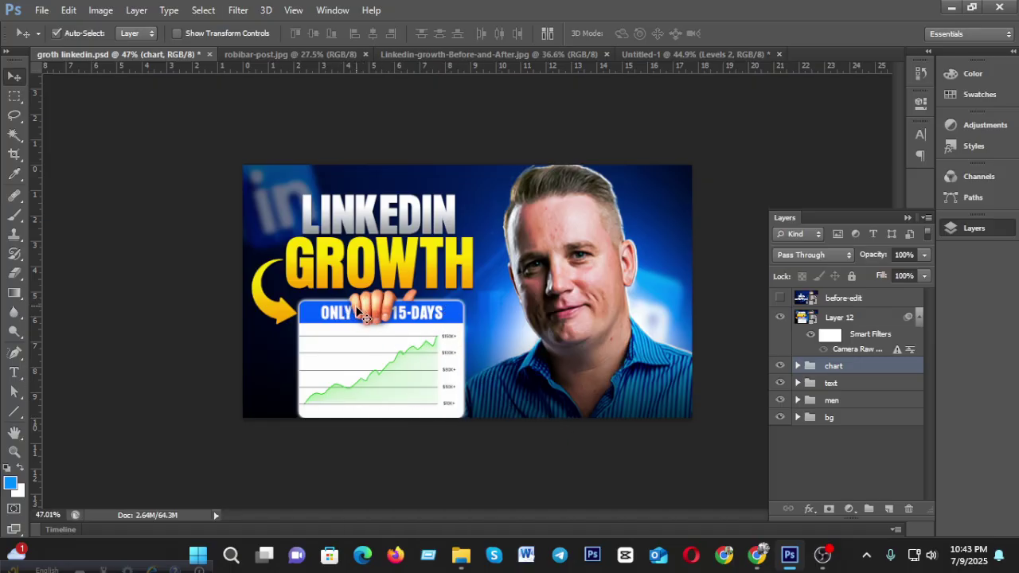
{"action": "left_click", "coordinate": [628, 55]}
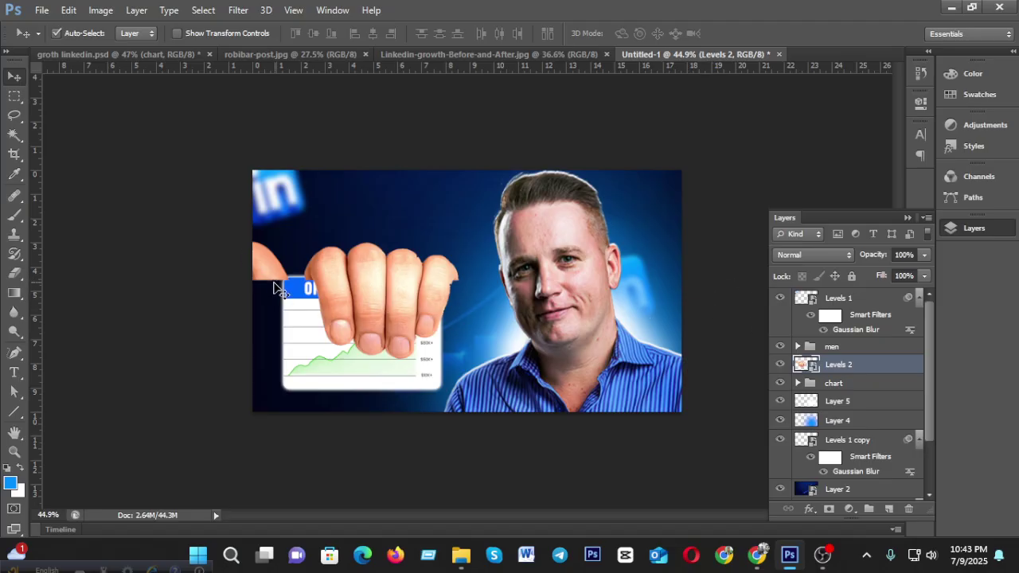
Start a free transform on the hand layer and flip the hand horizontally.
{"action": "right_click", "coordinate": [858, 362]}
{"action": "key", "text": "Escape"}
{"action": "key", "text": "ctrl+t"}
{"action": "right_click", "coordinate": [426, 316]}
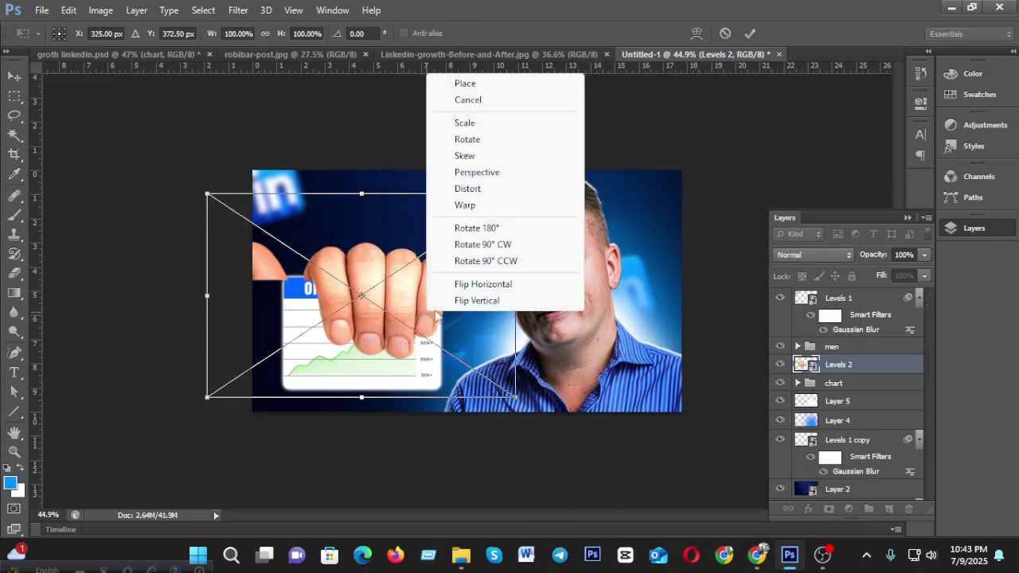
{"action": "left_click", "coordinate": [478, 301]}
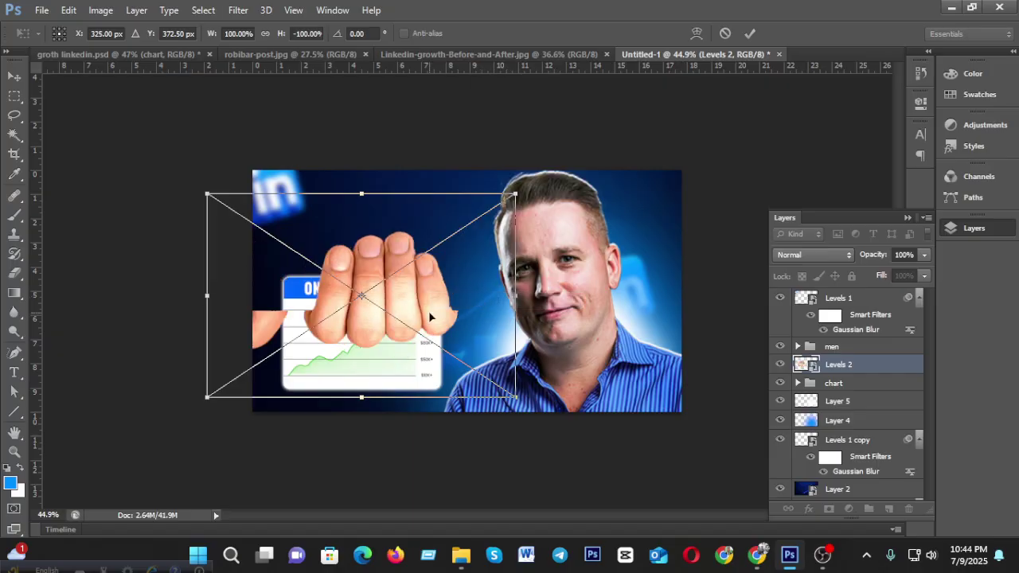
{"action": "key", "text": "ctrl+z"}
{"action": "right_click", "coordinate": [430, 315]}
{"action": "left_click", "coordinate": [509, 279]}
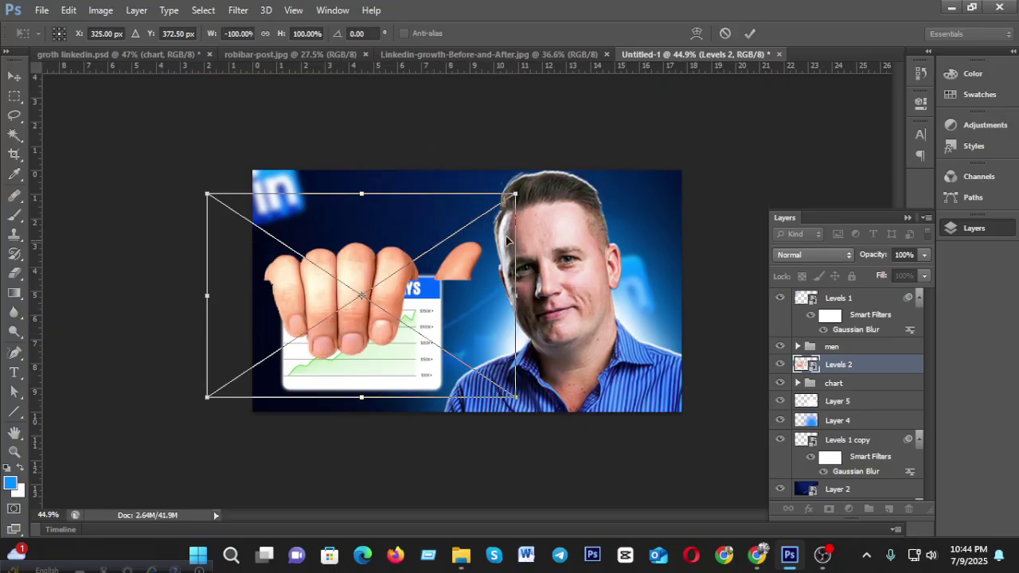
Scale the flipped hand down proportionally, place it gripping the chart card's upper edge between ONLY and 15-DAYS, and apply the transform.
{"action": "left_click_drag", "start_coordinate": [520, 194], "coordinate": [398, 273]}
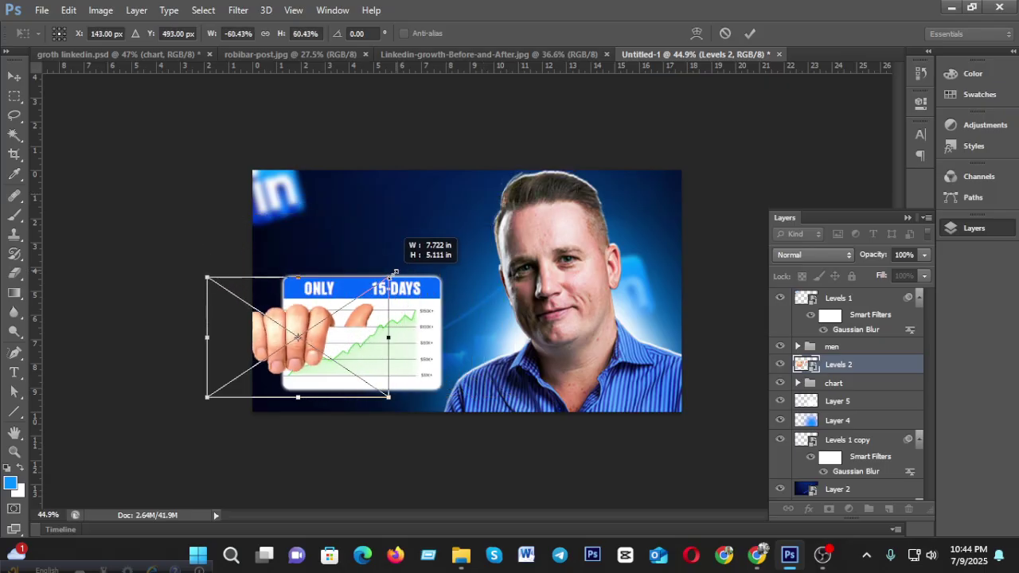
{"action": "left_click_drag", "start_coordinate": [301, 302], "coordinate": [362, 250]}
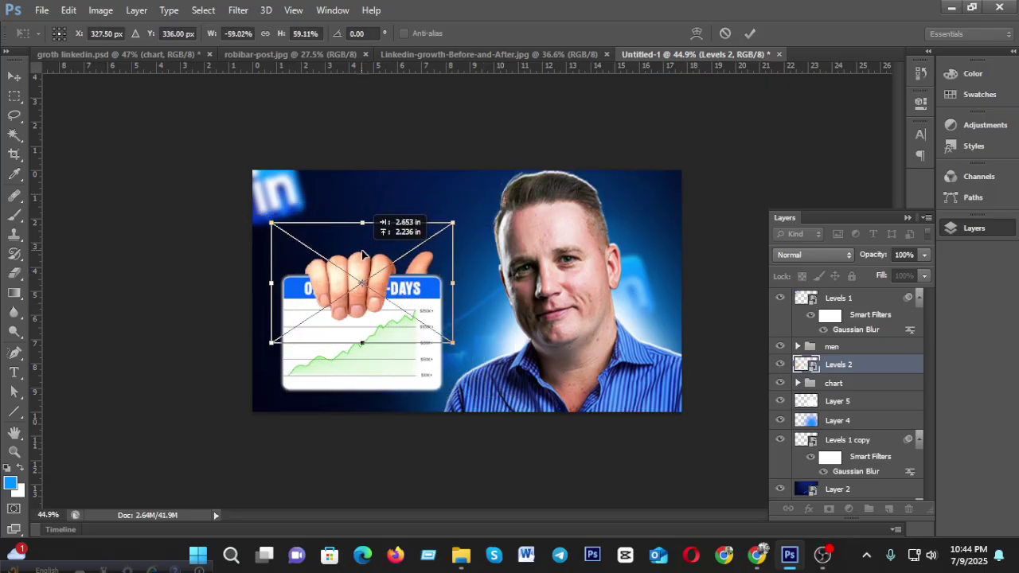
{"action": "left_click_drag", "start_coordinate": [456, 225], "coordinate": [415, 254]}
{"action": "left_click_drag", "start_coordinate": [336, 280], "coordinate": [360, 265]}
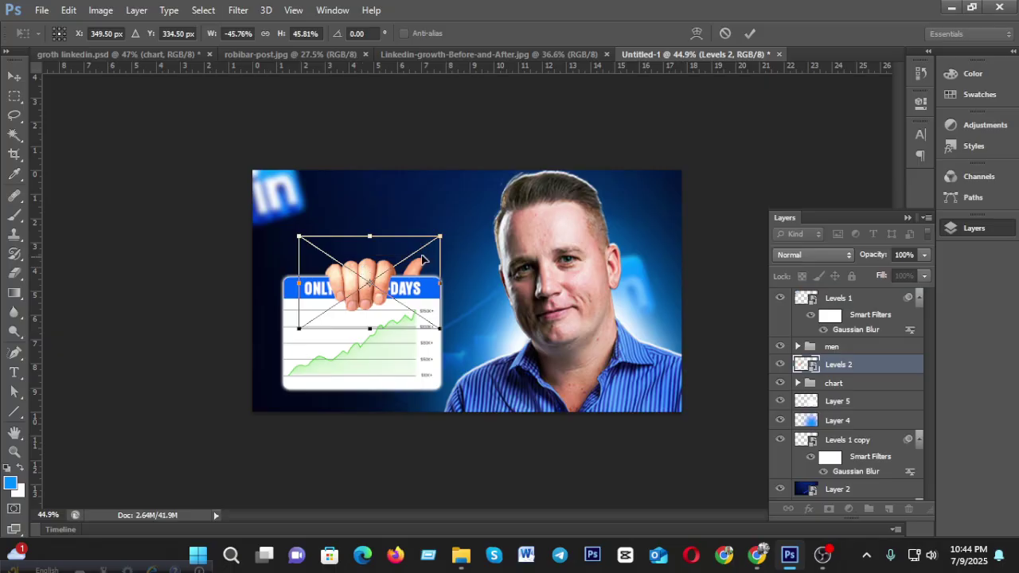
{"action": "left_click_drag", "start_coordinate": [440, 236], "coordinate": [381, 264]}
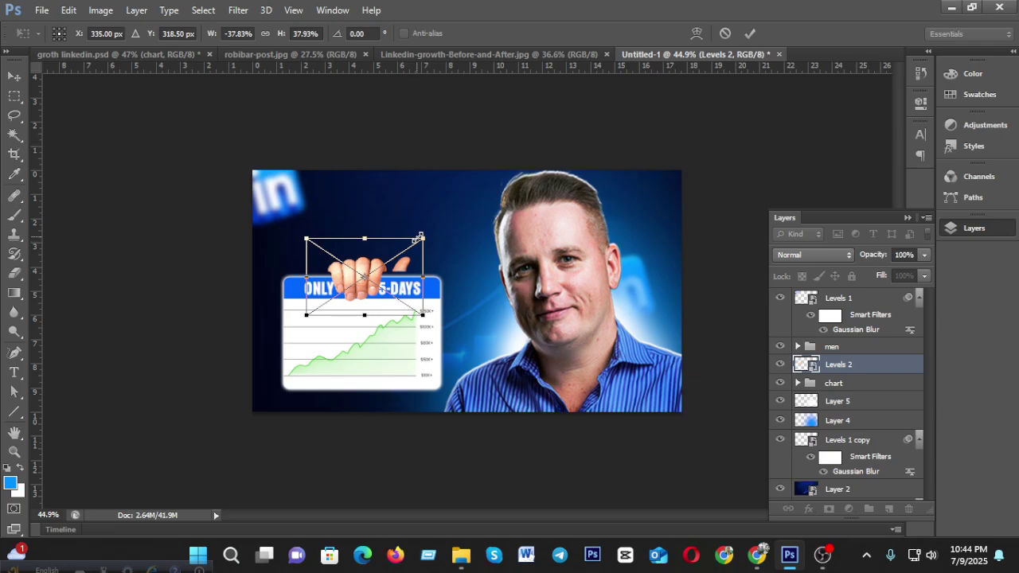
{"action": "left_click_drag", "start_coordinate": [420, 238], "coordinate": [370, 272]}
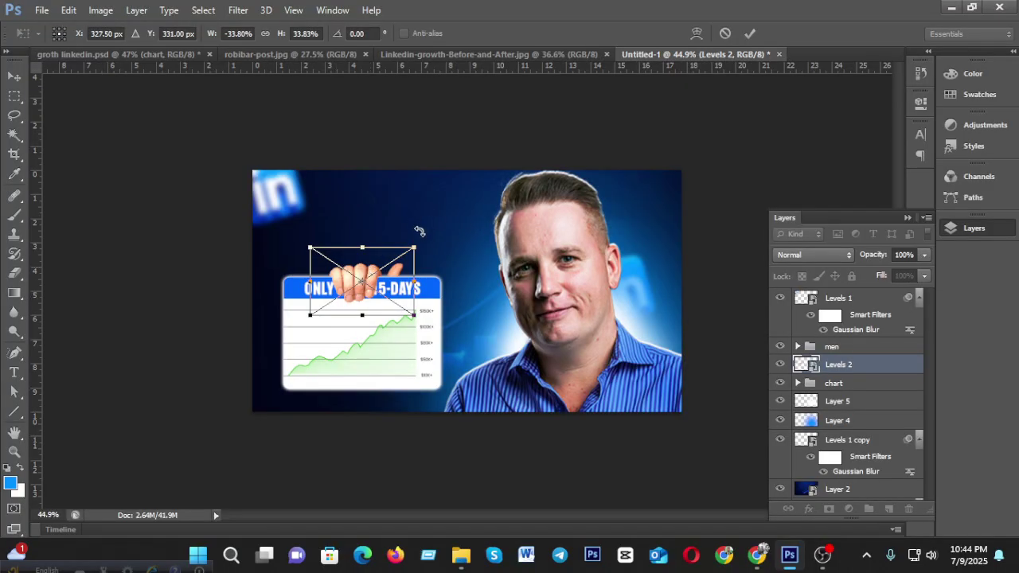
{"action": "left_click_drag", "start_coordinate": [416, 240], "coordinate": [371, 265]}
{"action": "left_click", "coordinate": [749, 33]}
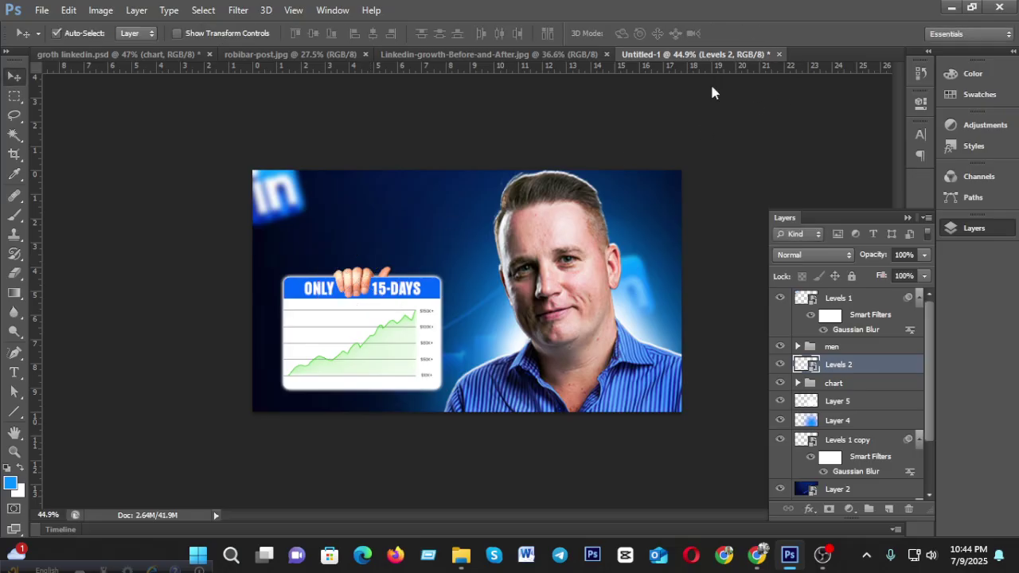
{"action": "scroll", "coordinate": [365, 364], "scroll_direction": "up", "scroll_amount": 5}
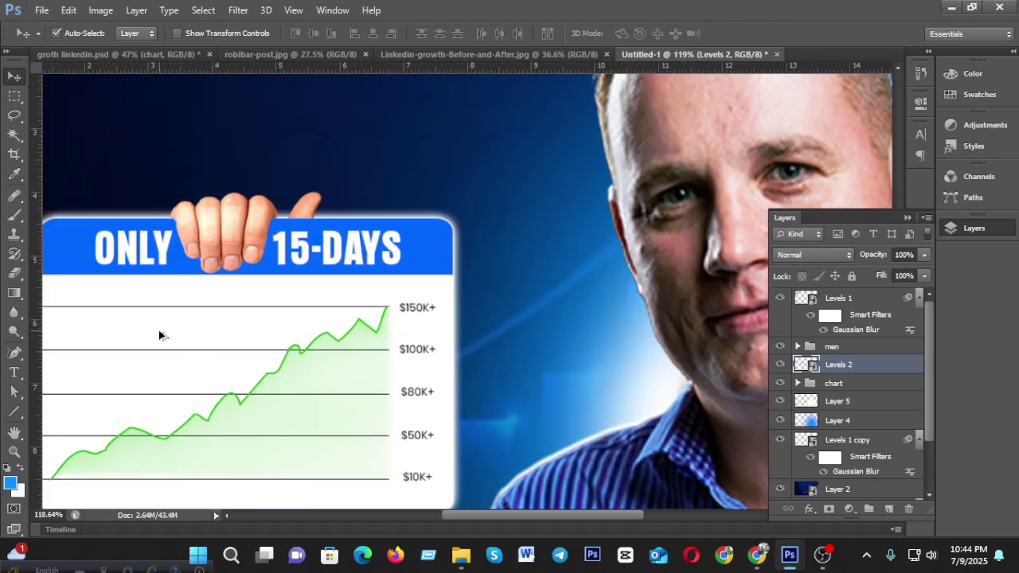
Create a new layer directly above the chart group, choose the Brush tool and set the foreground colour to black.
{"action": "scroll", "coordinate": [160, 335], "scroll_direction": "down", "scroll_amount": 3}
{"action": "scroll", "coordinate": [163, 338], "scroll_direction": "down", "scroll_amount": 1}
{"action": "scroll", "coordinate": [159, 343], "scroll_direction": "up", "scroll_amount": 3}
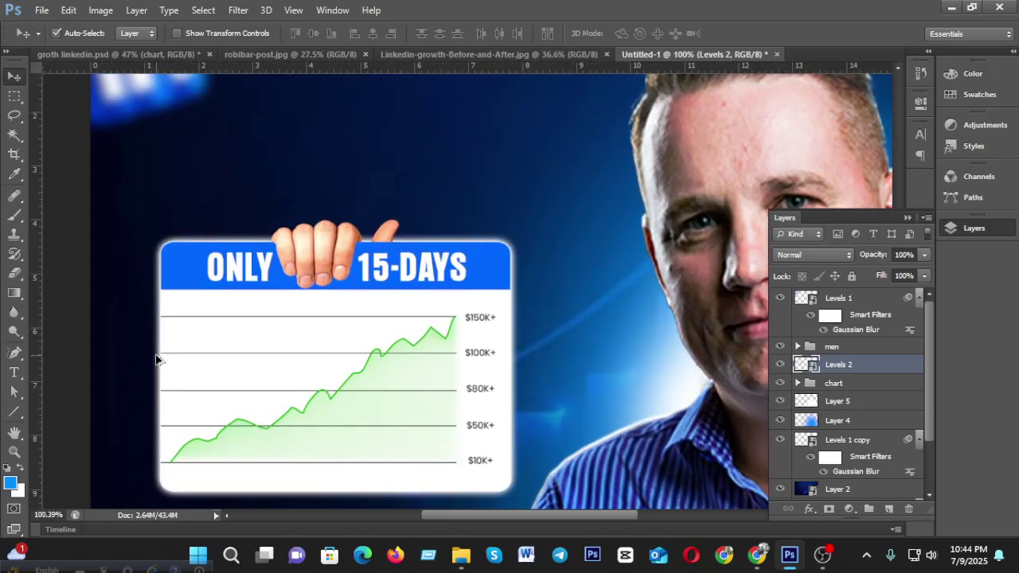
{"action": "left_click", "coordinate": [843, 382]}
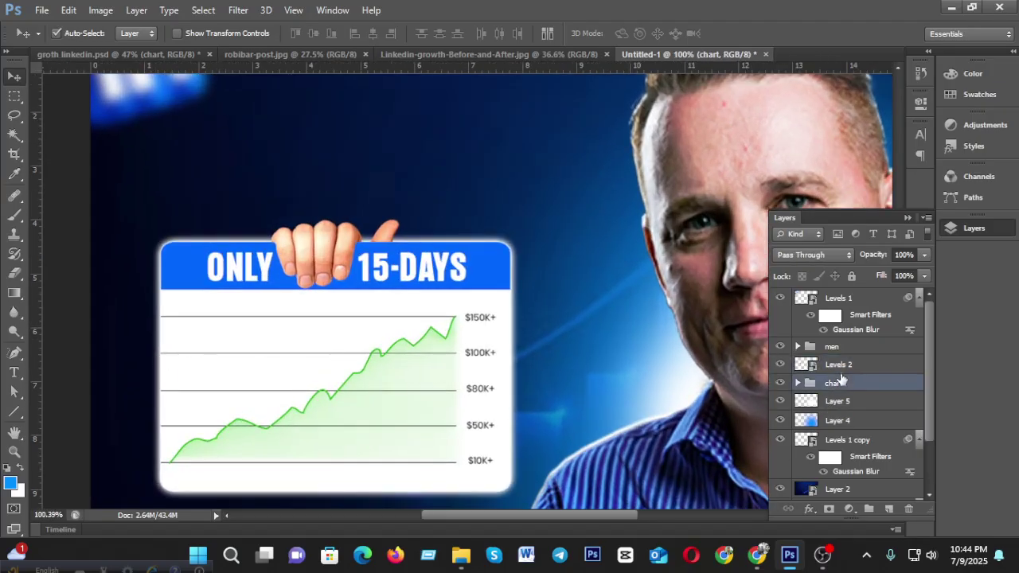
{"action": "left_click", "coordinate": [888, 508]}
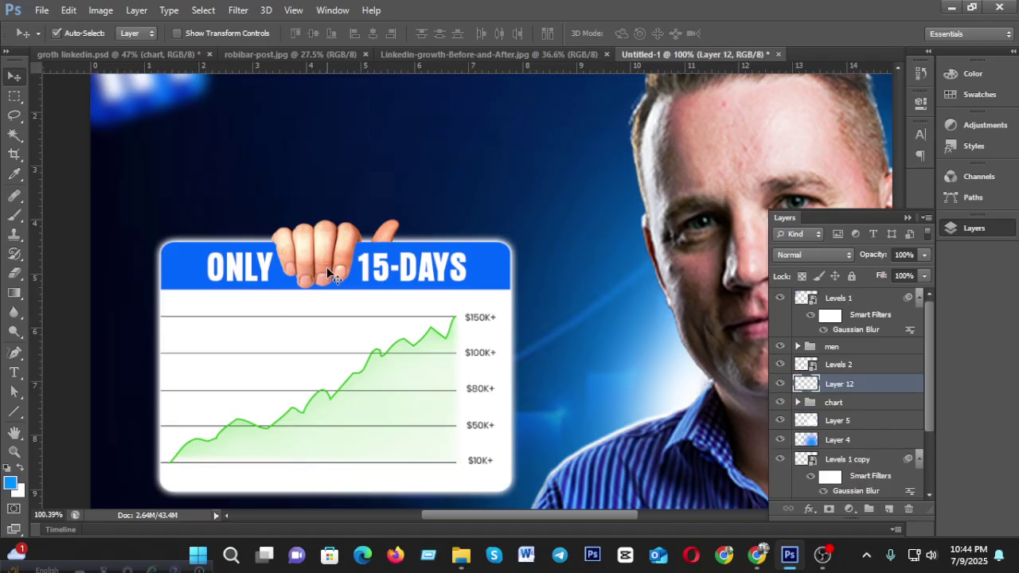
{"action": "left_click", "coordinate": [13, 215]}
{"action": "left_click", "coordinate": [11, 480]}
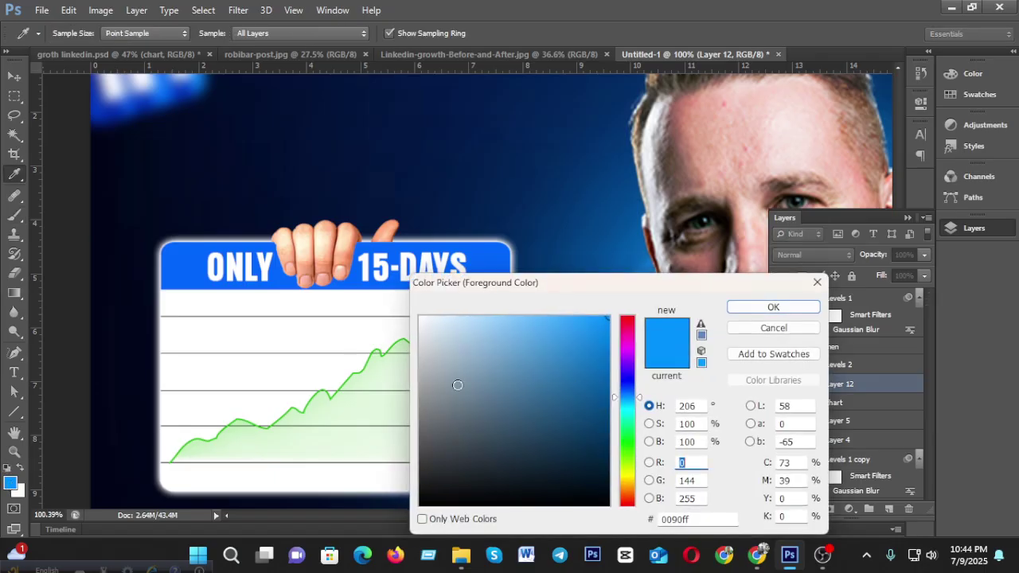
{"action": "left_click_drag", "start_coordinate": [462, 387], "coordinate": [419, 505]}
{"action": "left_click", "coordinate": [731, 306]}
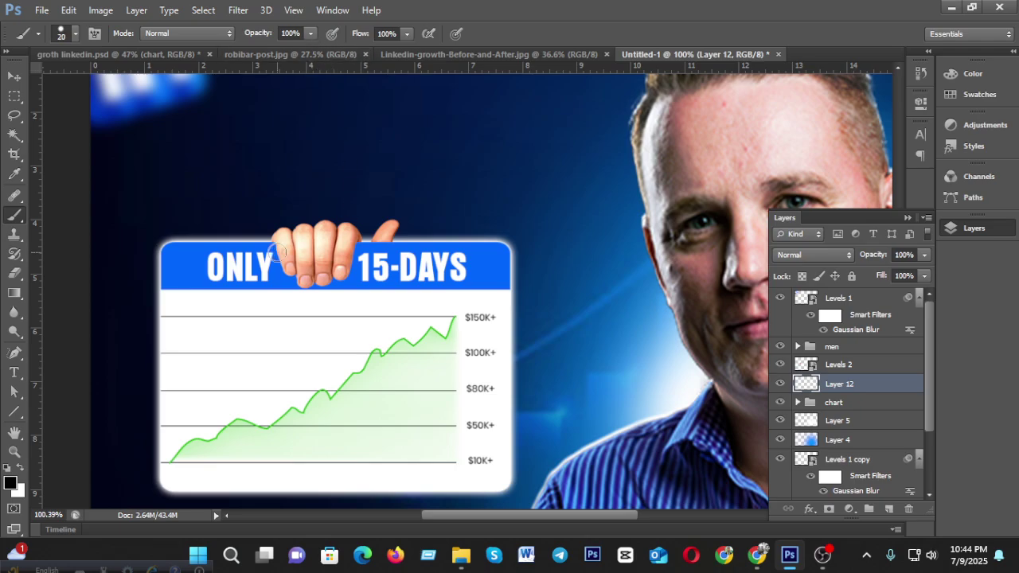
Set the brush size to 35, the flow to 40% and the brush opacity to 32%.
{"action": "key", "text": "bracketright"}
{"action": "key", "text": "bracketright"}
{"action": "key", "text": "bracketright"}
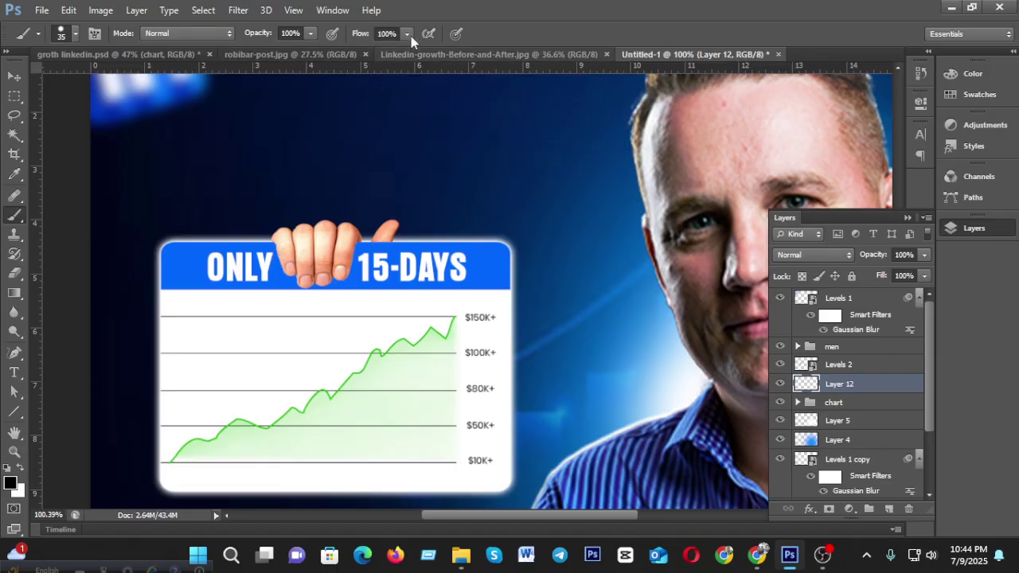
{"action": "left_click_drag", "start_coordinate": [405, 33], "coordinate": [364, 51]}
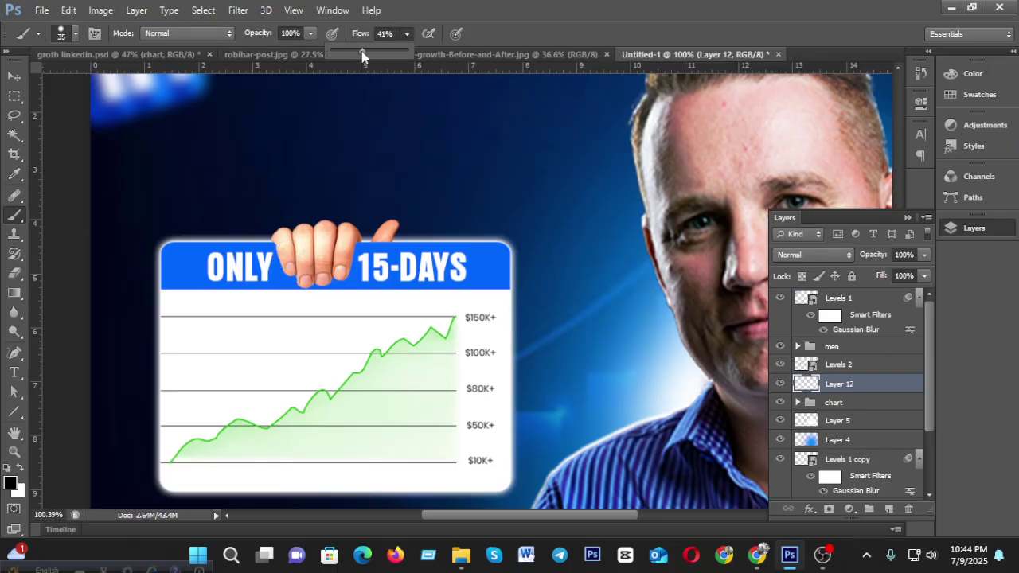
{"action": "left_click", "coordinate": [305, 249]}
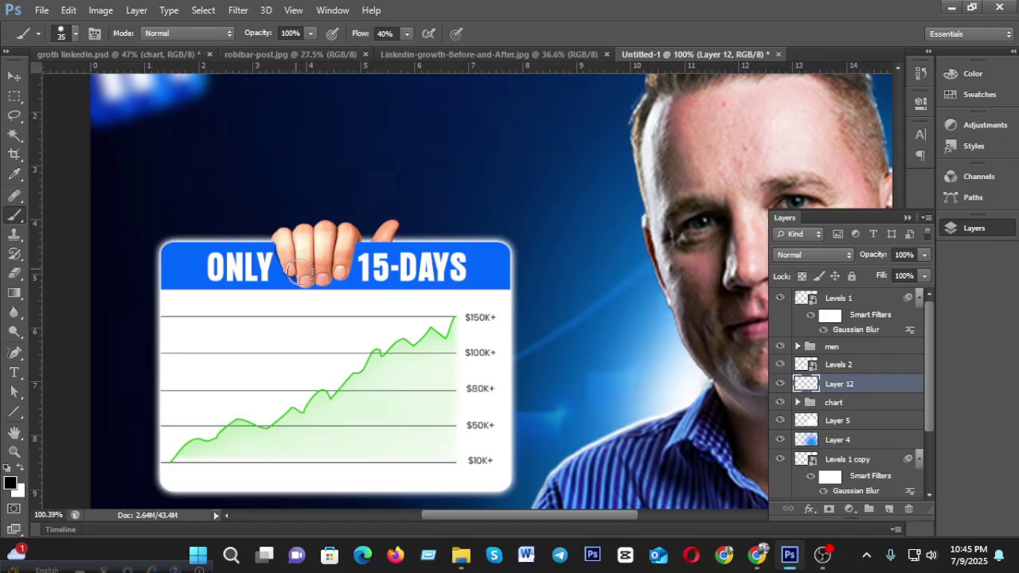
{"action": "left_click_drag", "start_coordinate": [311, 271], "coordinate": [332, 257]}
{"action": "left_click", "coordinate": [309, 34]}
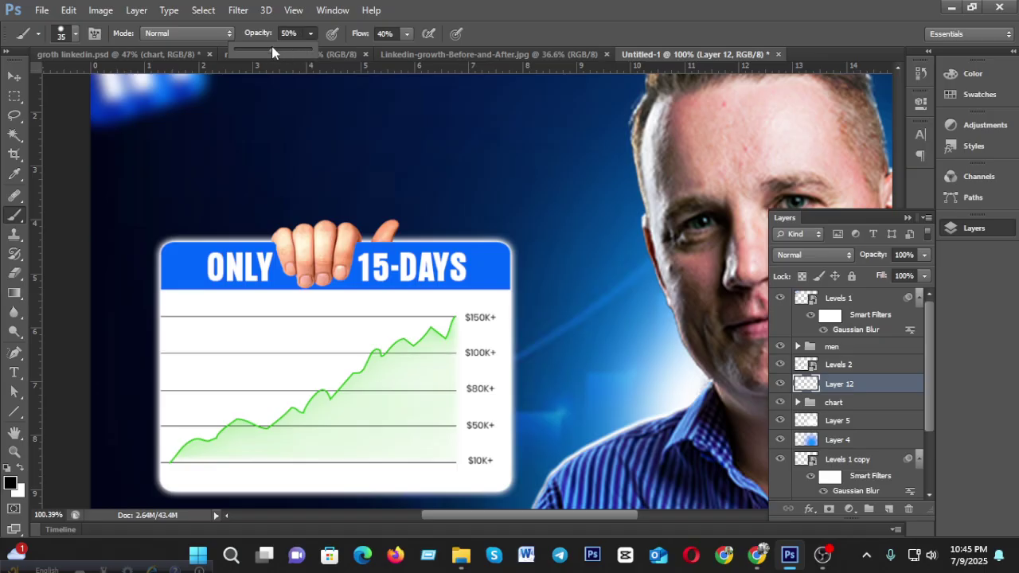
{"action": "left_click_drag", "start_coordinate": [271, 46], "coordinate": [257, 46]}
Paint a soft black shadow around the fingers and thumb on the new layer beneath the hand.
{"action": "scroll", "coordinate": [335, 293], "scroll_direction": "up", "scroll_amount": 5}
{"action": "left_click", "coordinate": [221, 182]}
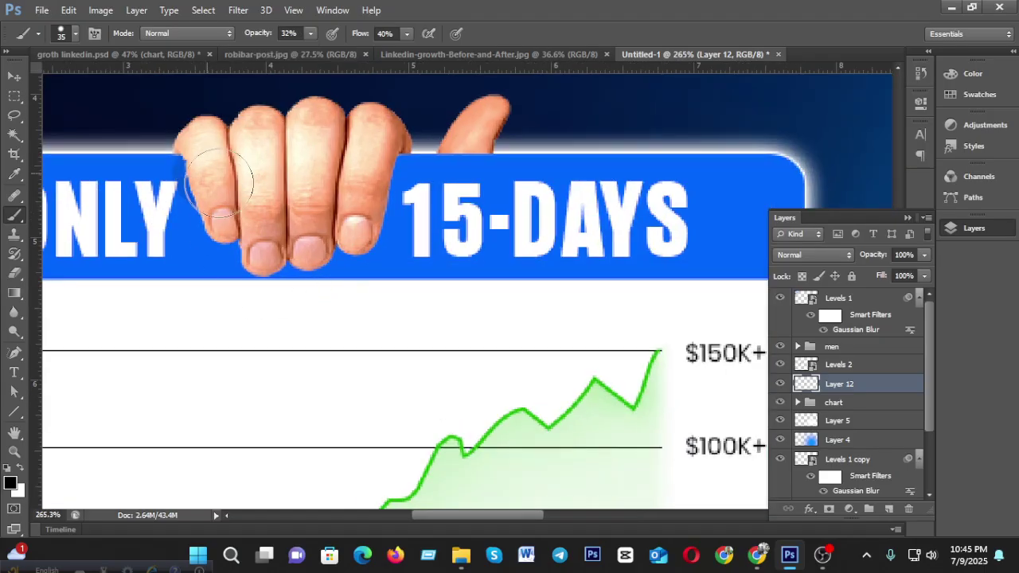
{"action": "mouse_move", "coordinate": [221, 182]}
{"action": "left_mouse_down"}
{"action": "mouse_move", "coordinate": [239, 235]}
{"action": "mouse_move", "coordinate": [305, 240]}
{"action": "mouse_move", "coordinate": [360, 217]}
{"action": "mouse_move", "coordinate": [373, 146]}
{"action": "mouse_move", "coordinate": [467, 148]}
{"action": "mouse_move", "coordinate": [446, 144]}
{"action": "mouse_move", "coordinate": [450, 133]}
{"action": "mouse_move", "coordinate": [491, 128]}
{"action": "mouse_move", "coordinate": [468, 118]}
{"action": "left_mouse_up"}
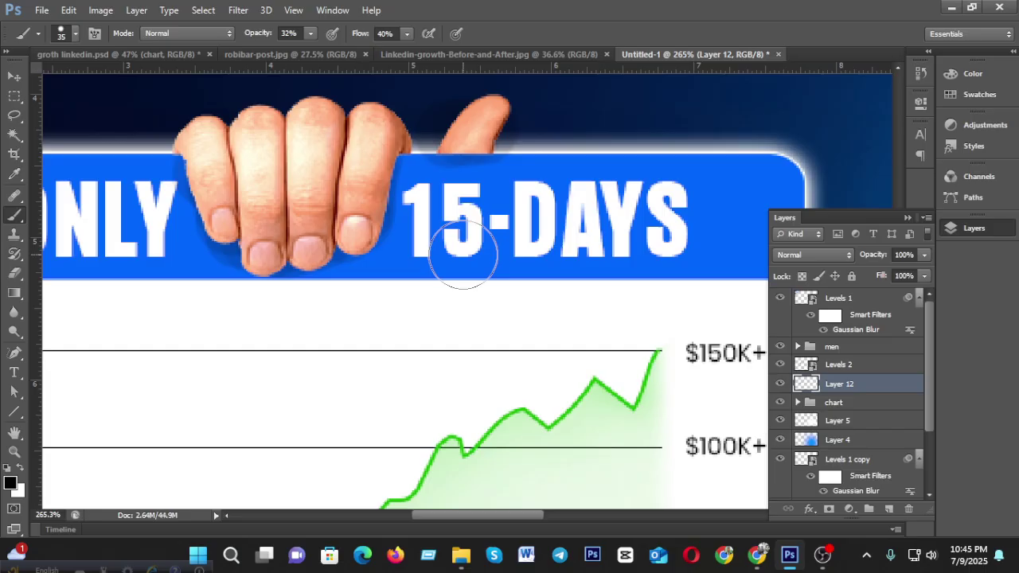
Clip the painted shadow layer to the chart group and lower the layer's opacity to 39%.
{"action": "left_click_drag", "start_coordinate": [849, 392], "coordinate": [850, 386]}
{"action": "left_click", "coordinate": [850, 386], "text": "alt"}
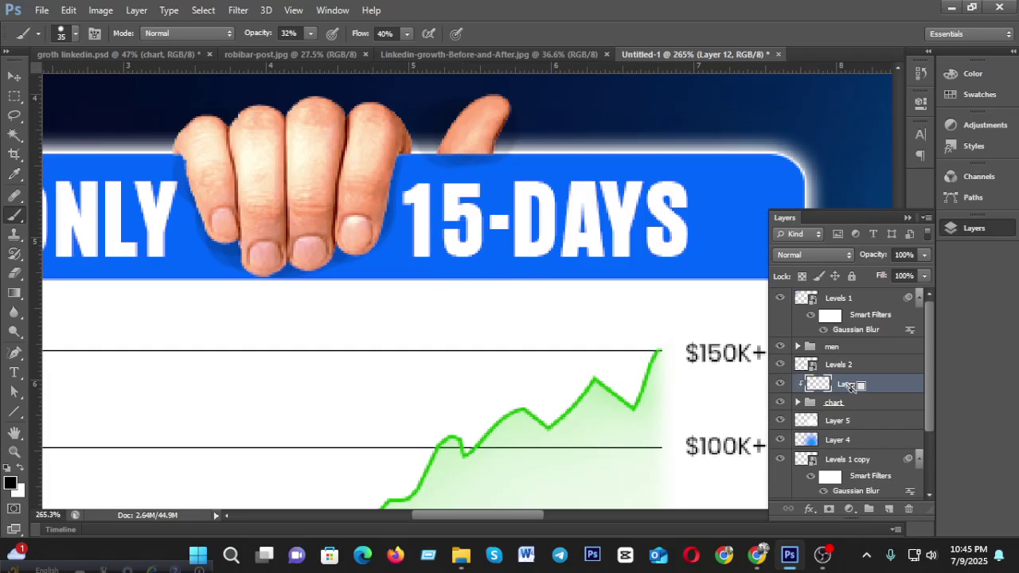
{"action": "left_click", "coordinate": [921, 256]}
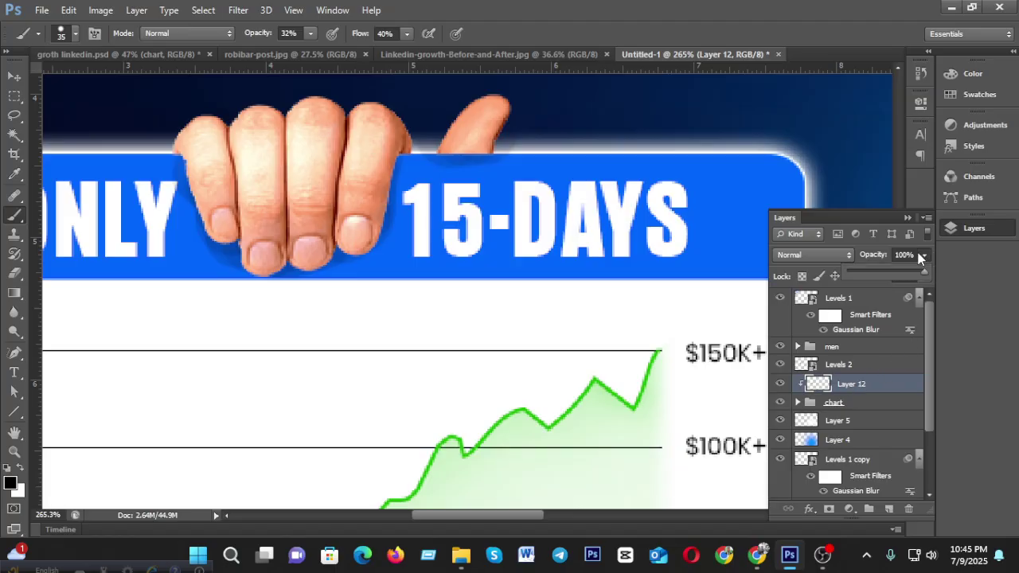
{"action": "left_click_drag", "start_coordinate": [890, 272], "coordinate": [886, 270]}
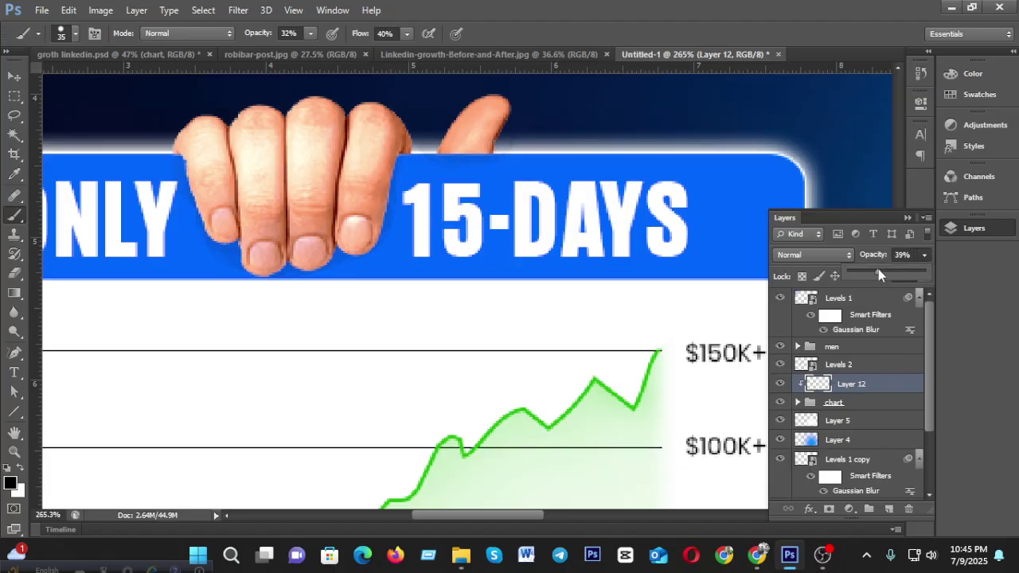
{"action": "left_click", "coordinate": [362, 175]}
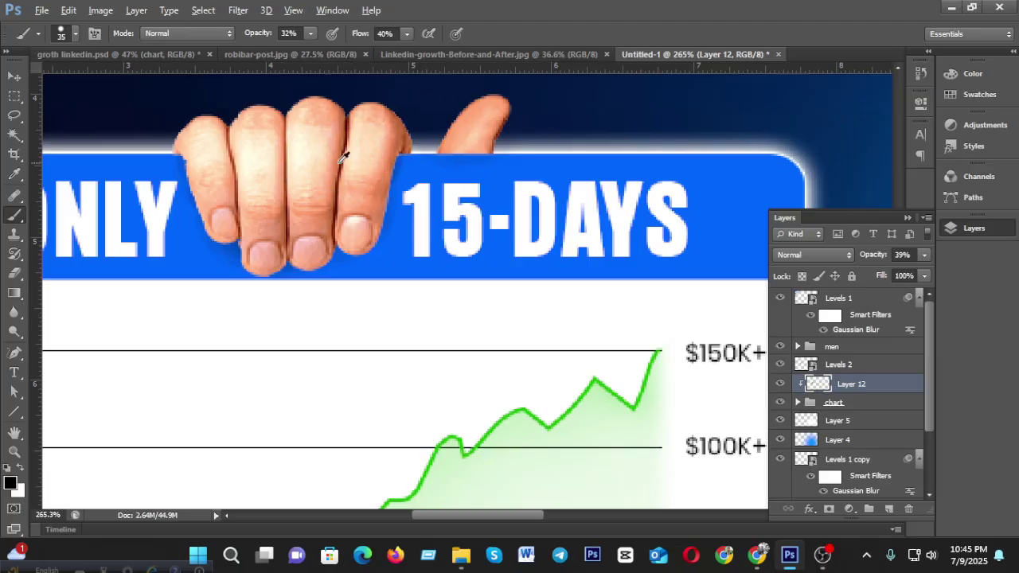
{"action": "scroll", "coordinate": [344, 157], "scroll_direction": "down", "scroll_amount": 6}
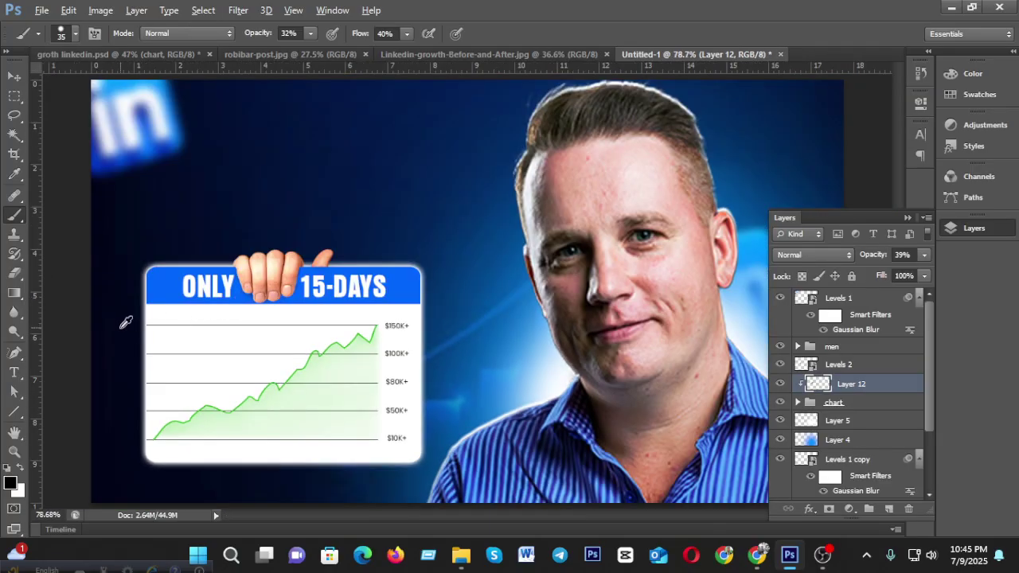
{"action": "scroll", "coordinate": [124, 322], "scroll_direction": "down", "scroll_amount": 2}
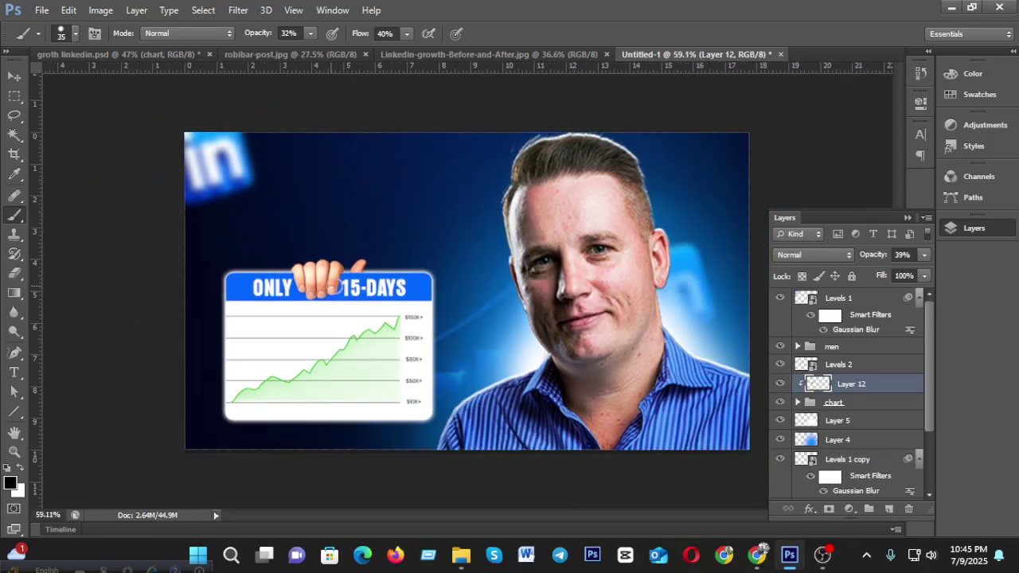
Add a Curves adjustment above the hand layer Levels 2, pull the midtones slightly darker, and clip the adjustment to the hand.
{"action": "left_click", "coordinate": [864, 369]}
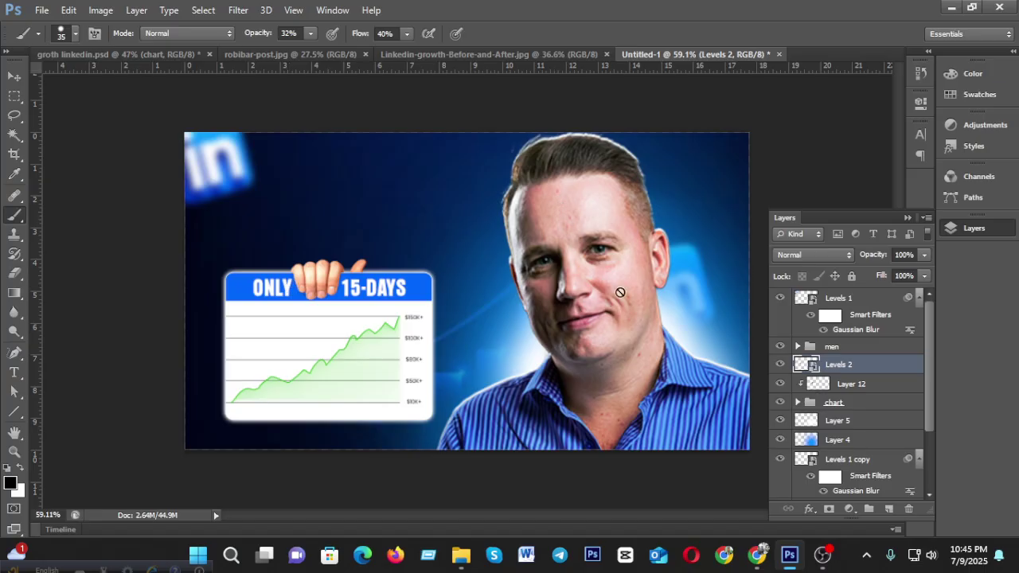
{"action": "scroll", "coordinate": [300, 313], "scroll_direction": "up", "scroll_amount": 3}
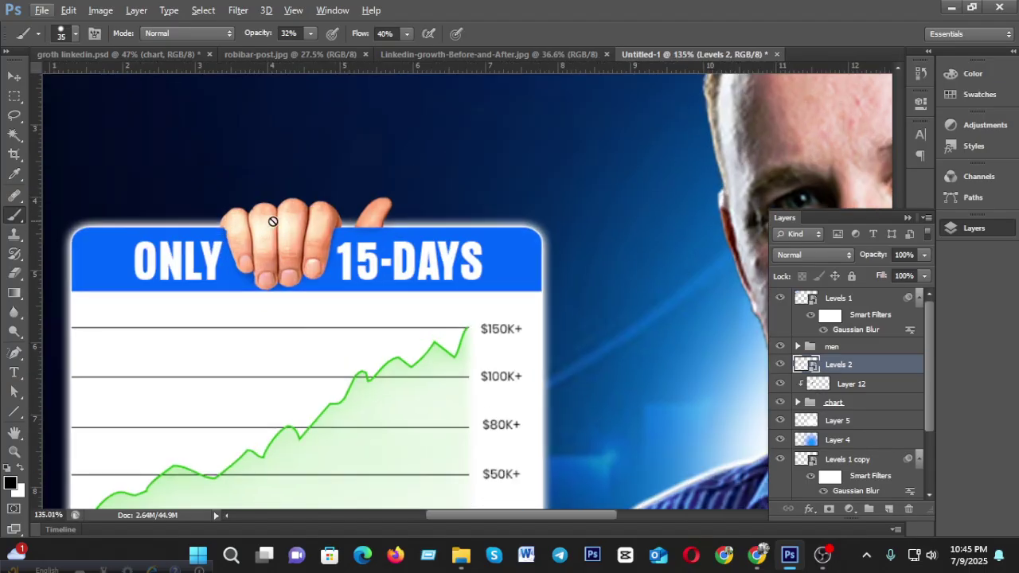
{"action": "scroll", "coordinate": [304, 241], "scroll_direction": "down", "scroll_amount": 2}
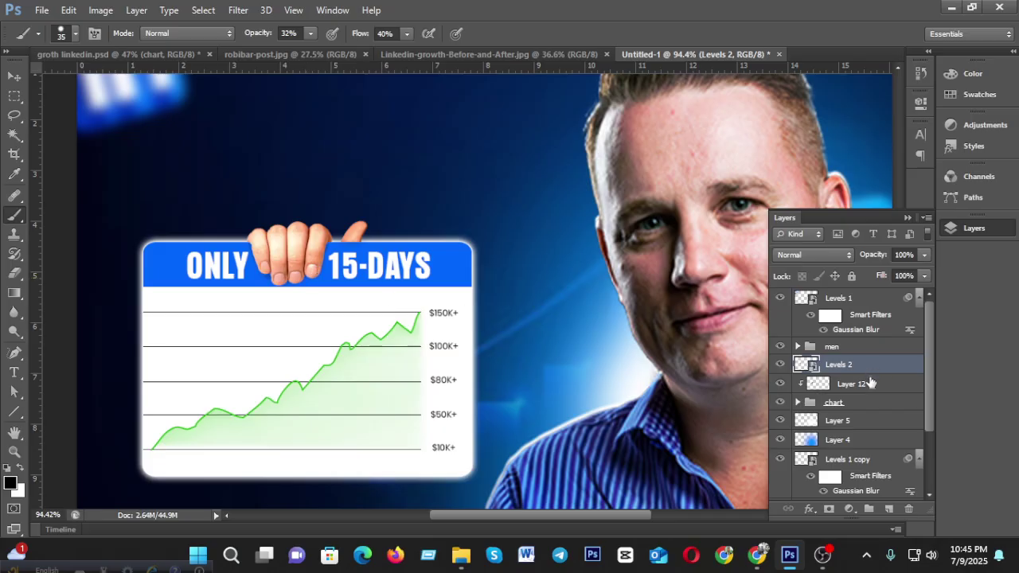
{"action": "left_click", "coordinate": [849, 509]}
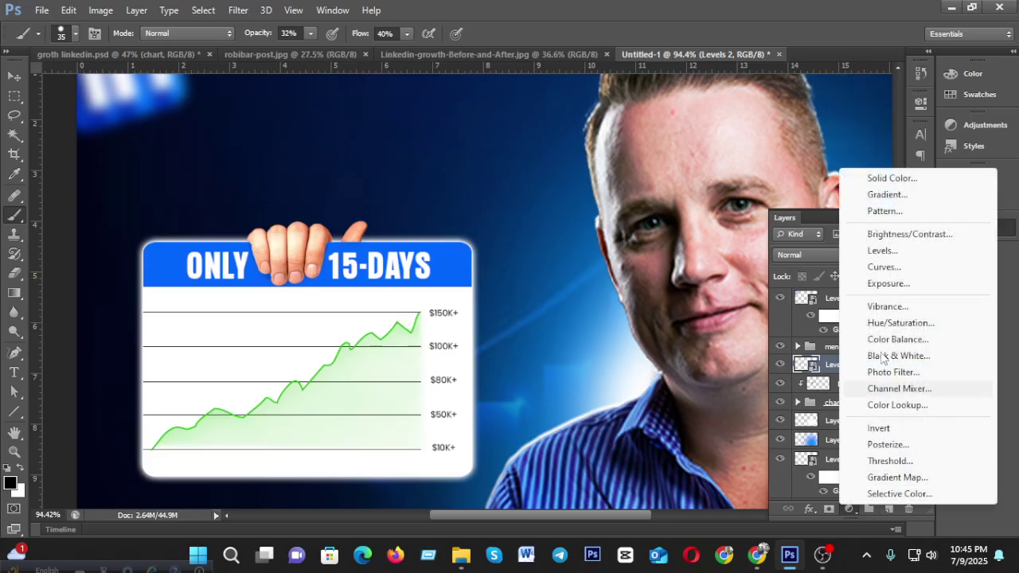
{"action": "left_click", "coordinate": [889, 273]}
{"action": "left_click_drag", "start_coordinate": [811, 244], "coordinate": [811, 253]}
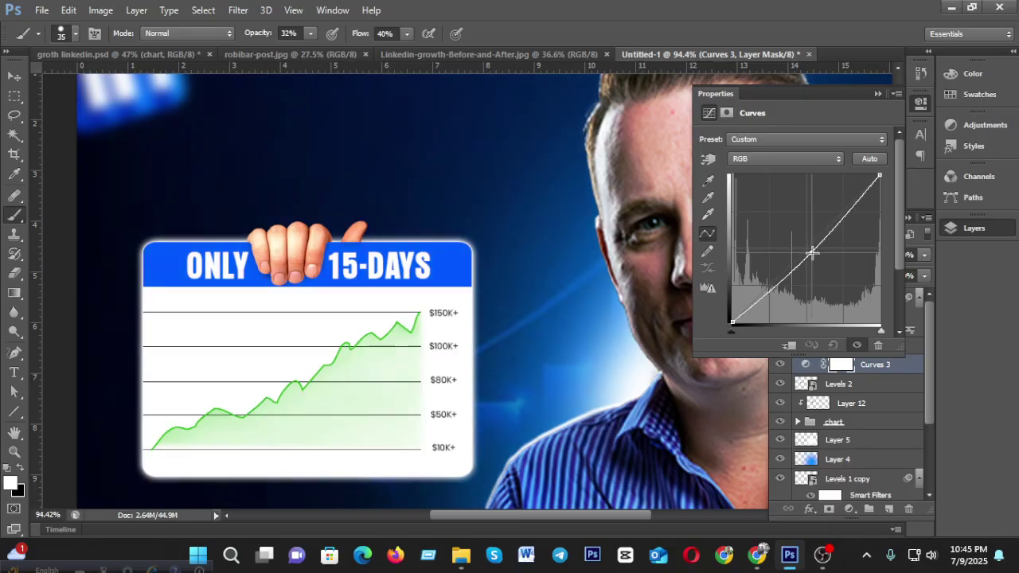
{"action": "left_click", "coordinate": [967, 230]}
{"action": "left_click", "coordinate": [970, 230]}
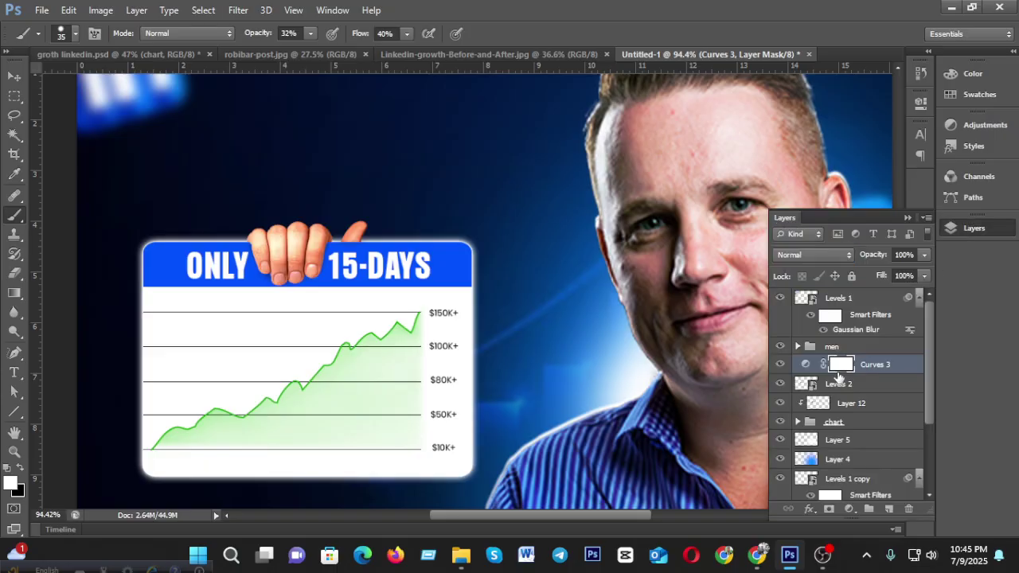
{"action": "left_click", "coordinate": [840, 372], "text": "alt"}
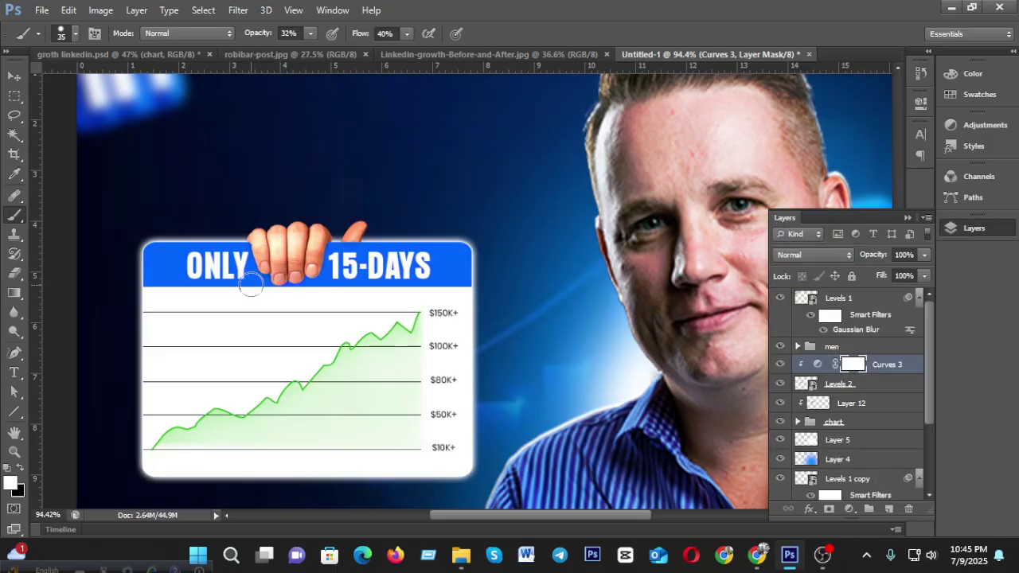
Review the whole composition, compare it with the finished thumbnail in groth linkedin.psd, and return to Untitled-1.
{"action": "scroll", "coordinate": [279, 298], "scroll_direction": "down", "scroll_amount": 3}
{"action": "scroll", "coordinate": [314, 310], "scroll_direction": "down", "scroll_amount": 3}
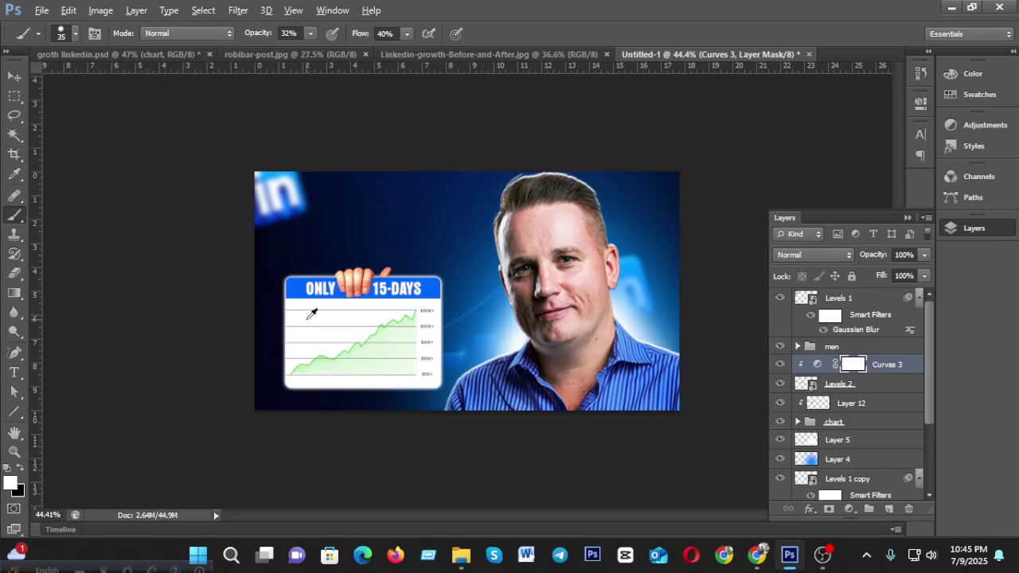
{"action": "key", "text": "alt"}
{"action": "scroll", "coordinate": [390, 321], "scroll_direction": "up", "scroll_amount": 2}
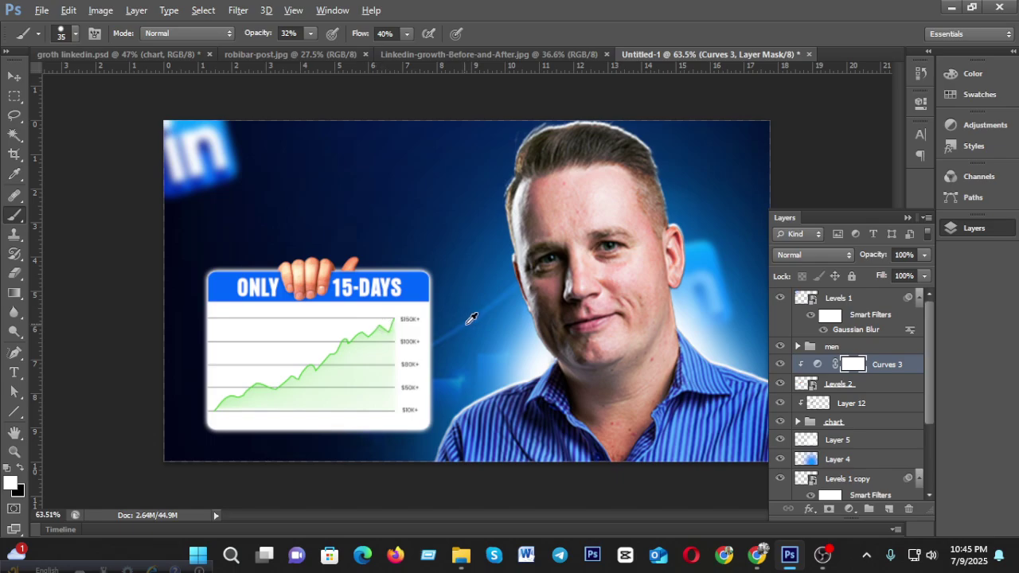
{"action": "scroll", "coordinate": [471, 318], "scroll_direction": "down", "scroll_amount": 2}
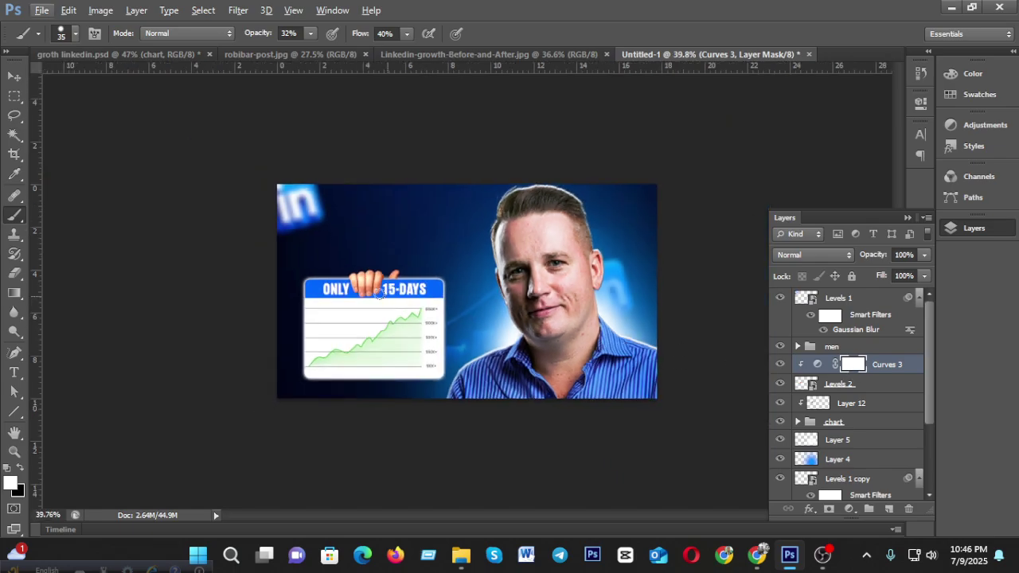
{"action": "scroll", "coordinate": [614, 313], "scroll_direction": "up", "scroll_amount": 1}
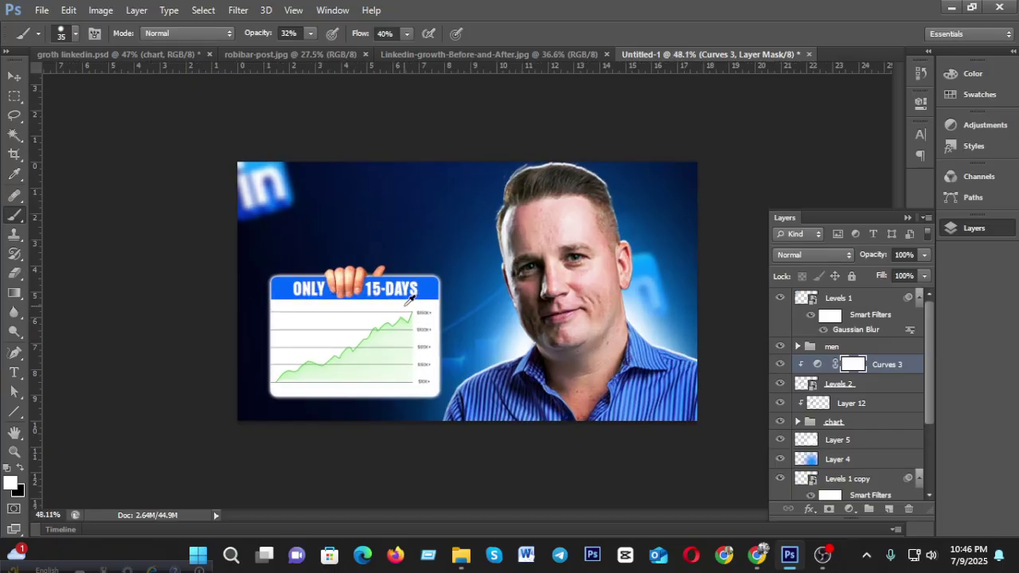
{"action": "left_click", "coordinate": [70, 54]}
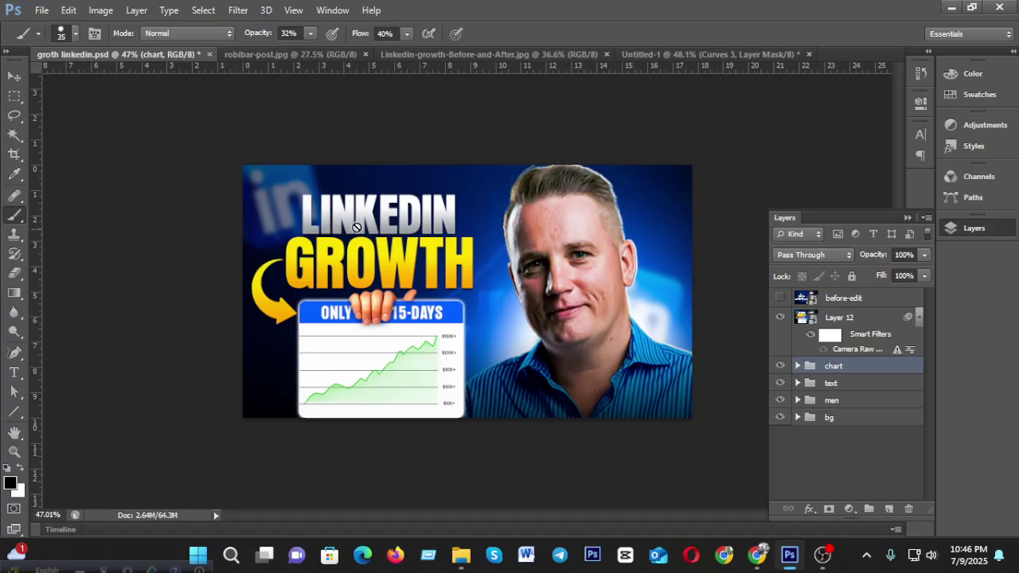
{"action": "left_click", "coordinate": [626, 54]}
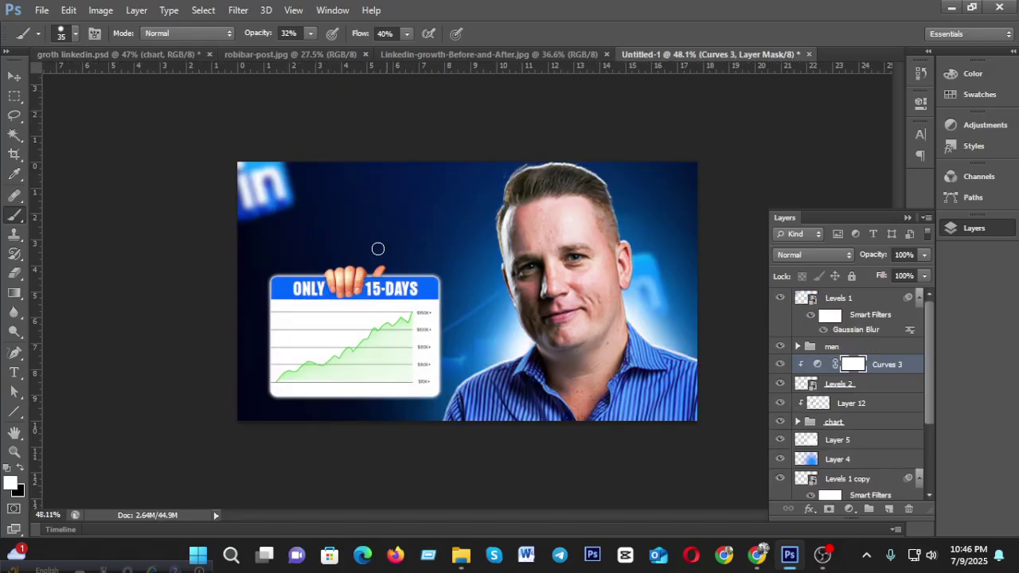
Add the text LINKDDIN above the chart card beside the blurred LinkedIn logo and set its colour to white.
{"action": "left_click", "coordinate": [14, 372]}
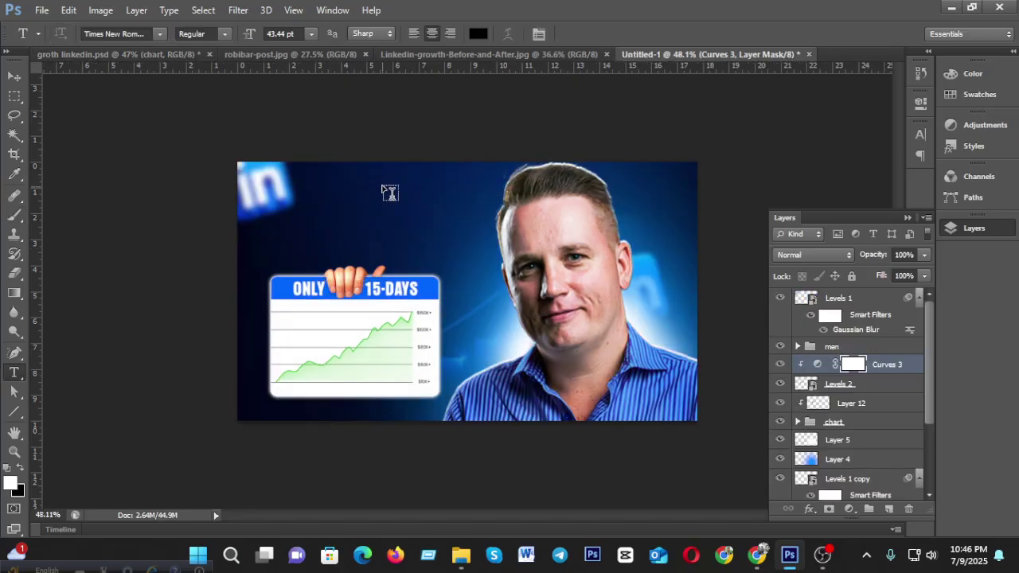
{"action": "left_click", "coordinate": [332, 204]}
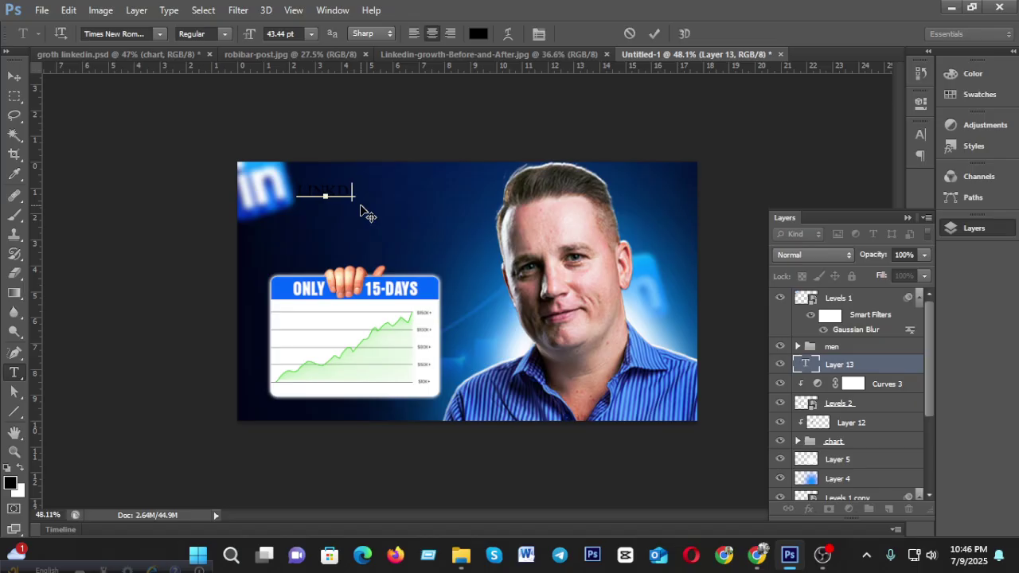
{"action": "key", "text": "ctrl+a"}
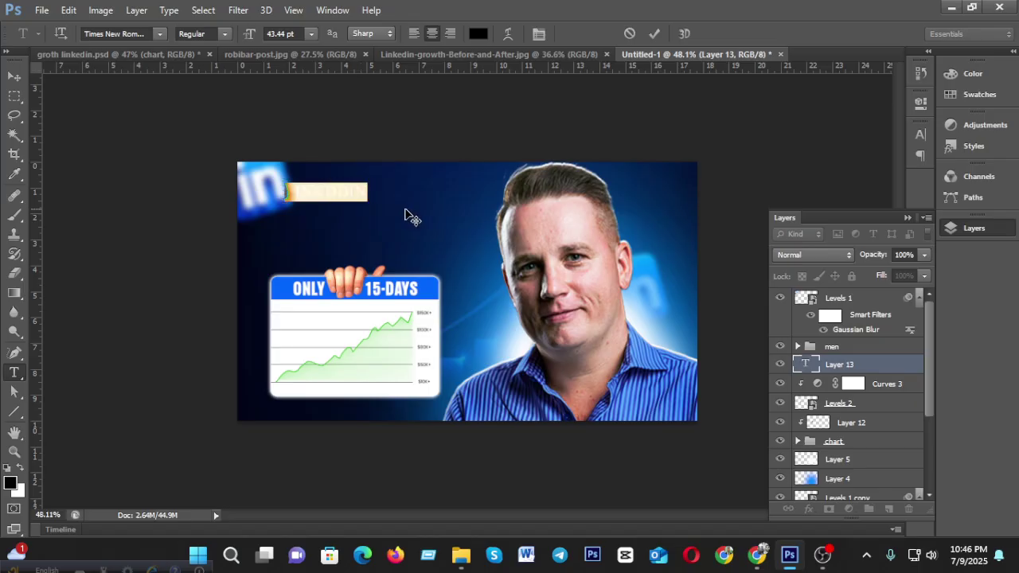
{"action": "left_click", "coordinate": [478, 34]}
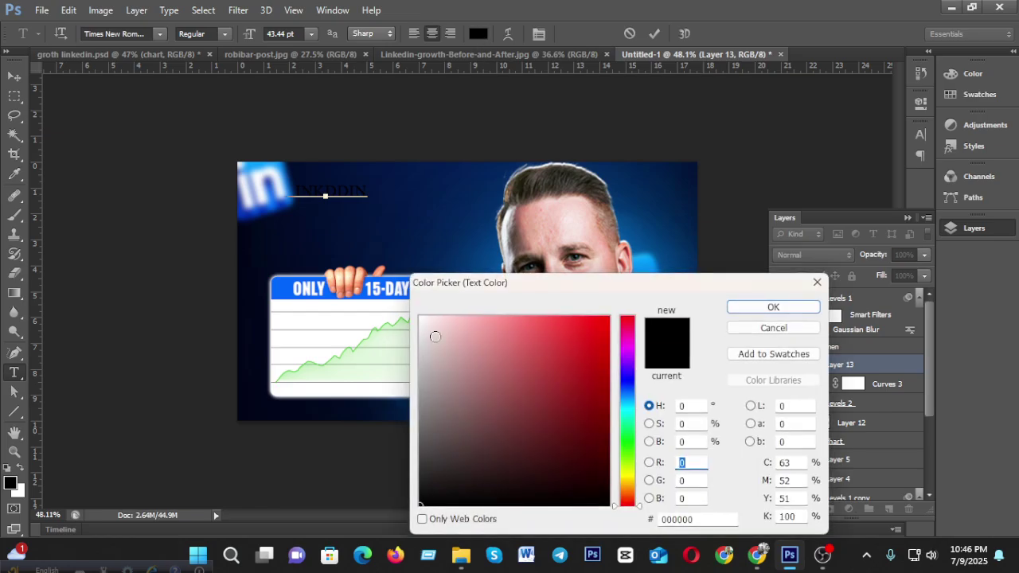
{"action": "left_click", "coordinate": [421, 319]}
{"action": "left_click", "coordinate": [773, 307]}
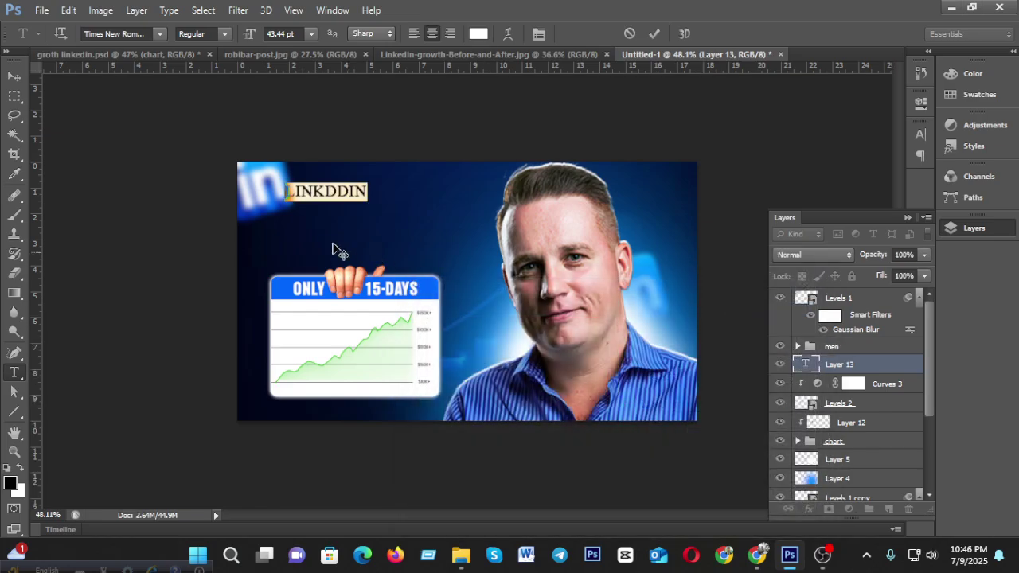
Correct the headline spelling from LINKDDIN to LINKEDIN and commit the text.
{"action": "left_click", "coordinate": [335, 193]}
{"action": "key", "text": "BackSpace"}
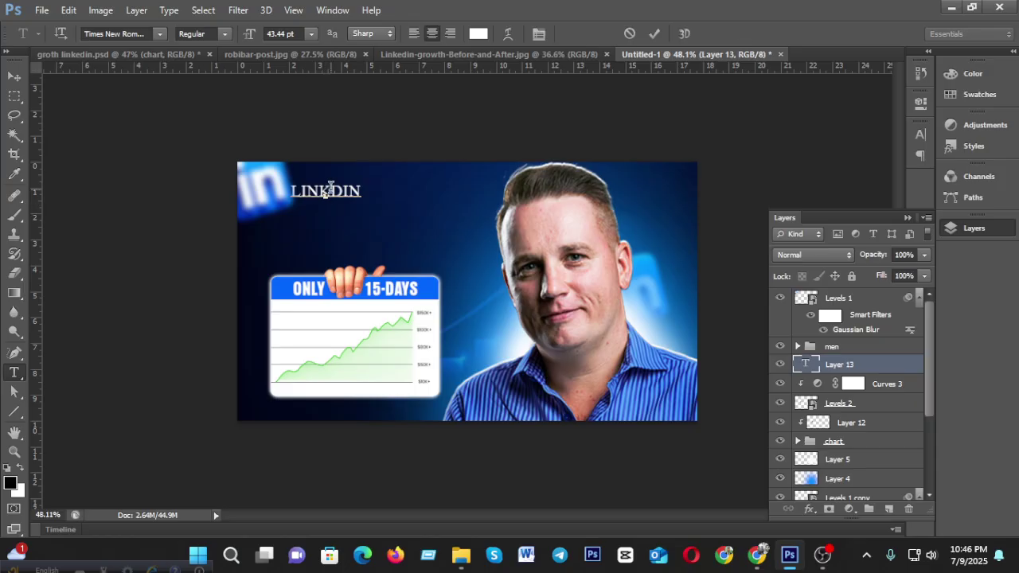
{"action": "type", "text": "E"}
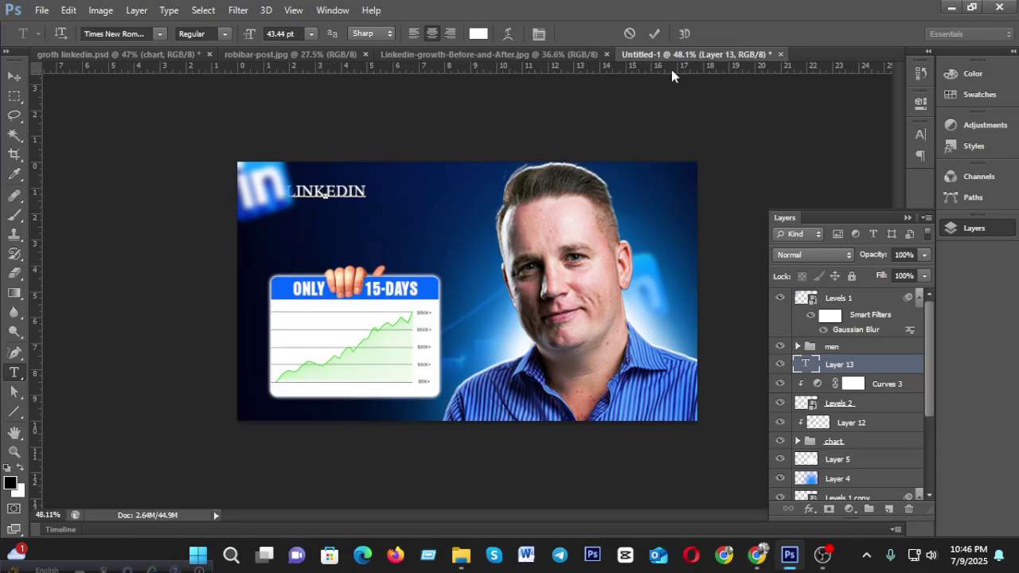
{"action": "left_click", "coordinate": [661, 29]}
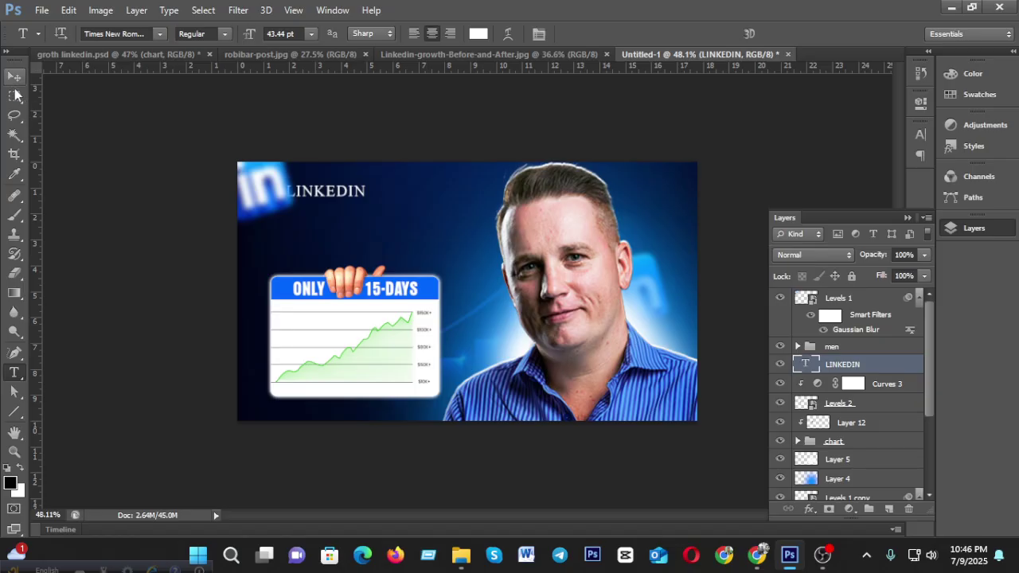
Move the LINKEDIN text further from the blurred logo, duplicate it directly below, and change the copy's wording to GROWTH.
{"action": "left_click", "coordinate": [15, 82]}
{"action": "left_click_drag", "start_coordinate": [333, 199], "coordinate": [371, 231]}
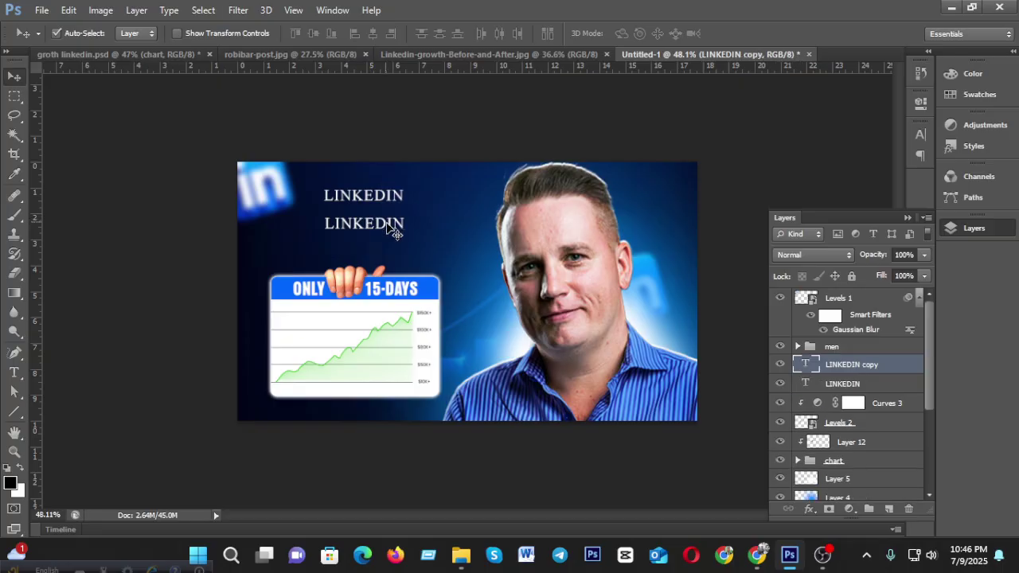
{"action": "double_click", "coordinate": [803, 364]}
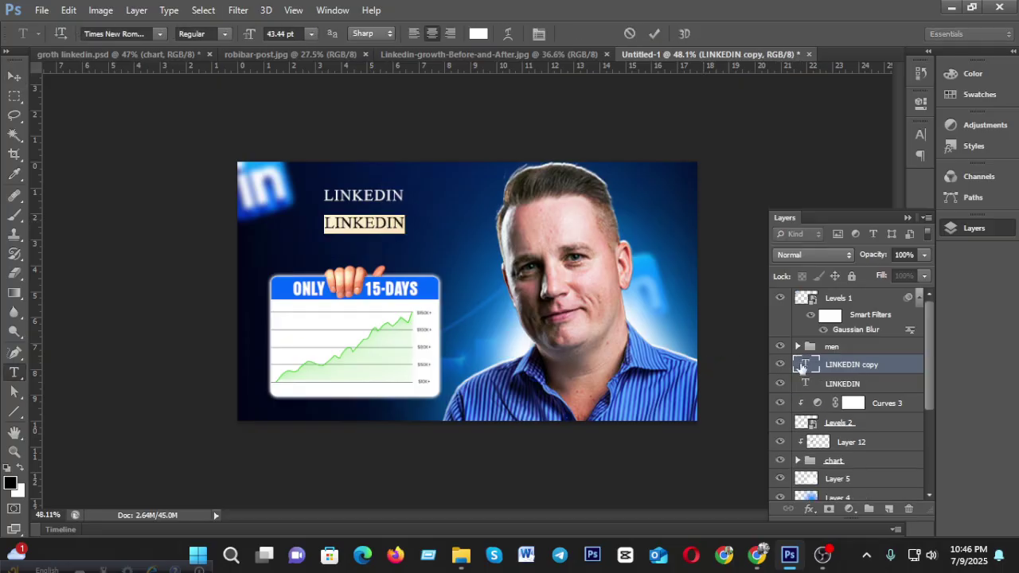
{"action": "type", "text": "GROTH"}
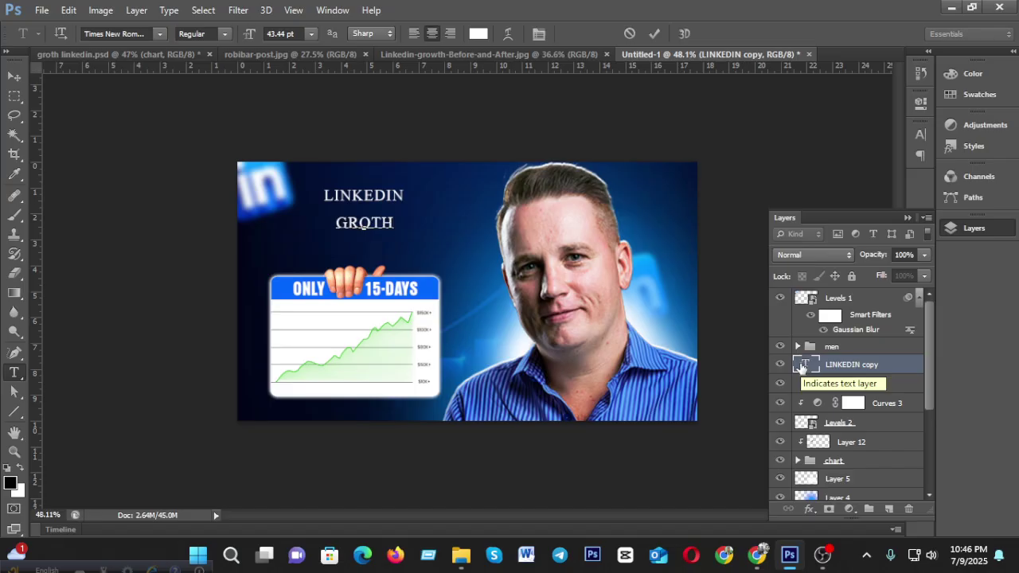
{"action": "key", "text": "BackSpace"}
{"action": "key", "text": "BackSpace"}
{"action": "type", "text": "WTH"}
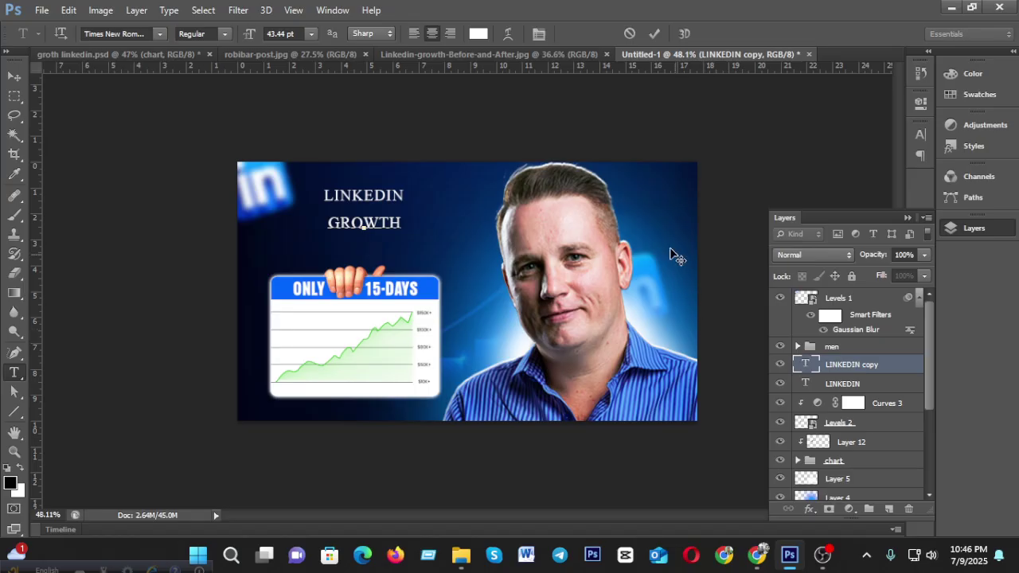
Compare the two text lines with the finished headline in groth linkedin.psd and return to Untitled-1.
{"action": "left_click", "coordinate": [119, 55]}
{"action": "key", "text": "v"}
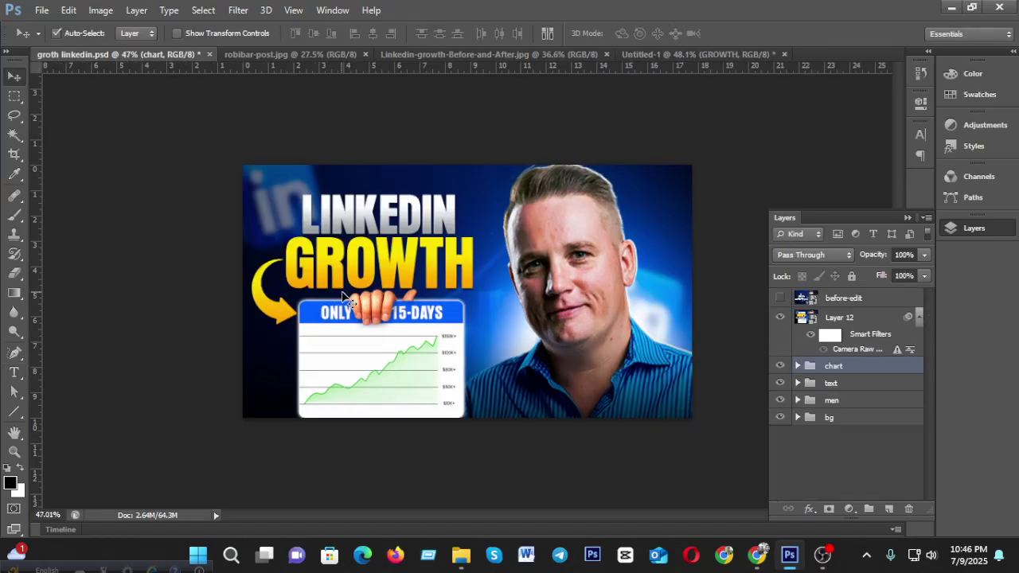
{"action": "left_click", "coordinate": [667, 55]}
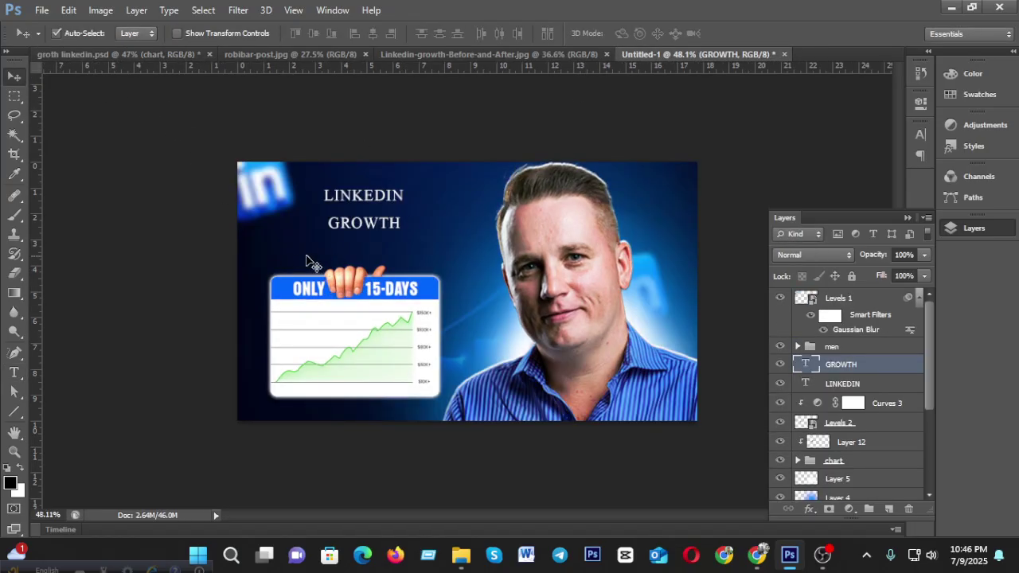
{"action": "left_click", "coordinate": [119, 56]}
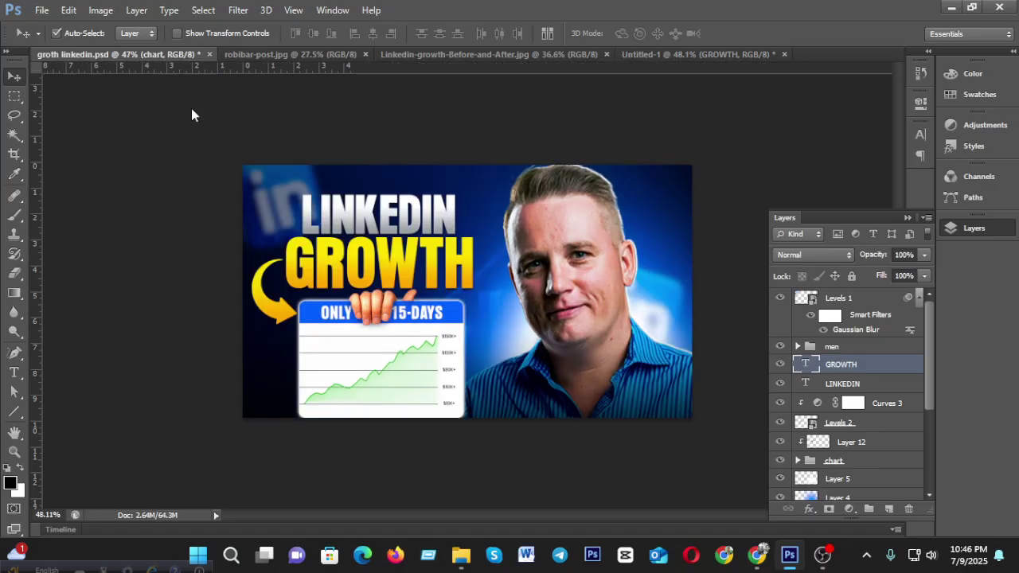
{"action": "left_click", "coordinate": [706, 53]}
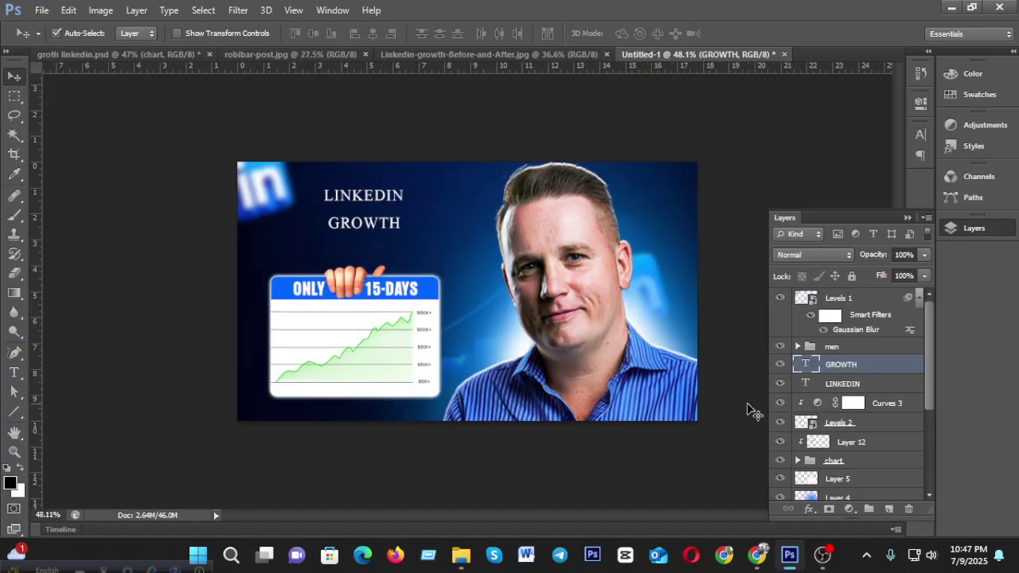
Set the LINKEDIN text's font to Poppins (OT1) in the ExtraBold style.
{"action": "double_click", "coordinate": [806, 383]}
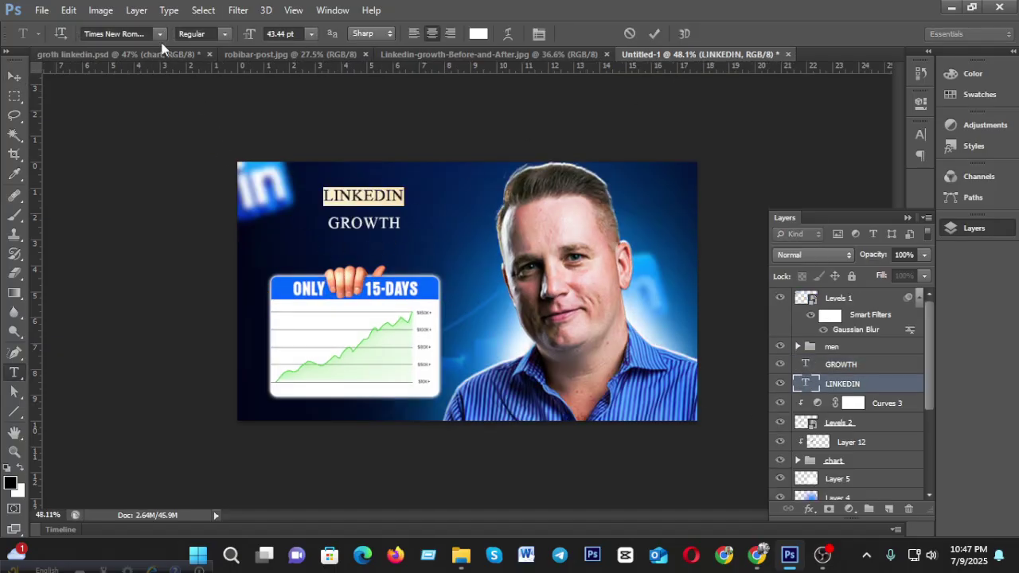
{"action": "left_click", "coordinate": [140, 33]}
{"action": "type", "text": "Poppins (OT1"}
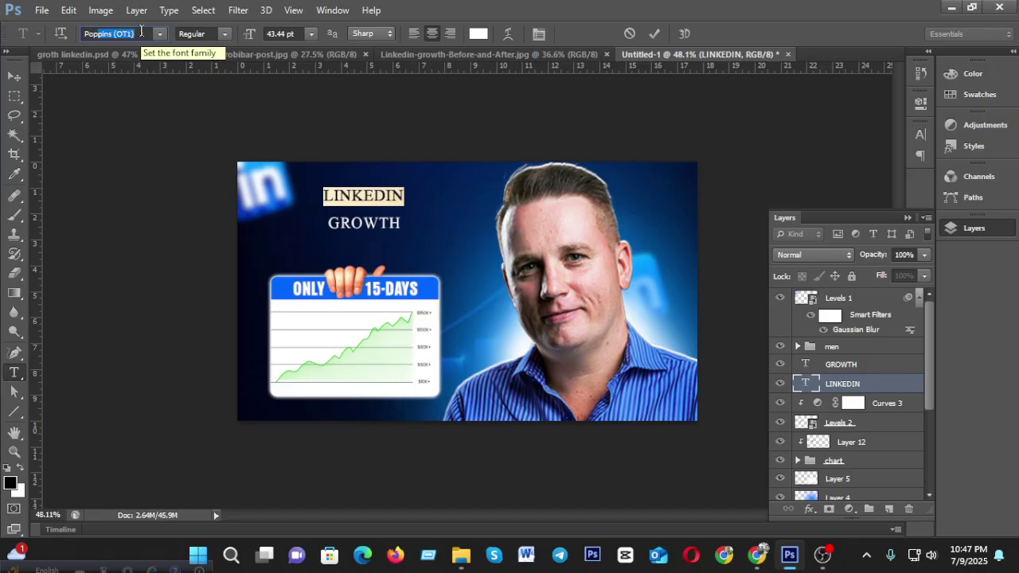
{"action": "key", "text": "Return"}
{"action": "left_click", "coordinate": [225, 35]}
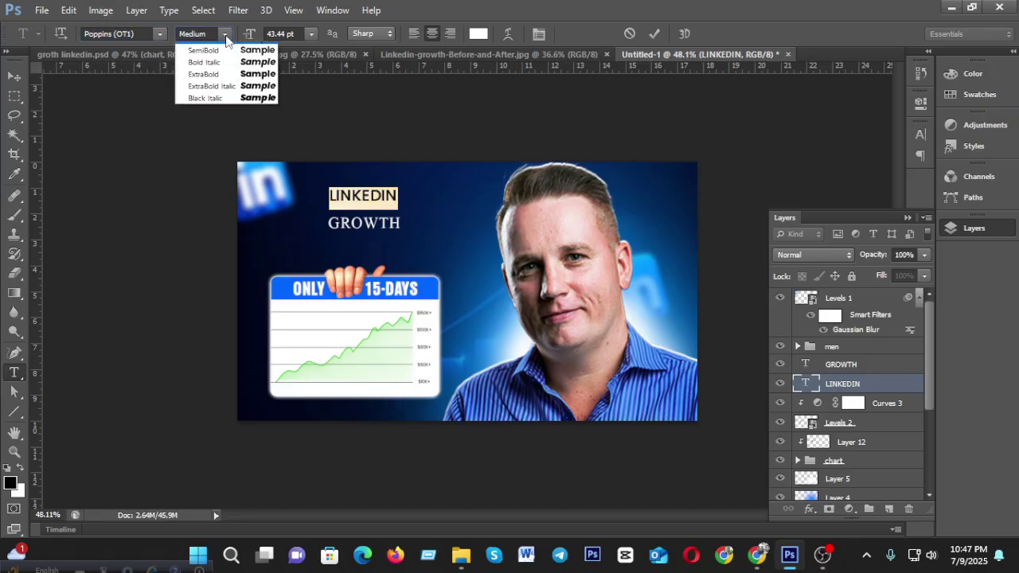
{"action": "left_click", "coordinate": [203, 84]}
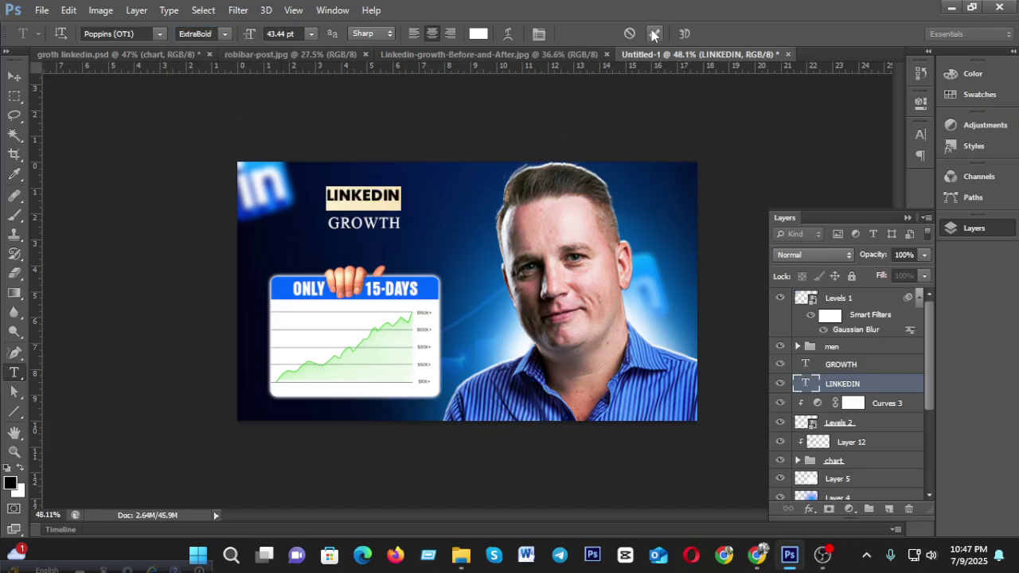
{"action": "left_click", "coordinate": [651, 34]}
{"action": "key", "text": "v"}
Set the GROWTH text's font to Poppins (OT1) in the ExtraBold style.
{"action": "double_click", "coordinate": [815, 363]}
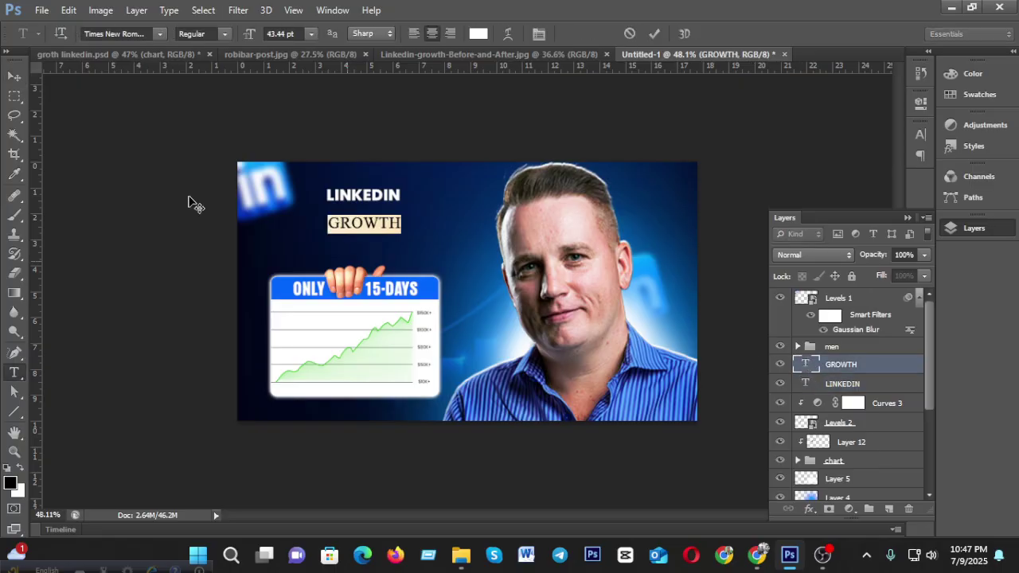
{"action": "left_click", "coordinate": [122, 31]}
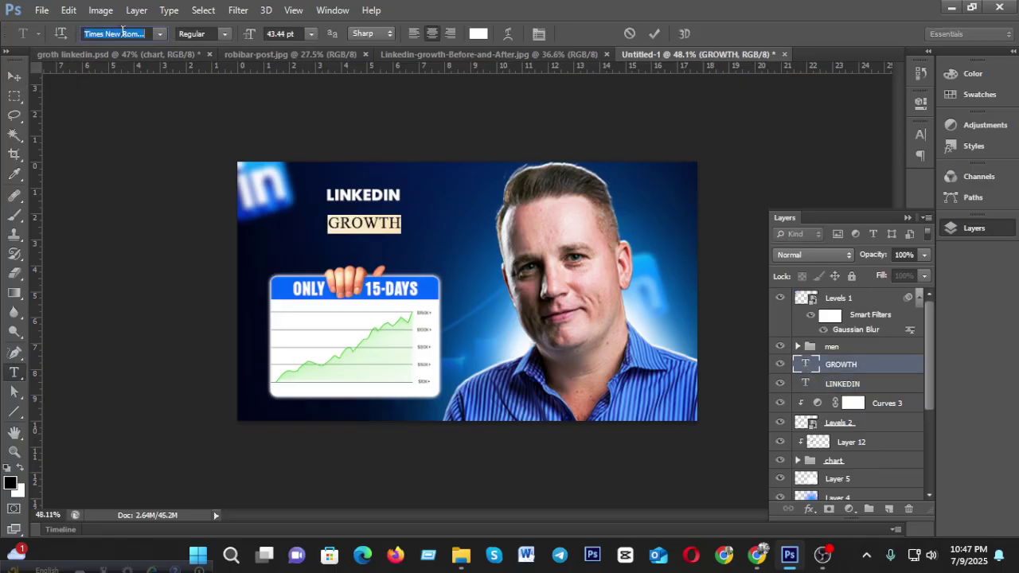
{"action": "type", "text": "Po"}
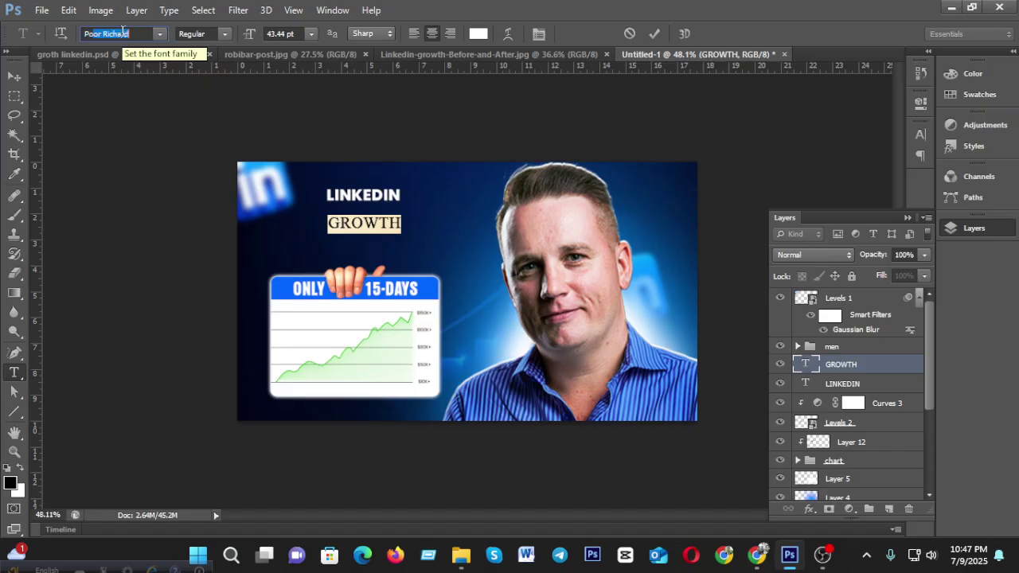
{"action": "type", "text": "ppins (OT1"}
{"action": "key", "text": "Return"}
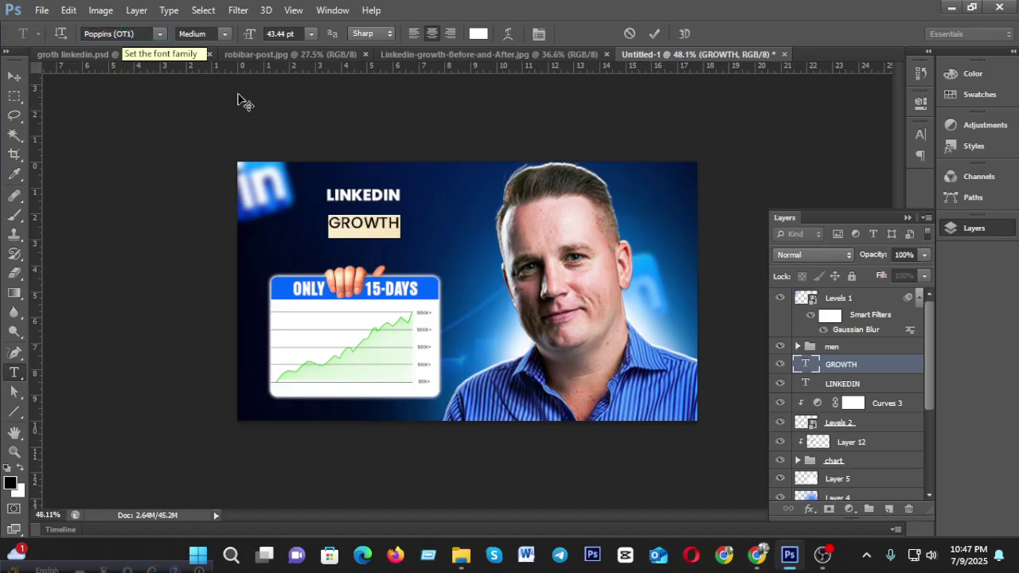
{"action": "left_click", "coordinate": [223, 34]}
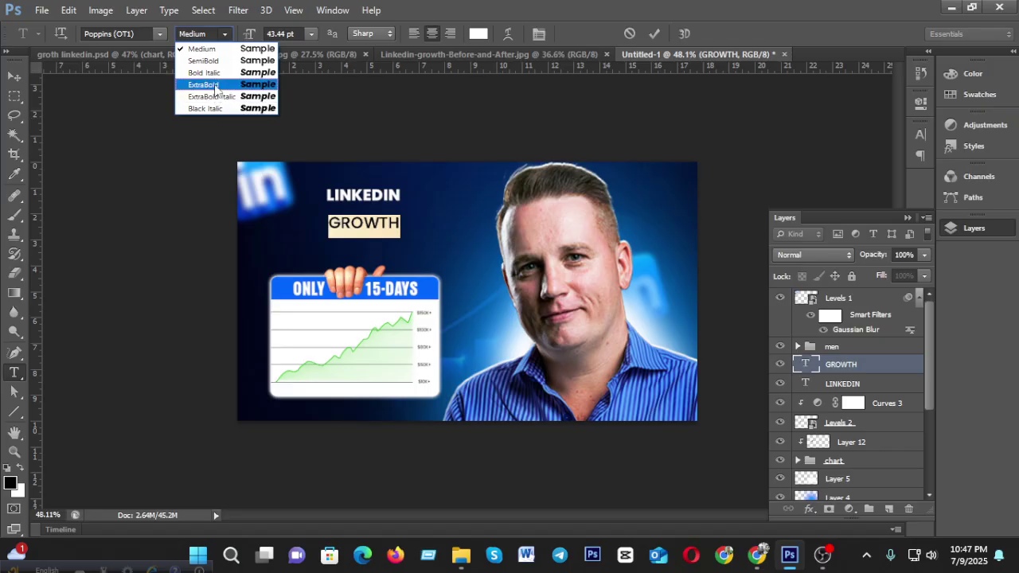
{"action": "left_click", "coordinate": [215, 85]}
{"action": "left_click", "coordinate": [654, 33]}
{"action": "key", "text": "v"}
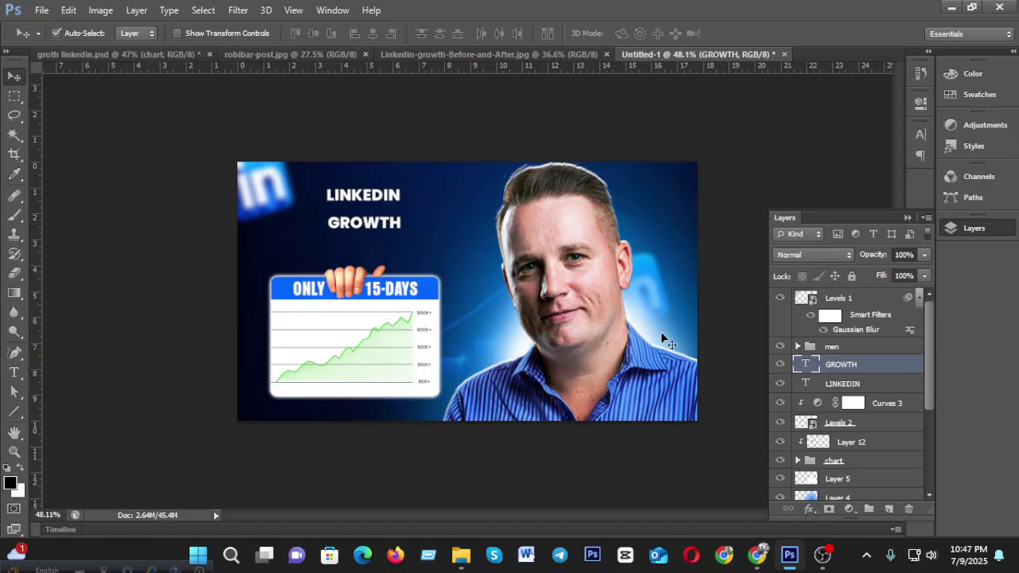
Align the LINKEDIN and GROWTH texts on their horizontal centres and nudge GROWTH up close beneath LINKEDIN.
{"action": "left_click", "coordinate": [842, 385], "text": "shift"}
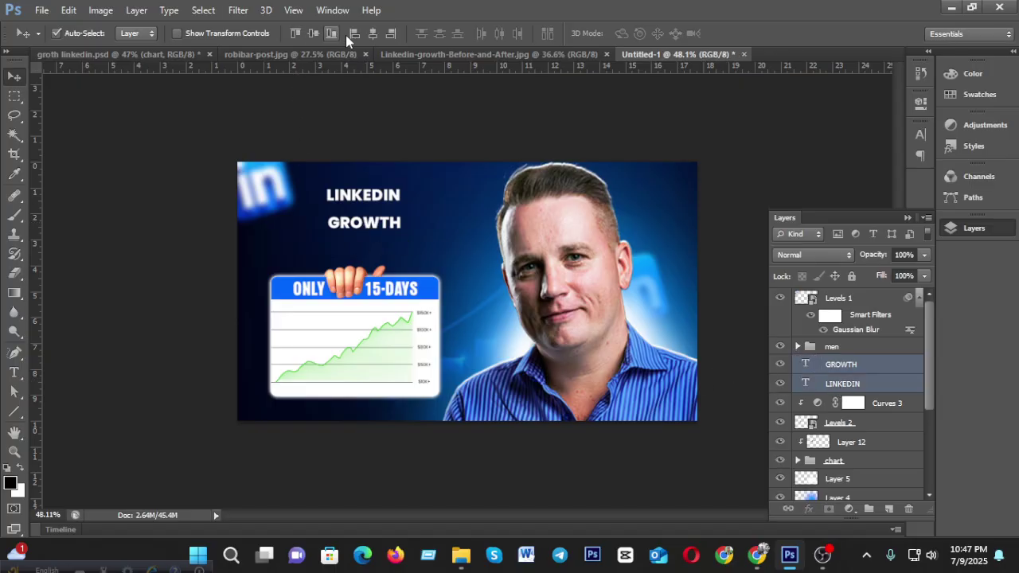
{"action": "left_click", "coordinate": [373, 33]}
{"action": "left_click", "coordinate": [874, 368]}
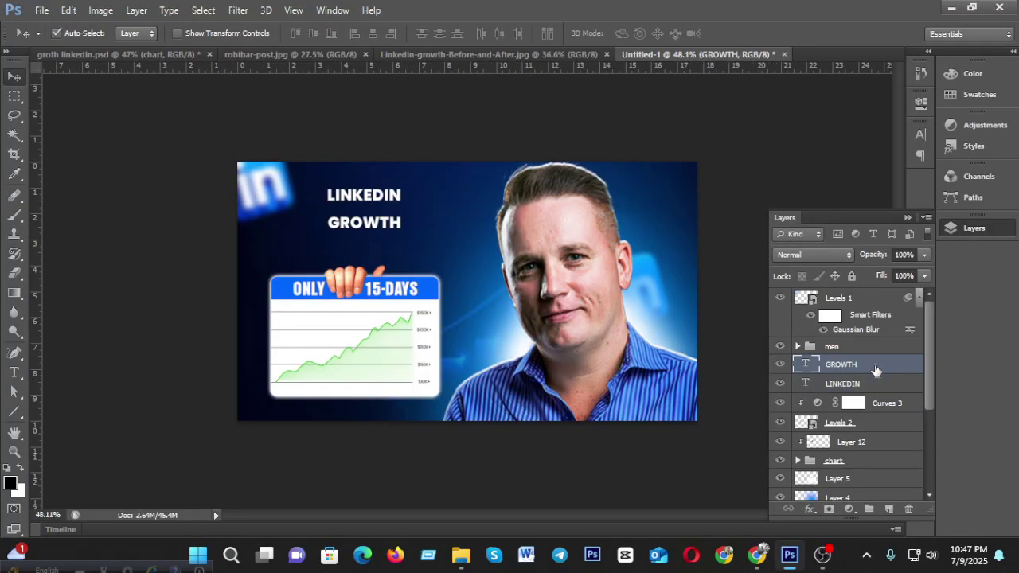
{"action": "key", "text": "shift+Up"}
{"action": "key", "text": "shift+Up"}
{"action": "key", "text": "Up"}
{"action": "key", "text": "Up"}
{"action": "key", "text": "Up"}
{"action": "key", "text": "Up"}
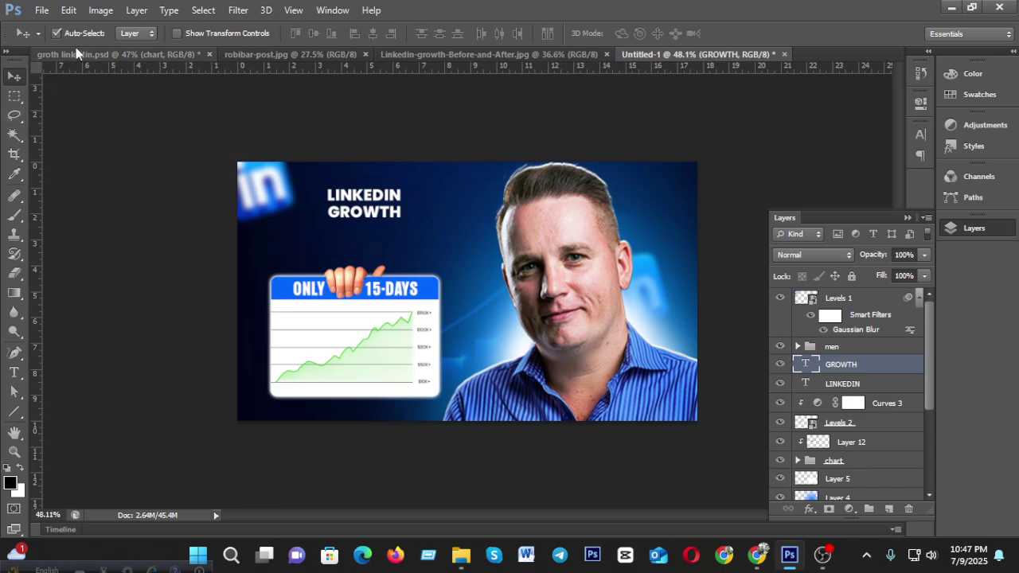
Check the headline size in groth linkedin.psd, and in Untitled-1 enlarge both text layers together to about 241% between the logo and the man.
{"action": "left_click", "coordinate": [103, 54]}
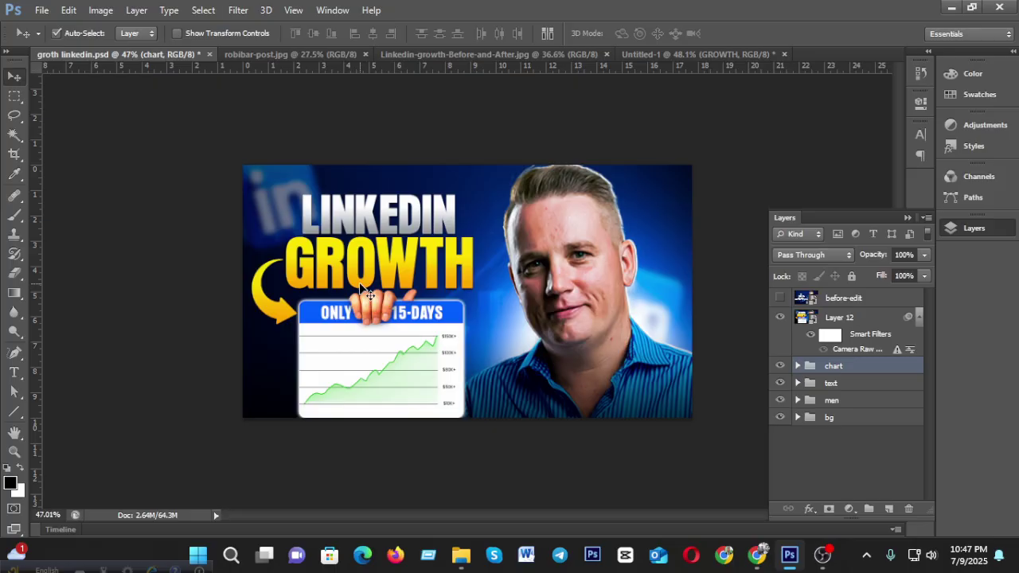
{"action": "left_click", "coordinate": [644, 57]}
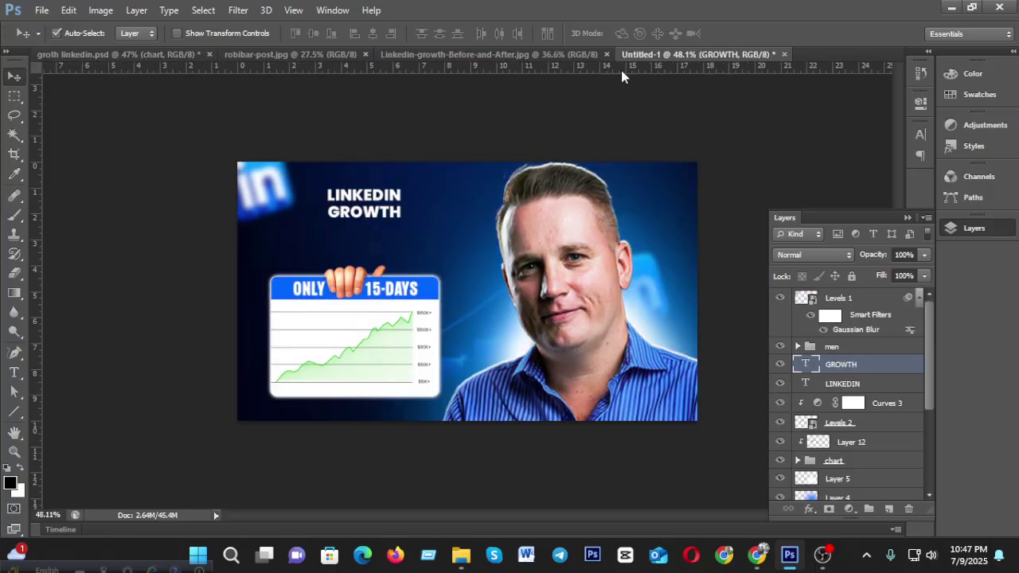
{"action": "left_click", "coordinate": [853, 384], "text": "shift"}
{"action": "key", "text": "ctrl+t"}
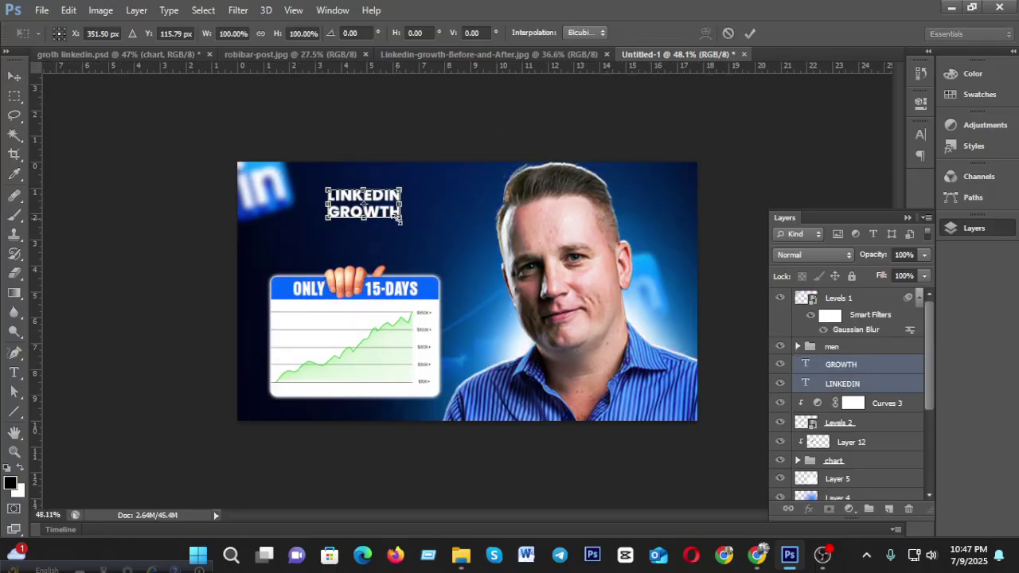
{"action": "left_click_drag", "start_coordinate": [399, 216], "coordinate": [464, 253]}
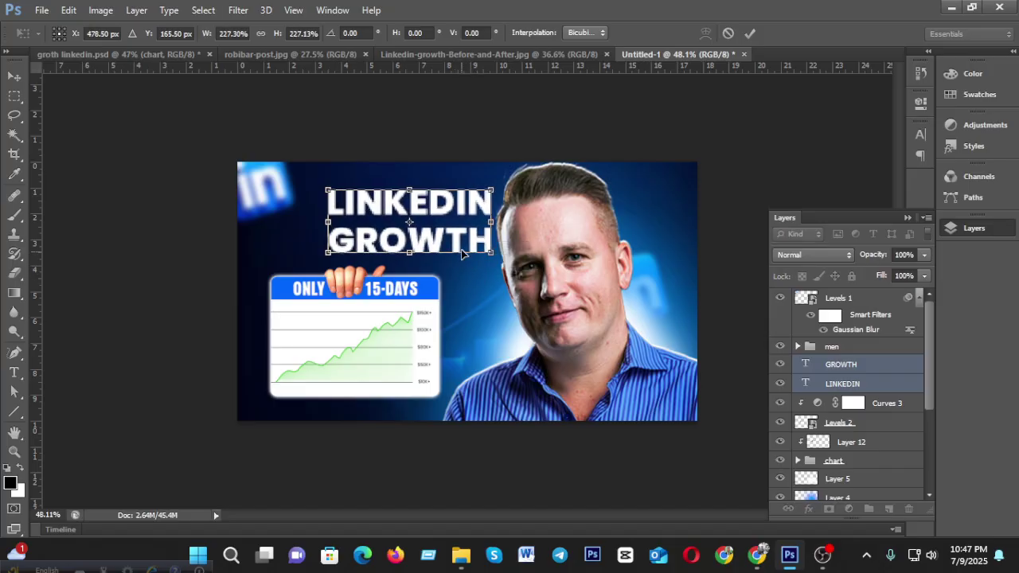
{"action": "left_click_drag", "start_coordinate": [476, 209], "coordinate": [444, 215]}
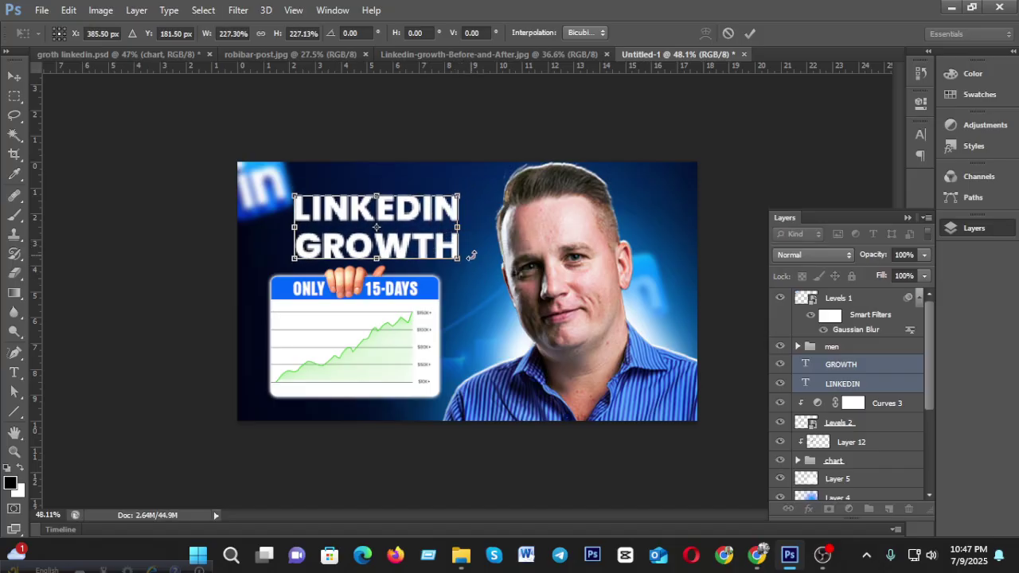
{"action": "left_click_drag", "start_coordinate": [459, 259], "coordinate": [484, 269]}
{"action": "left_click_drag", "start_coordinate": [482, 216], "coordinate": [472, 215]}
{"action": "left_click_drag", "start_coordinate": [379, 229], "coordinate": [394, 222]}
{"action": "mouse_move", "coordinate": [487, 182]}
{"action": "left_mouse_down"}
{"action": "mouse_move", "coordinate": [500, 169]}
{"action": "mouse_move", "coordinate": [481, 188]}
{"action": "left_mouse_up"}
{"action": "left_click_drag", "start_coordinate": [438, 231], "coordinate": [438, 226]}
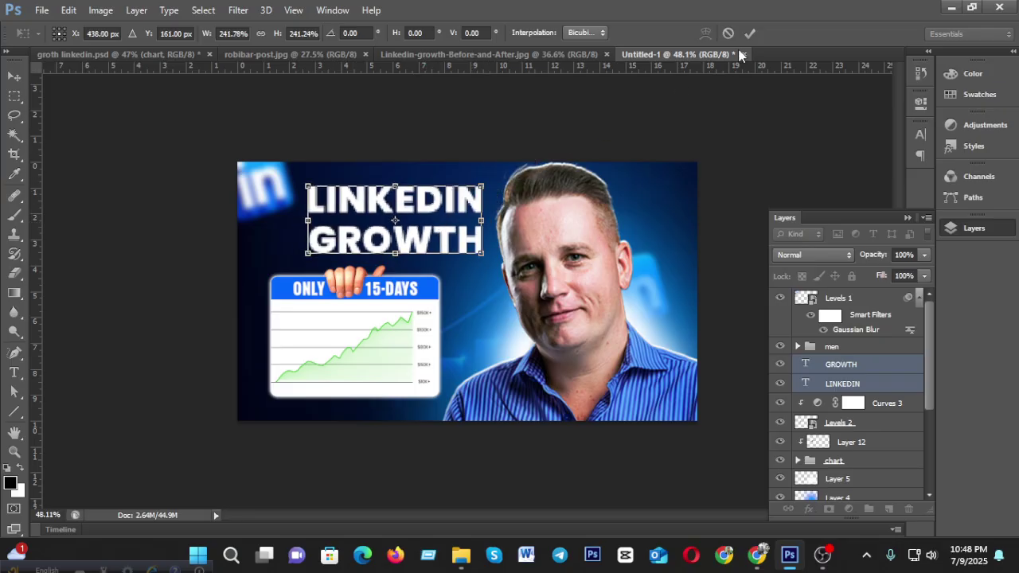
{"action": "left_click", "coordinate": [747, 33]}
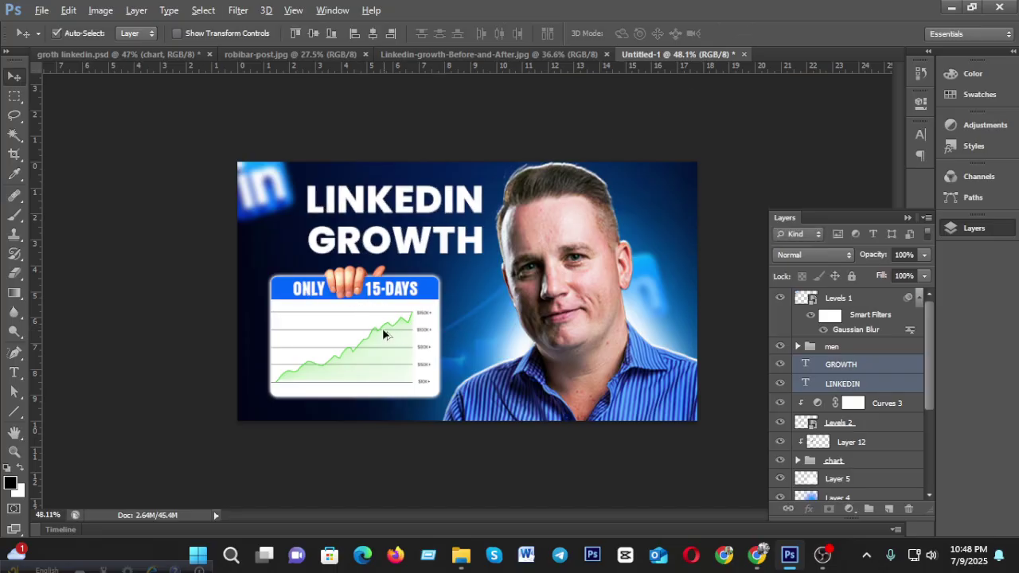
Review the enlarged headline in the whole composition, compare it with groth linkedin.psd, and return to Untitled-1.
{"action": "scroll", "coordinate": [382, 332], "scroll_direction": "down", "scroll_amount": 5}
{"action": "scroll", "coordinate": [432, 352], "scroll_direction": "up", "scroll_amount": 5}
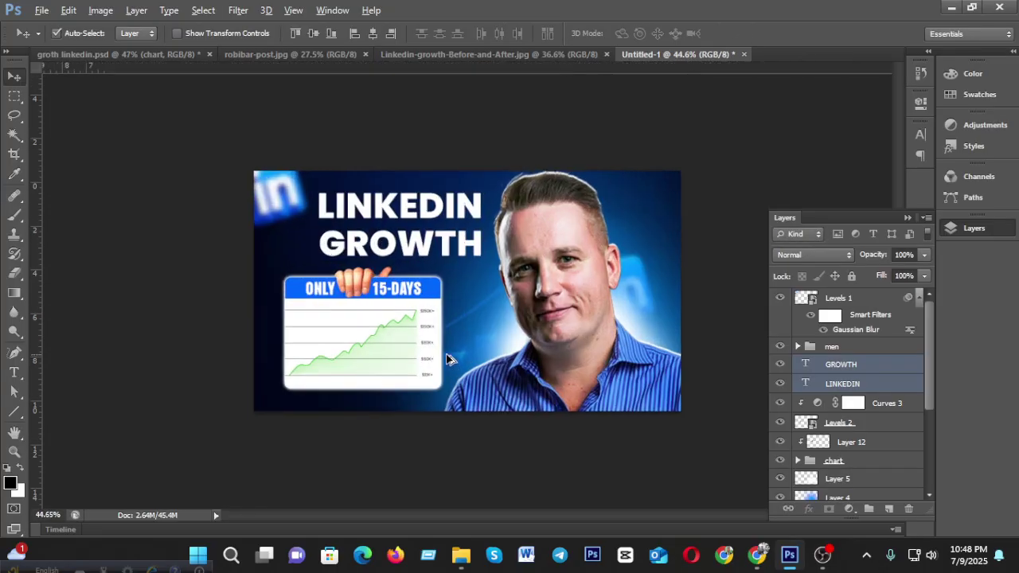
{"action": "scroll", "coordinate": [447, 359], "scroll_direction": "up", "scroll_amount": 1}
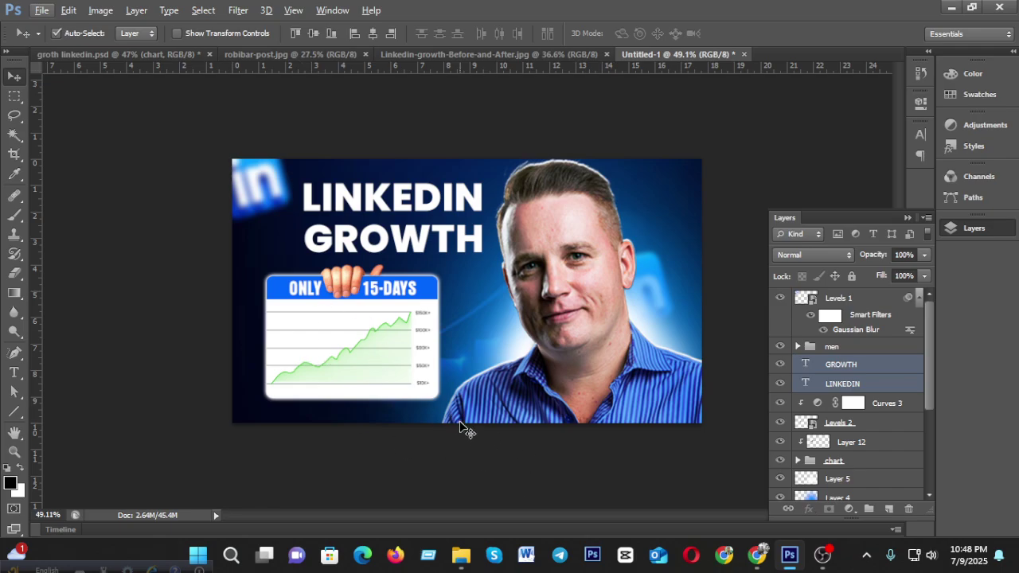
{"action": "left_click", "coordinate": [114, 54]}
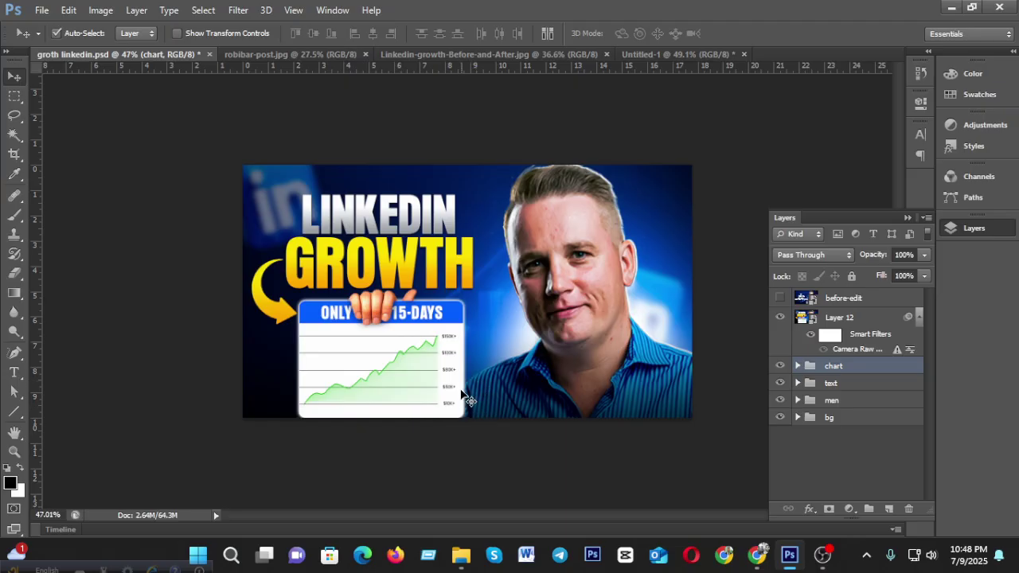
{"action": "left_click", "coordinate": [647, 55]}
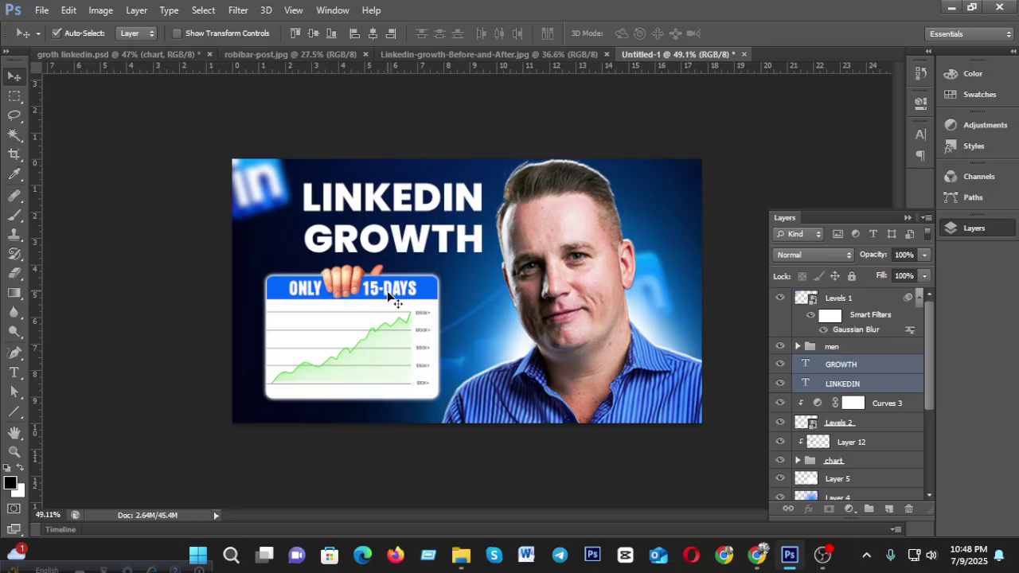
Move the chart and hand layers together down to the canvas's lower edge, and reorder them above the men group.
{"action": "left_click", "coordinate": [884, 404]}
{"action": "left_click", "coordinate": [848, 461], "text": "shift"}
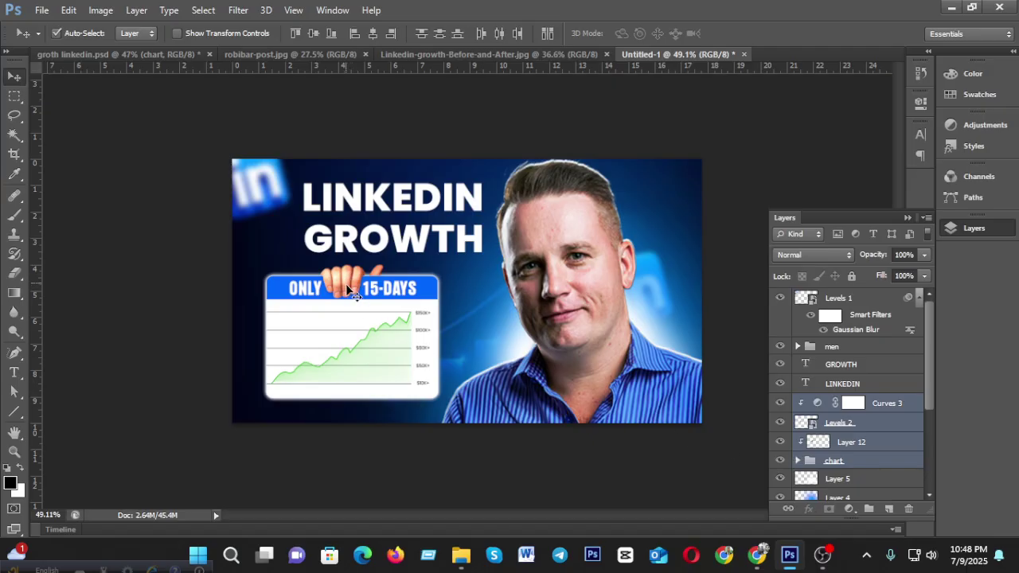
{"action": "left_click_drag", "start_coordinate": [348, 291], "coordinate": [366, 313]}
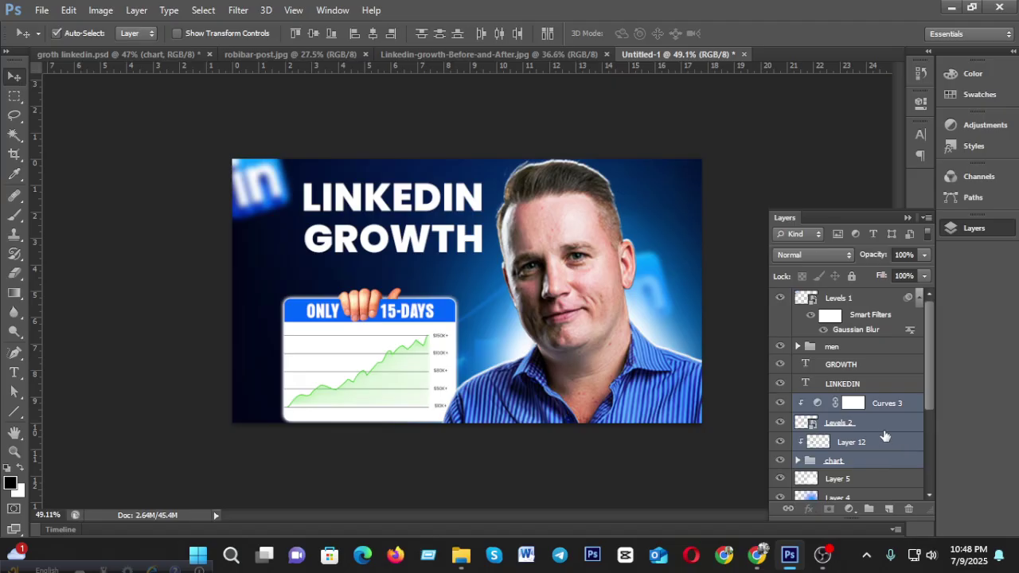
{"action": "left_click_drag", "start_coordinate": [884, 436], "coordinate": [863, 340]}
{"action": "left_click_drag", "start_coordinate": [395, 353], "coordinate": [394, 359]}
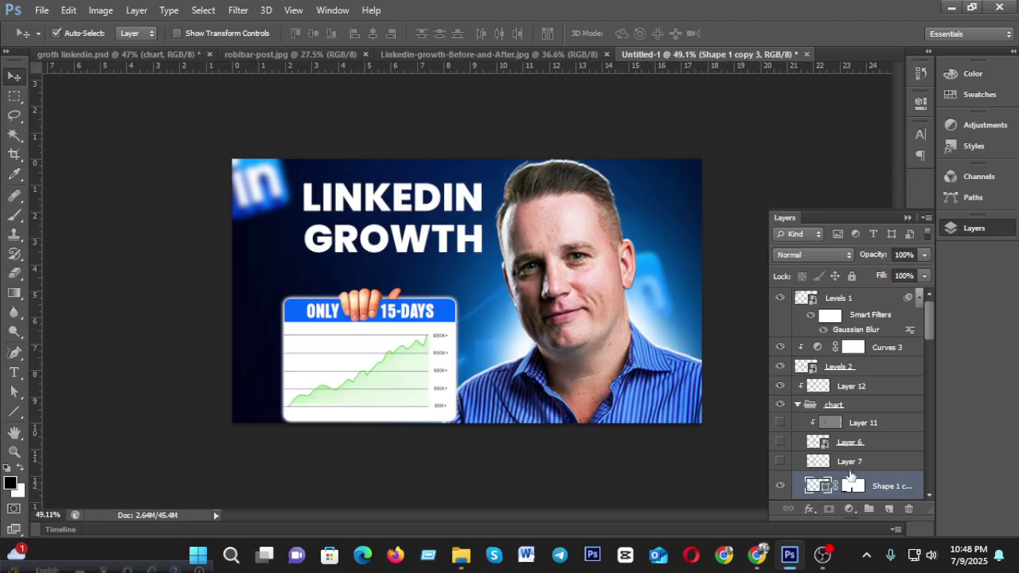
{"action": "left_click", "coordinate": [796, 406]}
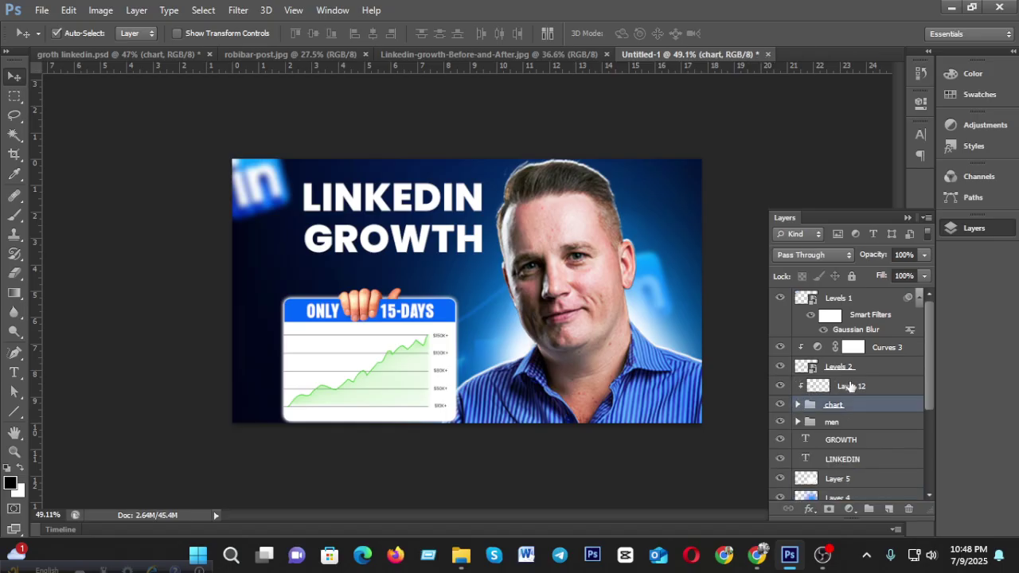
Try to free-transform Levels 2, Layer 12 and the chart group together, accepting the missing fonts and keeping layers.
{"action": "left_click", "coordinate": [867, 364], "text": "shift"}
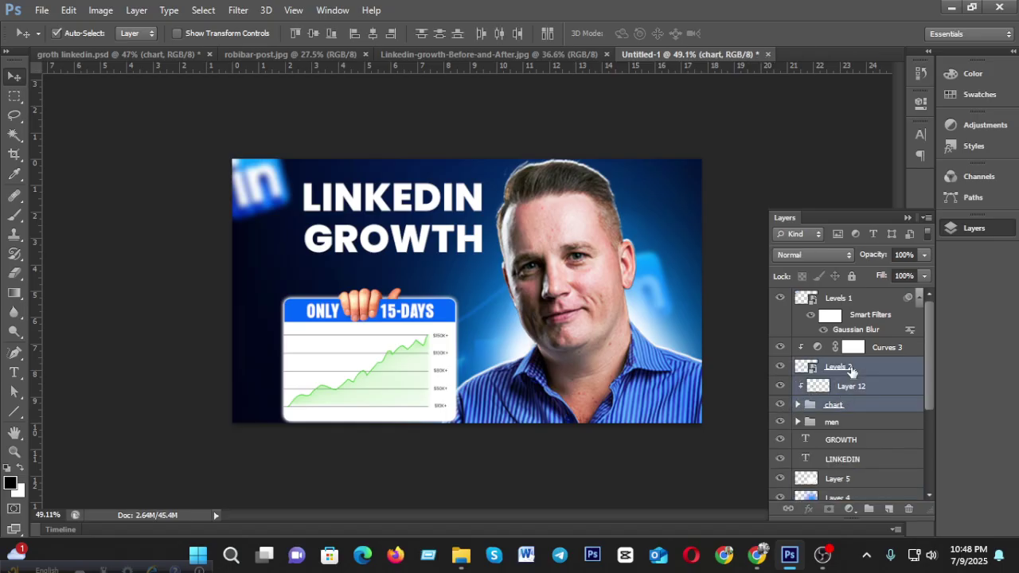
{"action": "key", "text": "ctrl+e"}
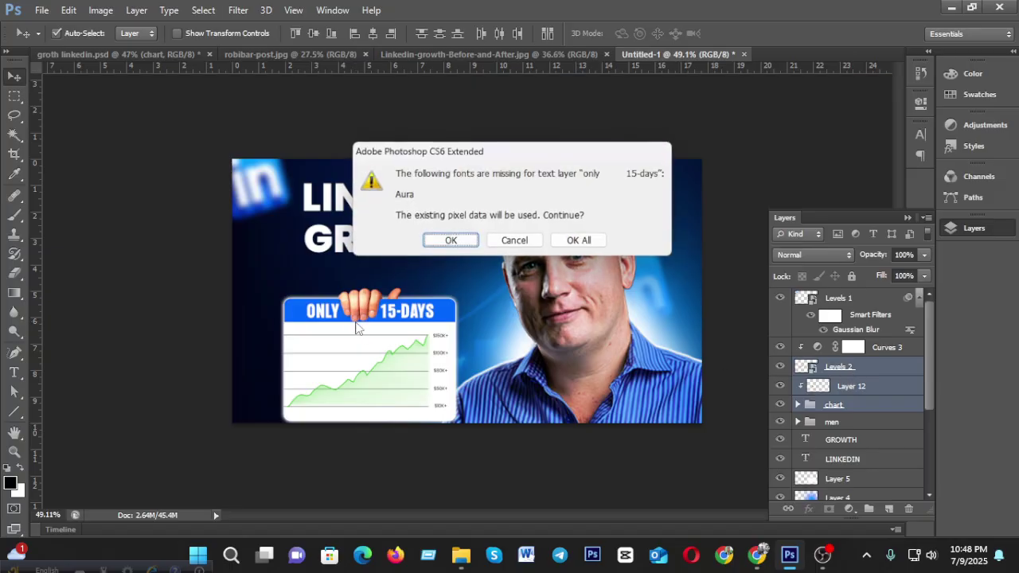
{"action": "left_click", "coordinate": [439, 245]}
{"action": "left_click", "coordinate": [456, 243]}
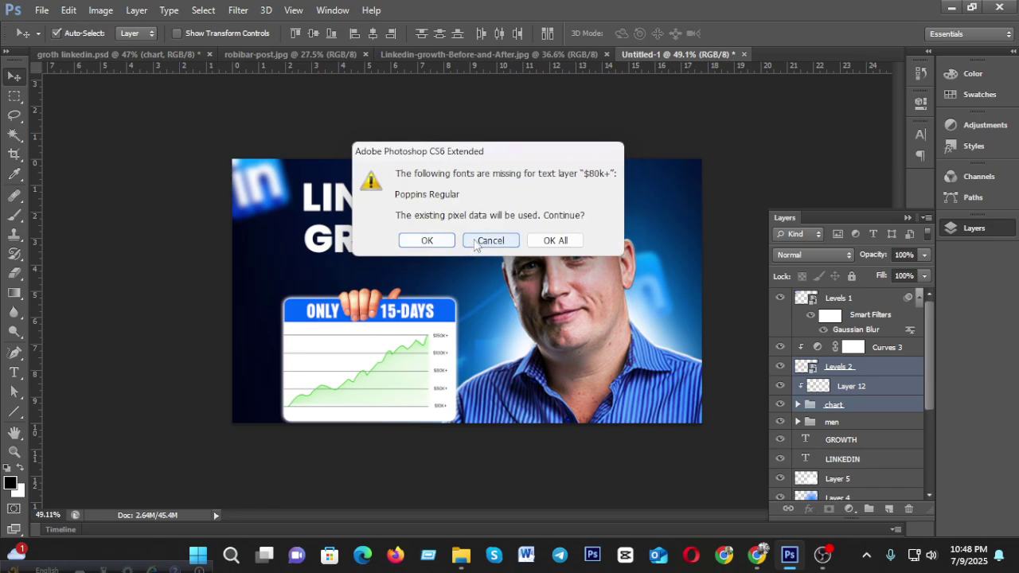
{"action": "left_click", "coordinate": [548, 241]}
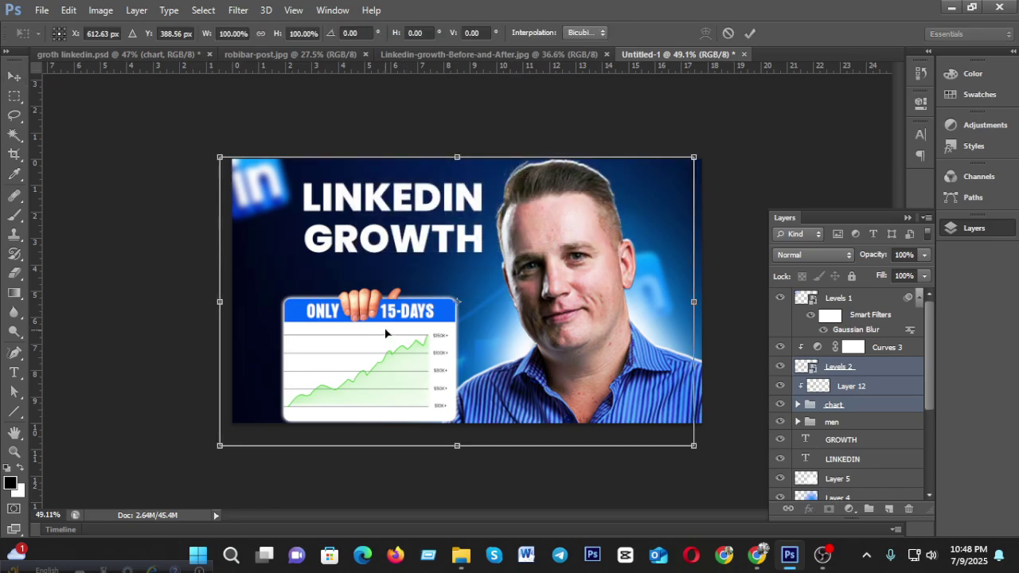
{"action": "left_click", "coordinate": [511, 231]}
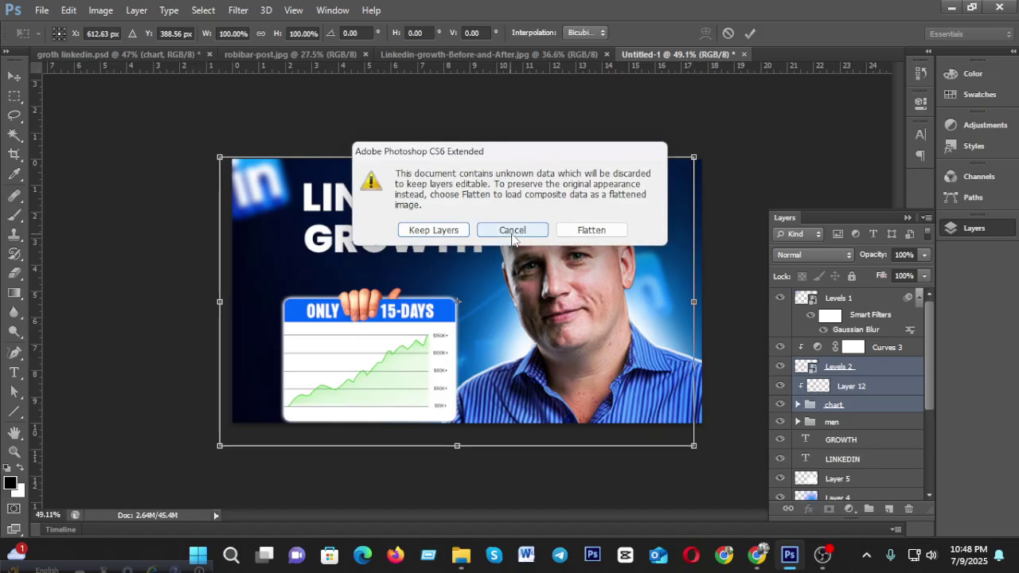
{"action": "left_click", "coordinate": [510, 232]}
{"action": "left_click", "coordinate": [511, 231]}
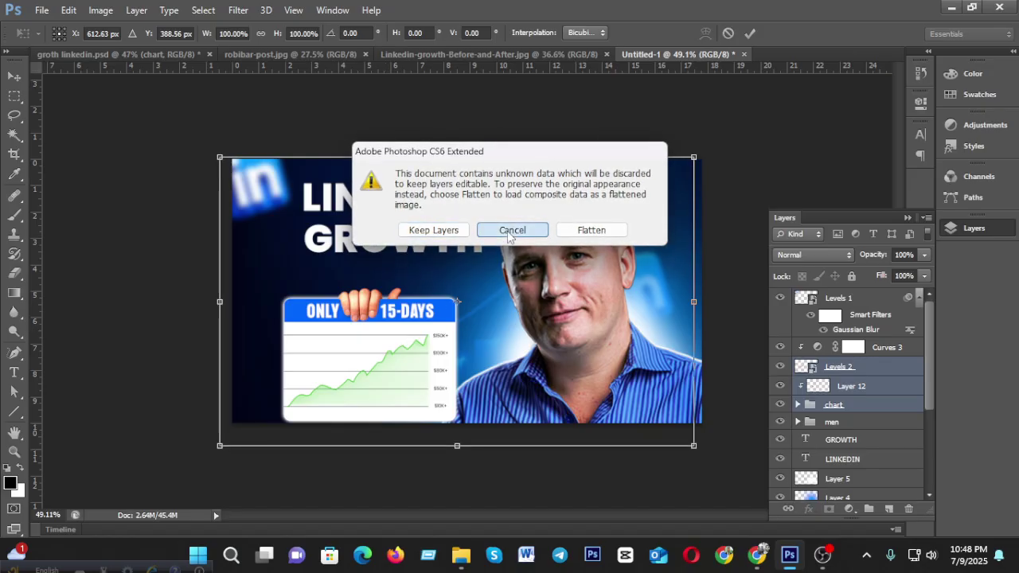
{"action": "left_click", "coordinate": [510, 231]}
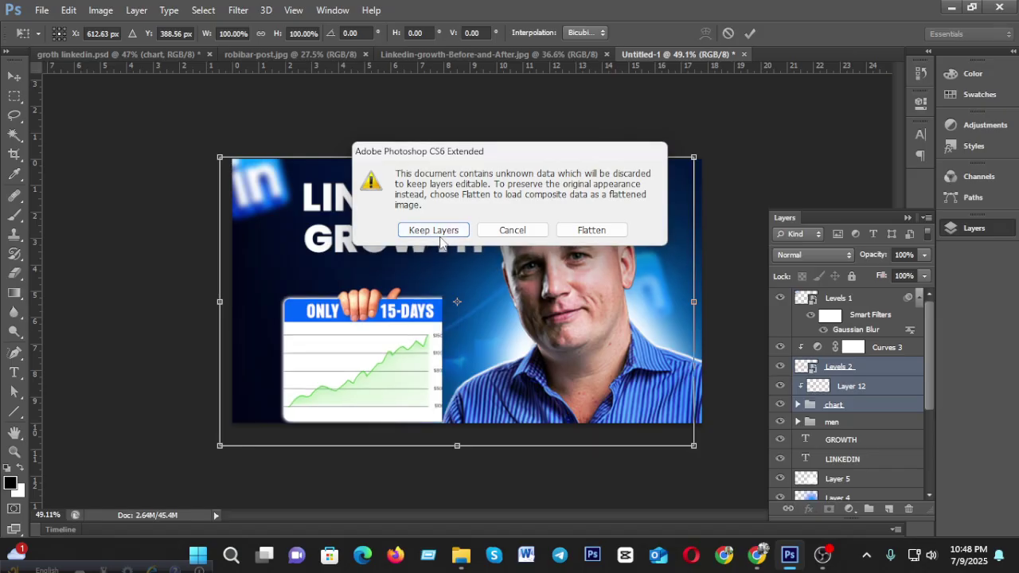
{"action": "left_click", "coordinate": [433, 233]}
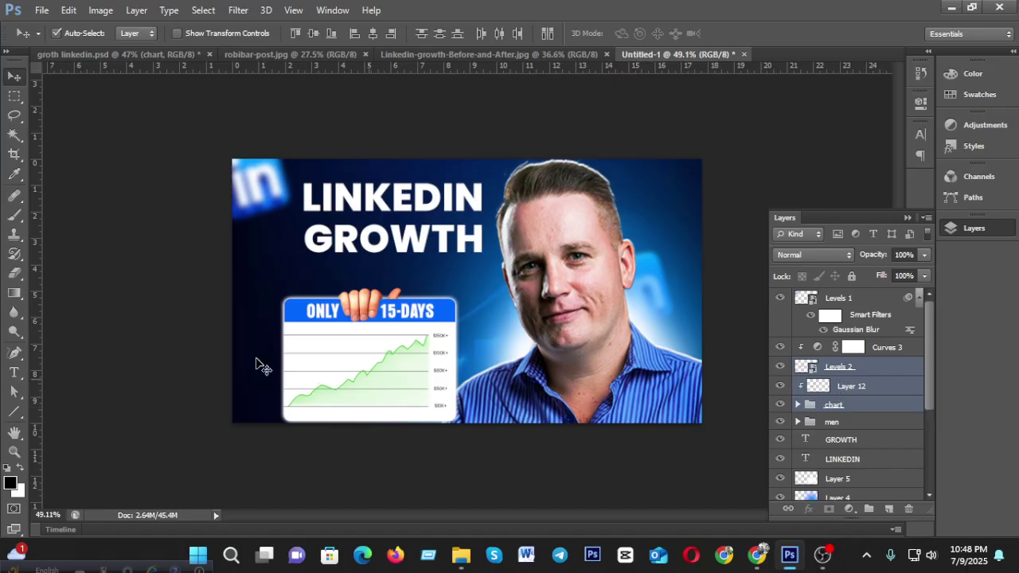
Nudge the chart and hand slightly right and down, and compare their placement with groth linkedin.psd before returning to Untitled-1.
{"action": "left_click_drag", "start_coordinate": [356, 313], "coordinate": [363, 319]}
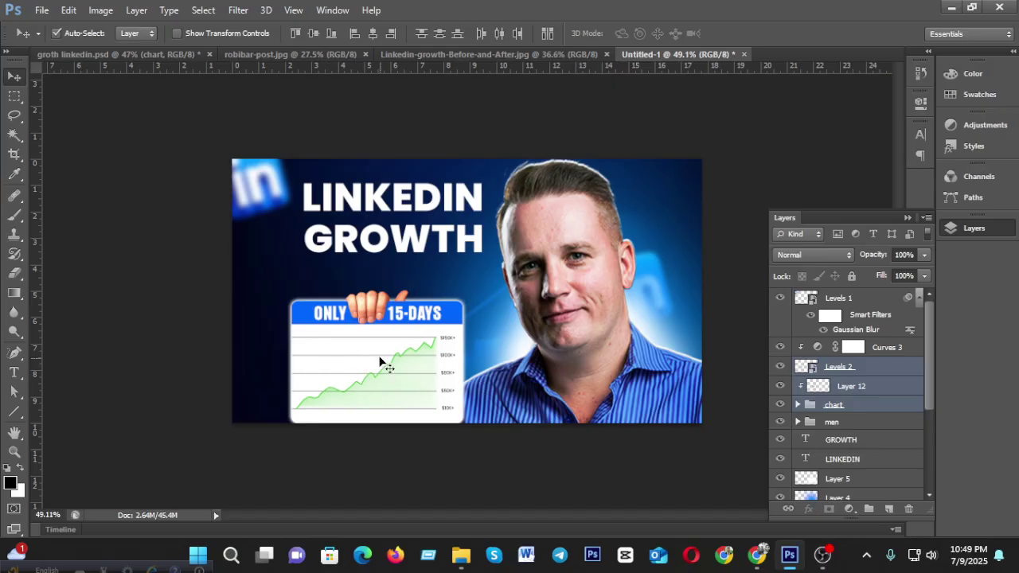
{"action": "left_click", "coordinate": [141, 56]}
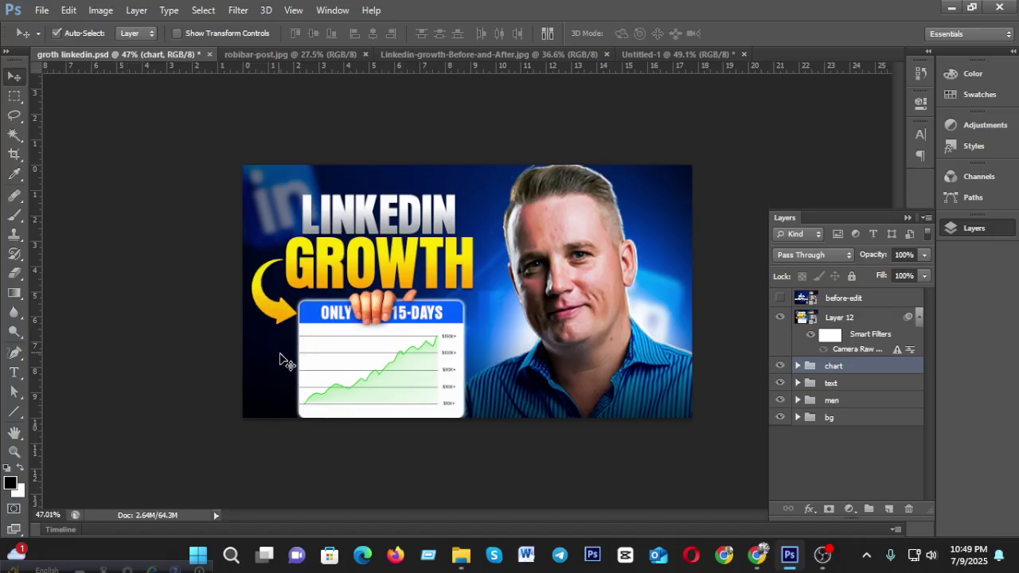
{"action": "left_click", "coordinate": [667, 57]}
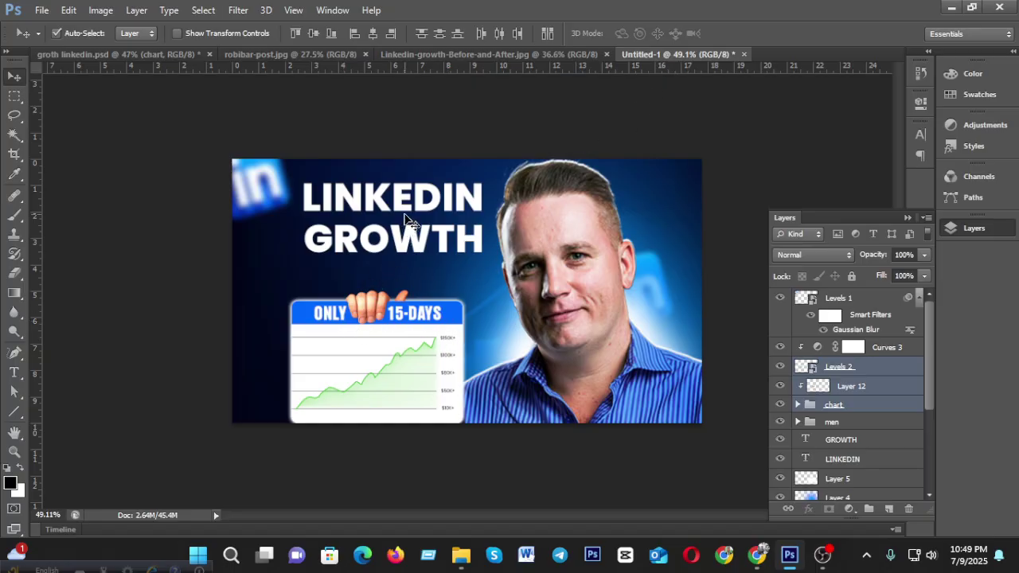
Move the LINKEDIN and GROWTH texts down close above the chart, and scale LINKEDIN to about 85%.
{"action": "left_click_drag", "start_coordinate": [404, 208], "coordinate": [422, 231]}
{"action": "key", "text": "ctrl+t"}
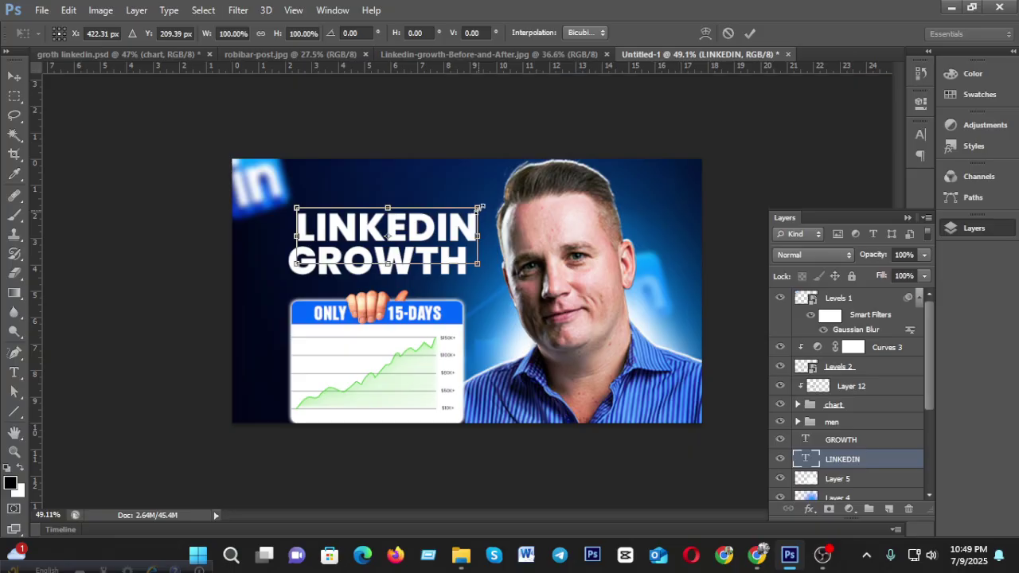
{"action": "left_click_drag", "start_coordinate": [478, 207], "coordinate": [450, 216]}
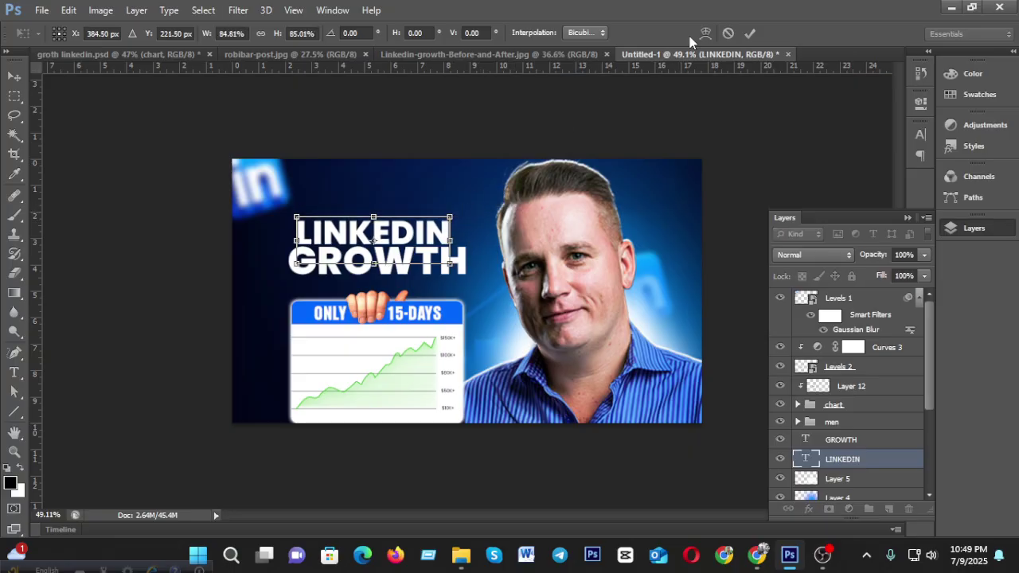
{"action": "left_click", "coordinate": [749, 33]}
Align the resized LINKEDIN text and the GROWTH text on their horizontal centres.
{"action": "left_click", "coordinate": [402, 272]}
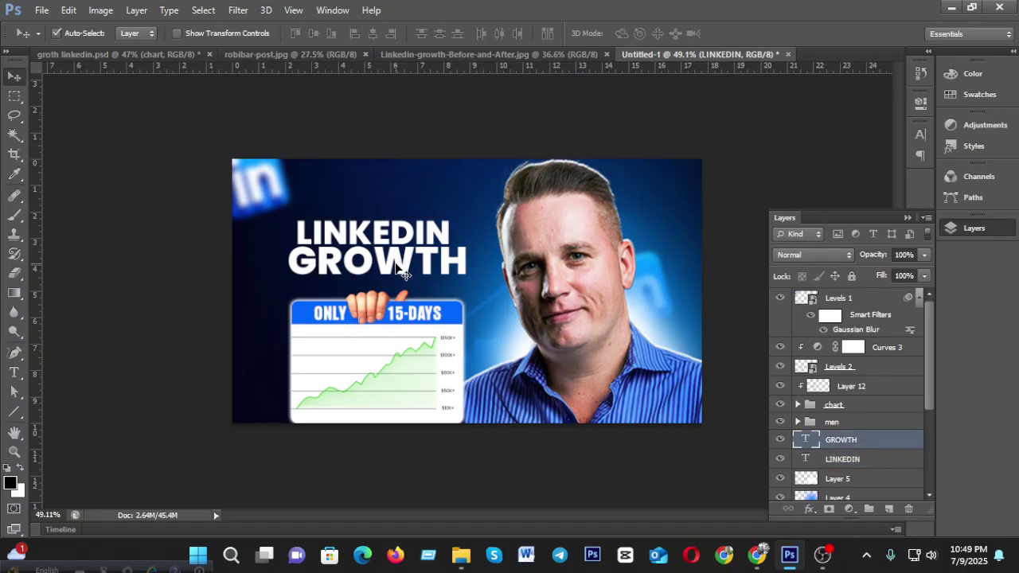
{"action": "left_click", "coordinate": [843, 462], "text": "shift"}
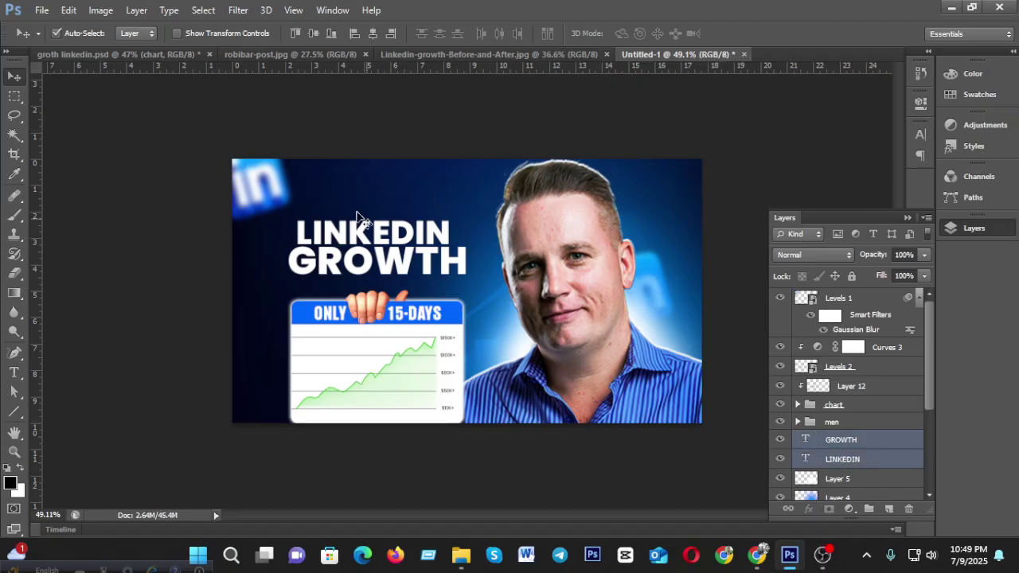
{"action": "left_click", "coordinate": [372, 34]}
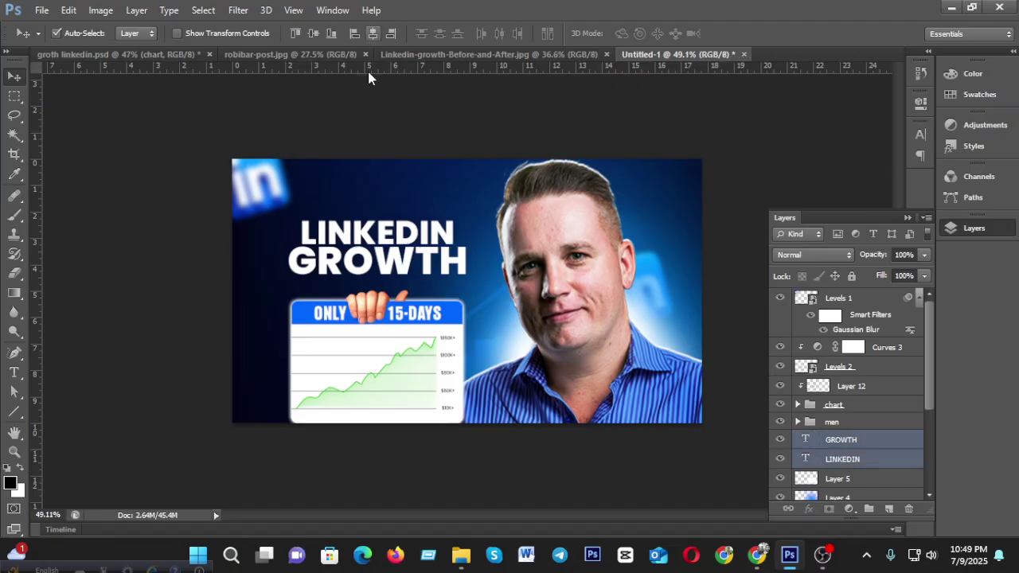
Add a linear Gradient Overlay layer style to the GROWTH text using the orange-to-yellow preset.
{"action": "left_click", "coordinate": [840, 440]}
{"action": "right_click", "coordinate": [802, 444]}
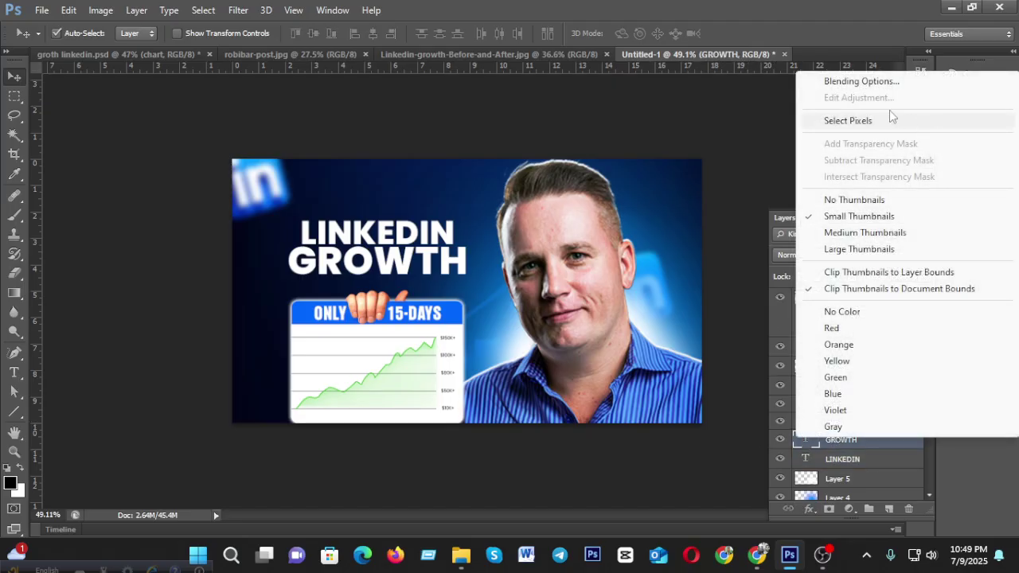
{"action": "left_click", "coordinate": [887, 79]}
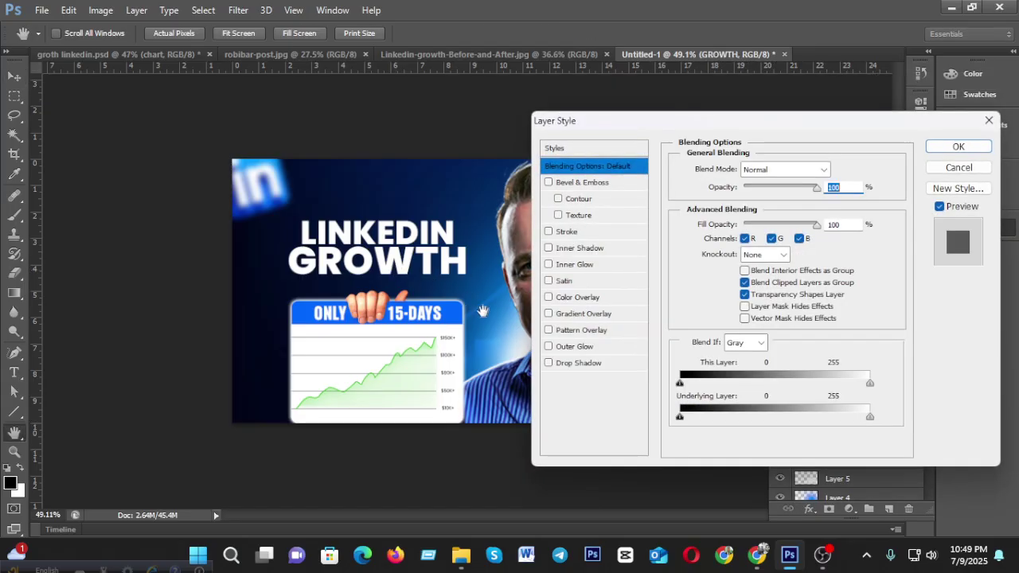
{"action": "left_click", "coordinate": [570, 318]}
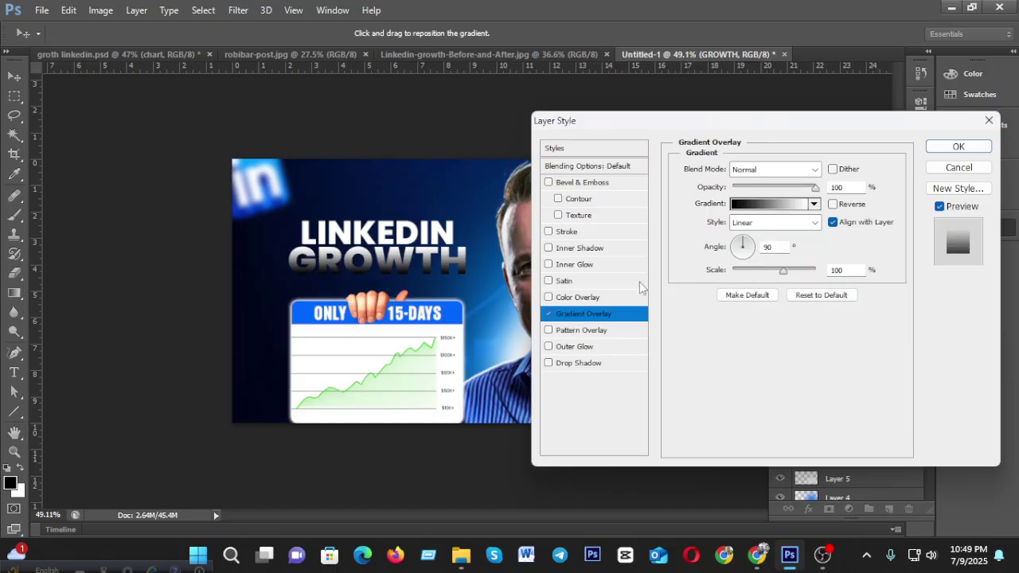
{"action": "left_click", "coordinate": [748, 205]}
{"action": "left_click", "coordinate": [896, 121]}
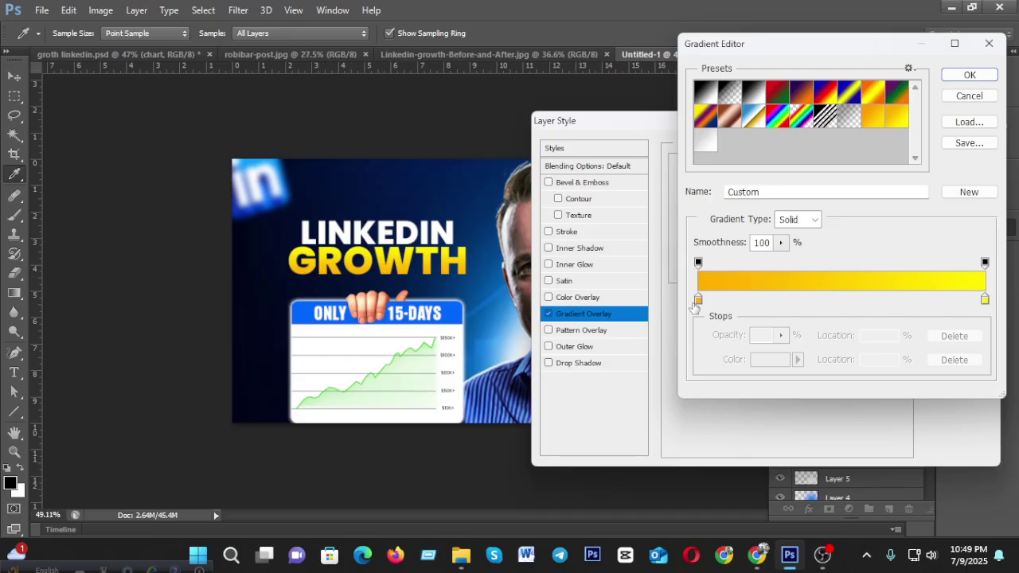
Open the colour of the gradient's orange stop and copy its hex code, ffae00.
{"action": "left_click", "coordinate": [699, 300]}
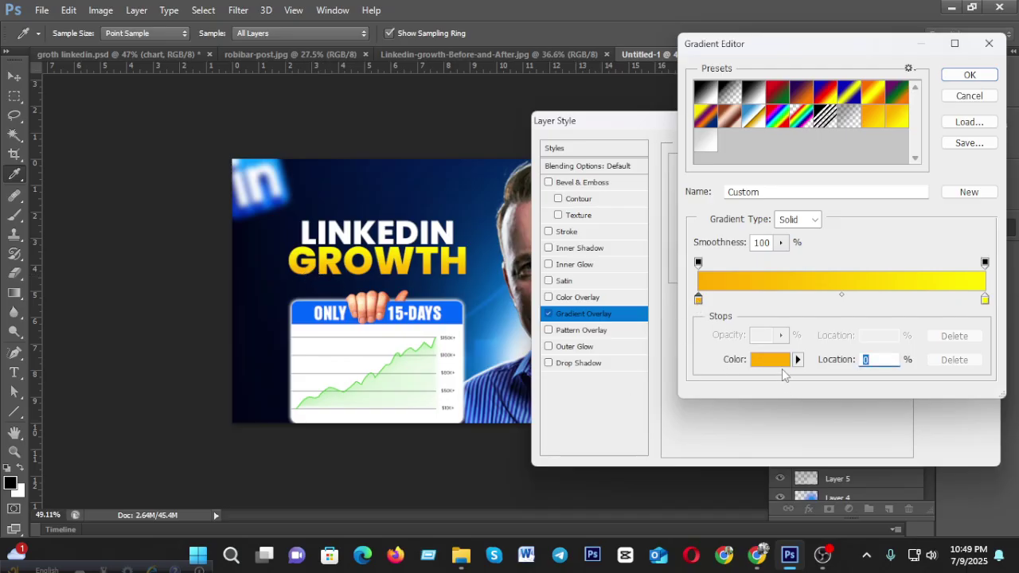
{"action": "left_click", "coordinate": [769, 362]}
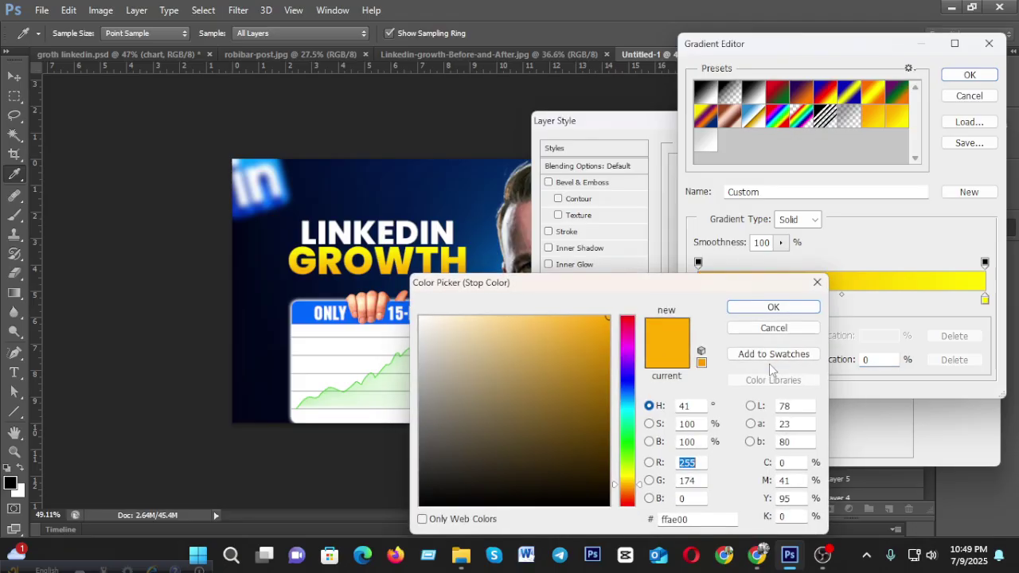
{"action": "left_click", "coordinate": [721, 520]}
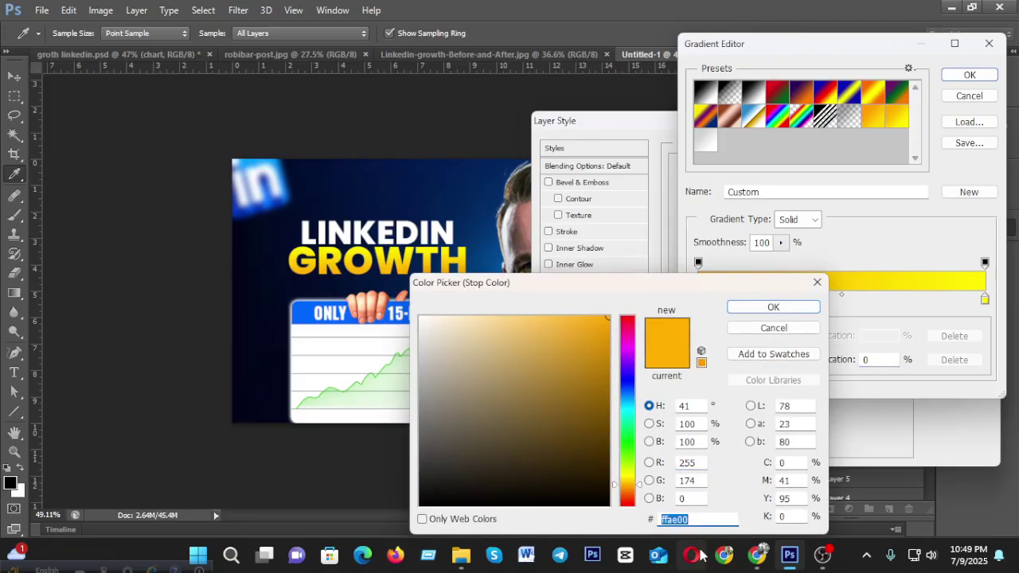
Switch to Chrome, draft "YELLOW" with "ffae00 /" below it in the Facebook group chat, and return to Photoshop.
{"action": "mouse_move", "coordinate": [757, 555]}
{"action": "left_click", "coordinate": [632, 464]}
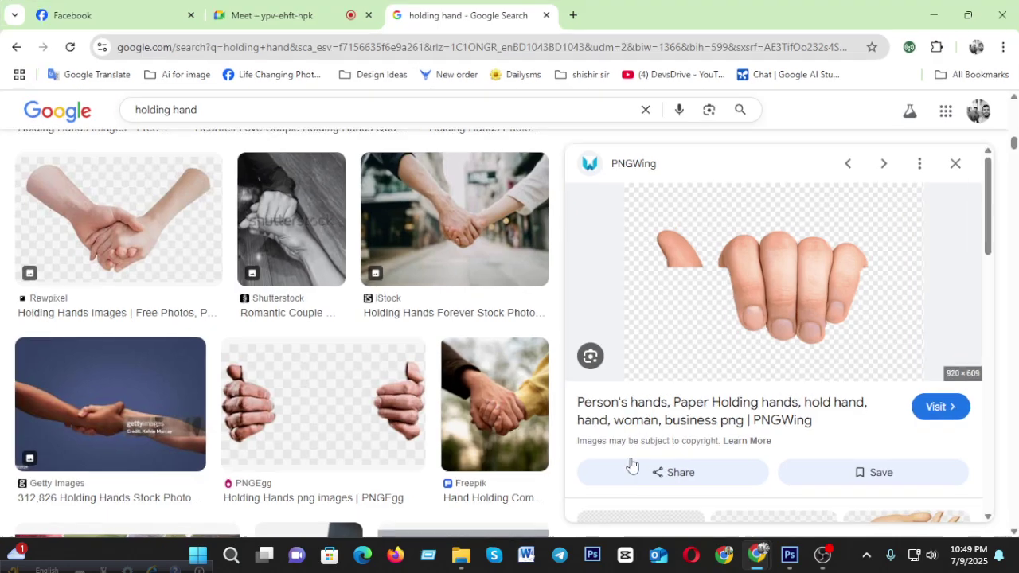
{"action": "left_click", "coordinate": [111, 8]}
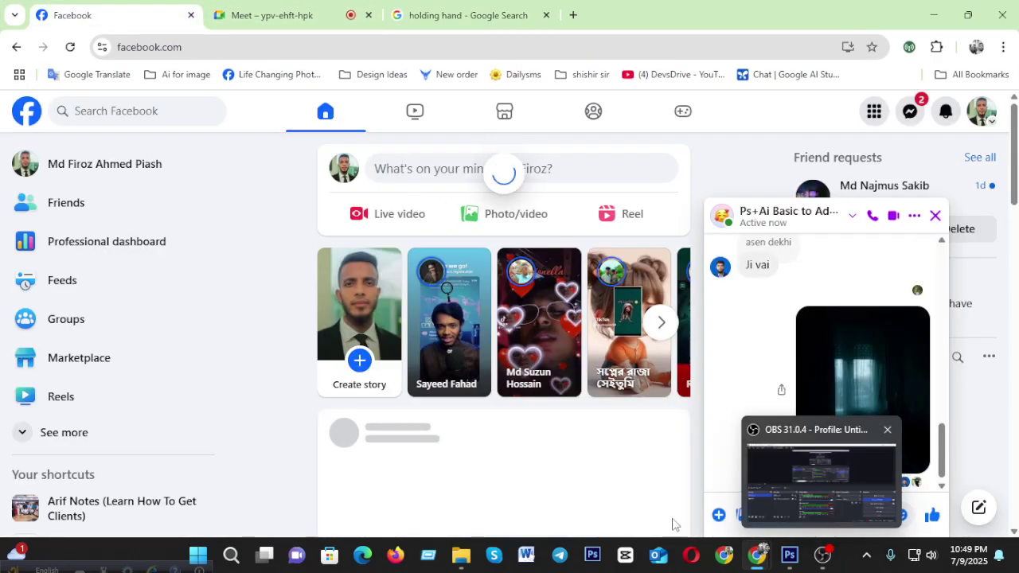
{"action": "left_click", "coordinate": [847, 514]}
{"action": "type", "text": "T"}
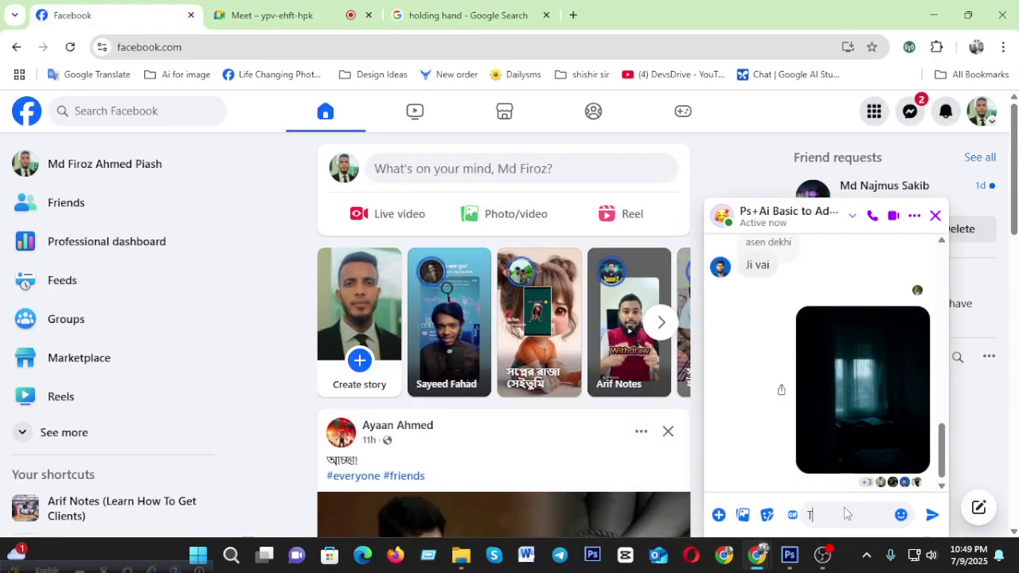
{"action": "key", "text": "BackSpace"}
{"action": "type", "text": "YE"}
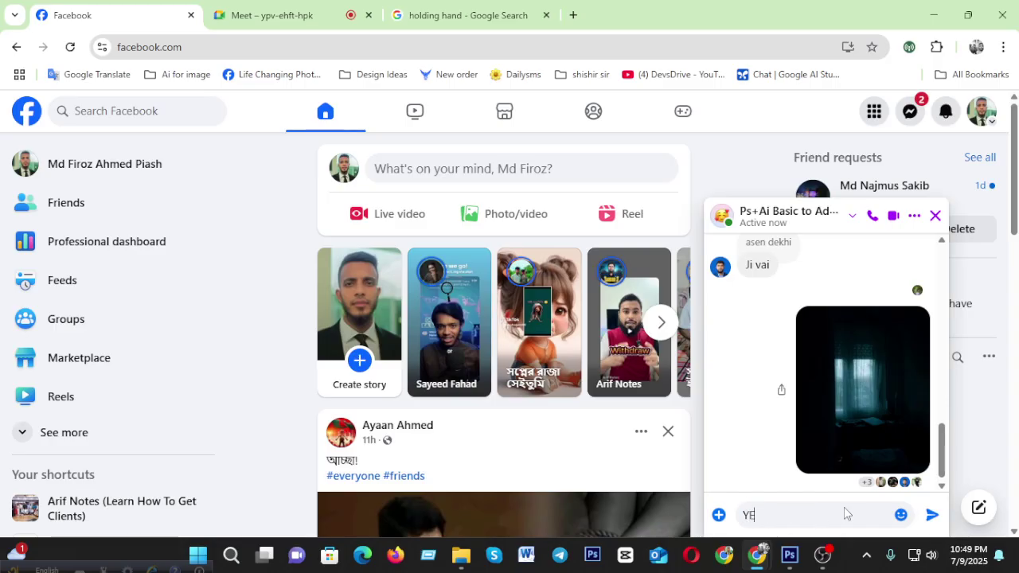
{"action": "type", "text": "LLOW"}
{"action": "key", "text": "shift+Return"}
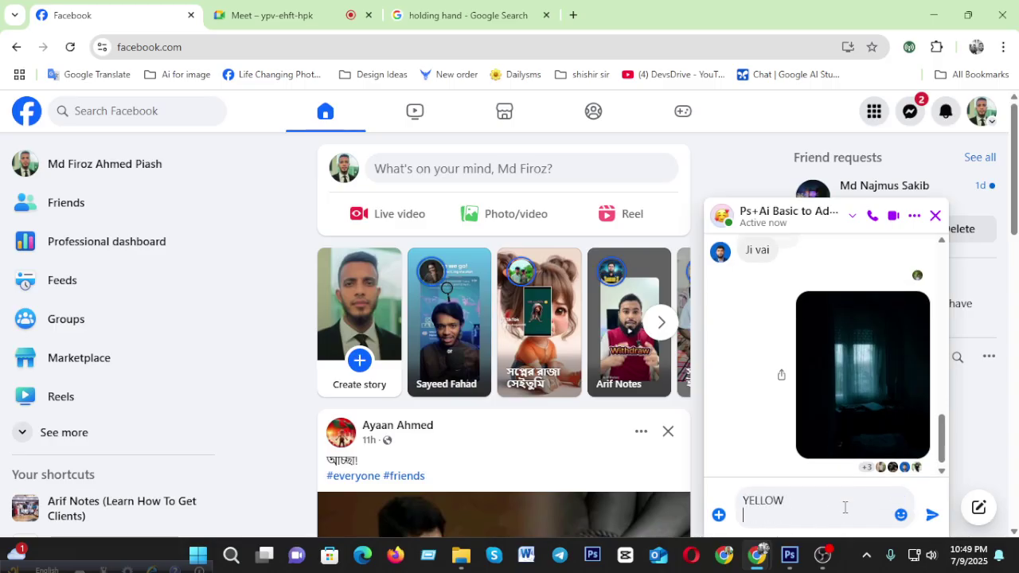
{"action": "type", "text": "ffae00"}
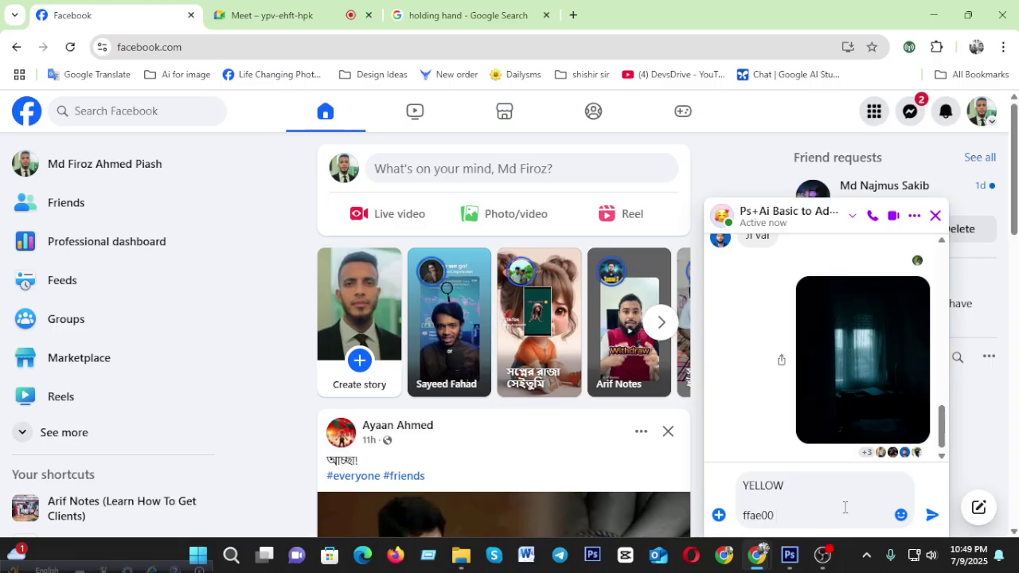
{"action": "type", "text": " /"}
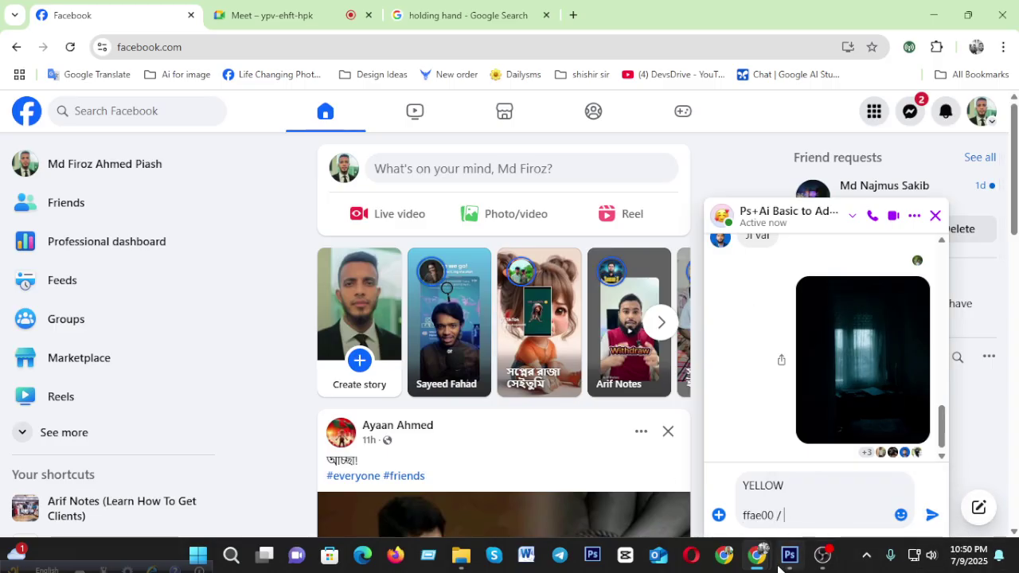
{"action": "key", "text": "alt+Tab"}
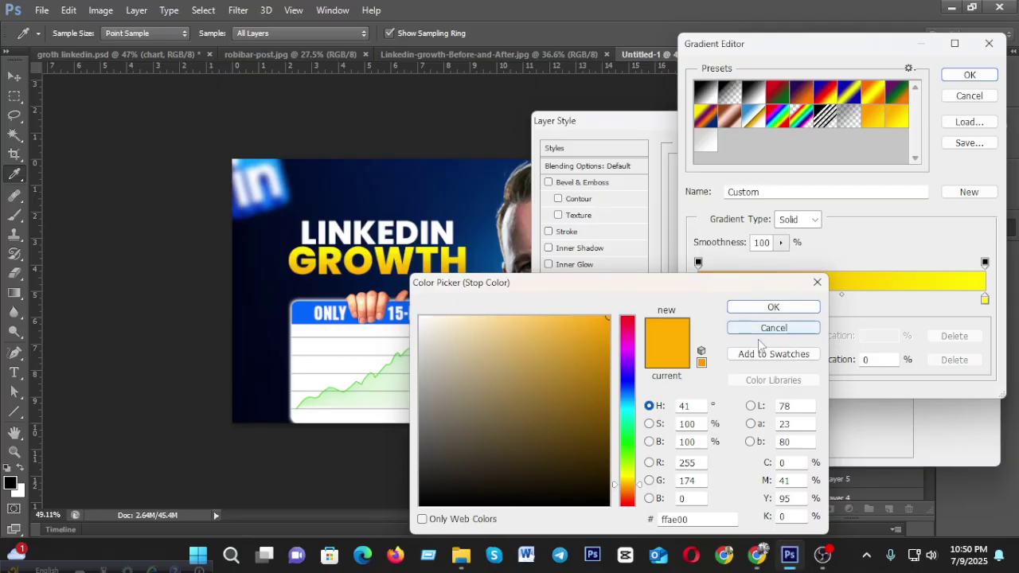
Open the colour of the gradient's yellow stop and copy its hex code, fff000.
{"action": "left_click", "coordinate": [814, 328]}
{"action": "left_click", "coordinate": [984, 304]}
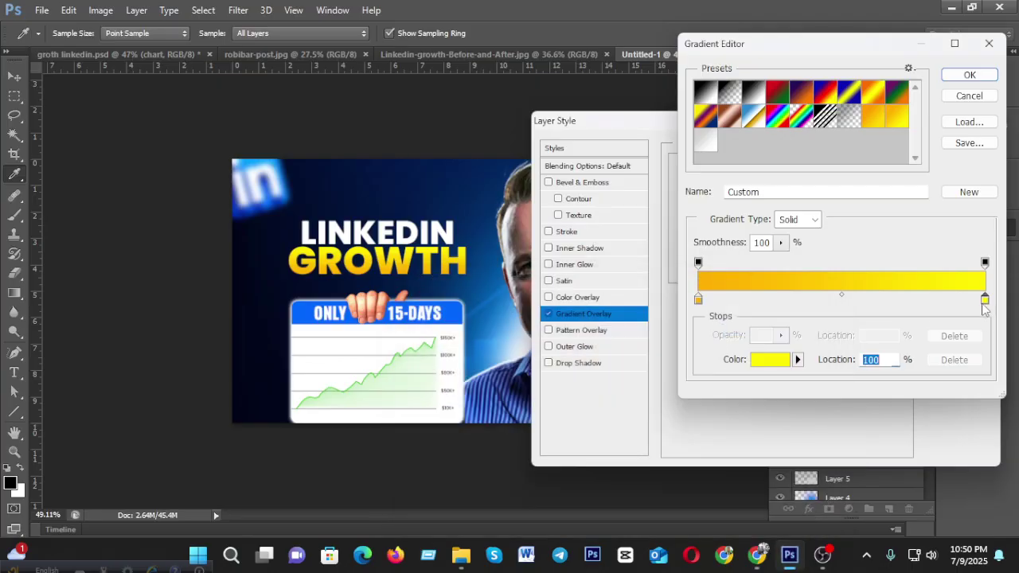
{"action": "left_click", "coordinate": [781, 362]}
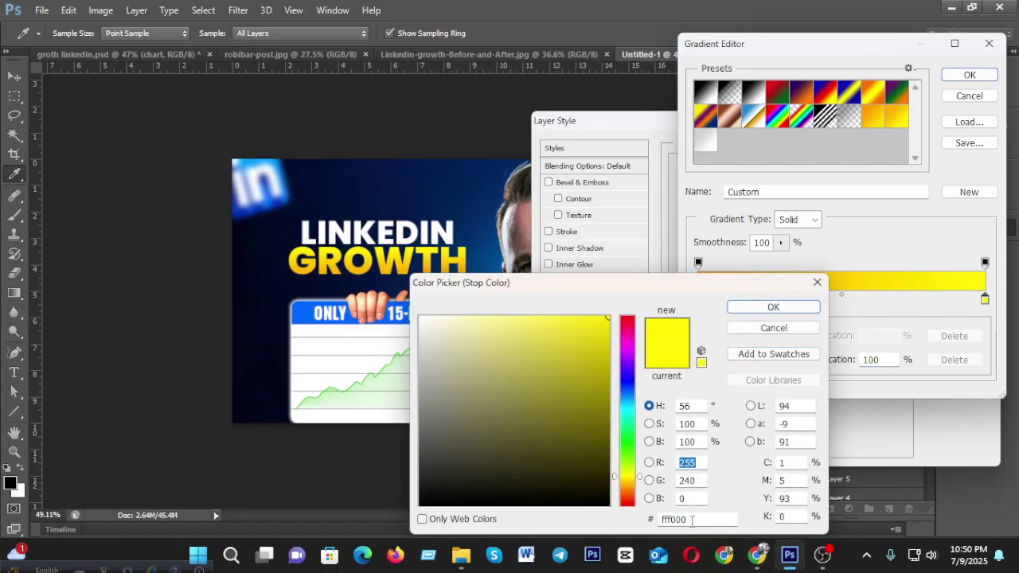
{"action": "left_click_drag", "start_coordinate": [692, 521], "coordinate": [637, 519]}
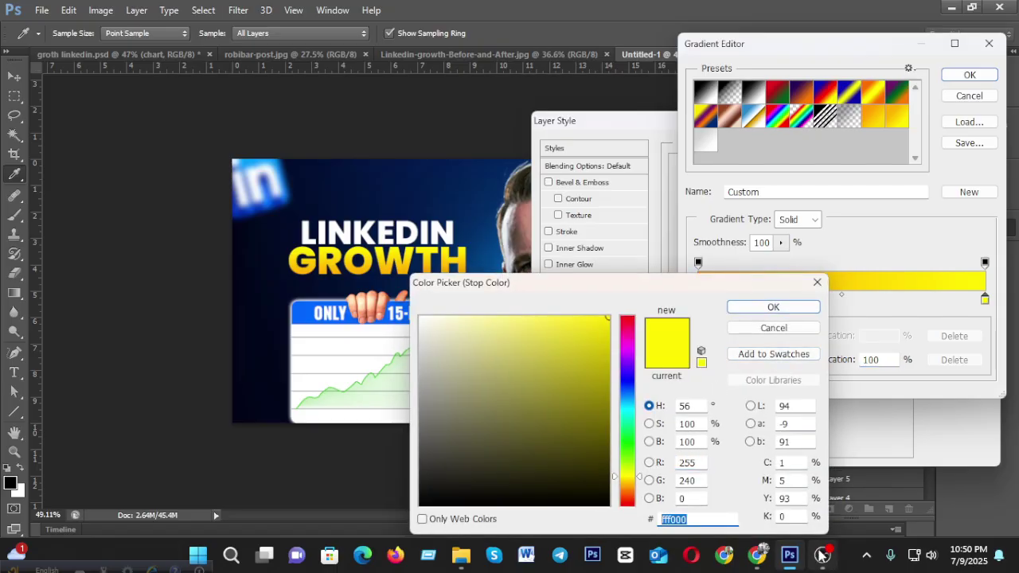
Switch to Chrome, add fff000 to the YELLOW message draft, send it to the group chat, and return to Photoshop.
{"action": "mouse_move", "coordinate": [757, 555]}
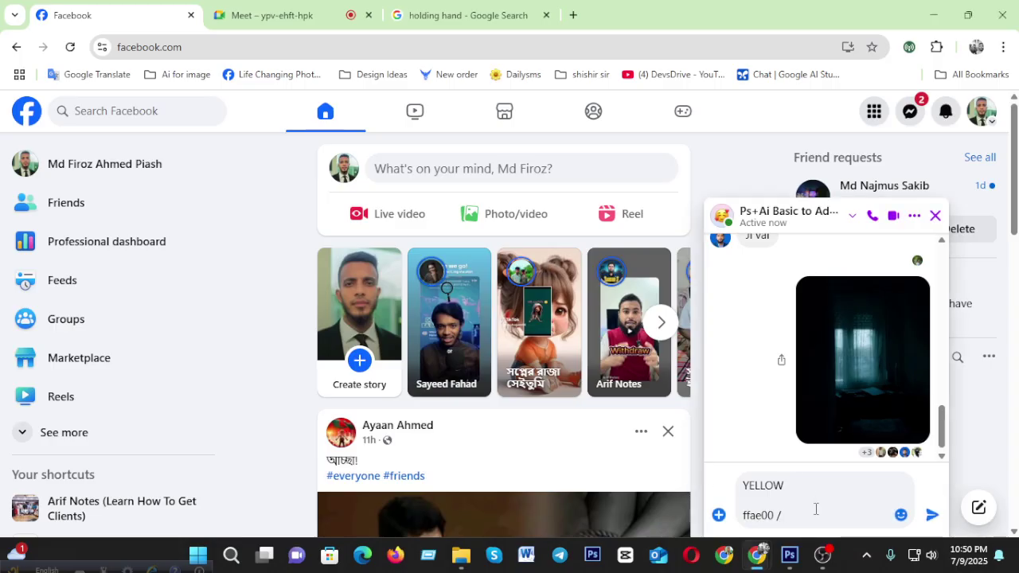
{"action": "left_click", "coordinate": [932, 515]}
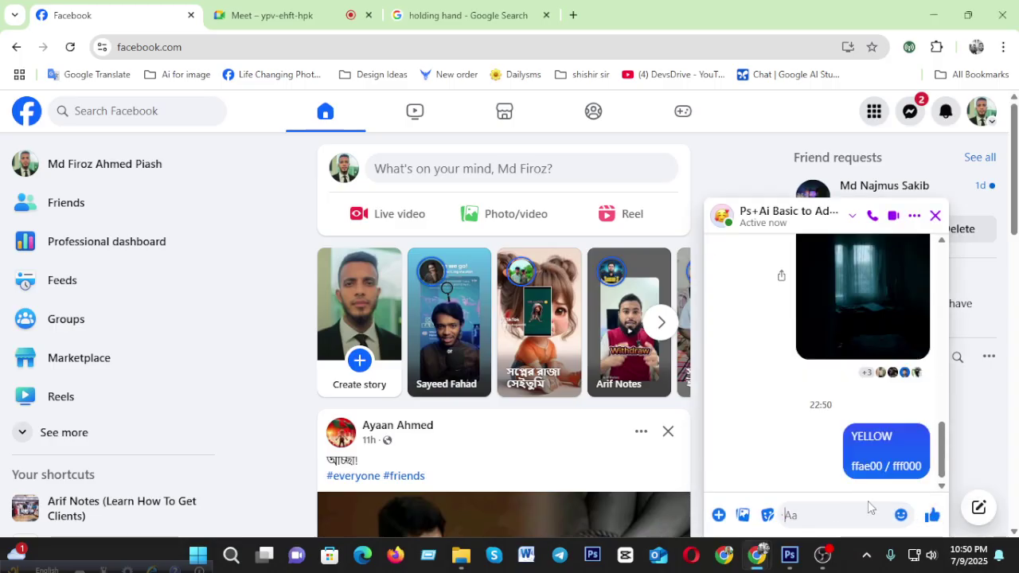
{"action": "left_click", "coordinate": [932, 14]}
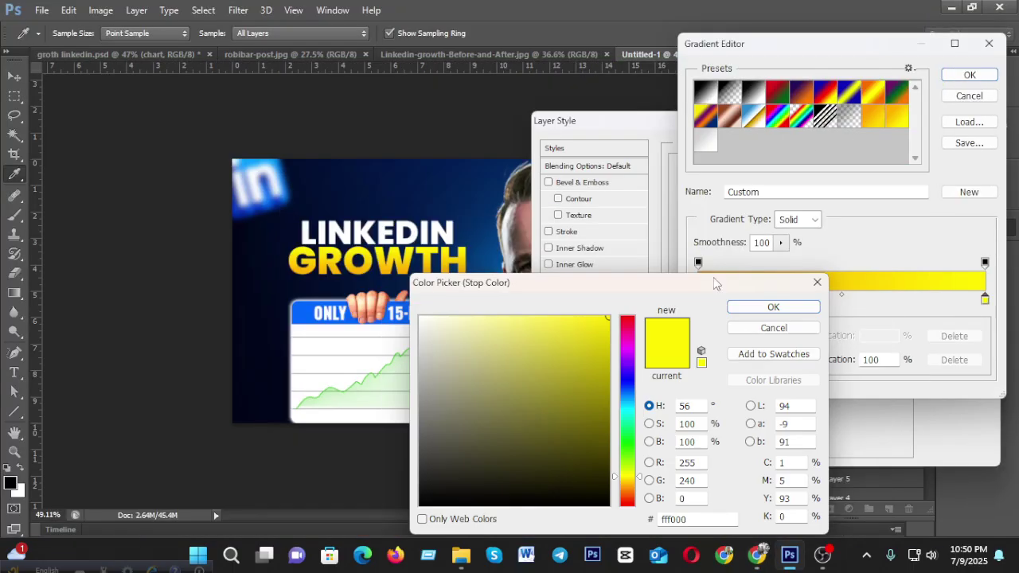
Keep the gradient and add a Drop Shadow with its default settings to the GROWTH text's layer style.
{"action": "left_click", "coordinate": [755, 308]}
{"action": "left_click", "coordinate": [968, 75]}
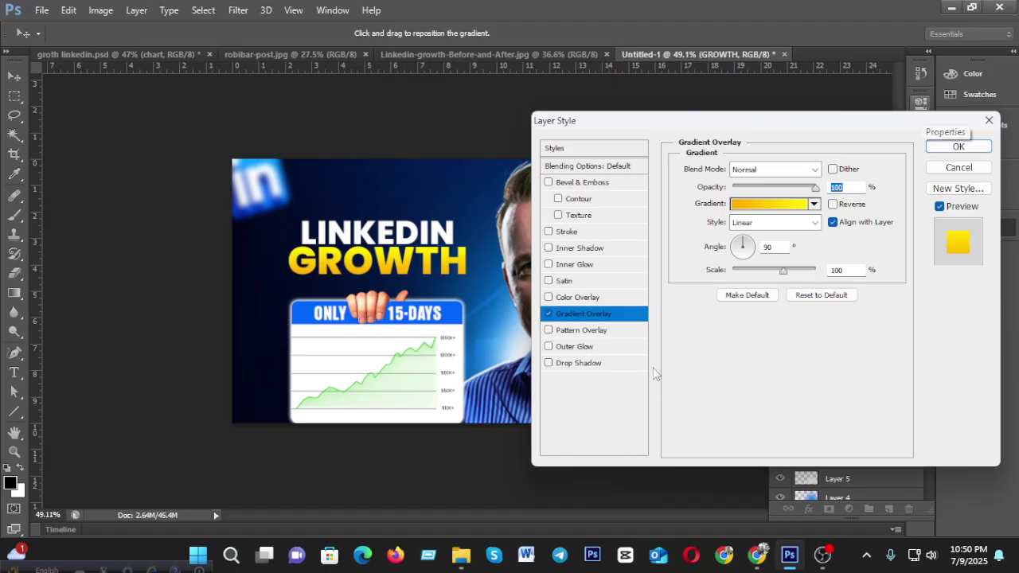
{"action": "left_click", "coordinate": [562, 365]}
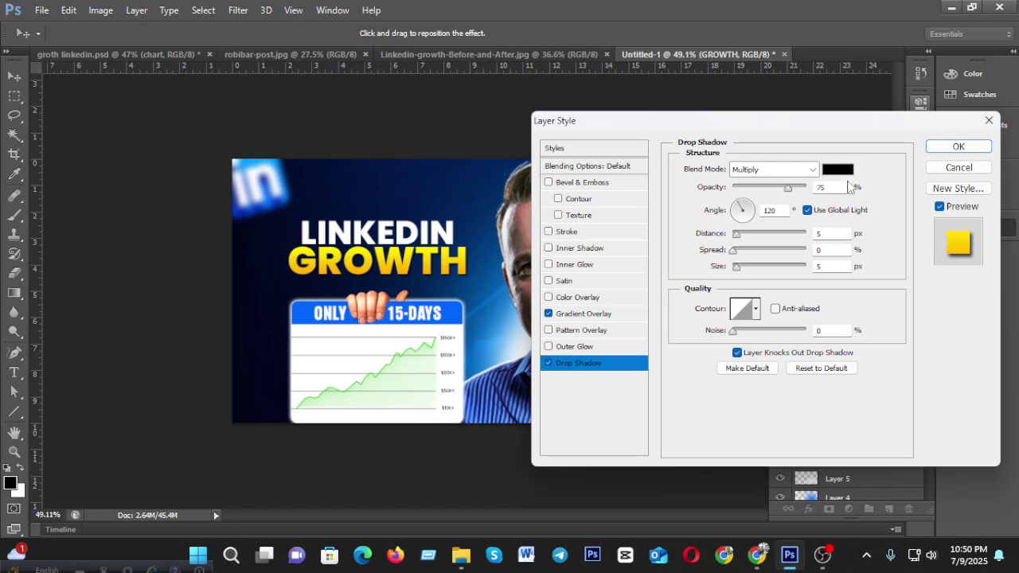
{"action": "left_click", "coordinate": [942, 149]}
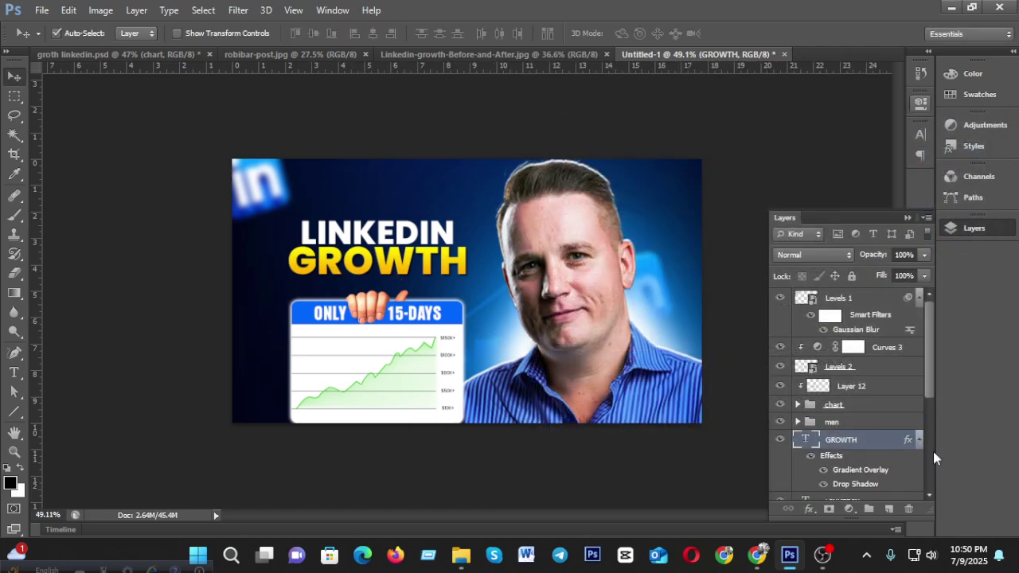
Set the tracking of the GROWTH text to -25.
{"action": "double_click", "coordinate": [804, 439]}
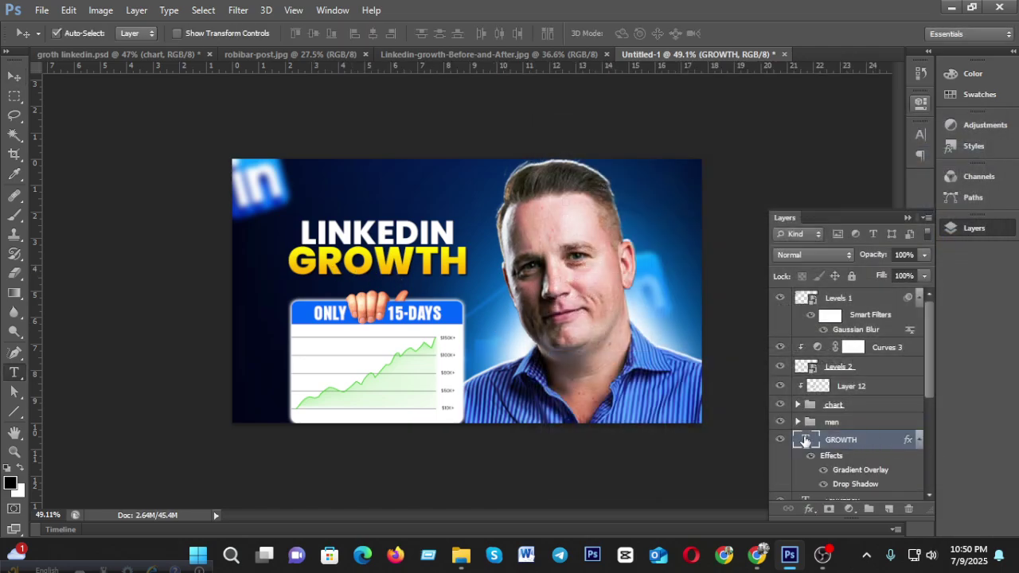
{"action": "left_click", "coordinate": [922, 135]}
{"action": "left_click", "coordinate": [889, 182]}
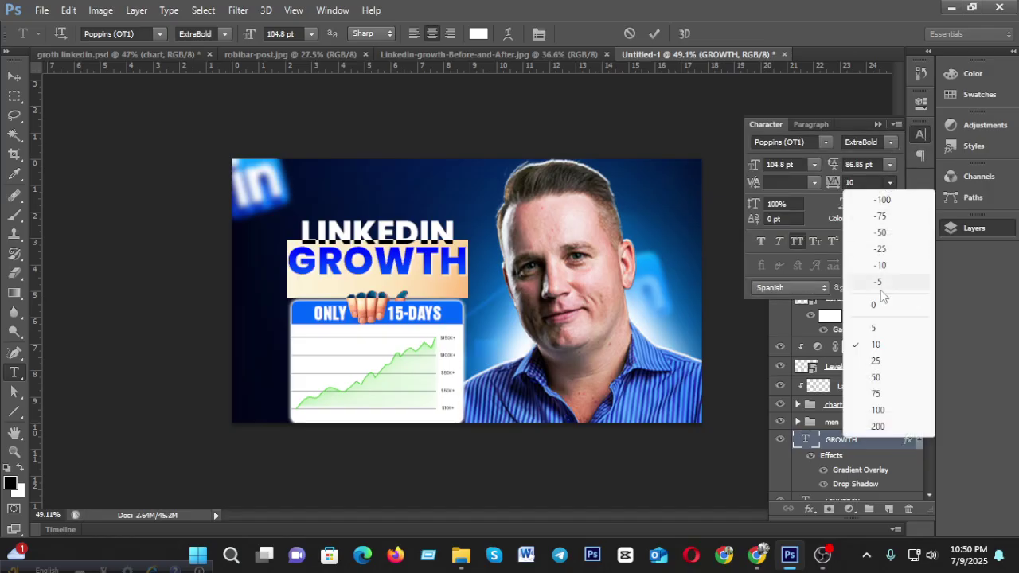
{"action": "left_click", "coordinate": [880, 250]}
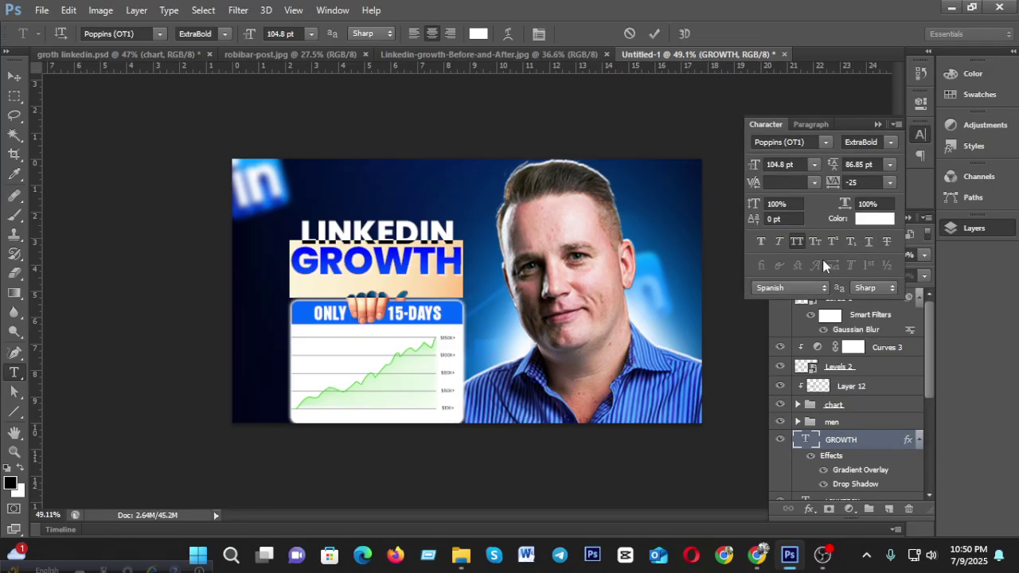
{"action": "left_click", "coordinate": [656, 34]}
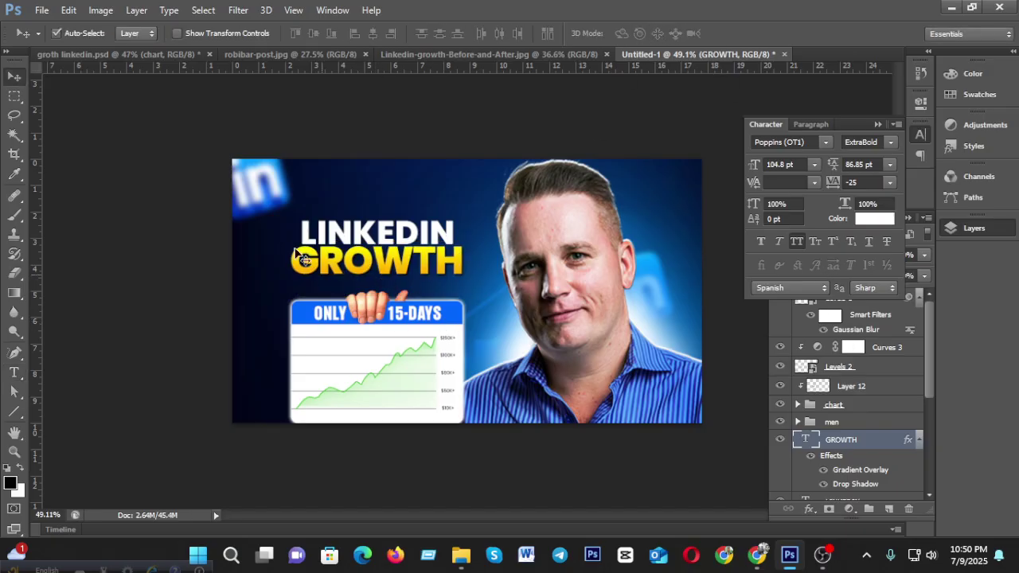
Check the headline in groth linkedin.psd and change the GROWTH text's font in Untitled-1 to Bebas Neue.
{"action": "left_click", "coordinate": [120, 56]}
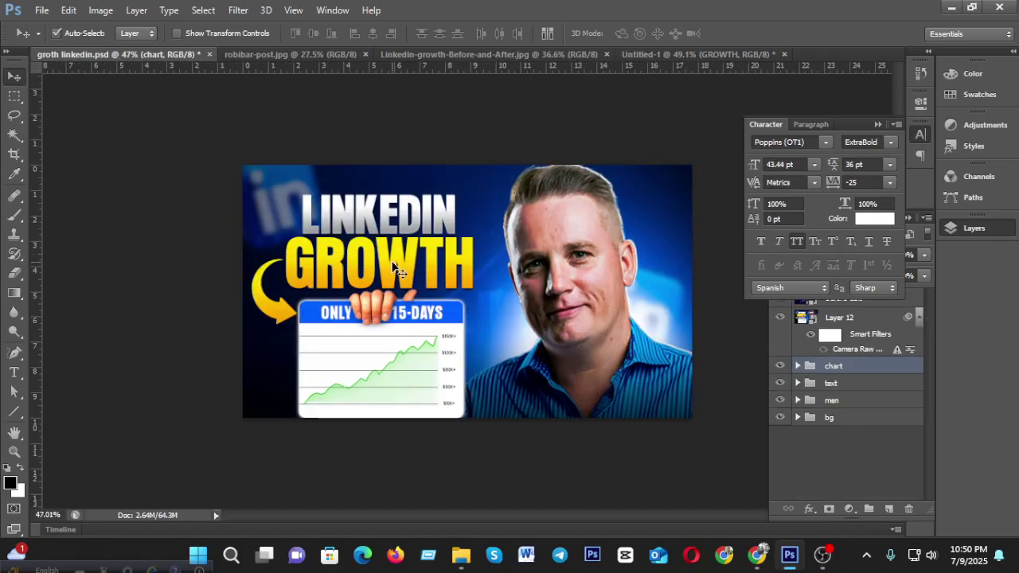
{"action": "left_click", "coordinate": [700, 54]}
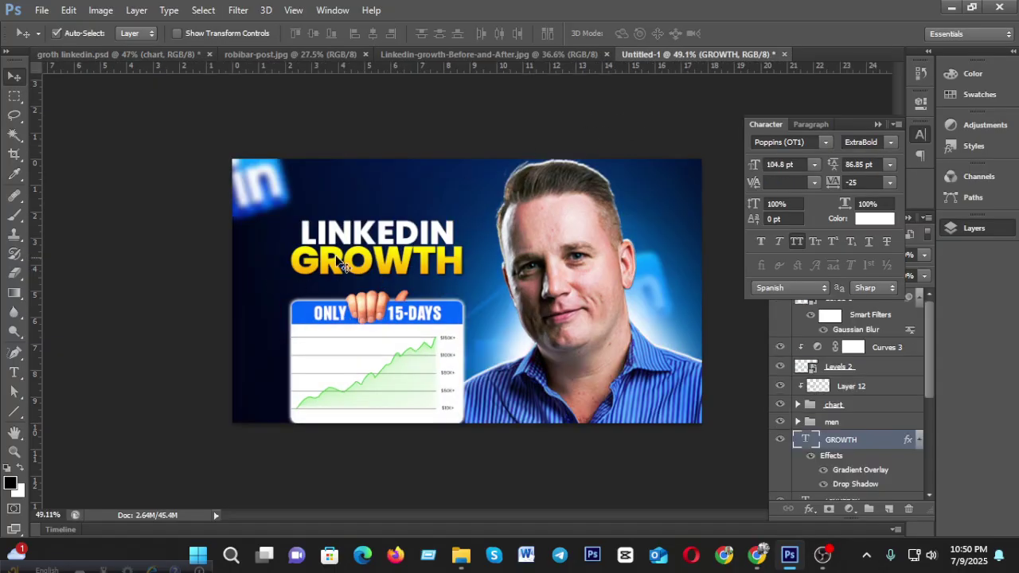
{"action": "double_click", "coordinate": [806, 440]}
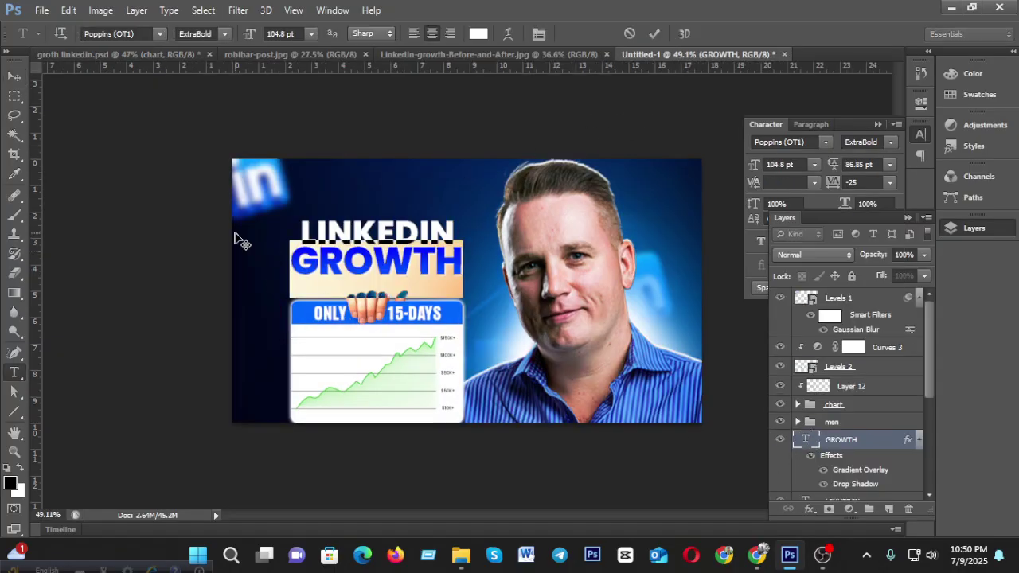
{"action": "left_click", "coordinate": [121, 29]}
{"action": "type", "text": "Bebas Neue"}
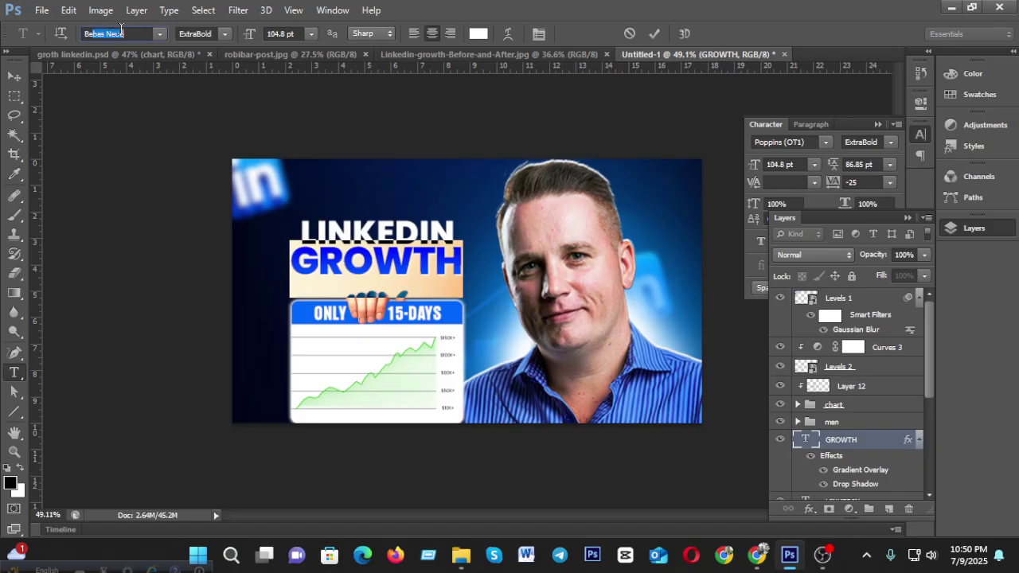
{"action": "key", "text": "Return"}
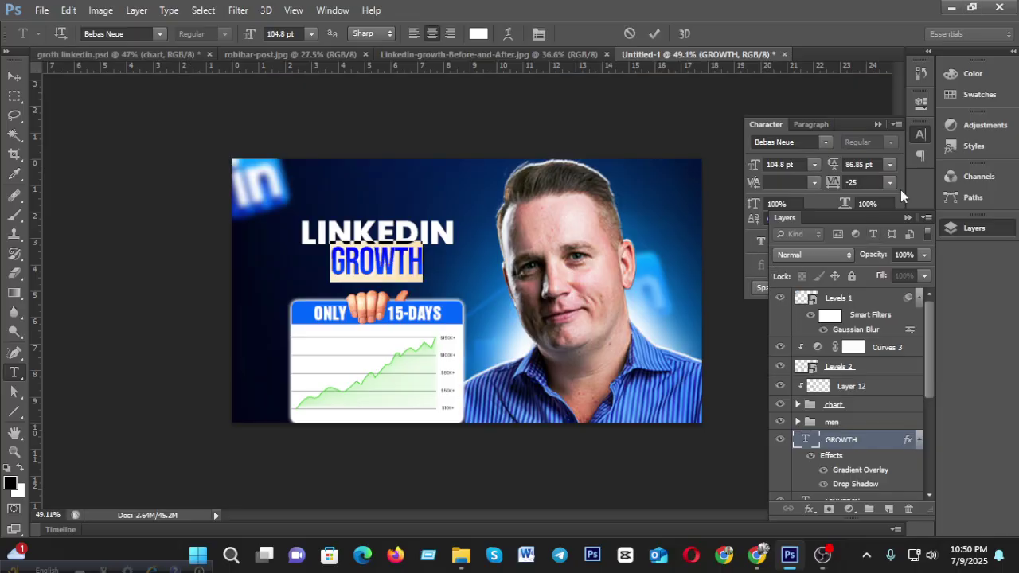
Apply Faux Bold to the GROWTH text and set its tracking to -10.
{"action": "left_click", "coordinate": [919, 135]}
{"action": "left_click", "coordinate": [919, 135]}
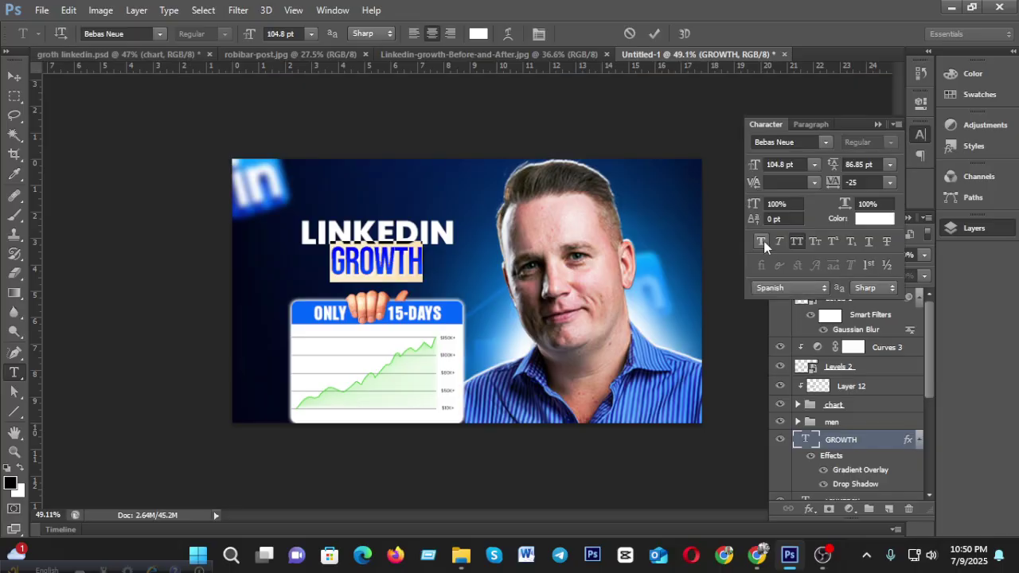
{"action": "left_click", "coordinate": [762, 241]}
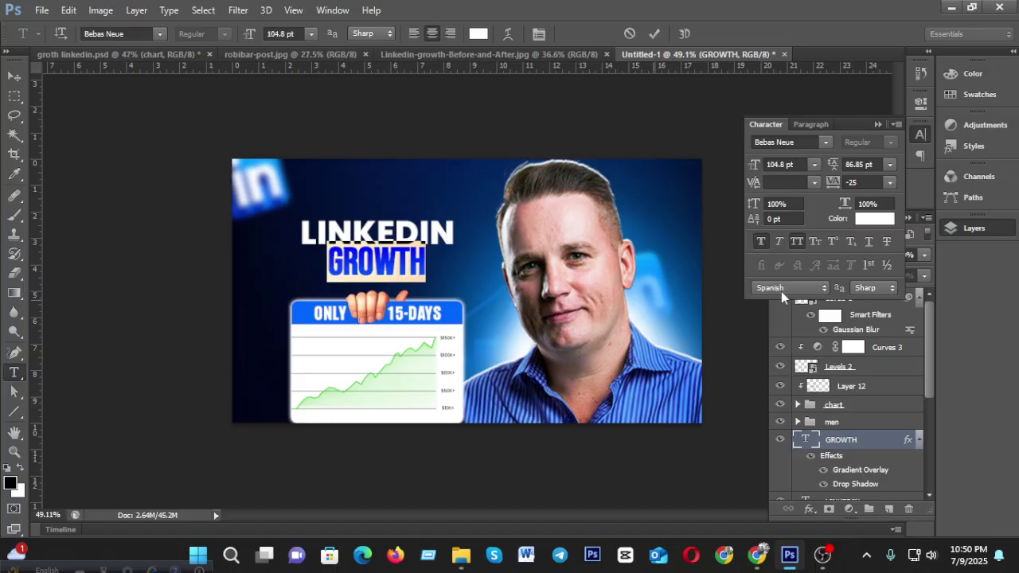
{"action": "left_click", "coordinate": [890, 182]}
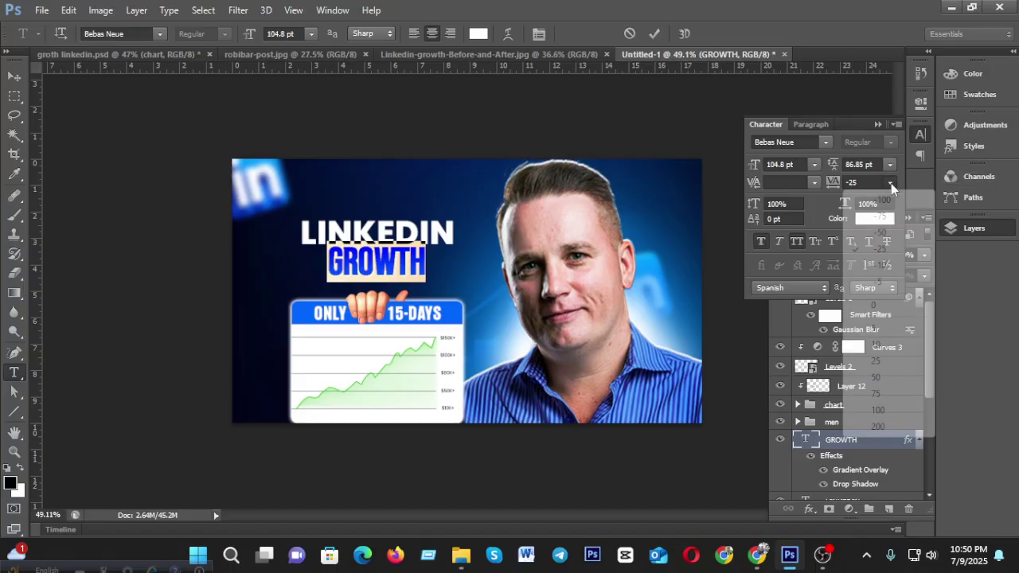
{"action": "left_click", "coordinate": [880, 266]}
{"action": "left_click", "coordinate": [655, 33]}
{"action": "key", "text": "v"}
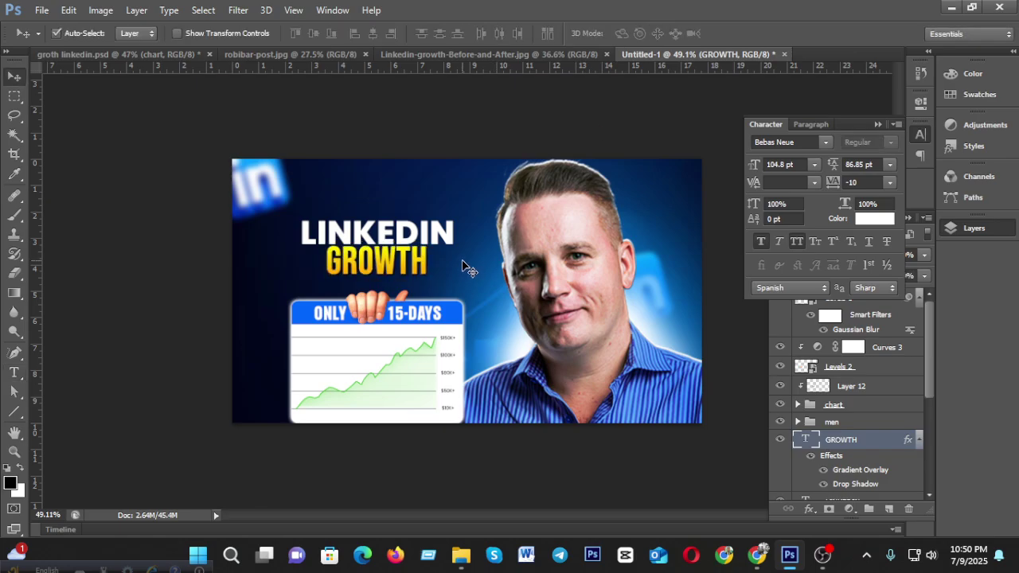
Scale the GROWTH text proportionally to about 175% so it spans the width of the chart card.
{"action": "key", "text": "ctrl+t"}
{"action": "mouse_move", "coordinate": [427, 282]}
{"action": "left_mouse_down"}
{"action": "mouse_move", "coordinate": [529, 317]}
{"action": "mouse_move", "coordinate": [427, 281]}
{"action": "mouse_move", "coordinate": [443, 283]}
{"action": "left_mouse_up"}
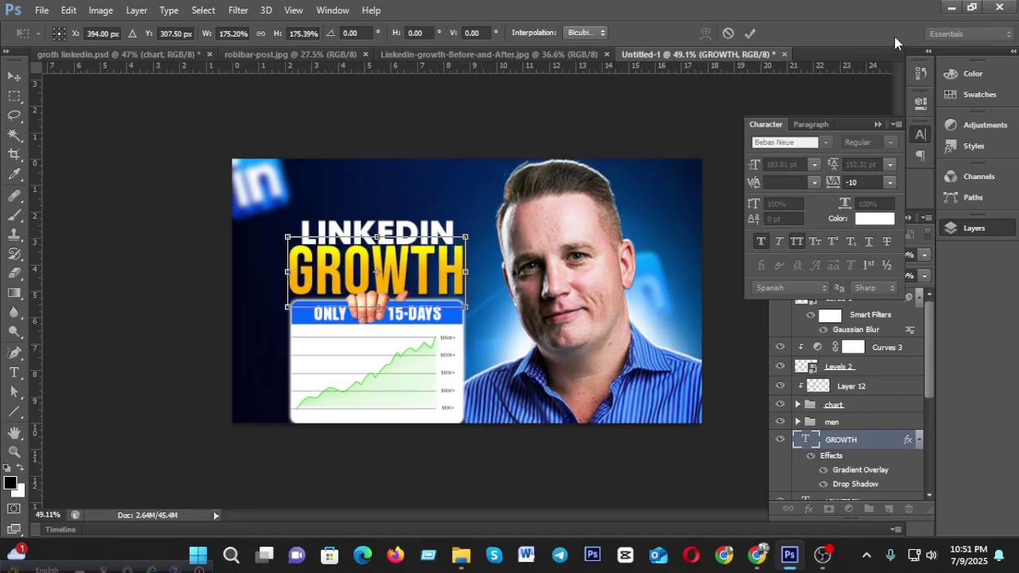
{"action": "left_click", "coordinate": [749, 33]}
Select the LINKEDIN and GROWTH texts together and move them up about 24 px, clear of the hand.
{"action": "scroll", "coordinate": [387, 268], "scroll_direction": "up", "scroll_amount": 4}
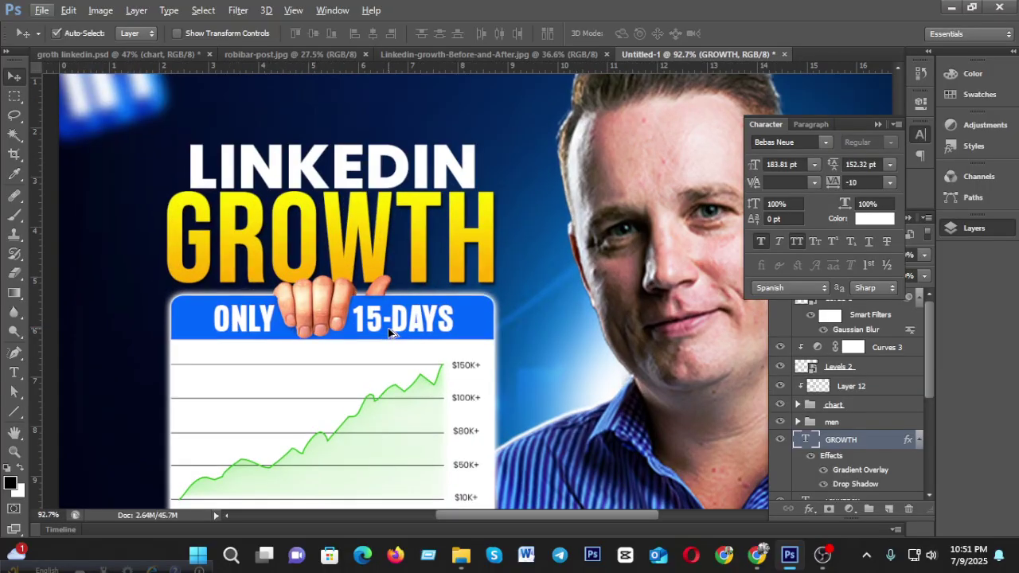
{"action": "left_click", "coordinate": [386, 185], "text": "shift"}
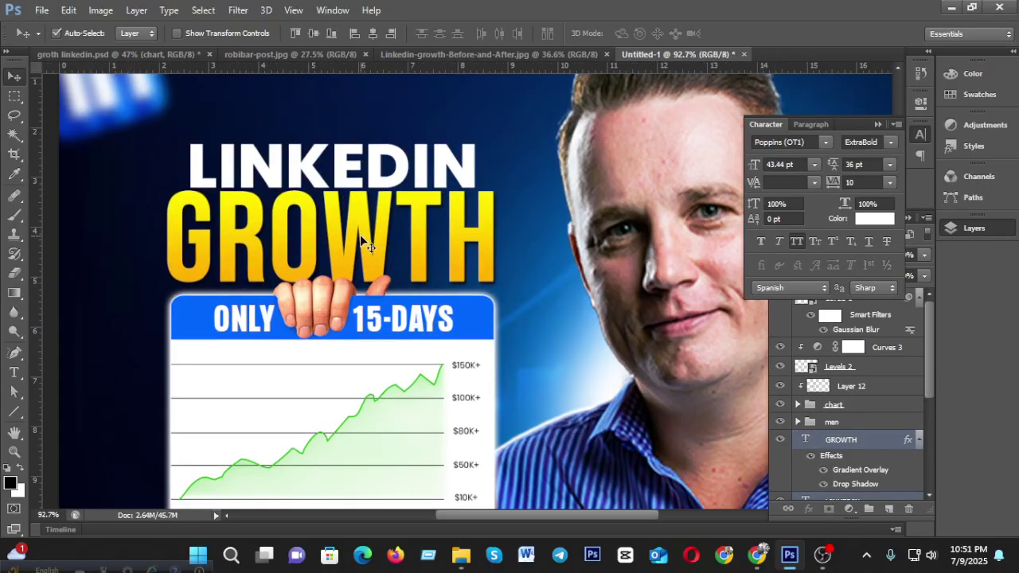
{"action": "key", "text": "Up"}
{"action": "key", "text": "Up"}
{"action": "key", "text": "Up"}
{"action": "key", "text": "Up"}
{"action": "key", "text": "Up"}
{"action": "key", "text": "Up"}
{"action": "key", "text": "Up"}
{"action": "key", "text": "Up"}
{"action": "key", "text": "Up"}
{"action": "key", "text": "Up"}
{"action": "key", "text": "Up"}
{"action": "key", "text": "Up"}
{"action": "key", "text": "Up"}
{"action": "key", "text": "Up"}
{"action": "key", "text": "Up"}
{"action": "key", "text": "Up"}
{"action": "key", "text": "Up"}
{"action": "key", "text": "Up"}
{"action": "key", "text": "Up"}
{"action": "key", "text": "Up"}
{"action": "key", "text": "Up"}
{"action": "key", "text": "Up"}
{"action": "key", "text": "Up"}
{"action": "key", "text": "Up"}
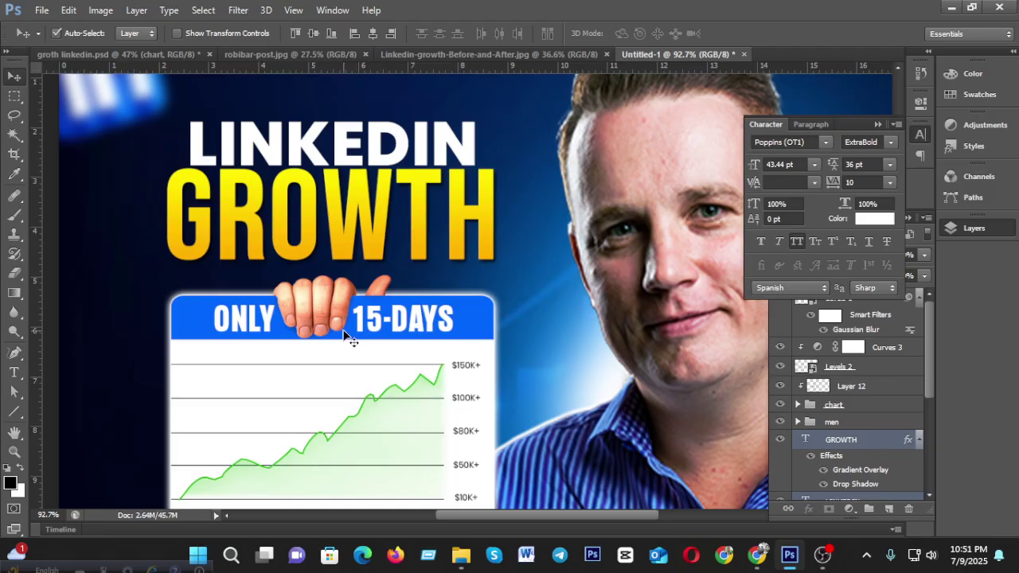
Tighten the tracking of the enlarged GROWTH text to -25.
{"action": "scroll", "coordinate": [340, 333], "scroll_direction": "down", "scroll_amount": 5}
{"action": "scroll", "coordinate": [340, 333], "scroll_direction": "up", "scroll_amount": 1}
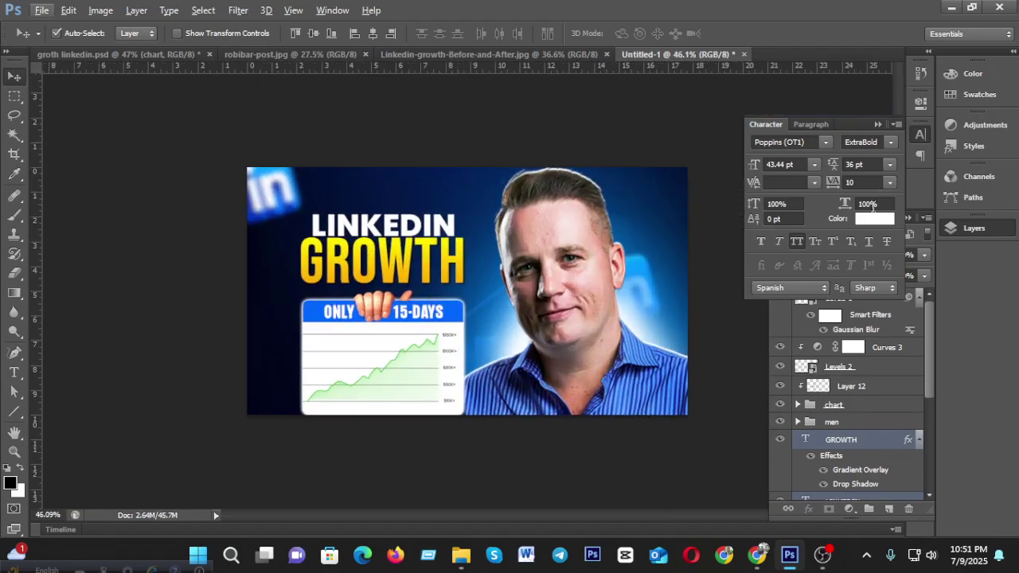
{"action": "double_click", "coordinate": [805, 439]}
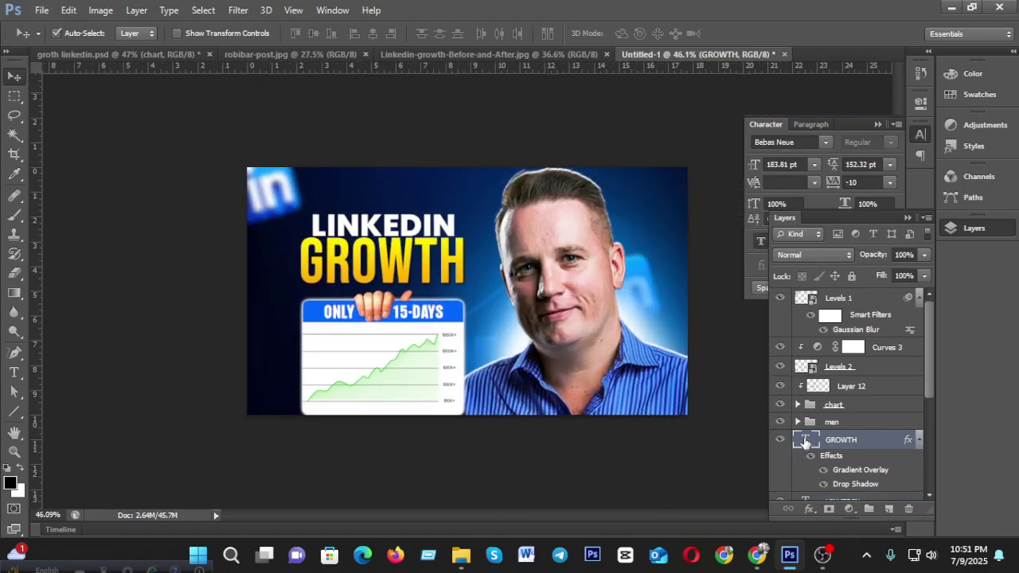
{"action": "left_click", "coordinate": [890, 184]}
{"action": "left_click", "coordinate": [883, 252]}
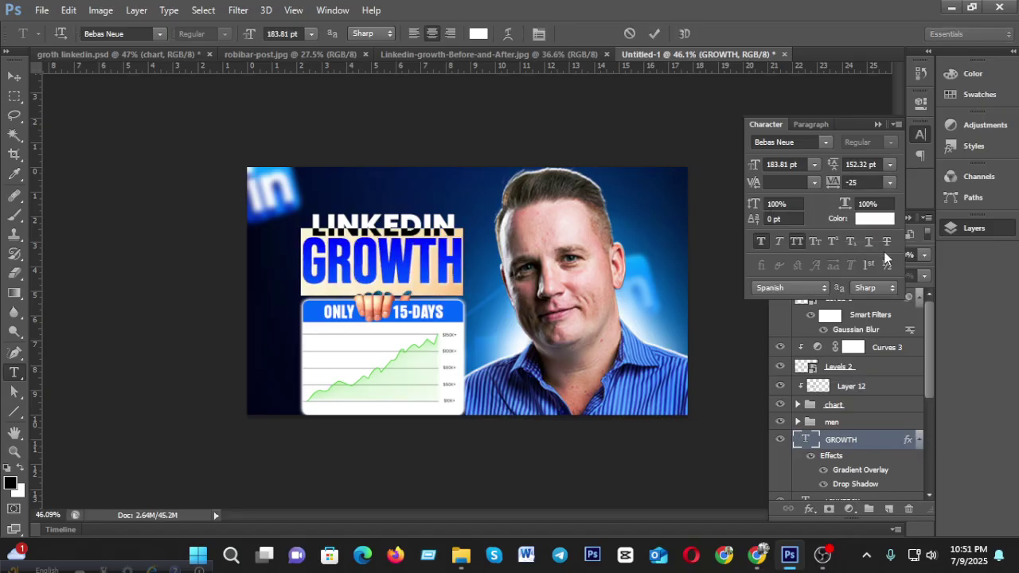
{"action": "left_click", "coordinate": [654, 34]}
{"action": "key", "text": "v"}
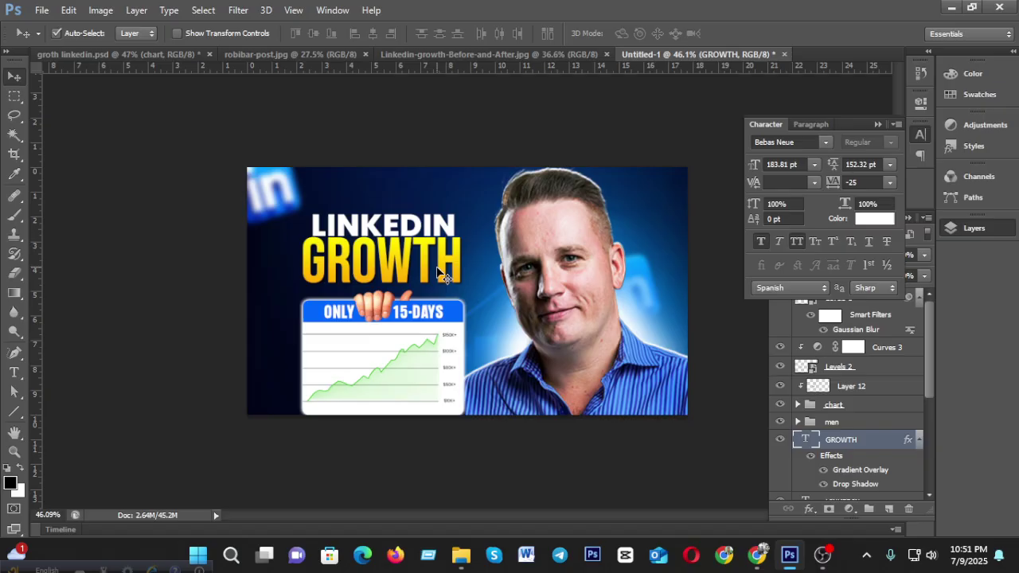
Keep Faux Bold on the GROWTH text and scale it to about 119%, slightly wider than the chart card.
{"action": "left_click", "coordinate": [762, 241]}
{"action": "left_click", "coordinate": [761, 242]}
{"action": "key", "text": "ctrl+t"}
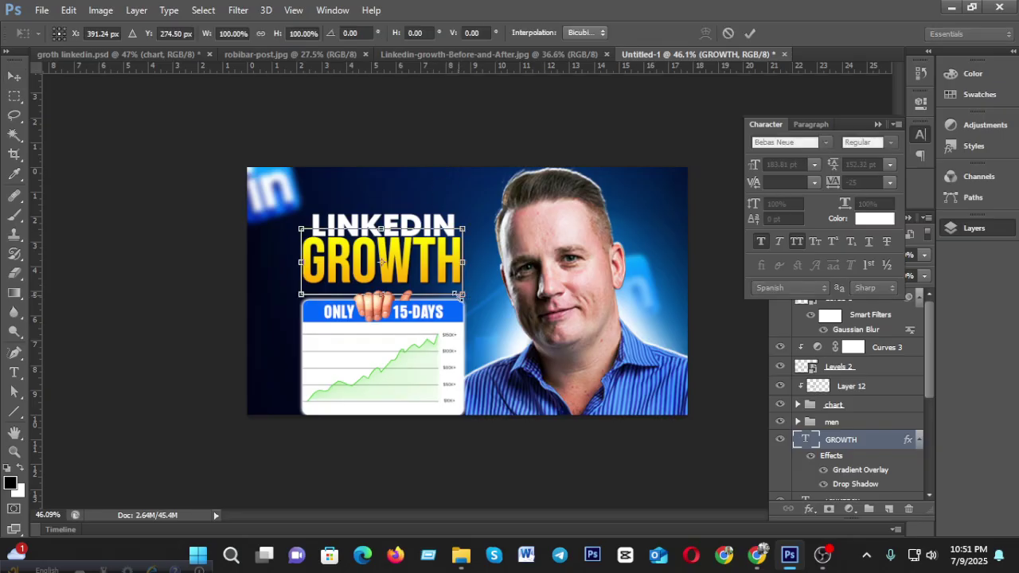
{"action": "left_click_drag", "start_coordinate": [459, 294], "coordinate": [469, 275]}
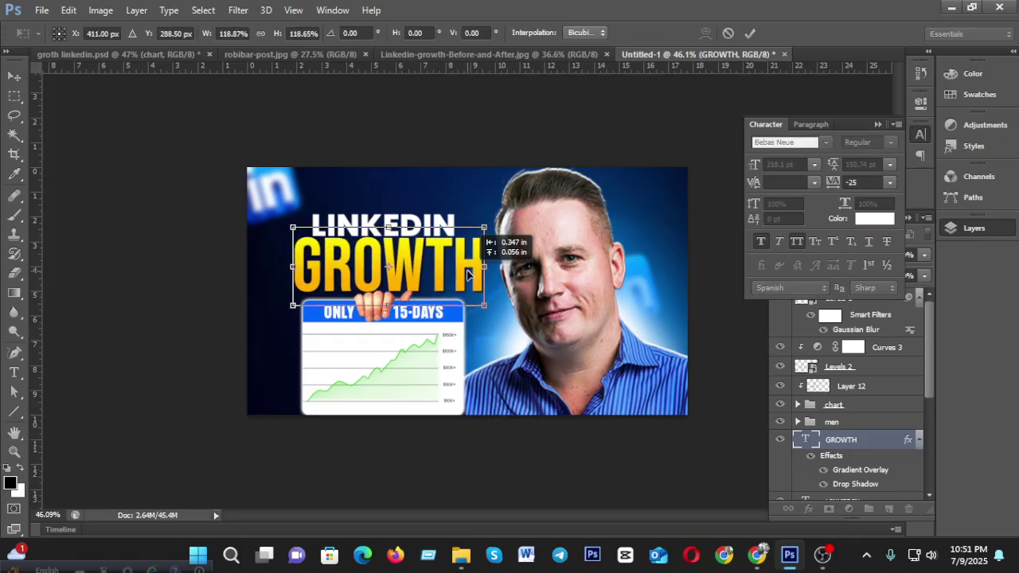
{"action": "left_click", "coordinate": [752, 33]}
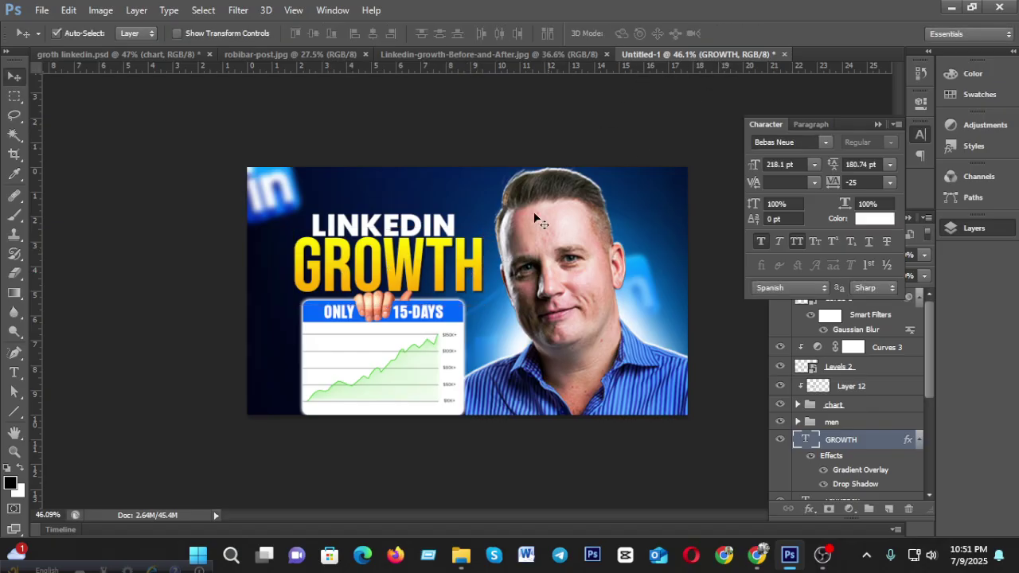
Select the LINKEDIN and GROWTH texts together, compare them with groth linkedin.psd, and move both slightly up in Untitled-1.
{"action": "left_click", "coordinate": [392, 226]}
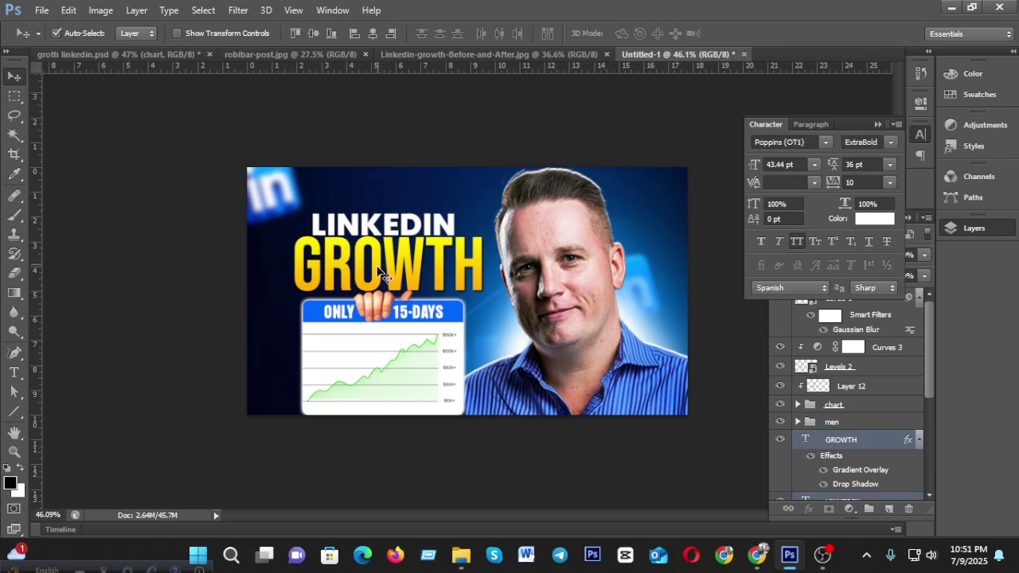
{"action": "left_click", "coordinate": [119, 54]}
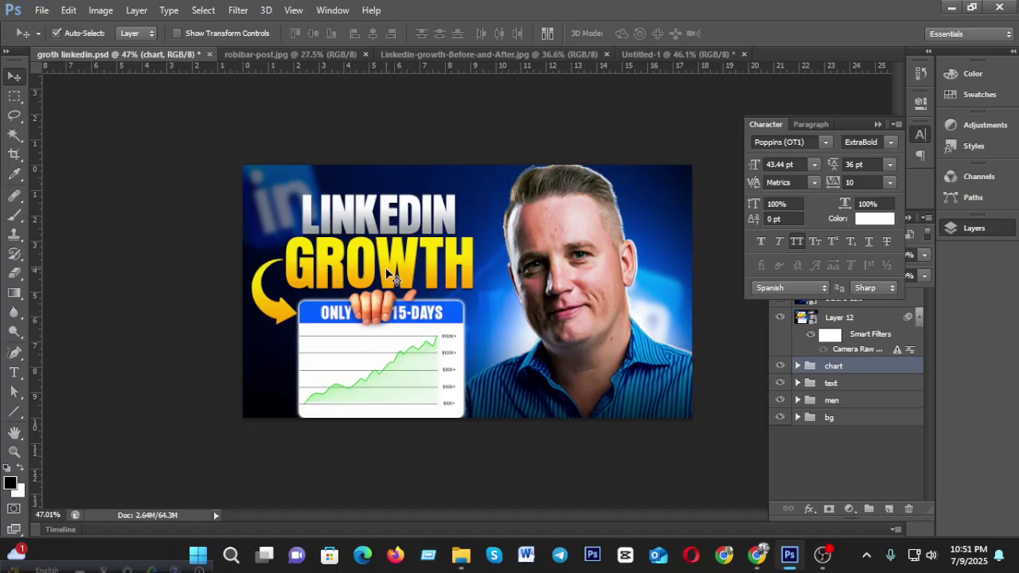
{"action": "left_click", "coordinate": [681, 54]}
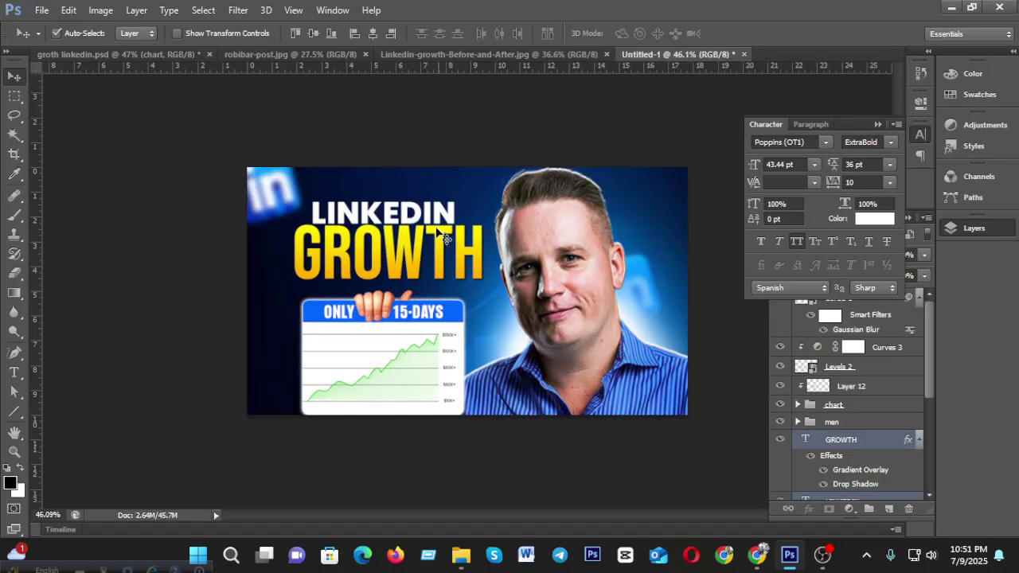
Add a Gradient Overlay to the LINKEDIN text using the light grey to white preset, linear at 90°.
{"action": "left_click", "coordinate": [844, 442]}
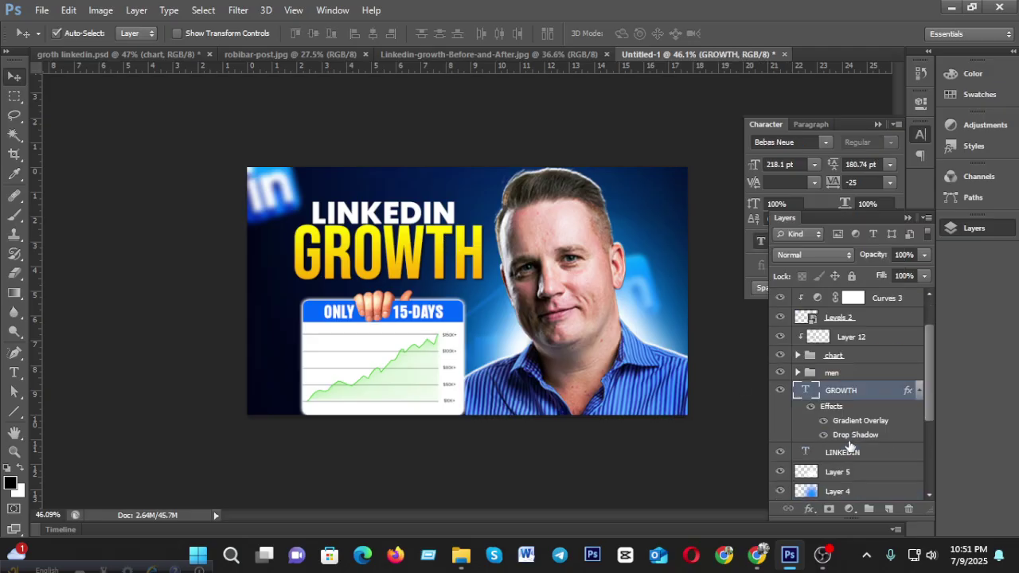
{"action": "right_click", "coordinate": [842, 458]}
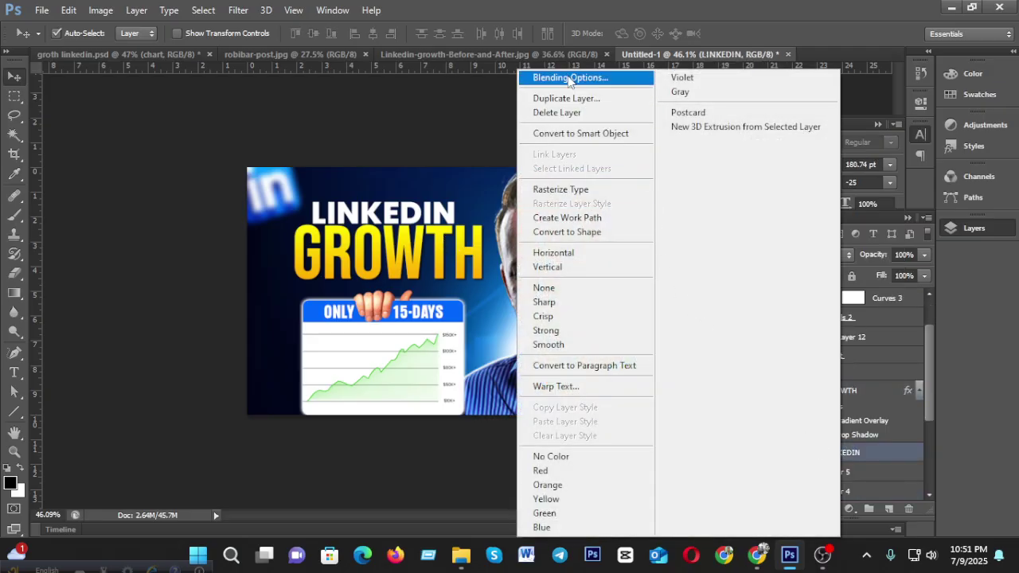
{"action": "left_click", "coordinate": [513, 76]}
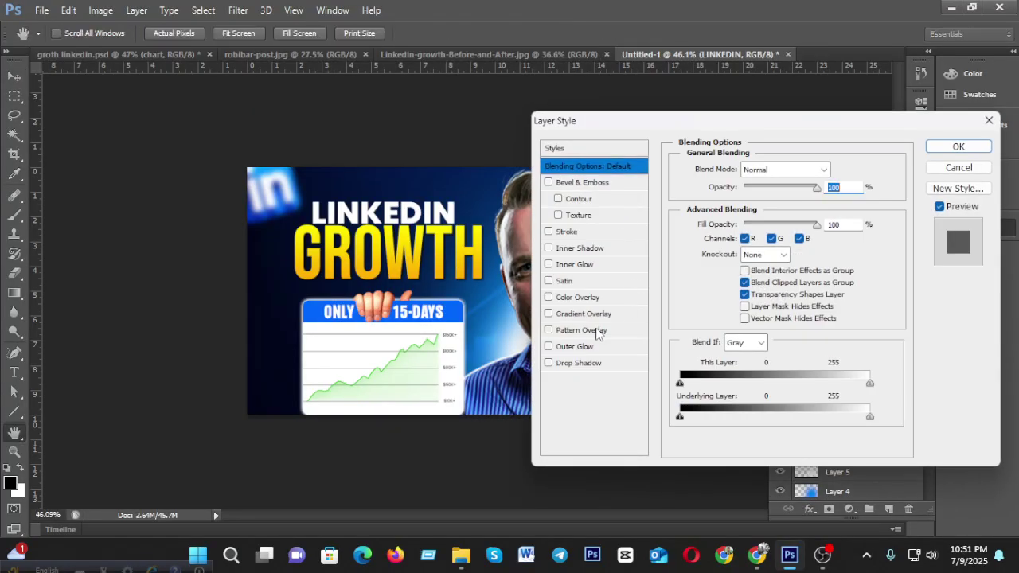
{"action": "left_click", "coordinate": [593, 319]}
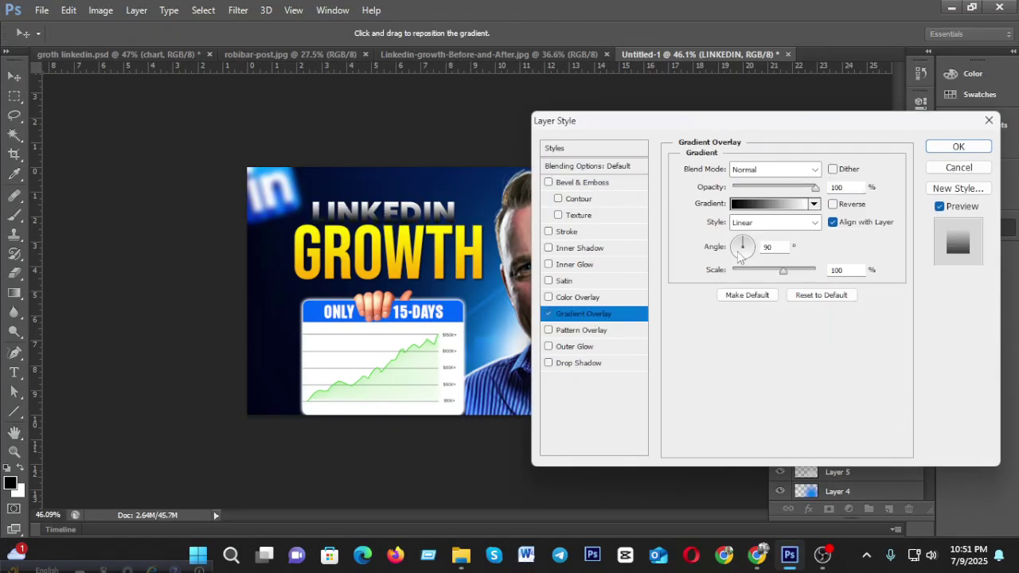
{"action": "left_click", "coordinate": [768, 209]}
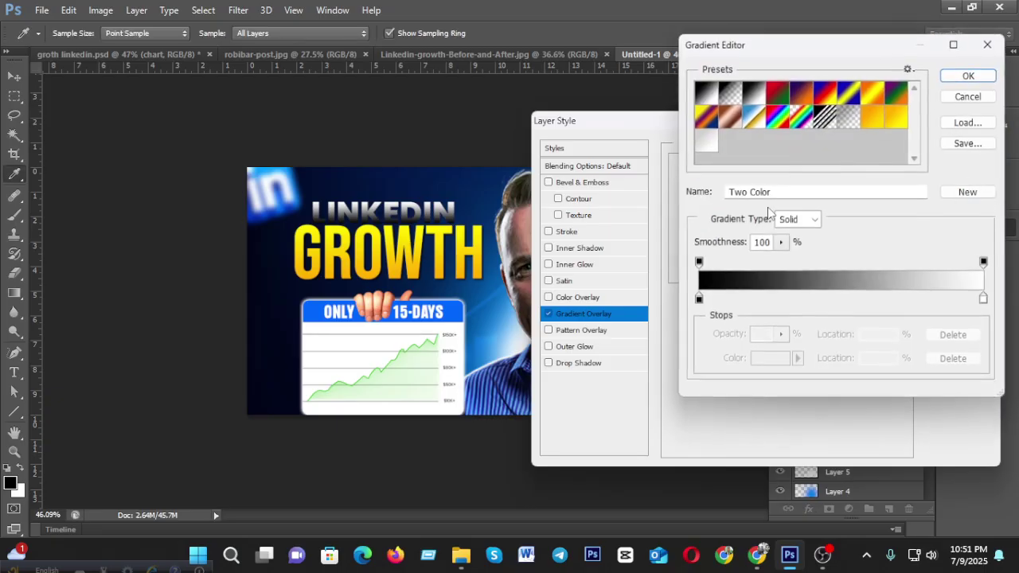
{"action": "left_click", "coordinate": [705, 140]}
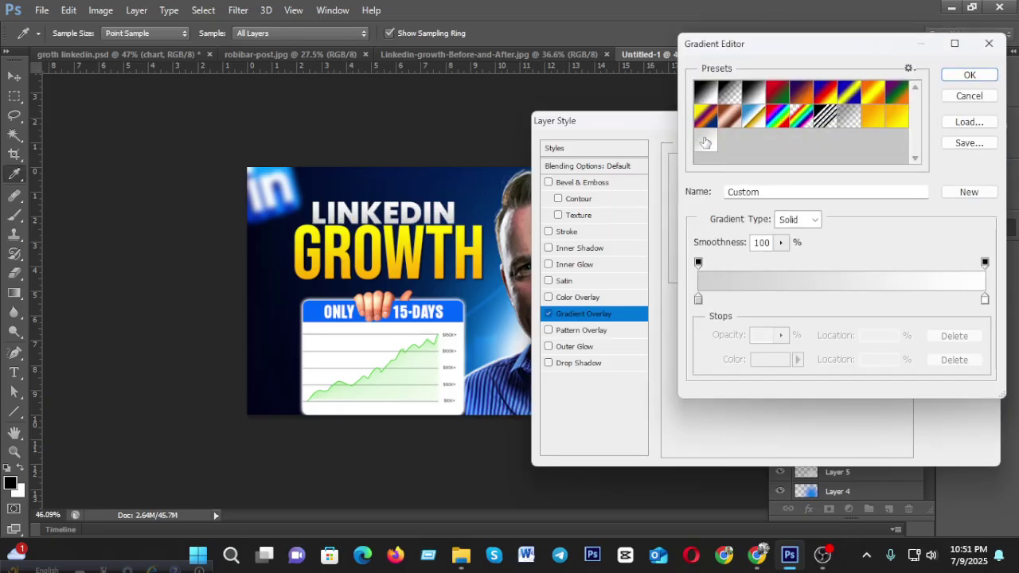
Set the starting colour stop of the LINKEDIN gradient to the darker grey #adadad.
{"action": "left_click", "coordinate": [698, 301]}
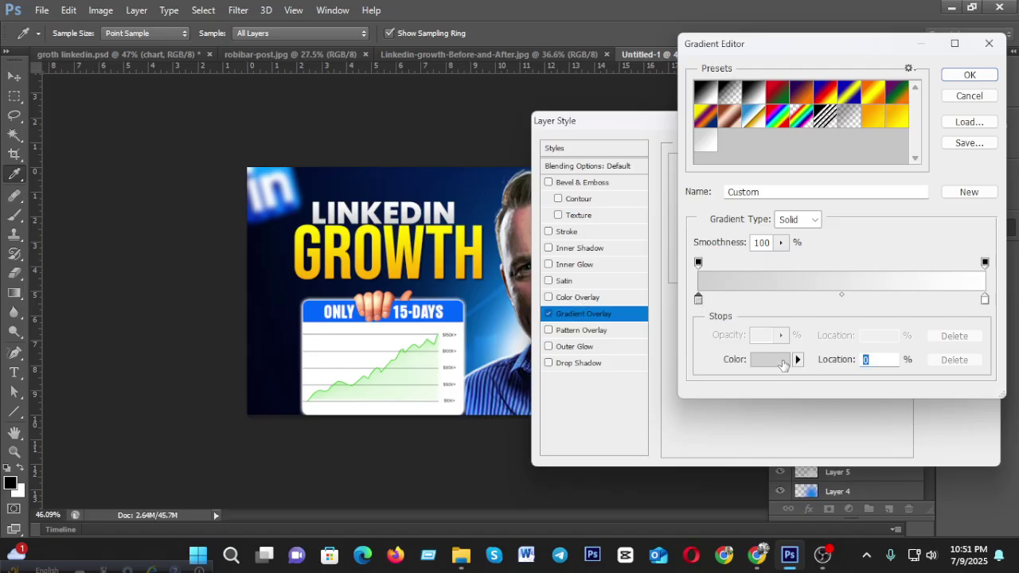
{"action": "left_click", "coordinate": [776, 359]}
{"action": "left_click_drag", "start_coordinate": [428, 367], "coordinate": [408, 377]}
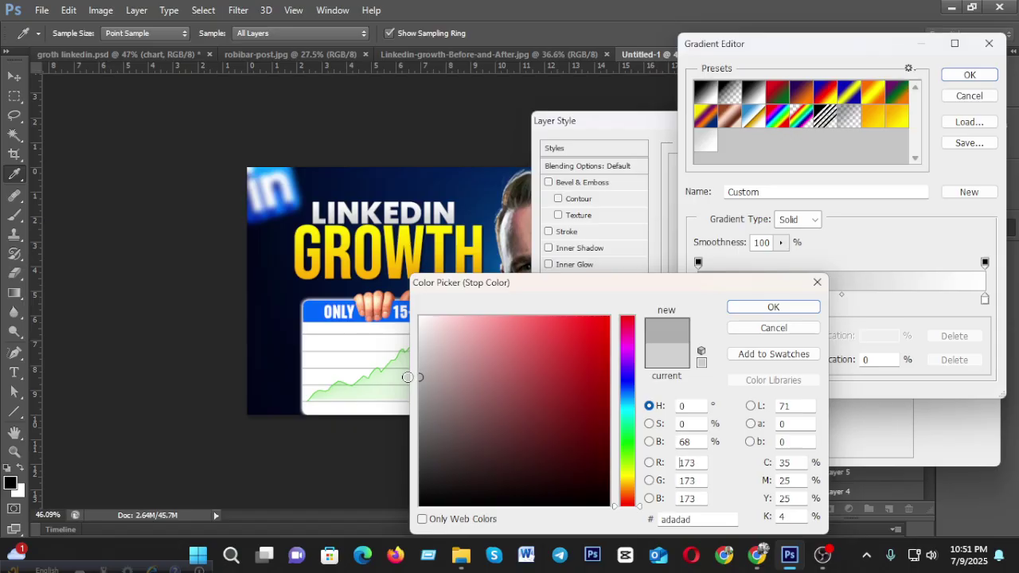
{"action": "left_click", "coordinate": [773, 307]}
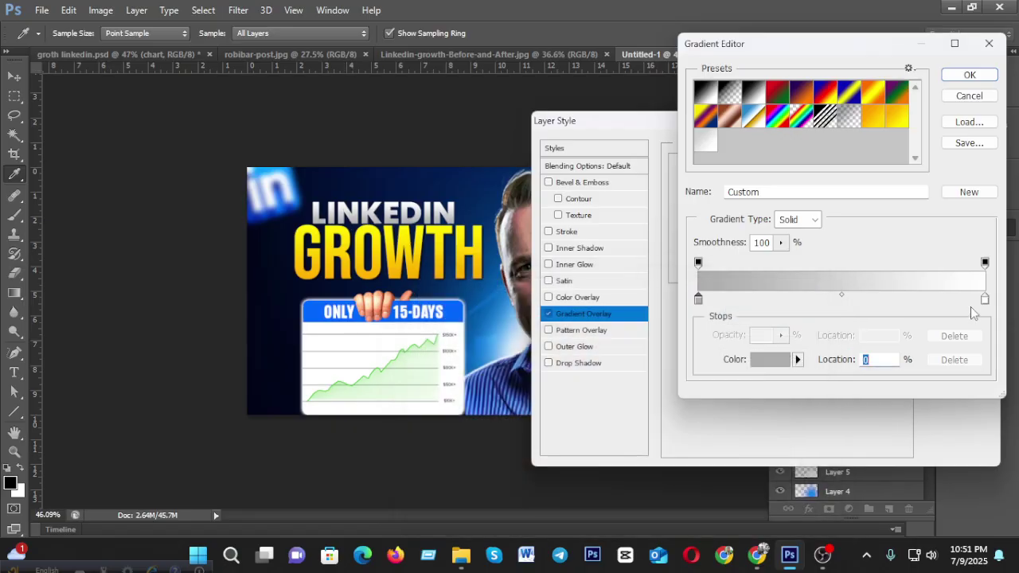
Keep the end stop white (#ffffff), shift the gradient midpoint to 42%, and apply the overlay to LINKEDIN.
{"action": "left_click", "coordinate": [985, 299]}
{"action": "left_click", "coordinate": [765, 361]}
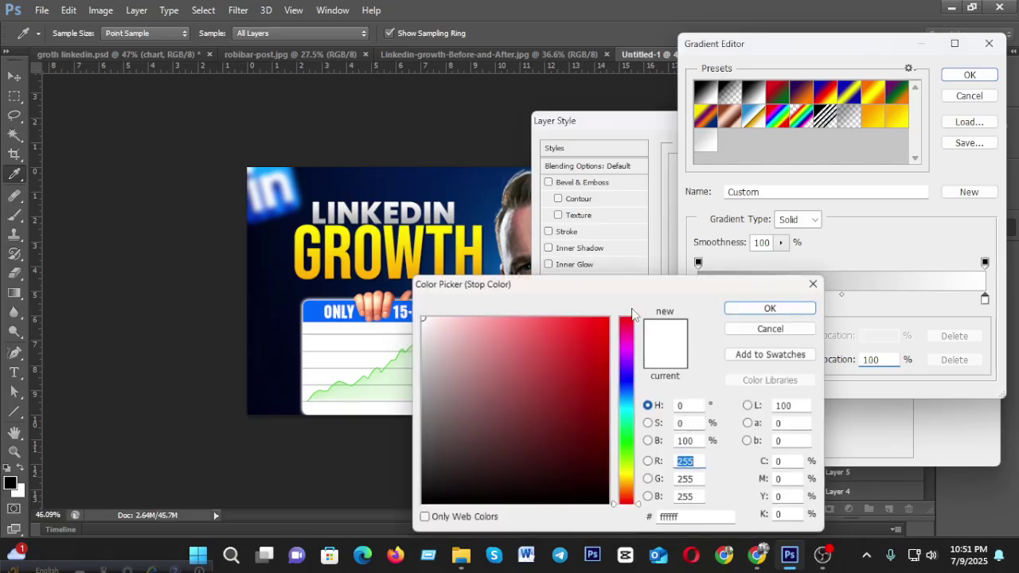
{"action": "left_click", "coordinate": [736, 310]}
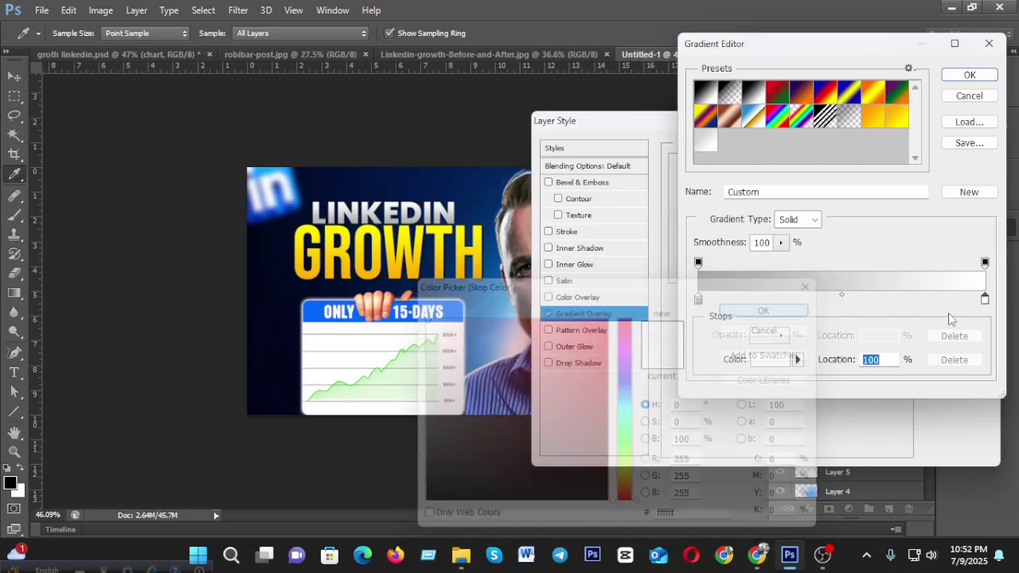
{"action": "left_click_drag", "start_coordinate": [842, 294], "coordinate": [819, 296]}
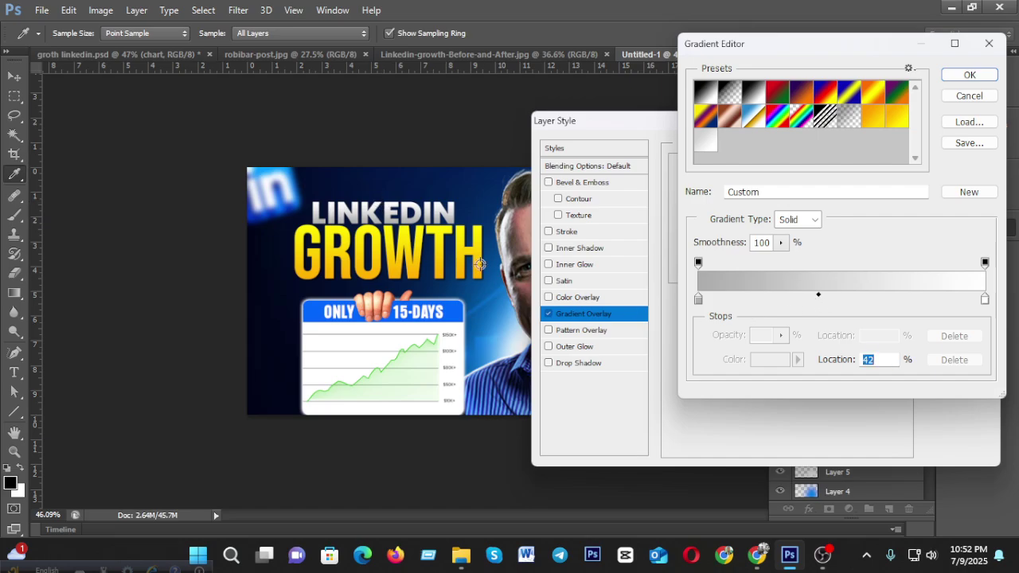
{"action": "left_click", "coordinate": [970, 74]}
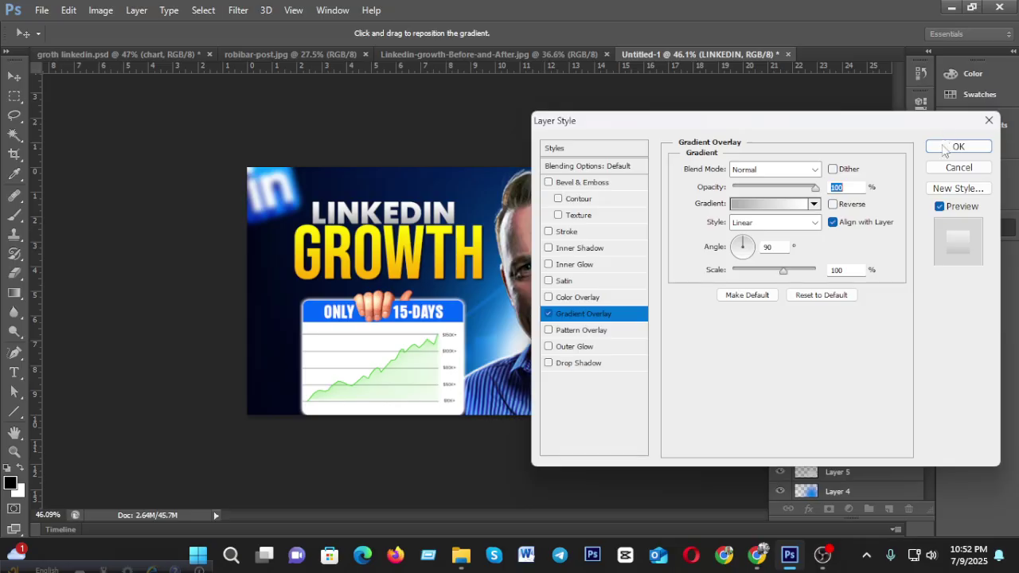
{"action": "left_click", "coordinate": [964, 144]}
Select the GROWTH text and nudge it slightly down, away from LINKEDIN.
{"action": "scroll", "coordinate": [490, 282], "scroll_direction": "up", "scroll_amount": 3}
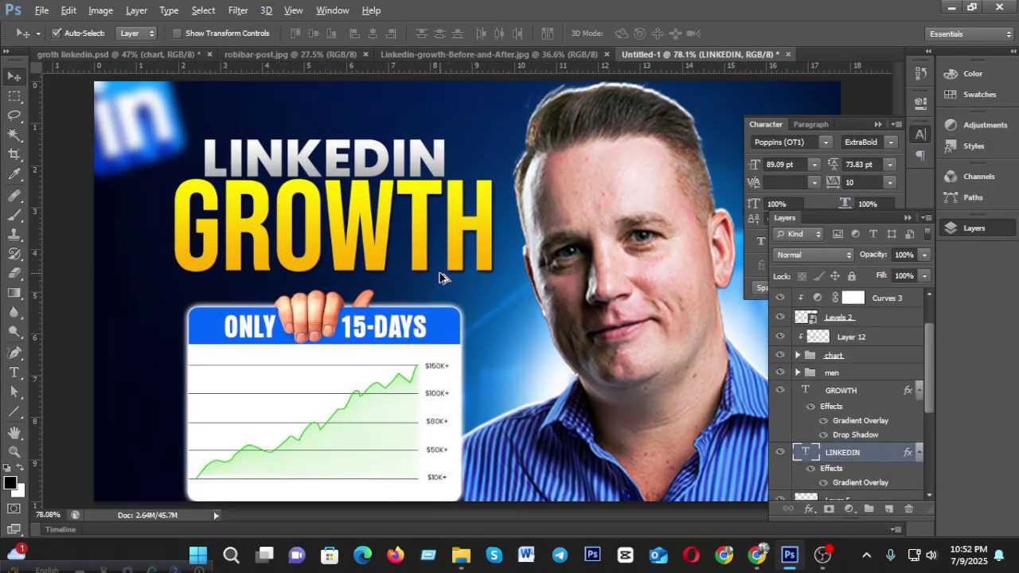
{"action": "scroll", "coordinate": [443, 278], "scroll_direction": "down", "scroll_amount": 3}
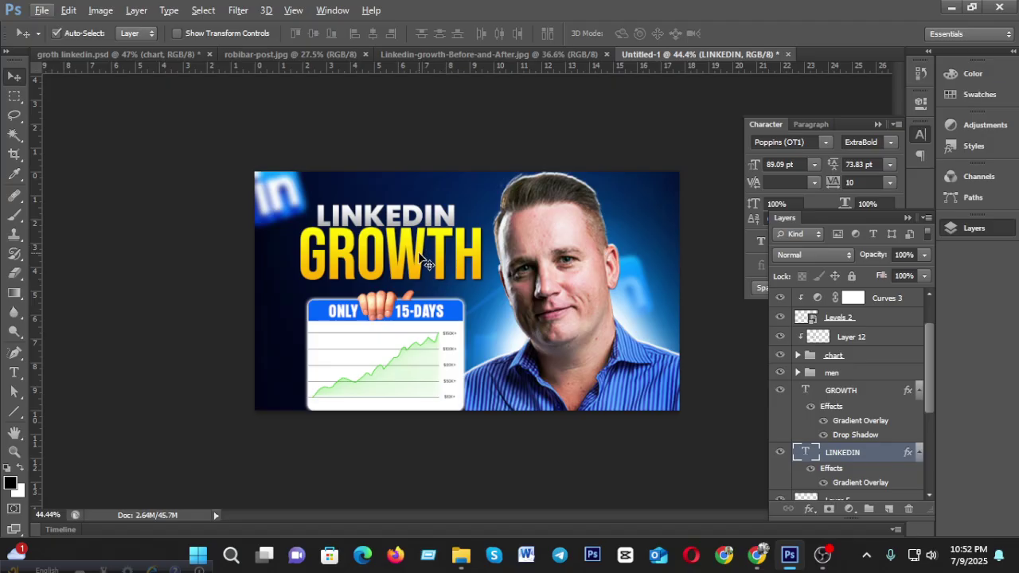
{"action": "left_click", "coordinate": [426, 261]}
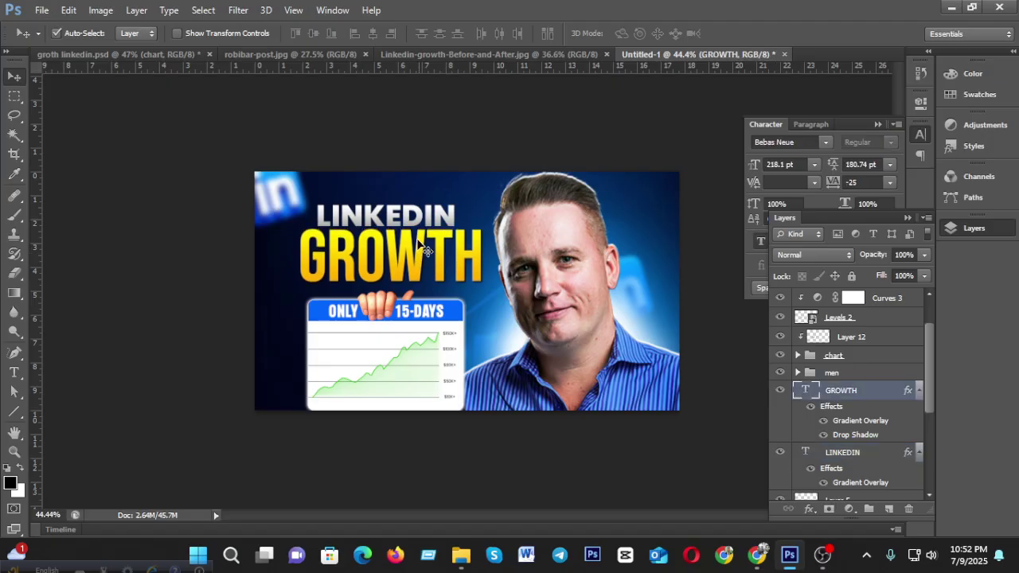
Try the Open Sans font in the Extrabold style on the GROWTH text.
{"action": "double_click", "coordinate": [804, 390]}
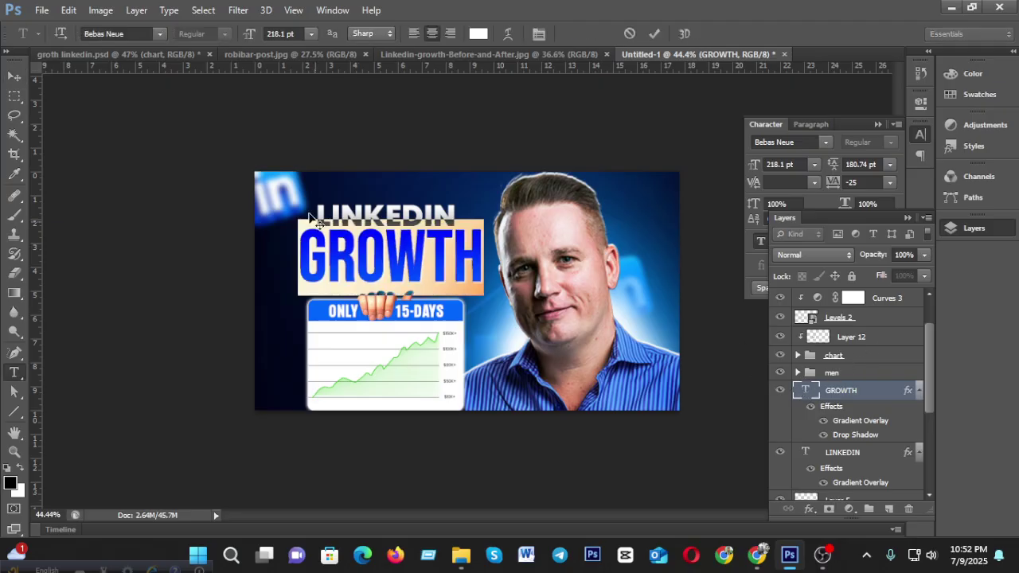
{"action": "left_click", "coordinate": [122, 33]}
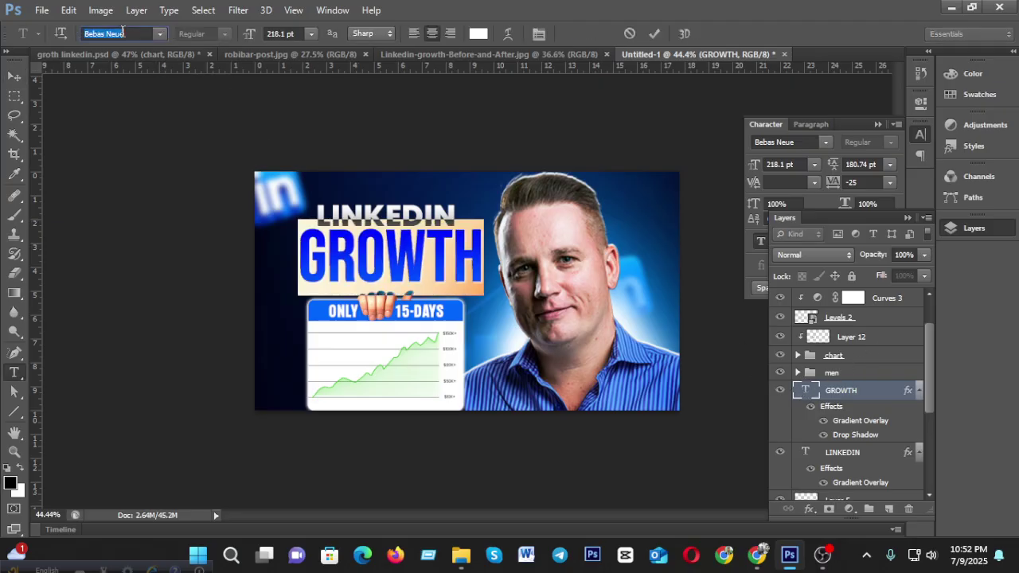
{"action": "type", "text": "o"}
{"action": "key", "text": "Return"}
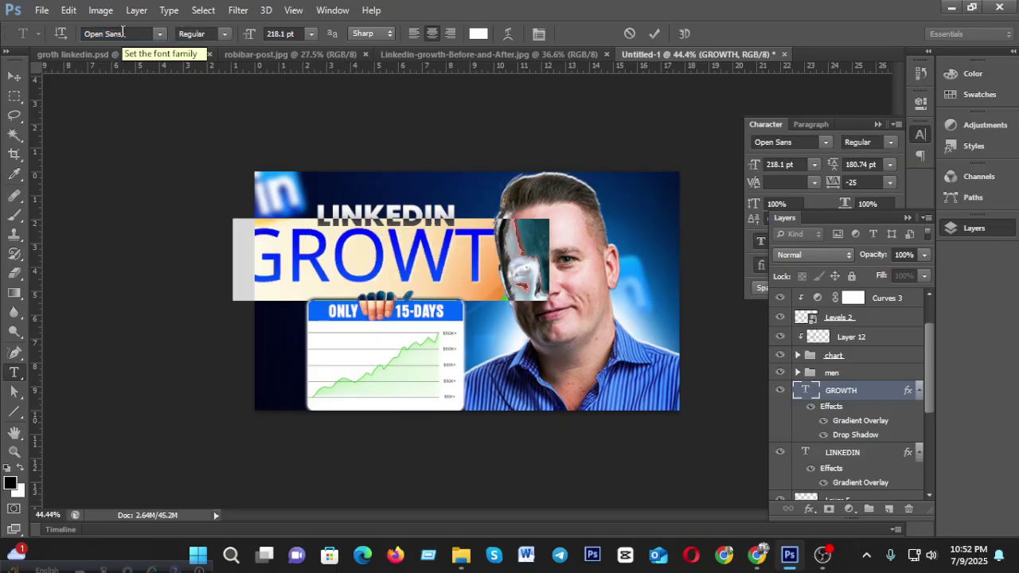
{"action": "left_click", "coordinate": [200, 33]}
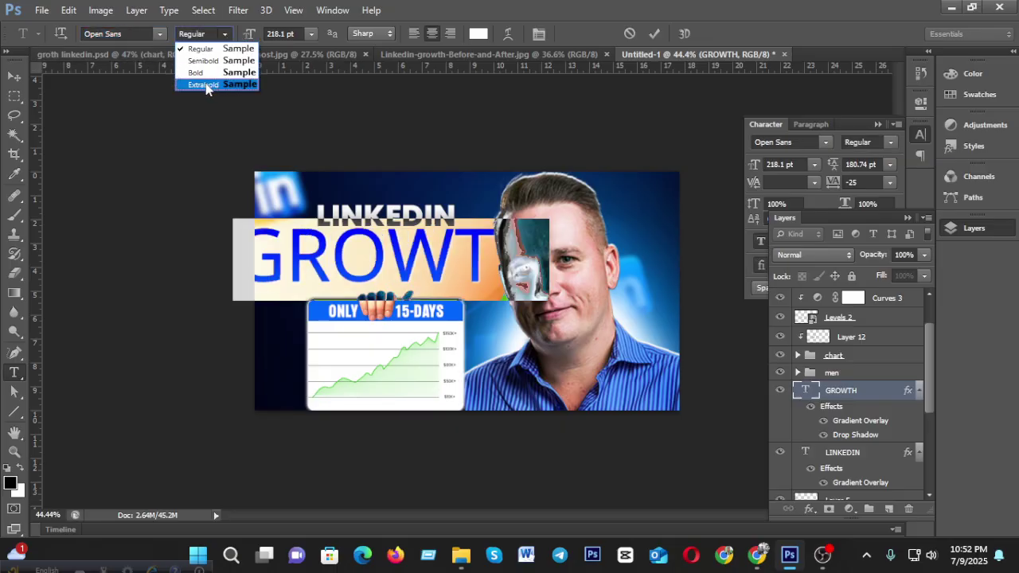
{"action": "left_click", "coordinate": [205, 85]}
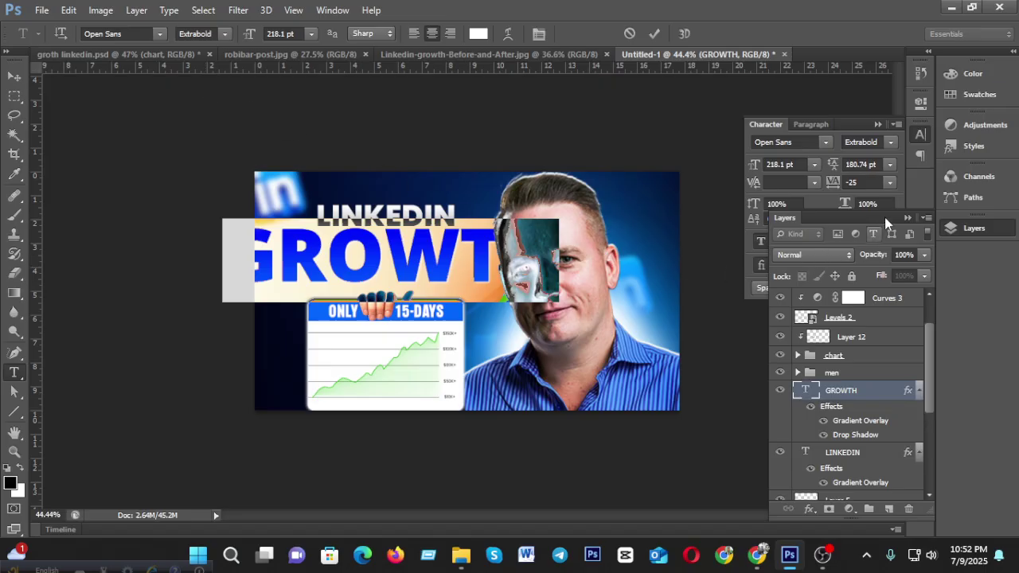
{"action": "left_click", "coordinate": [889, 182]}
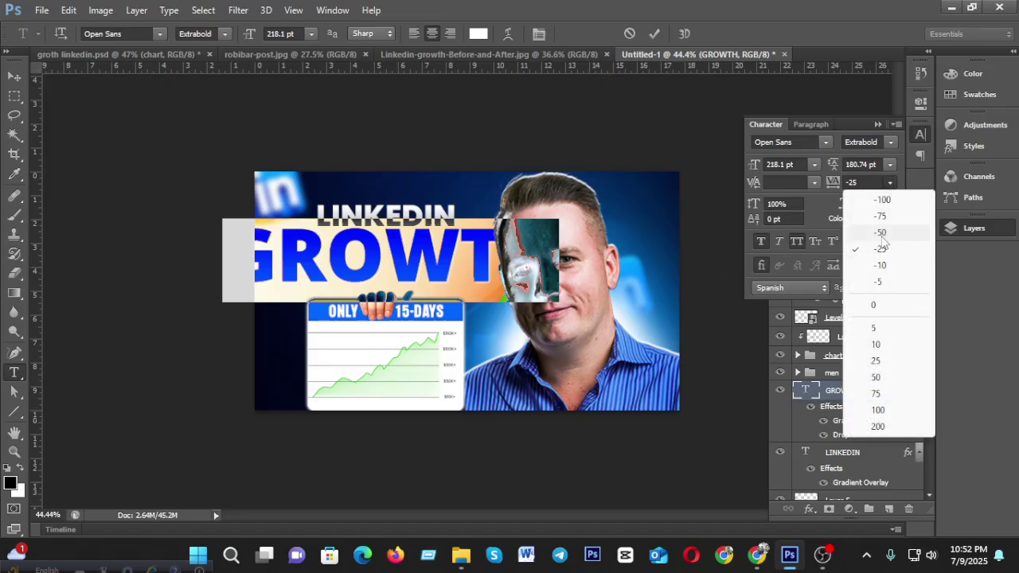
{"action": "left_click", "coordinate": [654, 34]}
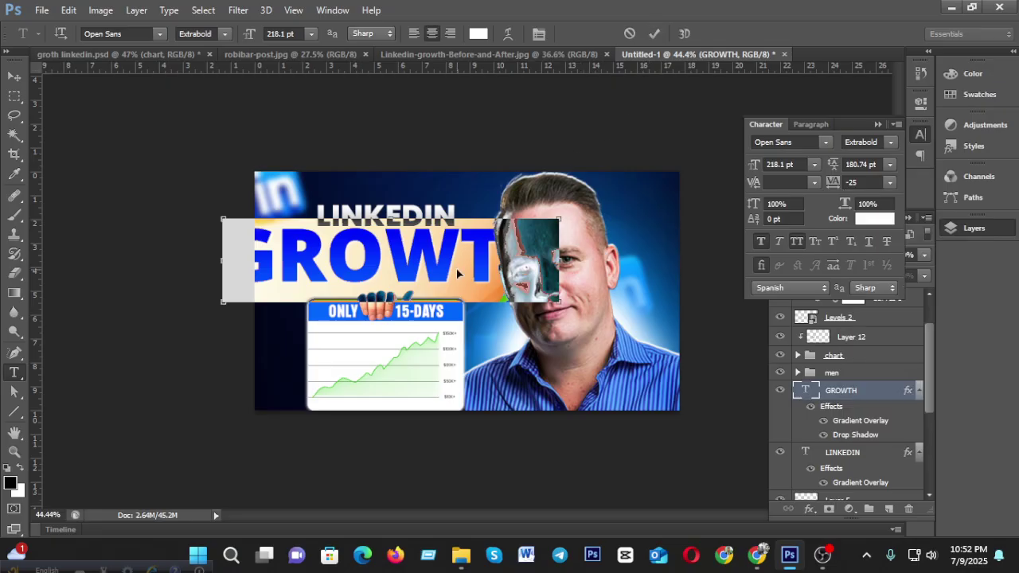
{"action": "left_click", "coordinate": [654, 34]}
{"action": "key", "text": "v"}
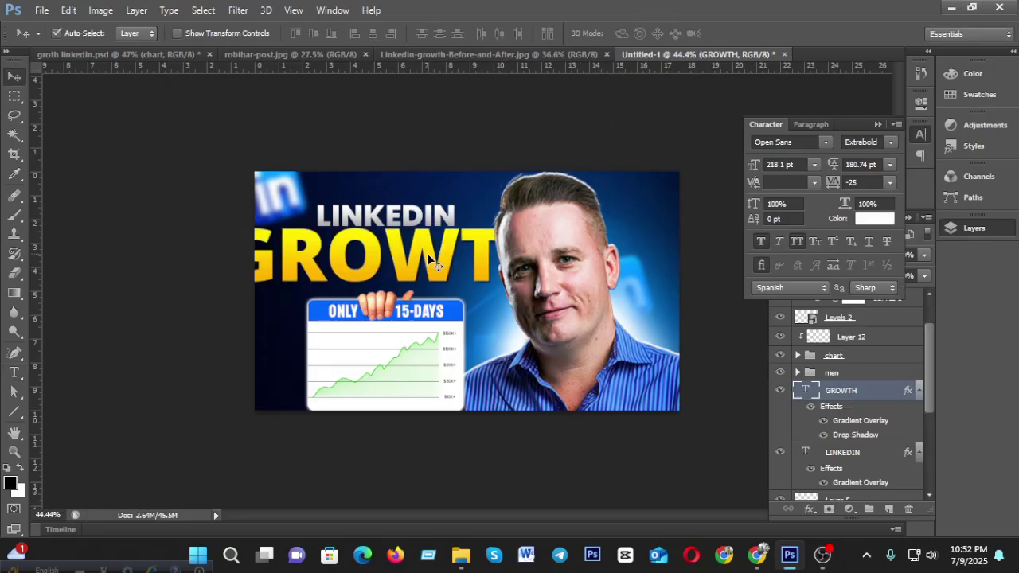
Scale the GROWTH text proportionally to about 56% and place it directly beneath LINKEDIN.
{"action": "key", "text": "ctrl+t"}
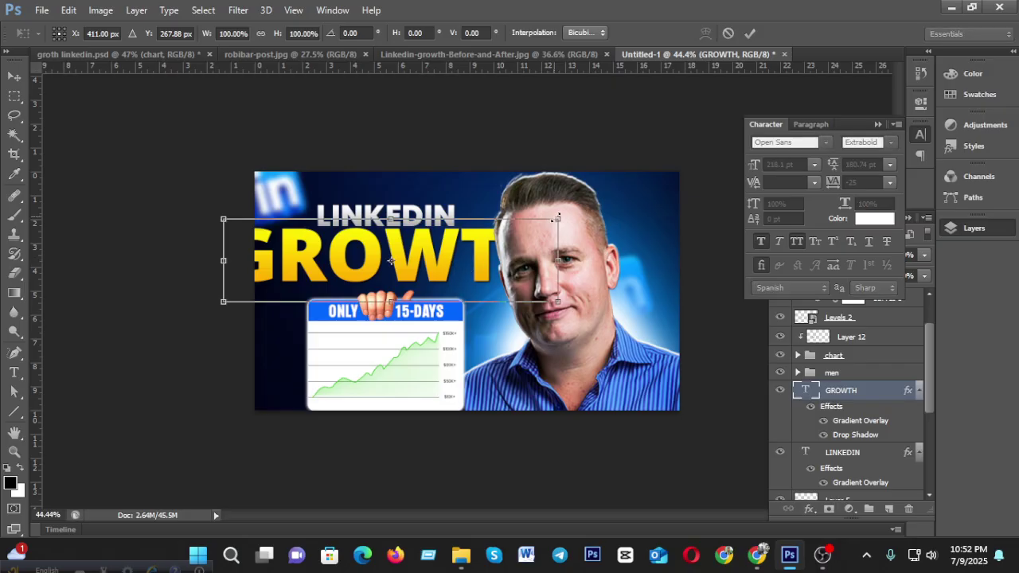
{"action": "left_click_drag", "start_coordinate": [557, 219], "coordinate": [448, 246]}
{"action": "left_click_drag", "start_coordinate": [403, 278], "coordinate": [447, 246]}
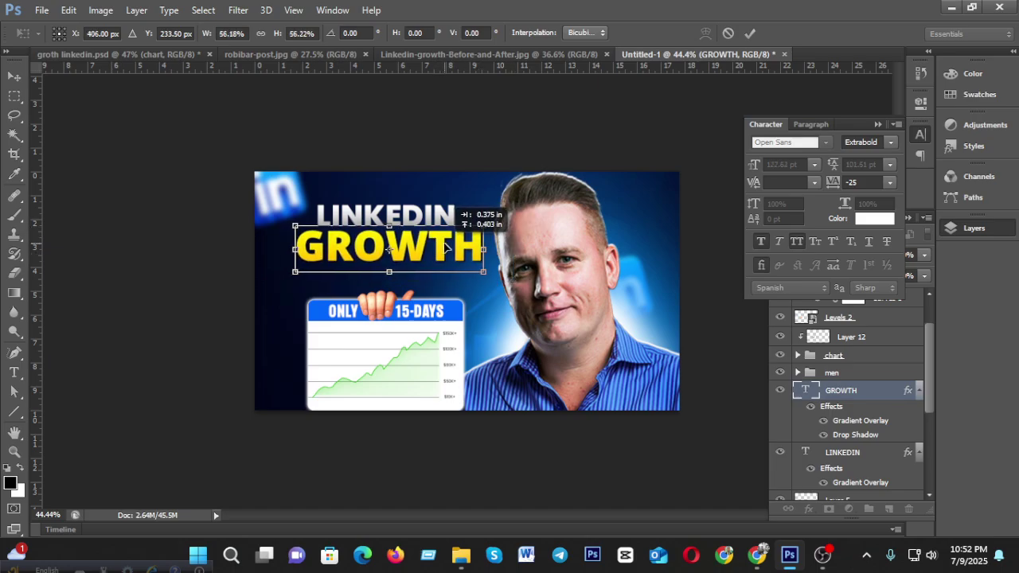
{"action": "left_click", "coordinate": [748, 34]}
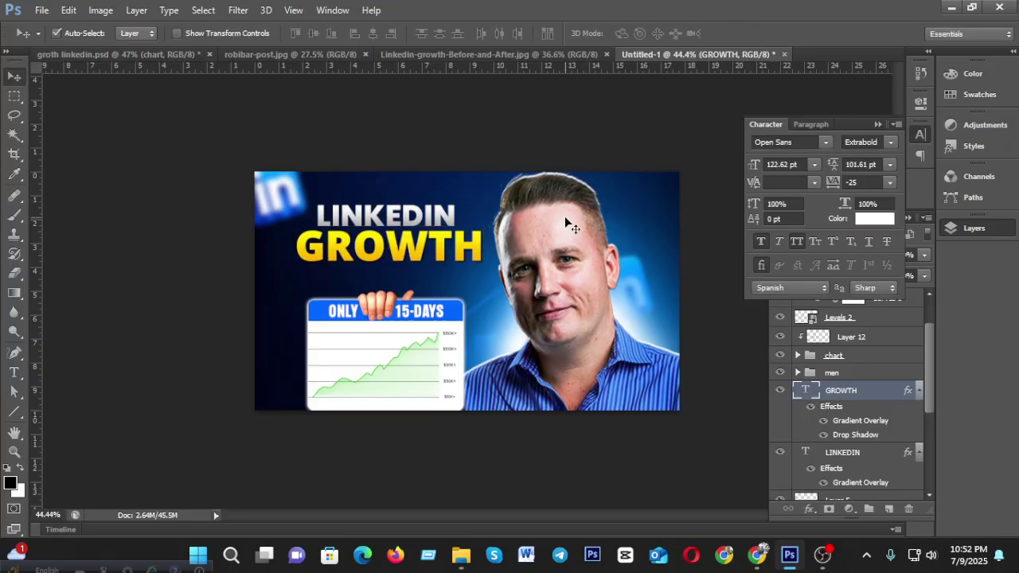
{"action": "scroll", "coordinate": [468, 311], "scroll_direction": "down", "scroll_amount": 3}
{"action": "scroll", "coordinate": [468, 310], "scroll_direction": "up", "scroll_amount": 2}
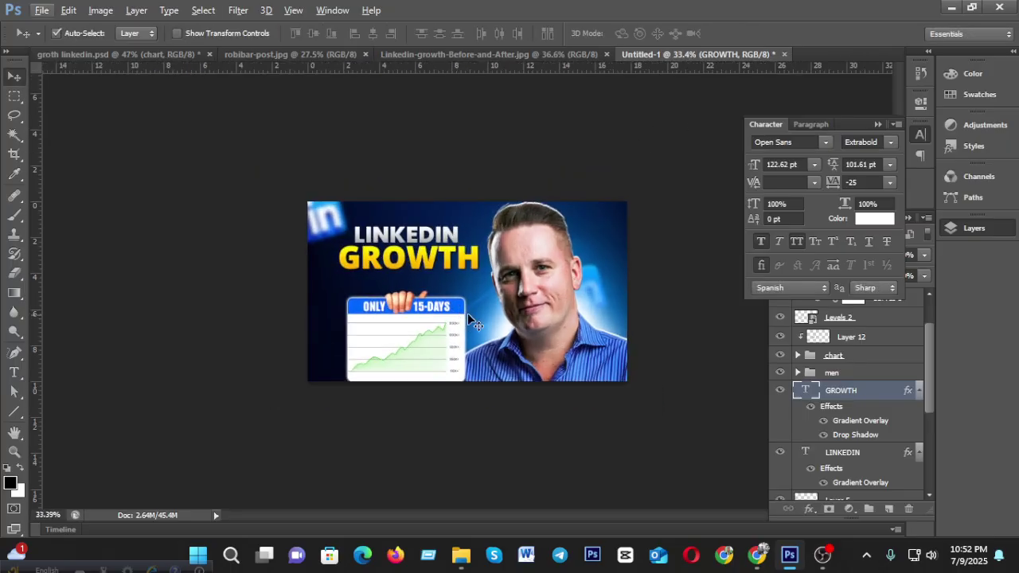
Change the font of the GROWTH text back to Bebas Neue.
{"action": "key", "text": "ctrl+z"}
{"action": "key", "text": "ctrl+z"}
{"action": "key", "text": "ctrl+z"}
{"action": "key", "text": "ctrl+z"}
{"action": "double_click", "coordinate": [806, 390]}
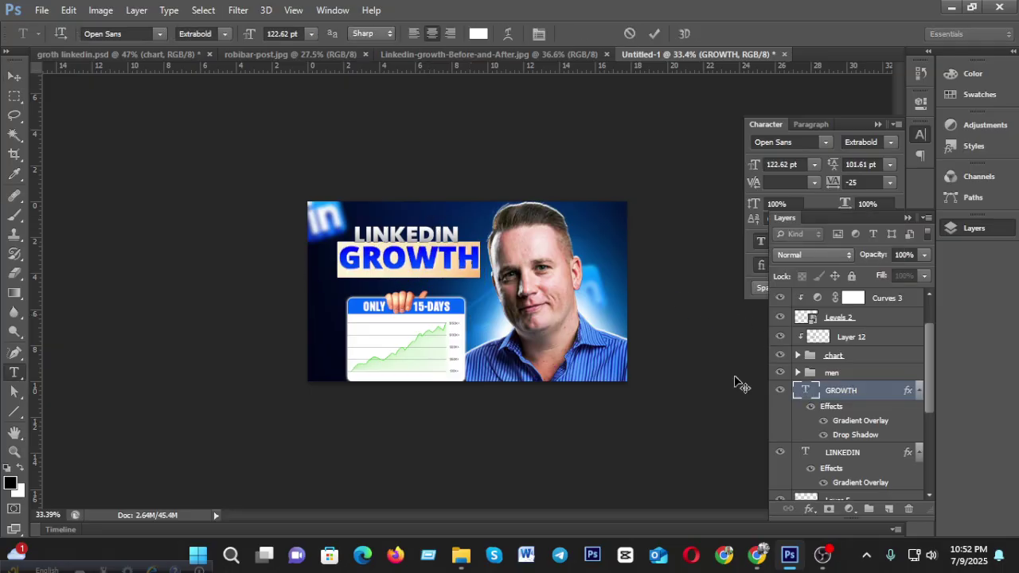
{"action": "left_click", "coordinate": [116, 32]}
{"action": "key", "text": "Return"}
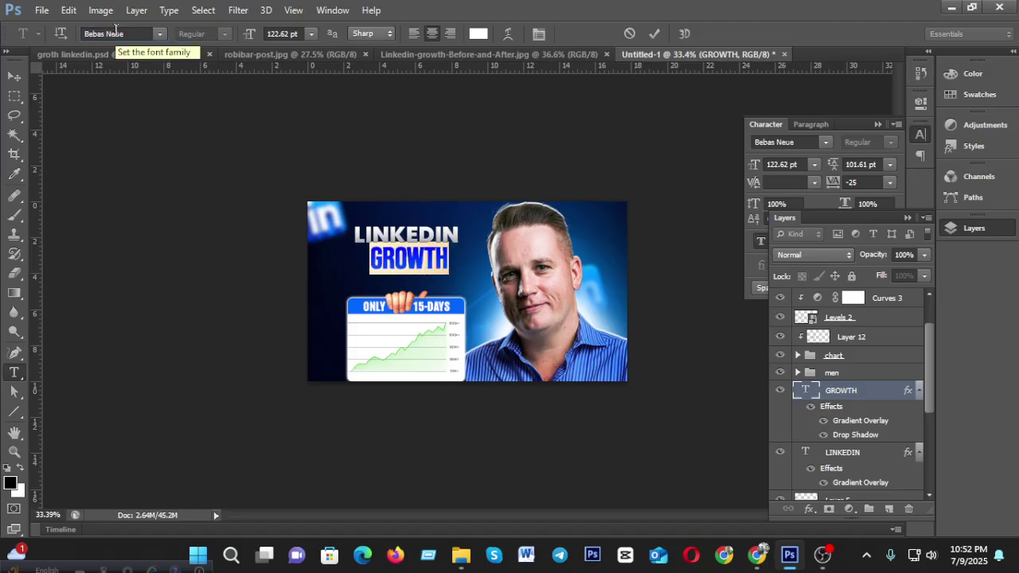
{"action": "left_click", "coordinate": [656, 33]}
{"action": "key", "text": "v"}
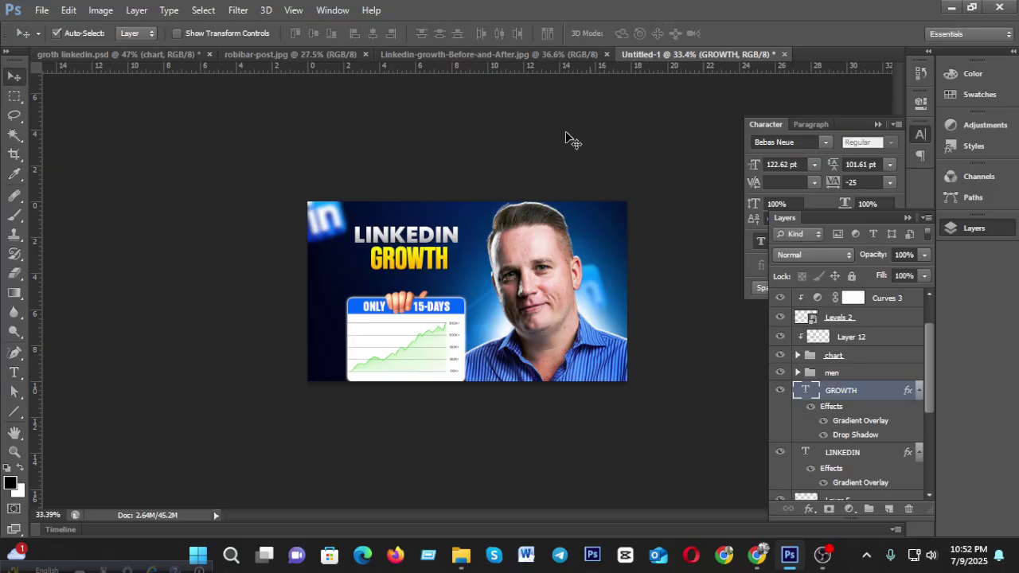
Scale the GROWTH text proportionally to about 168% and position it between LINKEDIN and the hand-held chart card.
{"action": "key", "text": "ctrl+t"}
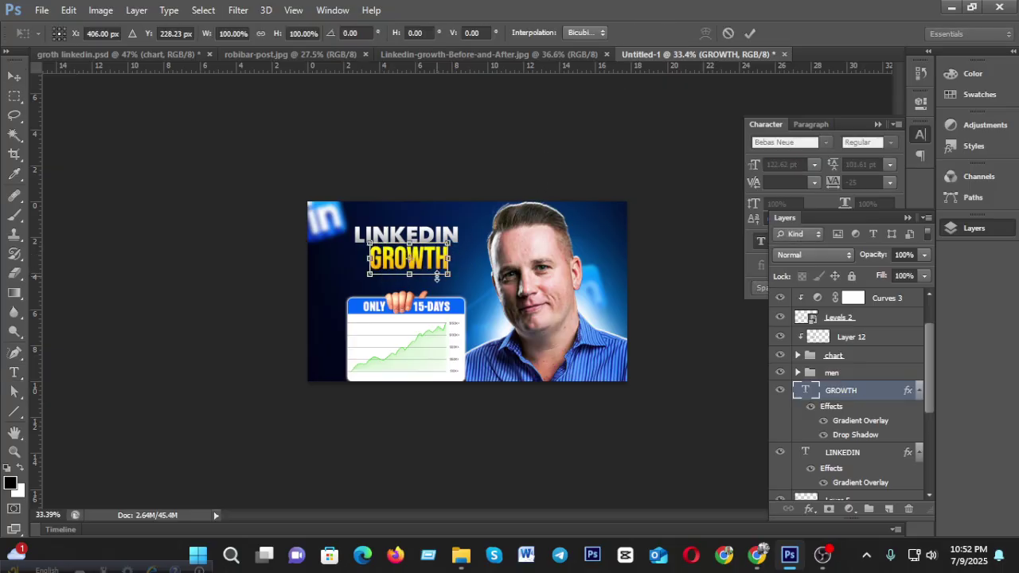
{"action": "left_click_drag", "start_coordinate": [448, 275], "coordinate": [470, 289]}
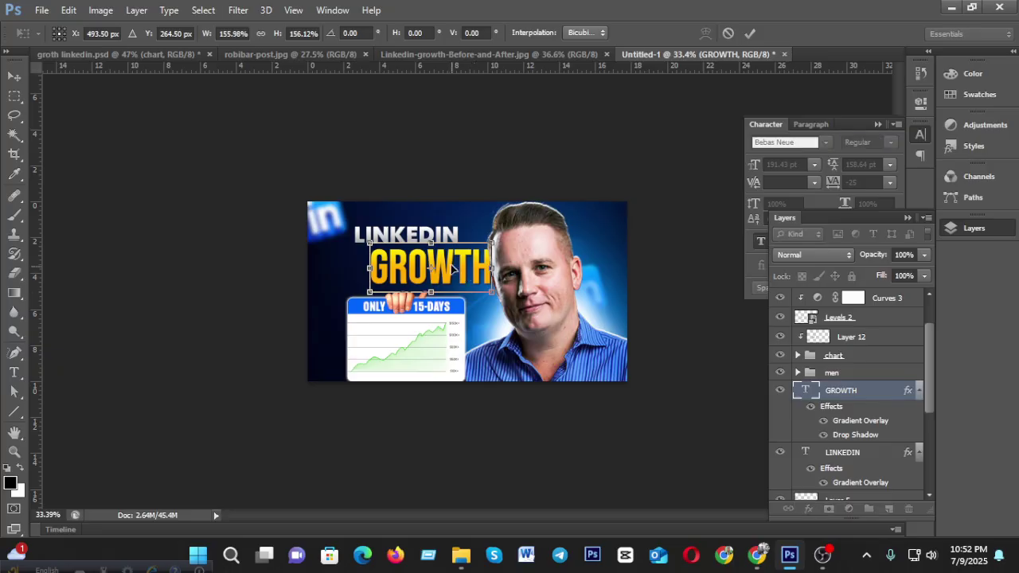
{"action": "left_click_drag", "start_coordinate": [414, 260], "coordinate": [433, 265]}
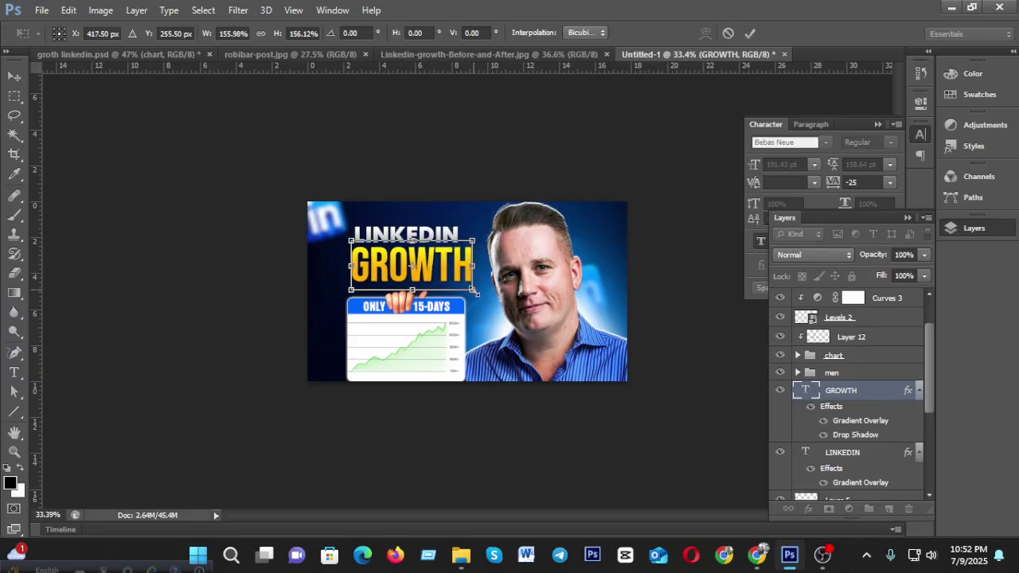
{"action": "left_click_drag", "start_coordinate": [474, 292], "coordinate": [441, 274]}
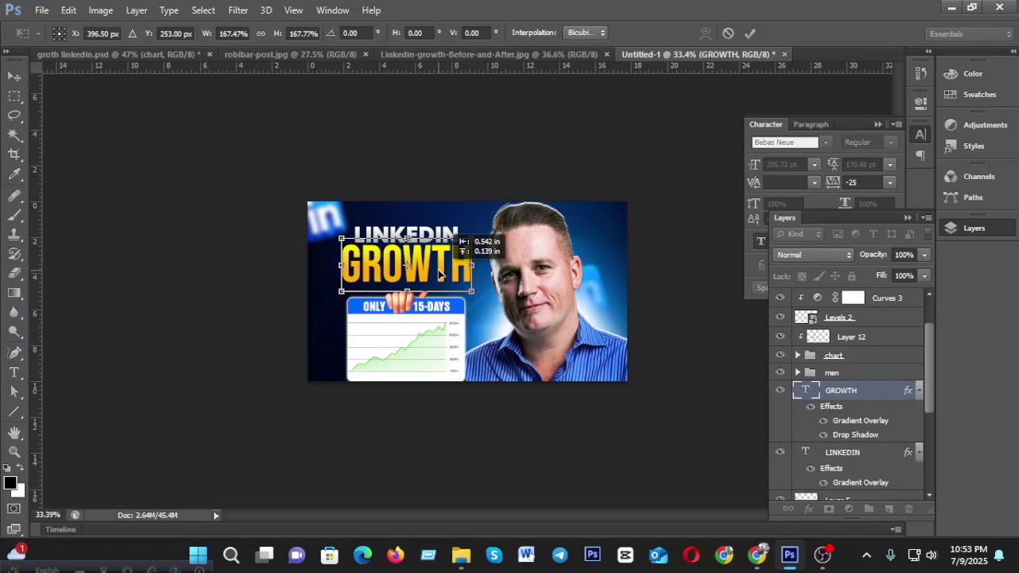
{"action": "left_click", "coordinate": [750, 33]}
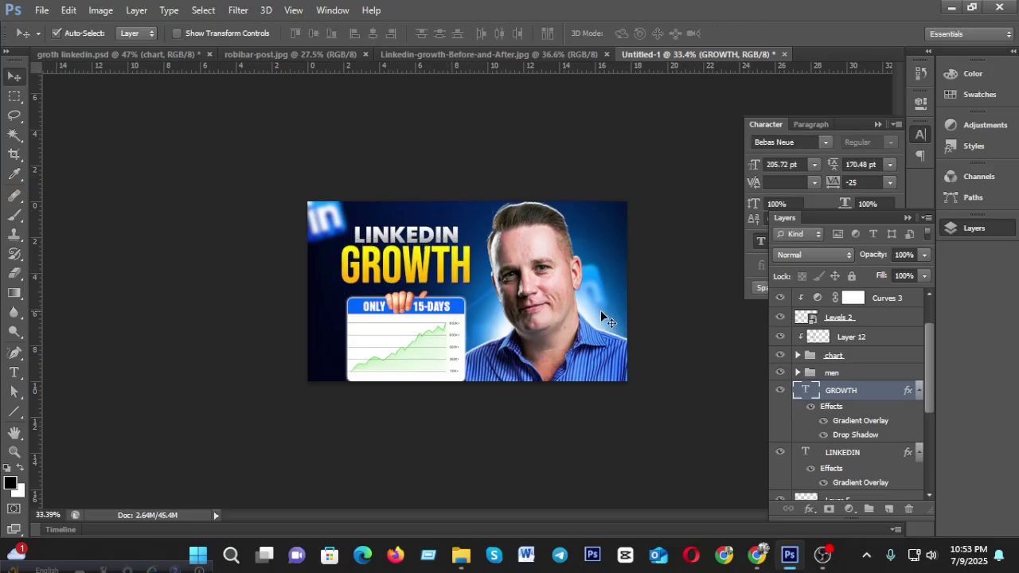
{"action": "scroll", "coordinate": [643, 325], "scroll_direction": "up", "scroll_amount": 2}
{"action": "scroll", "coordinate": [646, 325], "scroll_direction": "down", "scroll_amount": 3}
{"action": "scroll", "coordinate": [645, 325], "scroll_direction": "up", "scroll_amount": 2}
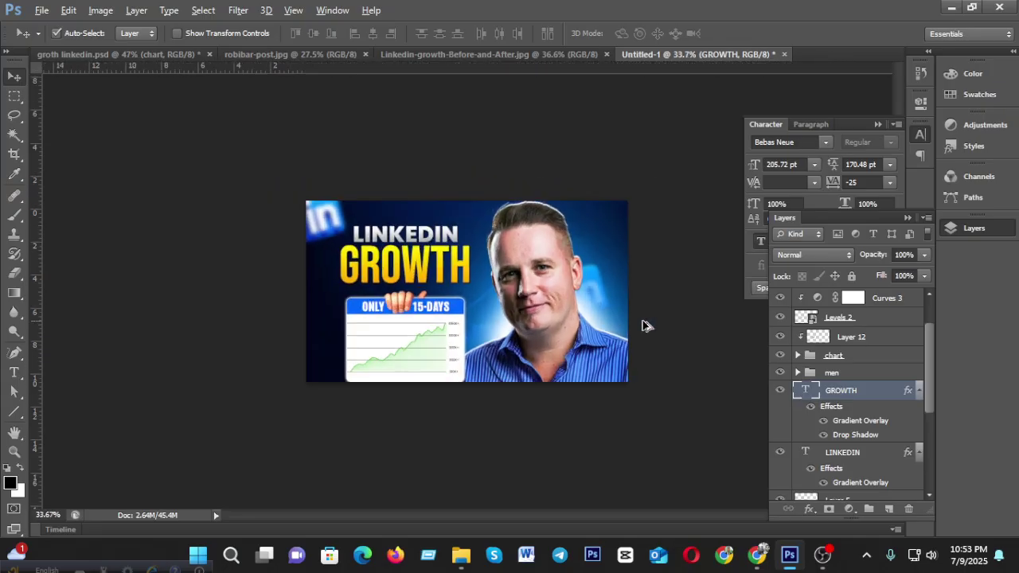
{"action": "key", "text": "alt"}
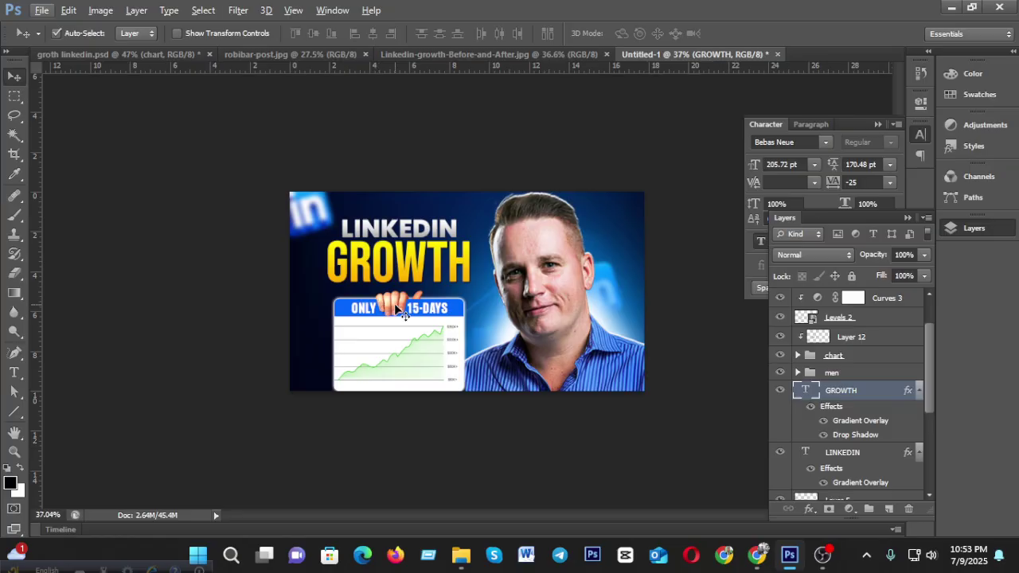
Switch to Chrome, copy the PNGWing hand image from the Google results and send it in the Facebook course group chat.
{"action": "mouse_move", "coordinate": [760, 560]}
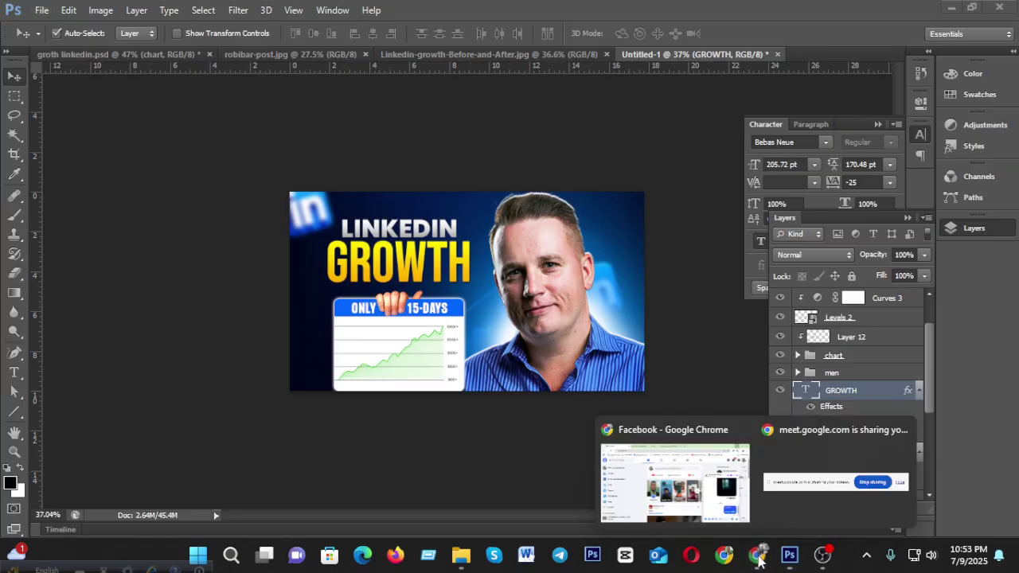
{"action": "left_click", "coordinate": [675, 482]}
{"action": "left_click", "coordinate": [477, 14]}
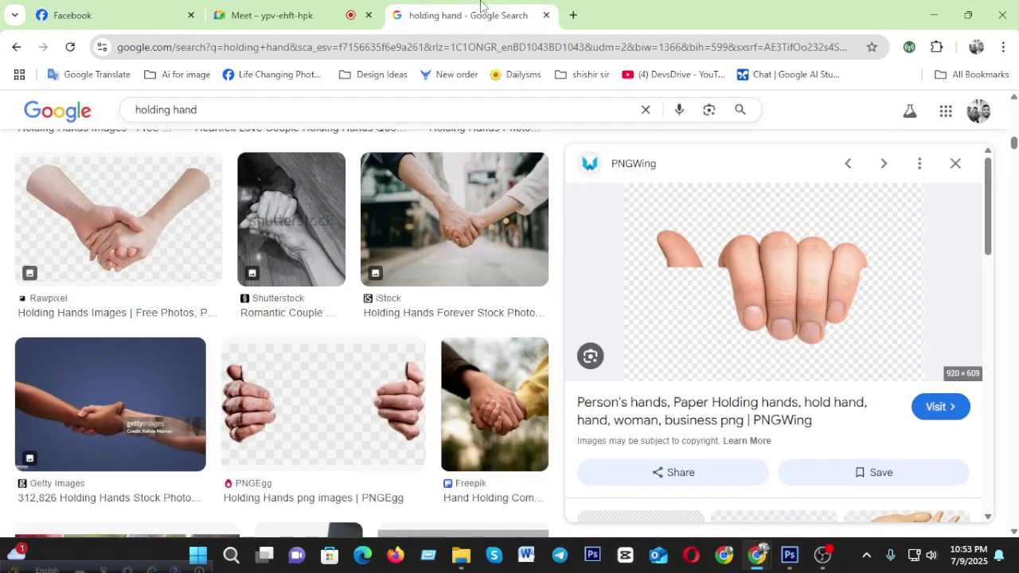
{"action": "right_click", "coordinate": [736, 283]}
{"action": "left_click", "coordinate": [791, 445]}
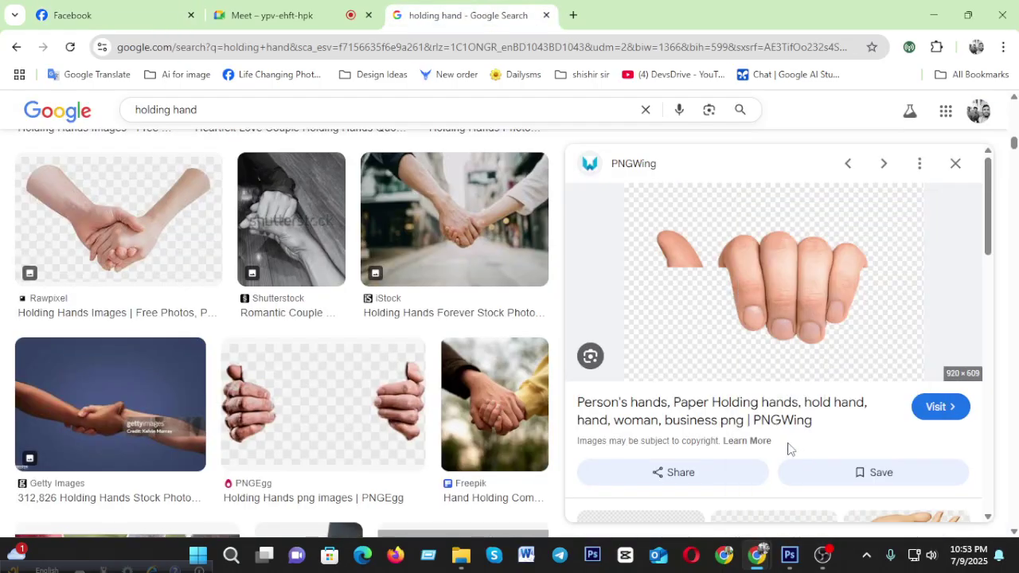
{"action": "left_click", "coordinate": [159, 7]}
{"action": "key", "text": "ctrl+v"}
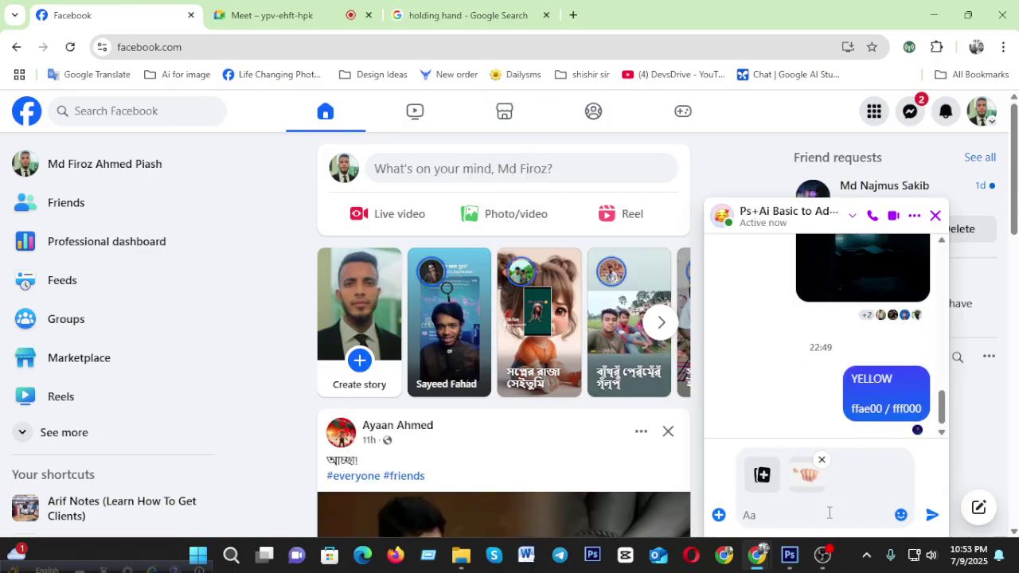
{"action": "key", "text": "Return"}
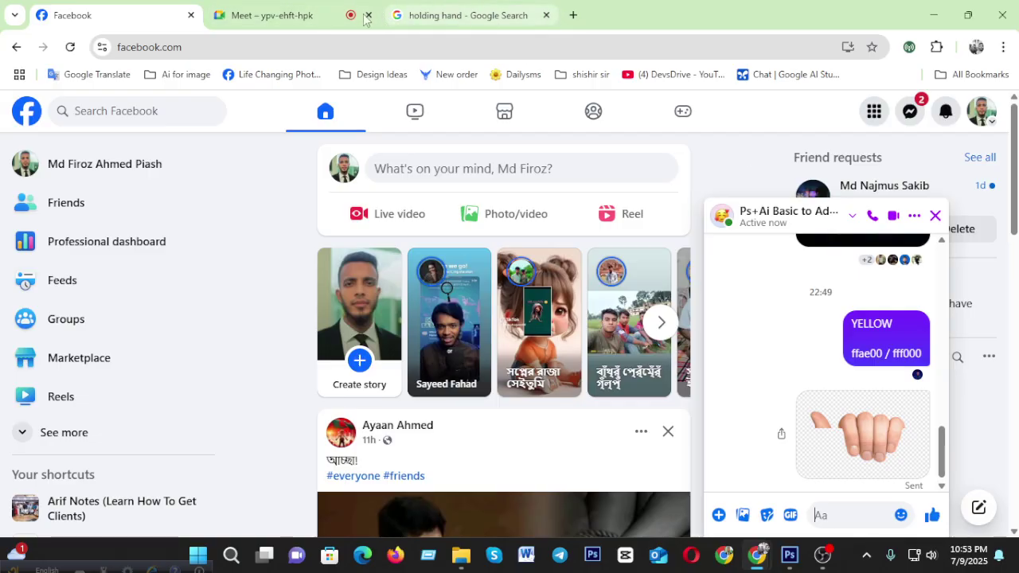
{"action": "left_click", "coordinate": [446, 15]}
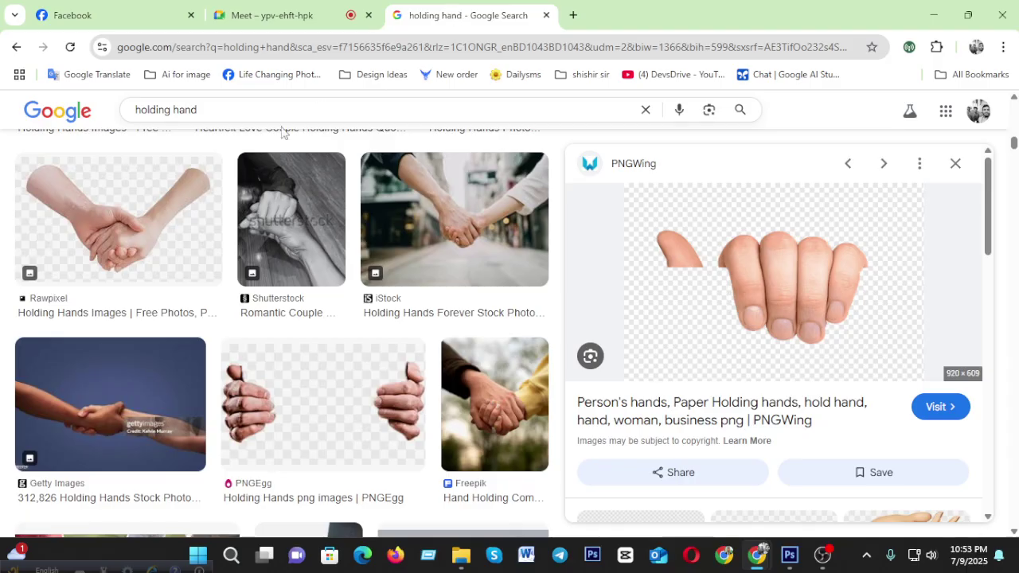
{"action": "left_click_drag", "start_coordinate": [220, 110], "coordinate": [109, 113]}
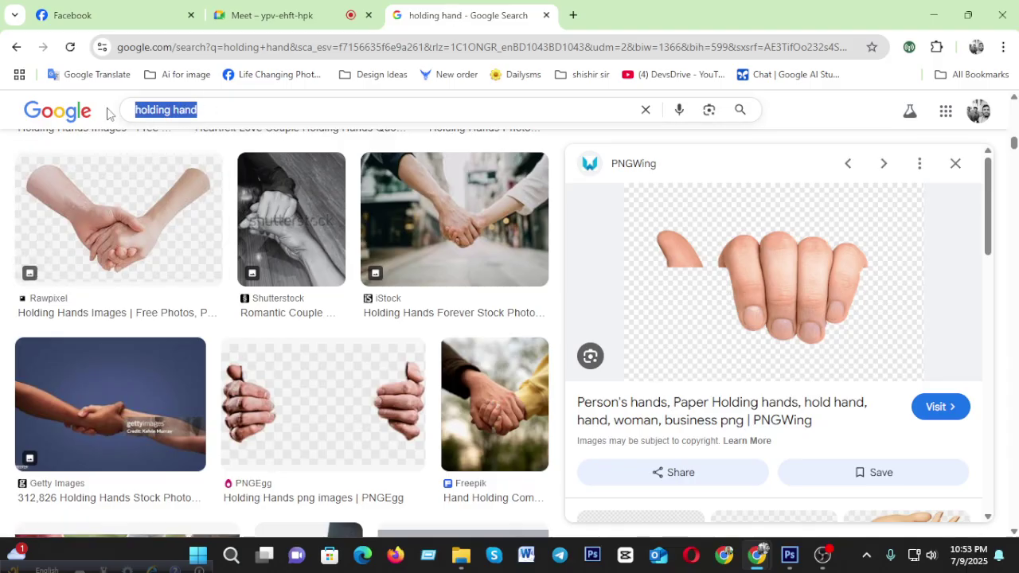
{"action": "type", "text": "G"}
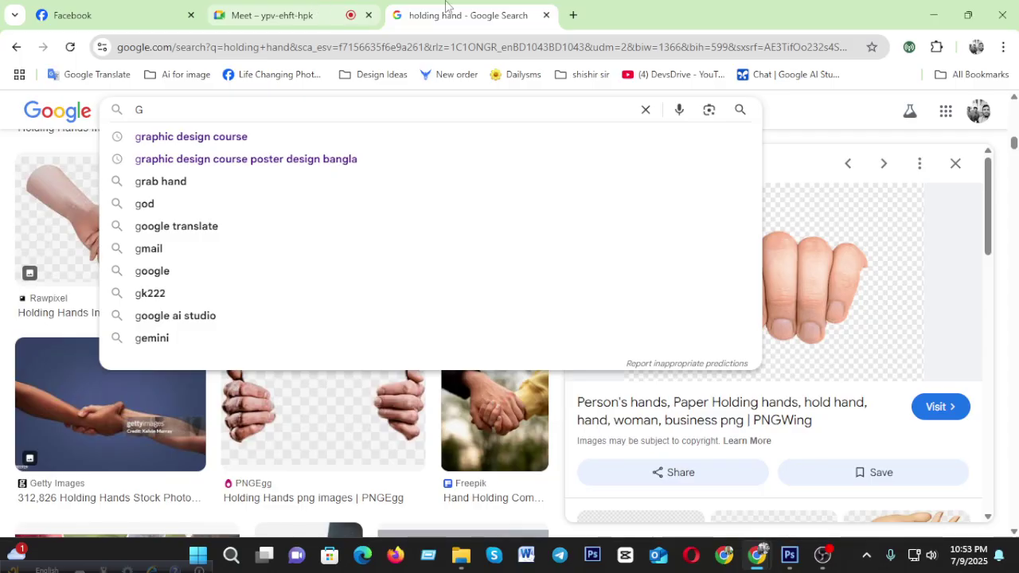
{"action": "left_click", "coordinate": [285, 16]}
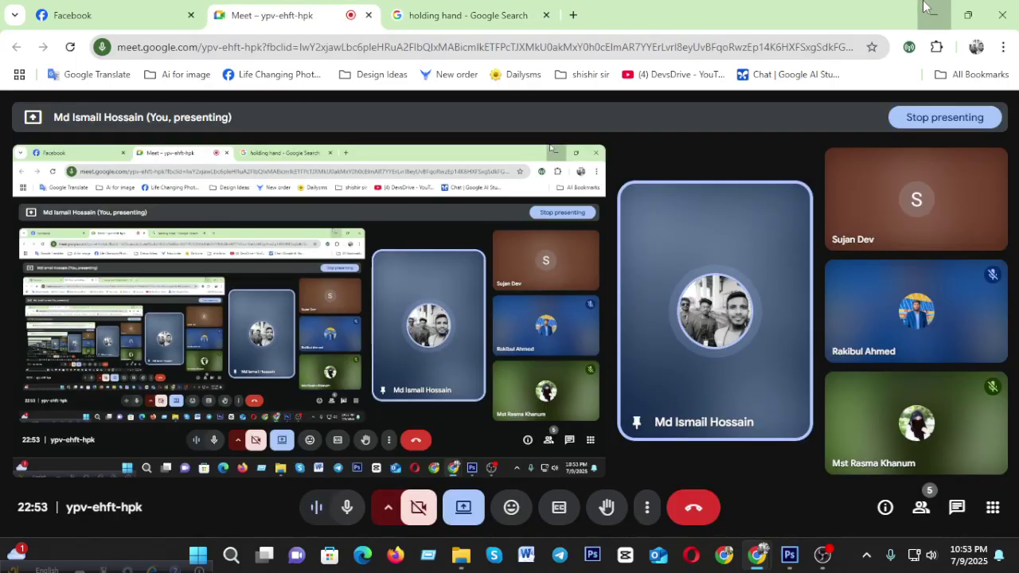
Switch back to Photoshop and open the 10-self-defence image from the LinkedIn Post folder on the D: drive.
{"action": "key", "text": "alt+Tab"}
{"action": "scroll", "coordinate": [597, 327], "scroll_direction": "down", "scroll_amount": 3}
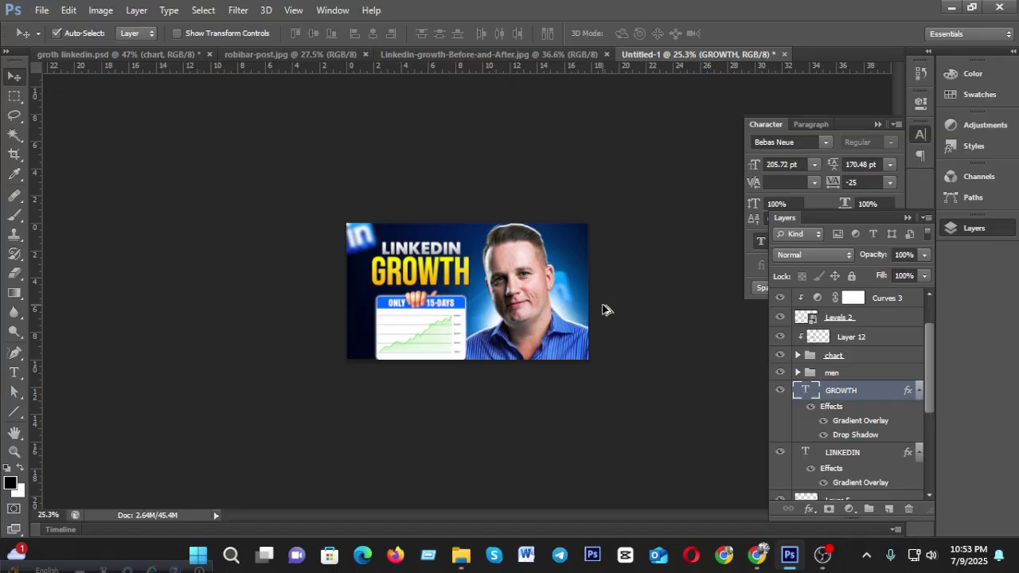
{"action": "scroll", "coordinate": [605, 307], "scroll_direction": "up", "scroll_amount": 3}
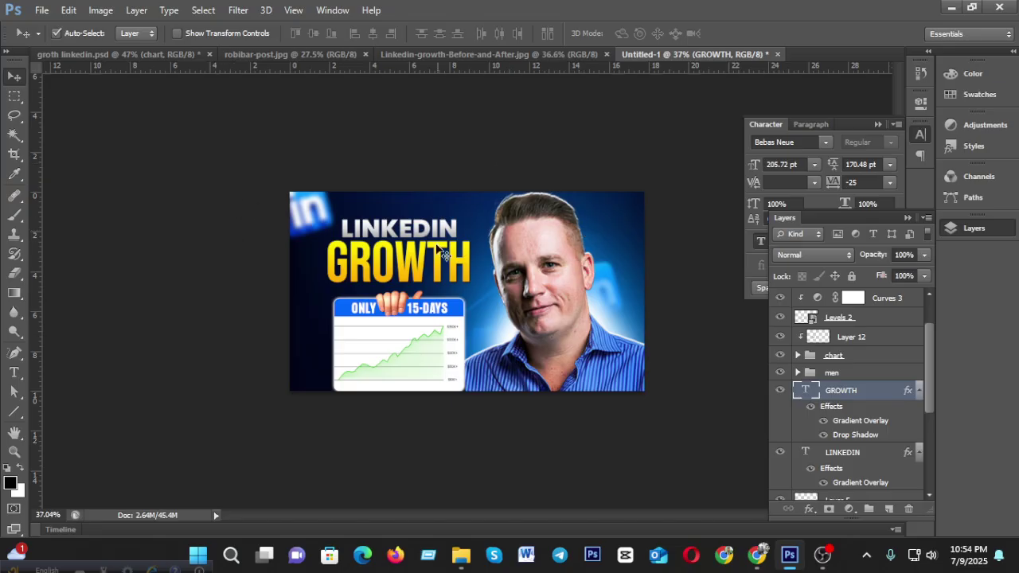
{"action": "left_click", "coordinate": [41, 9]}
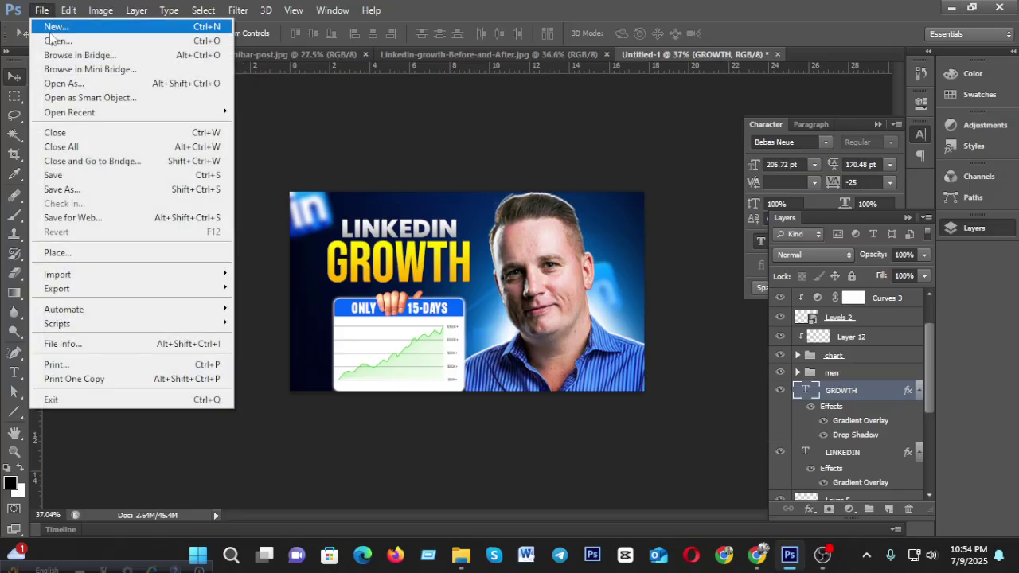
{"action": "left_click", "coordinate": [49, 38]}
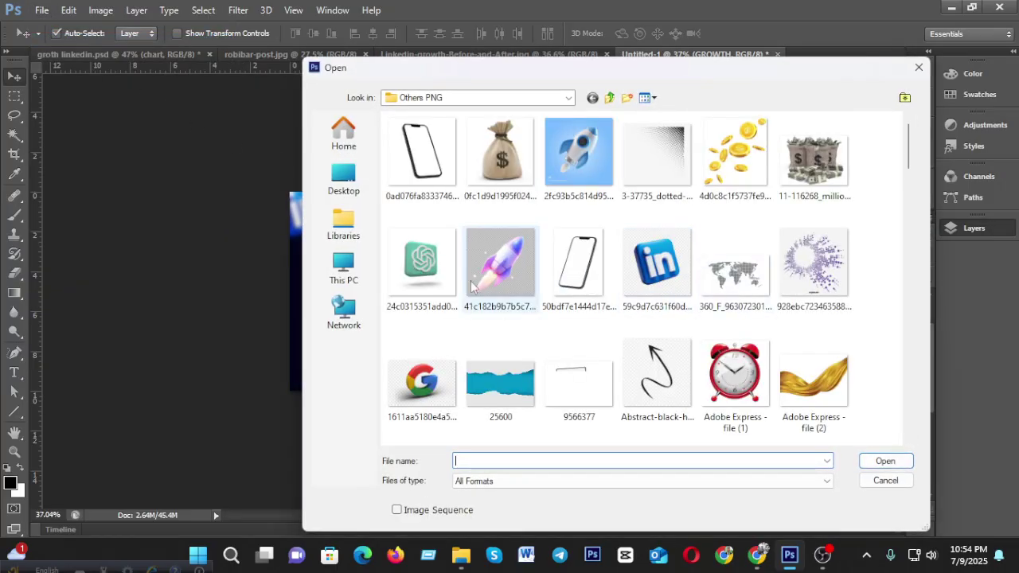
{"action": "left_click", "coordinate": [344, 269]}
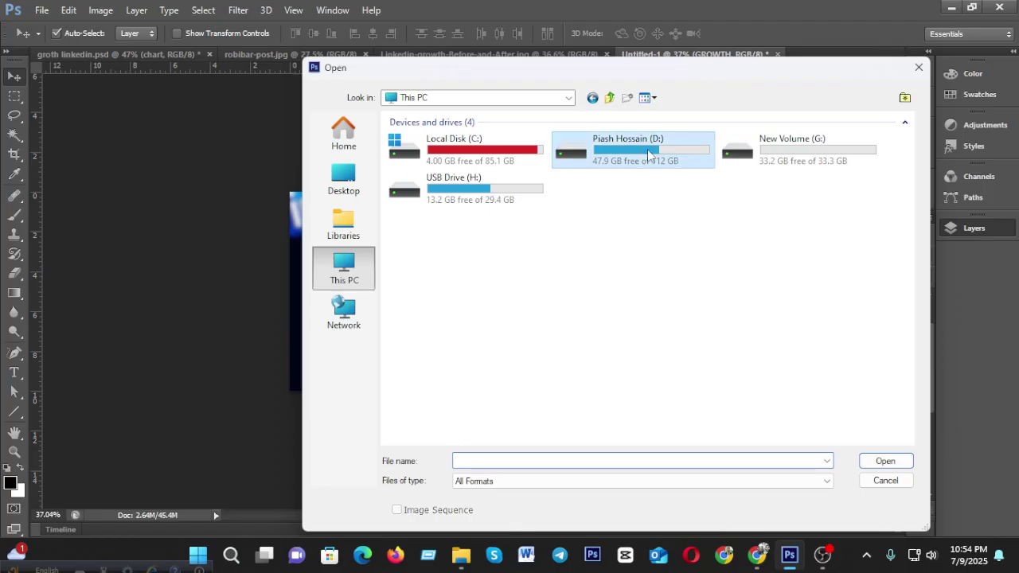
{"action": "double_click", "coordinate": [649, 155]}
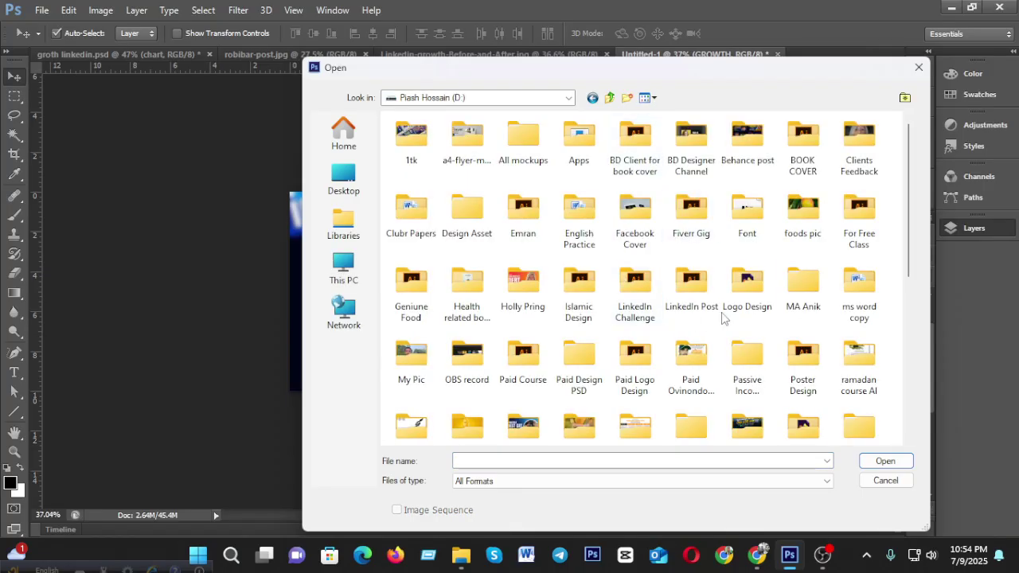
{"action": "double_click", "coordinate": [685, 296]}
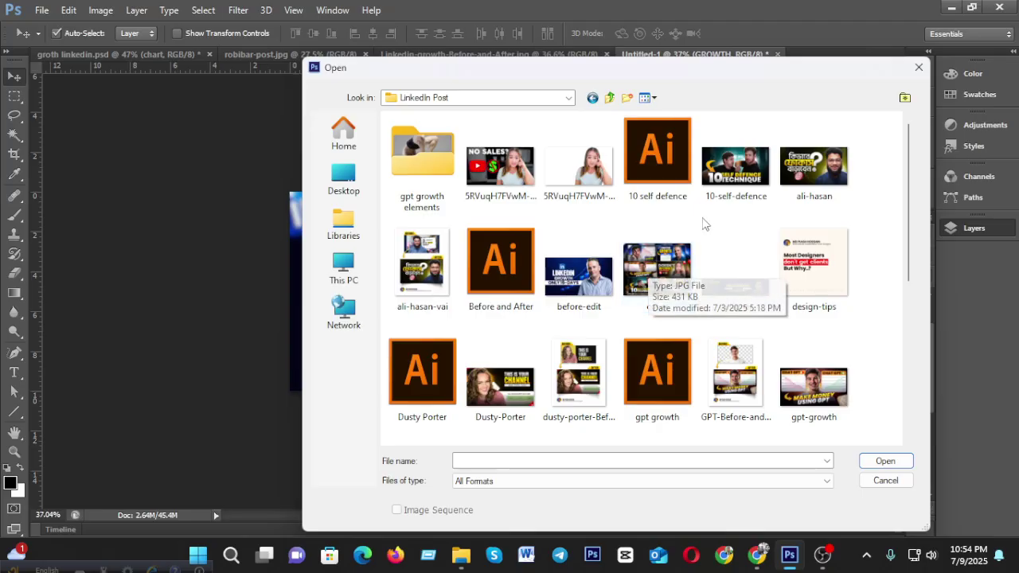
{"action": "left_click", "coordinate": [743, 178]}
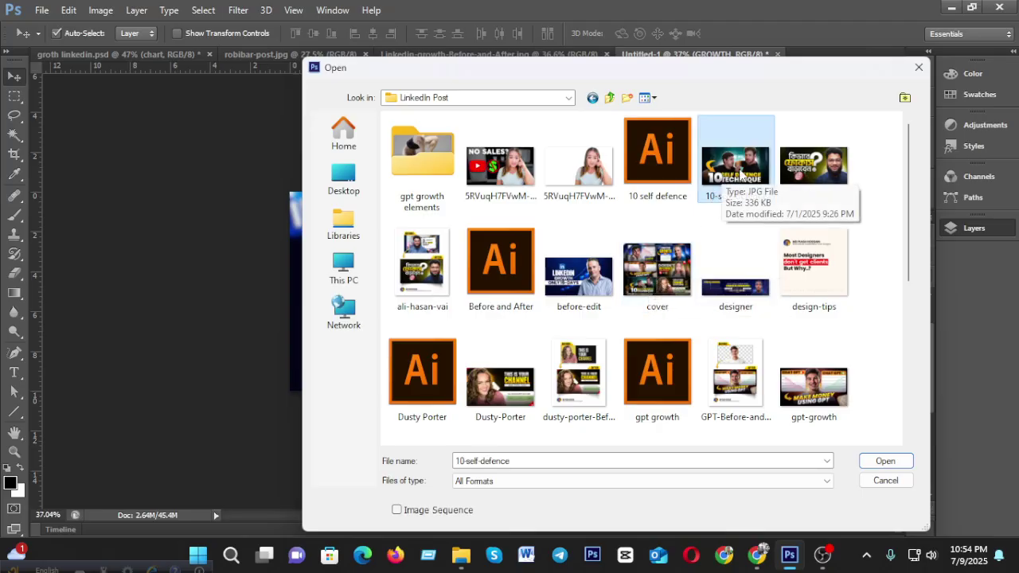
{"action": "left_click", "coordinate": [886, 461]}
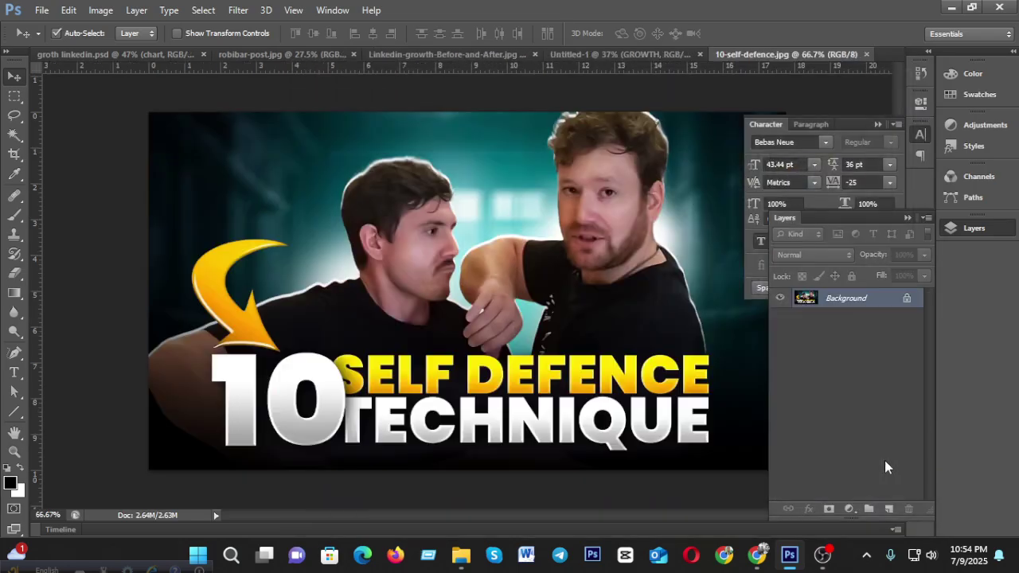
{"action": "scroll", "coordinate": [615, 380], "scroll_direction": "down", "scroll_amount": 3}
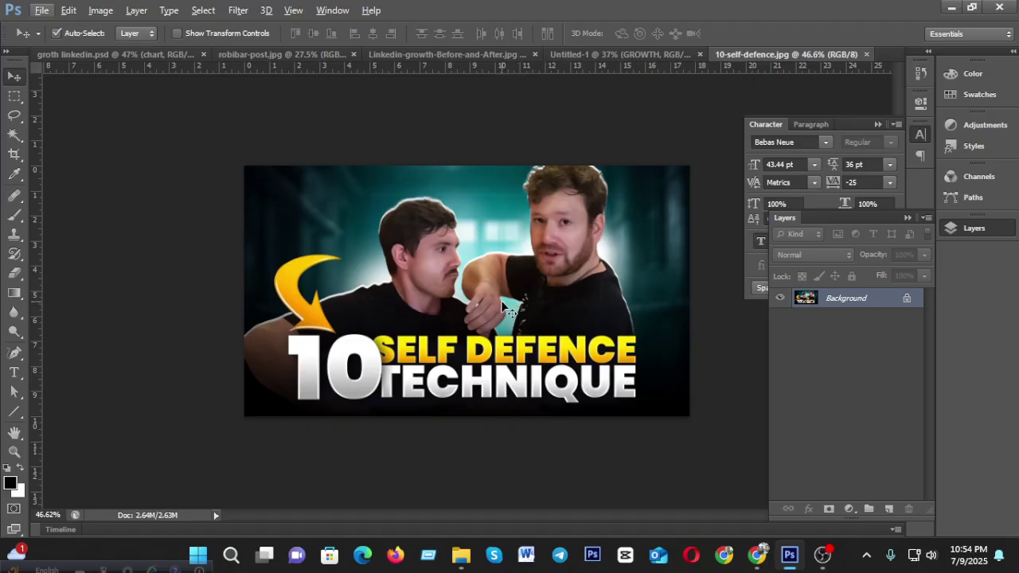
Open the Real-Knife image from the LinkedIn Post folder.
{"action": "key", "text": "alt+f"}
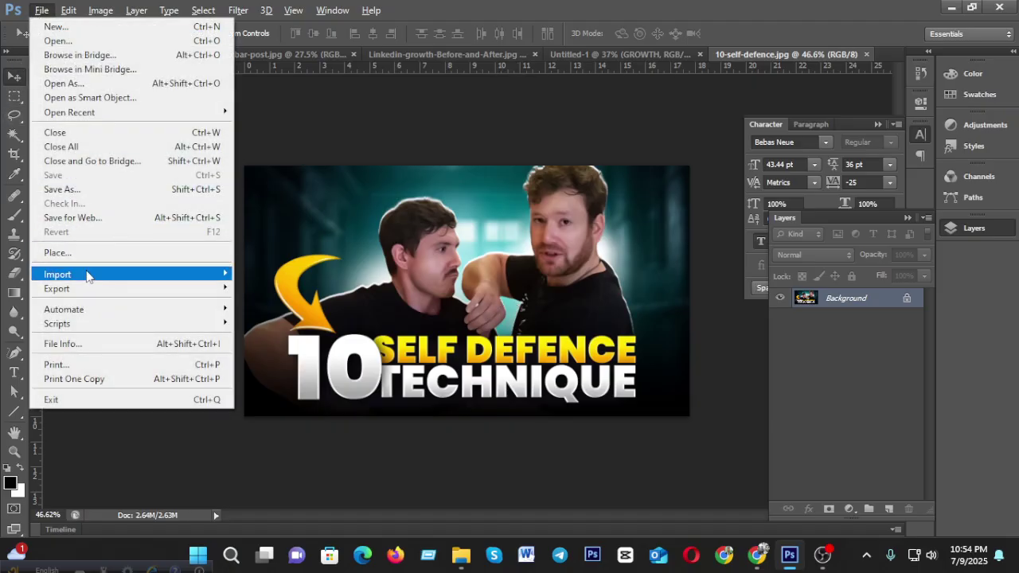
{"action": "left_click", "coordinate": [62, 41]}
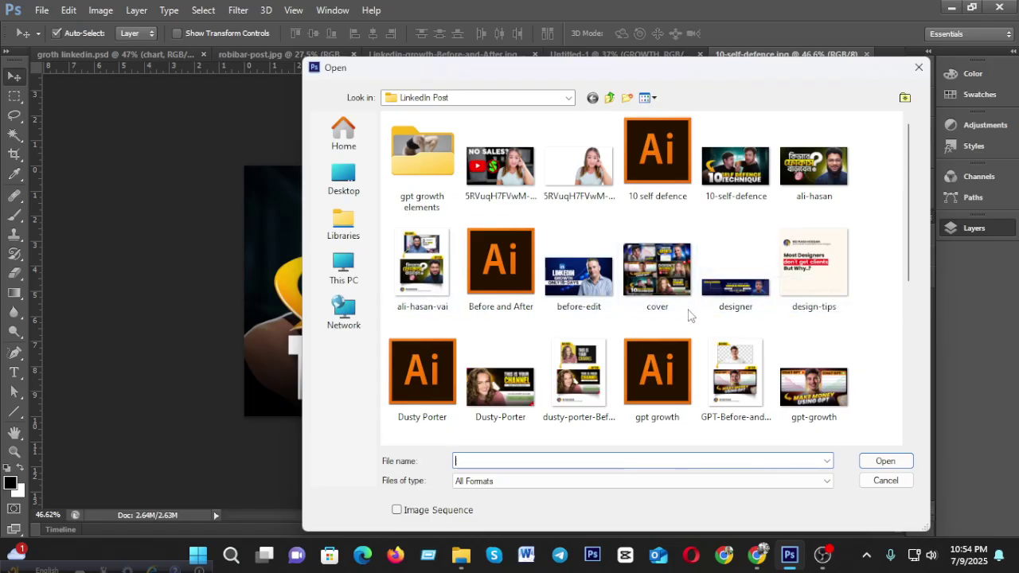
{"action": "scroll", "coordinate": [669, 316], "scroll_direction": "down", "scroll_amount": 1}
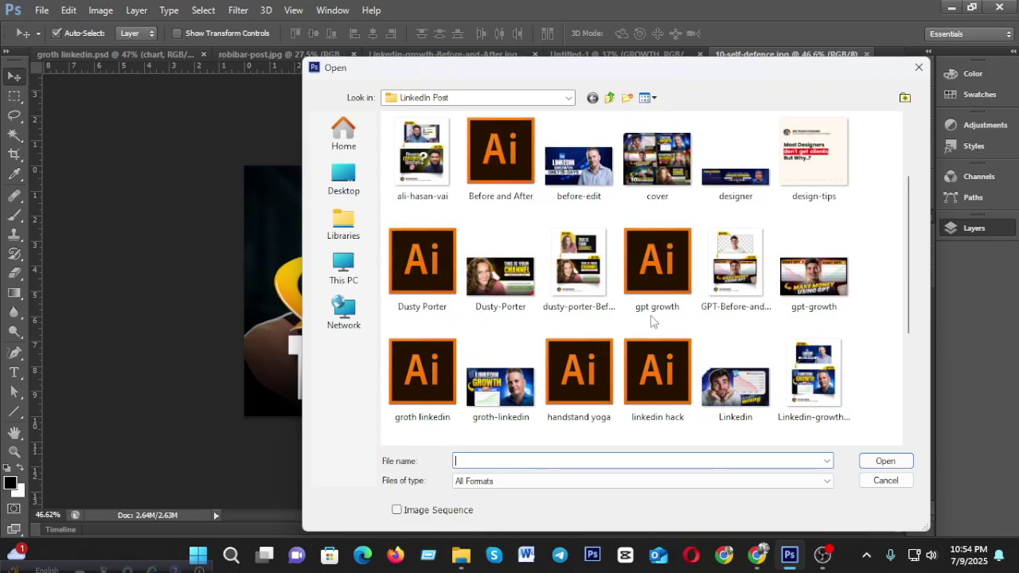
{"action": "scroll", "coordinate": [651, 321], "scroll_direction": "down", "scroll_amount": 1}
{"action": "scroll", "coordinate": [651, 321], "scroll_direction": "down", "scroll_amount": 1}
{"action": "left_click", "coordinate": [477, 301]}
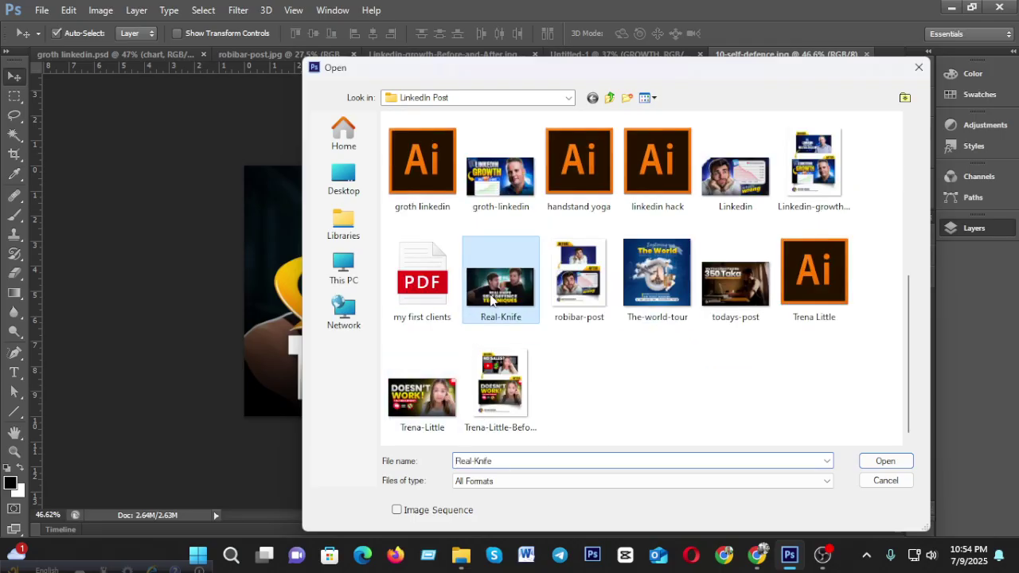
{"action": "left_click", "coordinate": [867, 463]}
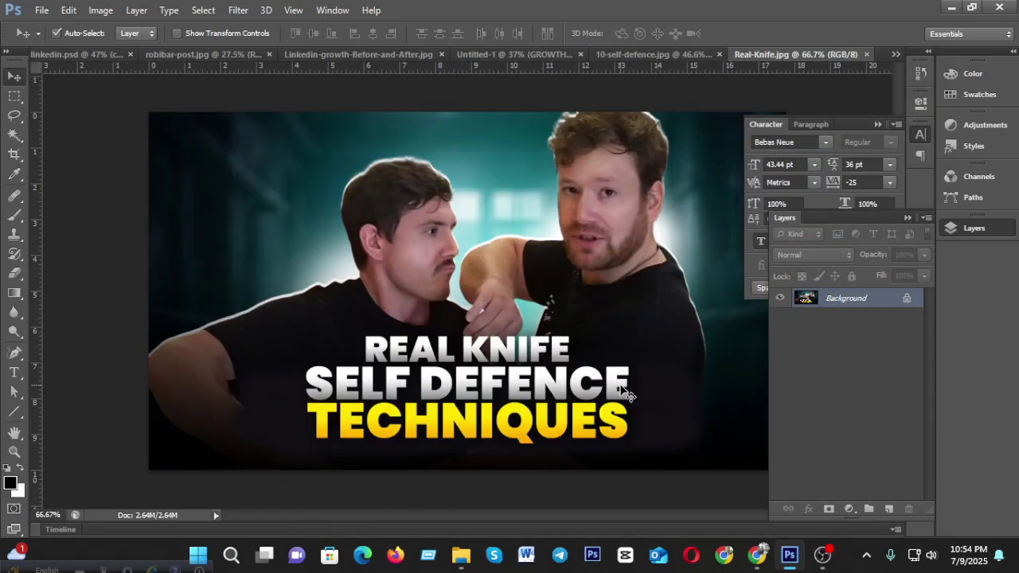
{"action": "scroll", "coordinate": [619, 386], "scroll_direction": "down", "scroll_amount": 2}
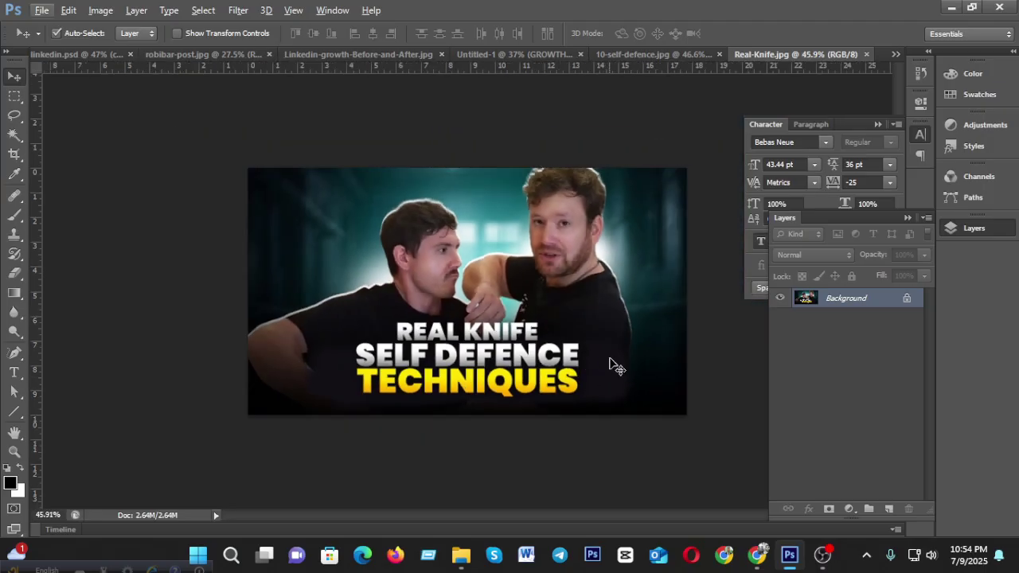
Compare the headline layout and text styling of the 10-self-defence and Real-Knife thumbnails.
{"action": "left_click", "coordinate": [667, 59]}
{"action": "scroll", "coordinate": [579, 410], "scroll_direction": "down", "scroll_amount": 1}
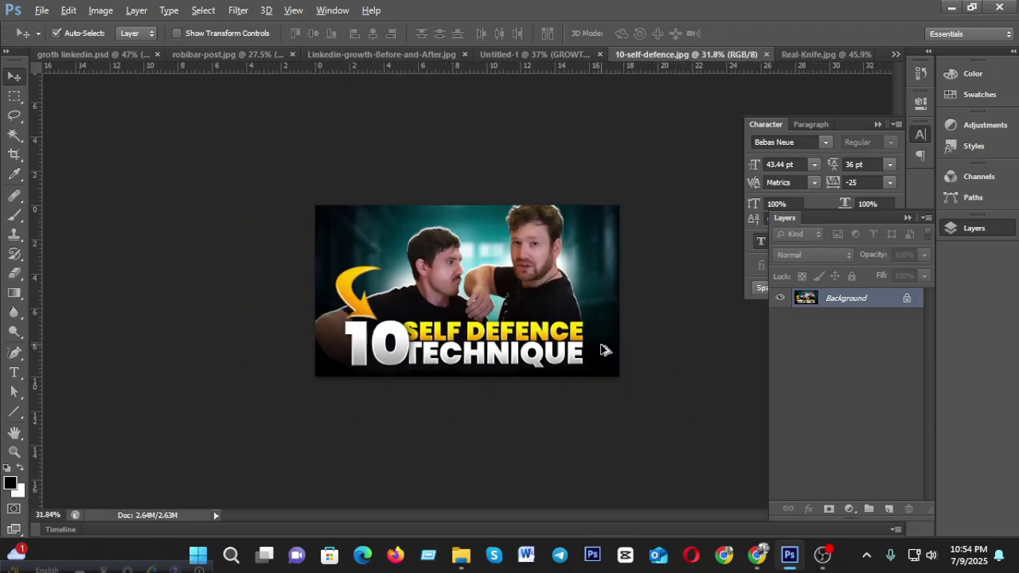
{"action": "left_click", "coordinate": [830, 50]}
{"action": "scroll", "coordinate": [557, 371], "scroll_direction": "down", "scroll_amount": 1}
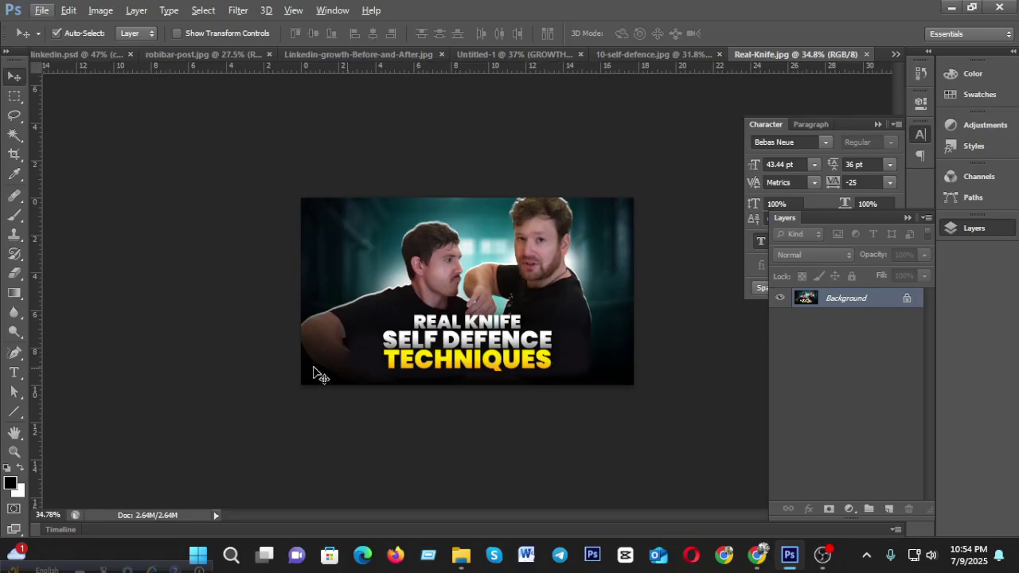
{"action": "scroll", "coordinate": [557, 378], "scroll_direction": "up", "scroll_amount": 2}
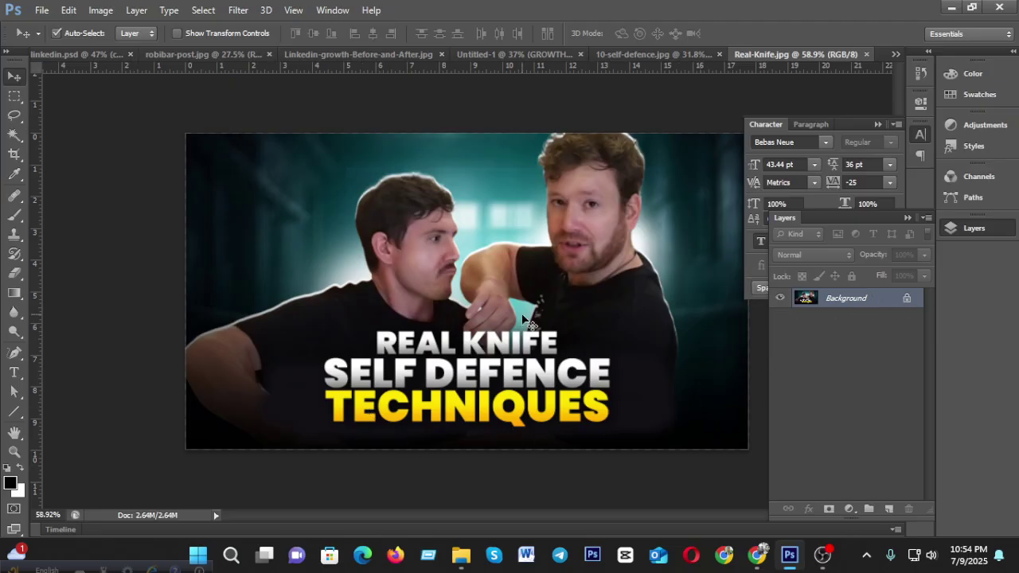
Examine the headline and arrow design of the 10-self-defence thumbnail at large and small sizes.
{"action": "left_click", "coordinate": [673, 58]}
{"action": "scroll", "coordinate": [409, 398], "scroll_direction": "up", "scroll_amount": 3}
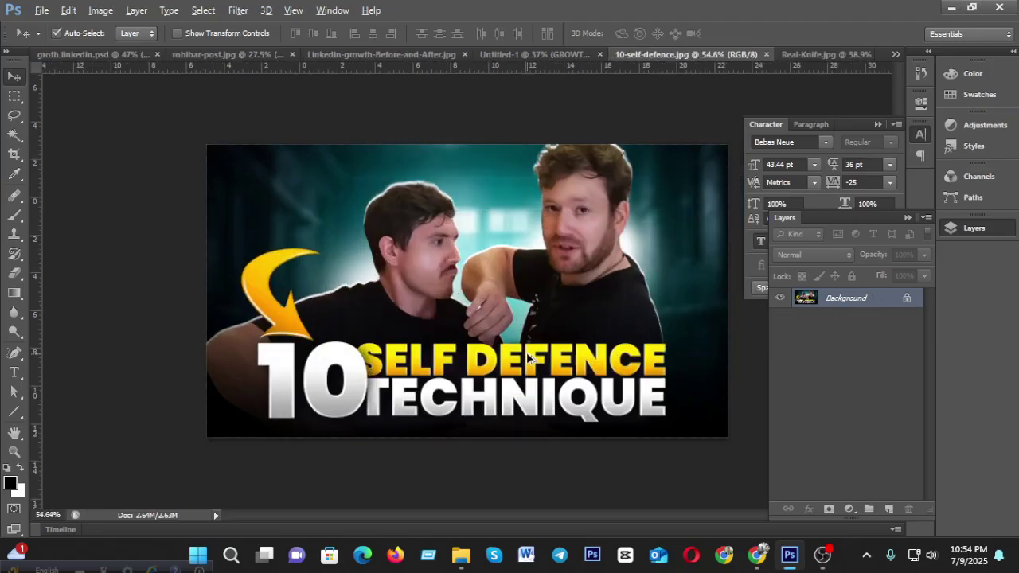
{"action": "scroll", "coordinate": [649, 398], "scroll_direction": "down", "scroll_amount": 2}
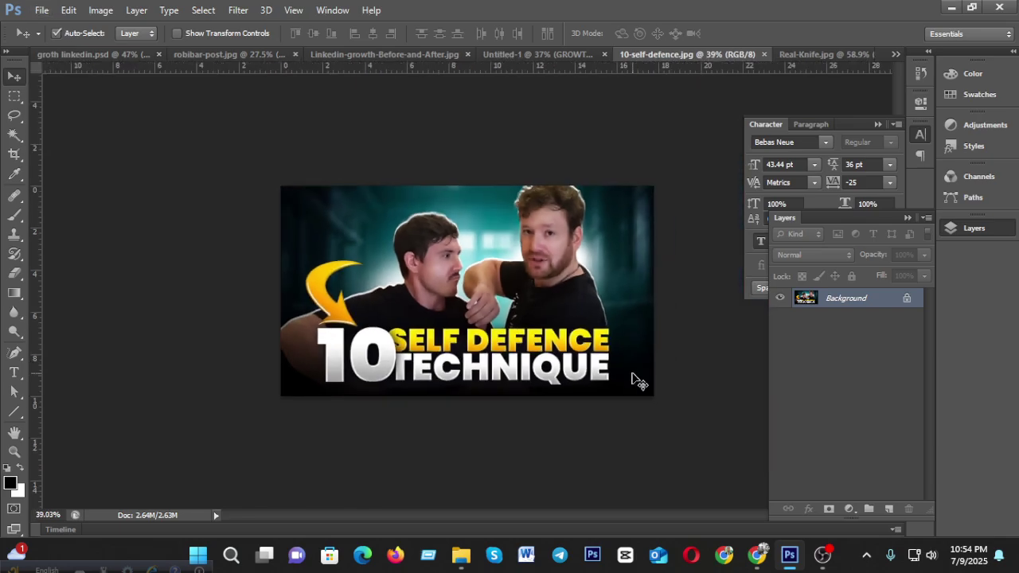
{"action": "scroll", "coordinate": [587, 364], "scroll_direction": "down", "scroll_amount": 3}
{"action": "scroll", "coordinate": [585, 360], "scroll_direction": "up", "scroll_amount": 1}
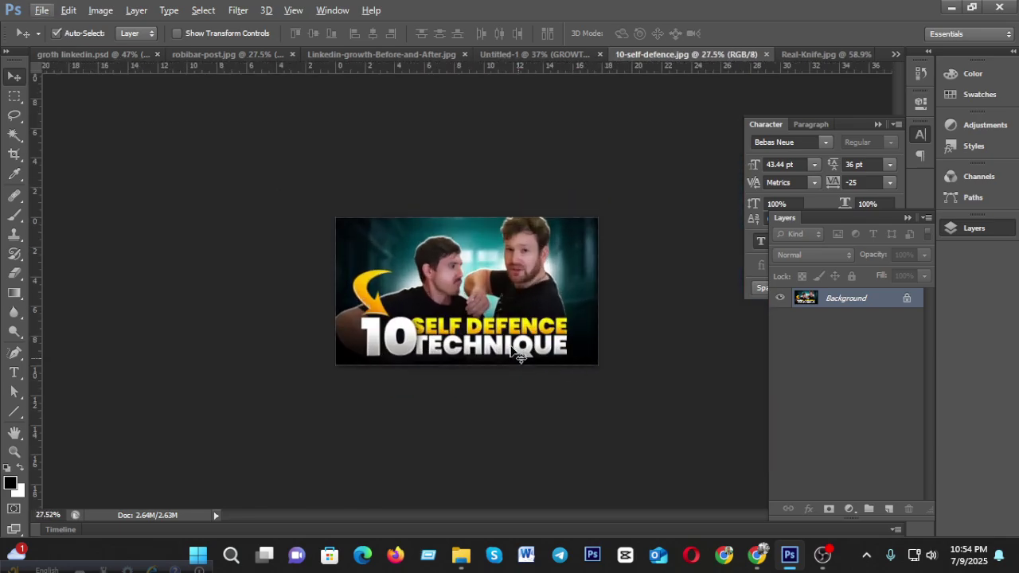
Browse the LinkedIn Post folder for further example thumbnails, then return to Photoshop.
{"action": "left_click", "coordinate": [461, 555]}
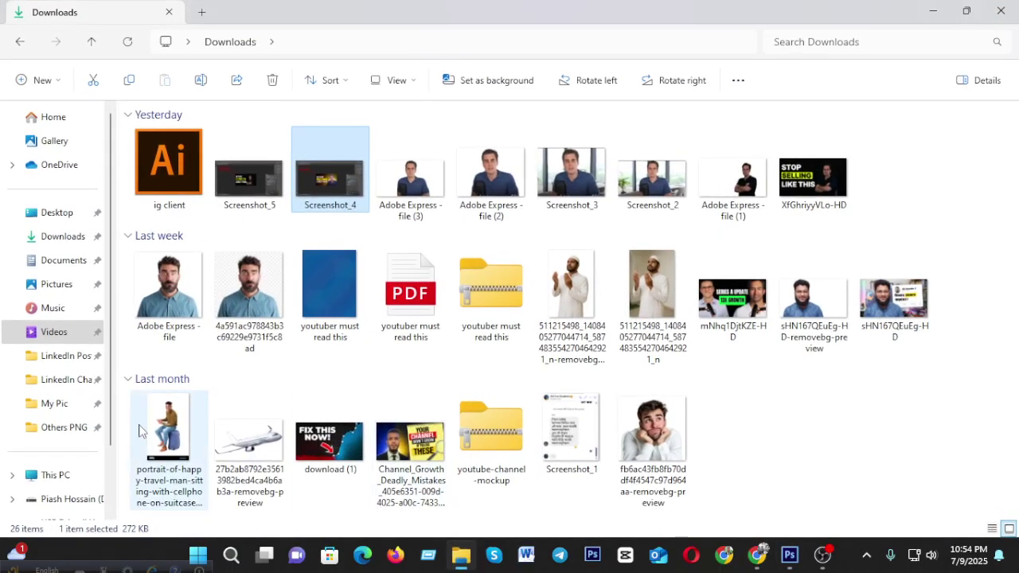
{"action": "left_click", "coordinate": [67, 356]}
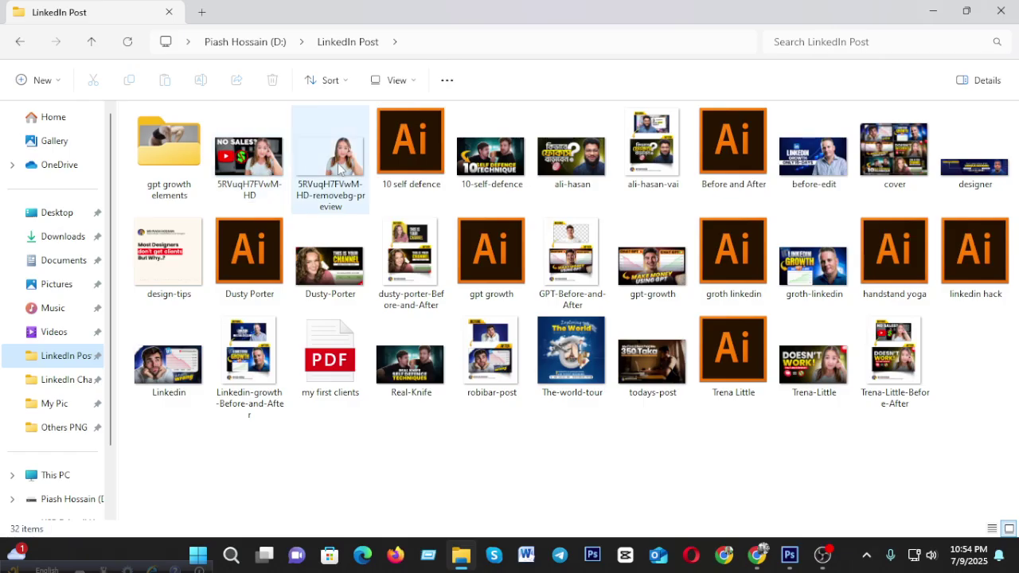
{"action": "left_click", "coordinate": [329, 185]}
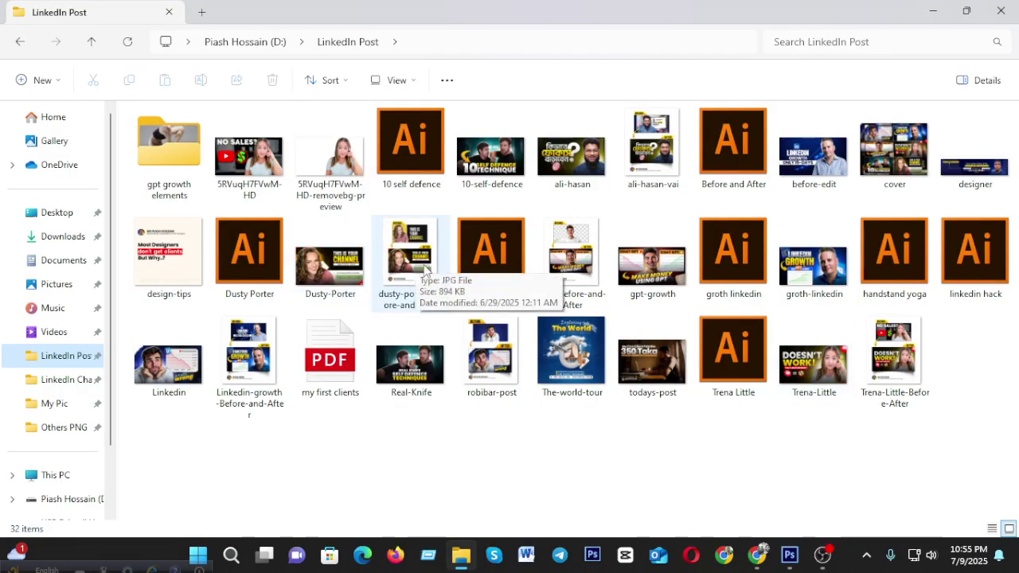
{"action": "left_click", "coordinate": [996, 9]}
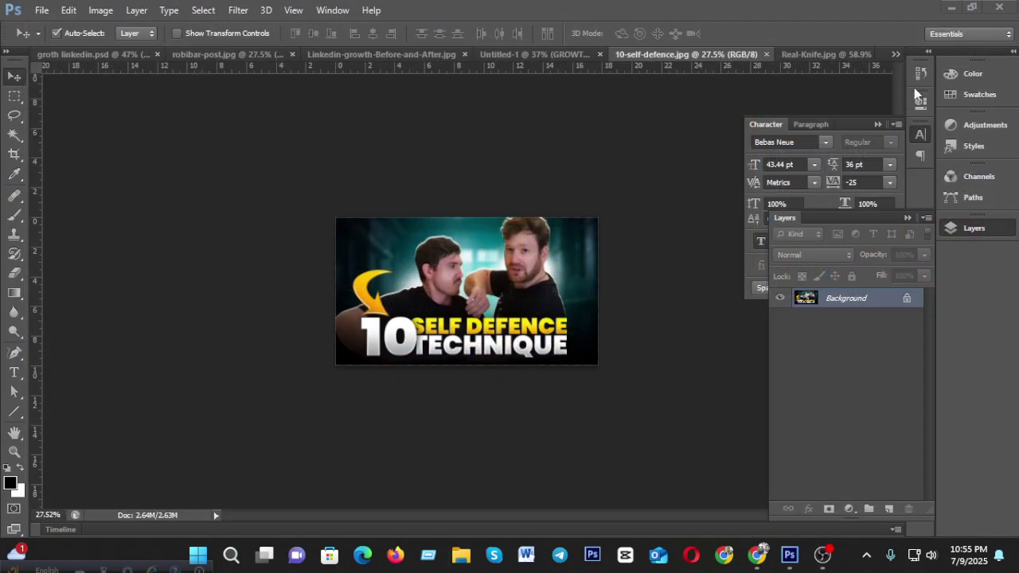
Review the robibar-post, groth linkedin and Linkedin-growth-Before-and-After designs as references.
{"action": "left_click", "coordinate": [210, 56]}
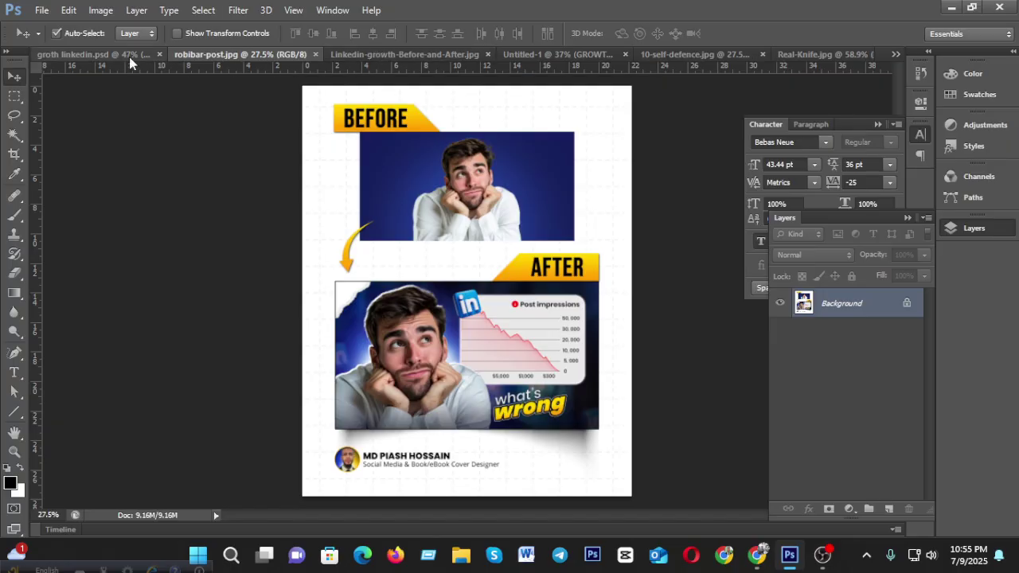
{"action": "left_click", "coordinate": [101, 56]}
{"action": "scroll", "coordinate": [612, 281], "scroll_direction": "up", "scroll_amount": 1}
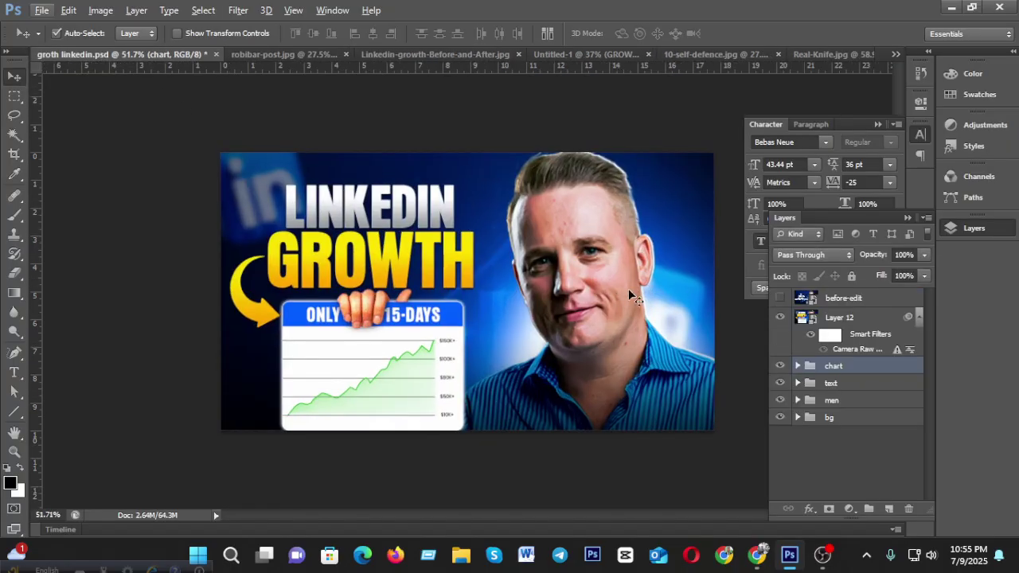
{"action": "left_click", "coordinate": [427, 55]}
{"action": "scroll", "coordinate": [589, 294], "scroll_direction": "down", "scroll_amount": 1}
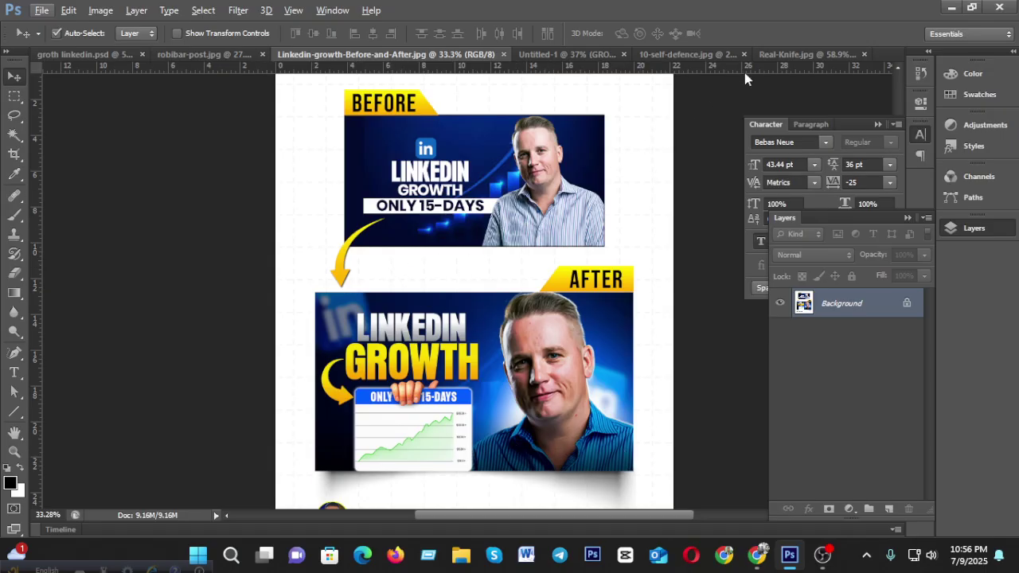
In Untitled-1, lower the opacity of the blurred LinkedIn logo in the thumbnail's upper-left corner to 48%.
{"action": "left_click", "coordinate": [565, 54]}
{"action": "left_click", "coordinate": [814, 296]}
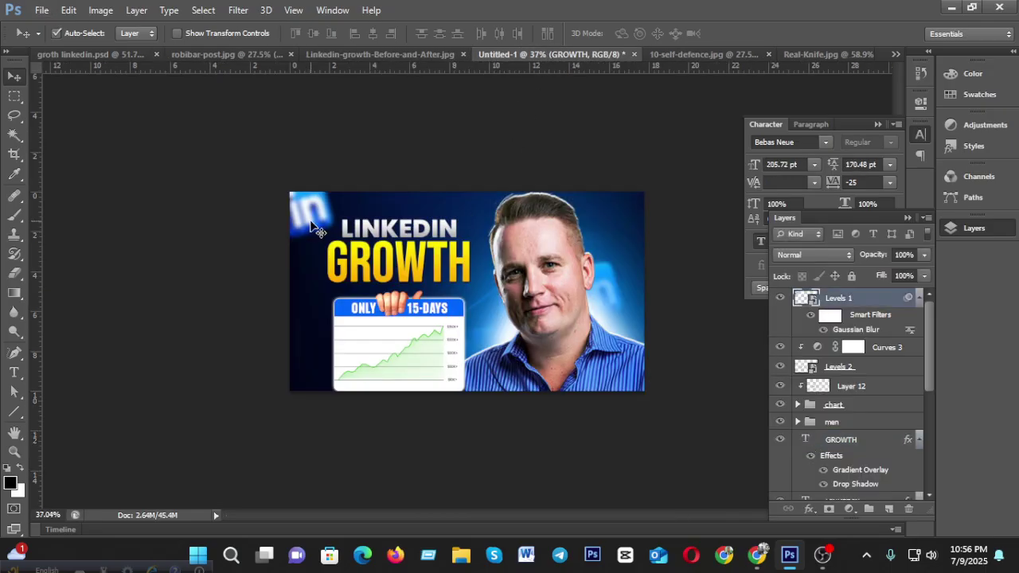
{"action": "left_click_drag", "start_coordinate": [924, 255], "coordinate": [884, 271]}
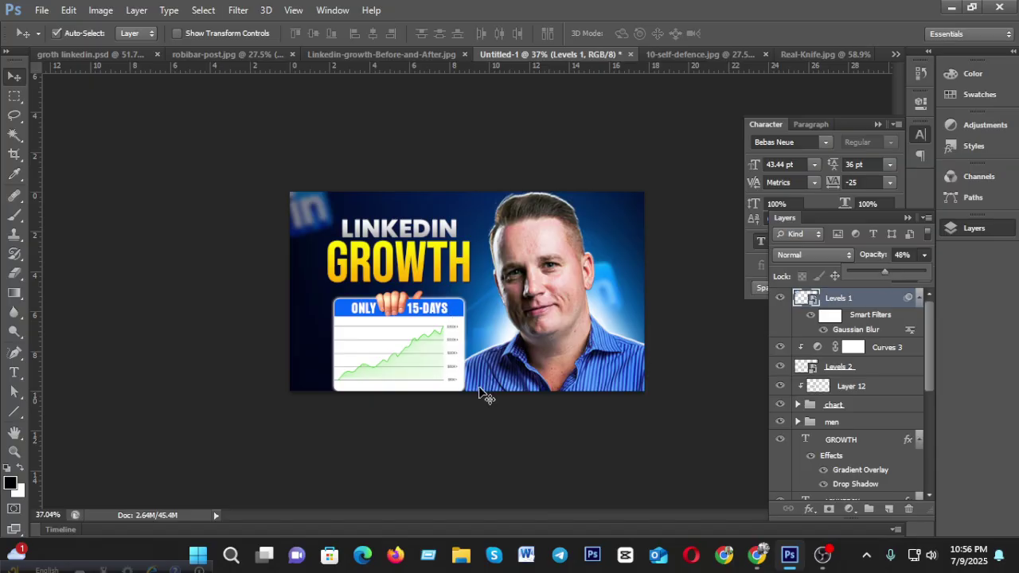
Examine the overall composition and headline legibility of the Untitled-1 thumbnail at small and large sizes.
{"action": "scroll", "coordinate": [502, 374], "scroll_direction": "down", "scroll_amount": 3}
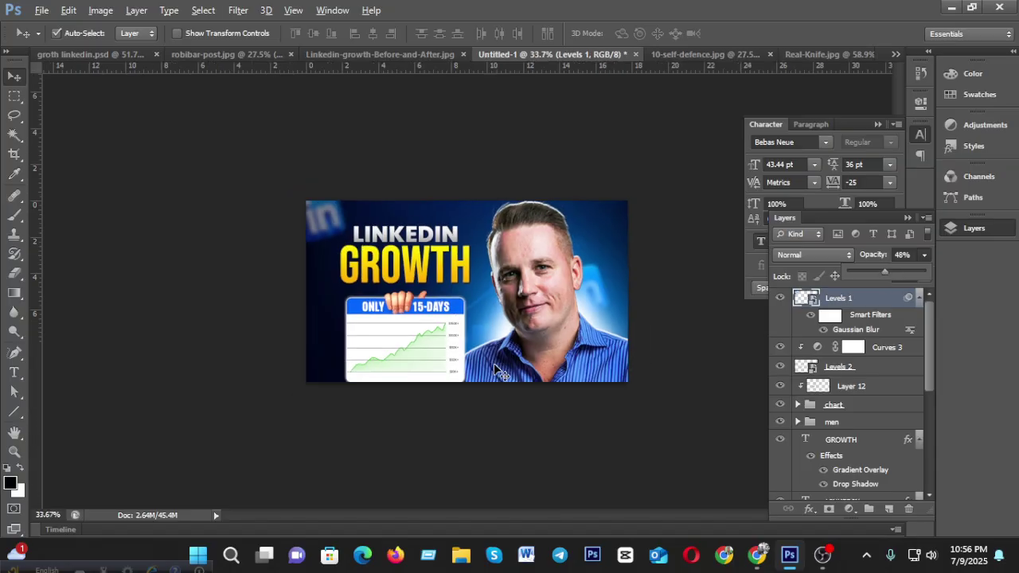
{"action": "scroll", "coordinate": [613, 370], "scroll_direction": "up", "scroll_amount": 2}
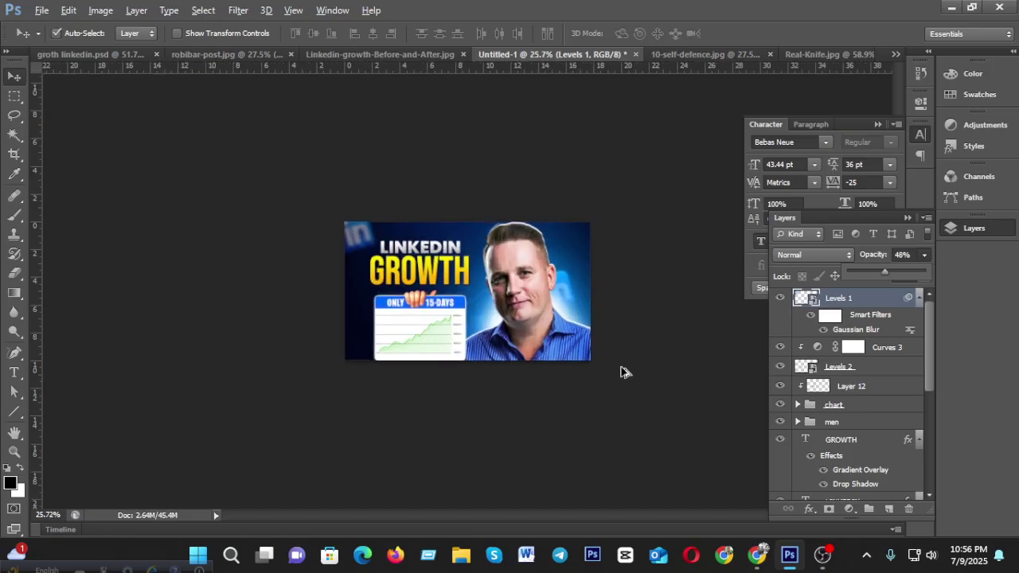
{"action": "scroll", "coordinate": [623, 371], "scroll_direction": "up", "scroll_amount": 3}
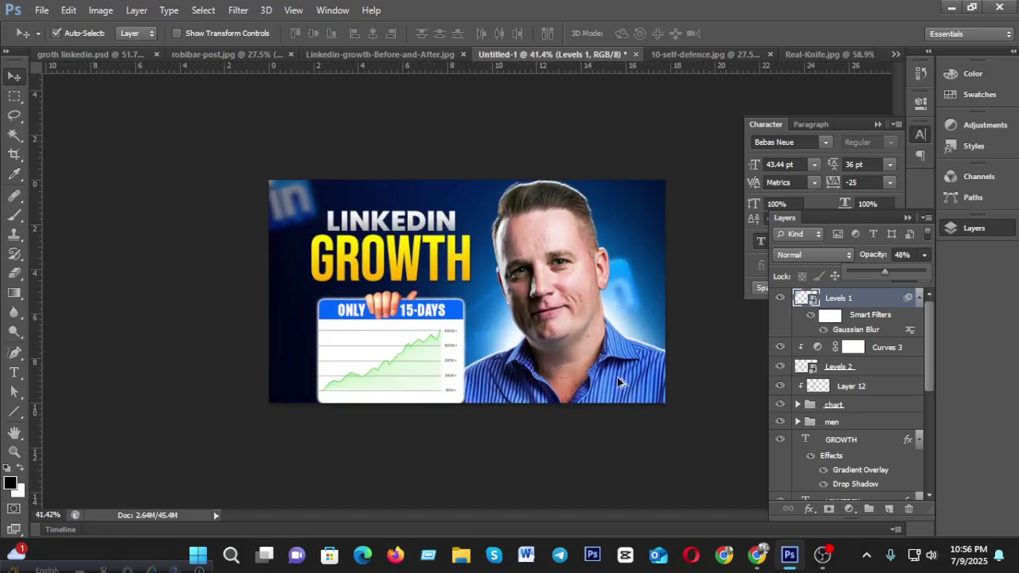
{"action": "scroll", "coordinate": [605, 383], "scroll_direction": "down", "scroll_amount": 3}
{"action": "scroll", "coordinate": [613, 364], "scroll_direction": "up", "scroll_amount": 2}
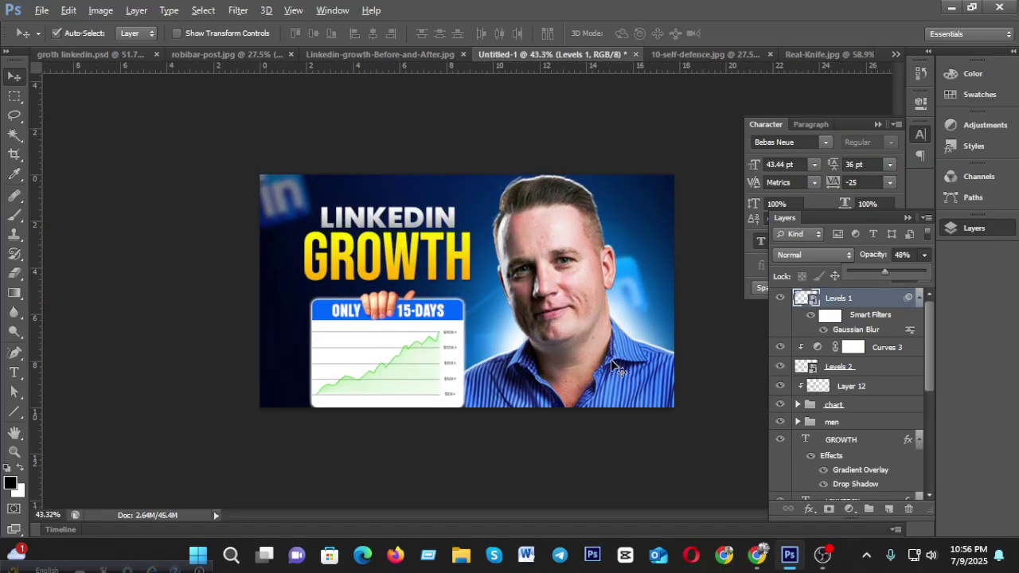
{"action": "scroll", "coordinate": [610, 359], "scroll_direction": "down", "scroll_amount": 2}
{"action": "key", "text": "alt"}
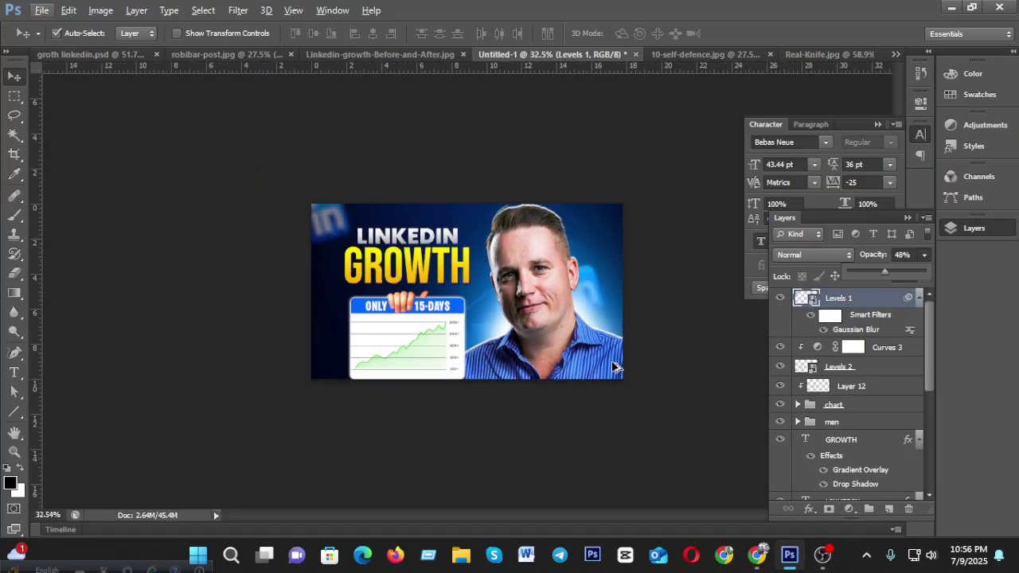
{"action": "left_click", "coordinate": [500, 328]}
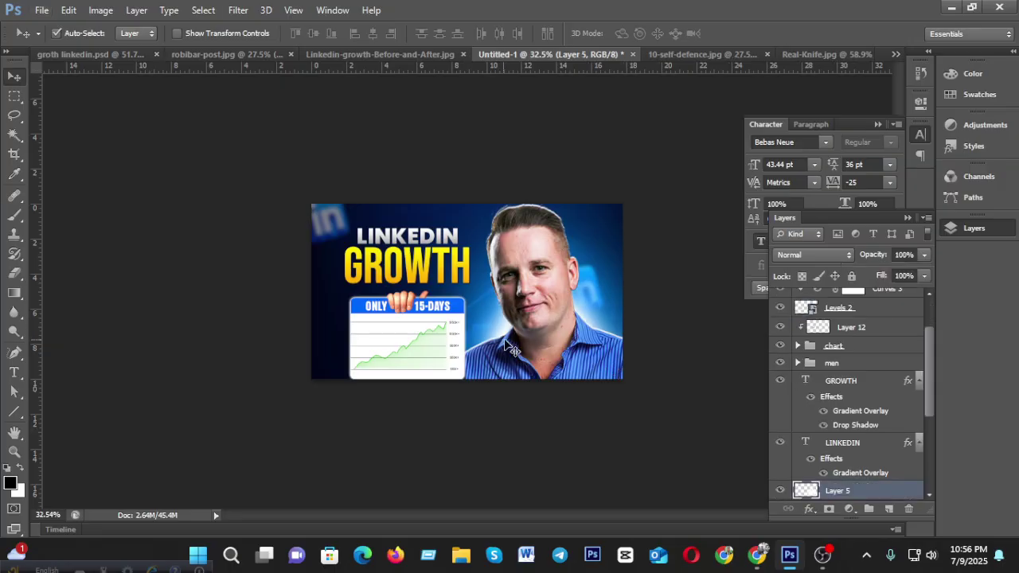
{"action": "scroll", "coordinate": [629, 356], "scroll_direction": "down", "scroll_amount": 4}
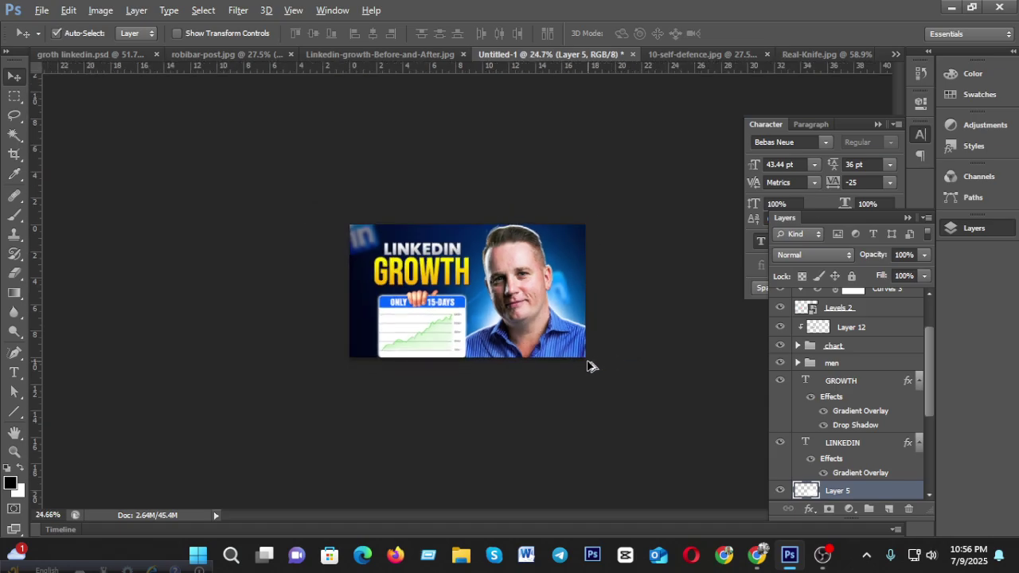
{"action": "scroll", "coordinate": [591, 366], "scroll_direction": "up", "scroll_amount": 3}
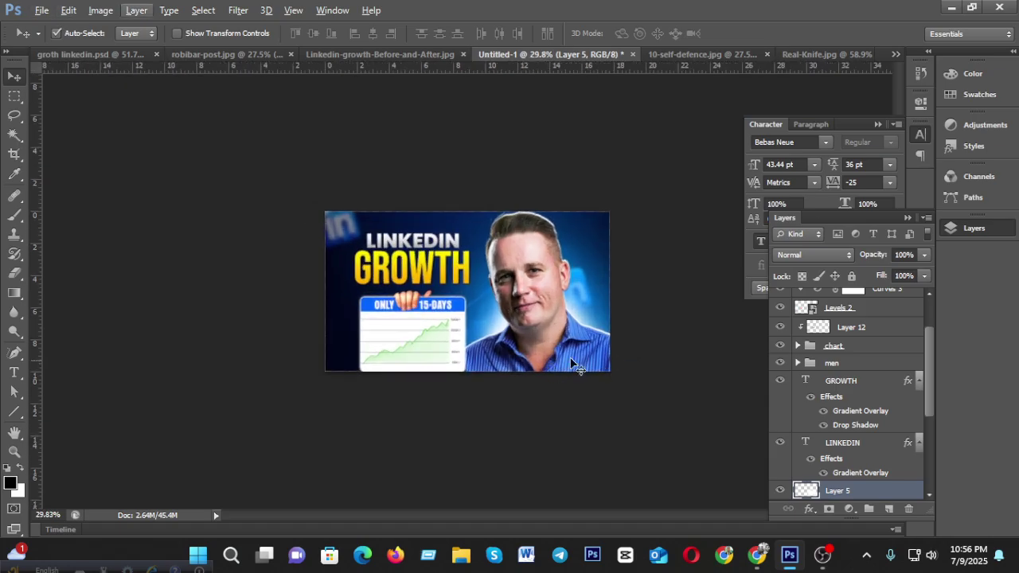
{"action": "scroll", "coordinate": [645, 346], "scroll_direction": "up", "scroll_amount": 1}
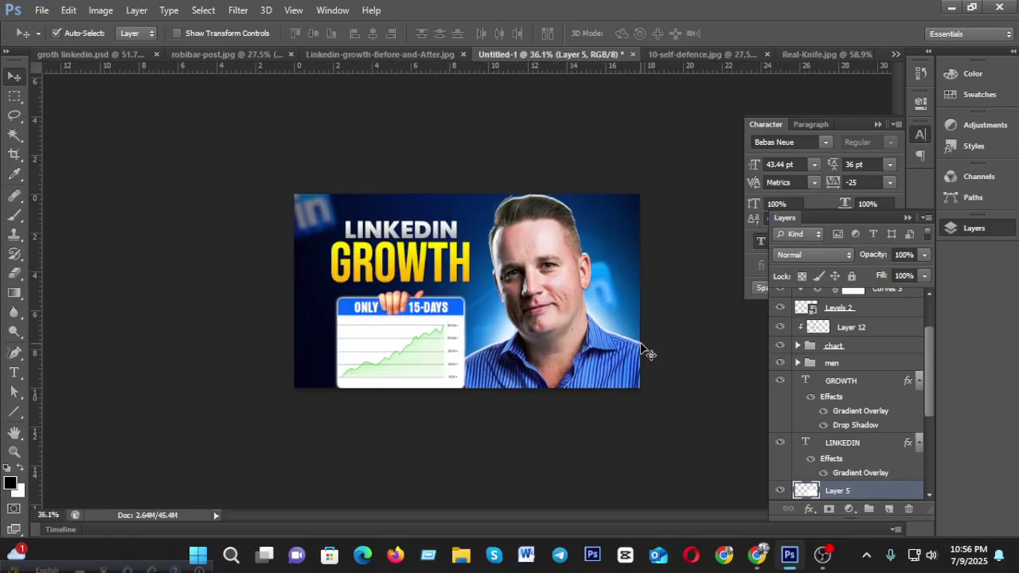